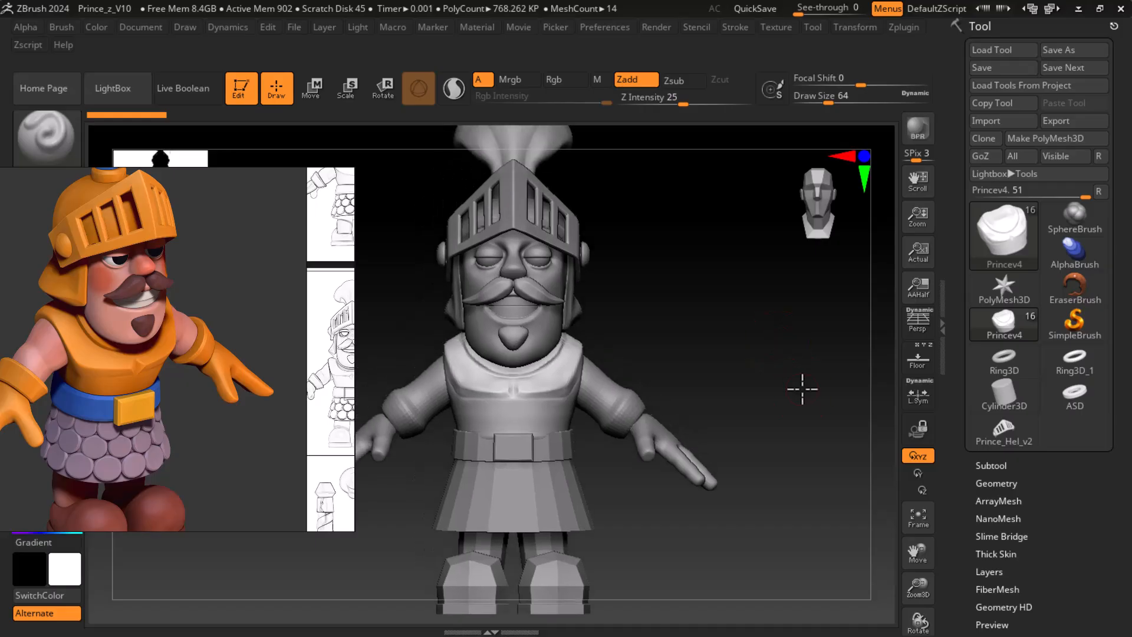
- Select the arms subtool in the full character model and drop it to its lowest subdivision level
left_click(613, 418, "alt")
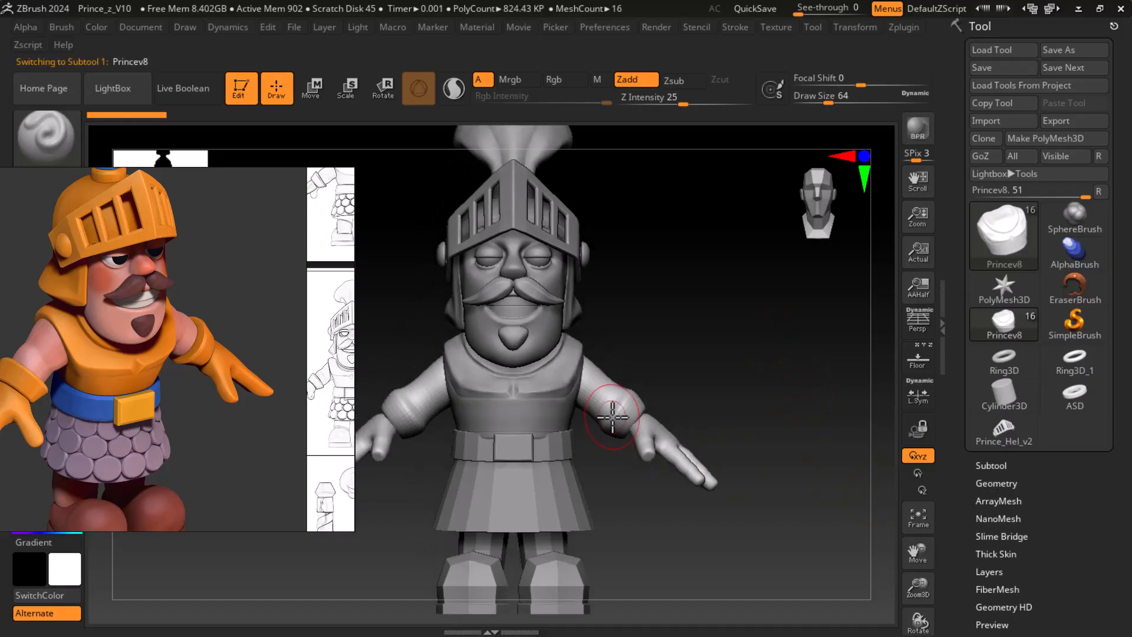
left_click(979, 466)
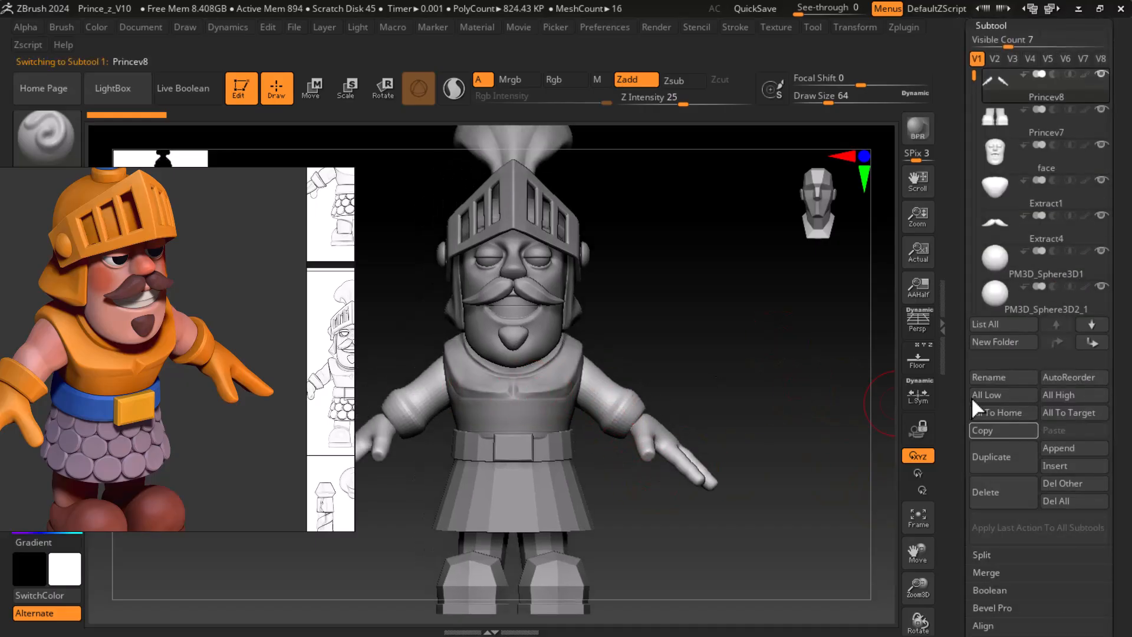
left_click_drag(957, 143, 952, 237)
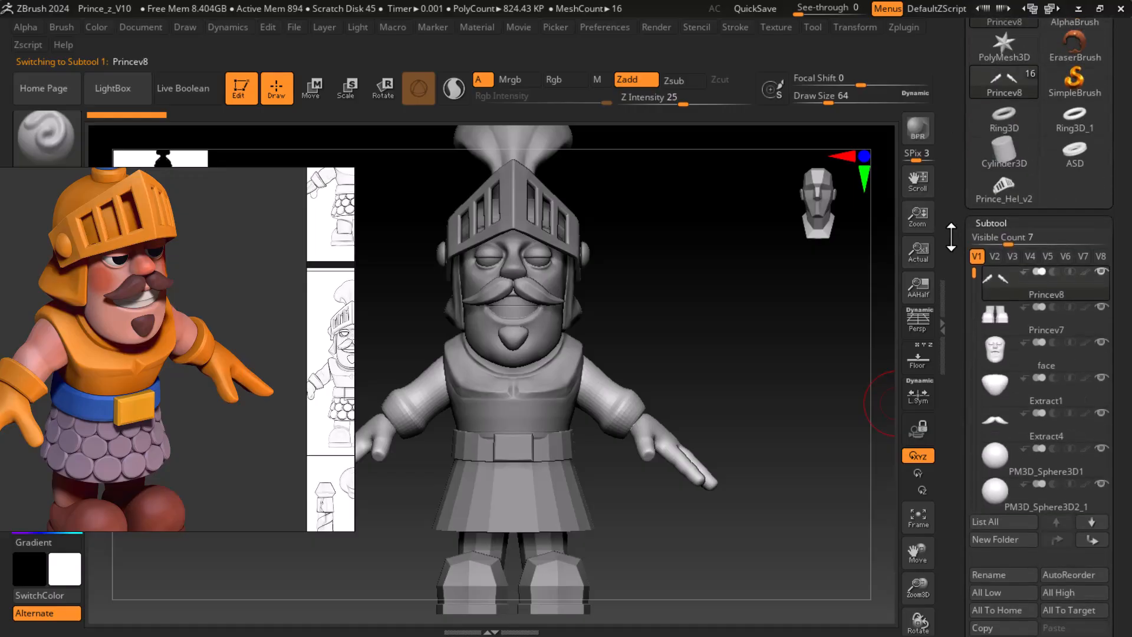
left_click_drag(773, 374, 791, 434, "alt")
key("shift+d")
key("shift+d")
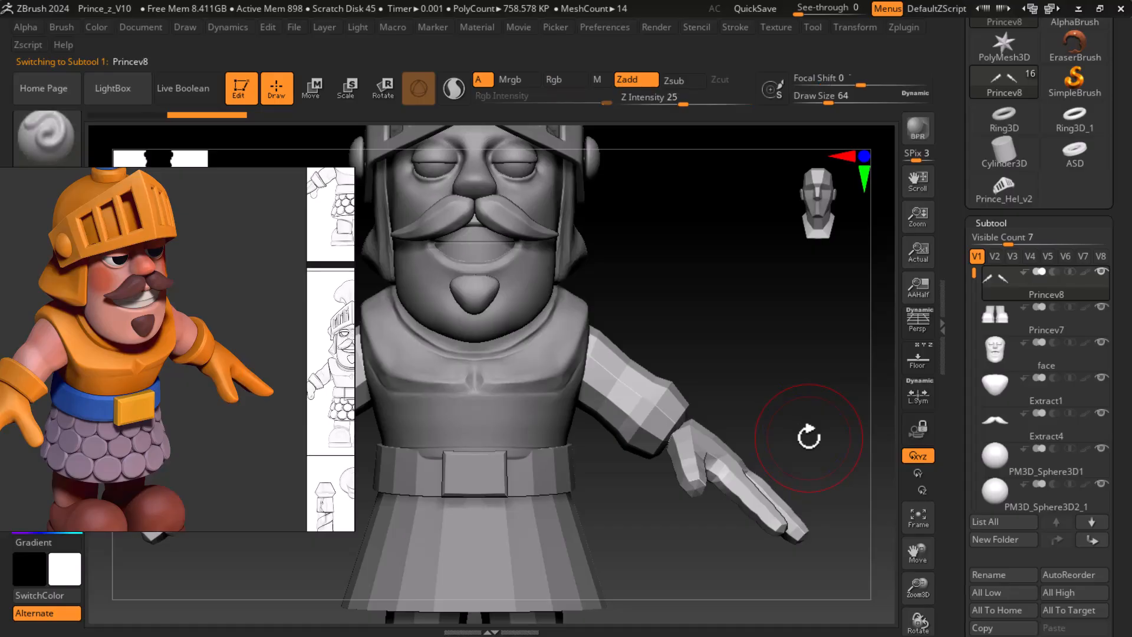
- Turn on the polyframe display and view the low-poly arm and hand at an angle
key("shift")
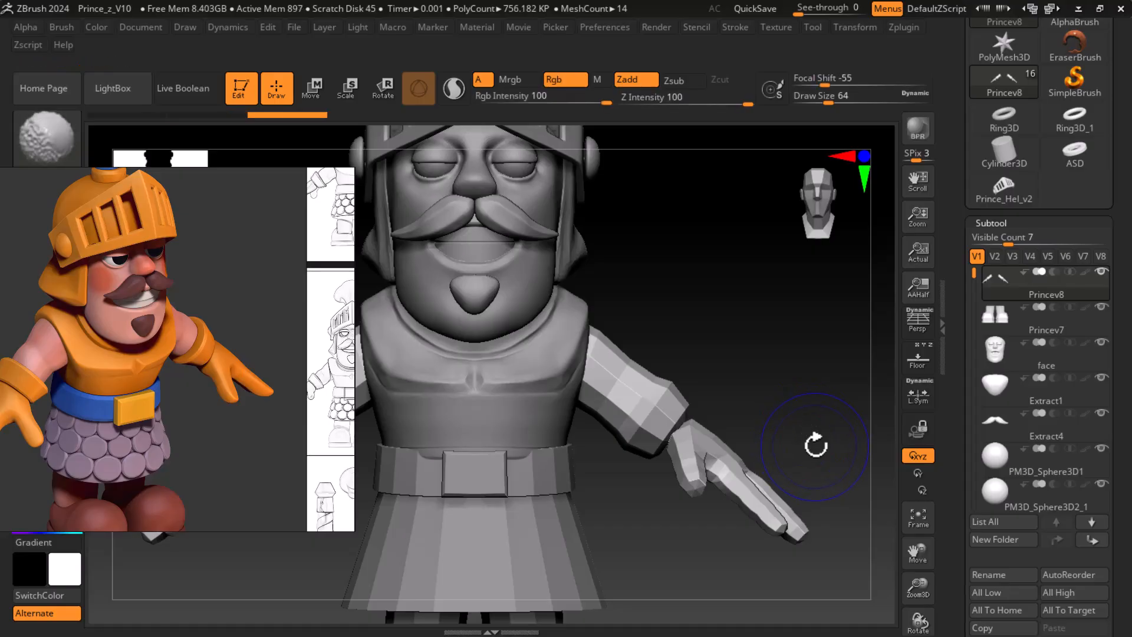
key("shift+f")
left_click_drag(819, 420, 826, 439, "alt")
left_click_drag(835, 391, 795, 399)
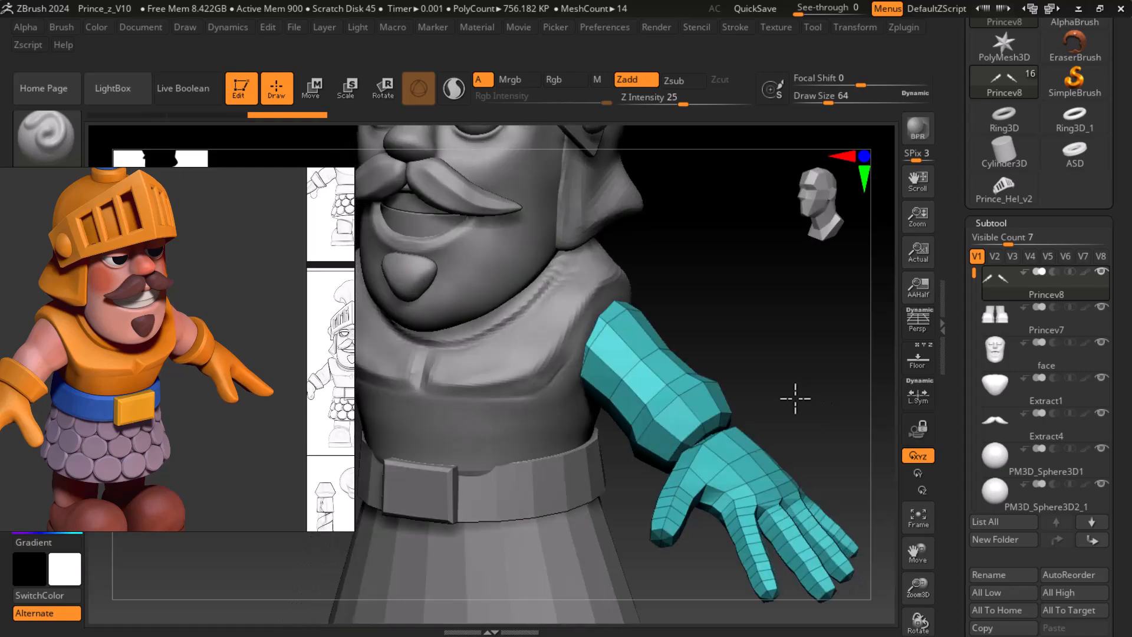
- Raise the arms one subdivision level and narrow the reference image window to uncover both arms
key("ctrl+d")
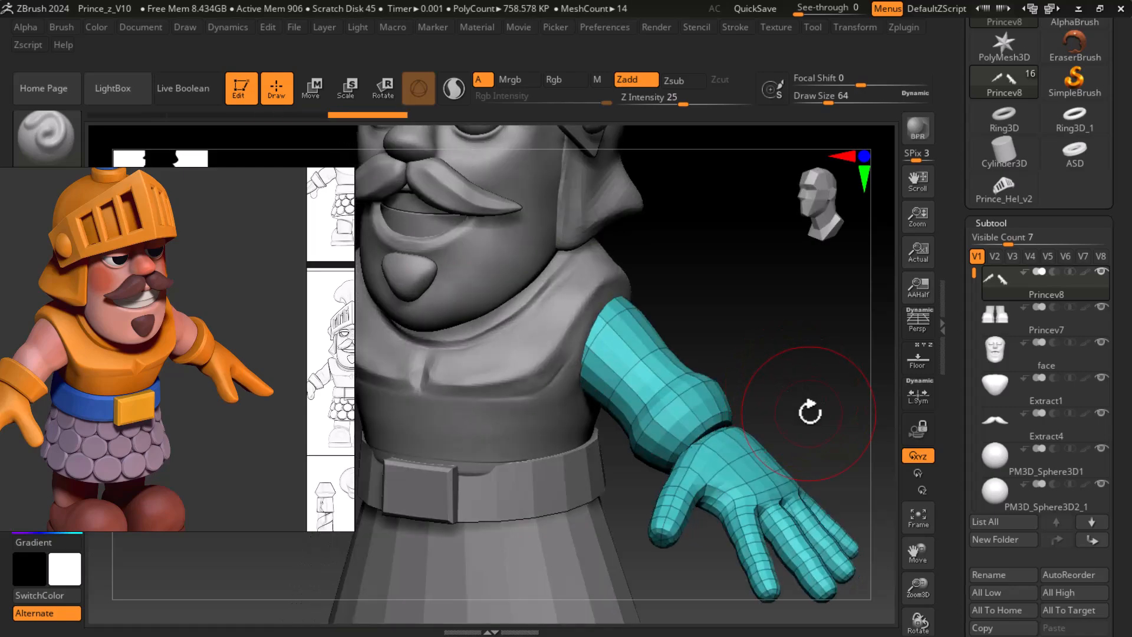
mouse_move(817, 399)
left_mouse_down()
mouse_move(837, 396)
mouse_move(786, 367)
mouse_move(821, 383)
mouse_move(811, 374)
mouse_move(824, 374)
mouse_move(808, 391)
mouse_move(884, 380)
left_mouse_up()
left_click_drag(826, 349, 826, 350)
left_click_drag(350, 325, 275, 326)
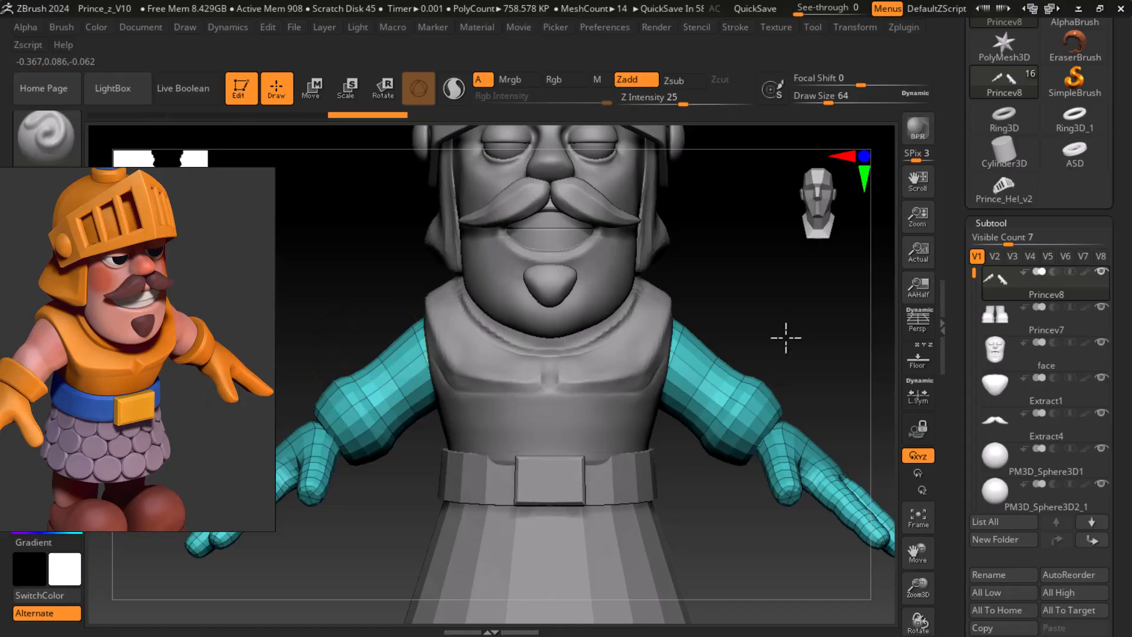
left_click_drag(807, 341, 799, 354)
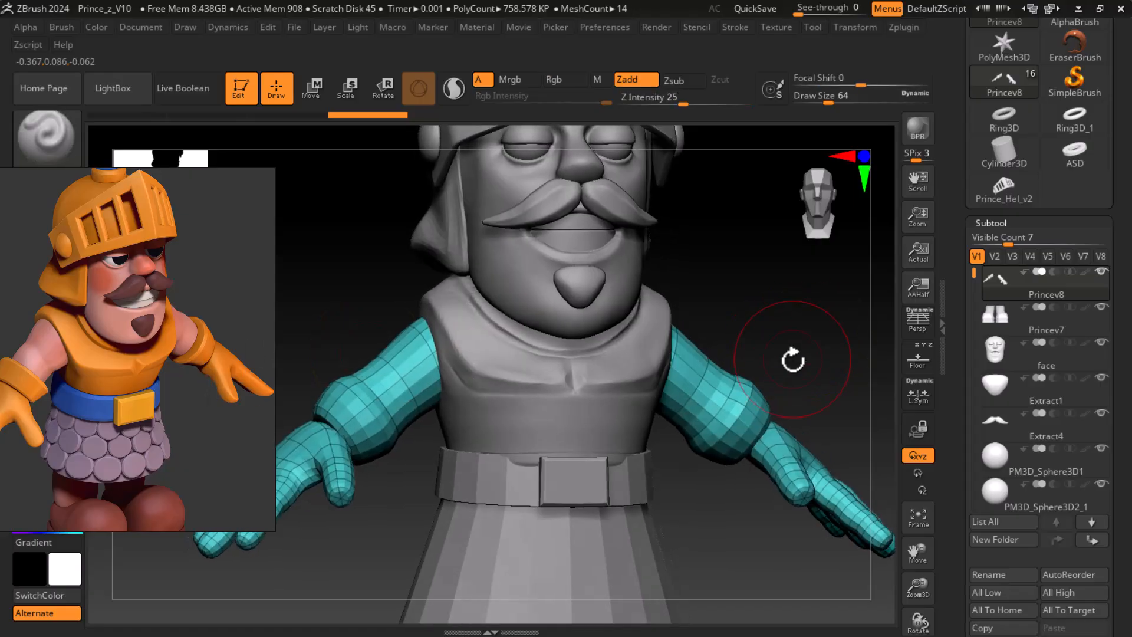
- Set the arms' subdivision level to 1 in the geometry settings
scroll(956, 411, "down", 5)
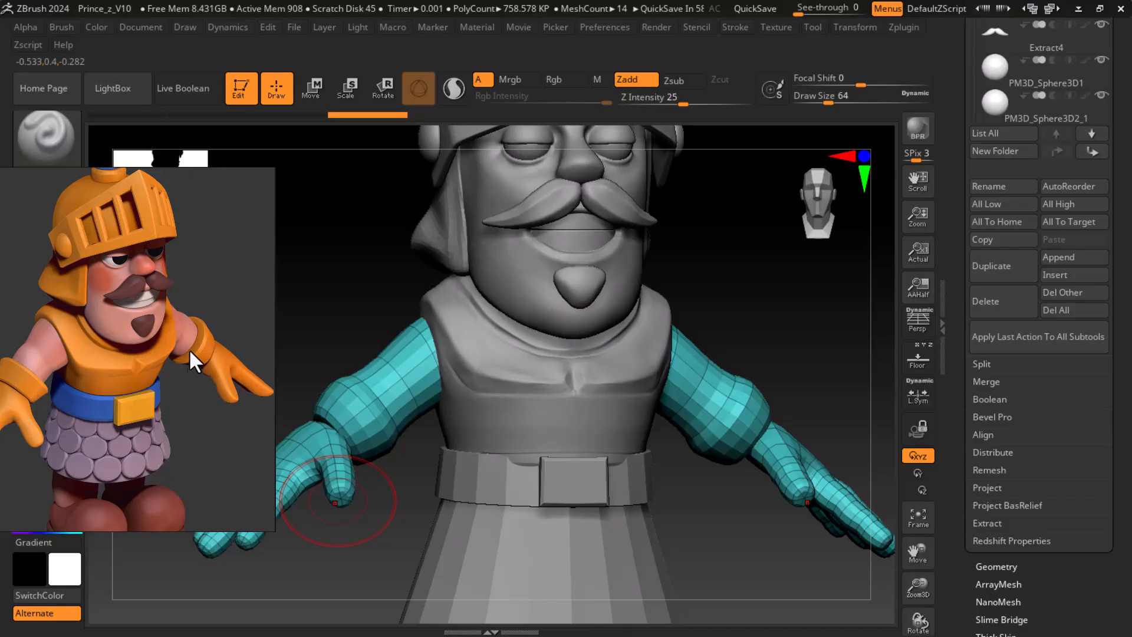
left_click(985, 568)
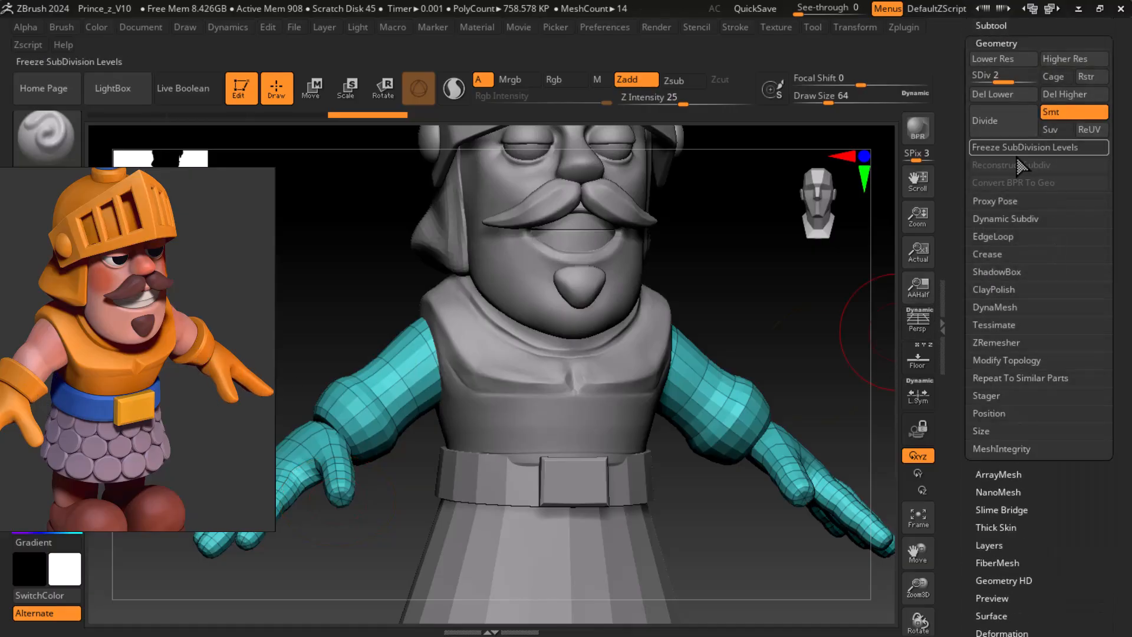
left_click(980, 82)
mouse_move(806, 328)
left_mouse_down("alt")
mouse_move(796, 329)
mouse_move(830, 332)
mouse_move(833, 344)
left_mouse_up("alt")
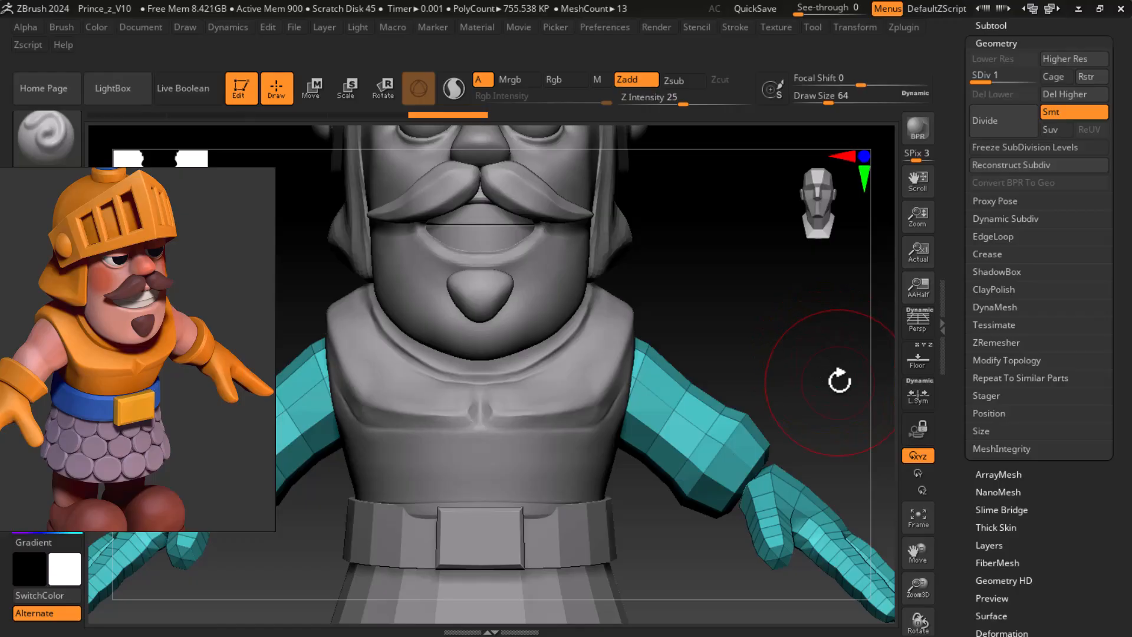
- Isolate the arms by hiding every other subtool of the character
left_click_drag(958, 243, 958, 286)
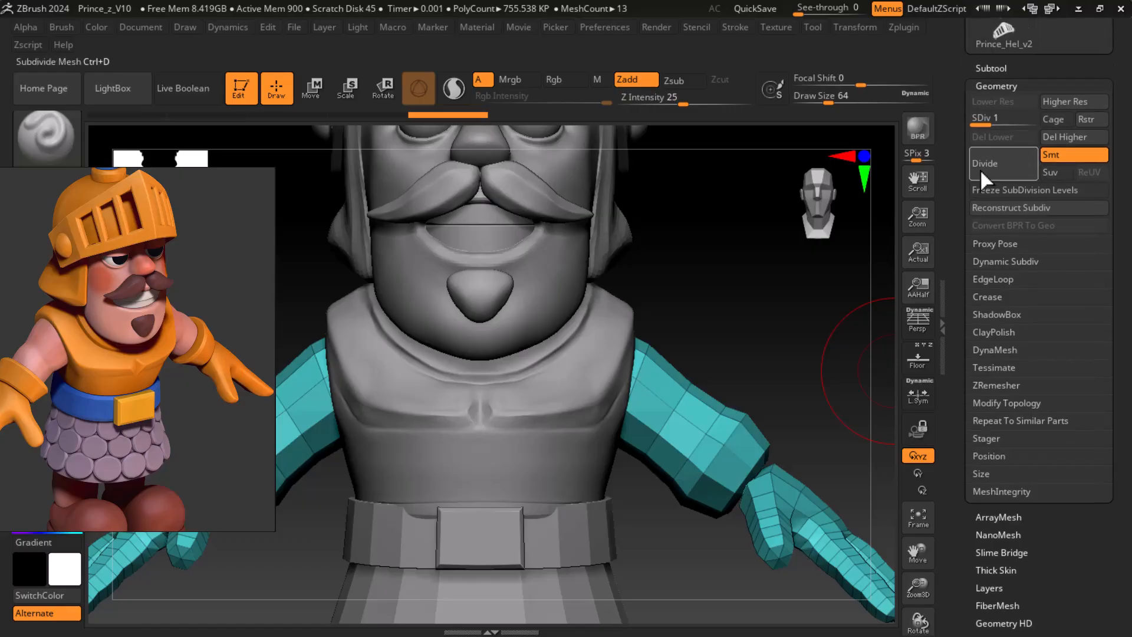
left_click(980, 69)
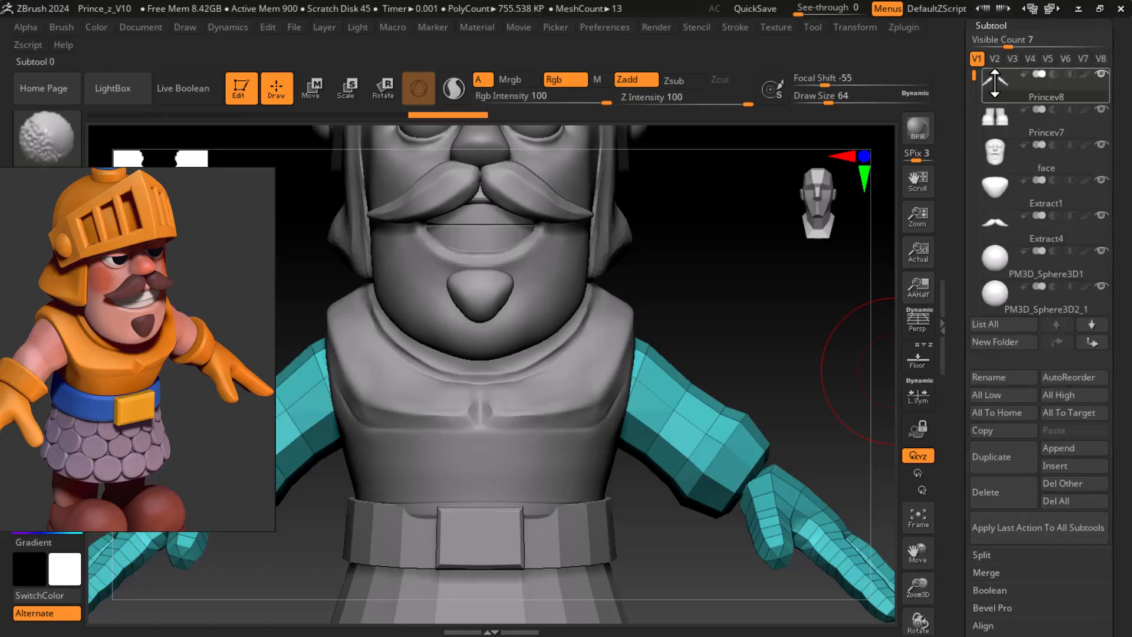
left_click(994, 85, "shift")
left_click_drag(757, 333, 760, 329)
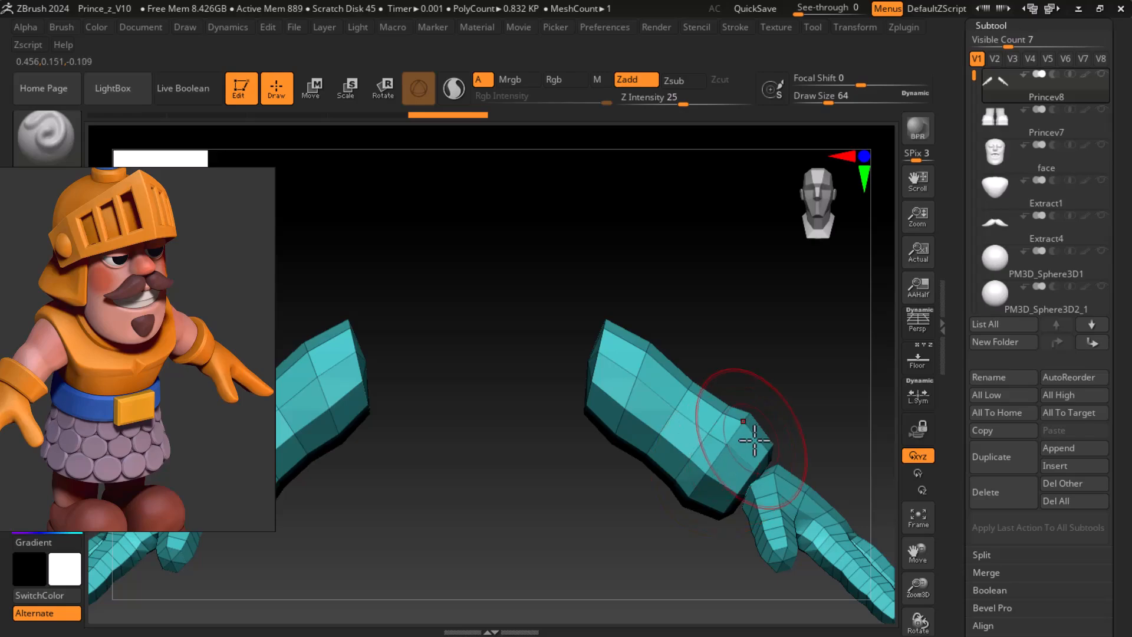
- Preview the arms two subdivision levels higher without the polyframe, then return to the lowest level with the polyframe shown
key("ctrl+d")
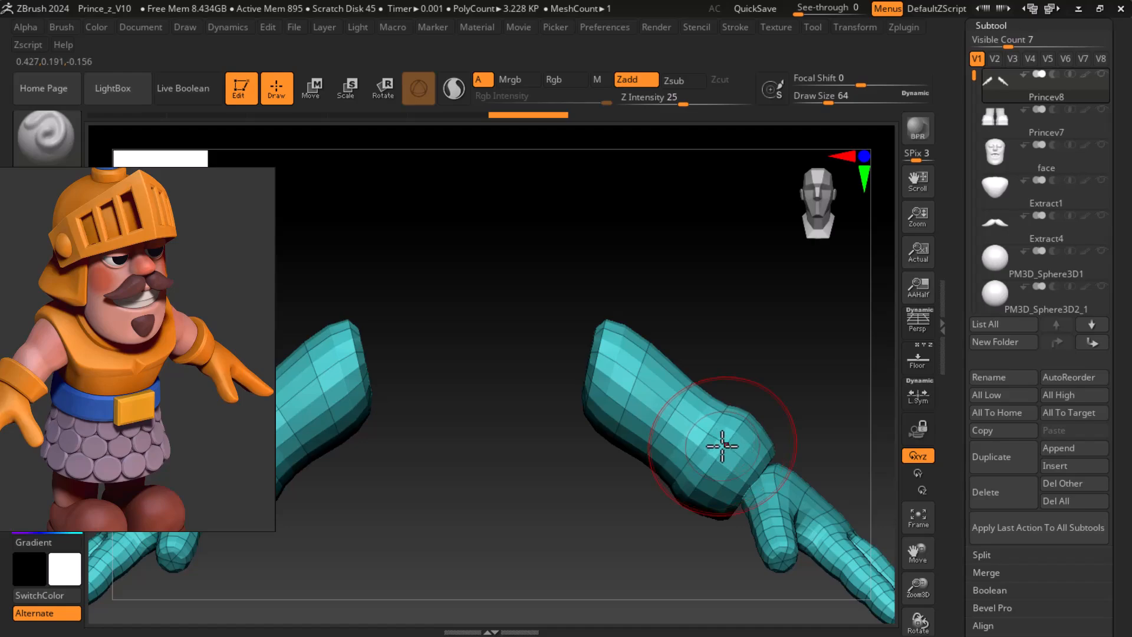
key("ctrl+d")
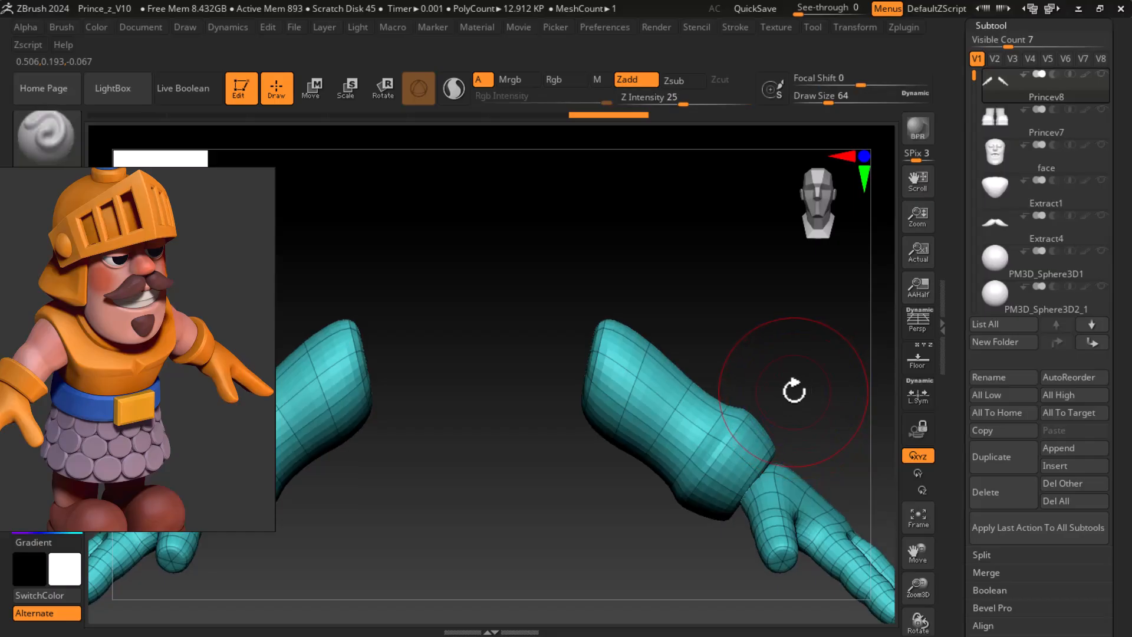
mouse_move(789, 397)
left_mouse_down()
mouse_move(763, 390)
mouse_move(753, 397)
mouse_move(777, 392)
mouse_move(742, 402)
mouse_move(791, 421)
mouse_move(801, 398)
mouse_move(785, 370)
mouse_move(792, 448)
mouse_move(828, 436)
left_mouse_up()
key("shift+f")
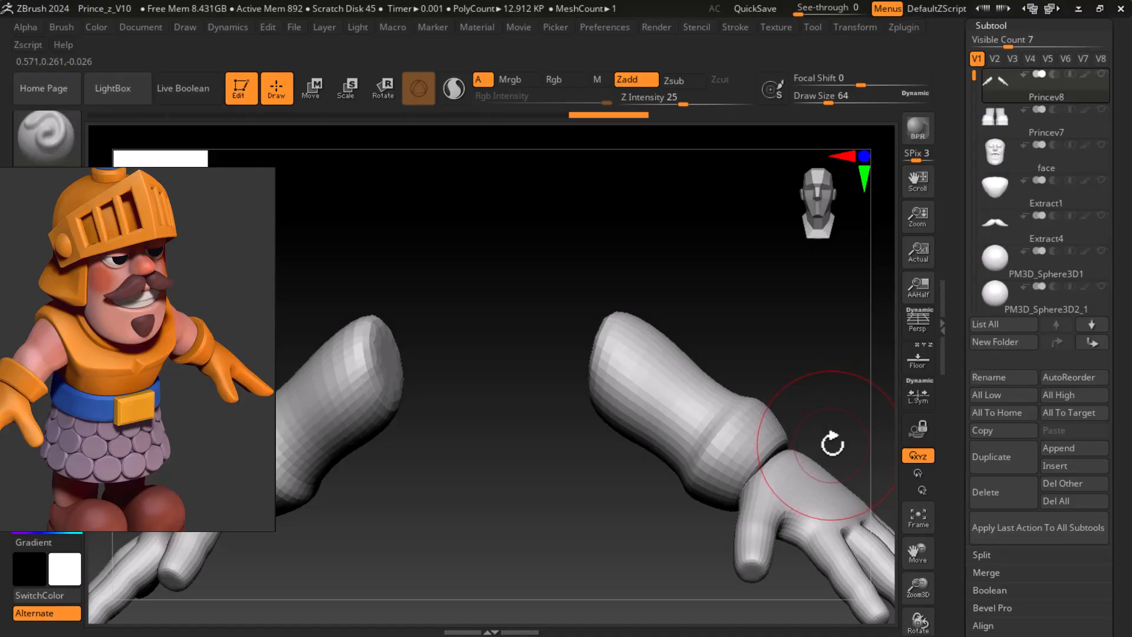
left_click_drag(832, 442, 839, 412)
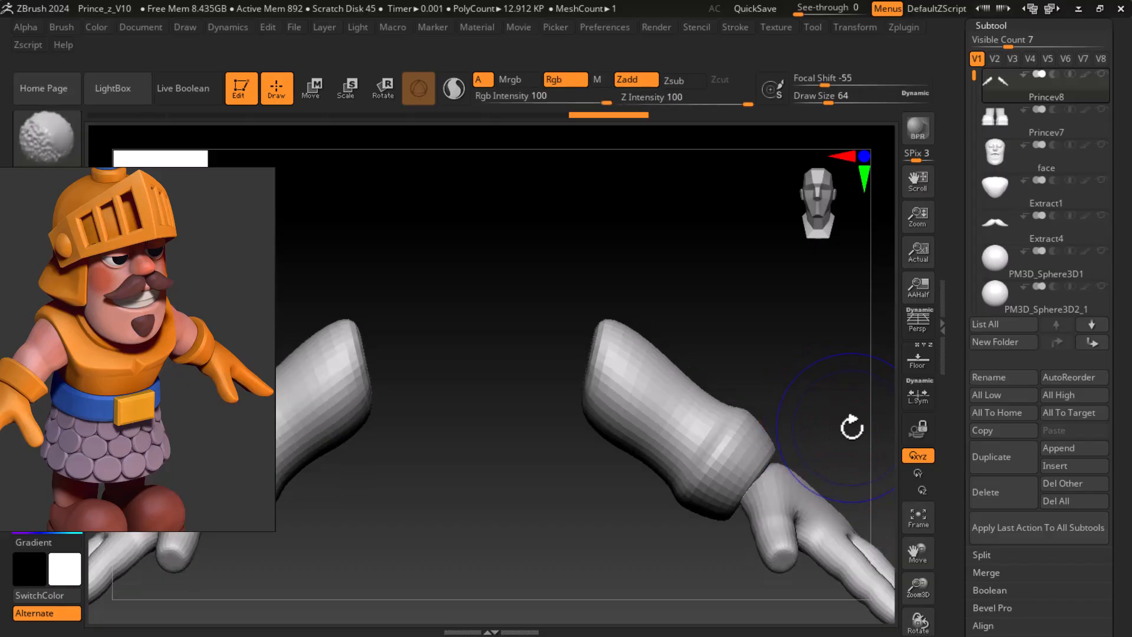
key("shift+d")
key("shift+d")
key("shift+f")
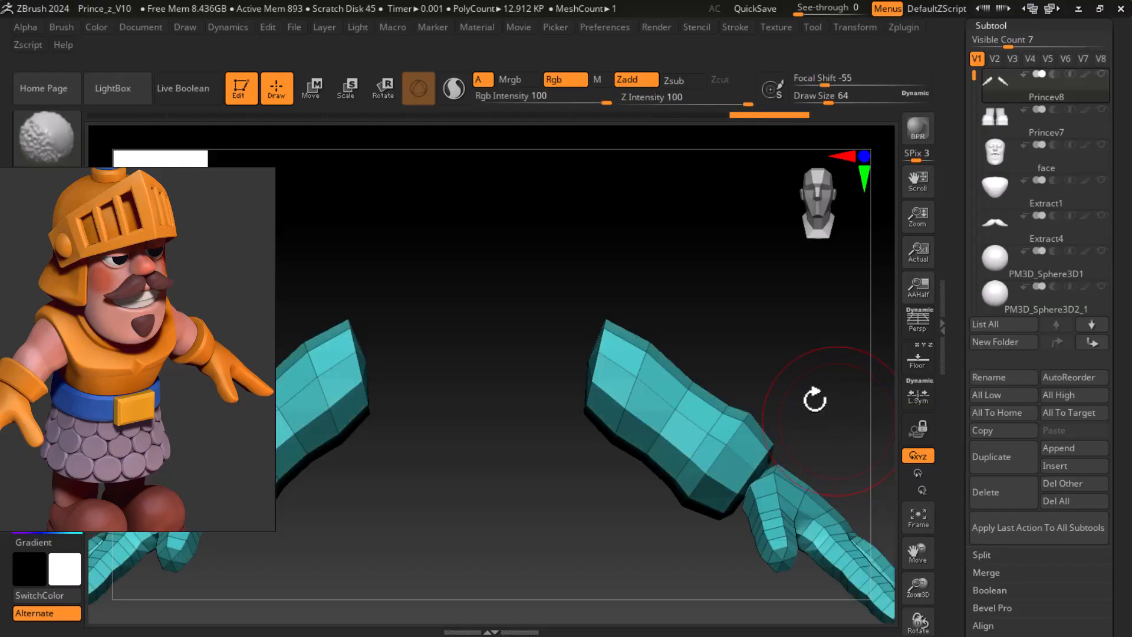
key("shift+d")
- Move the reference image down to uncover the brush settings and change the visibility selection stroke to Lasso
left_click_drag(518, 273, 616, 434, "ctrl+shift")
left_click(499, 482, "ctrl+shift")
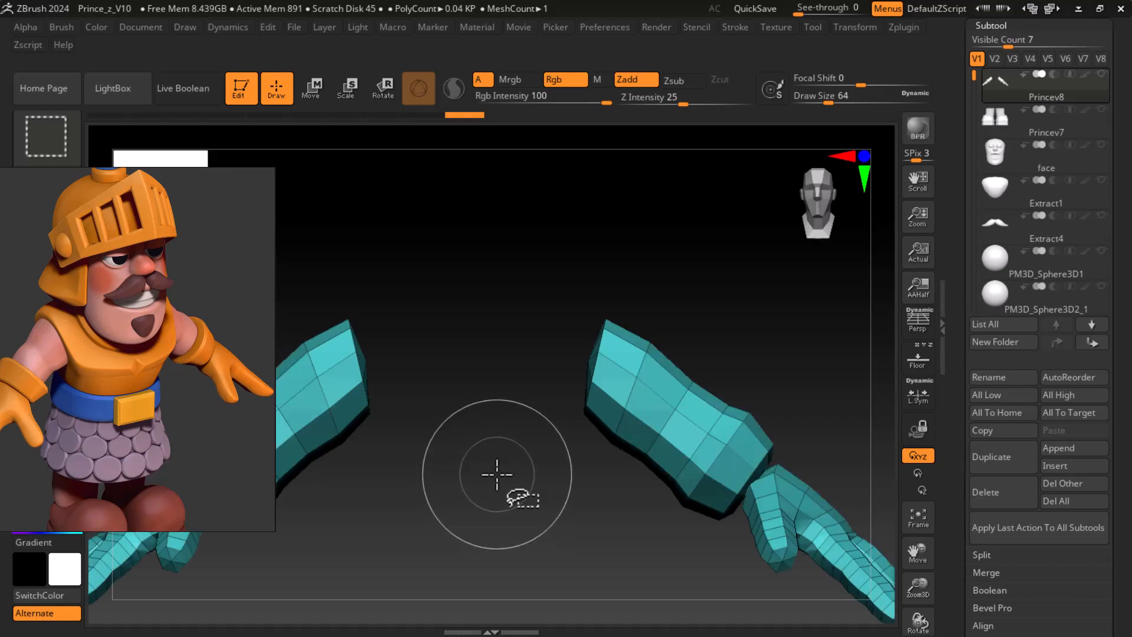
left_click_drag(157, 182, 144, 335)
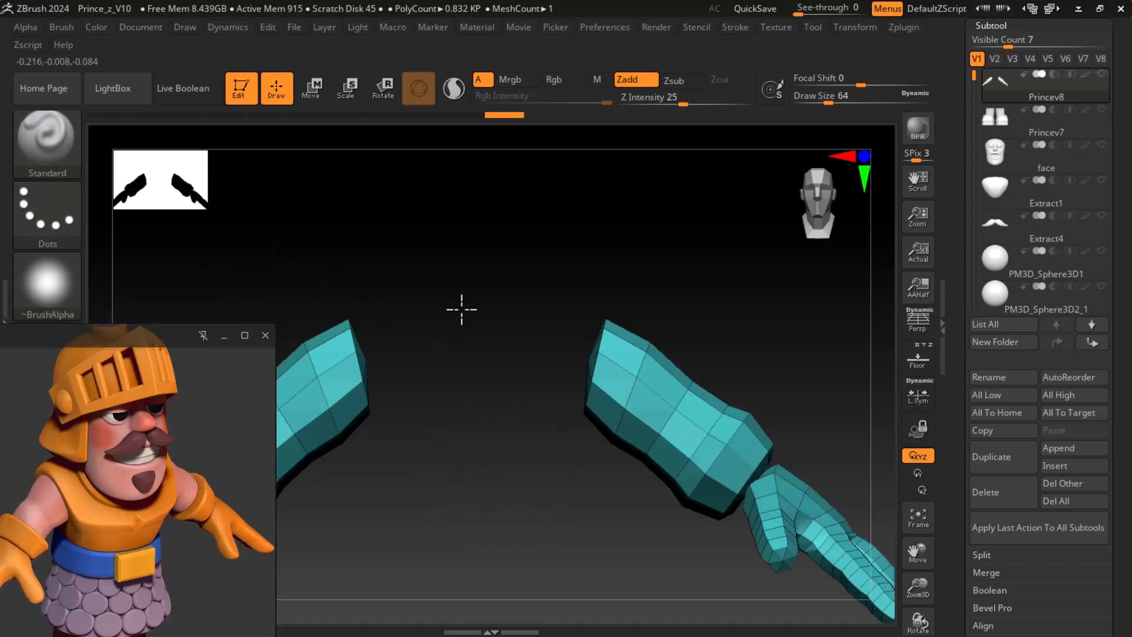
key("ctrl+shift")
left_click(63, 233)
left_click(328, 225)
- Hide the cuffs and hands with lasso selections so only the upper arm sections remain visible
mouse_move(505, 244)
left_mouse_down("ctrl+alt+shift")
mouse_move(713, 256)
mouse_move(733, 318)
mouse_move(729, 377)
mouse_move(672, 463)
mouse_move(561, 536)
mouse_move(540, 528)
left_mouse_up("ctrl+alt+shift")
left_click(541, 528, "ctrl+shift")
mouse_move(505, 260)
left_mouse_down("ctrl+alt+shift")
mouse_move(760, 347)
mouse_move(720, 430)
mouse_move(629, 523)
mouse_move(594, 519)
left_mouse_up("ctrl+alt+shift")
left_click(561, 475, "ctrl+shift")
mouse_move(472, 247)
left_mouse_down("ctrl+alt+shift")
mouse_move(688, 277)
mouse_move(738, 376)
mouse_move(740, 406)
mouse_move(684, 472)
mouse_move(659, 530)
mouse_move(602, 523)
left_mouse_up("ctrl+alt+shift")
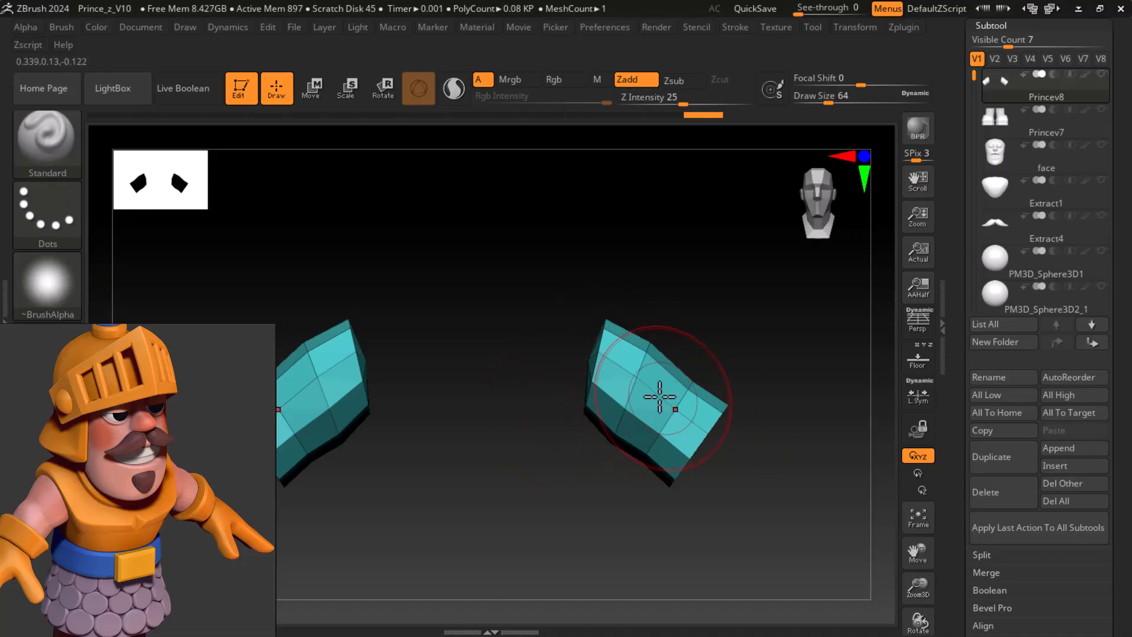
left_click_drag(519, 405, 511, 400)
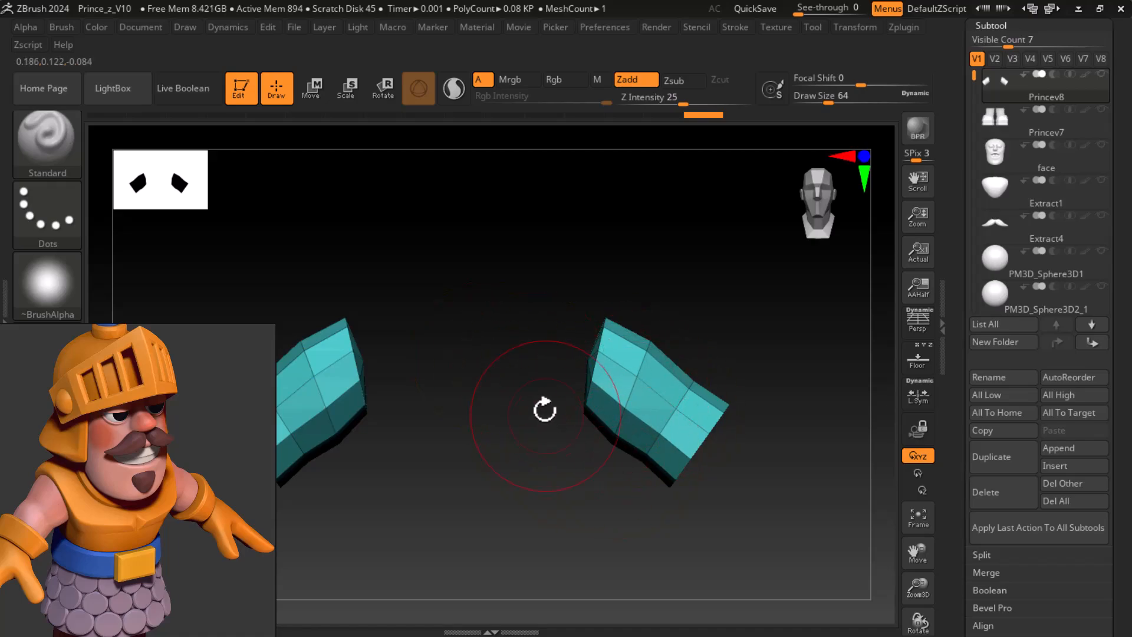
- Assign the visible upper arms to a new polygroup and unhide the rest of the arms mesh
key("ctrl")
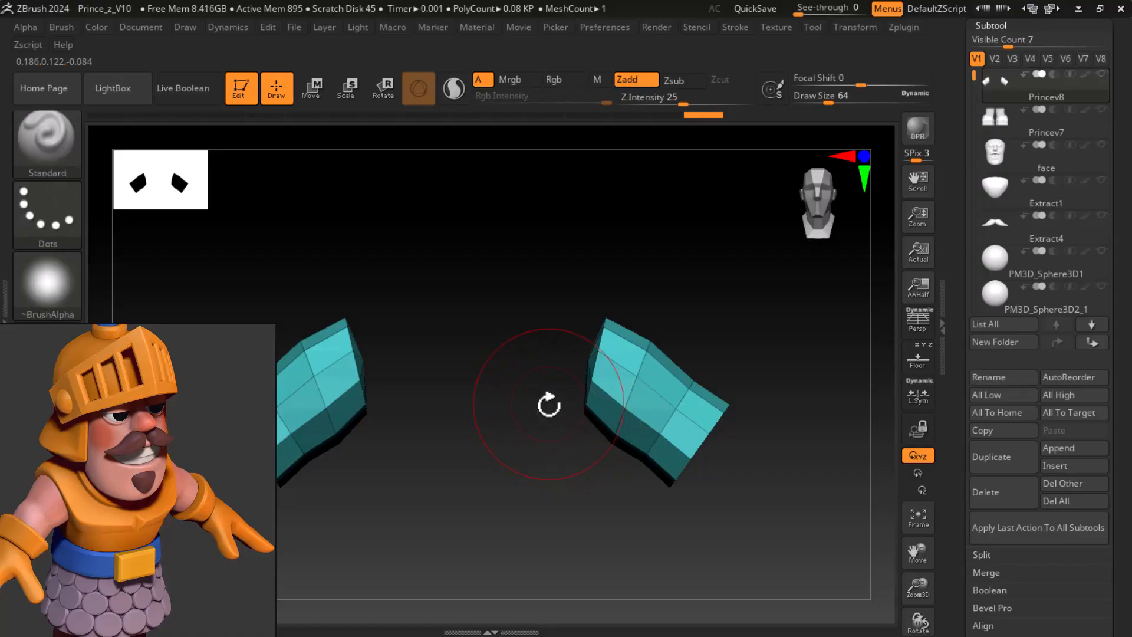
key("ctrl")
key("ctrl+w")
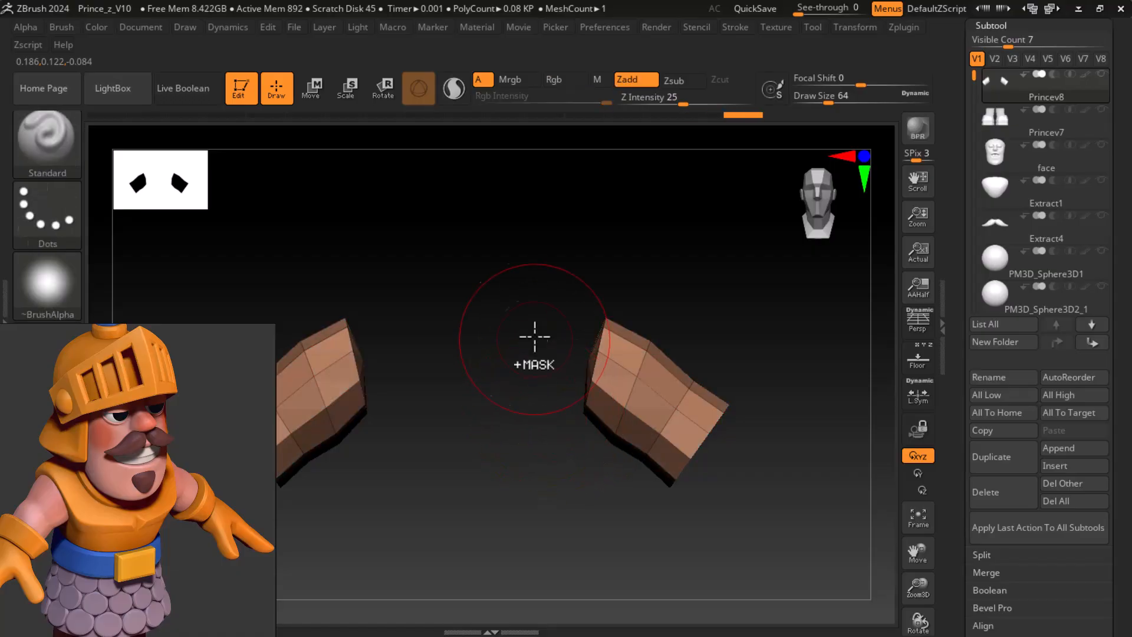
left_click(534, 327, "ctrl+shift")
mouse_move(520, 335)
left_mouse_down()
mouse_move(556, 374)
mouse_move(675, 263)
mouse_move(590, 346)
mouse_move(516, 347)
mouse_move(508, 296)
left_mouse_up()
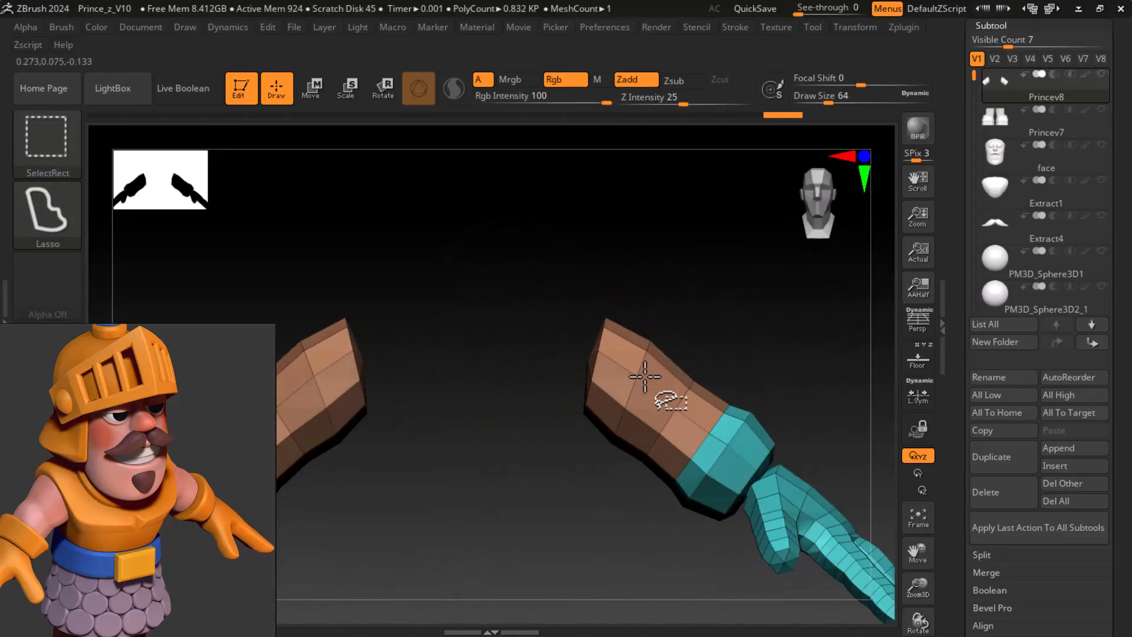
- Duplicate the arms subtool and show only the upper-arm polygroup on the copy
left_click(648, 378, "ctrl+shift")
left_click(643, 381, "ctrl+shift")
left_click(641, 383, "ctrl+shift")
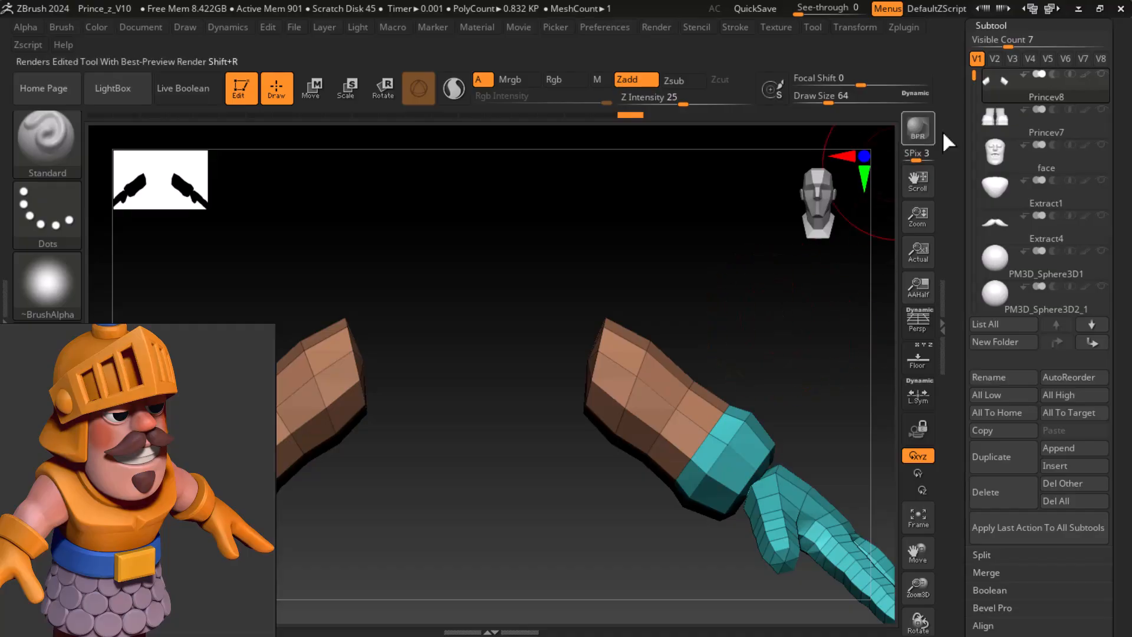
left_click(995, 459)
mouse_move(1058, 86)
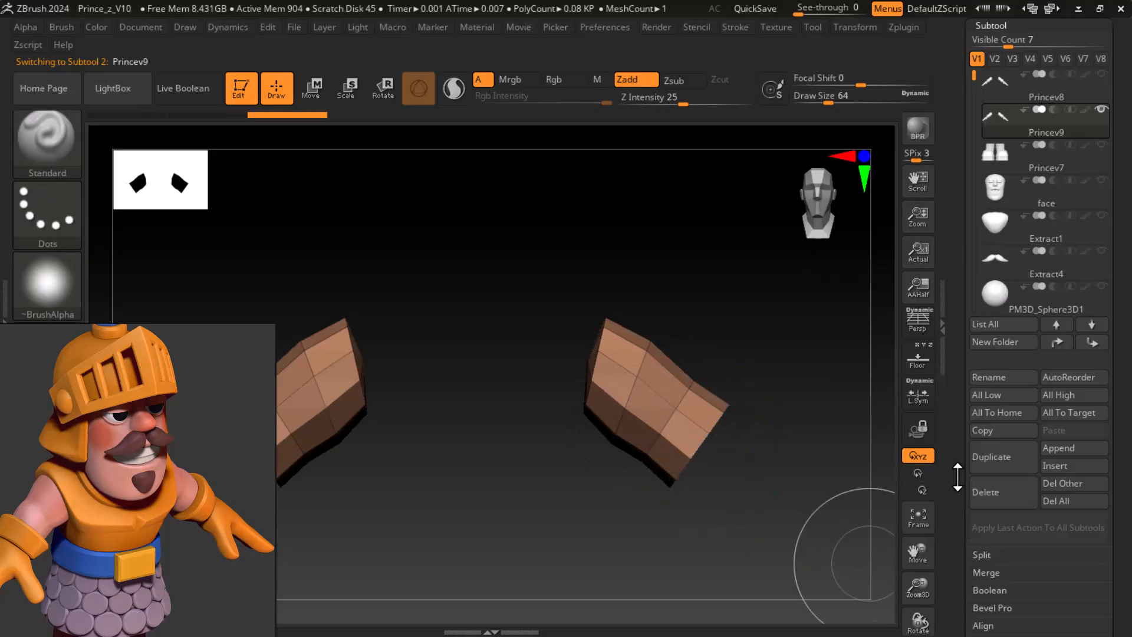
- Delete the hidden cuffs and hands from the duplicated arms subtool
scroll(985, 490, "down", 5)
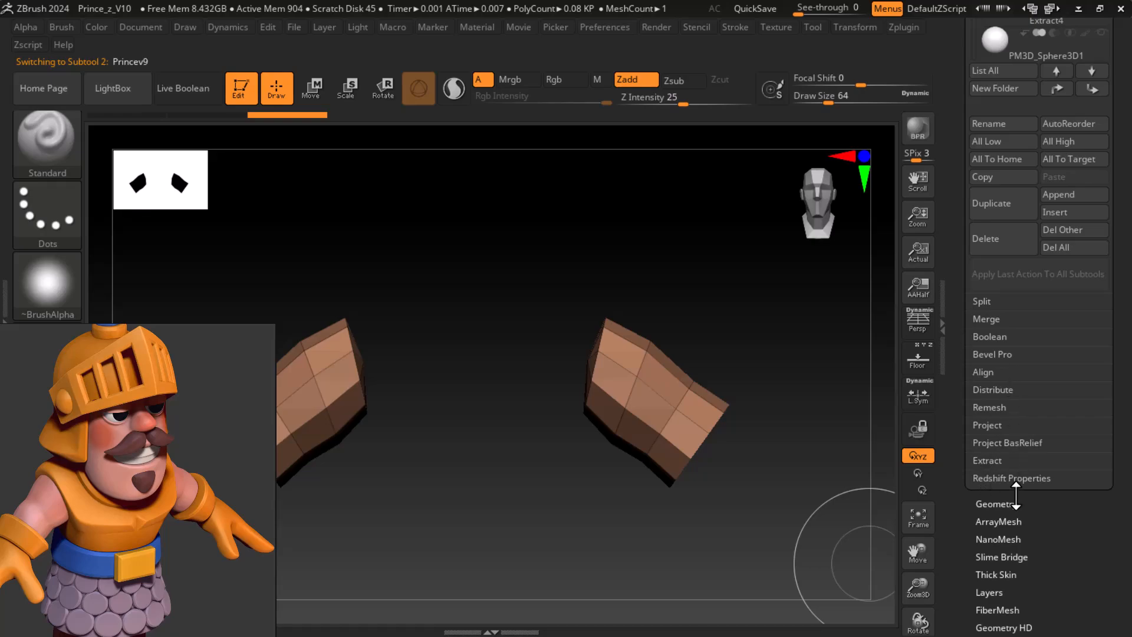
left_click(998, 505)
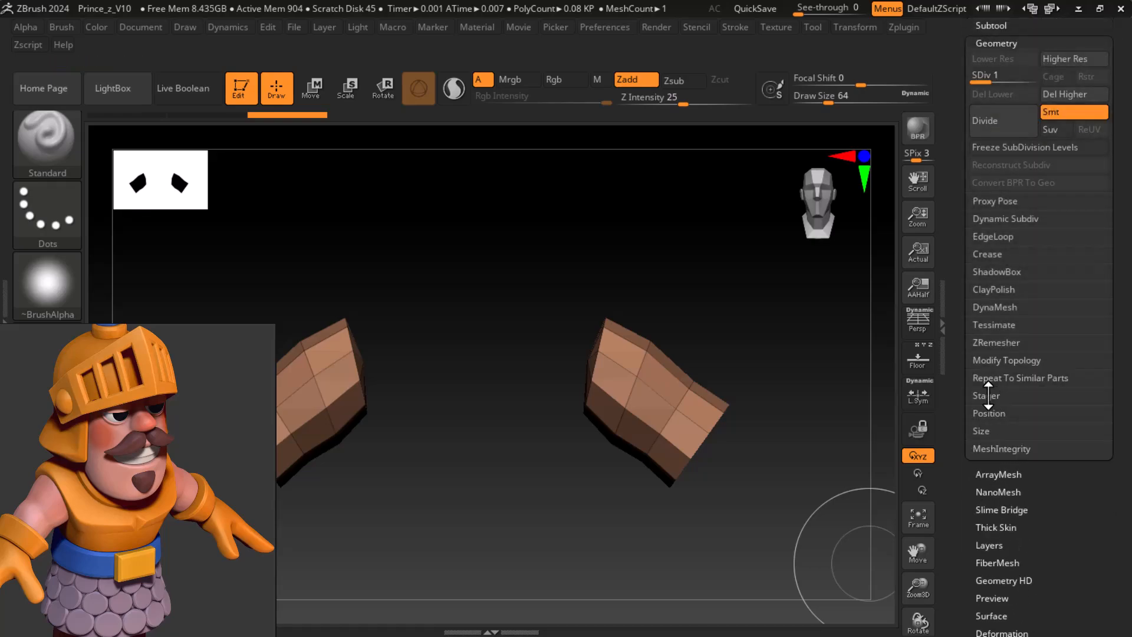
left_click(1005, 359)
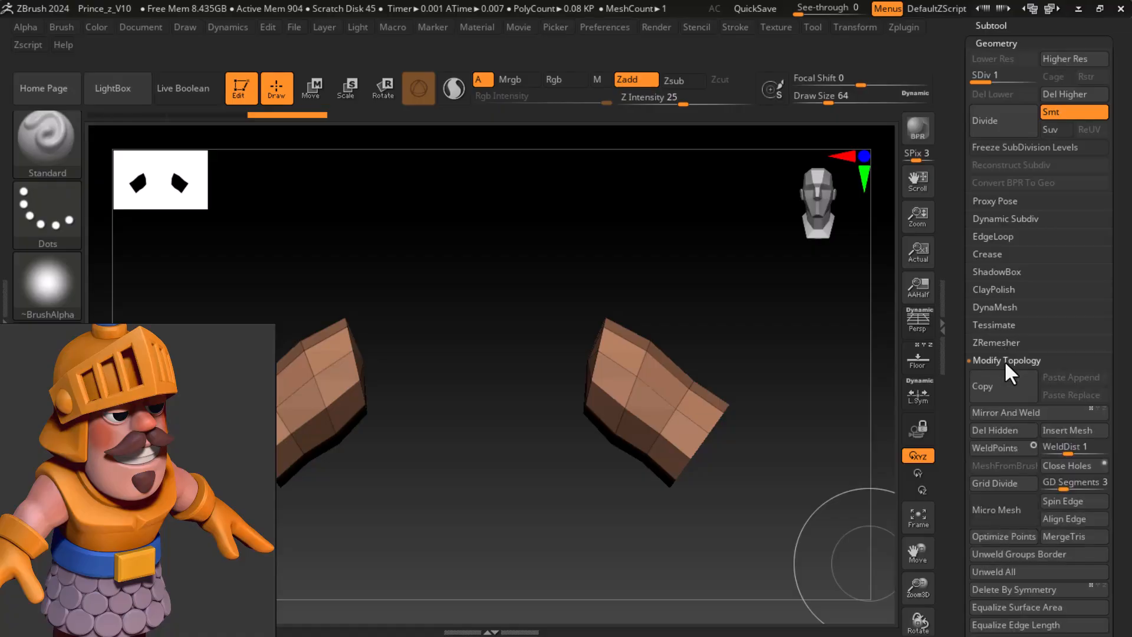
left_click(1015, 430)
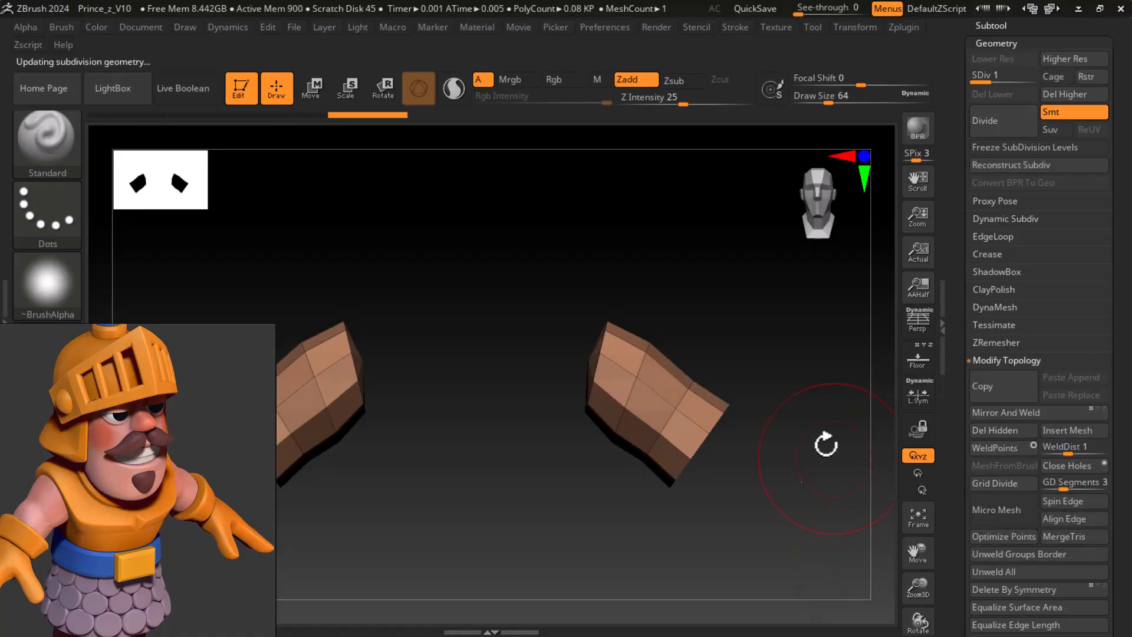
key("ctrl+shift")
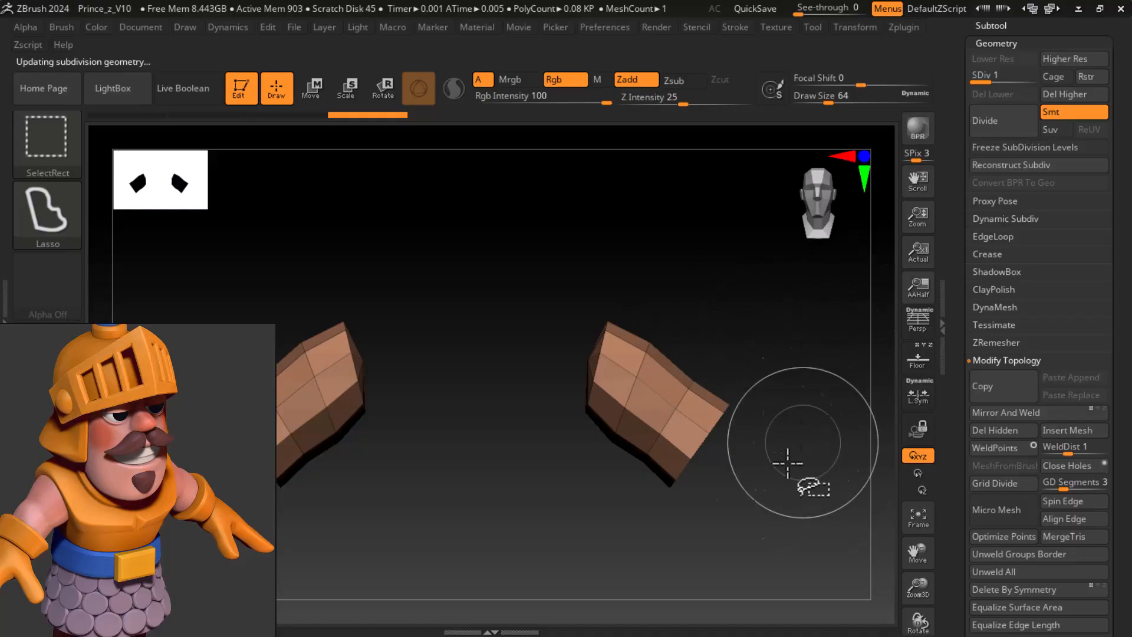
left_click_drag(951, 220, 955, 290)
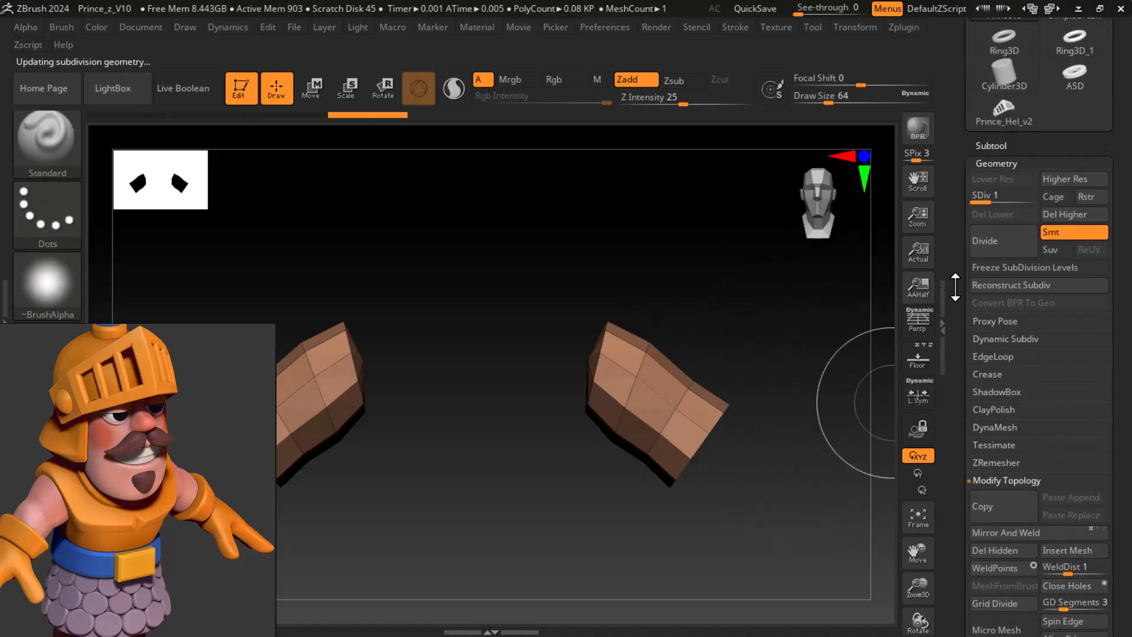
- Select the original arms subtool and hide its upper-arm polygroup so only the cuffs and hands remain visible
left_click(1004, 148)
left_click(999, 79)
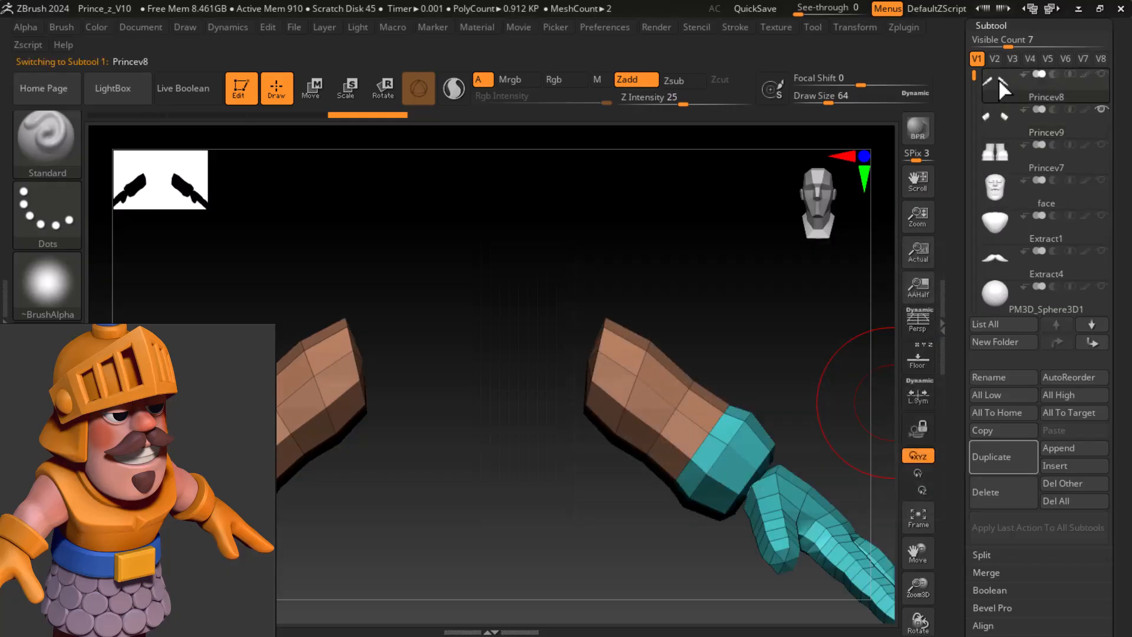
left_click(999, 83, "shift")
left_click(999, 83, "shift")
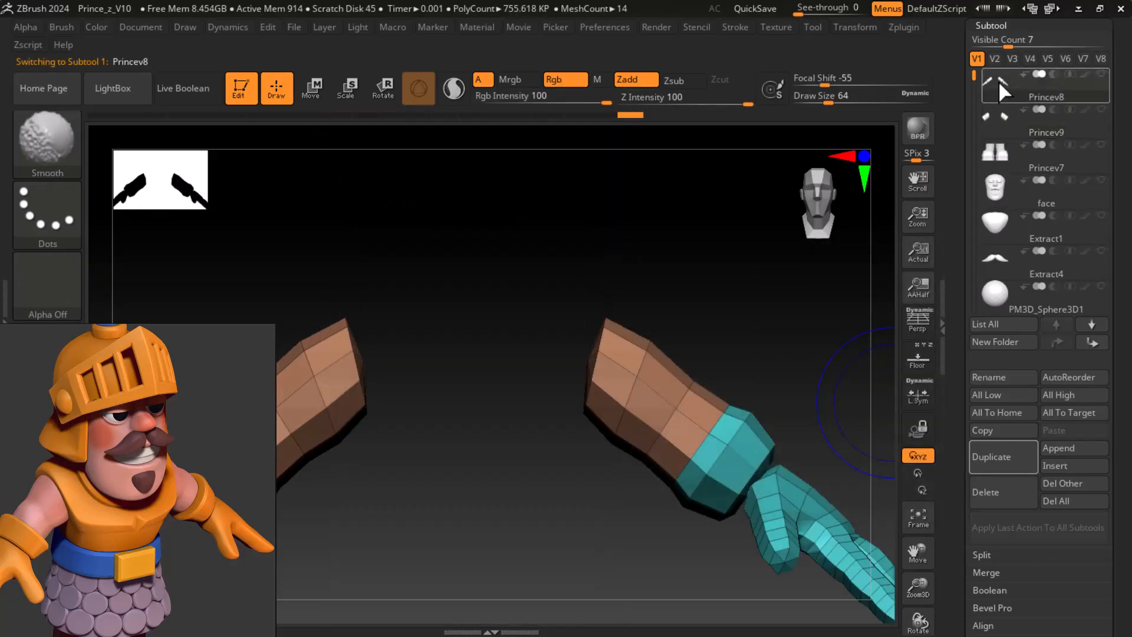
left_click(647, 387, "ctrl+shift")
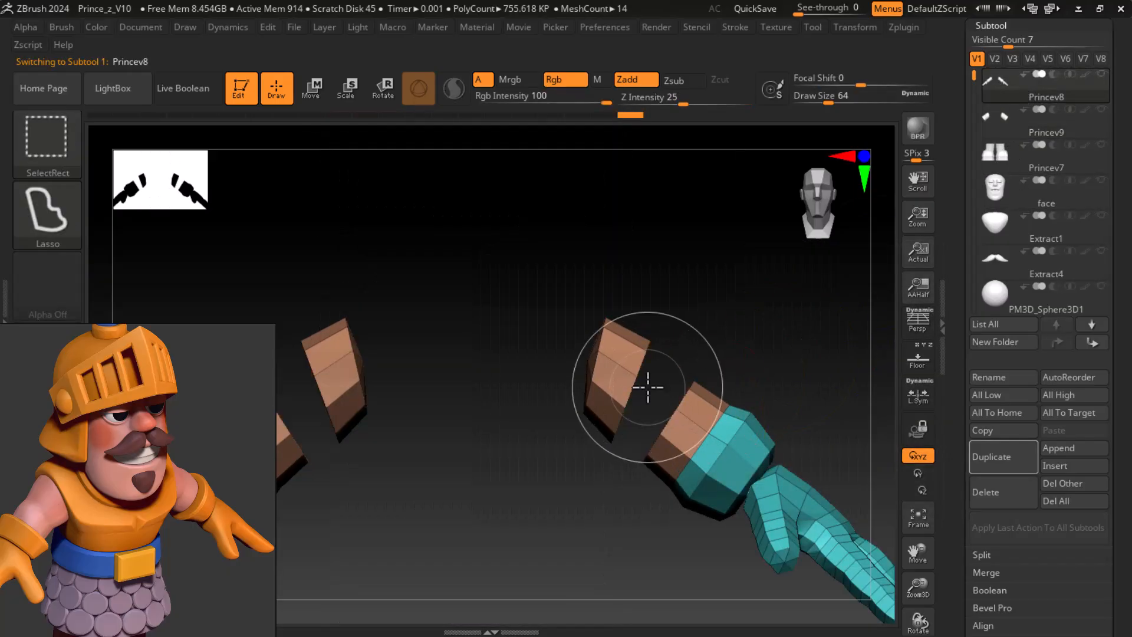
left_click(687, 408, "ctrl+shift")
left_click(716, 306, "ctrl+shift")
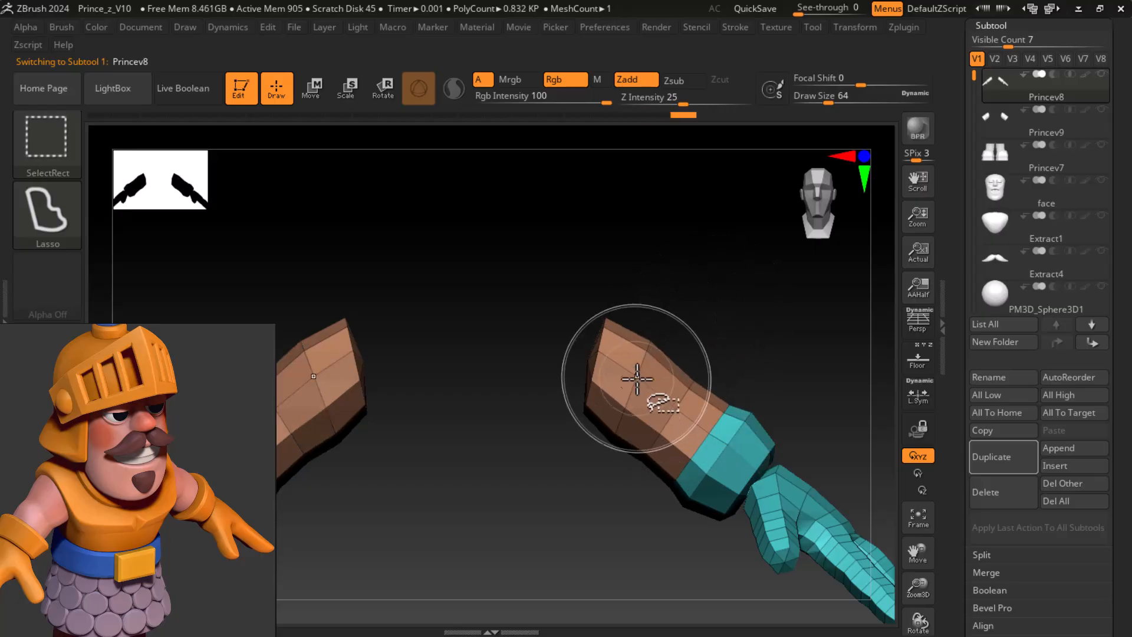
left_click(638, 397, "ctrl+shift")
left_click(638, 397, "ctrl+shift")
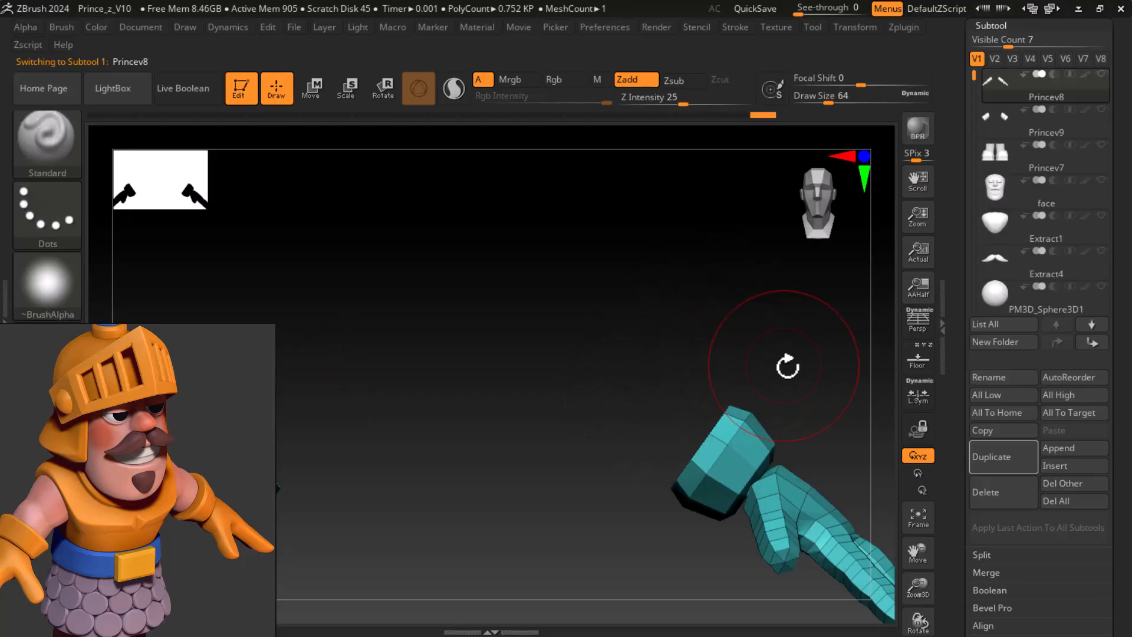
- Delete the hidden upper arms from the original arms subtool, leaving only the gloves in its geometry
left_click_drag(786, 365, 696, 311, "alt")
left_click_drag(961, 512, 933, 367)
left_click(1000, 290)
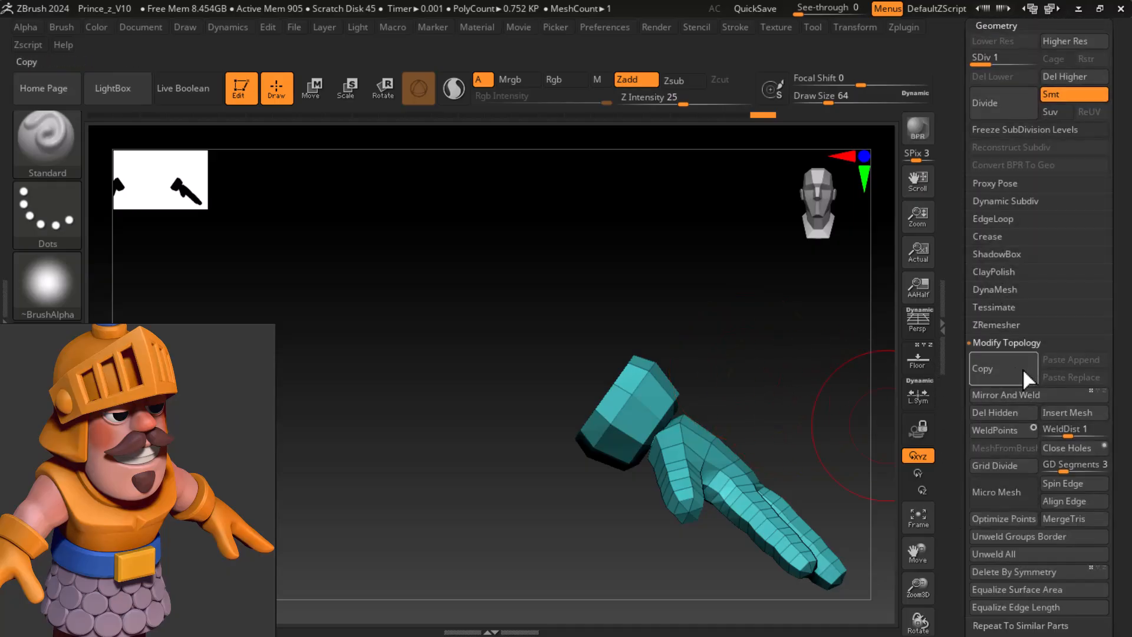
left_click(1008, 414)
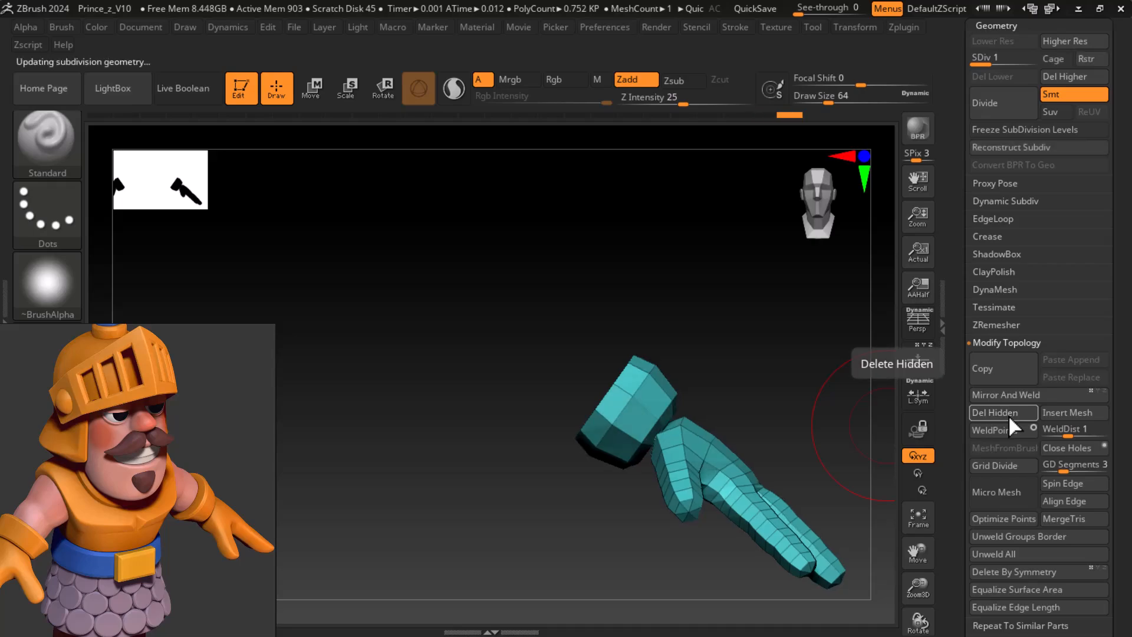
left_click_drag(791, 329, 751, 326)
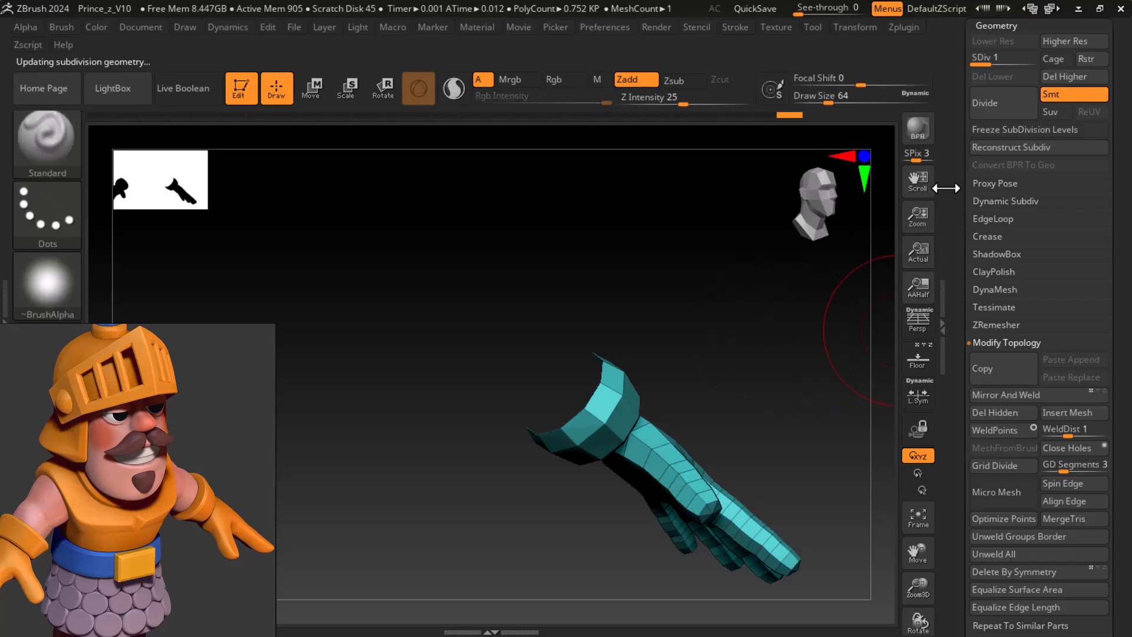
- Show the duplicated upper-arm subtool alongside the gloves and check how the separated parts meet
left_click_drag(949, 176, 952, 266)
left_click(986, 195)
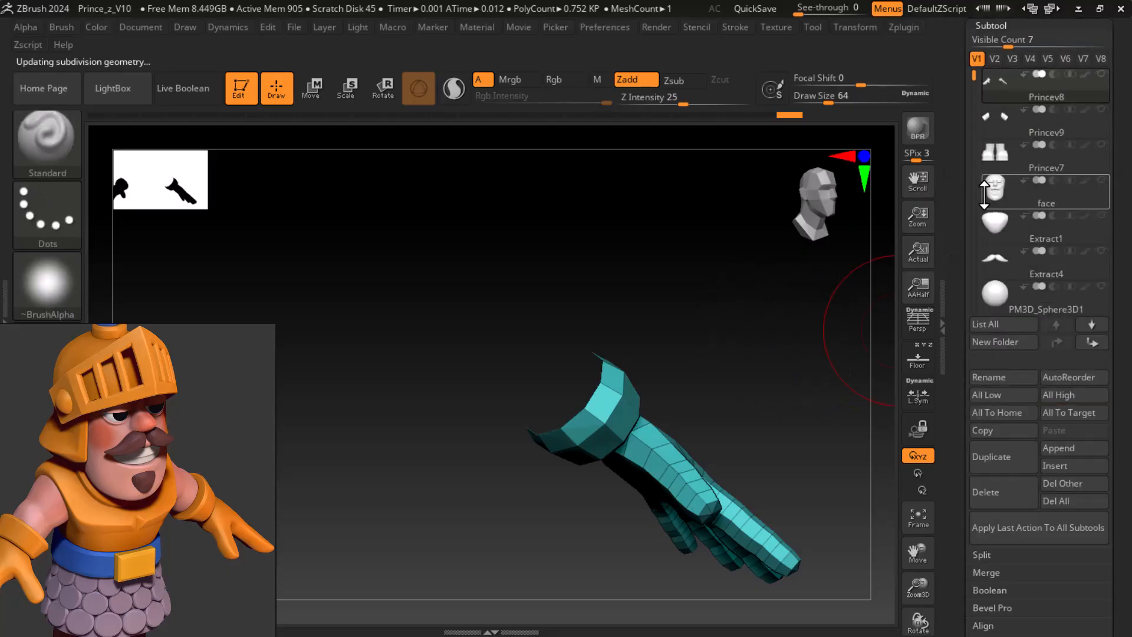
left_click_drag(960, 170, 970, 200)
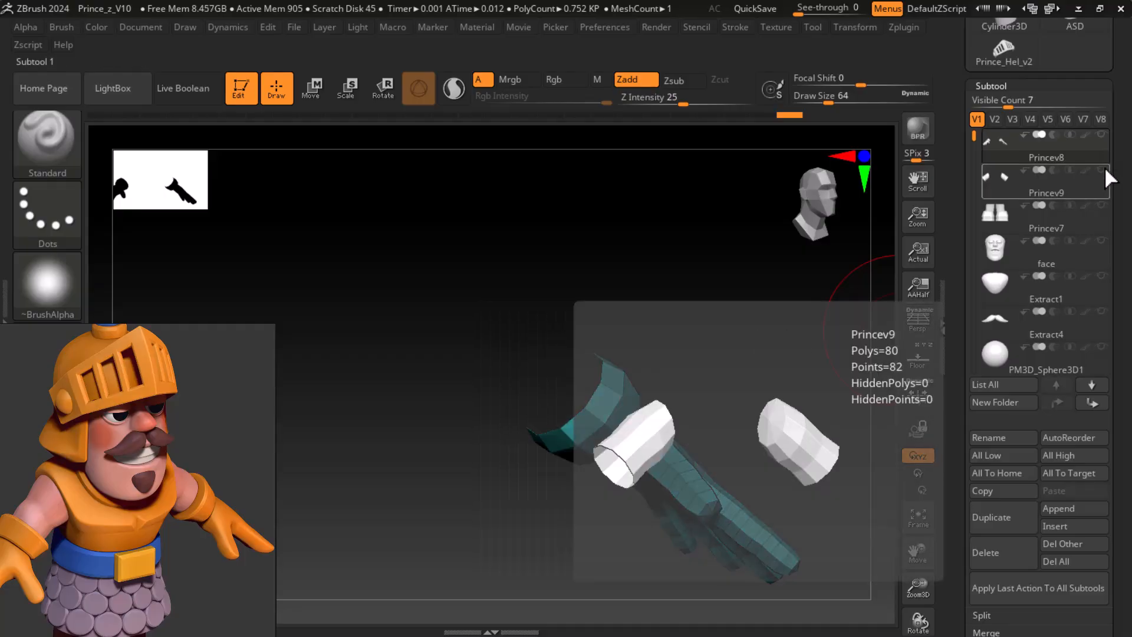
left_click(1103, 171)
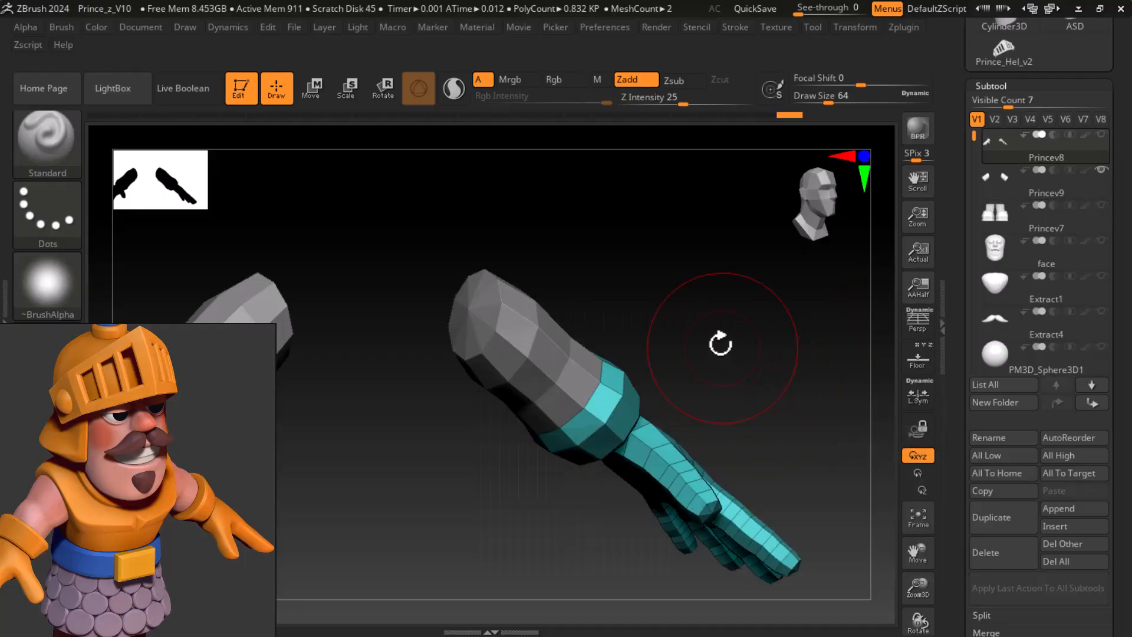
left_click_drag(753, 356, 716, 324)
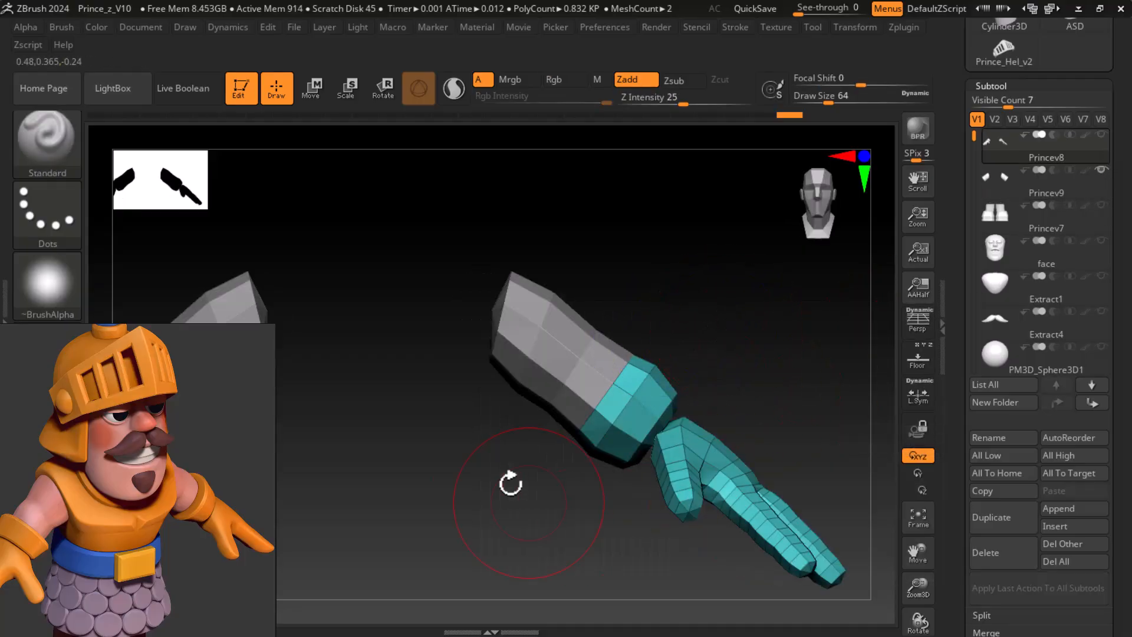
- Select the upper-arm subtool, subdivide it twice and show all the character's subtools again
left_click(996, 158)
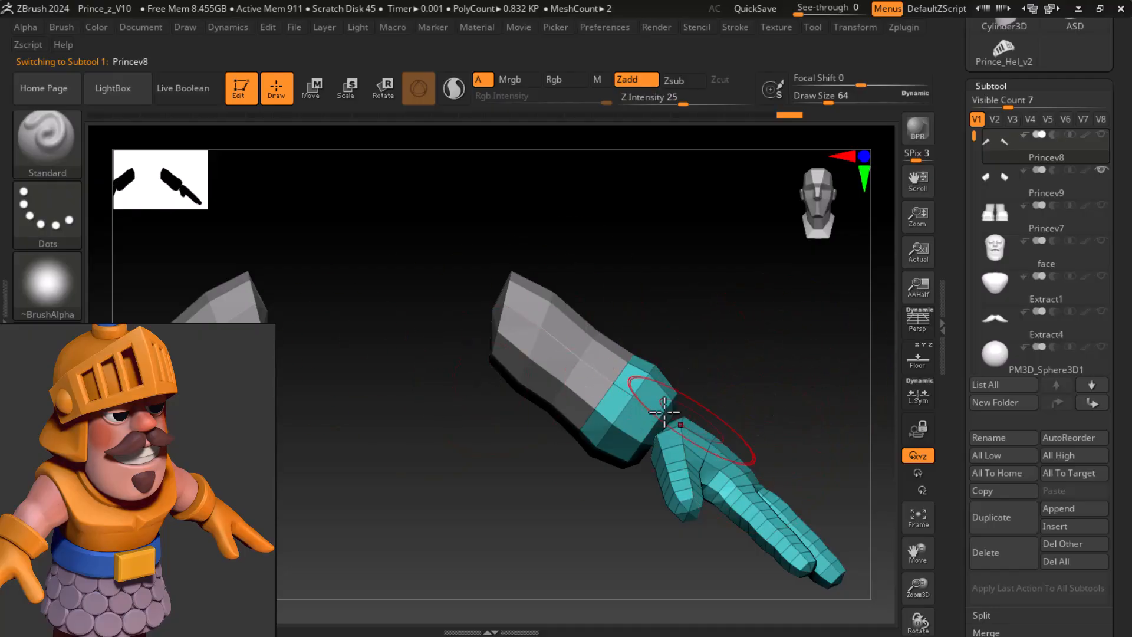
left_click(568, 355, "alt")
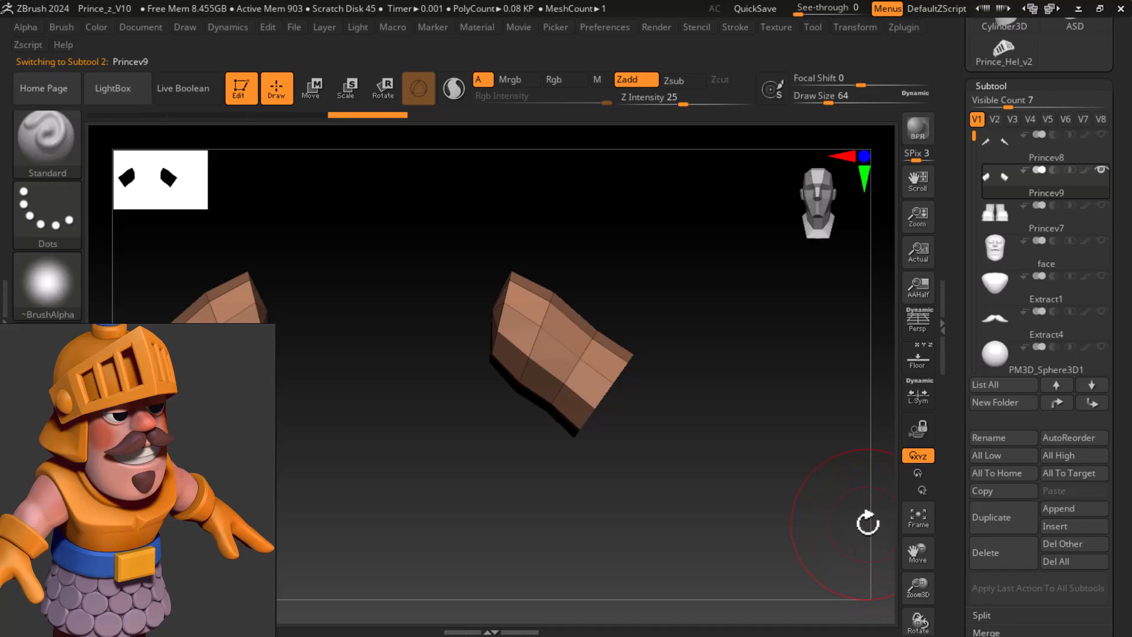
key("ctrl+d")
key("ctrl+d")
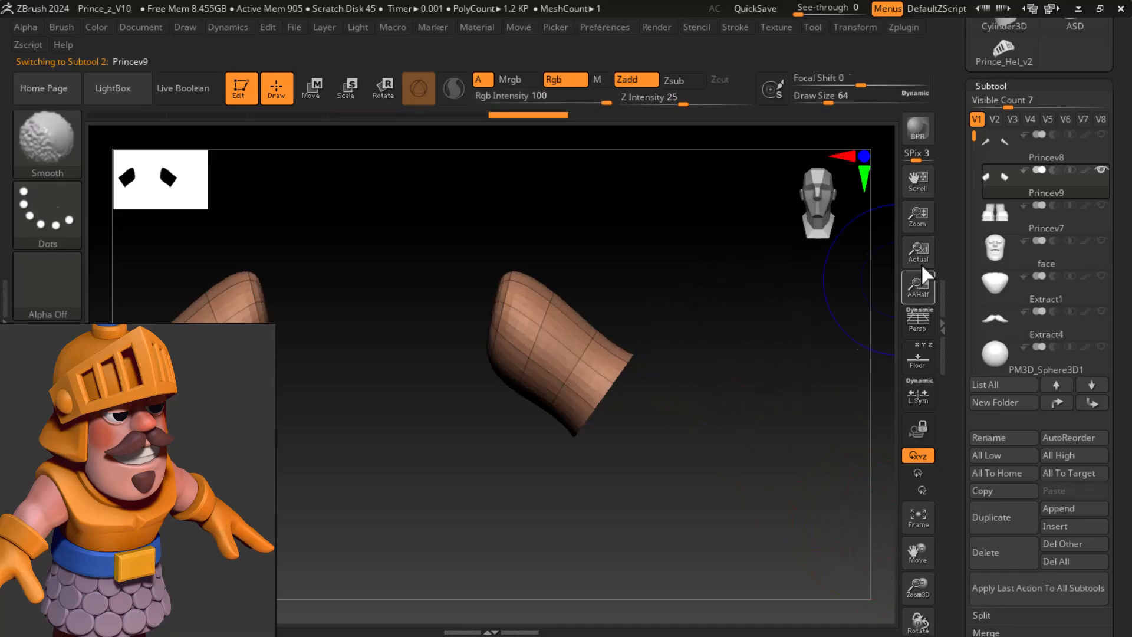
left_click(1101, 170, "shift")
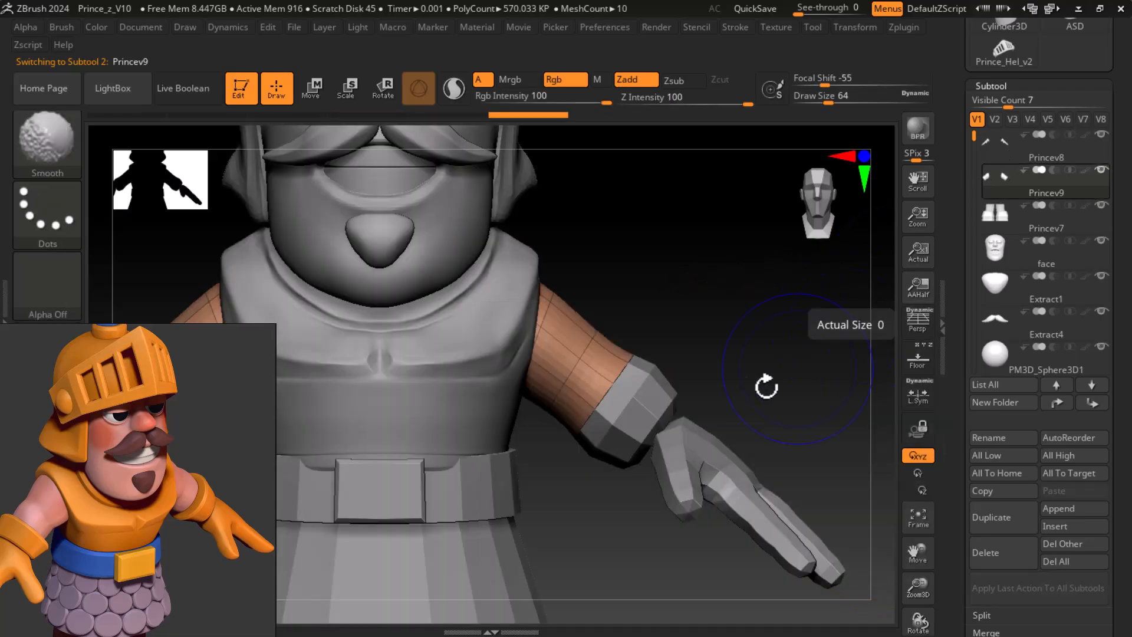
- Select the gloves subtool and compare its next higher subdivision level with the lowest one
left_click_drag(752, 336, 757, 347)
left_click(646, 405, "alt")
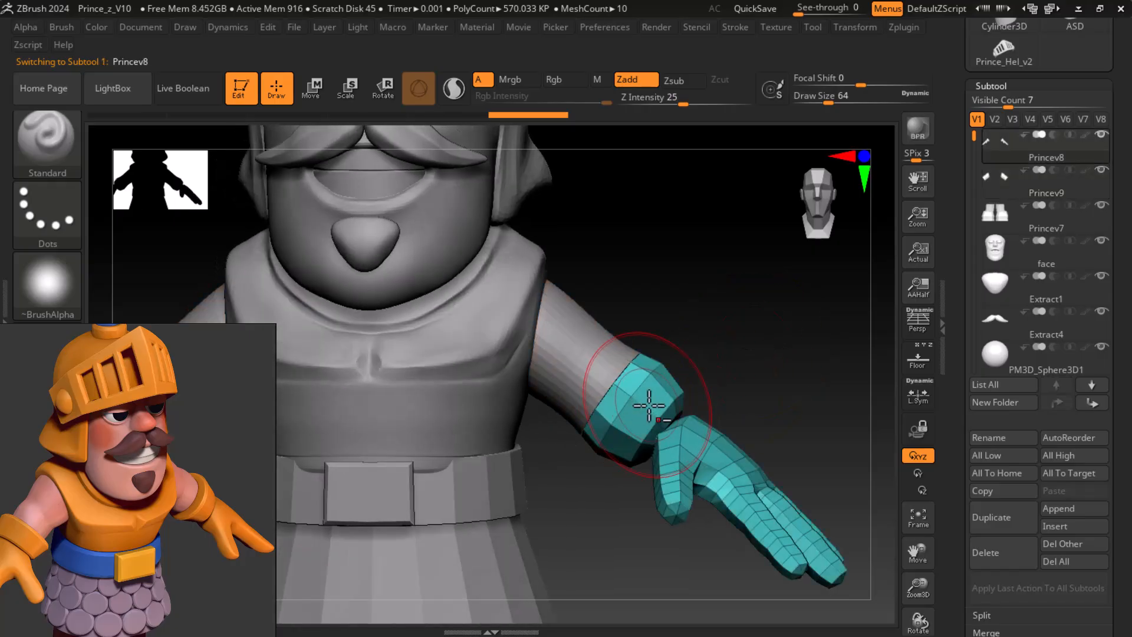
key("d")
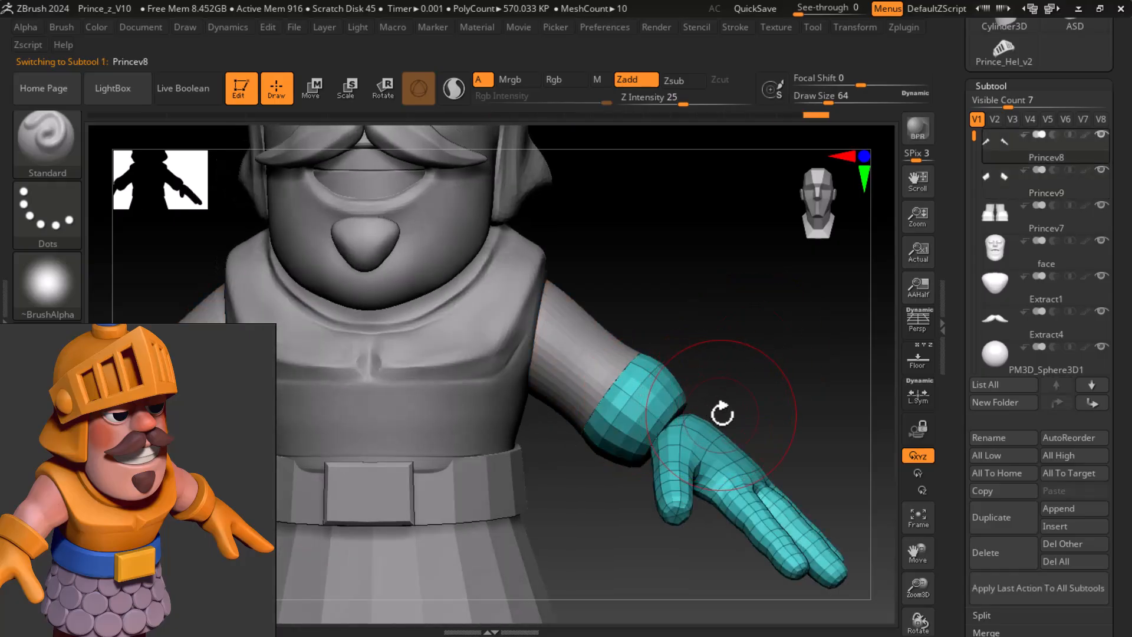
key("shift+d")
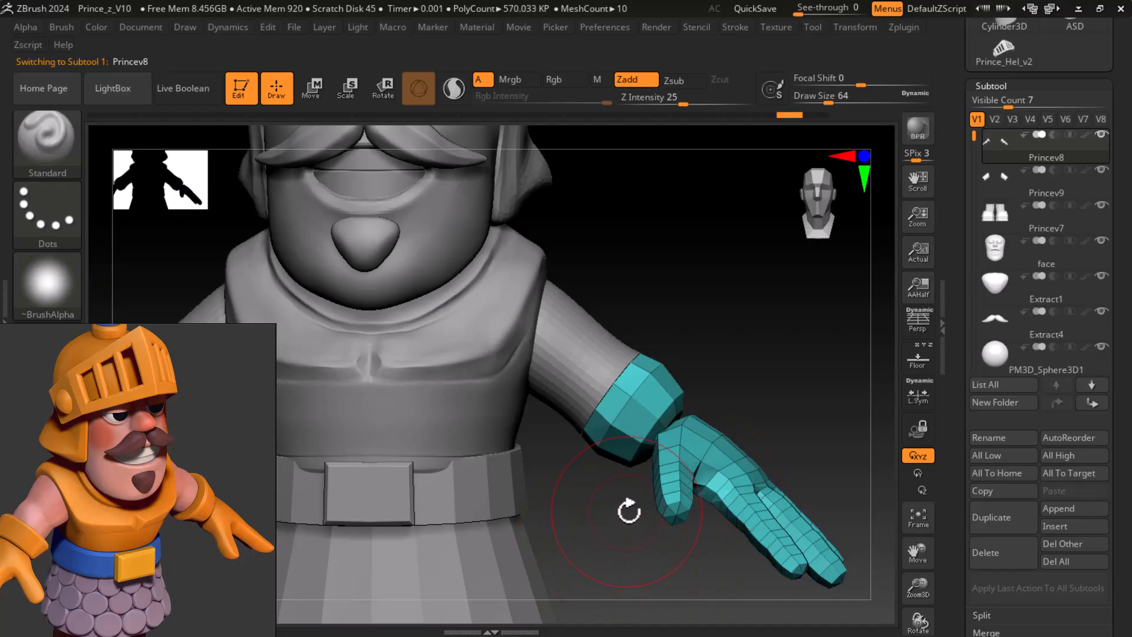
- Delete the gloves' higher subdivision levels and divide the mesh once with subdivision smoothing switched off
left_click_drag(958, 505, 963, 405)
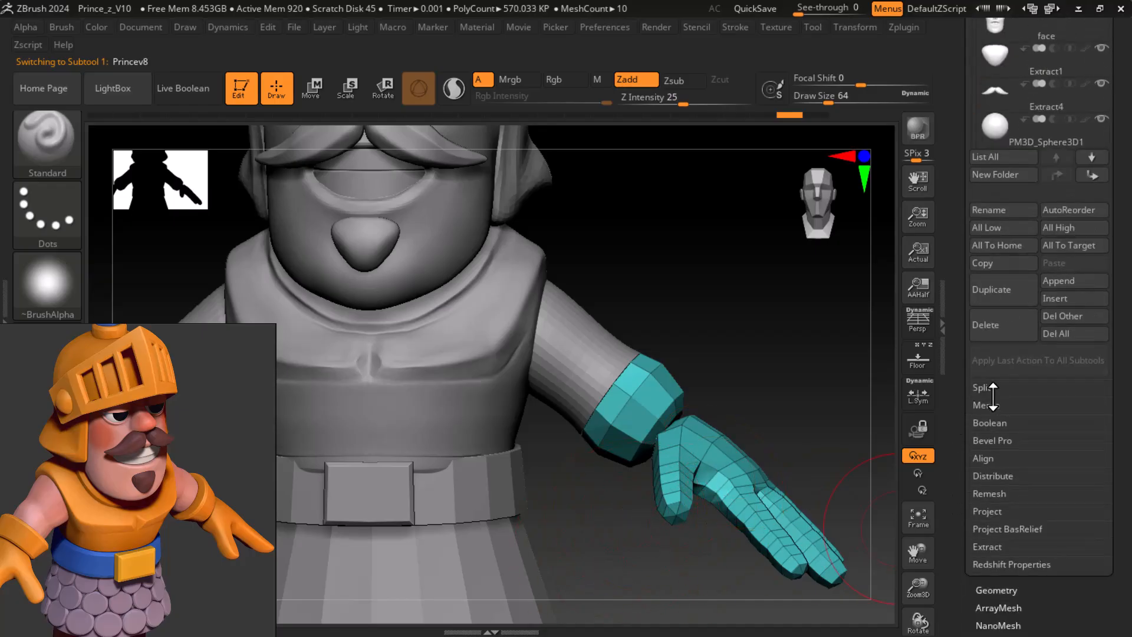
left_click(986, 590)
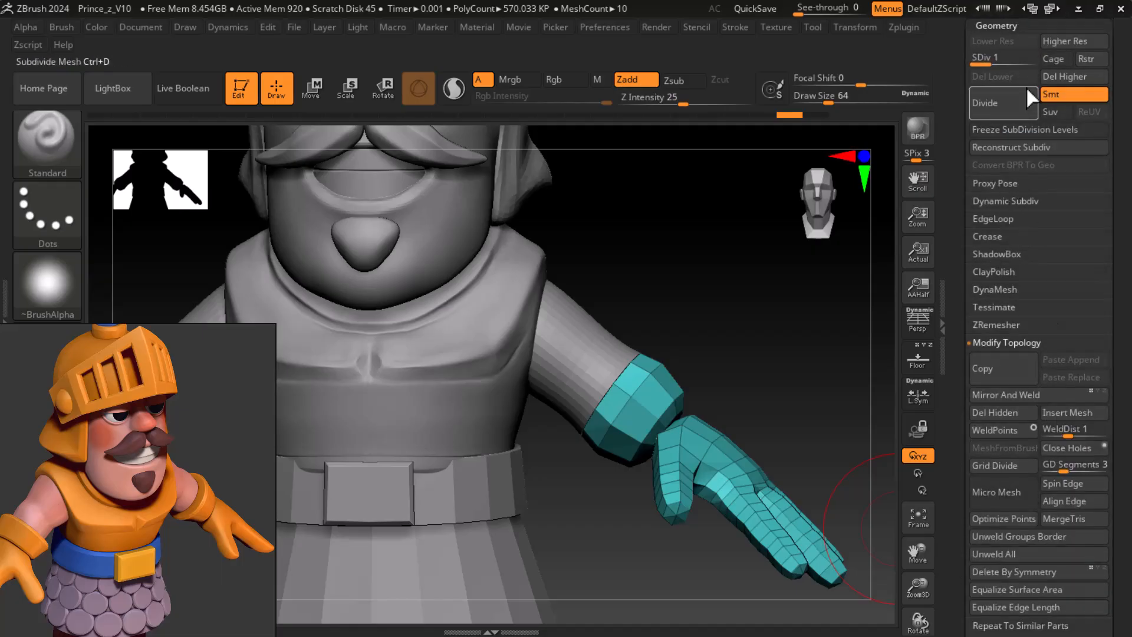
left_click(1047, 94)
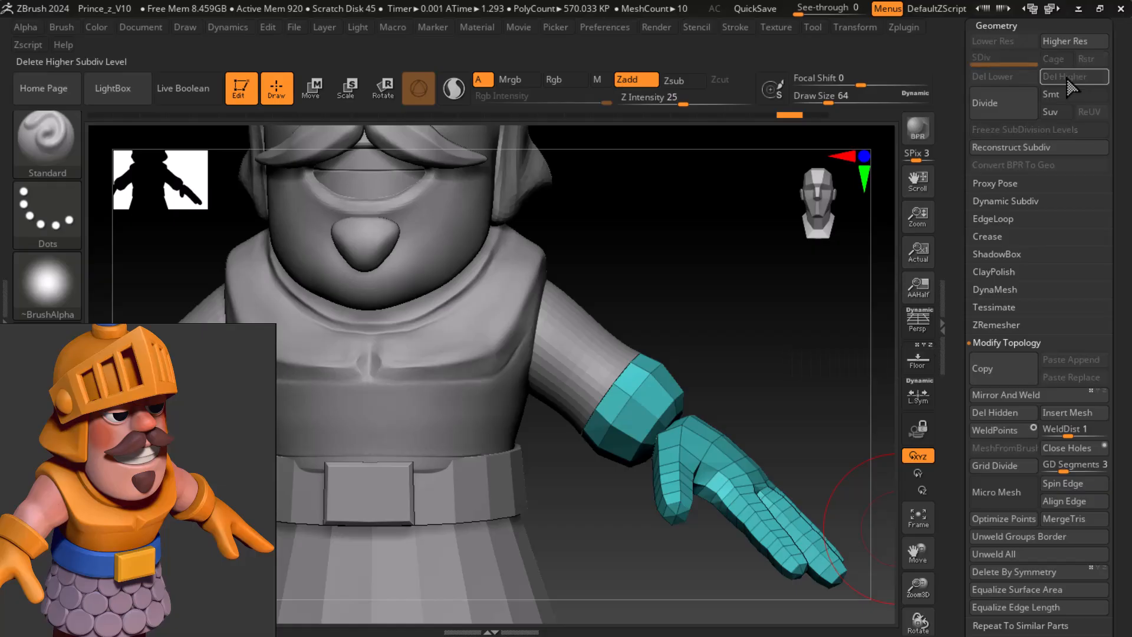
left_click(1071, 75)
left_click(1006, 105)
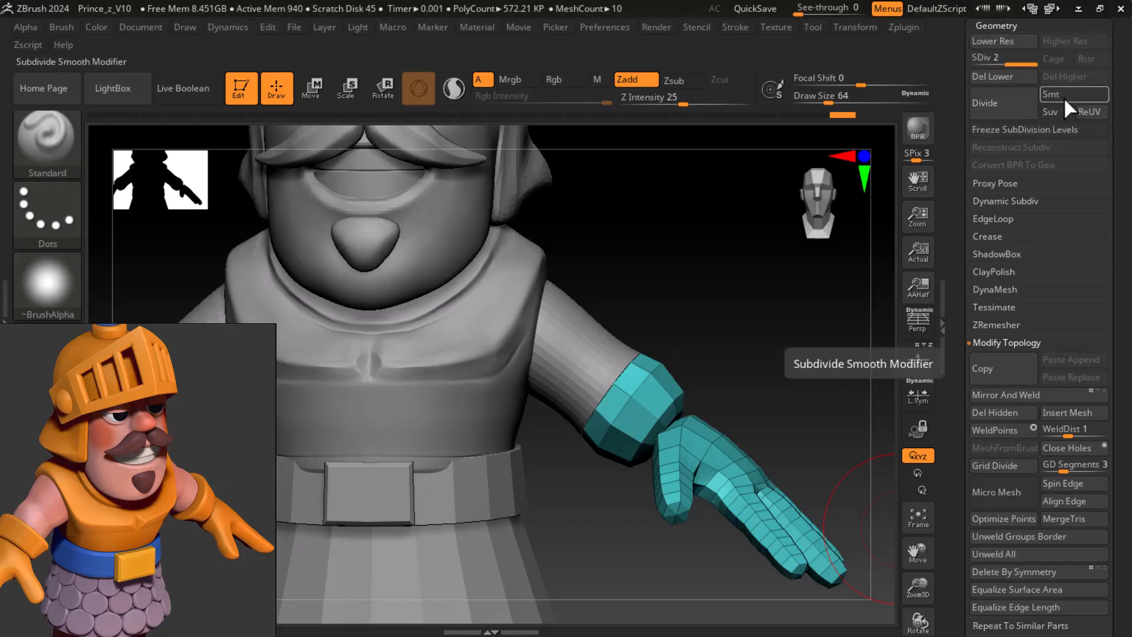
- Switch subdivision smoothing back on, divide the gloves twice more and hide the polyframe to inspect the surface
left_click(1065, 99)
left_click(1003, 104)
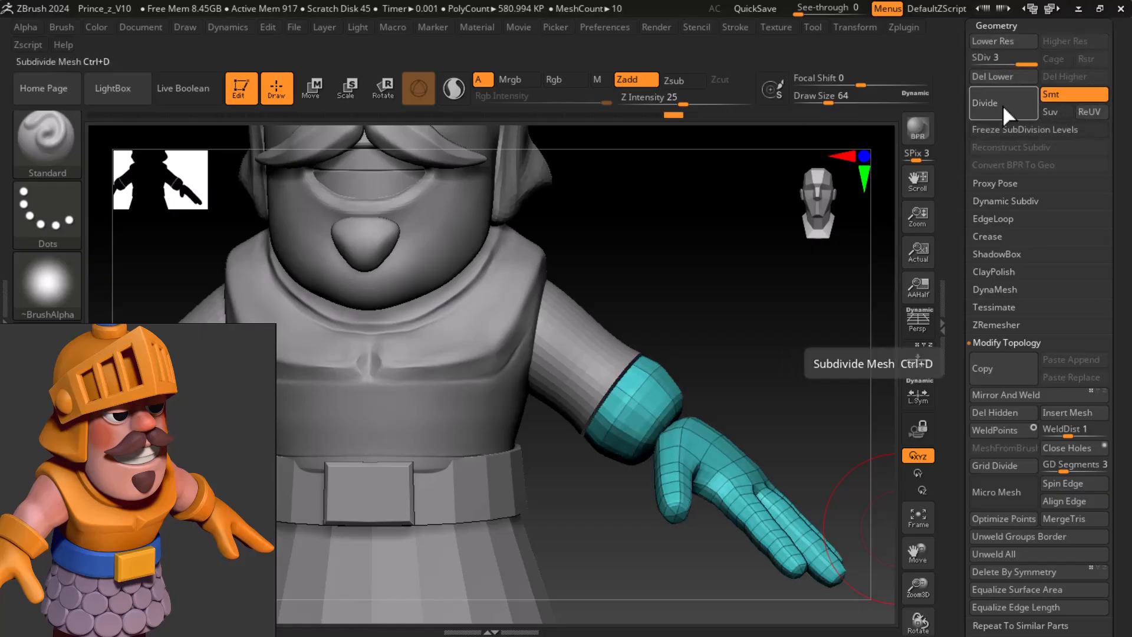
left_click(1002, 104)
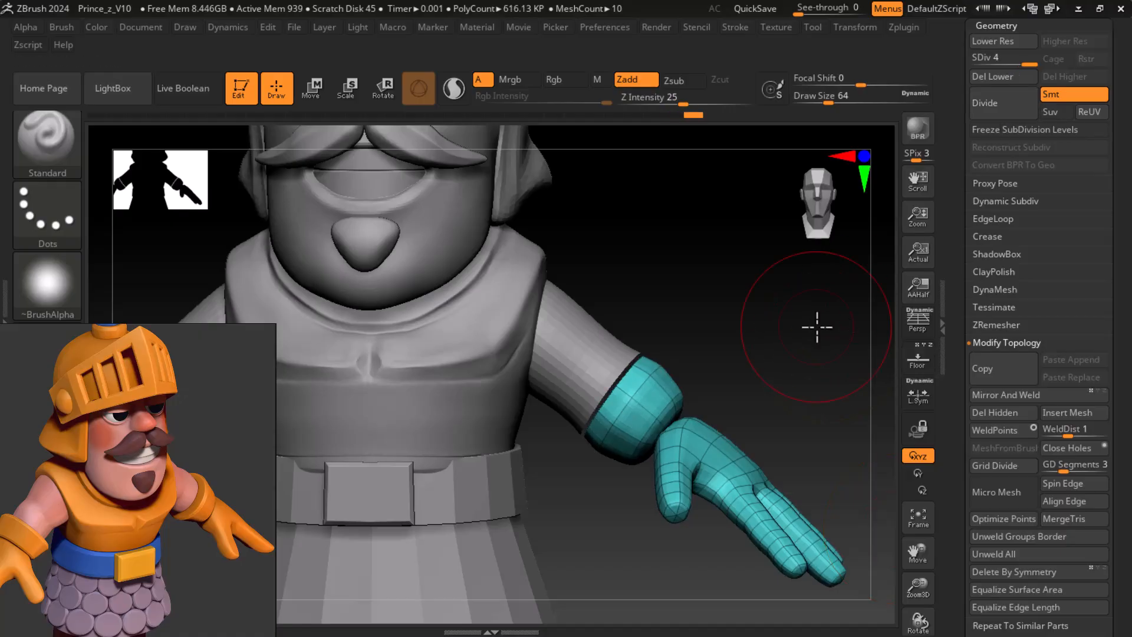
key("shift")
key("shift+f")
left_click_drag(776, 380, 783, 392, "alt")
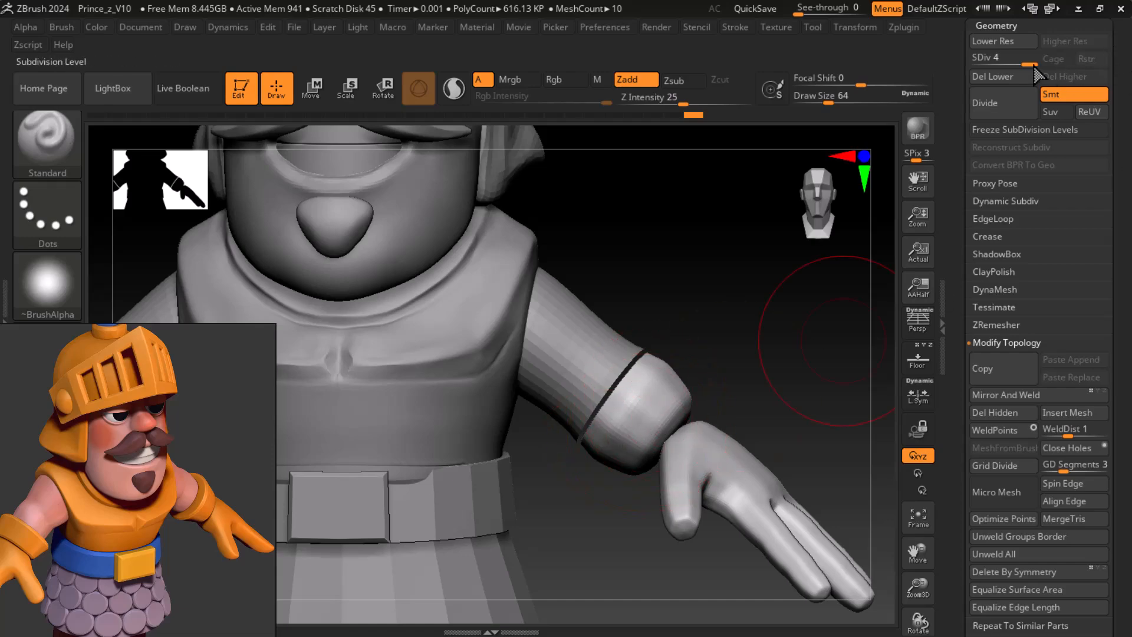
- Return the gloves to subdivision level 1, delete the higher levels and divide twice with smoothing on
left_click(954, 62)
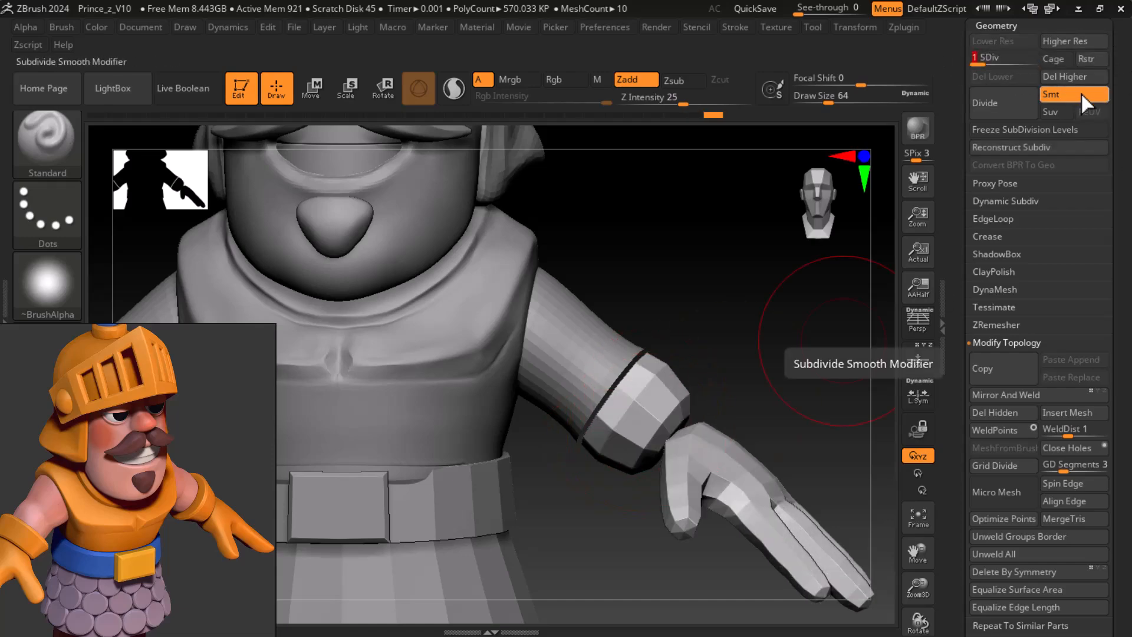
left_click(1080, 76)
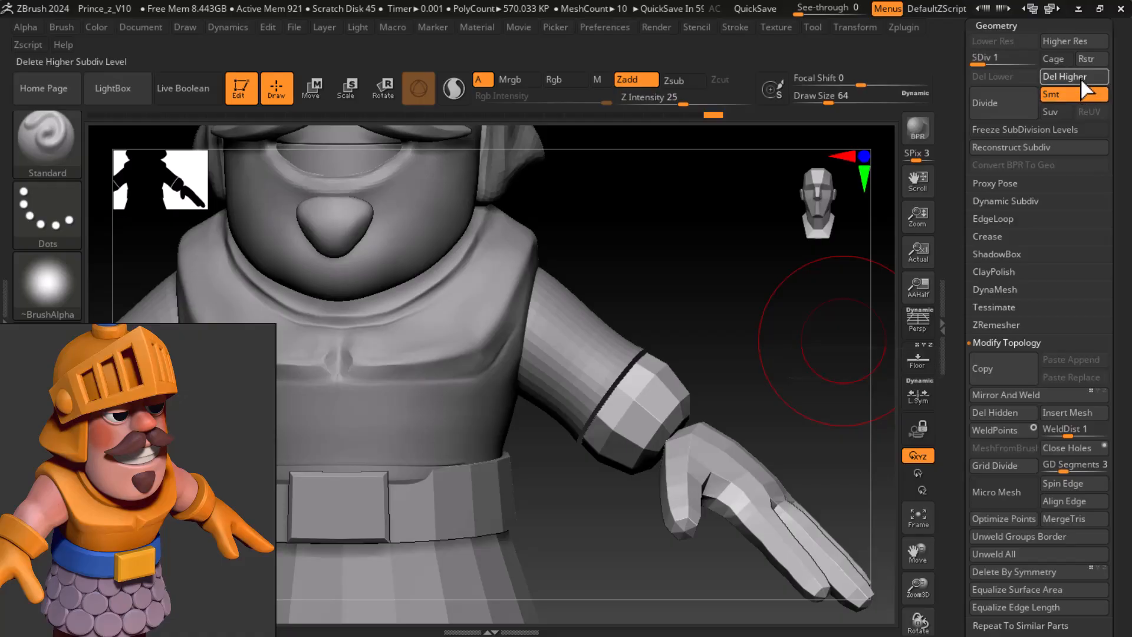
left_click(1006, 103)
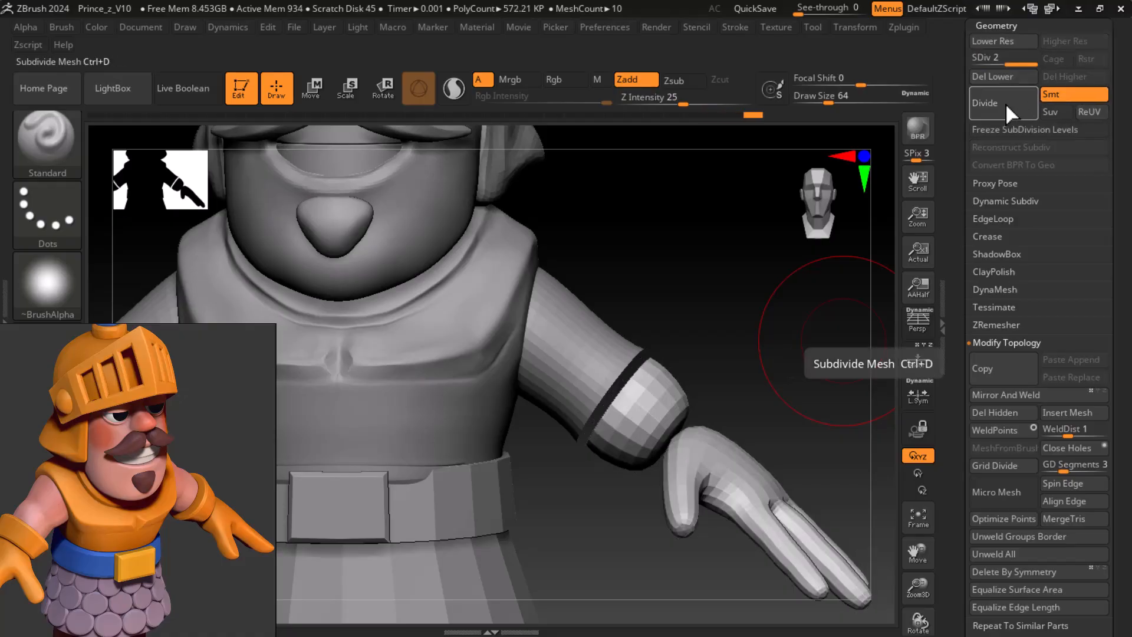
left_click(1006, 103)
- Inspect the seam between cuff and upper arm, set the gloves to subdivision level 1 and show the polyframe
mouse_move(809, 336)
left_mouse_down()
mouse_move(720, 324)
mouse_move(753, 346)
mouse_move(794, 329)
mouse_move(799, 309)
mouse_move(815, 341)
mouse_move(799, 362)
left_mouse_up()
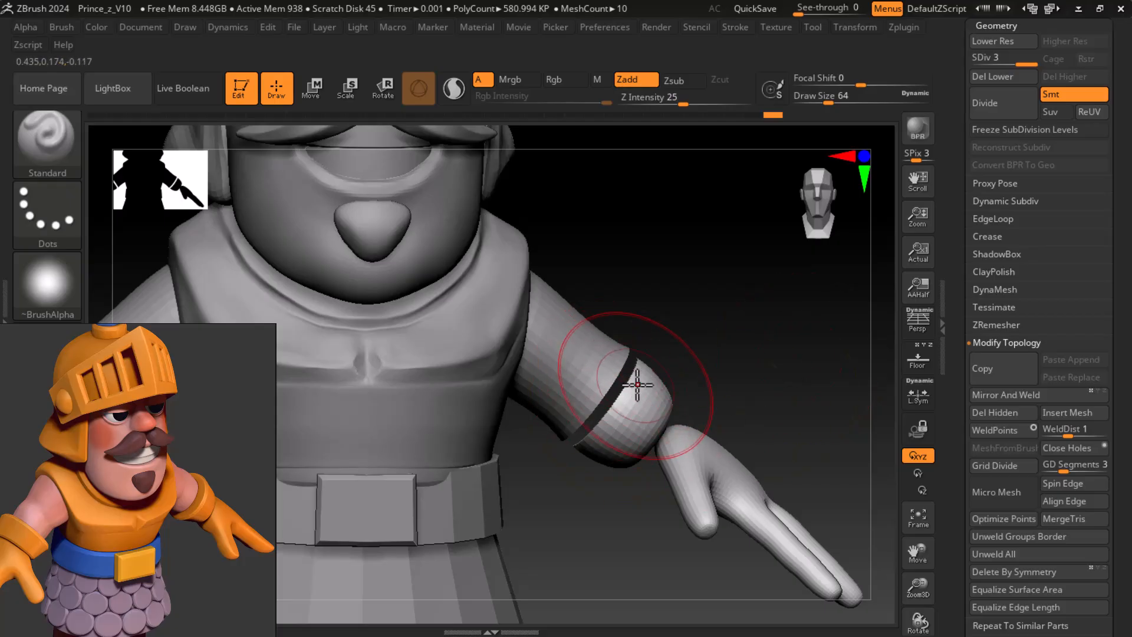
left_click_drag(752, 393, 743, 357)
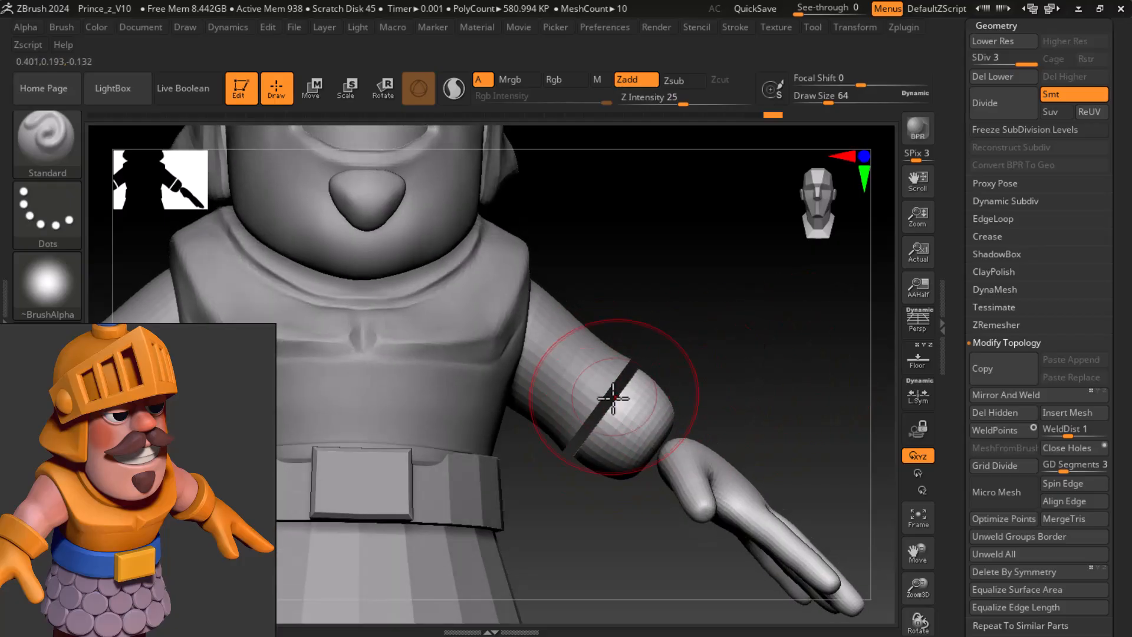
left_click_drag(1029, 56, 976, 57)
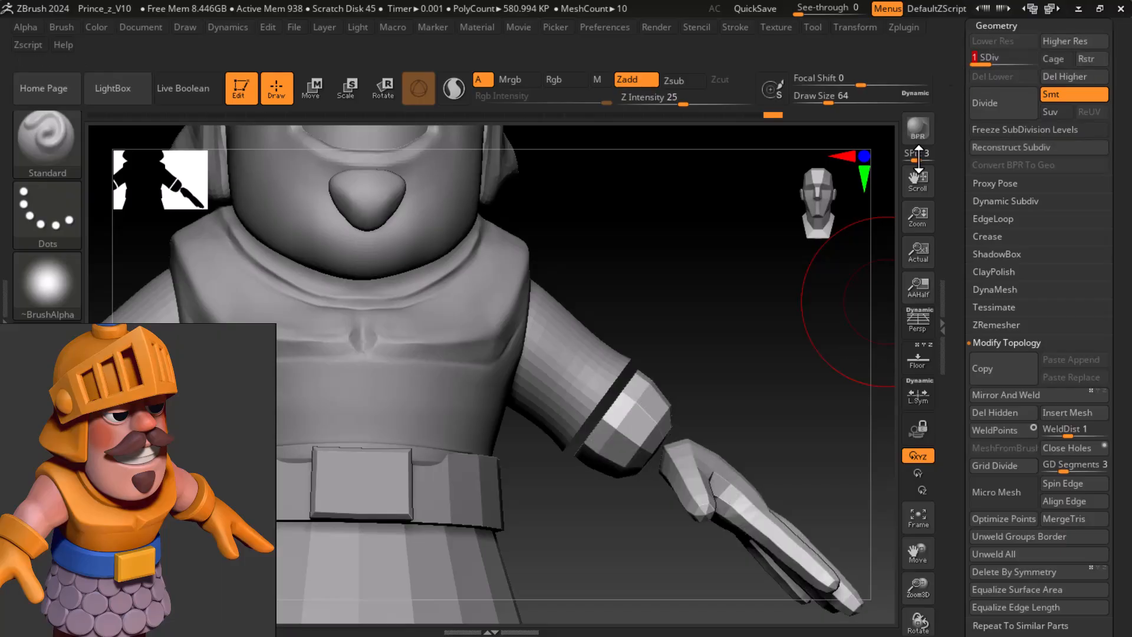
mouse_move(753, 397)
left_mouse_down()
mouse_move(737, 405)
mouse_move(766, 396)
mouse_move(721, 361)
mouse_move(695, 392)
mouse_move(737, 360)
mouse_move(698, 334)
mouse_move(716, 337)
left_mouse_up()
key("shift+f")
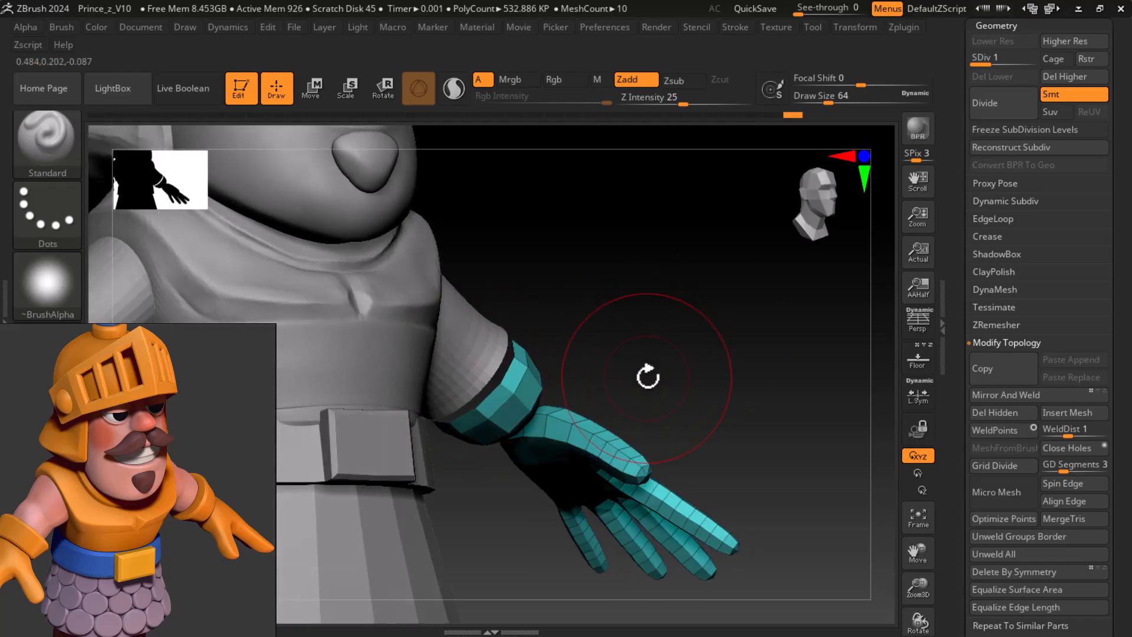
- Try remeshing the gloves with DynaMesh at resolution 64, freezing their subdivision levels, and undo the remesh
left_click_drag(953, 487, 961, 416)
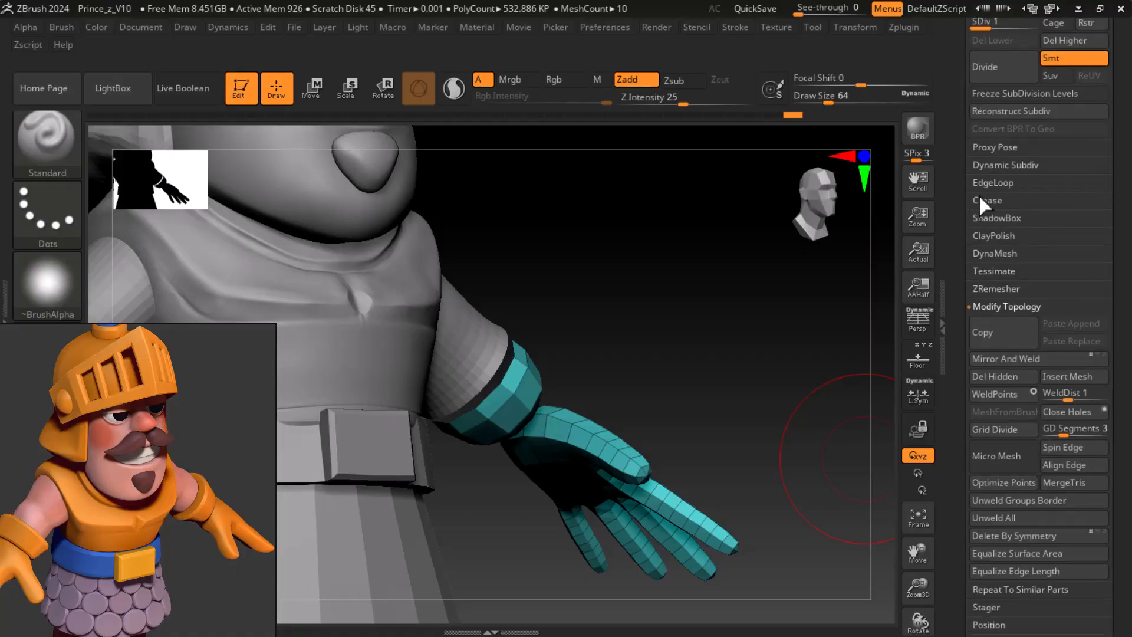
left_click_drag(960, 194, 967, 226)
left_click(994, 266)
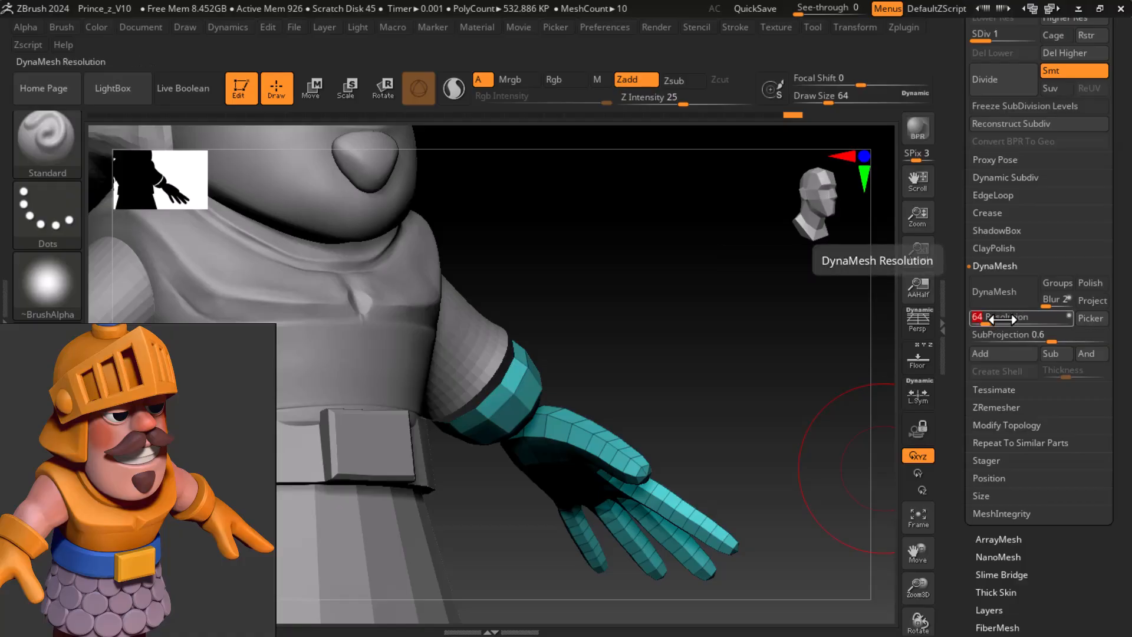
left_click(995, 291)
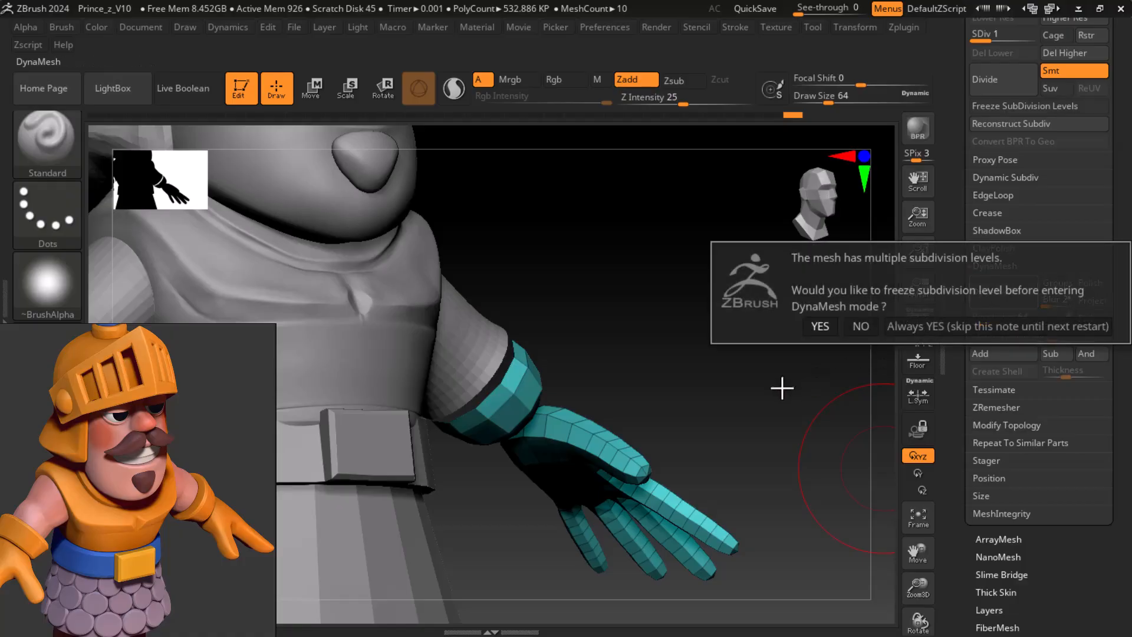
left_click(820, 327)
left_click_drag(960, 122, 959, 166)
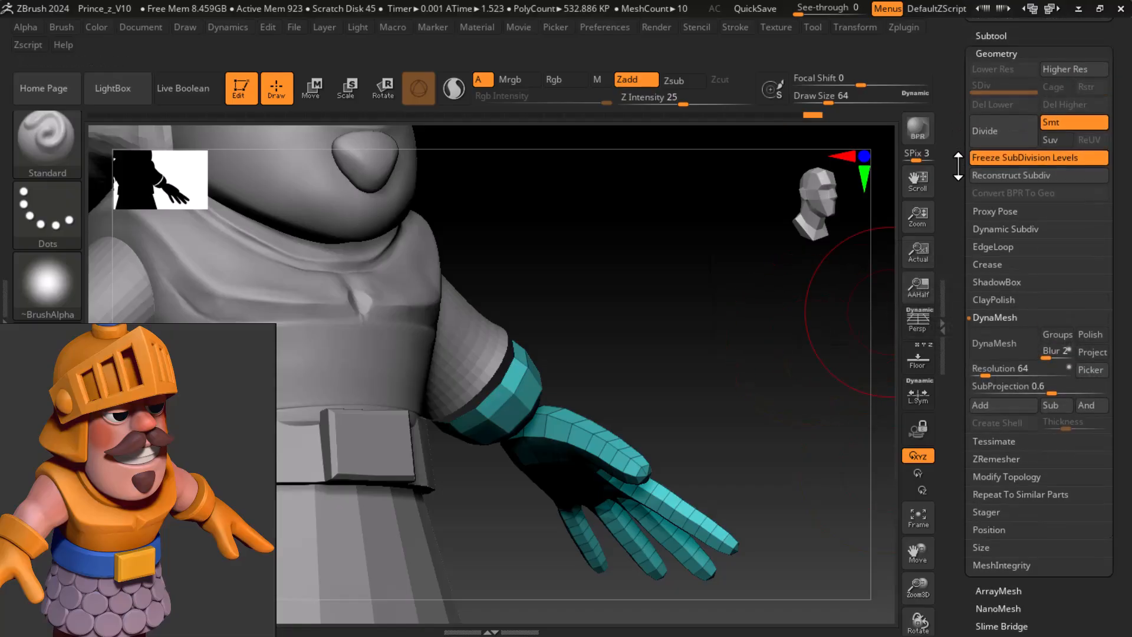
left_click(998, 345)
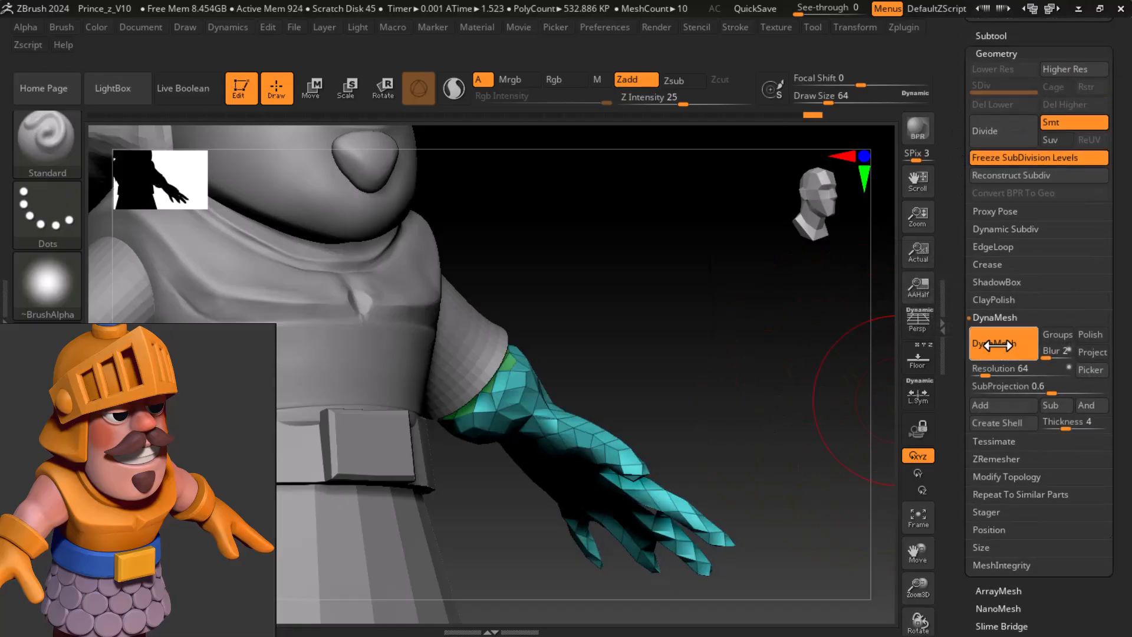
left_click_drag(758, 379, 548, 448)
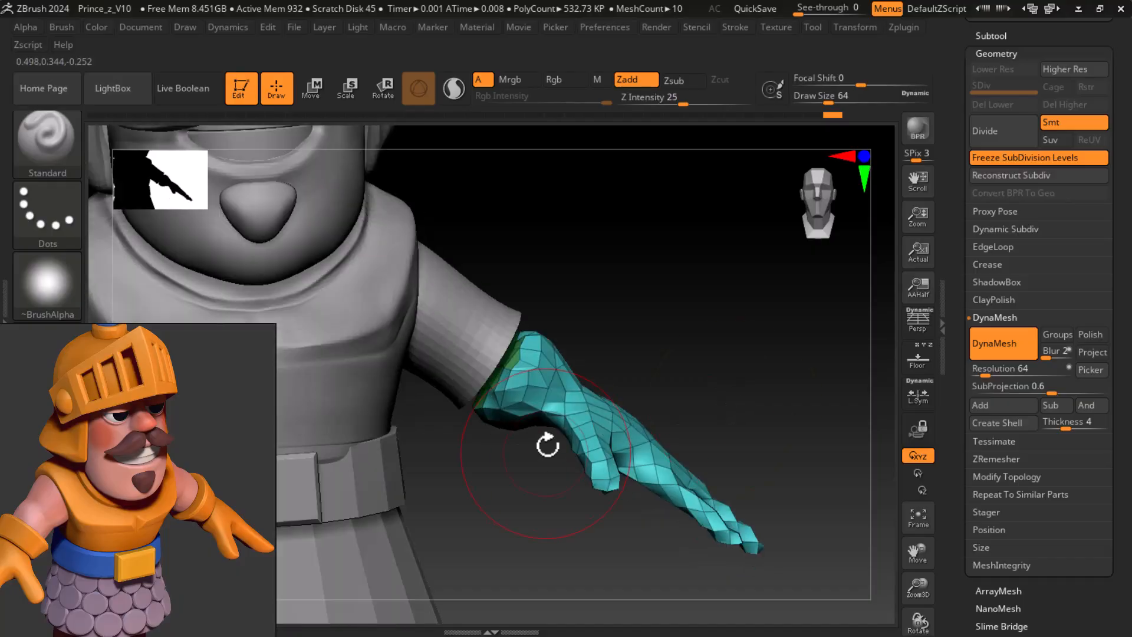
key("ctrl+z")
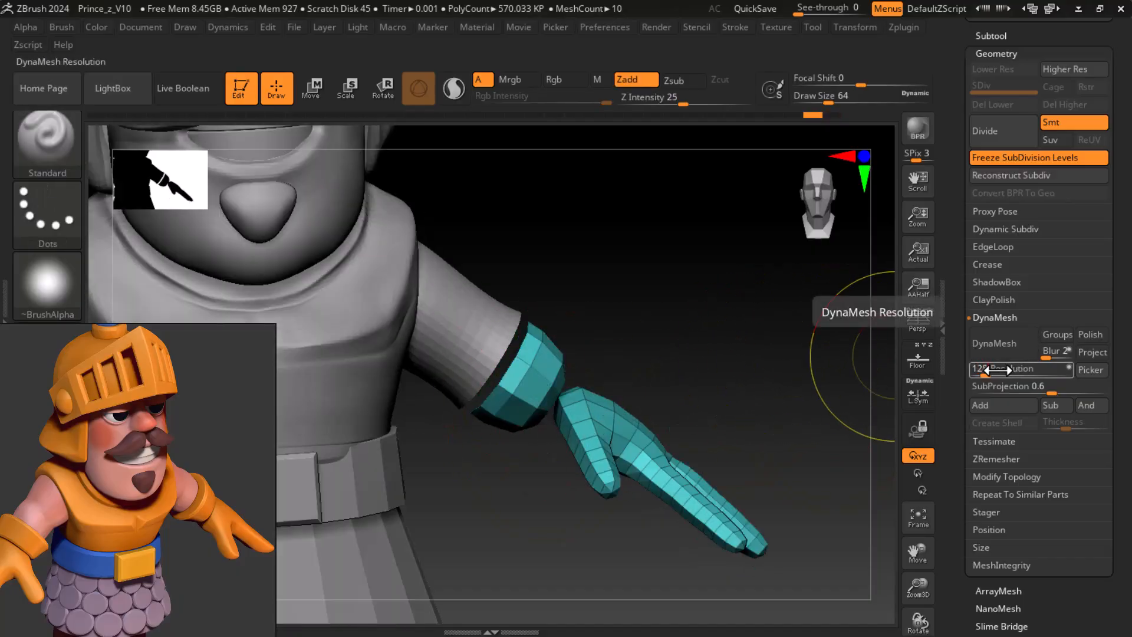
- Try DynaMesh on the gloves at resolution 128, inspect the cuff and hand, and undo it
left_click(995, 343)
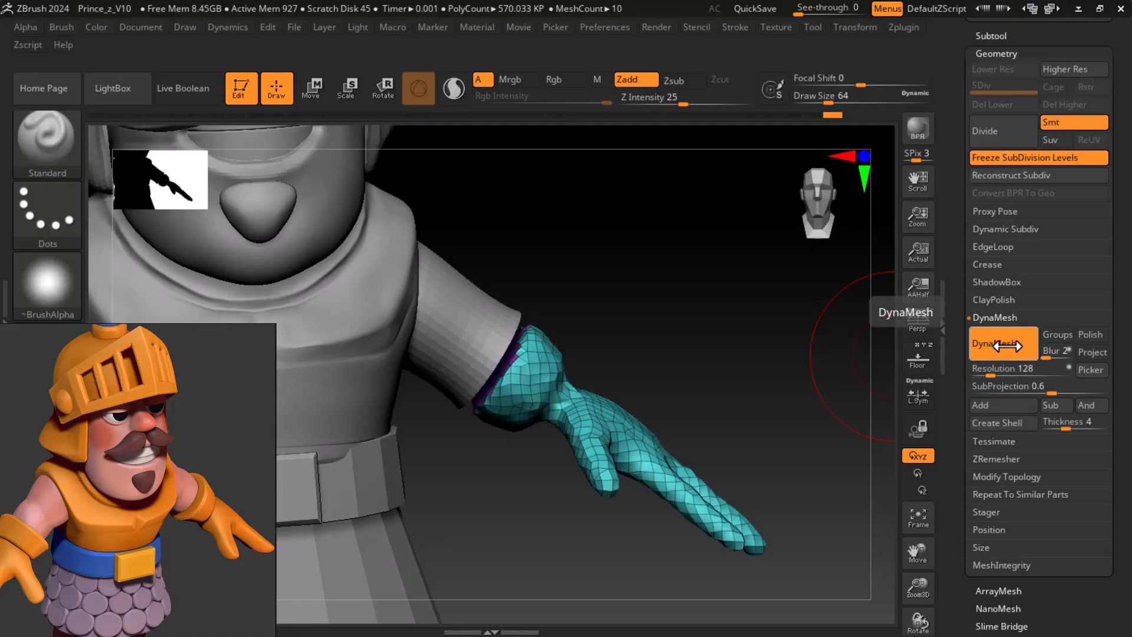
left_click_drag(776, 379, 761, 408)
key("ctrl+z")
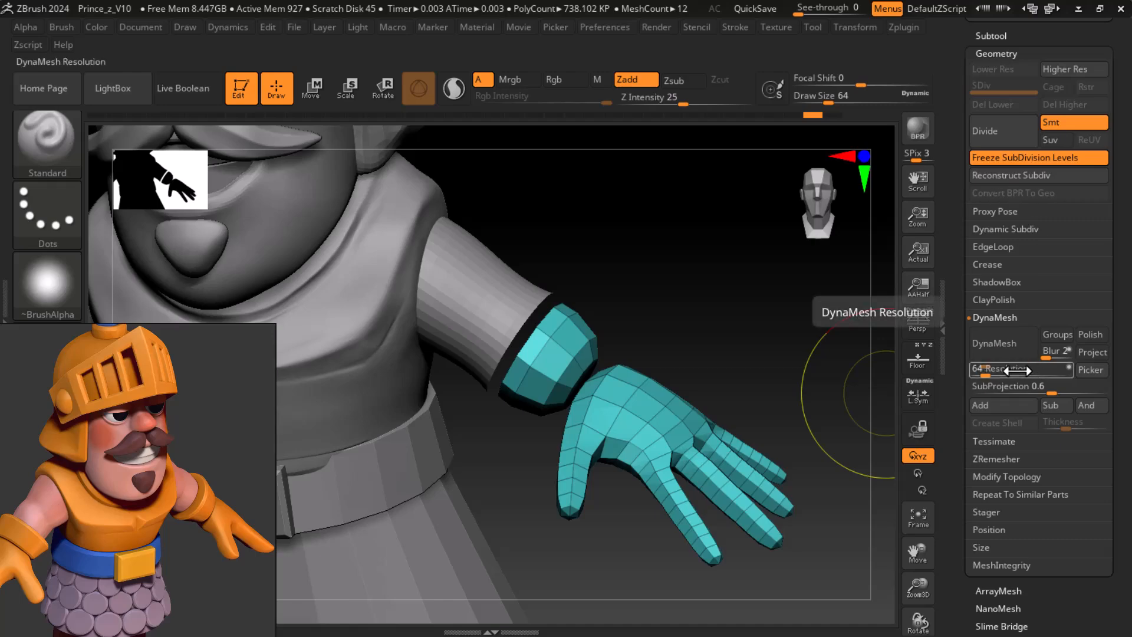
- Try DynaMesh on the gloves at resolution 256, inspect the gap between cuff and hand, and undo it
left_click(1004, 368)
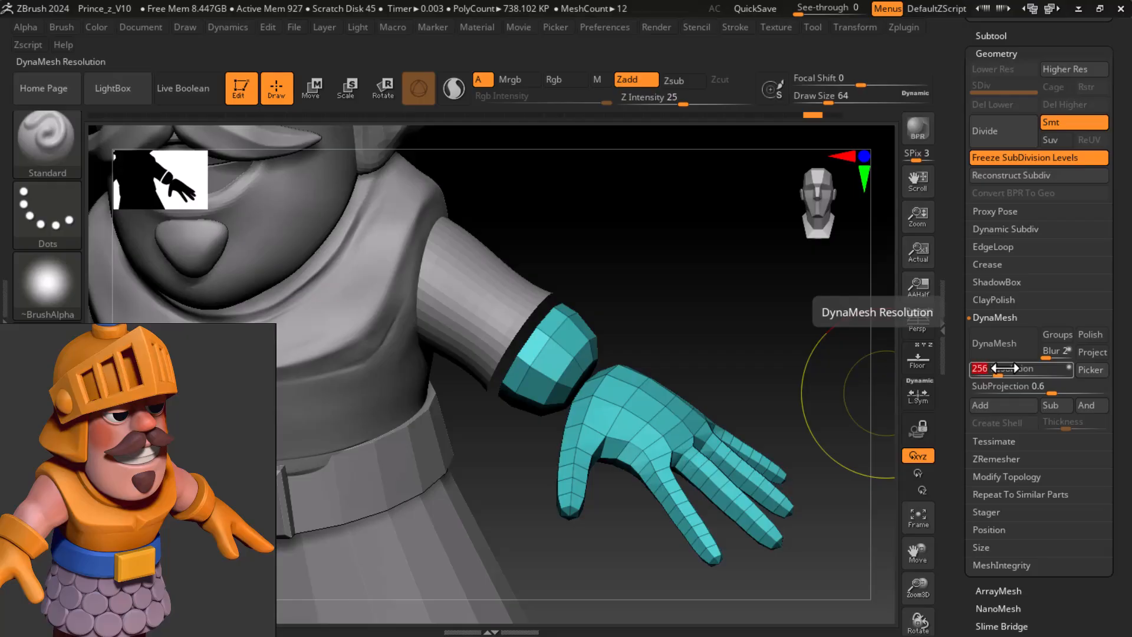
type("256")
key("Return")
left_click(1003, 343)
mouse_move(807, 336)
left_mouse_down()
mouse_move(788, 339)
mouse_move(826, 399)
left_mouse_up()
key("ctrl")
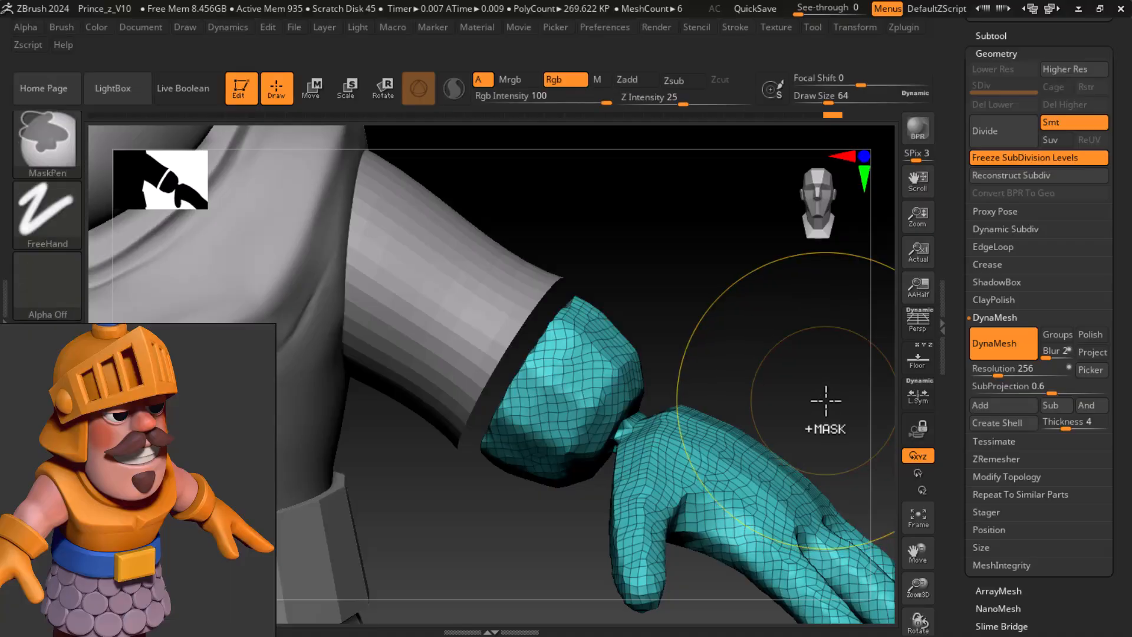
key("ctrl+z")
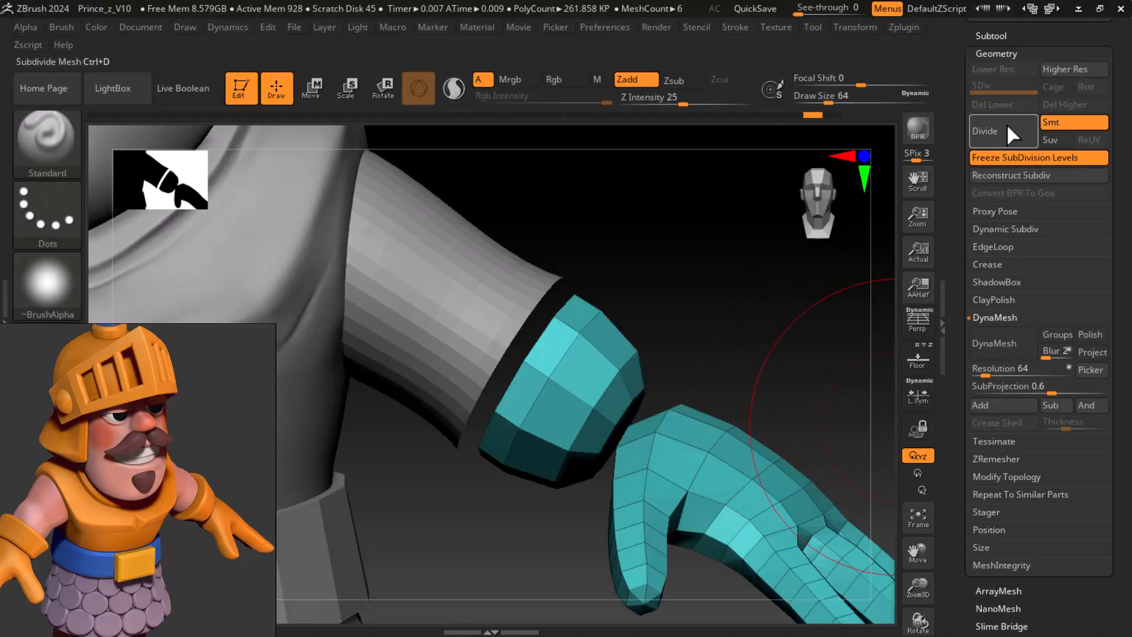
- Divide the gloves twice with smoothing on and hide the polyframe
left_click(1006, 127)
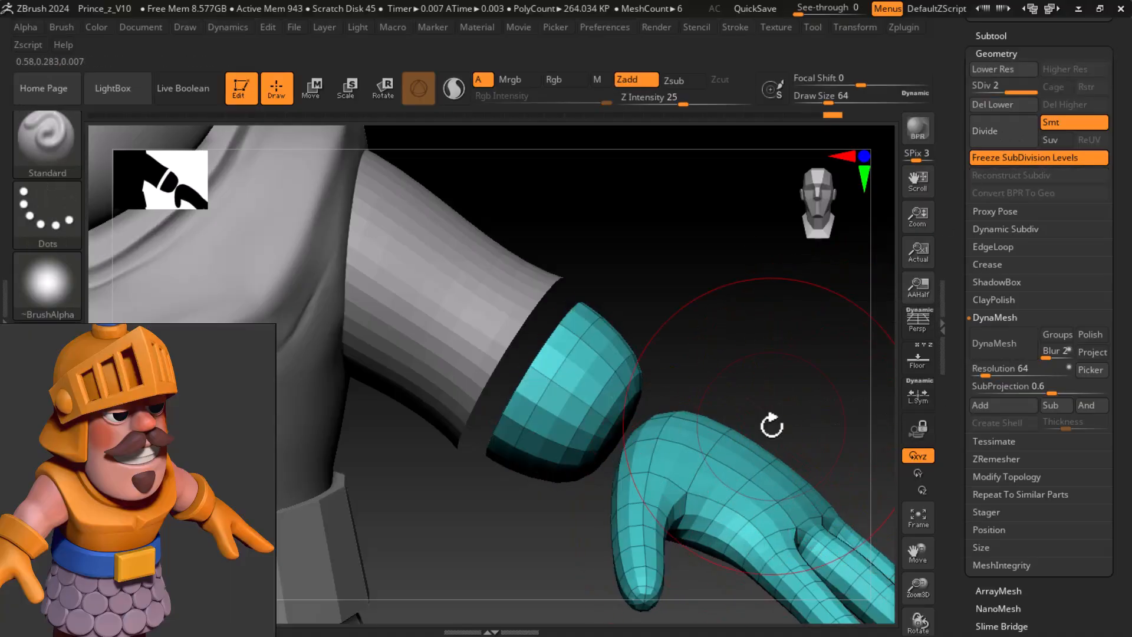
key("shift+f")
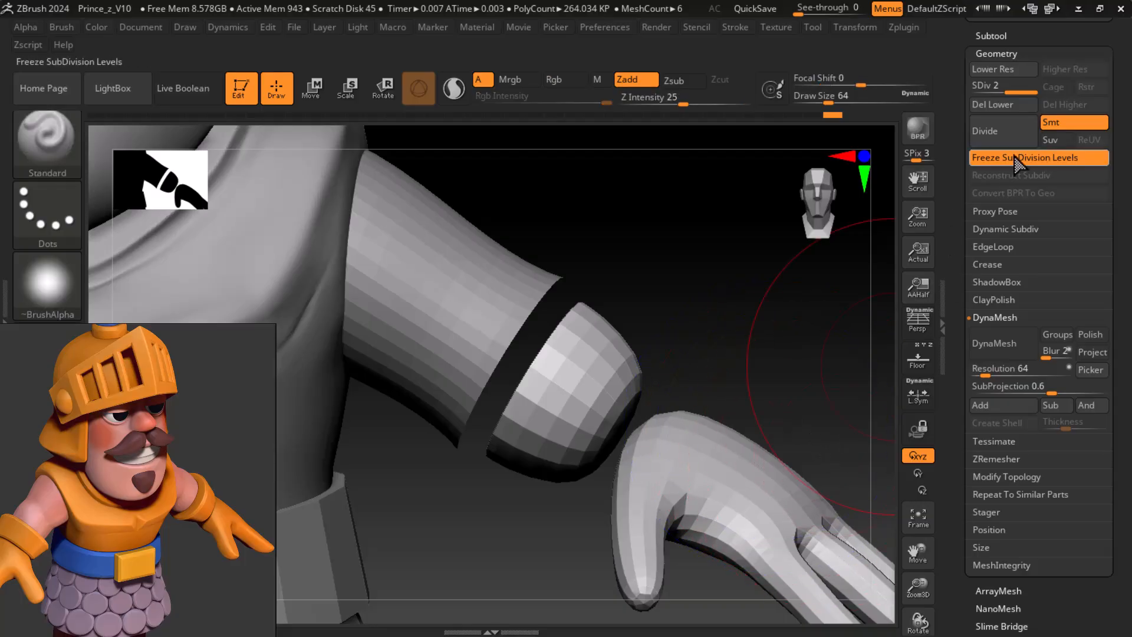
left_click(1017, 131)
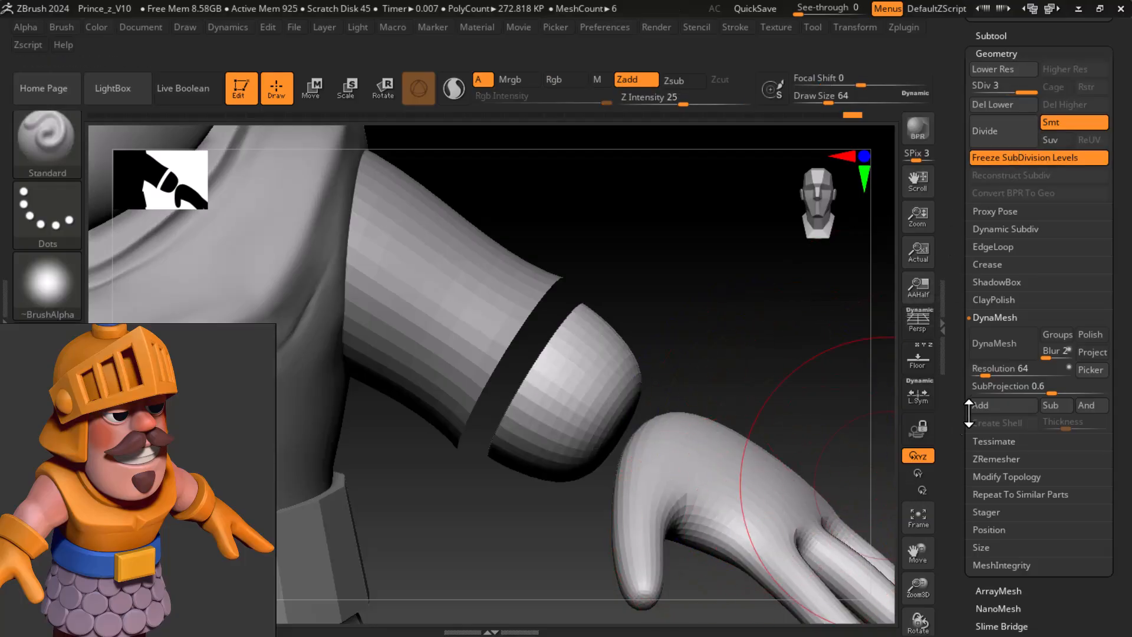
- Try DynaMesh on the subdivided gloves with freezing of subdivision levels accepted, first at resolution 64 and again at 128
left_click(996, 346)
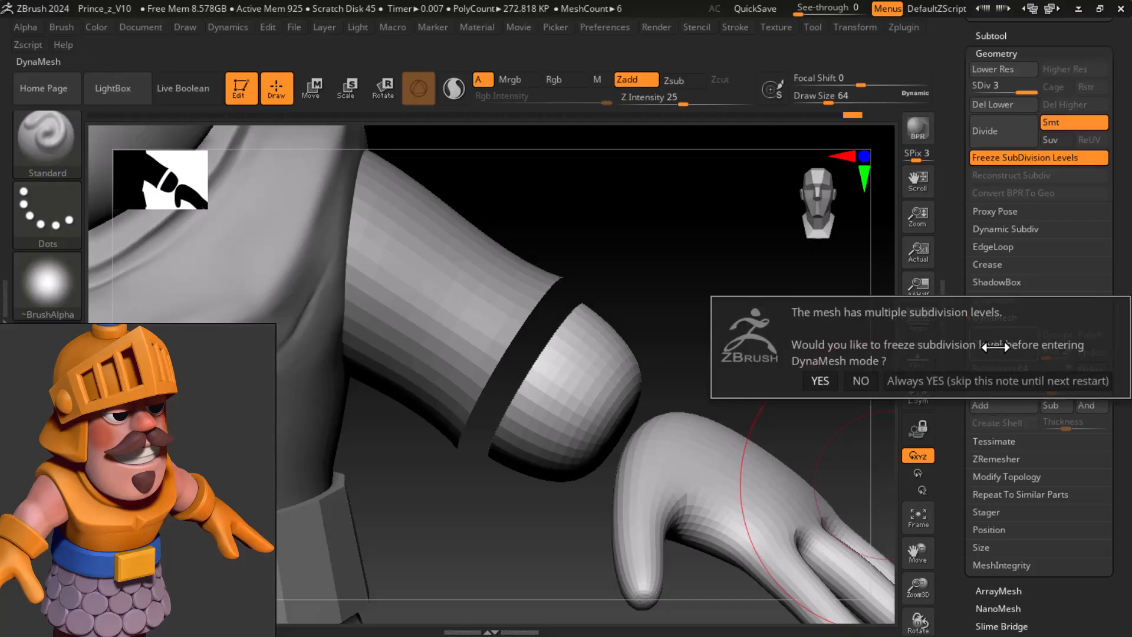
left_click(821, 383)
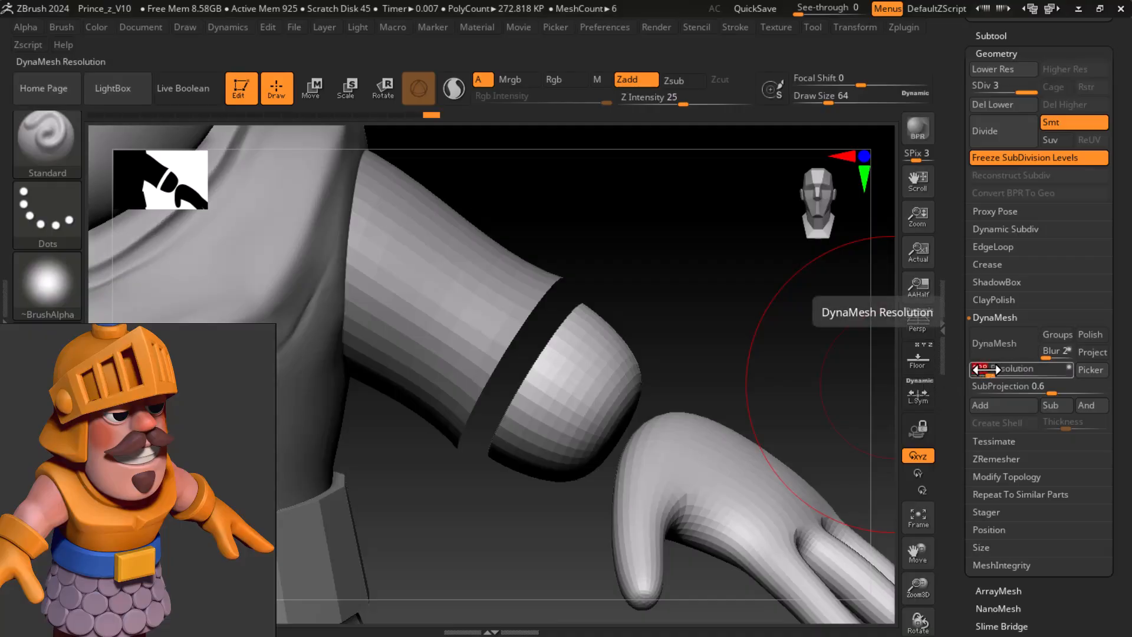
left_click(995, 344)
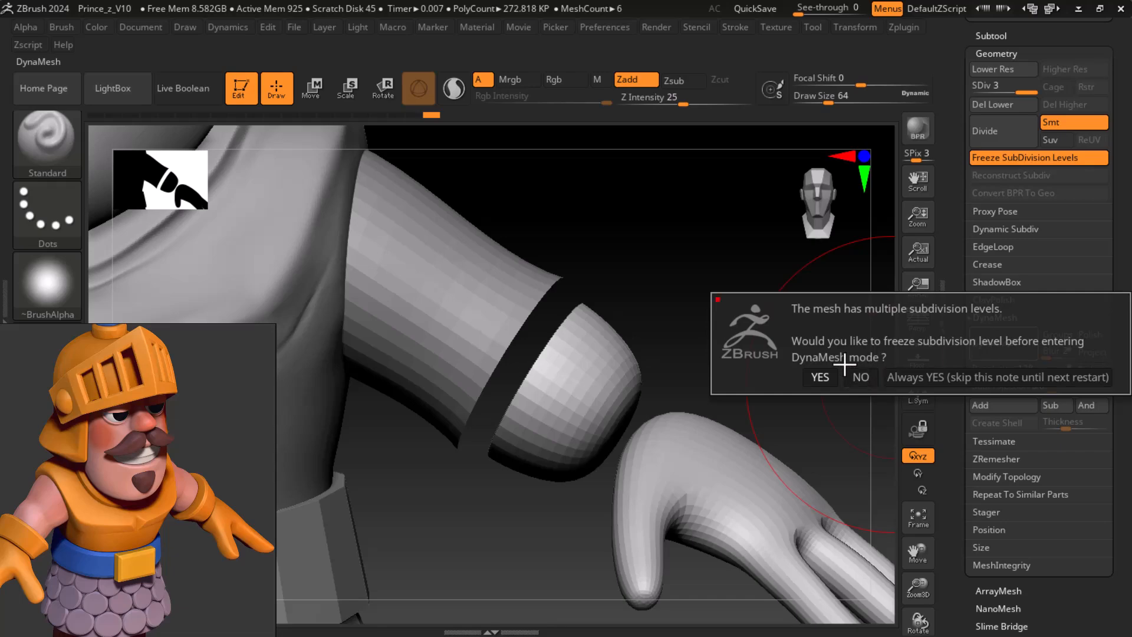
left_click(821, 377)
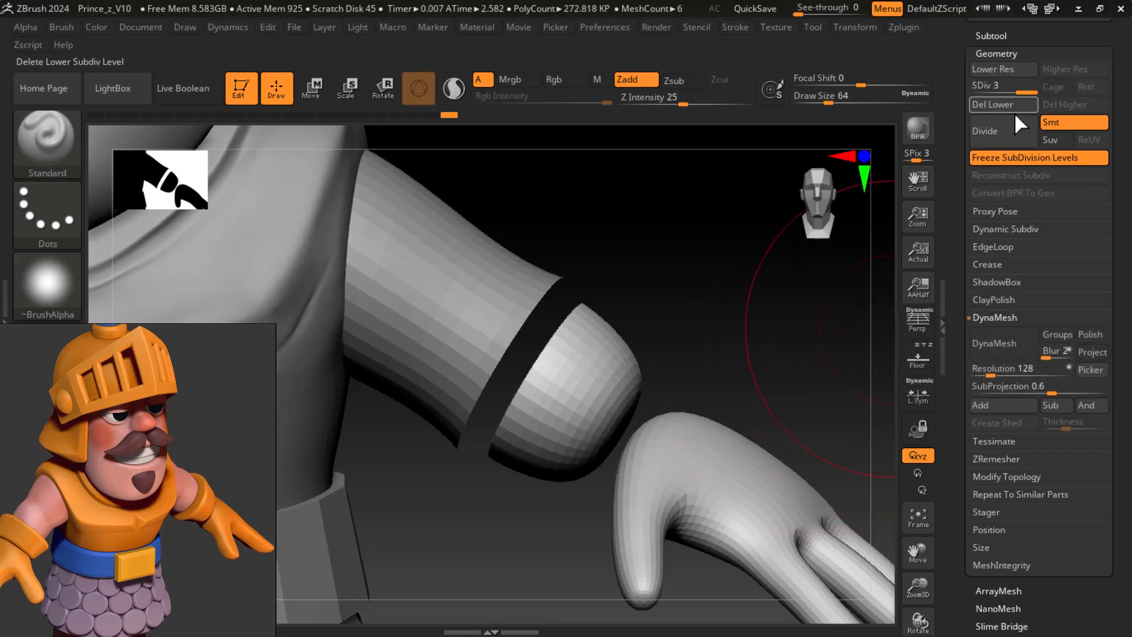
- Try DynaMesh on the gloves at resolution 128 without freezing the subdivision levels, inspect the wrist, and undo it
left_click(991, 347)
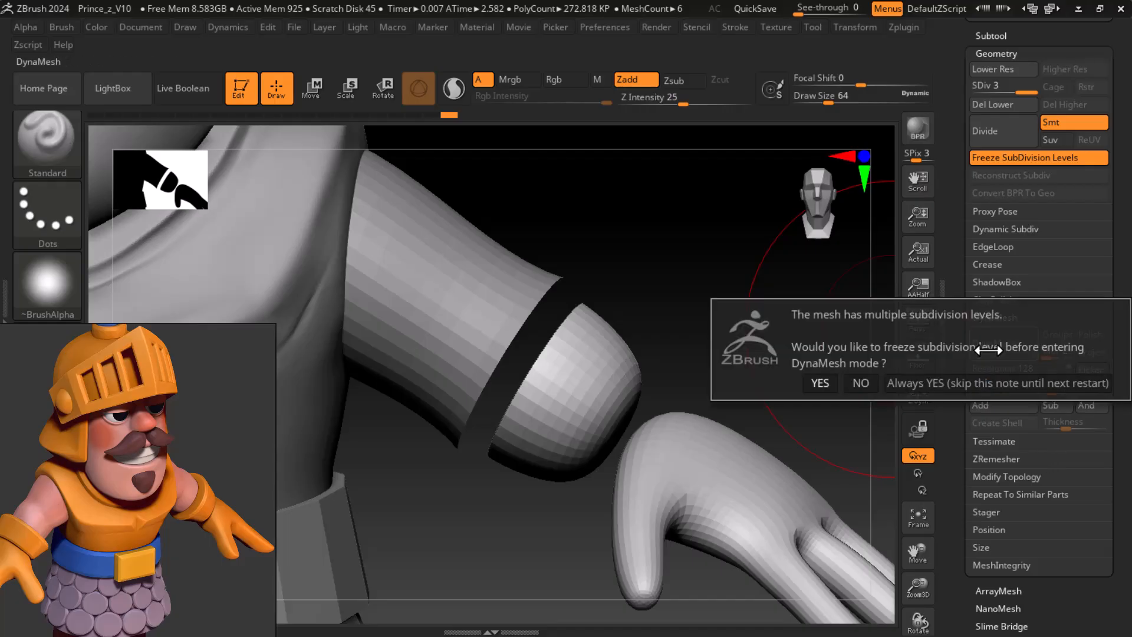
left_click(862, 383)
mouse_move(860, 379)
left_mouse_down()
mouse_move(841, 402)
mouse_move(824, 381)
mouse_move(799, 433)
mouse_move(761, 426)
mouse_move(759, 450)
mouse_move(773, 435)
left_mouse_up()
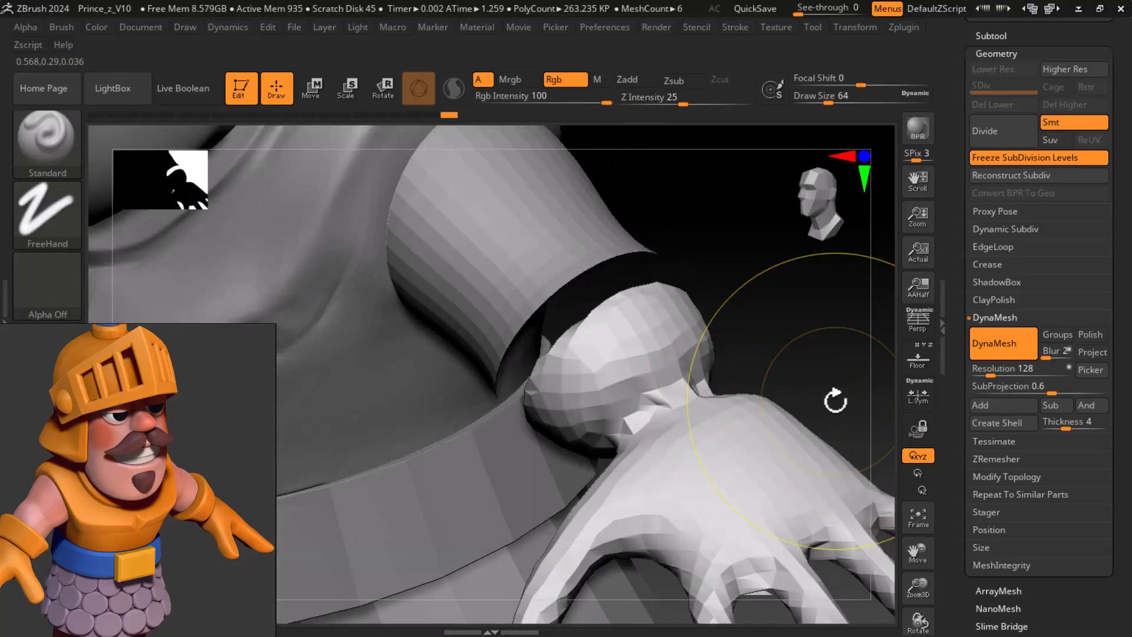
key("ctrl+z")
left_click_drag(849, 402, 894, 390)
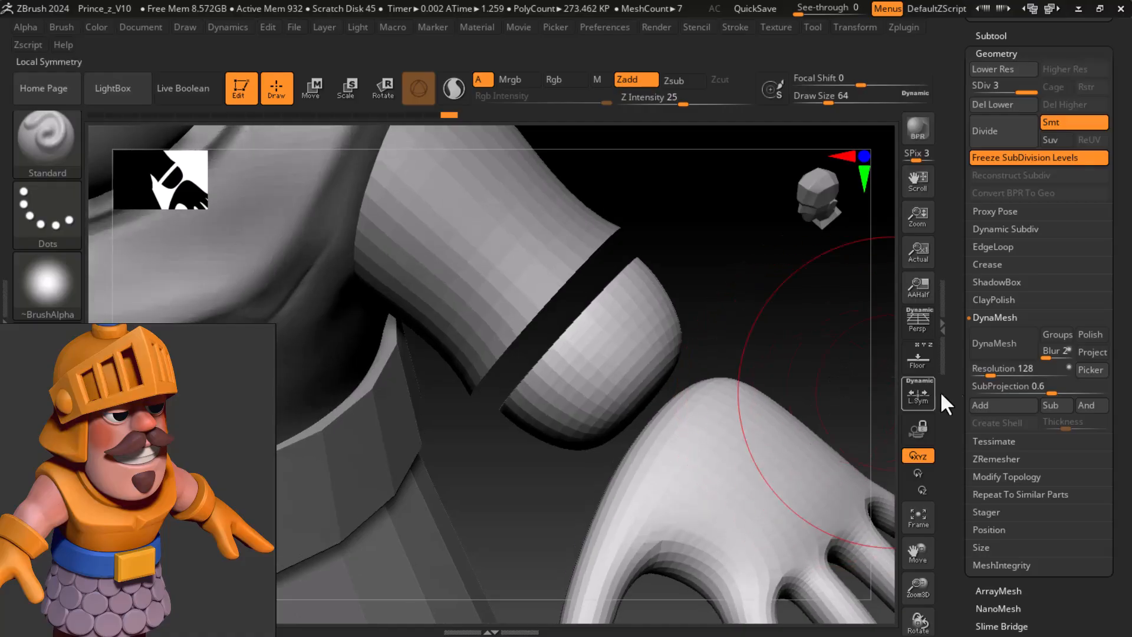
- Run DynaMesh on the gloves at resolution 256 without freezing the subdivision levels and inspect the cuff and wrist
left_click(1016, 370)
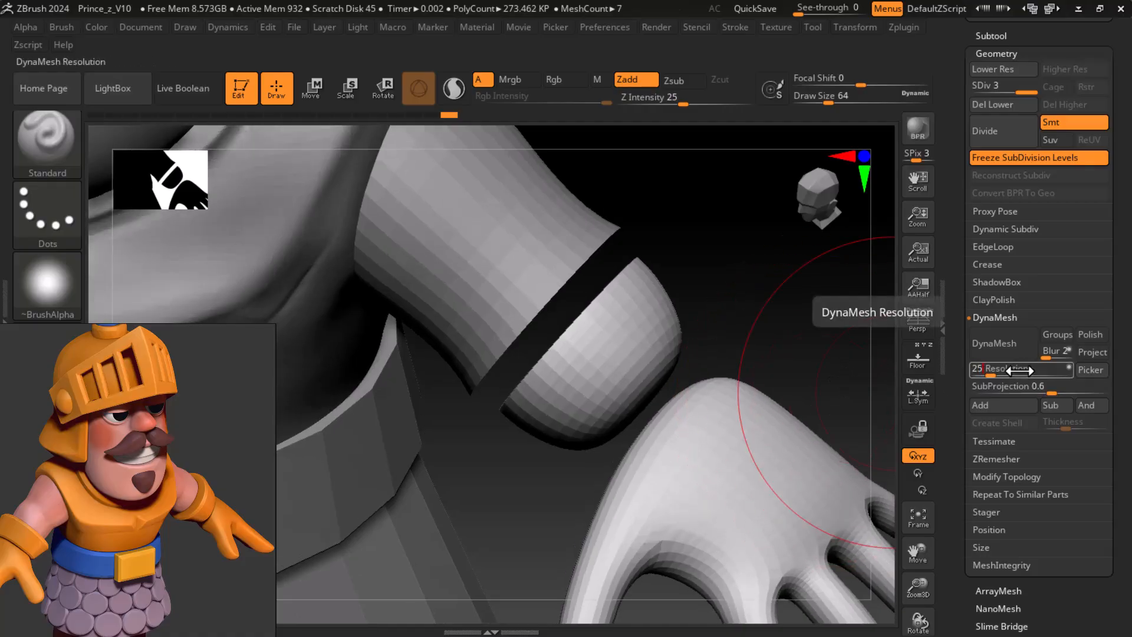
left_click(1005, 344)
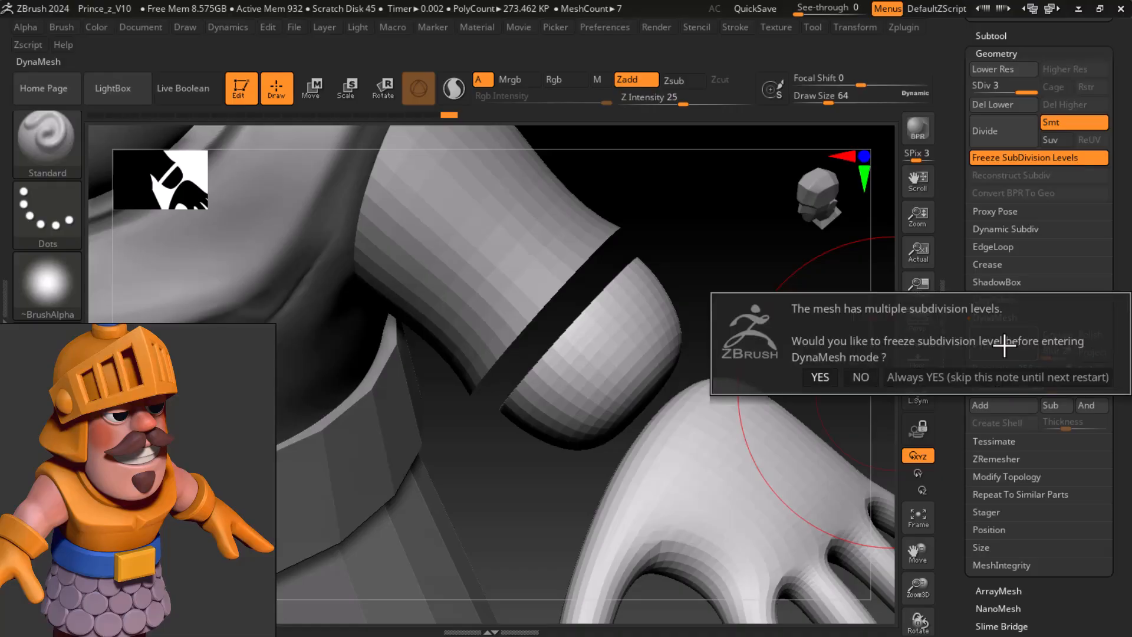
left_click(862, 381)
mouse_move(864, 381)
left_mouse_down()
mouse_move(788, 348)
mouse_move(789, 336)
left_mouse_up()
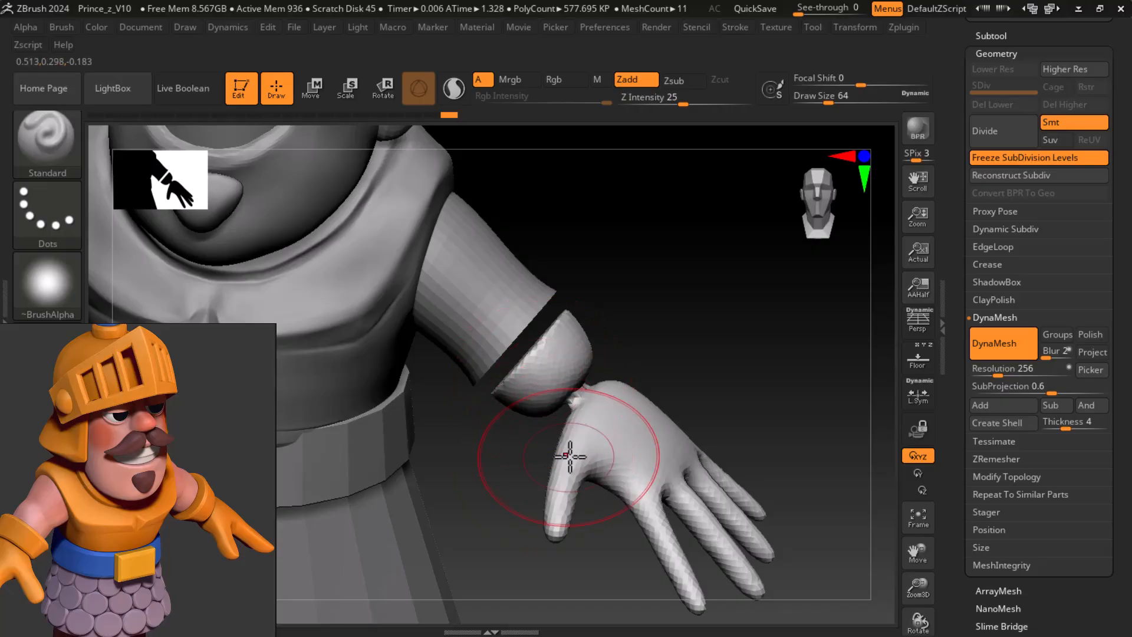
left_click_drag(694, 328, 693, 289)
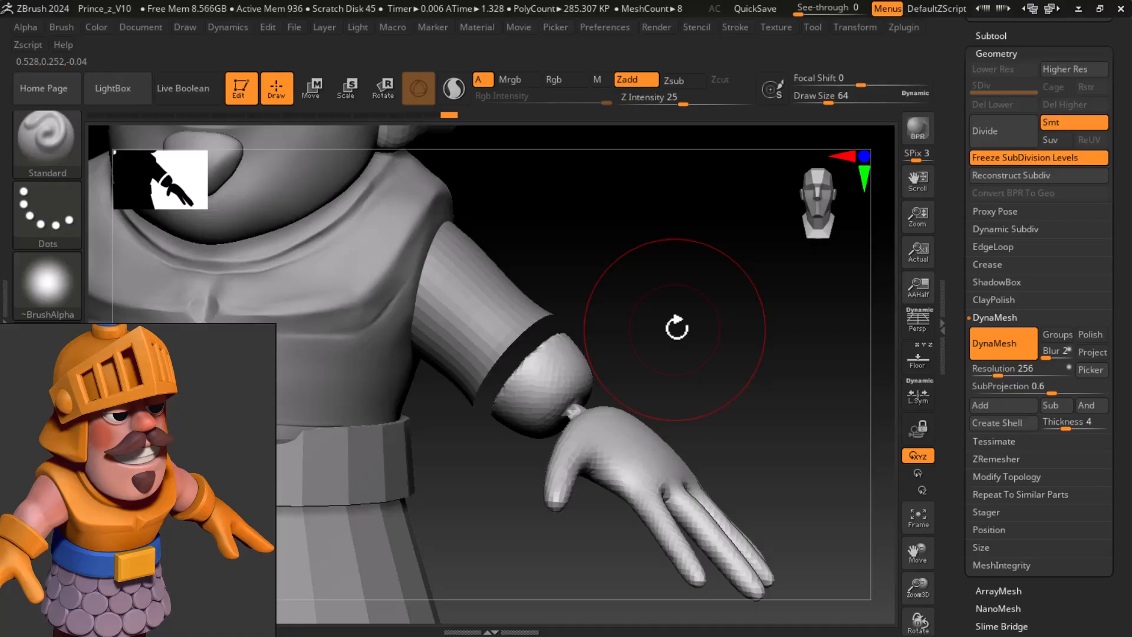
left_click_drag(716, 364, 741, 394)
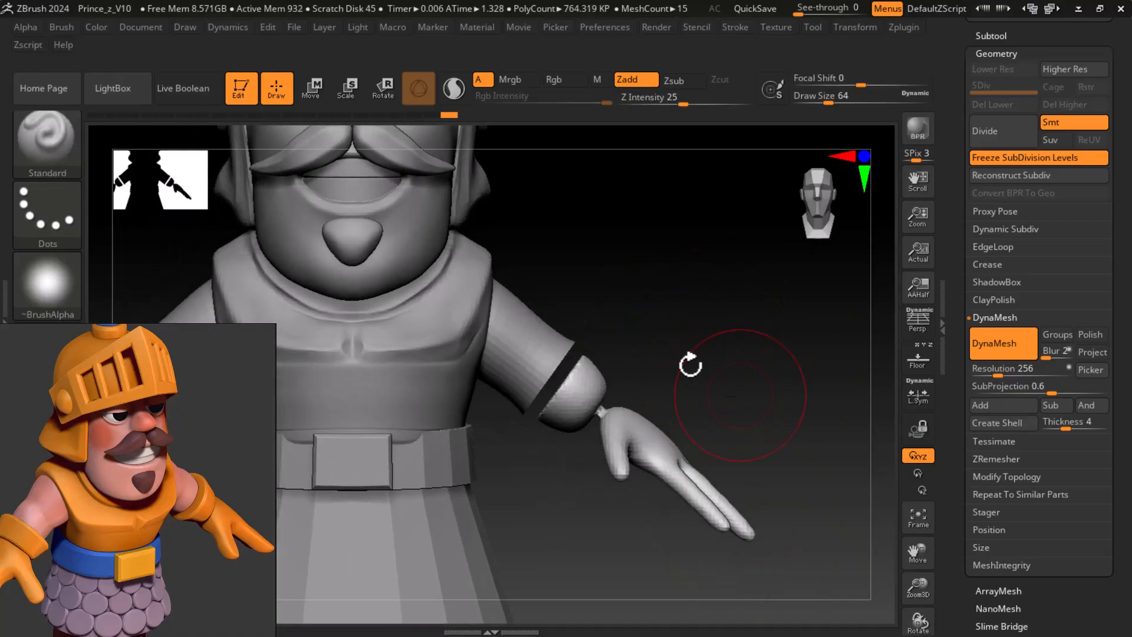
- Reload the project Prince_z_V10.zpr without saving the current changes
left_click(294, 30)
left_click(327, 59)
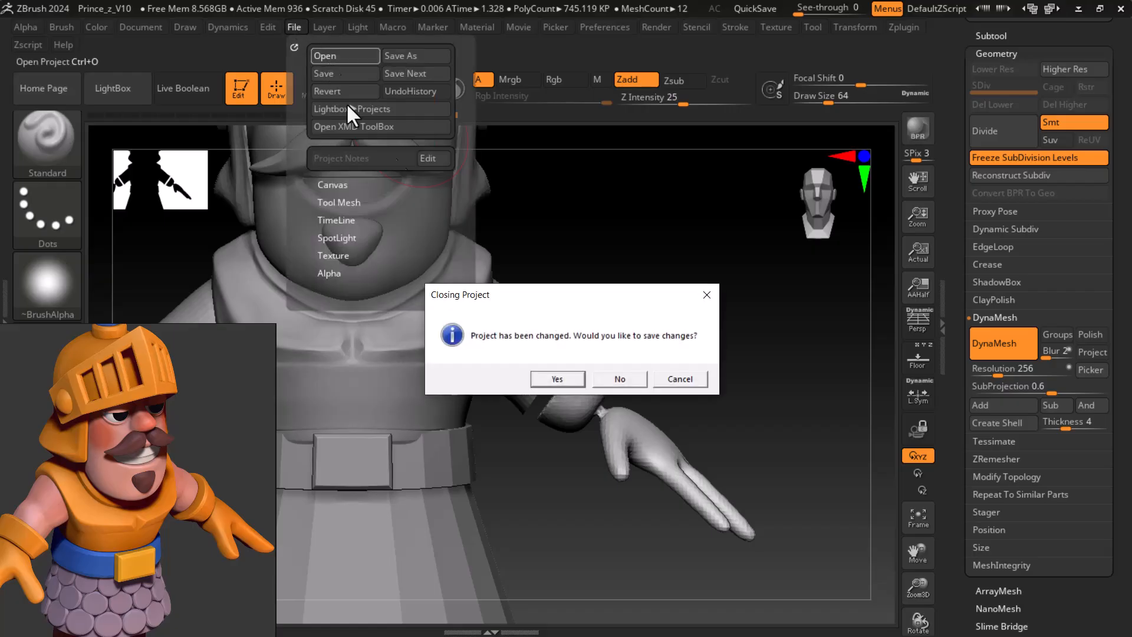
left_click(619, 379)
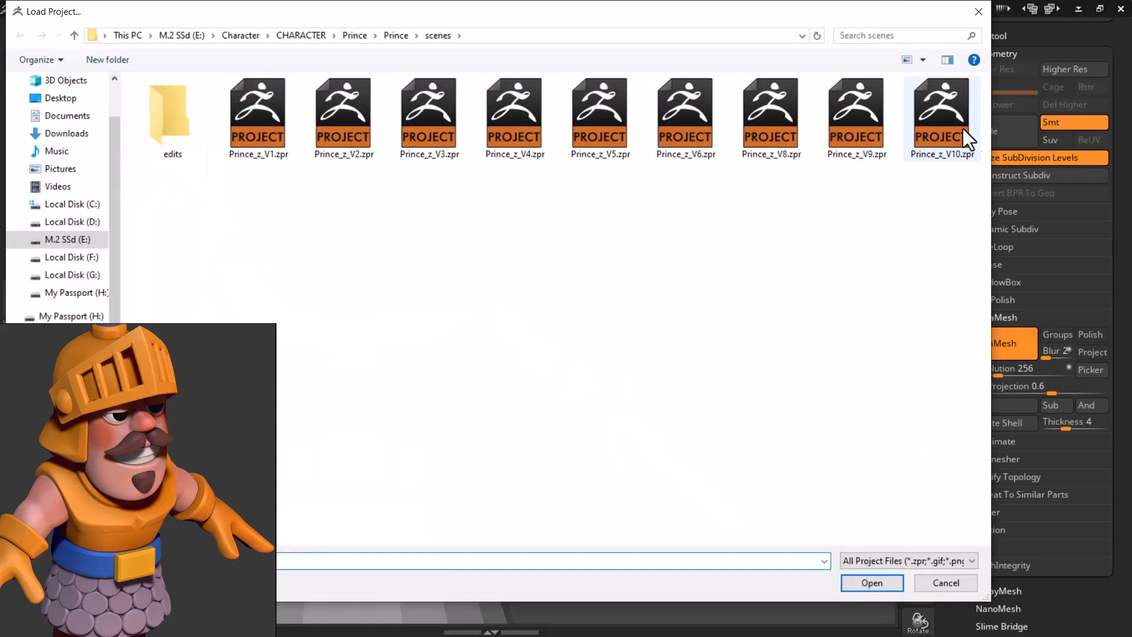
double_click(947, 122)
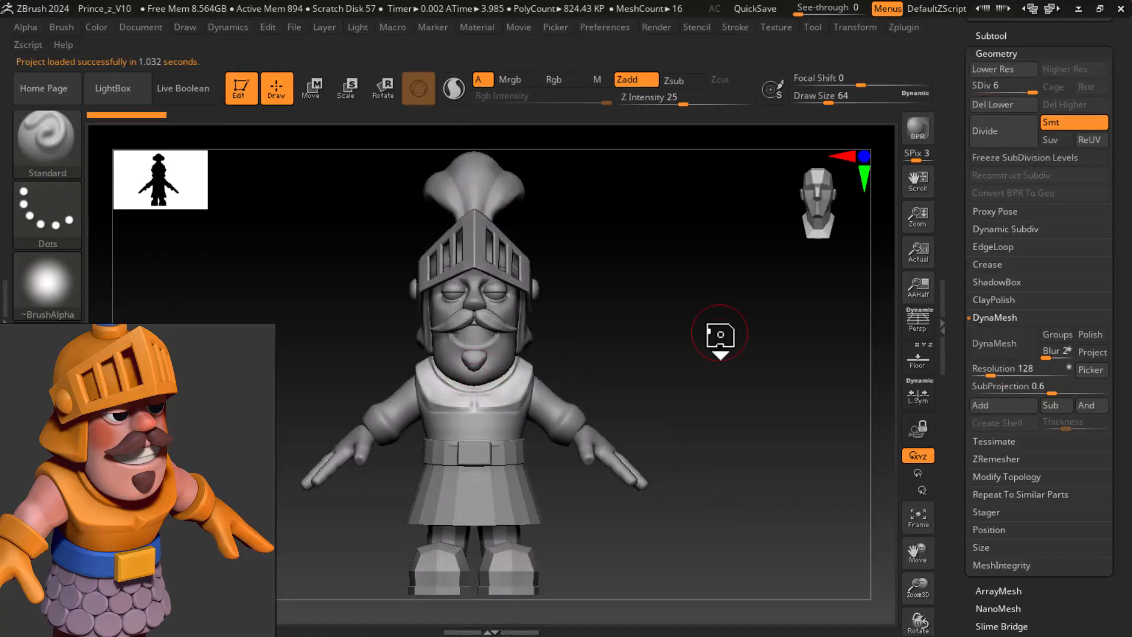
- Select the arms subtool and divide its mesh once to subdivision level 4
right_click_drag(694, 402, 720, 419, "ctrl")
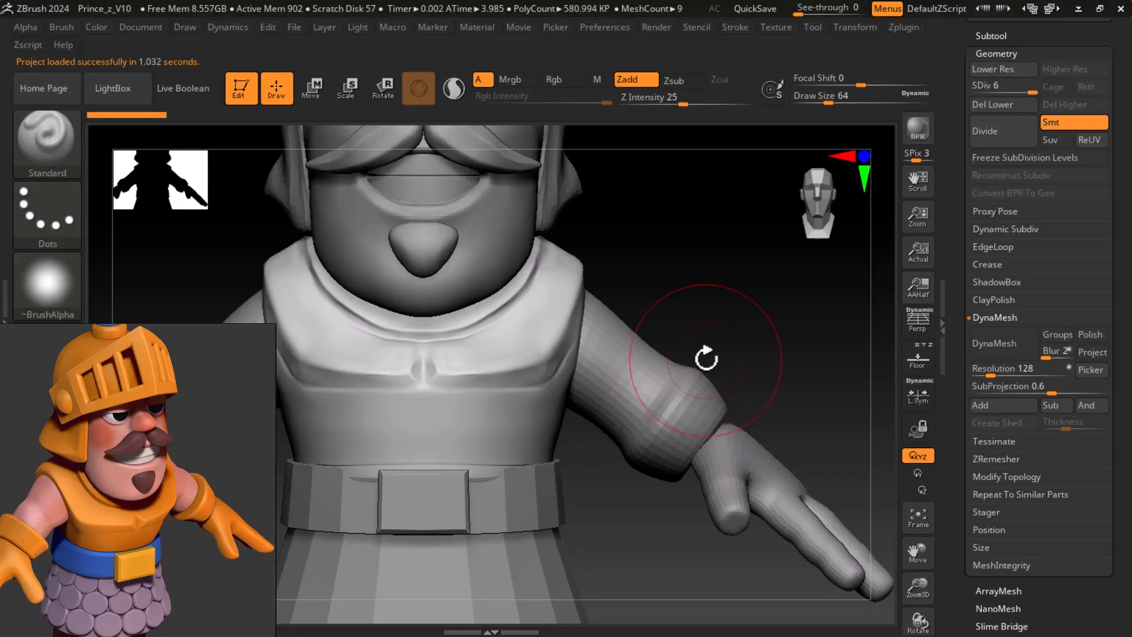
right_click_drag(744, 357, 721, 323, "alt")
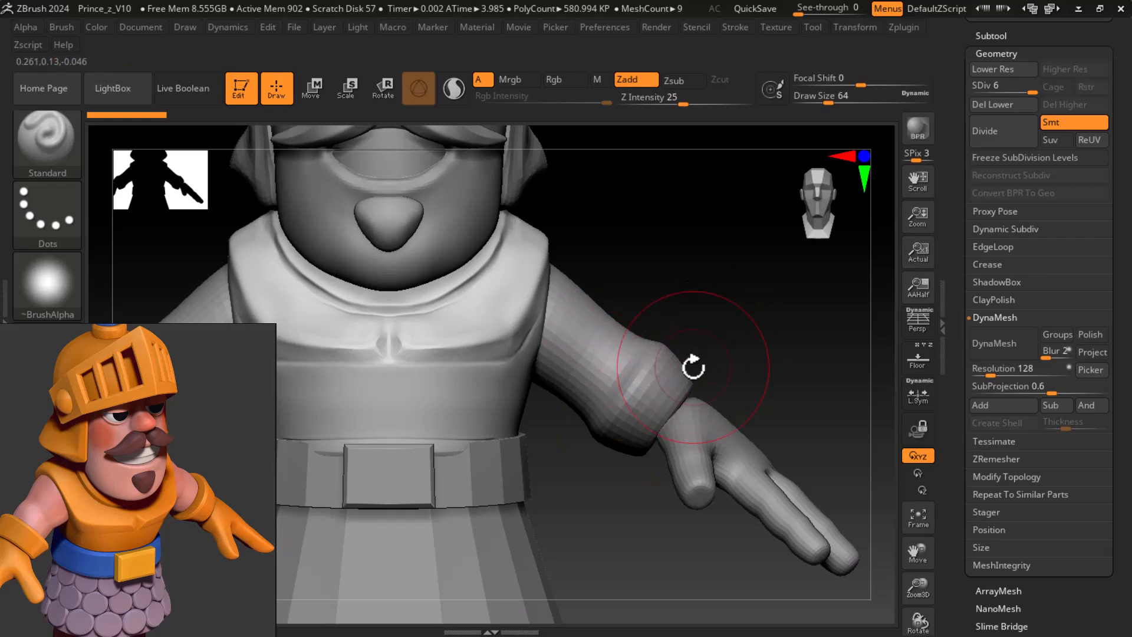
left_click(675, 383, "alt")
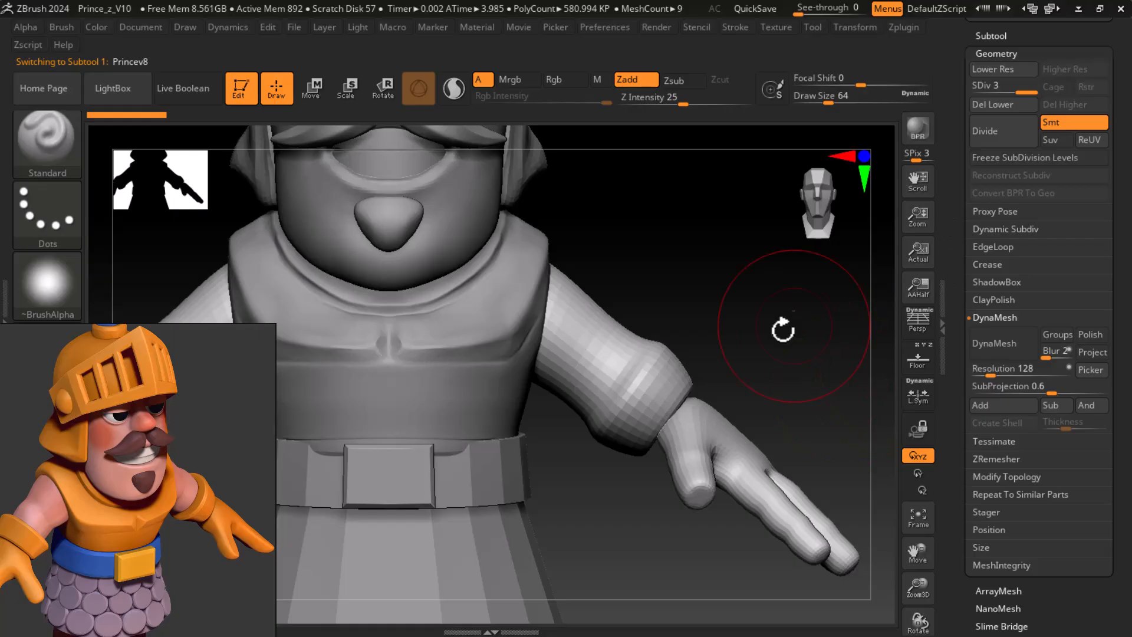
left_click_drag(756, 326, 730, 349, "alt")
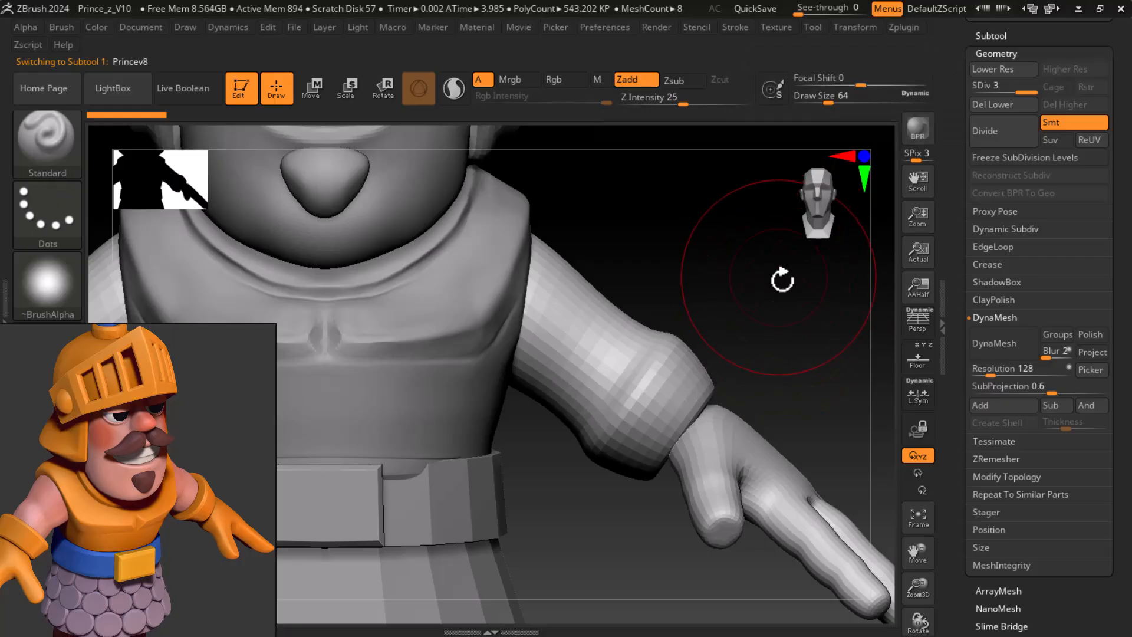
key("ctrl")
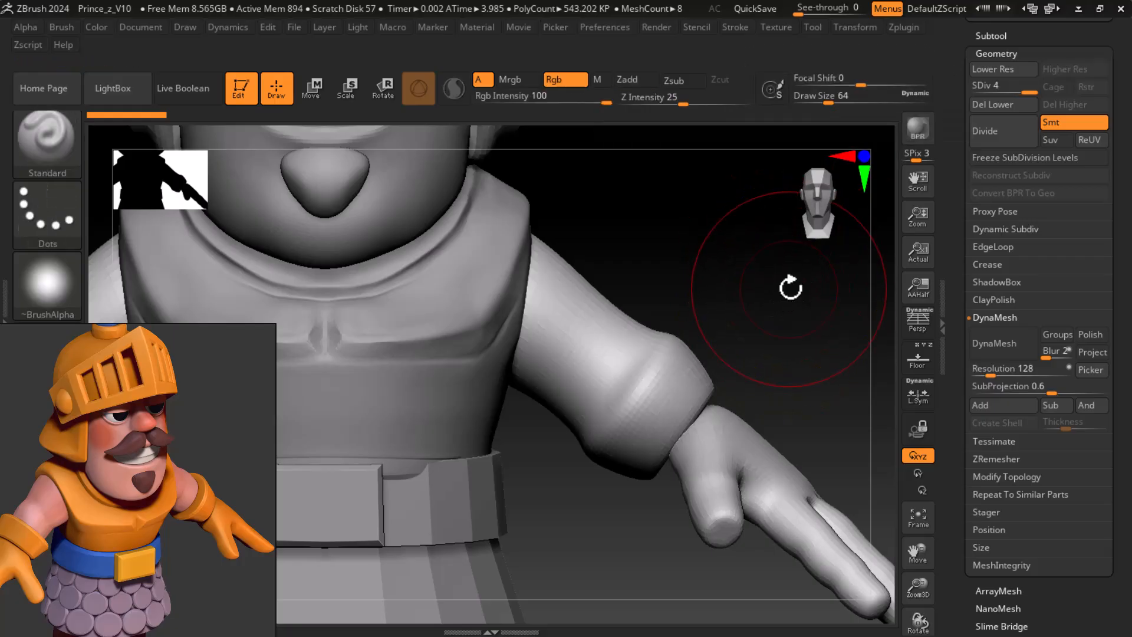
- Bring the character's gloved arm into view in the reference, load the compact_UI_brush_materials interface layout, and reposition the reference window above the brush shelf
key("ctrl+d")
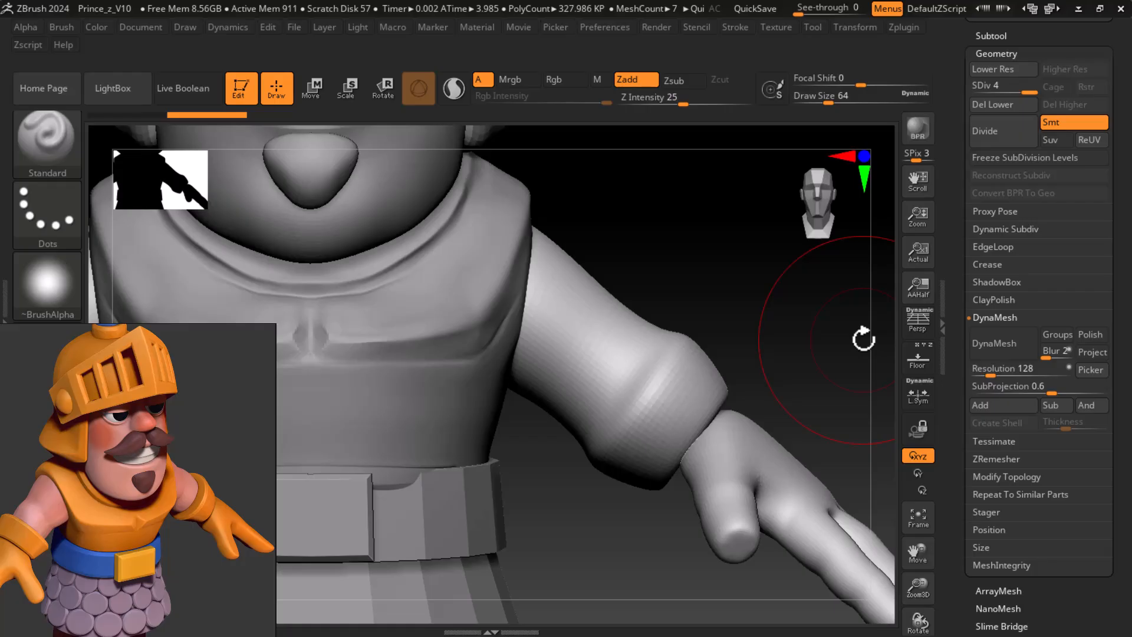
mouse_move(766, 346)
left_mouse_down()
mouse_move(758, 354)
mouse_move(806, 431)
mouse_move(852, 374)
mouse_move(873, 374)
mouse_move(854, 385)
mouse_move(841, 364)
mouse_move(817, 374)
mouse_move(780, 412)
left_mouse_up()
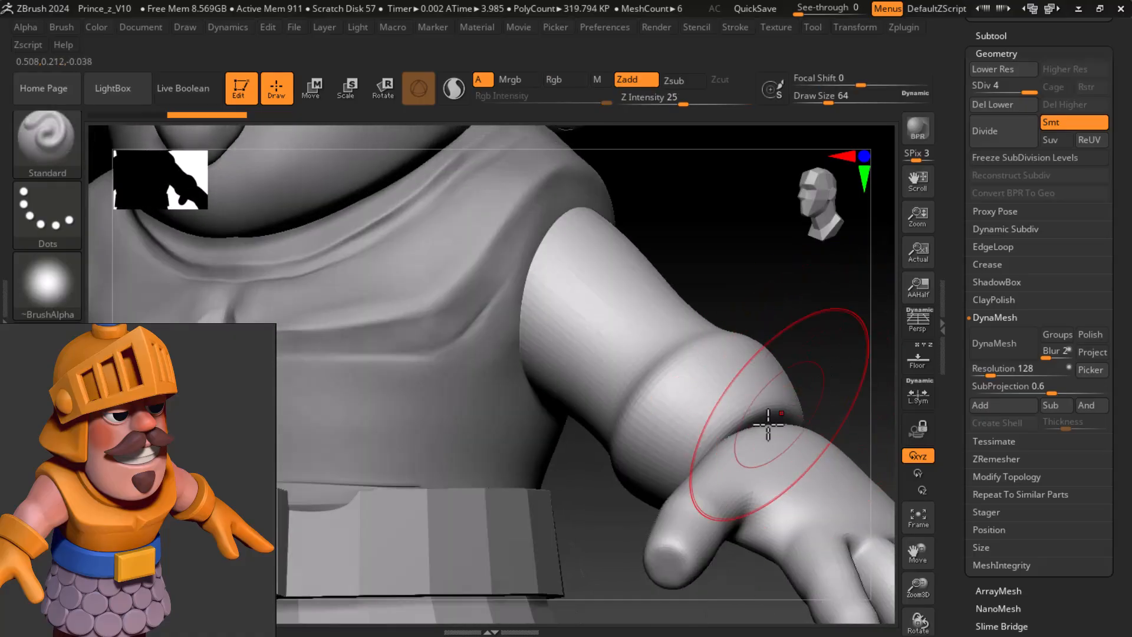
middle_click_drag(53, 554, 109, 550)
left_click_drag(806, 331, 824, 391)
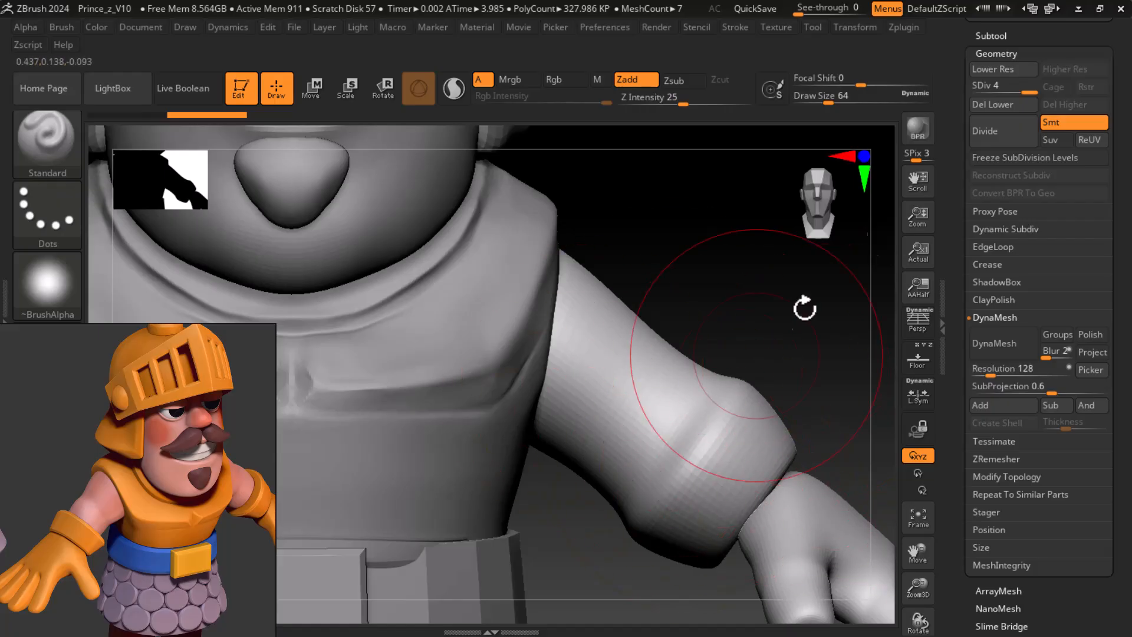
left_click(1051, 10)
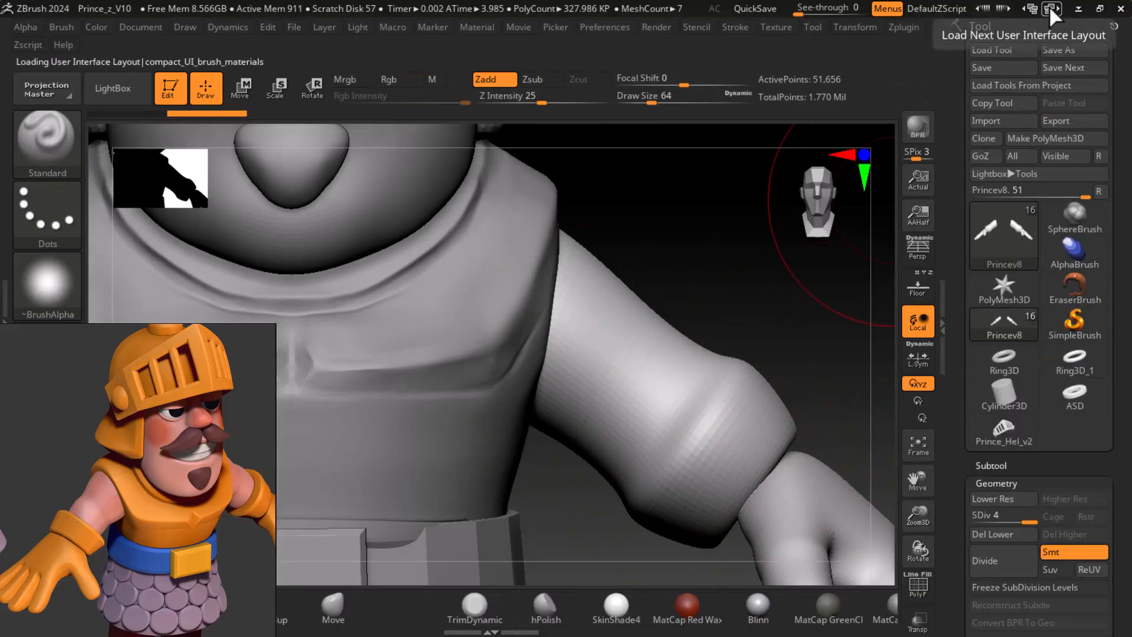
mouse_move(110, 347)
left_mouse_down()
mouse_move(128, 301)
mouse_move(111, 226)
mouse_move(116, 243)
left_mouse_up()
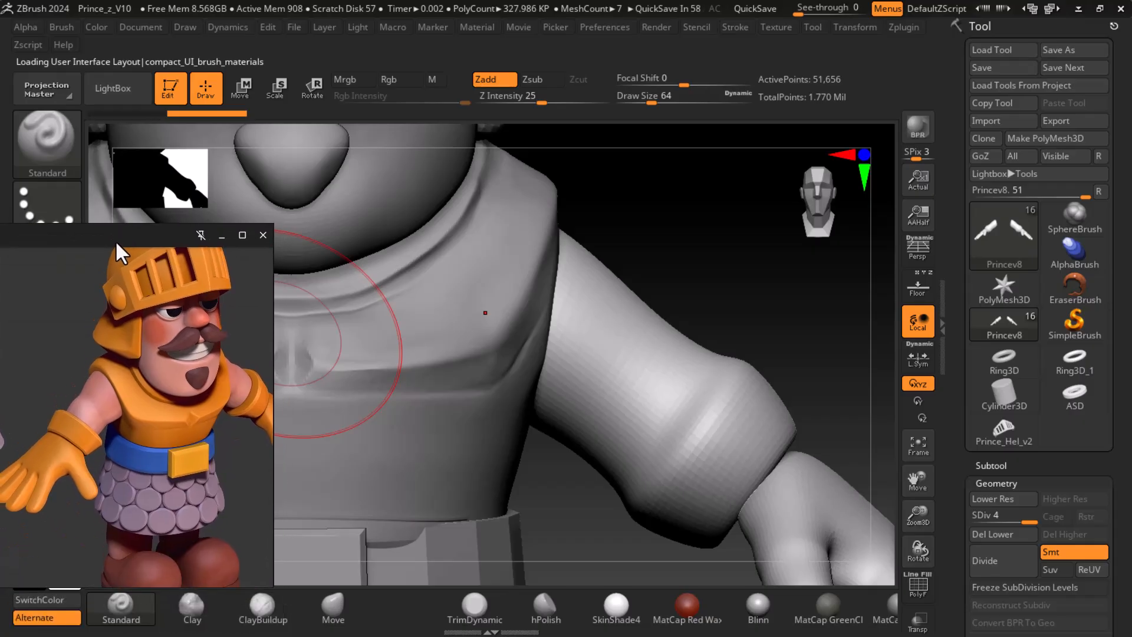
- Set the Standard brush's Draw Size to about 20 and Focal Shift to 53, sculpt strokes on the upper arm, and smooth them
left_click_drag(715, 283, 707, 147)
mouse_move(684, 81)
left_mouse_down()
mouse_move(696, 82)
mouse_move(638, 99)
mouse_move(718, 85)
left_mouse_up()
left_click_drag(728, 278, 736, 286)
right_click_drag(709, 330, 702, 447)
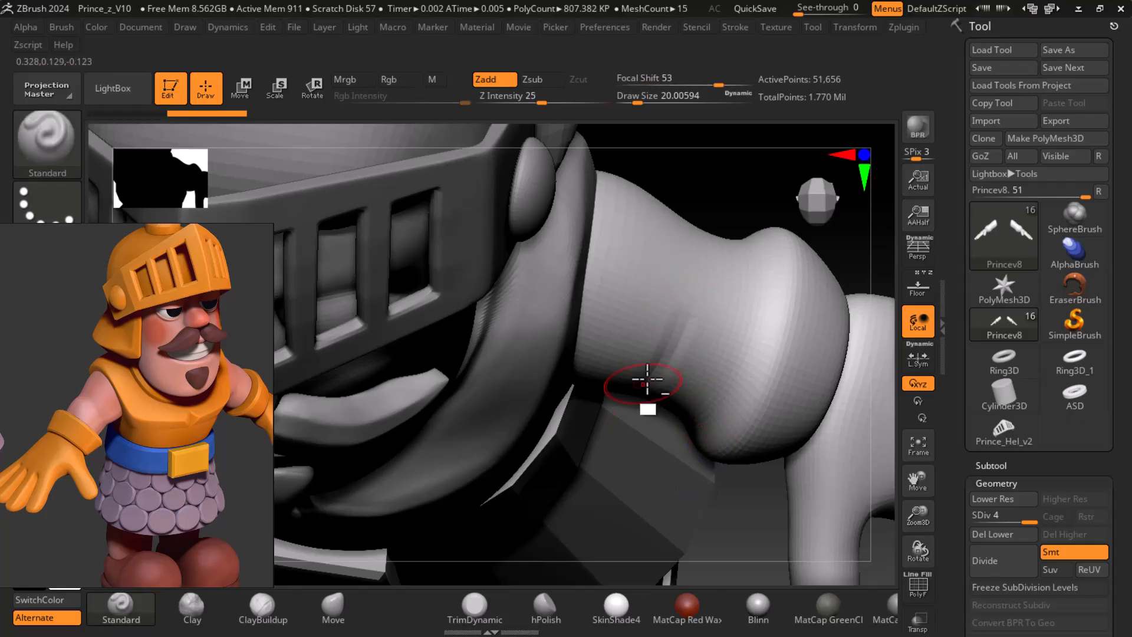
left_click_drag(703, 198, 676, 167)
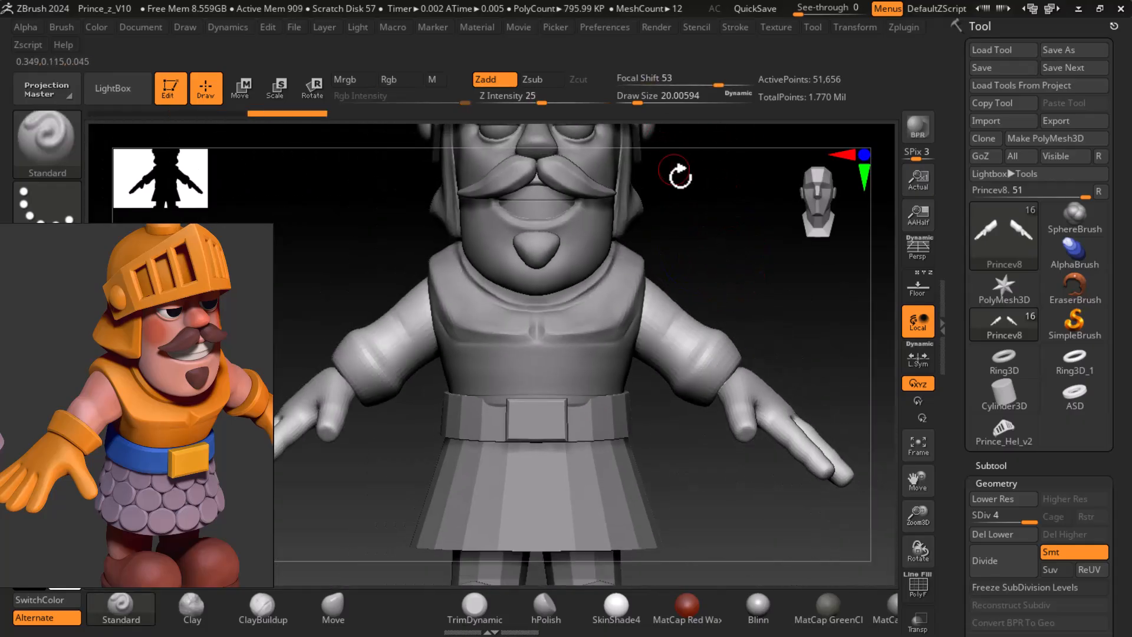
right_click_drag(731, 251, 722, 327, "alt")
left_click_drag(683, 315, 632, 405, "alt")
right_click_drag(724, 287, 700, 336)
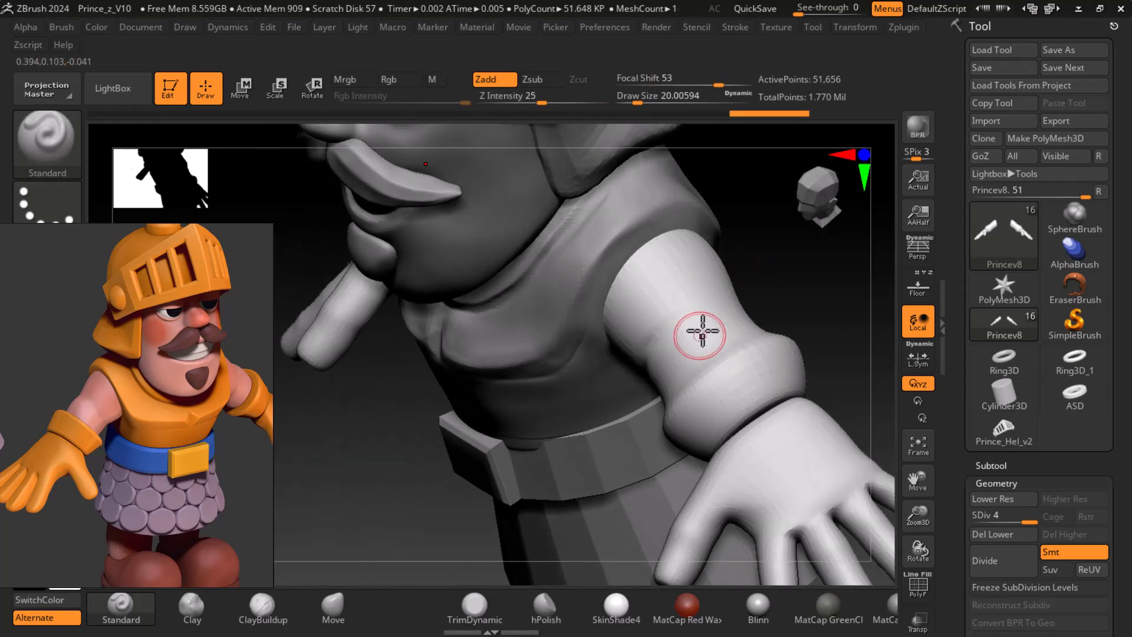
right_click_drag(725, 300, 777, 294)
left_click_drag(705, 315, 659, 367, "shift")
right_click_drag(776, 298, 796, 304)
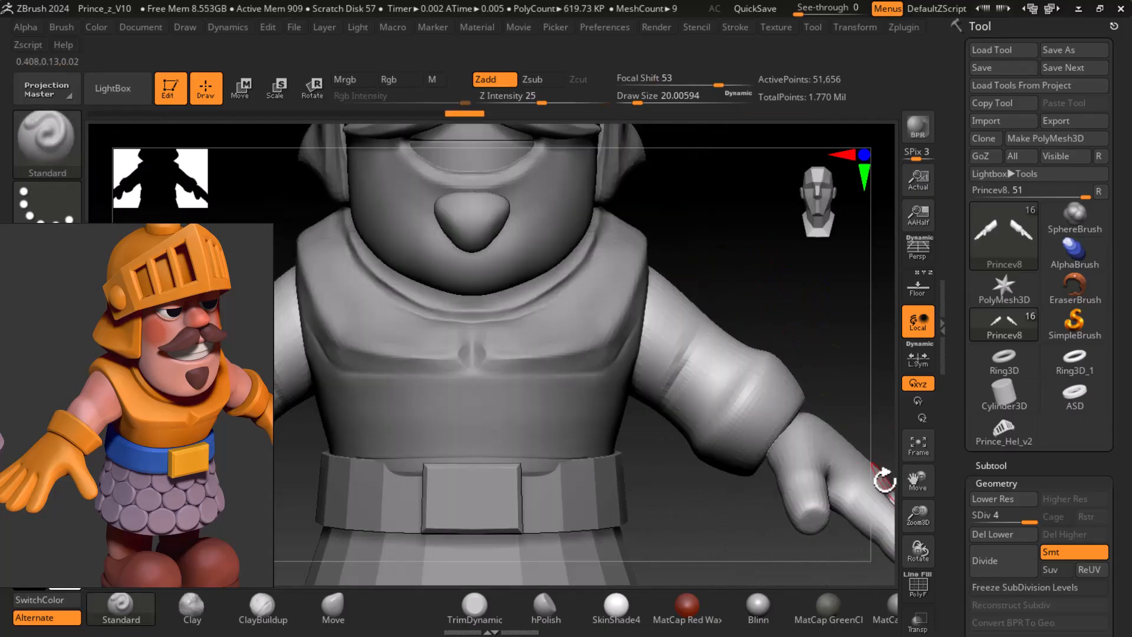
- Switch to the ClayBuildup brush and hide every subtool except the arms
left_click(263, 607)
right_click_drag(741, 286, 786, 366)
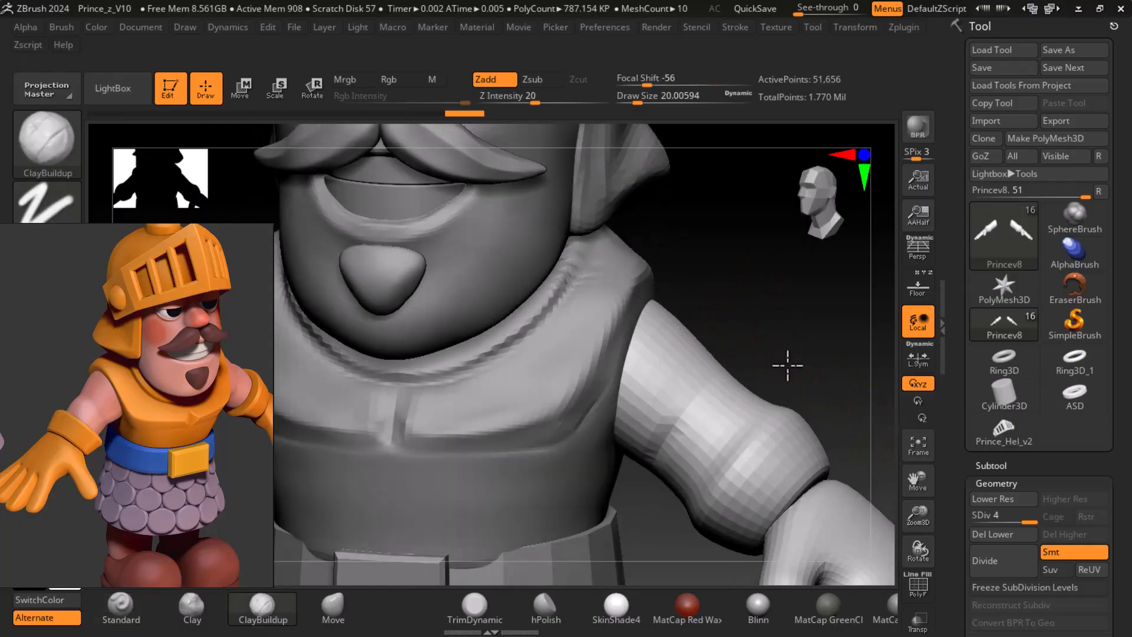
left_click(991, 465)
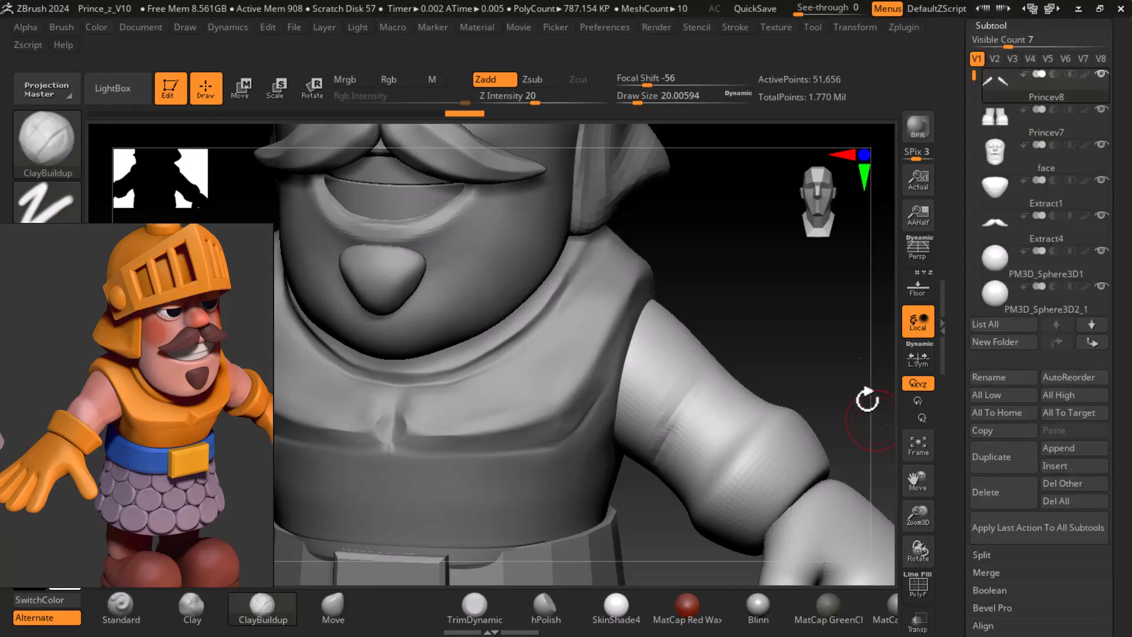
left_click(1102, 74, "shift")
- Build up volume around the shoulder and the back of the upper arm with ClayBuildup strokes
mouse_move(728, 324)
right_mouse_down()
mouse_move(769, 316)
mouse_move(659, 282)
mouse_move(799, 286)
mouse_move(826, 341)
mouse_move(759, 352)
right_mouse_up()
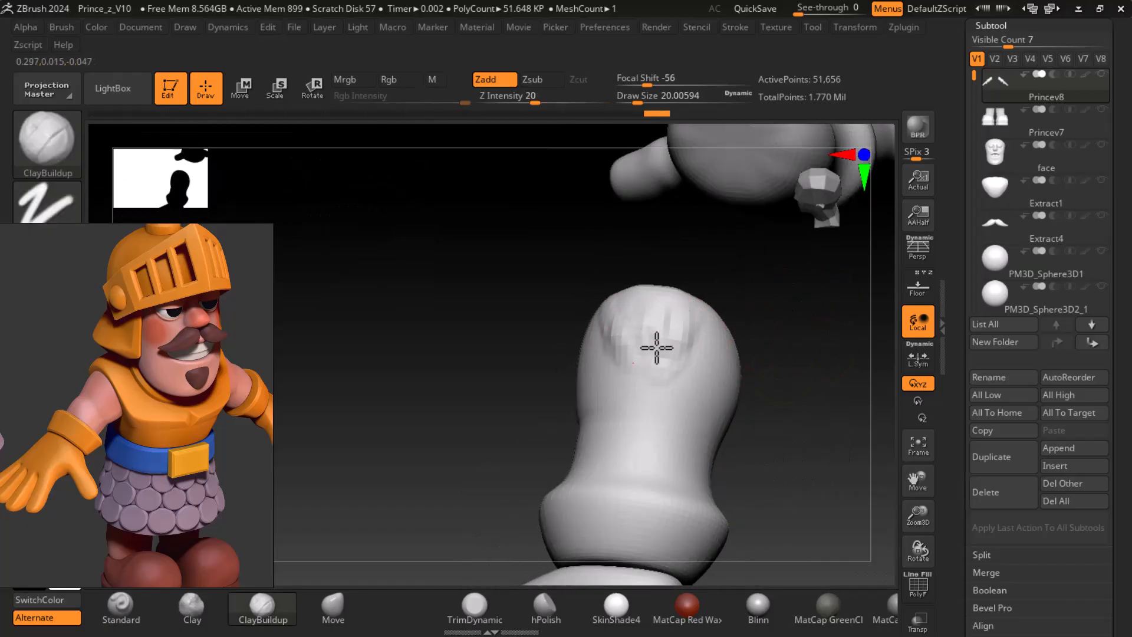
right_click_drag(669, 331, 736, 406)
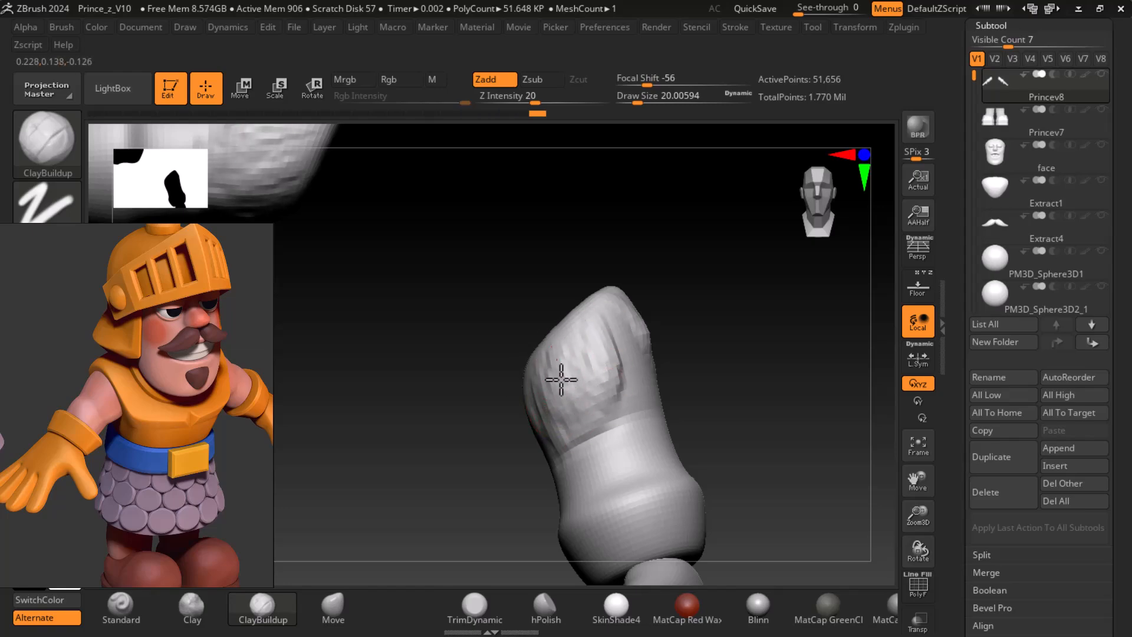
mouse_move(730, 336)
left_mouse_down()
mouse_move(625, 354)
mouse_move(707, 307)
mouse_move(684, 351)
left_mouse_up()
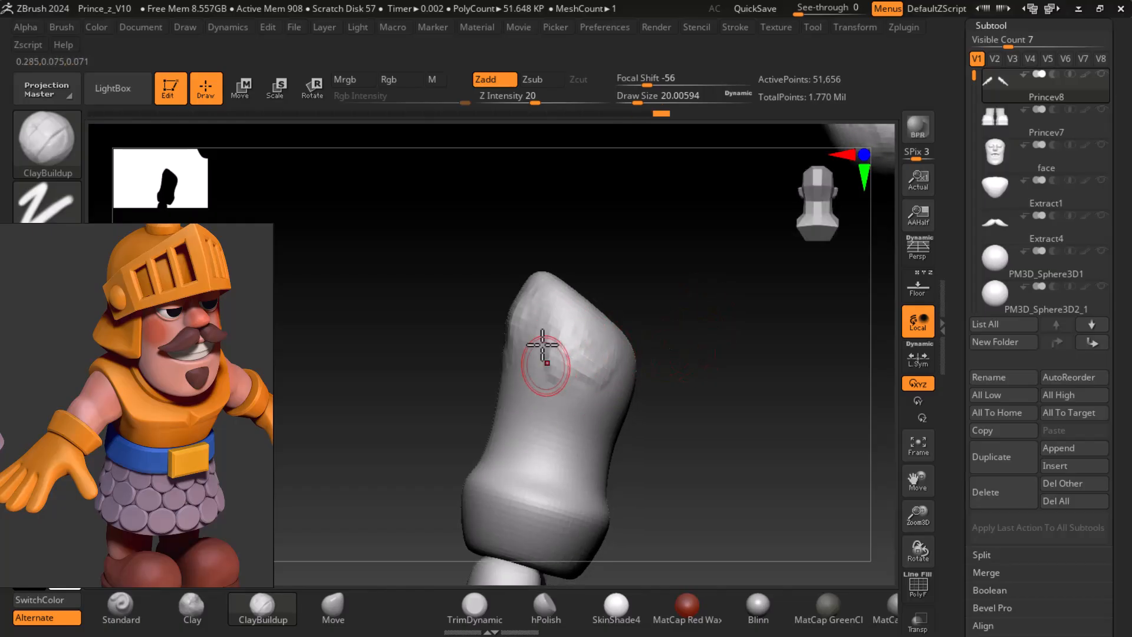
mouse_move(634, 357)
left_mouse_down()
mouse_move(643, 352)
mouse_move(571, 333)
left_mouse_up()
mouse_move(721, 400)
left_mouse_down()
mouse_move(700, 407)
mouse_move(718, 391)
mouse_move(705, 389)
left_mouse_up()
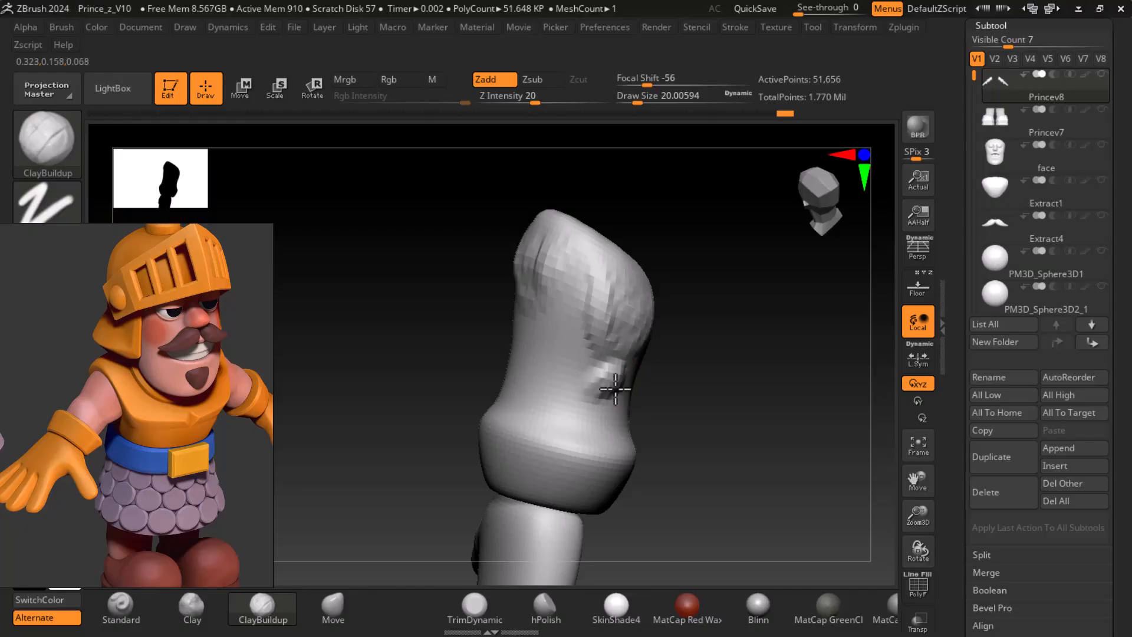
left_click_drag(606, 400, 803, 333)
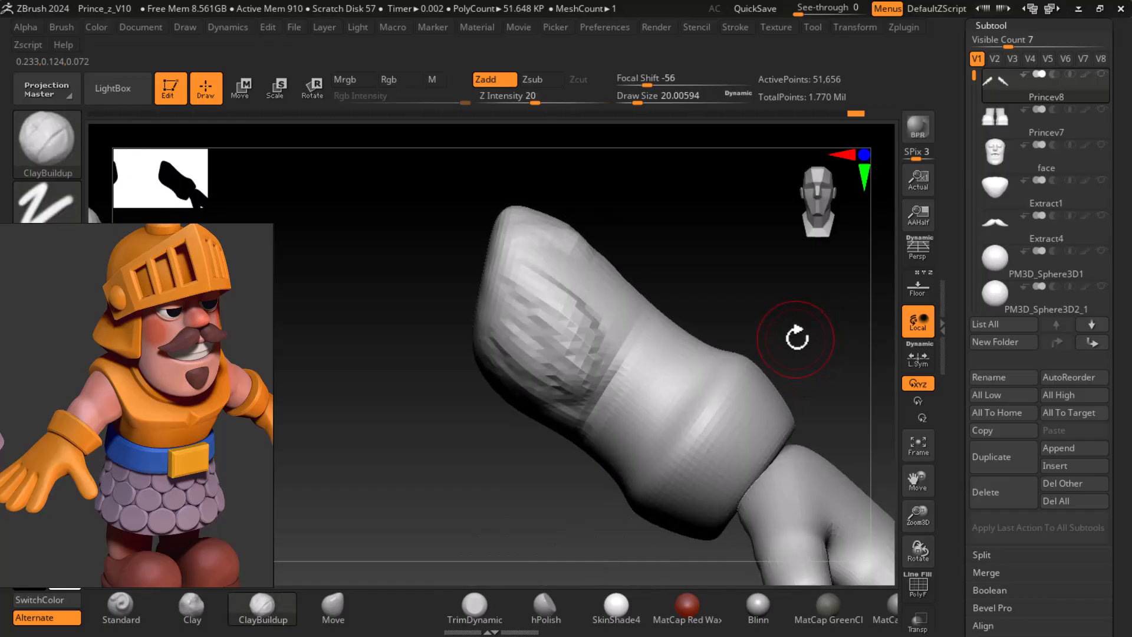
- Divide the arms mesh once more and smooth the clay buildup around the shoulder
key("ctrl+d")
mouse_move(490, 297)
left_mouse_down()
mouse_move(514, 271)
mouse_move(538, 306)
mouse_move(521, 307)
mouse_move(592, 318)
left_mouse_up()
left_click_drag(666, 263, 673, 304)
mouse_move(537, 230)
left_mouse_down()
mouse_move(604, 241)
mouse_move(636, 217)
left_mouse_up()
mouse_move(782, 233)
left_mouse_down()
mouse_move(723, 232)
mouse_move(724, 328)
left_mouse_up()
mouse_move(567, 295)
left_mouse_down()
mouse_move(584, 291)
mouse_move(525, 310)
mouse_move(579, 260)
mouse_move(596, 286)
mouse_move(575, 340)
mouse_move(616, 334)
mouse_move(538, 334)
mouse_move(548, 384)
left_mouse_up()
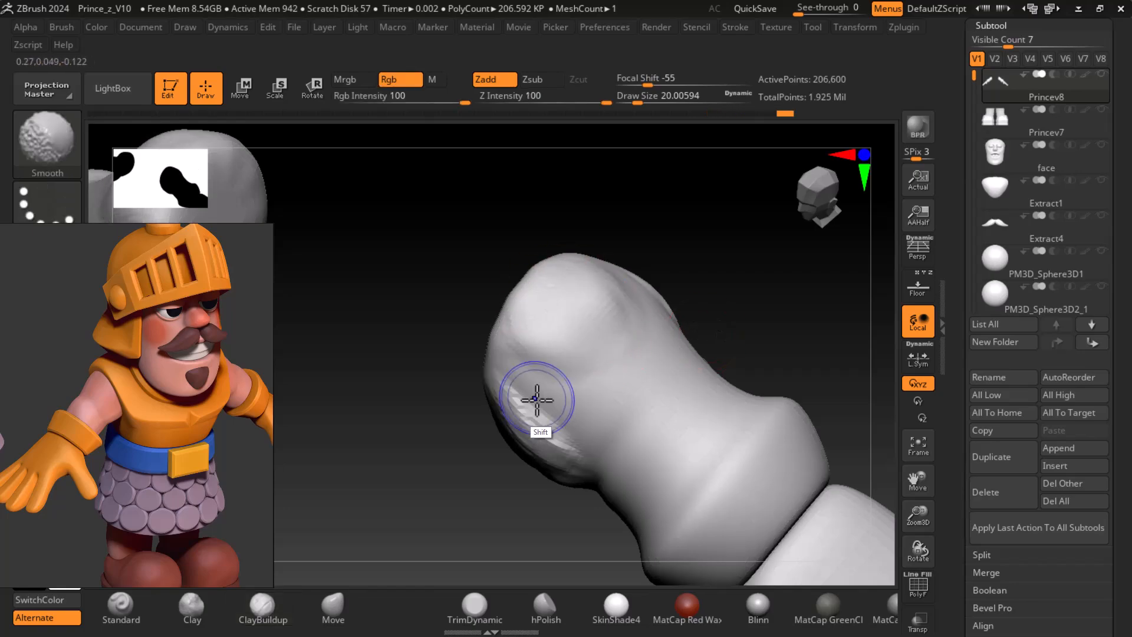
left_click_drag(732, 305, 678, 348)
left_click_drag(518, 391, 524, 424, "shift")
- Sculpt the converging deltoid outlines down the outer upper arm with ClayBuildup and soften their edges
mouse_move(711, 318)
left_mouse_down()
mouse_move(720, 308)
mouse_move(728, 353)
mouse_move(765, 313)
mouse_move(716, 371)
mouse_move(628, 347)
left_mouse_up()
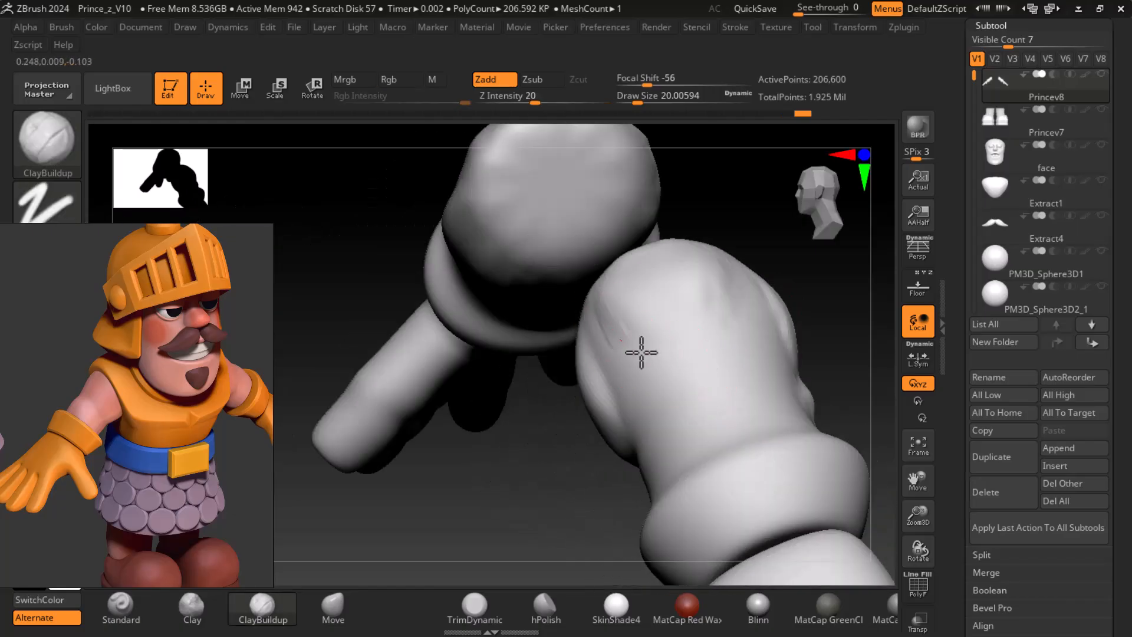
mouse_move(698, 272)
left_mouse_down()
mouse_move(667, 338)
mouse_move(693, 397)
mouse_move(682, 394)
left_mouse_up()
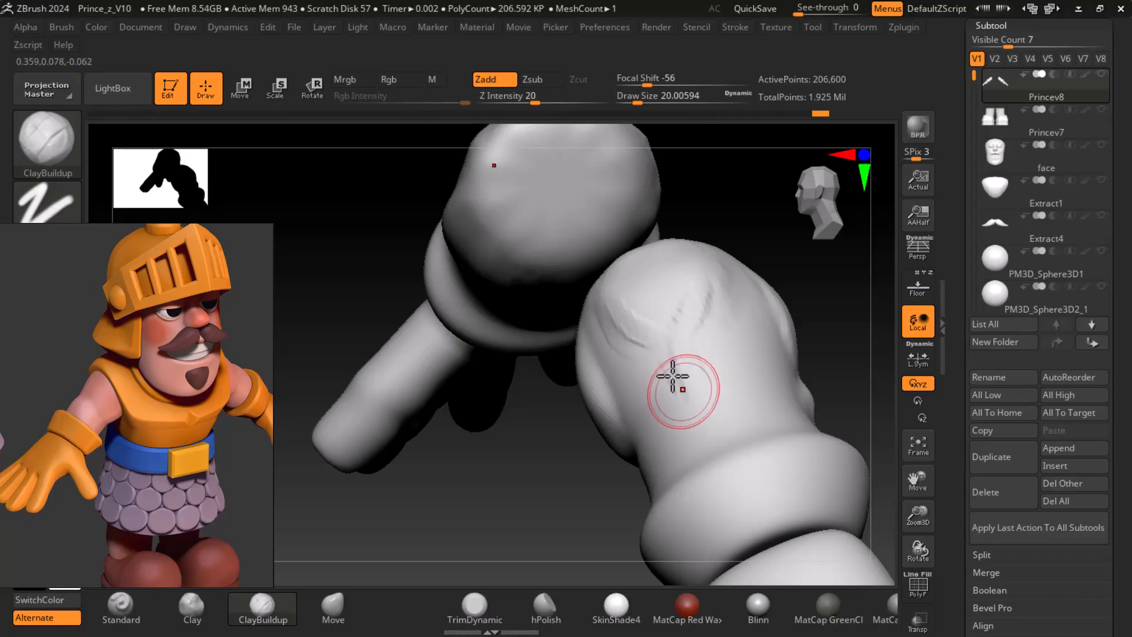
mouse_move(788, 281)
left_mouse_down()
mouse_move(816, 354)
mouse_move(657, 384)
left_mouse_up()
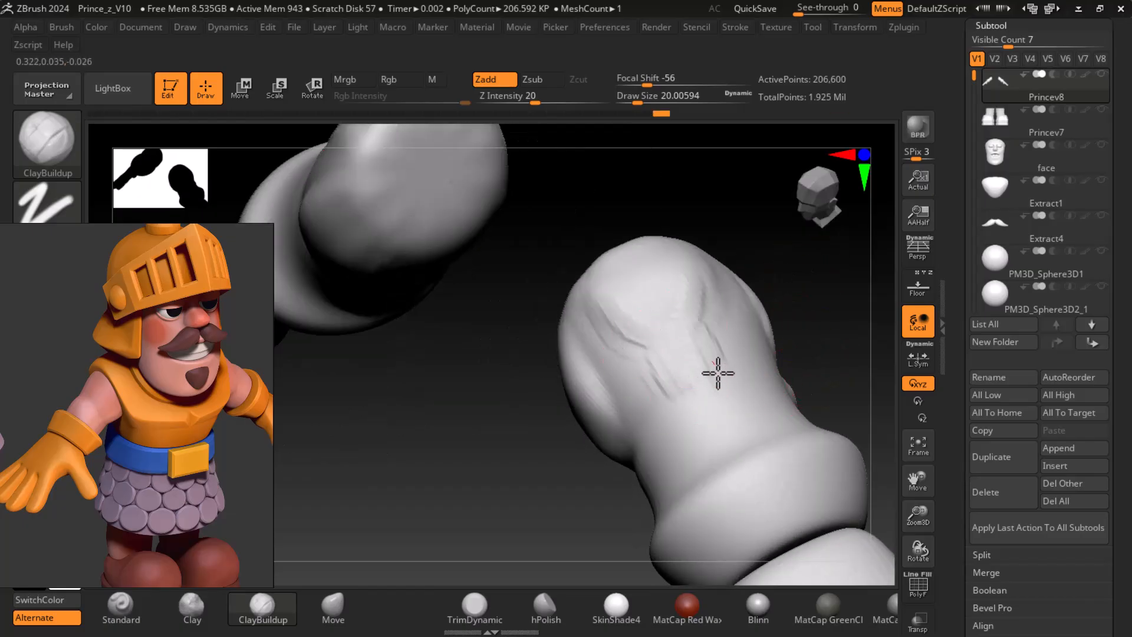
mouse_move(784, 316)
left_mouse_down()
mouse_move(625, 387)
mouse_move(588, 354)
mouse_move(611, 426)
mouse_move(607, 384)
mouse_move(625, 429)
mouse_move(796, 354)
left_mouse_up()
mouse_move(634, 387)
left_mouse_down()
mouse_move(599, 382)
mouse_move(615, 332)
mouse_move(583, 371)
mouse_move(604, 383)
left_mouse_up()
mouse_move(603, 370)
left_mouse_down("shift")
mouse_move(586, 367)
mouse_move(603, 381)
left_mouse_up("shift")
- Add muscle forms to the back of the shoulder and upper arm with ClayBuildup, smoothing the rear shoulder
left_click_drag(810, 315, 748, 343)
left_click_drag(728, 285, 716, 345)
mouse_move(808, 313)
left_mouse_down()
mouse_move(723, 299)
mouse_move(718, 283)
mouse_move(718, 299)
left_mouse_up()
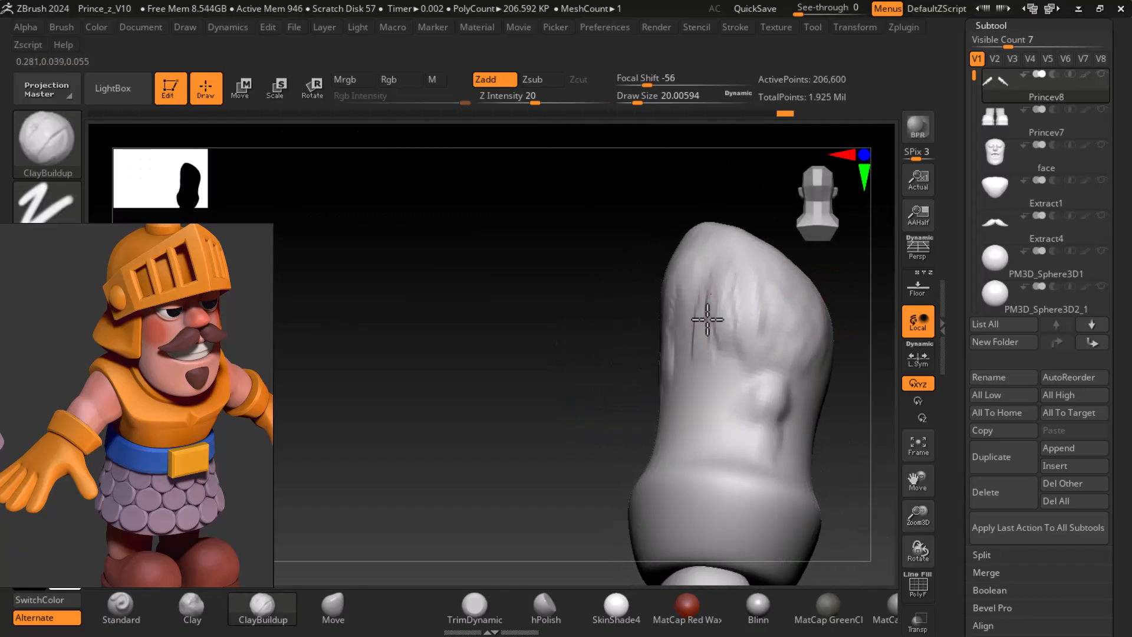
mouse_move(815, 365)
left_mouse_down()
mouse_move(841, 387)
mouse_move(808, 390)
mouse_move(796, 303)
mouse_move(772, 272)
left_mouse_up()
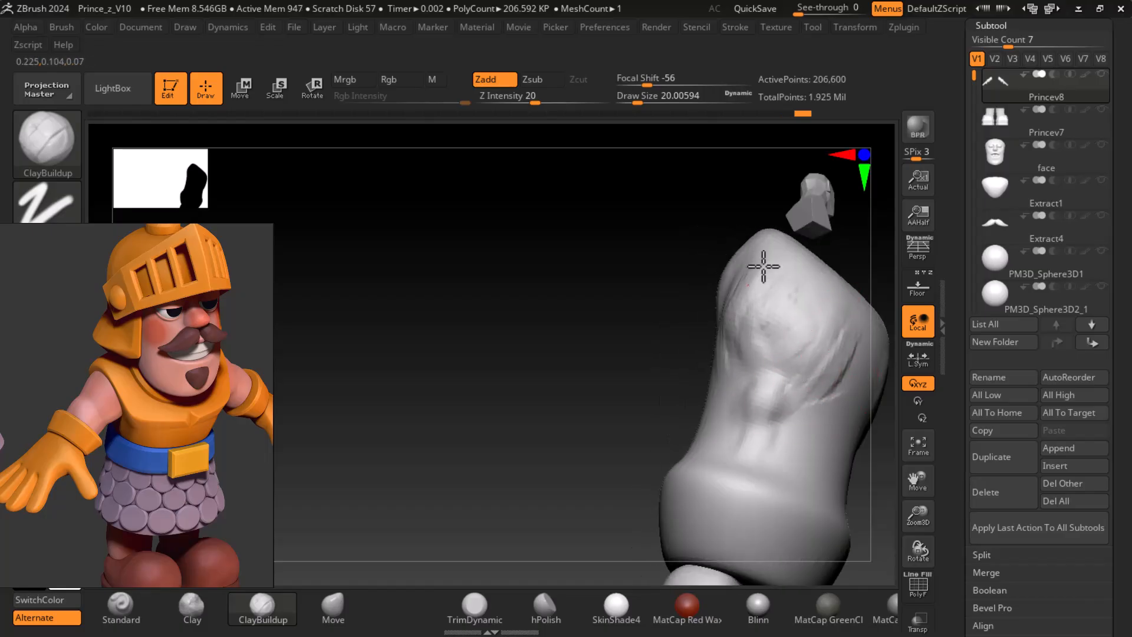
mouse_move(791, 321)
left_mouse_down()
mouse_move(826, 337)
mouse_move(803, 370)
mouse_move(759, 298)
left_mouse_up()
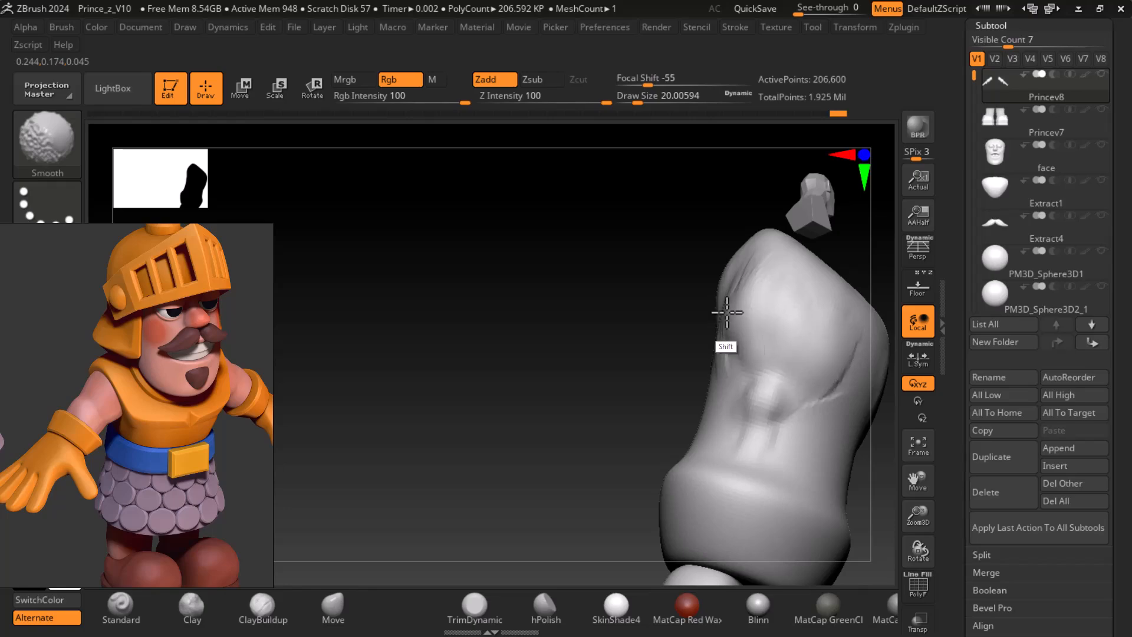
- Smooth the remaining muscle strokes around the back, outer side and front of the upper arm
left_click_drag(599, 397, 766, 336)
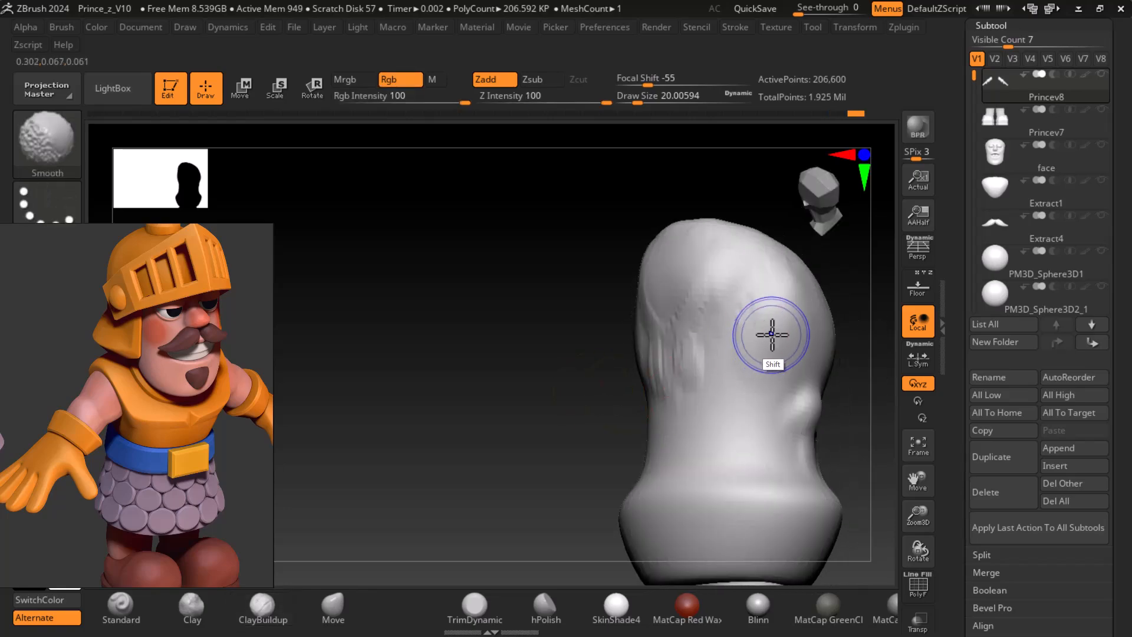
mouse_move(861, 354)
left_mouse_down()
mouse_move(877, 323)
mouse_move(796, 336)
mouse_move(772, 369)
left_mouse_up()
left_click_drag(587, 404, 699, 383)
left_click_drag(761, 357, 744, 380, "shift")
mouse_move(526, 397)
left_mouse_down()
mouse_move(513, 384)
mouse_move(432, 417)
mouse_move(407, 407)
left_mouse_up()
mouse_move(803, 351)
left_mouse_down("alt")
mouse_move(813, 359)
mouse_move(839, 346)
left_mouse_up("alt")
left_click_drag(627, 319, 683, 401, "shift")
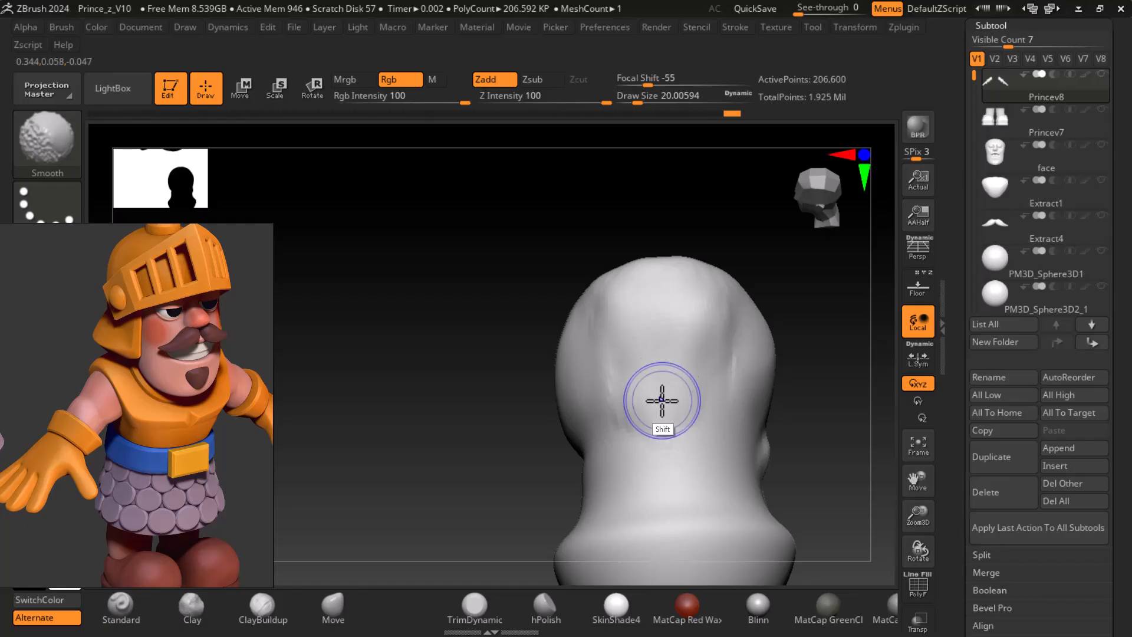
left_click_drag(748, 329, 733, 361)
left_click_drag(633, 416, 650, 389, "shift")
left_click_drag(763, 398, 799, 419)
mouse_move(528, 300)
left_mouse_down("shift")
mouse_move(531, 278)
mouse_move(493, 320)
mouse_move(552, 280)
left_mouse_up("shift")
- Undo the last stroke and smooth the inner end of the arm where it meets the torso
mouse_move(737, 365)
left_mouse_down()
mouse_move(833, 449)
mouse_move(811, 429)
left_mouse_up()
mouse_move(783, 408)
left_mouse_down()
mouse_move(668, 427)
mouse_move(689, 449)
left_mouse_up()
key("ctrl+z")
mouse_move(649, 495)
left_mouse_down()
mouse_move(582, 514)
mouse_move(578, 430)
mouse_move(600, 433)
left_mouse_up()
key("f")
left_click_drag(794, 437, 461, 501)
mouse_move(649, 389)
left_mouse_down()
mouse_move(670, 336)
mouse_move(652, 369)
mouse_move(701, 375)
left_mouse_up()
mouse_move(688, 434)
left_mouse_down("shift")
mouse_move(715, 435)
mouse_move(676, 345)
left_mouse_up("shift")
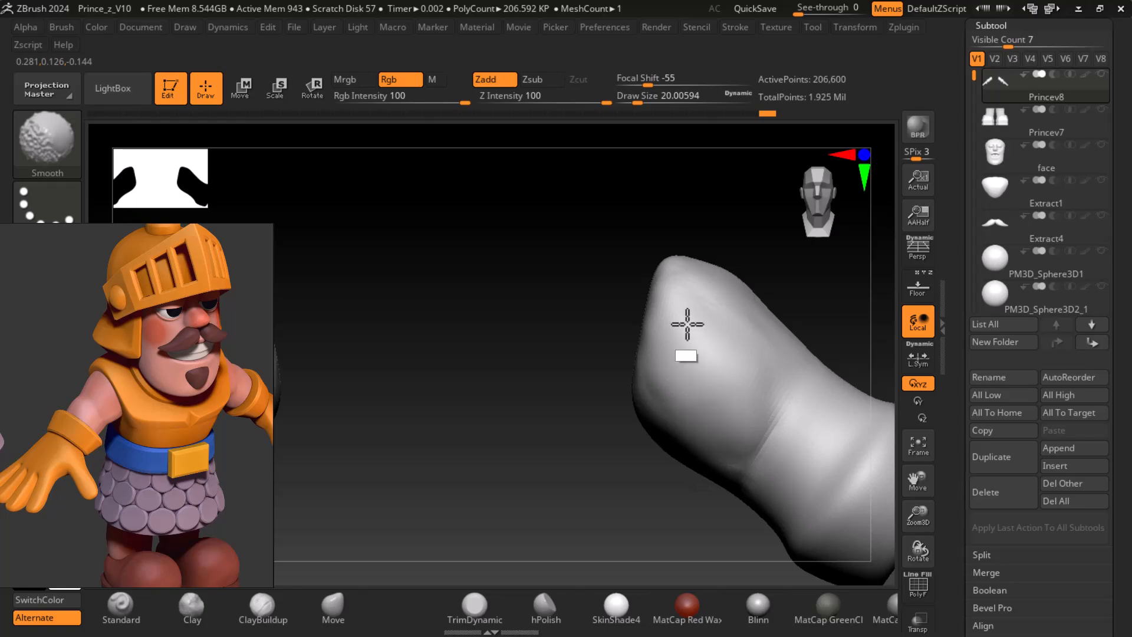
- Build up the top of the shoulder with ClayBuildup strokes
mouse_move(568, 455)
left_mouse_down("alt")
mouse_move(554, 447)
mouse_move(578, 412)
left_mouse_up("alt")
mouse_move(669, 227)
left_mouse_down()
mouse_move(681, 273)
mouse_move(640, 253)
mouse_move(667, 243)
mouse_move(635, 293)
mouse_move(617, 296)
mouse_move(649, 242)
mouse_move(637, 256)
mouse_move(641, 295)
mouse_move(710, 295)
mouse_move(617, 255)
mouse_move(617, 296)
mouse_move(701, 307)
mouse_move(652, 323)
left_mouse_up()
key("shift")
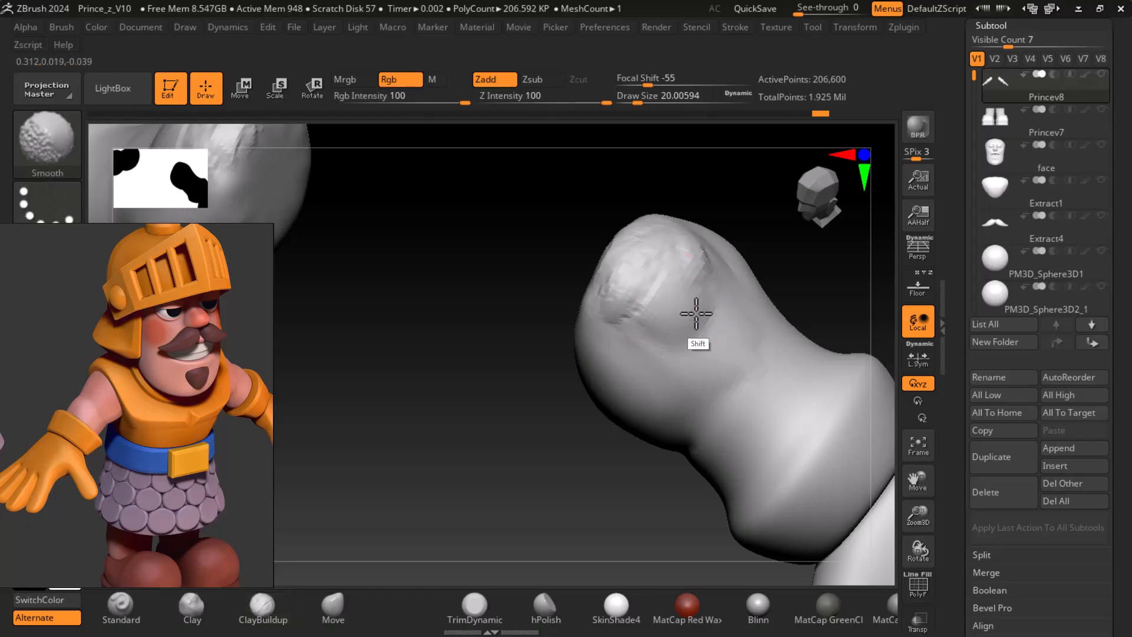
- Lower the Smooth brush's Z Intensity to 16 and gently smooth the new buildup on the shoulder
left_click_drag(602, 101, 529, 102, "shift")
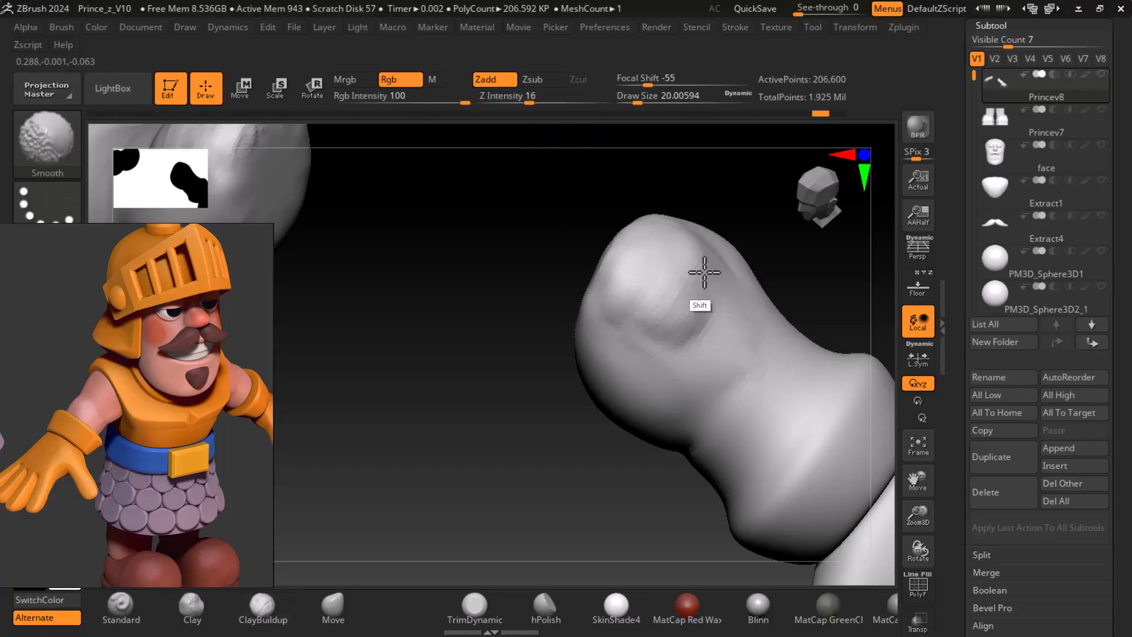
mouse_move(680, 259)
left_mouse_down("shift")
mouse_move(719, 313)
mouse_move(713, 291)
mouse_move(680, 309)
mouse_move(654, 231)
mouse_move(684, 252)
mouse_move(624, 301)
left_mouse_up("shift")
left_click_drag(485, 389, 561, 397, "shift")
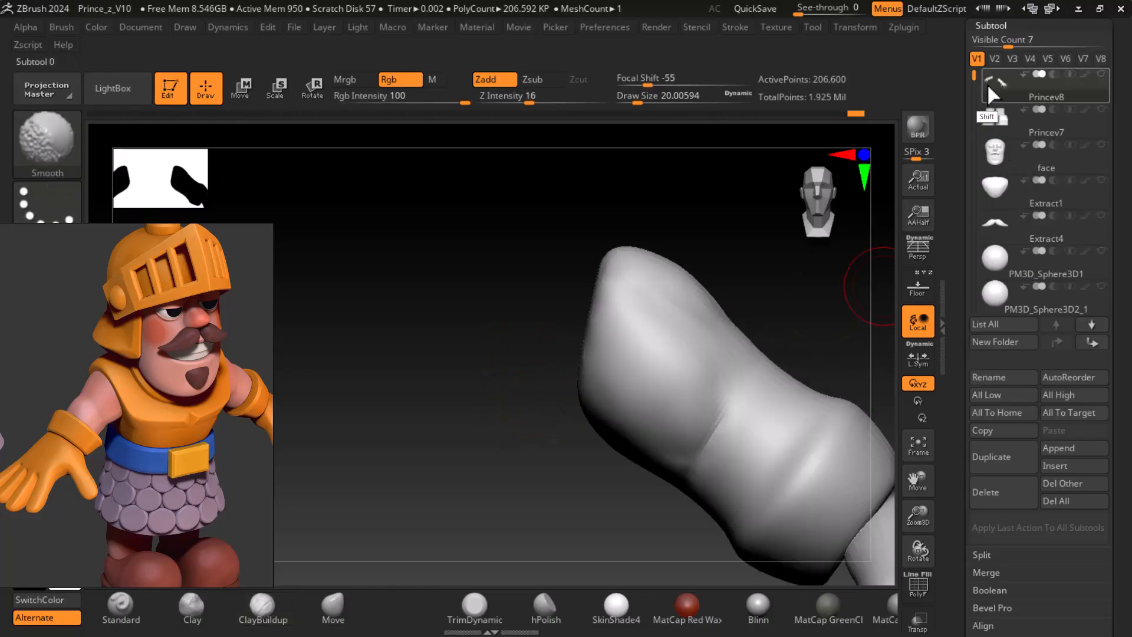
- Show all subtools again and lightly smooth the front of the shoulder beside the breastplate
left_click(990, 84, "shift")
mouse_move(759, 319)
left_mouse_down("alt")
mouse_move(755, 291)
mouse_move(799, 341)
mouse_move(784, 377)
left_mouse_up("alt")
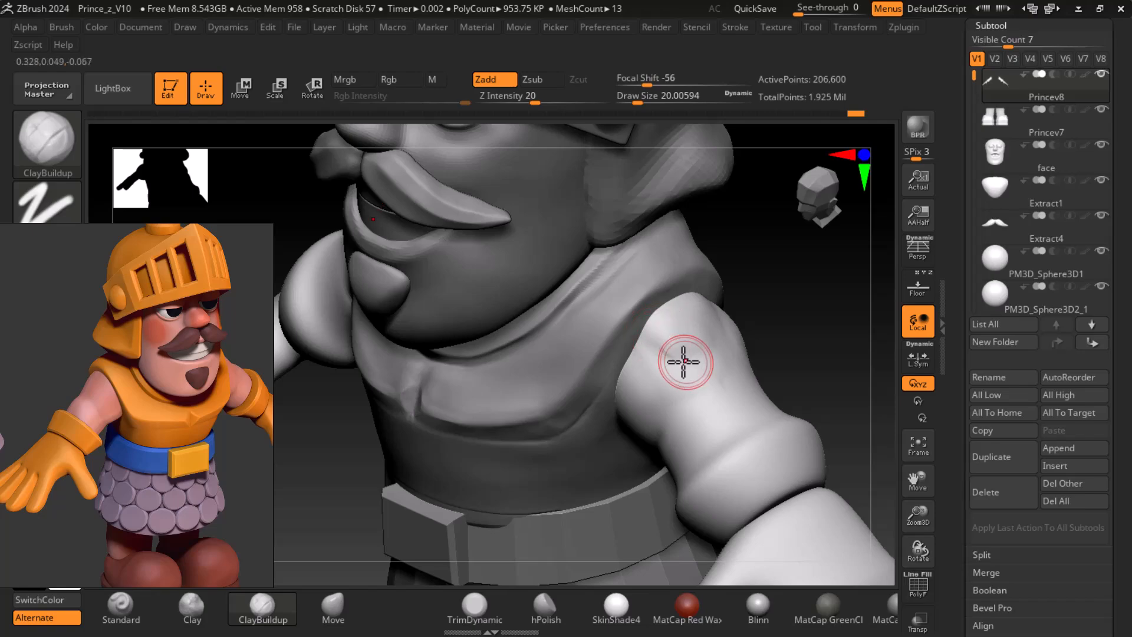
key("shift")
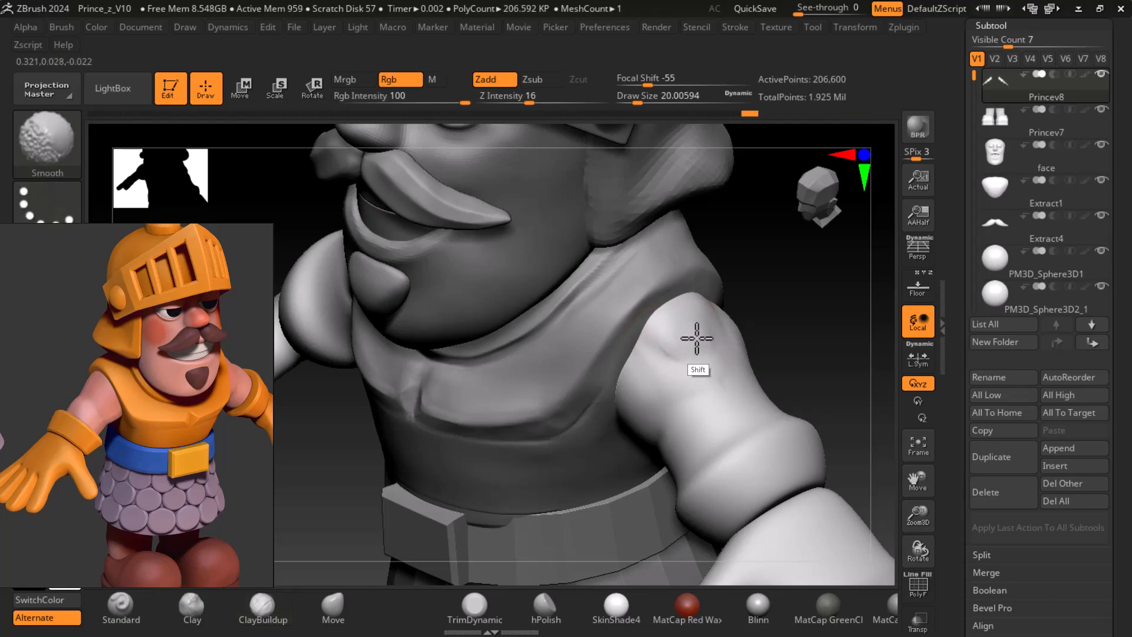
mouse_move(691, 335)
left_mouse_down("shift")
mouse_move(685, 349)
mouse_move(708, 367)
left_mouse_up("shift")
key("shift")
- Refine the deltoid shape below the collar with ClayBuildup strokes and soften them with light smoothing
left_click_drag(814, 333, 811, 380)
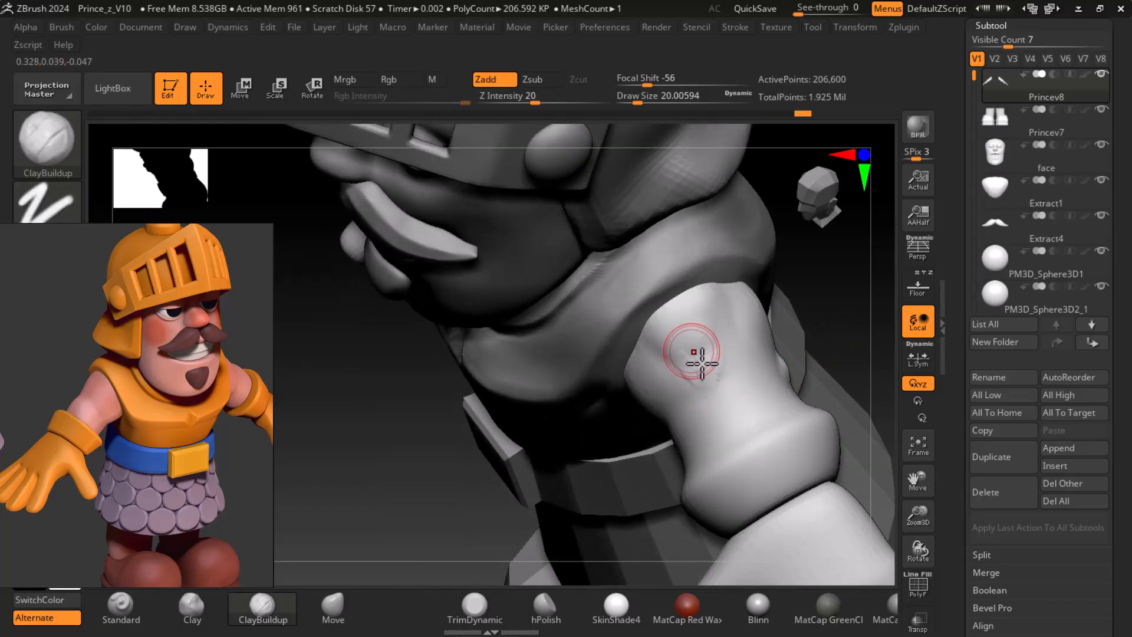
key("shift")
mouse_move(666, 374)
left_mouse_down("shift")
mouse_move(682, 342)
mouse_move(715, 352)
left_mouse_up("shift")
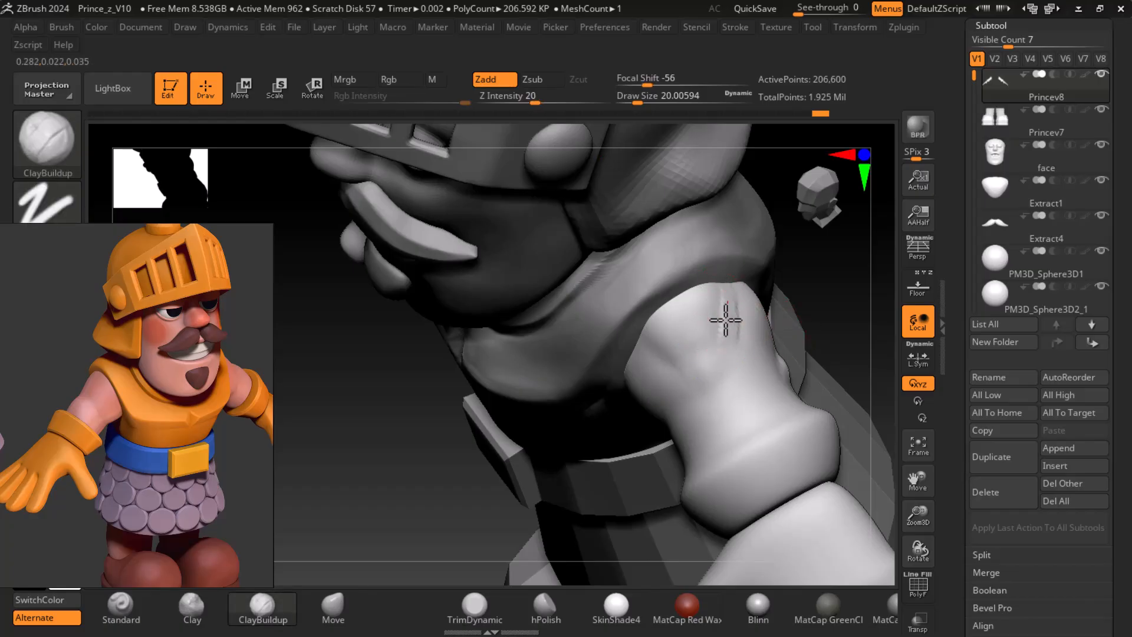
key("shift")
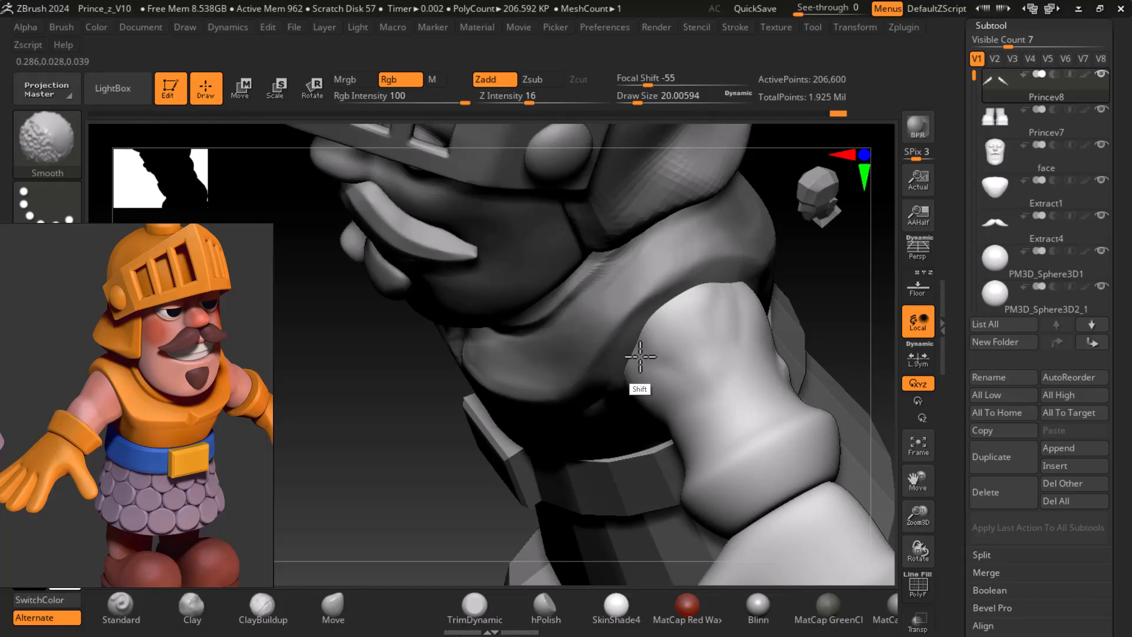
mouse_move(841, 316)
left_mouse_down()
mouse_move(834, 283)
mouse_move(764, 334)
left_mouse_up()
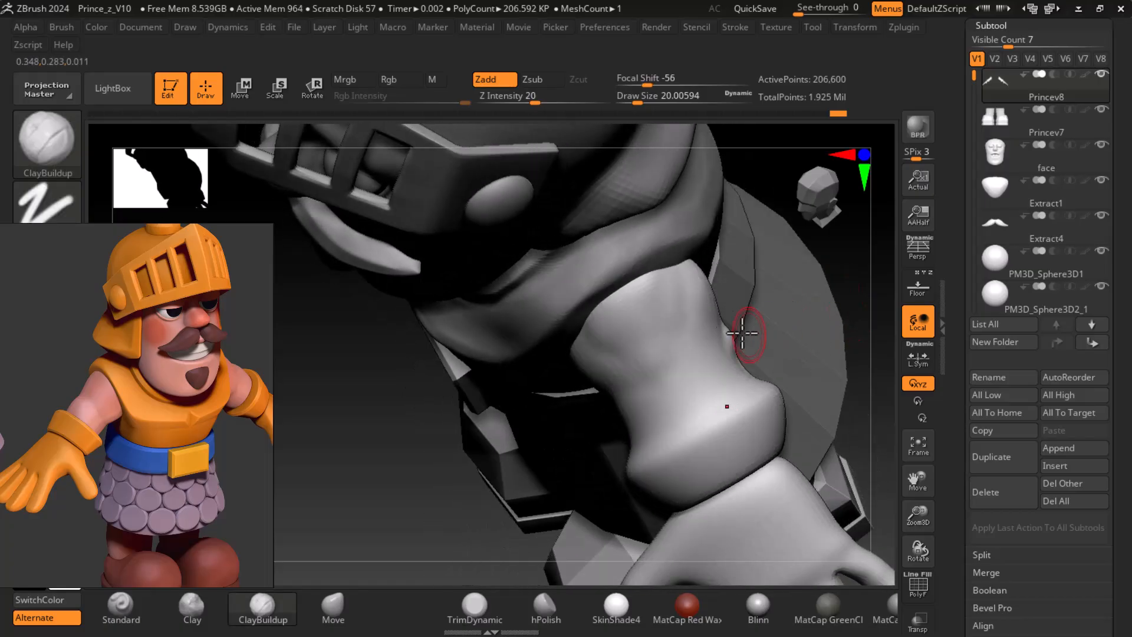
- Lightly smooth the shoulder surface just below the collar with the Smooth brush and inspect its shape from below and the front
key("shift")
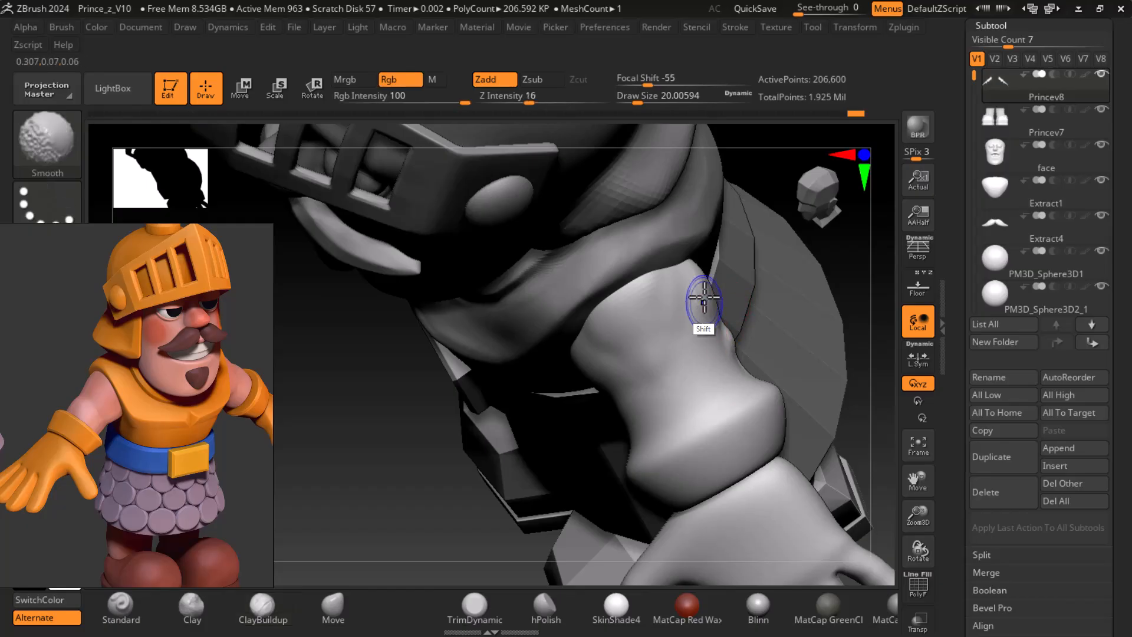
mouse_move(847, 304)
left_mouse_down()
mouse_move(829, 289)
mouse_move(756, 319)
left_mouse_up()
key("shift")
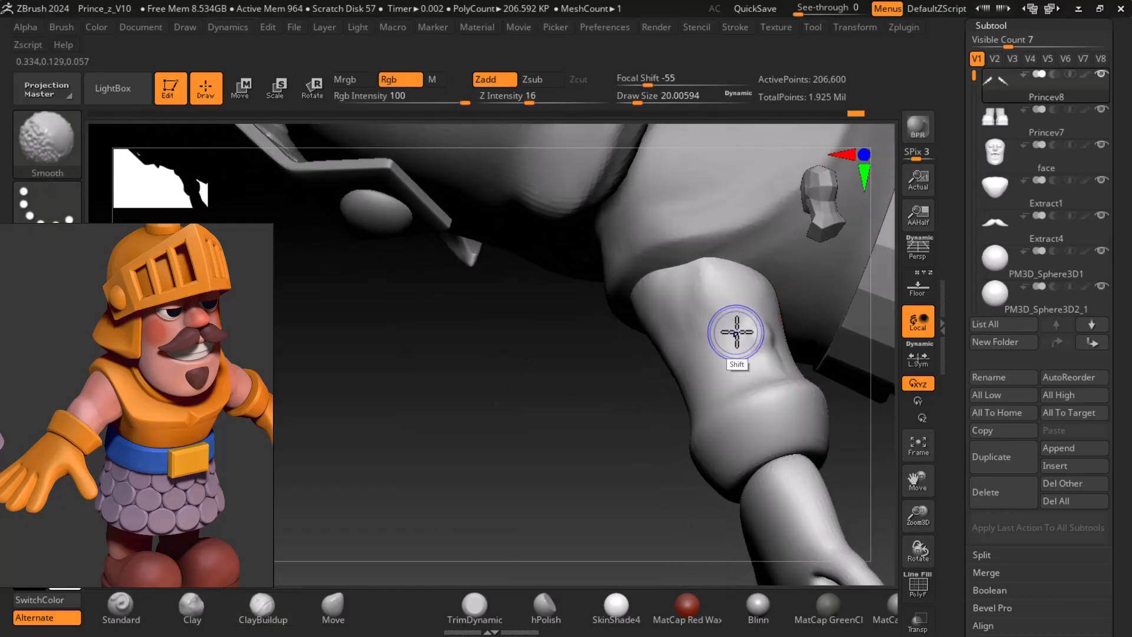
mouse_move(614, 442)
left_mouse_down()
mouse_move(791, 342)
mouse_move(853, 322)
left_mouse_up()
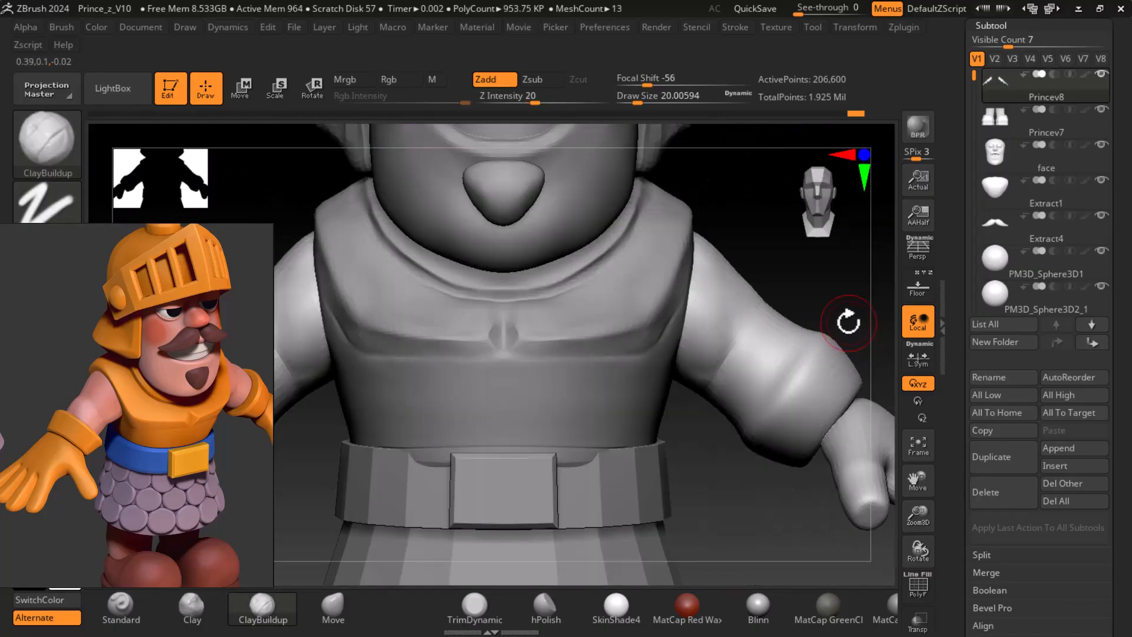
- Build up the outer forearm just above the glove cuff with ClayBuildup strokes and blend them with light smoothing
mouse_move(660, 426)
left_mouse_down()
mouse_move(718, 472)
mouse_move(803, 283)
mouse_move(799, 313)
mouse_move(826, 314)
mouse_move(765, 333)
left_mouse_up()
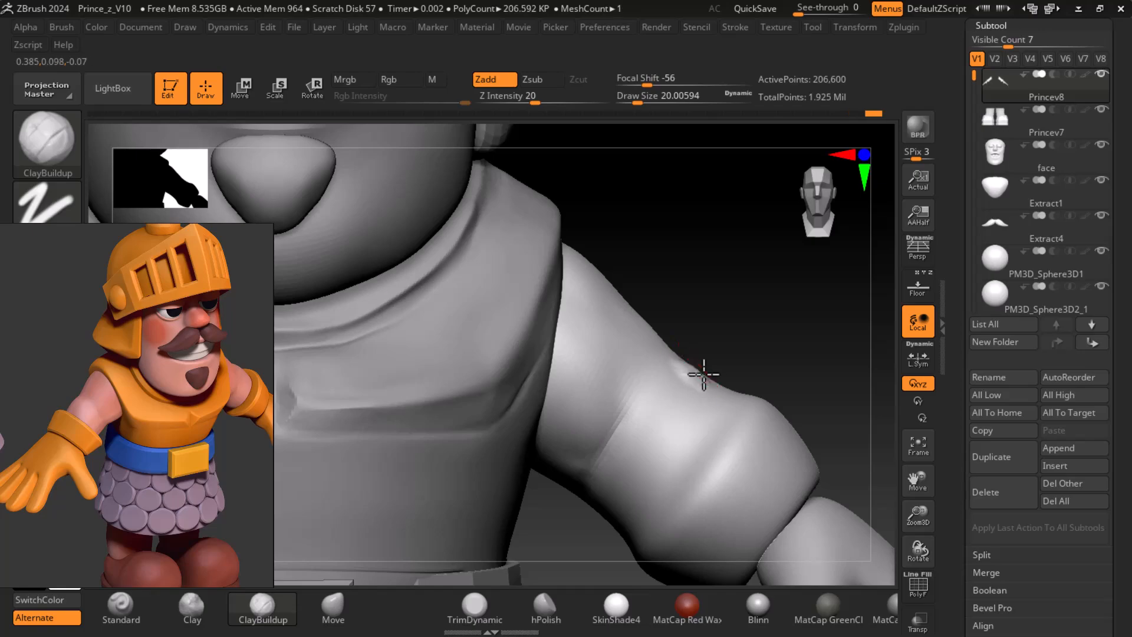
mouse_move(731, 361)
left_mouse_down()
mouse_move(748, 357)
mouse_move(764, 314)
mouse_move(685, 376)
mouse_move(766, 285)
mouse_move(753, 337)
mouse_move(712, 360)
left_mouse_up()
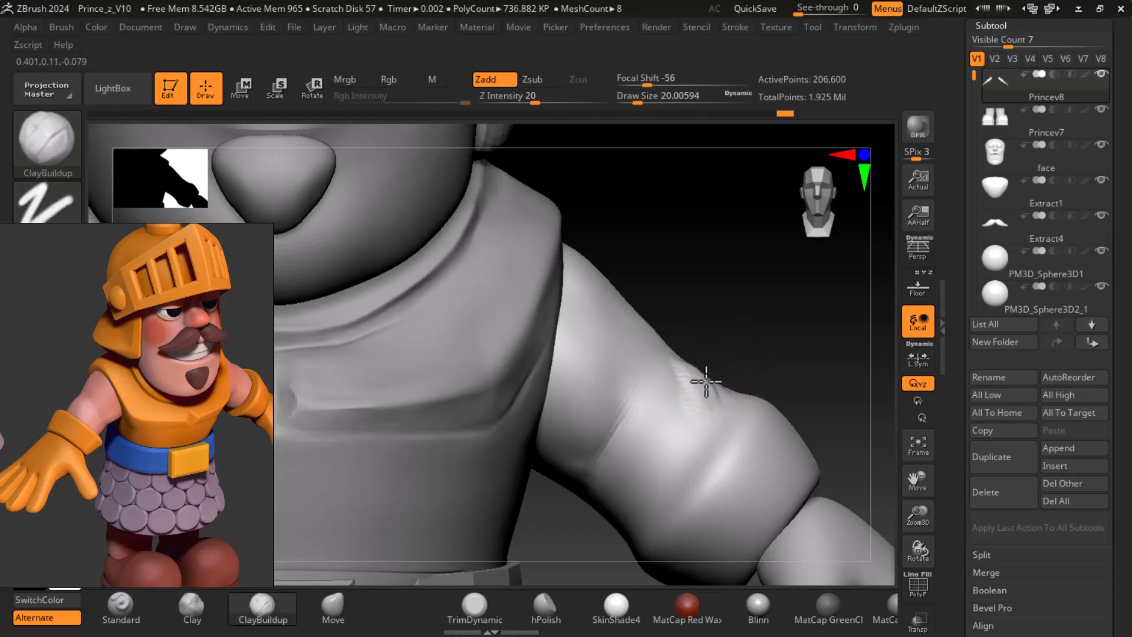
mouse_move(695, 407)
left_mouse_down("shift")
mouse_move(752, 313)
mouse_move(814, 340)
mouse_move(797, 329)
mouse_move(809, 354)
mouse_move(789, 384)
left_mouse_up("shift")
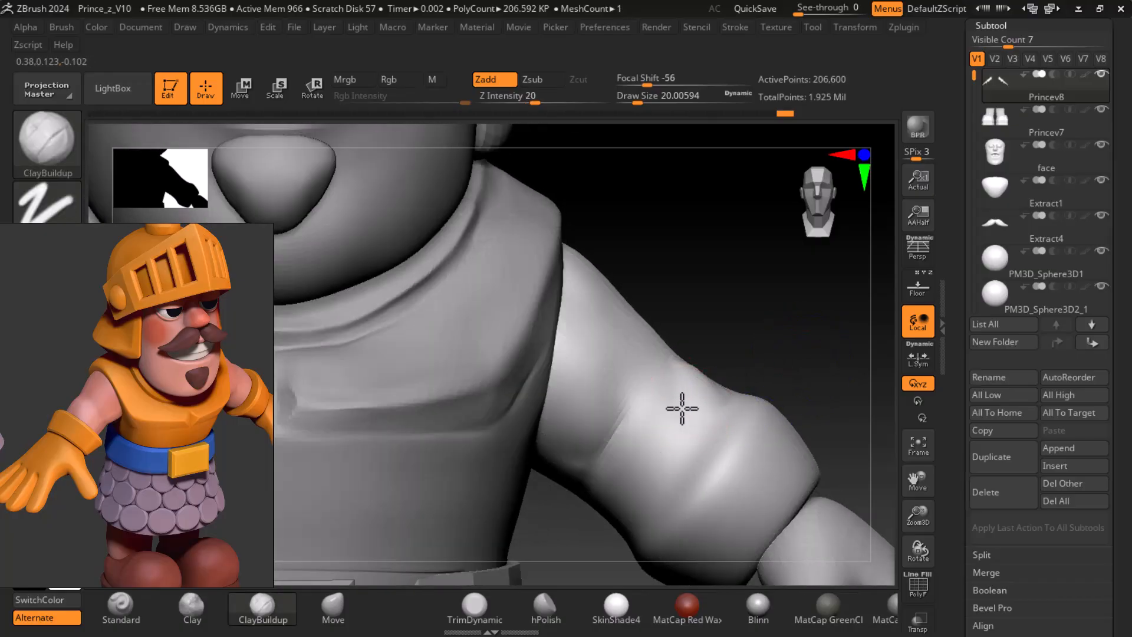
key("shift")
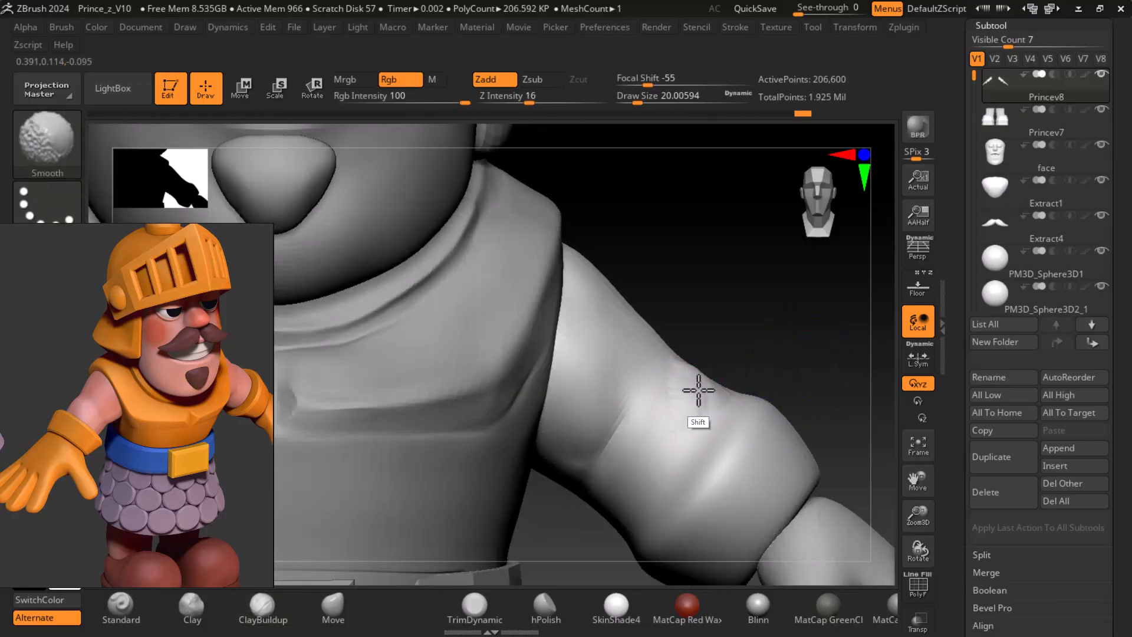
mouse_move(809, 336)
left_mouse_down("shift")
mouse_move(786, 336)
mouse_move(803, 370)
mouse_move(827, 362)
mouse_move(781, 382)
left_mouse_up("shift")
- Switch to the hPolish brush, undo the test stroke on the cuff, and reduce the Draw Size to about 10.5
mouse_move(710, 413)
left_mouse_down()
mouse_move(735, 374)
mouse_move(683, 460)
left_mouse_up()
left_click(546, 606)
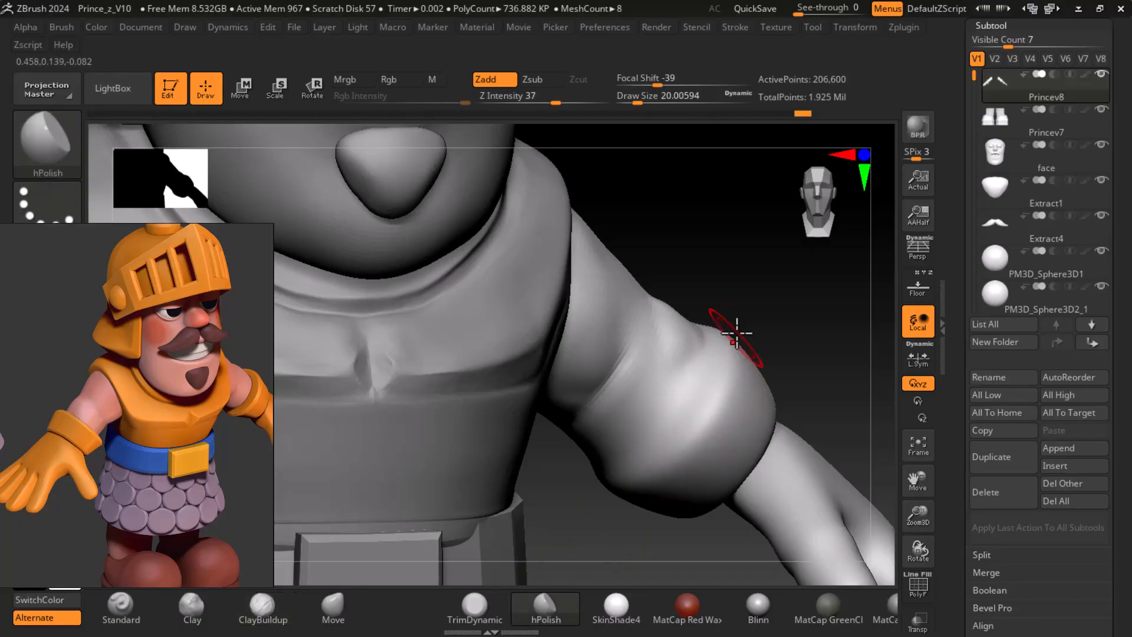
left_click_drag(701, 390, 731, 357)
key("ctrl+z")
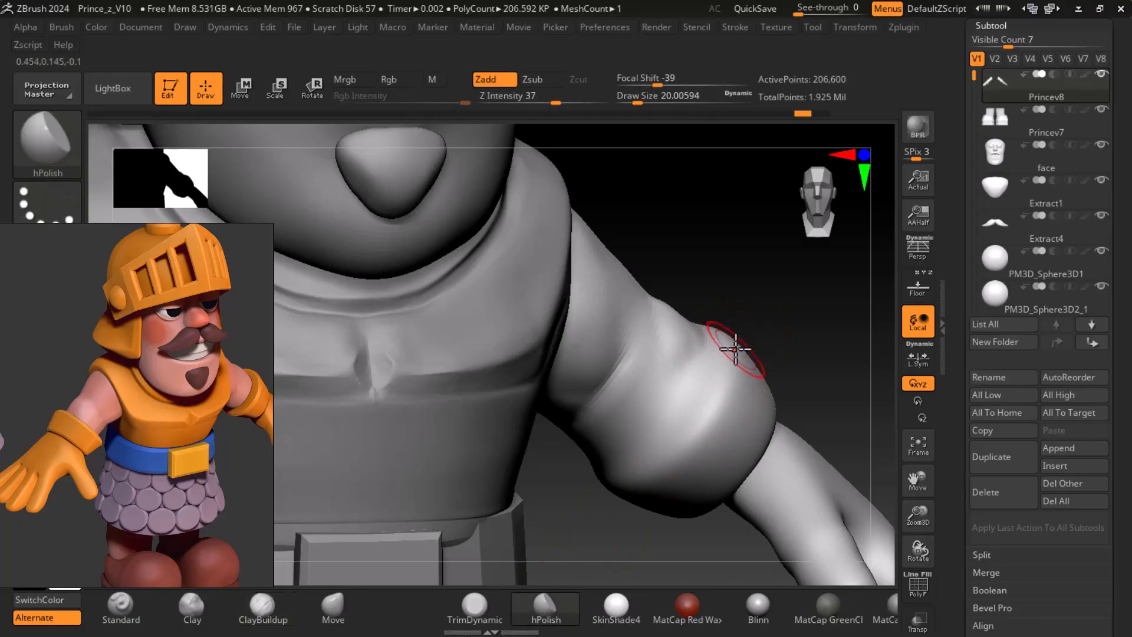
left_click_drag(640, 101, 628, 102)
- Open the Lazy Mouse stroke settings for hPolish and polish along the glove cuff's upper edge
left_click_drag(707, 245, 763, 371)
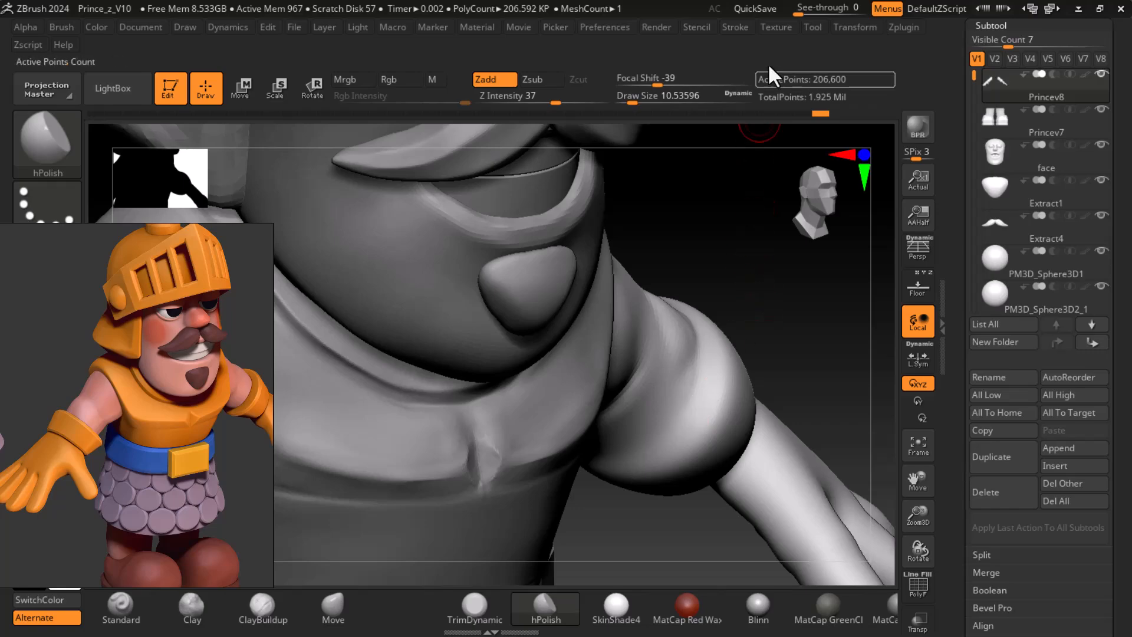
left_click(735, 26)
left_click(729, 43)
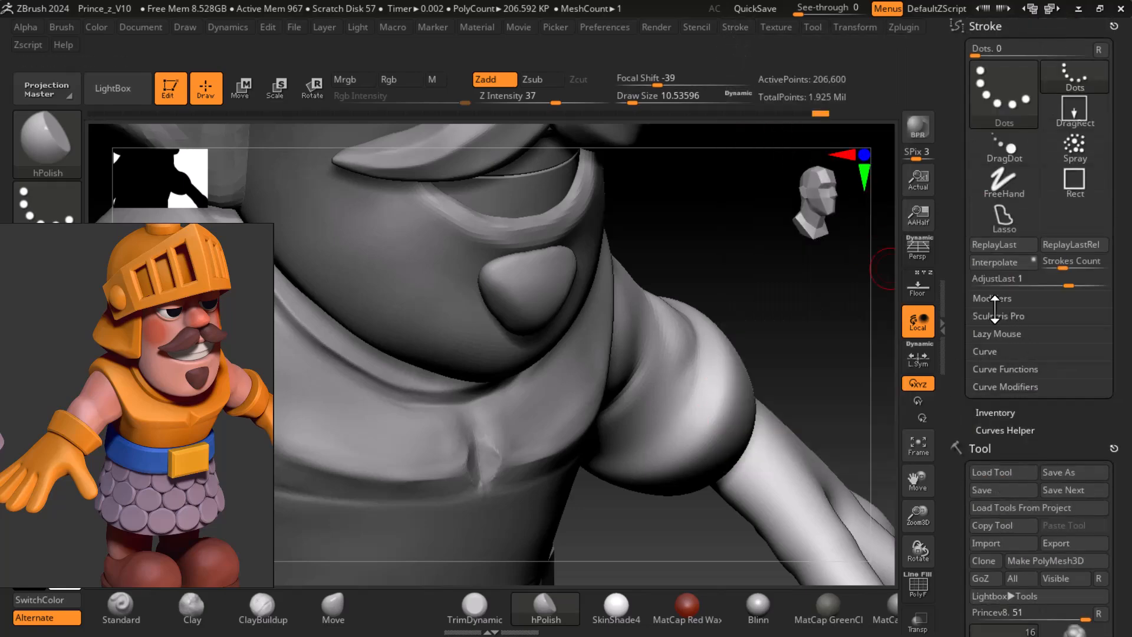
left_click(1002, 334)
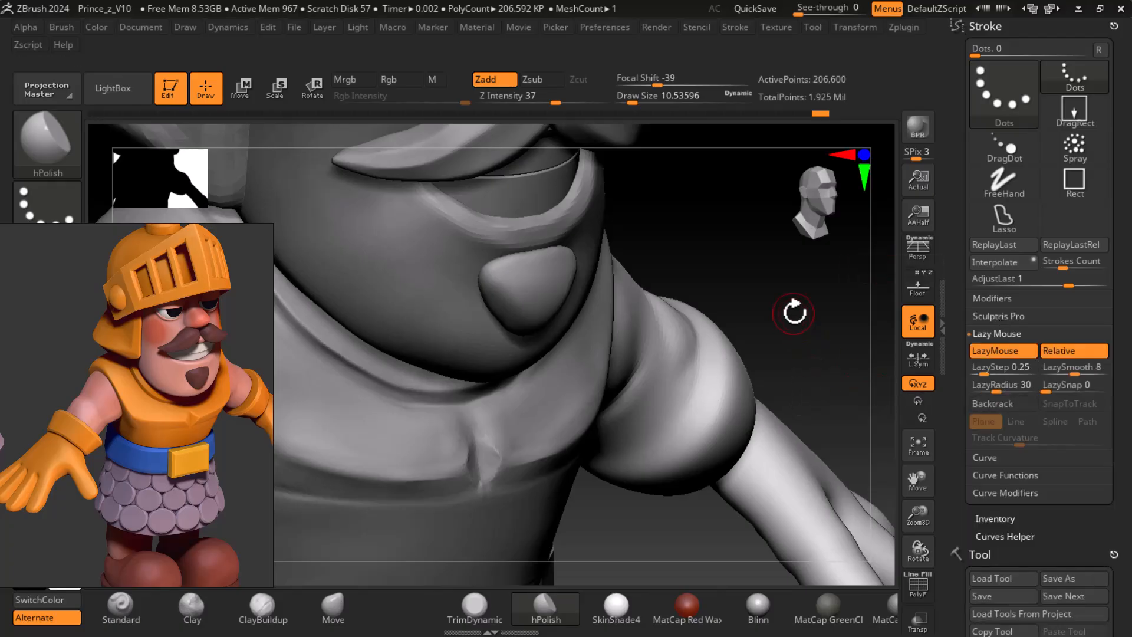
left_click_drag(797, 318, 780, 300)
left_click_drag(706, 330, 706, 367)
left_click_drag(702, 421, 692, 426)
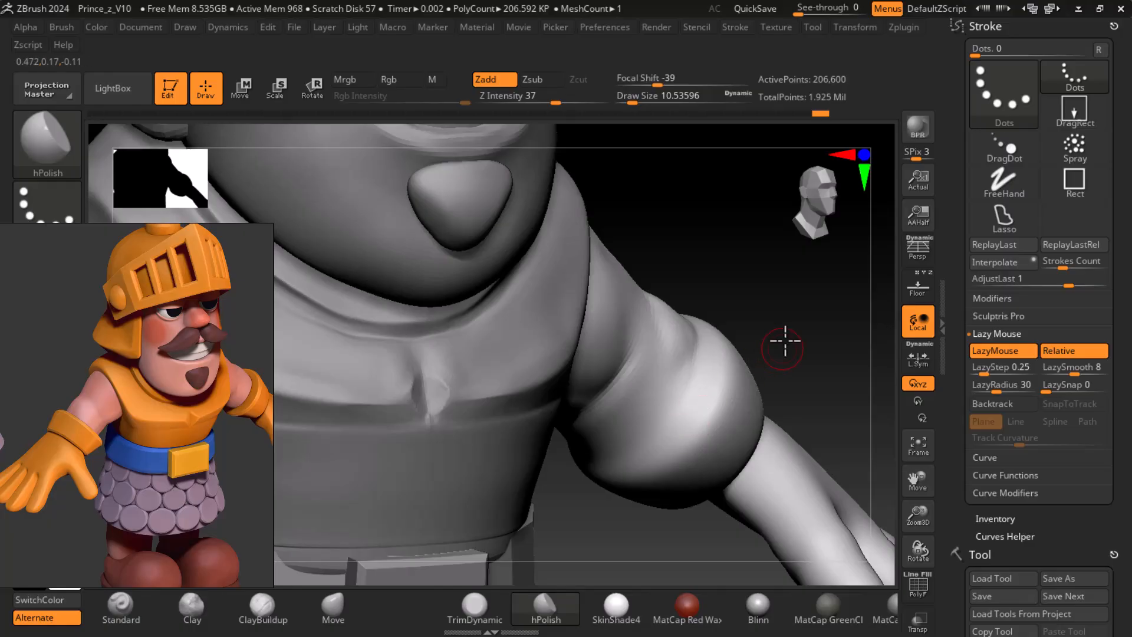
- Return to the subtool list and hide every subtool except the arms, Princev8
left_click_drag(783, 346, 818, 331)
left_click_drag(954, 279, 951, 121)
left_click_drag(965, 435, 959, 12)
left_click_drag(959, 323, 957, 158)
left_click(1102, 302, "shift")
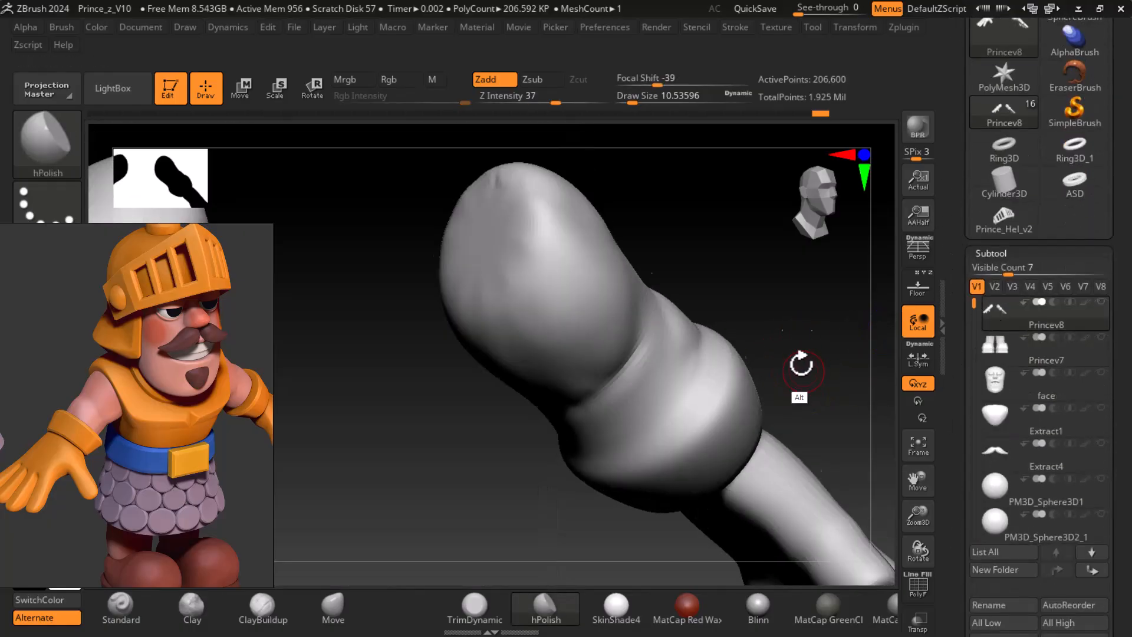
- Polish the front and inner side of the glove cuff's raised edge with hPolish strokes
left_click_drag(803, 366, 824, 326, "alt")
left_click_drag(695, 346, 706, 312)
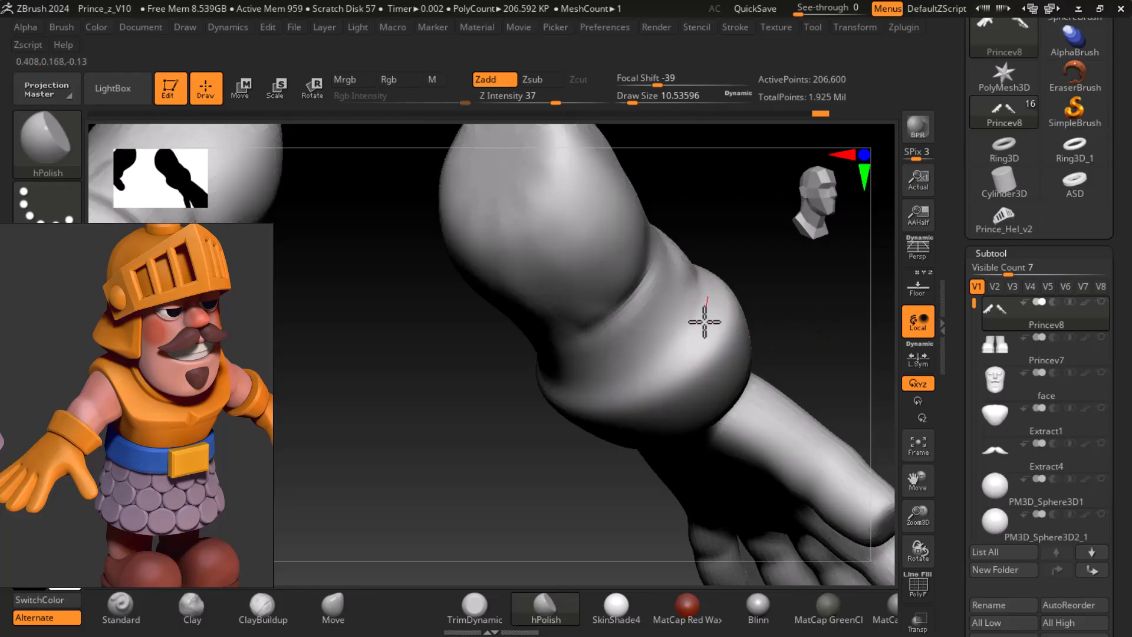
left_click_drag(780, 336, 818, 306)
left_click_drag(512, 354, 554, 320)
mouse_move(573, 381)
left_mouse_down()
mouse_move(616, 396)
mouse_move(674, 394)
left_mouse_up()
left_click_drag(791, 385, 455, 412)
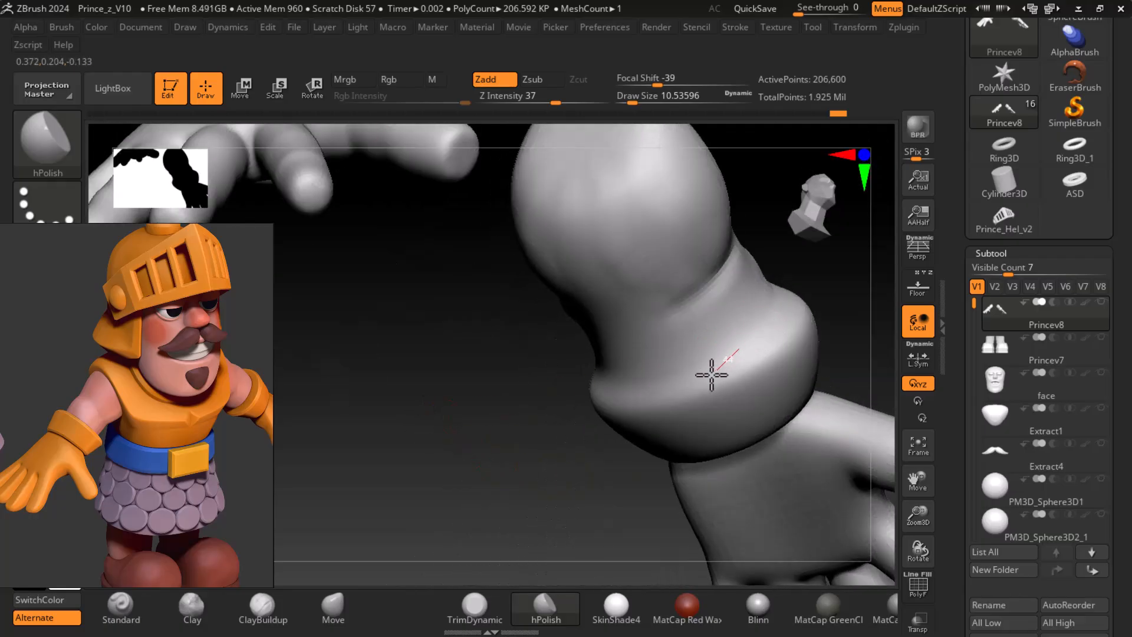
- Sharpen the cuff's ridge along its upper and outer side with more hPolish strokes
mouse_move(826, 296)
left_mouse_down()
mouse_move(600, 466)
mouse_move(620, 493)
left_mouse_up()
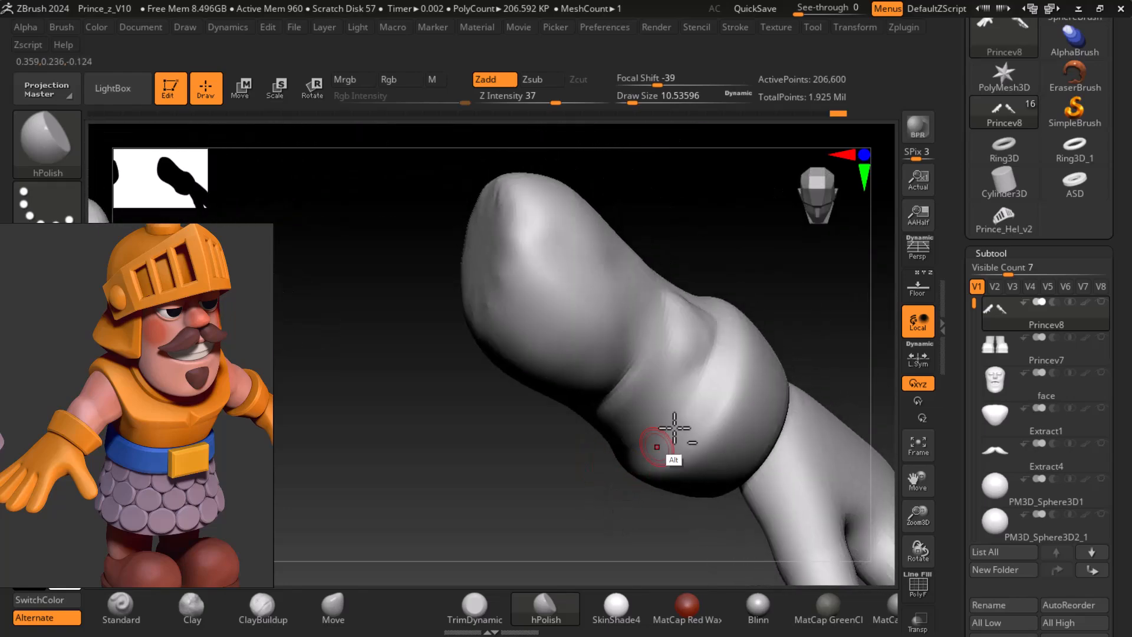
mouse_move(730, 324)
left_mouse_down()
mouse_move(703, 423)
mouse_move(735, 325)
left_mouse_up()
left_click_drag(810, 269, 812, 347)
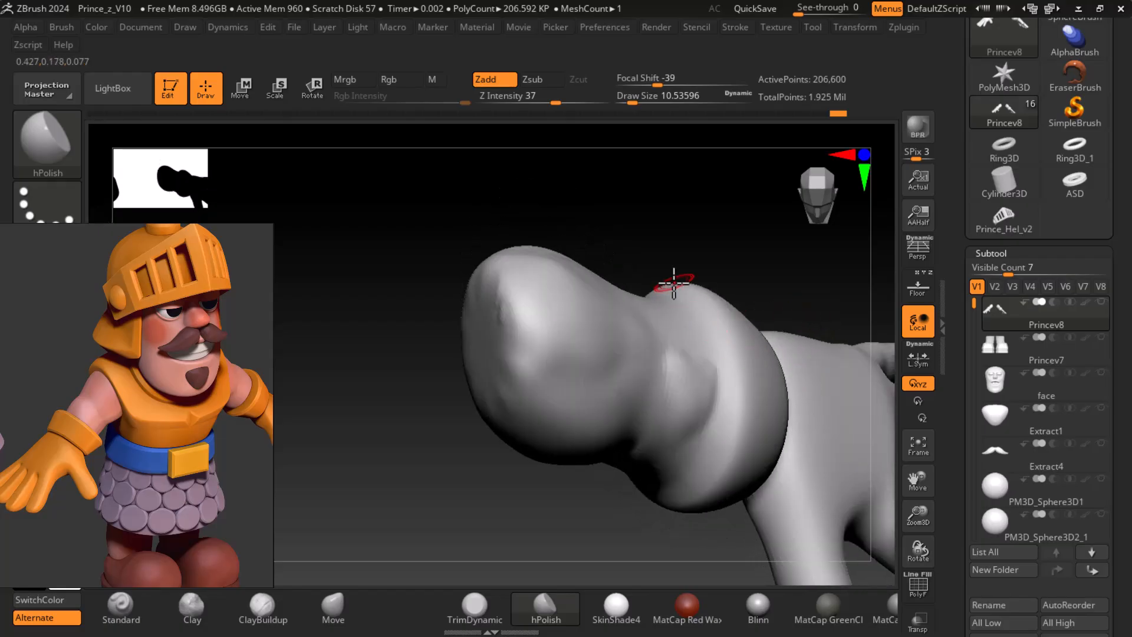
mouse_move(727, 420)
left_mouse_down()
mouse_move(698, 324)
mouse_move(720, 441)
left_mouse_up()
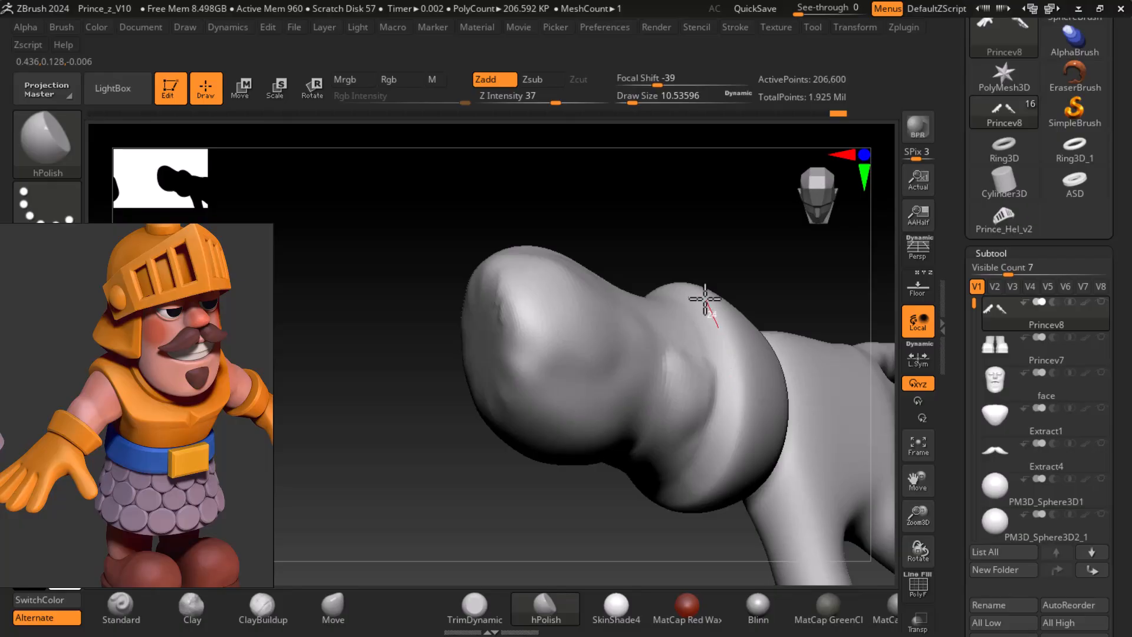
left_click_drag(694, 236, 751, 290)
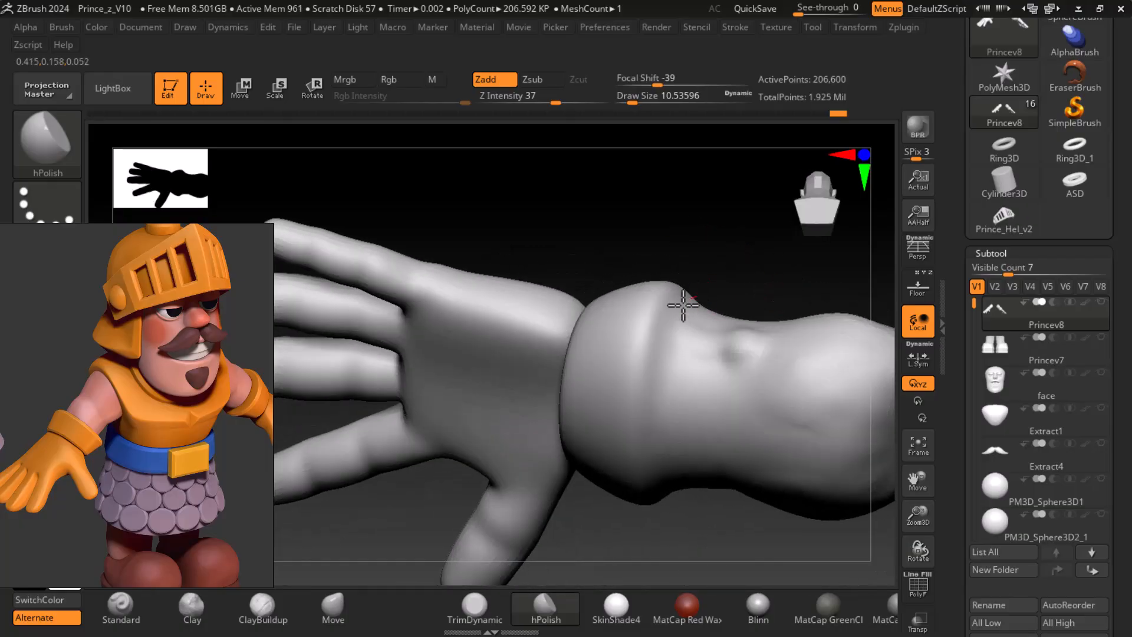
- Polish the cuff's ridge around the back of the wrist and compare both arms from the front
left_click_drag(774, 525, 597, 321)
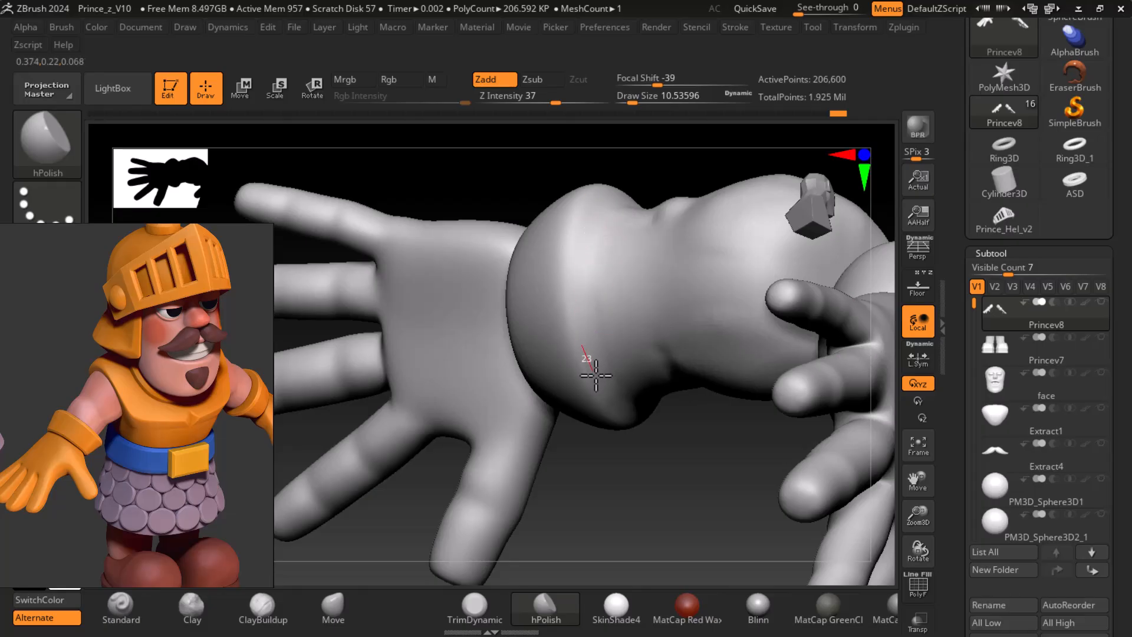
left_click_drag(663, 422, 561, 387)
left_click_drag(566, 506, 736, 449, "shift")
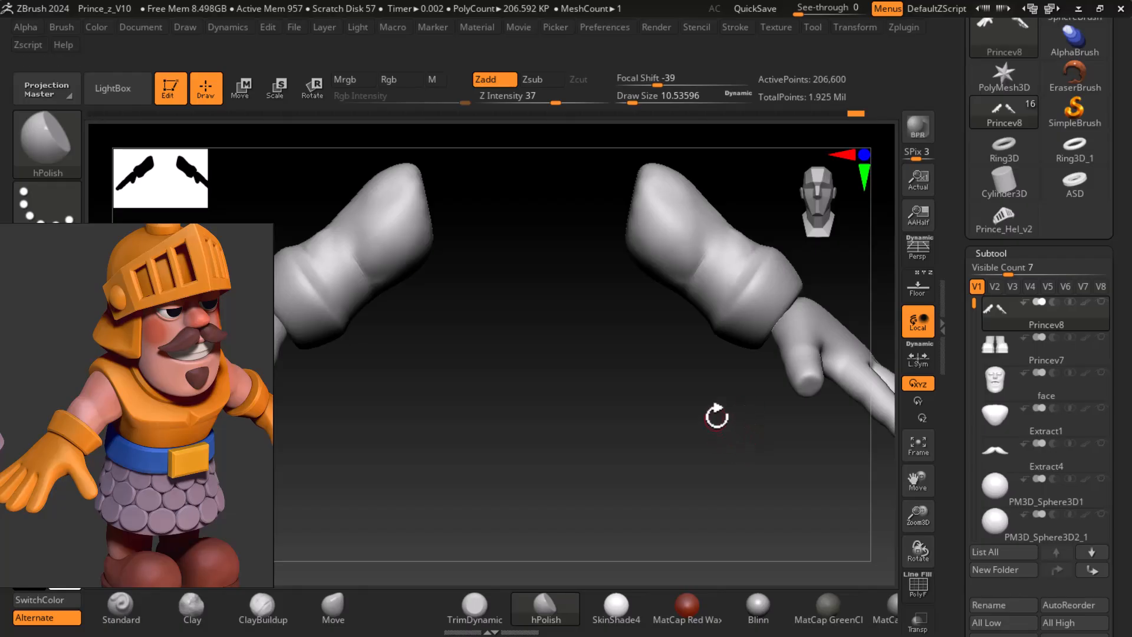
- Reduce the hPolish Draw Size to 5, refine the cuff's front edge, and subdivide the arms mesh once more
mouse_move(724, 439)
left_mouse_down()
mouse_move(708, 472)
mouse_move(741, 470)
mouse_move(753, 488)
mouse_move(730, 475)
mouse_move(741, 503)
mouse_move(696, 489)
left_mouse_up()
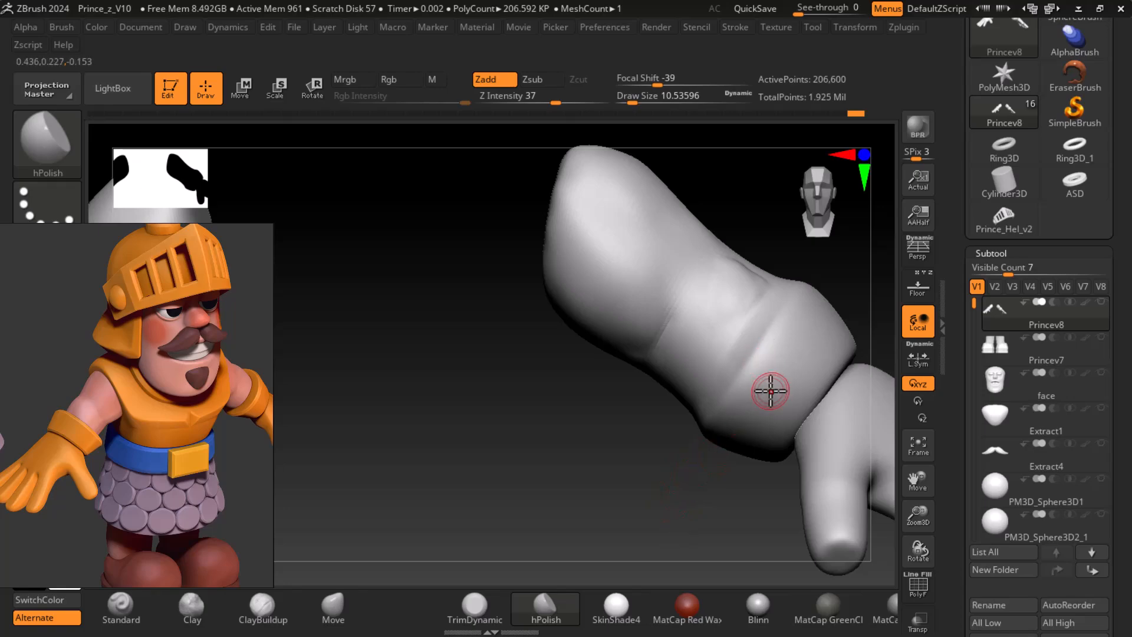
mouse_move(709, 477)
left_mouse_down()
mouse_move(720, 410)
mouse_move(720, 494)
mouse_move(632, 450)
mouse_move(832, 308)
left_mouse_up()
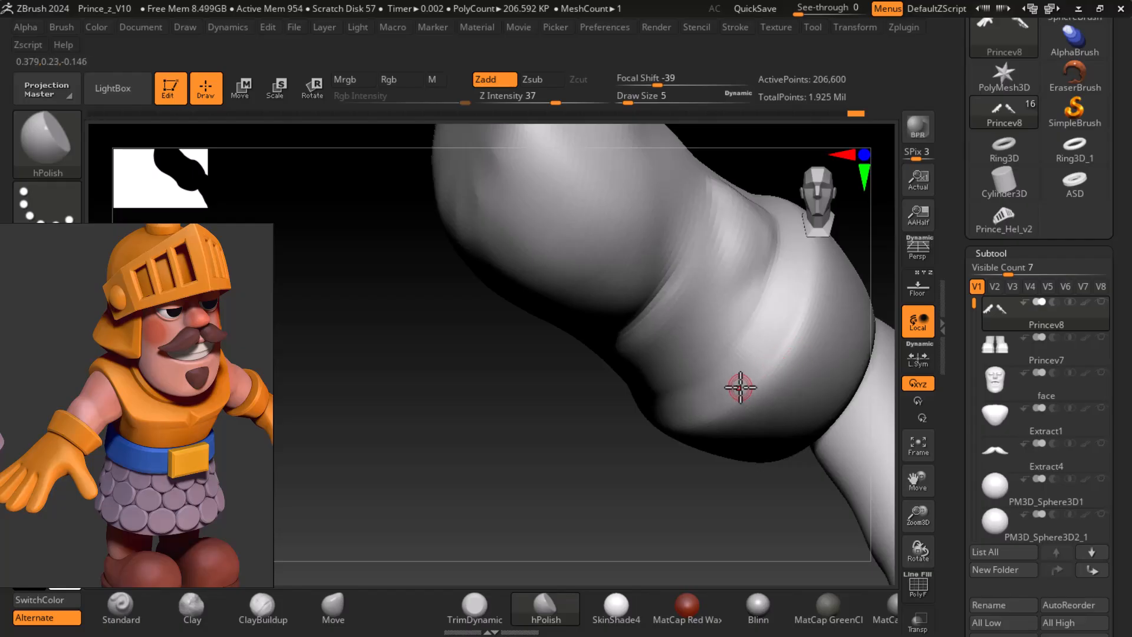
key("ctrl")
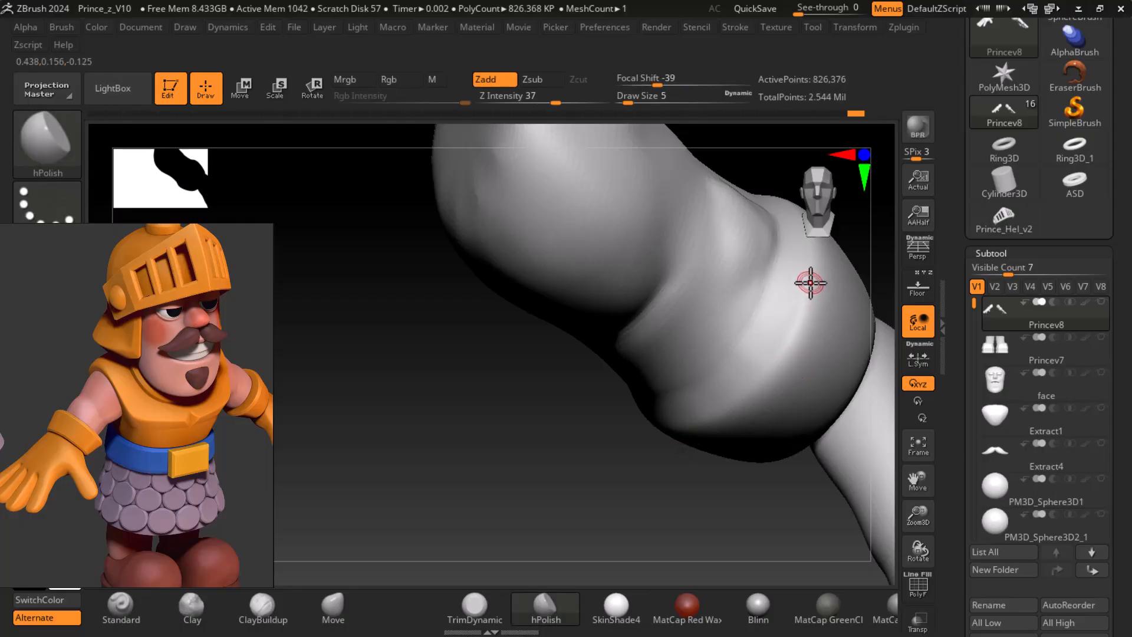
- Change the display material to BasicMaterial2
left_click_drag(740, 489, 699, 534)
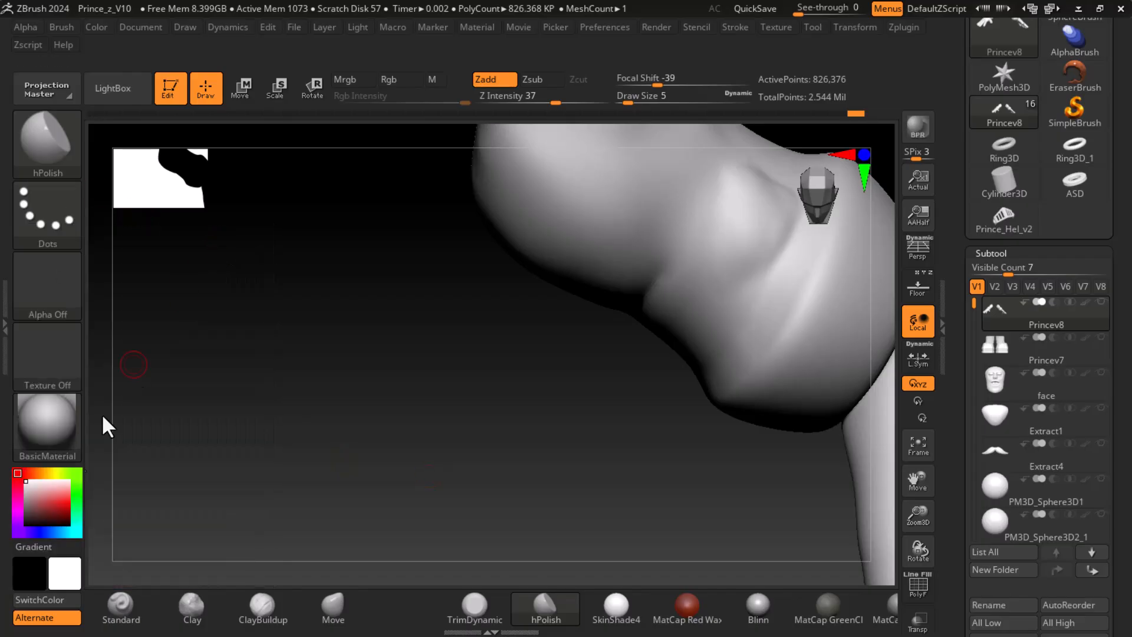
left_click(52, 436)
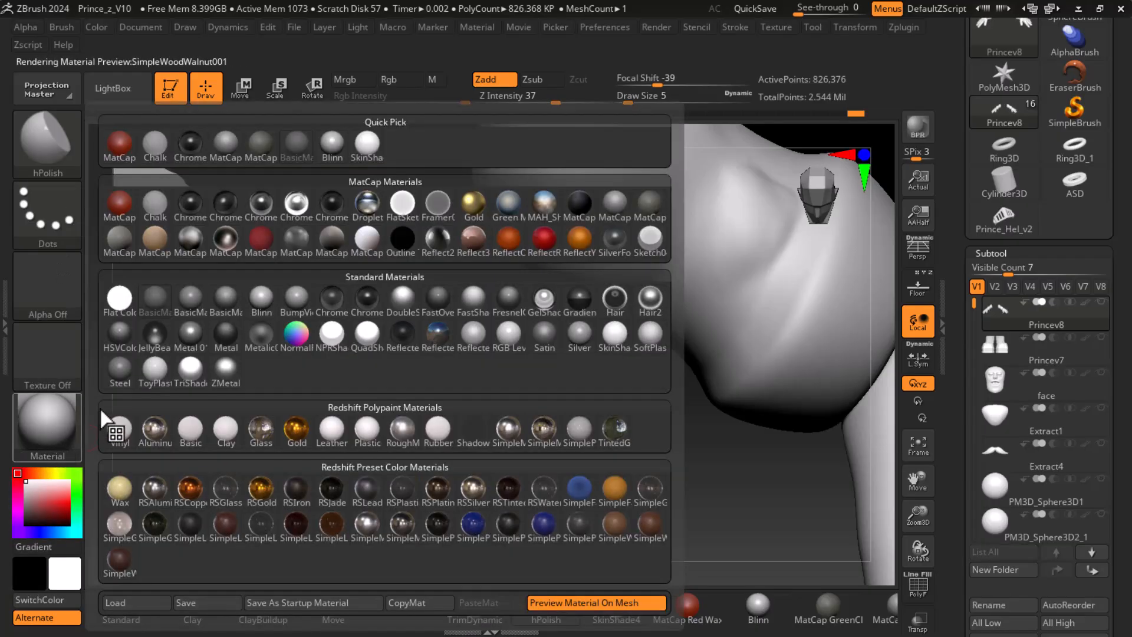
left_click(194, 304)
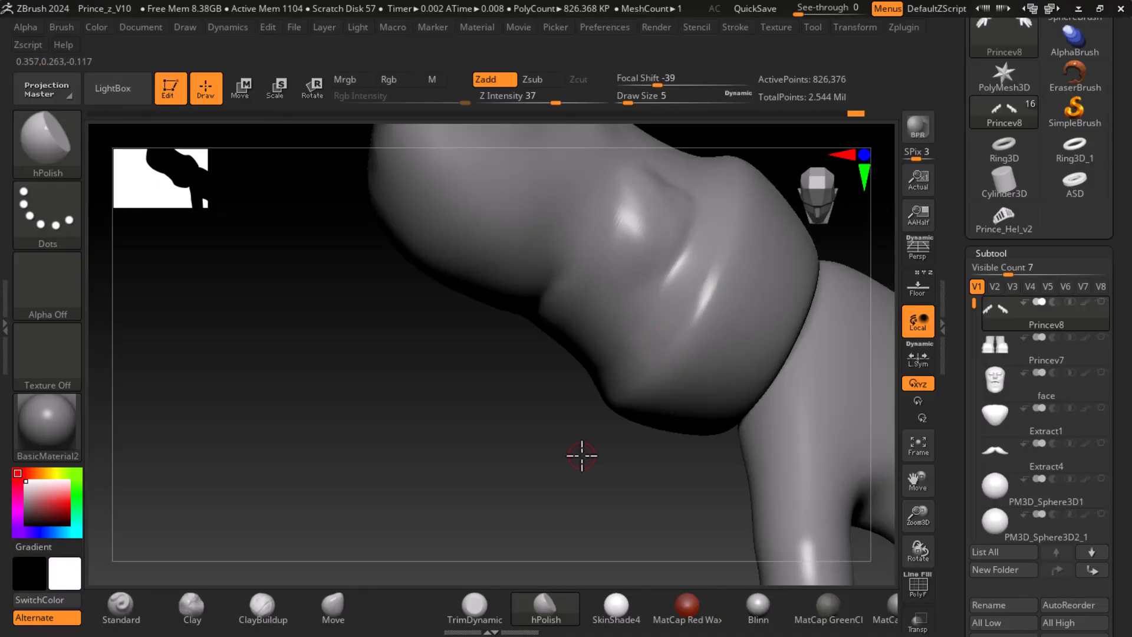
- Define the cuff's ridge along its front and inner side with fine hPolish strokes
left_click_drag(734, 447, 670, 488)
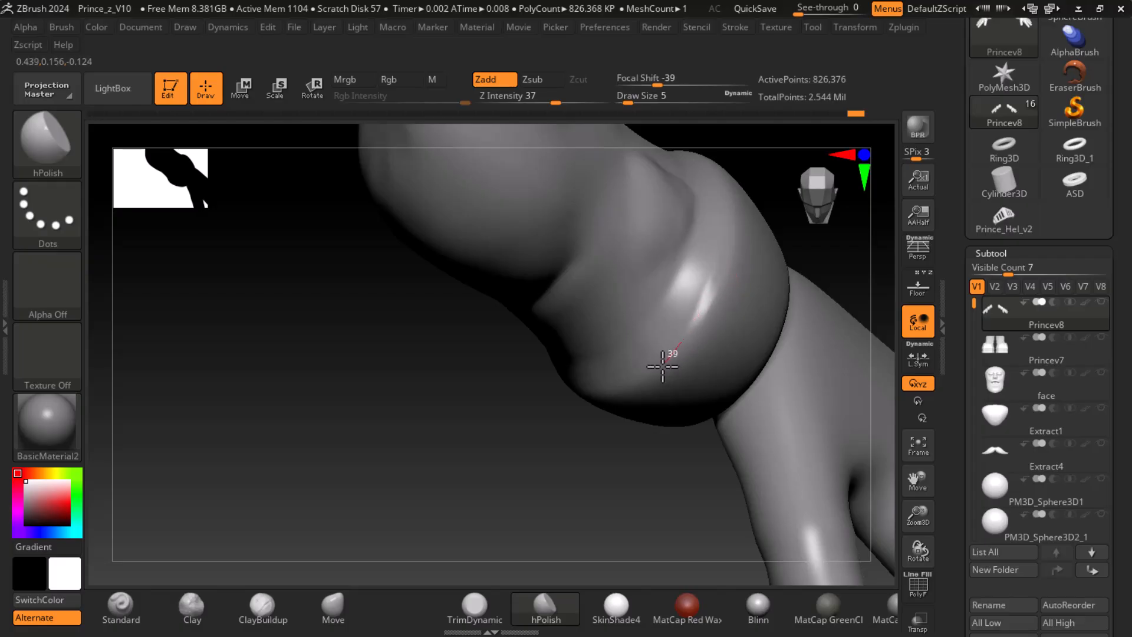
mouse_move(615, 396)
left_mouse_down()
mouse_move(632, 485)
mouse_move(707, 404)
mouse_move(849, 309)
mouse_move(824, 324)
left_mouse_up()
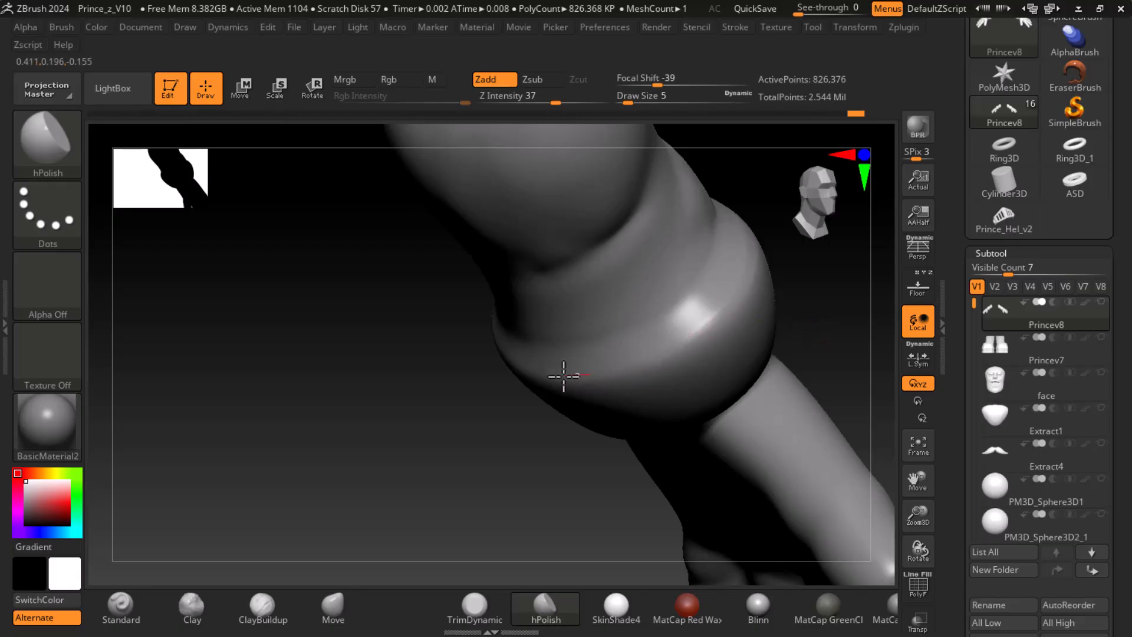
mouse_move(533, 490)
left_mouse_down()
mouse_move(506, 513)
mouse_move(551, 458)
mouse_move(512, 491)
mouse_move(812, 346)
mouse_move(783, 354)
mouse_move(736, 335)
left_mouse_up()
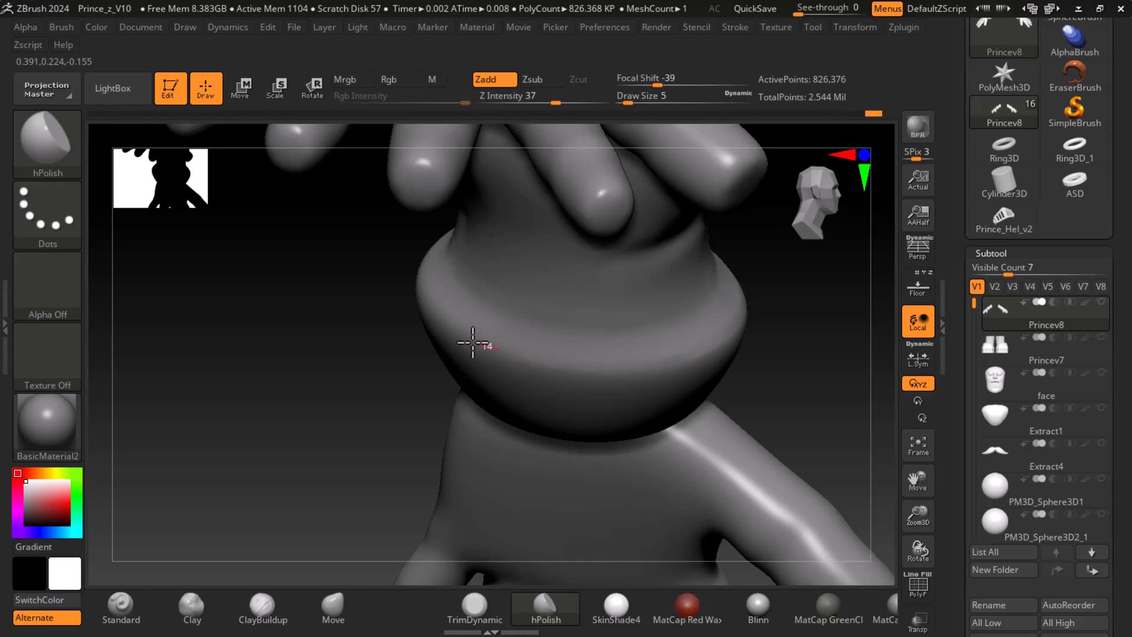
mouse_move(422, 284)
left_mouse_down()
mouse_move(379, 430)
mouse_move(745, 417)
mouse_move(804, 394)
mouse_move(518, 280)
left_mouse_up()
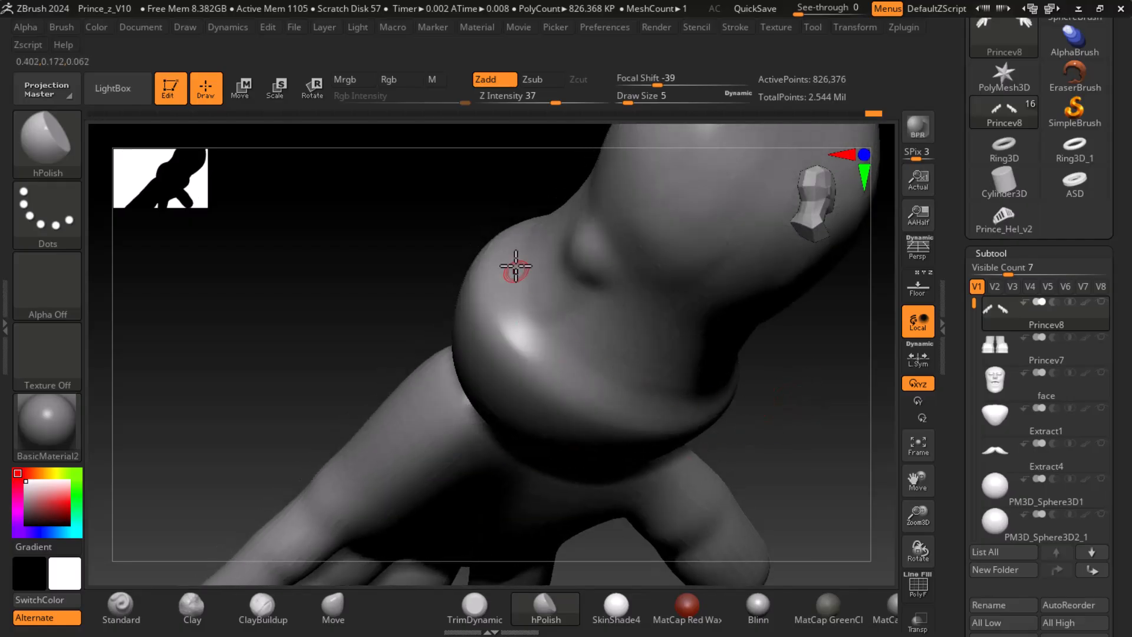
- Sharpen the cuff's ridge around the back and remaining sides of the wrist with fine hPolish strokes
mouse_move(506, 235)
left_mouse_down()
mouse_move(397, 321)
mouse_move(490, 288)
left_mouse_up()
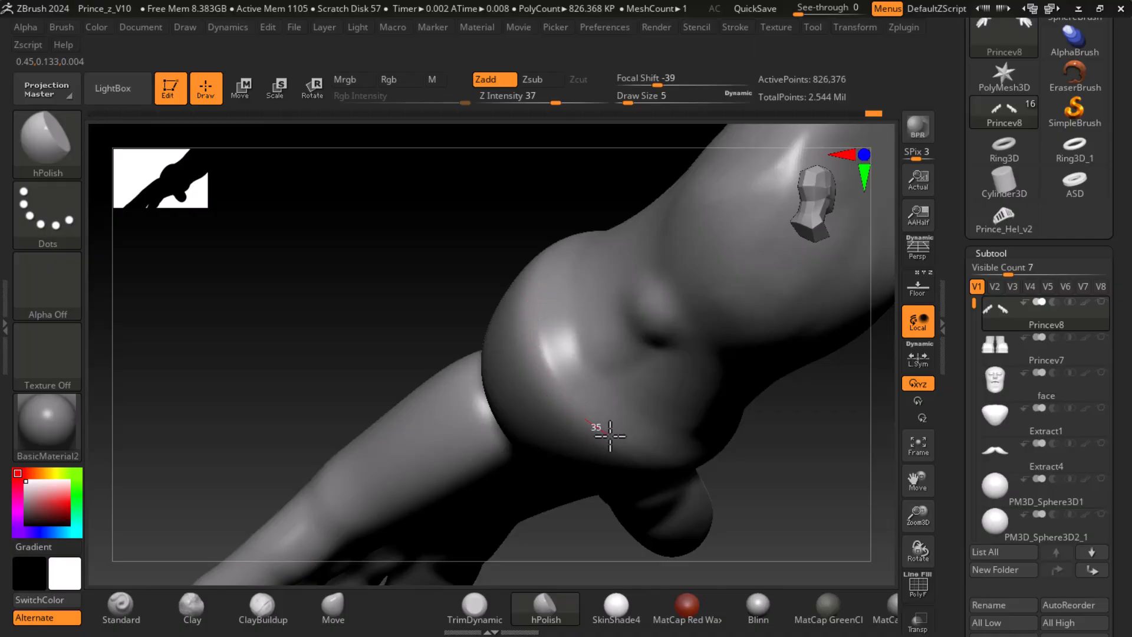
mouse_move(652, 456)
left_mouse_down()
mouse_move(822, 430)
mouse_move(824, 528)
left_mouse_up()
mouse_move(700, 388)
left_mouse_down()
mouse_move(807, 488)
mouse_move(670, 333)
left_mouse_up()
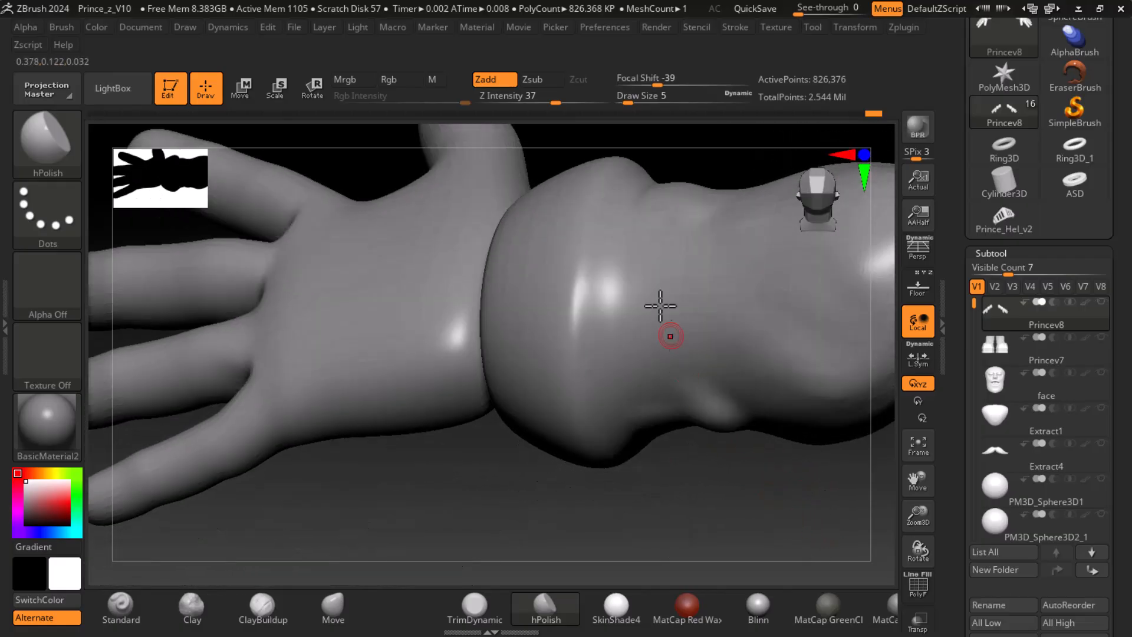
left_click_drag(614, 168, 600, 194)
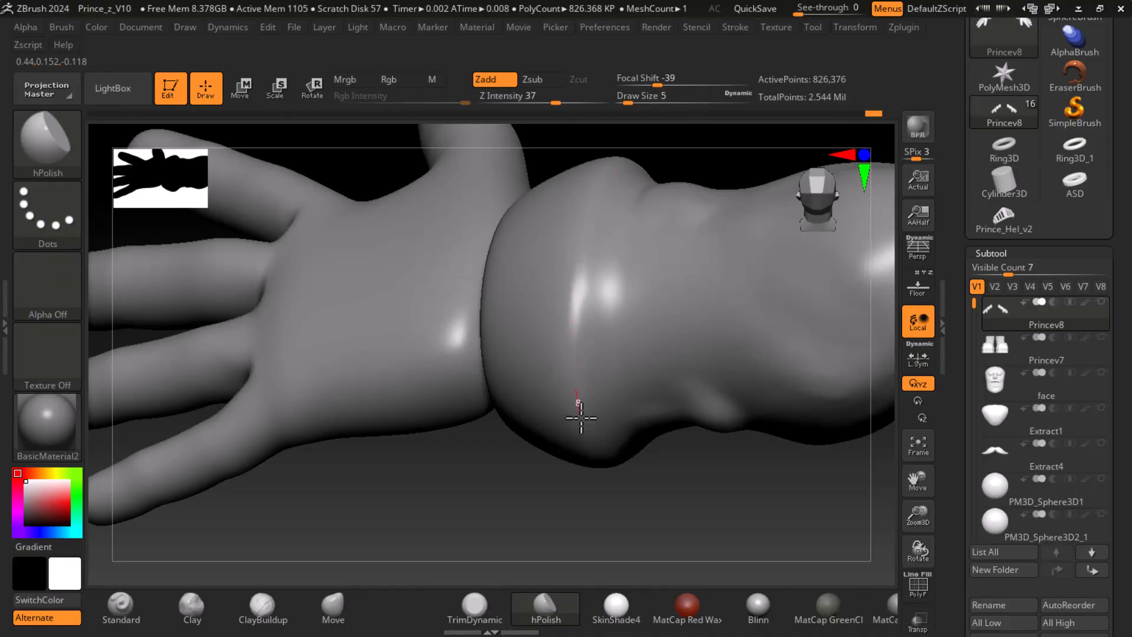
mouse_move(637, 488)
left_mouse_down()
mouse_move(733, 440)
mouse_move(682, 445)
mouse_move(644, 518)
mouse_move(712, 518)
mouse_move(766, 468)
mouse_move(811, 497)
mouse_move(789, 460)
left_mouse_up()
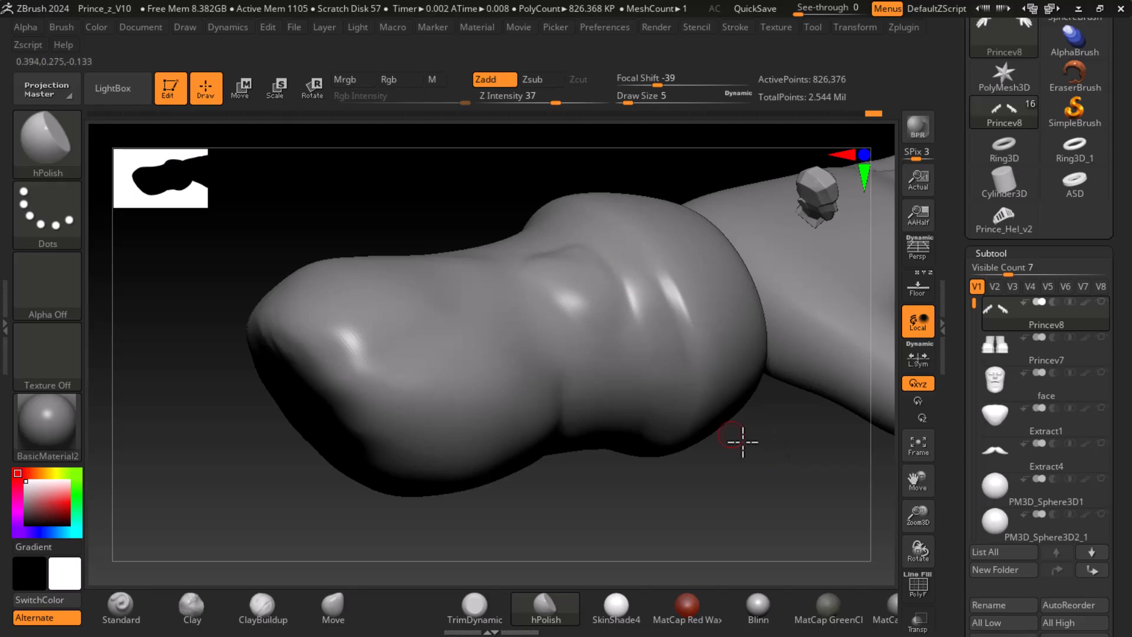
left_click_drag(713, 413, 740, 404)
mouse_move(826, 448)
left_mouse_down()
mouse_move(837, 483)
mouse_move(818, 483)
mouse_move(794, 417)
left_mouse_up()
key("shift")
left_click_drag(723, 228, 784, 279, "shift")
mouse_move(805, 320)
left_mouse_down()
mouse_move(804, 308)
mouse_move(470, 480)
left_mouse_up()
- Set the display material to Blinn
left_click(47, 424)
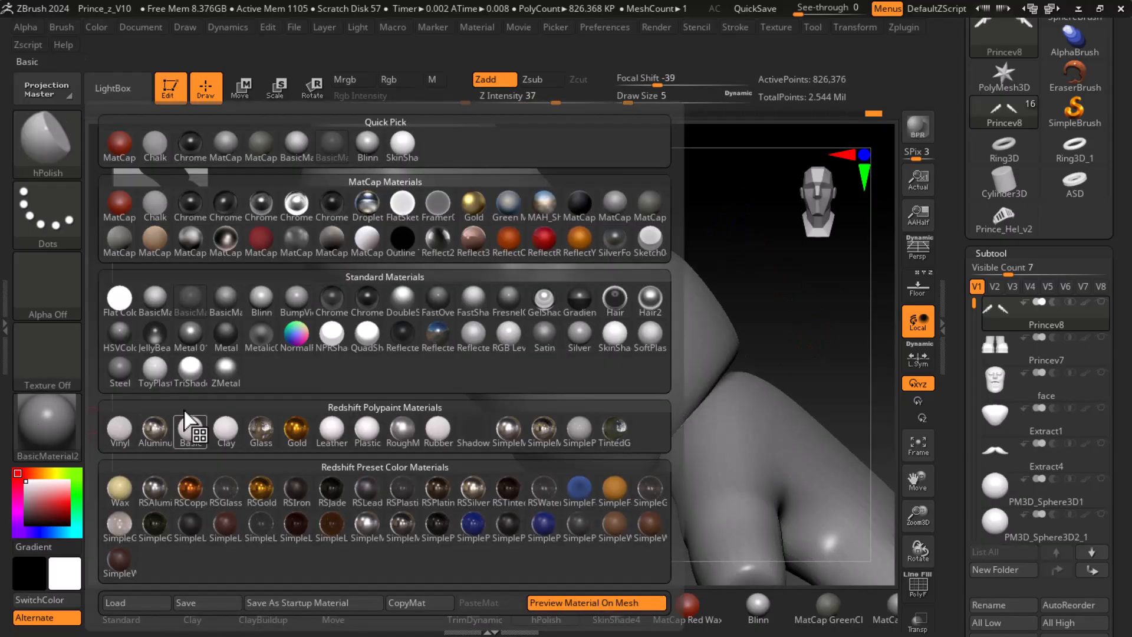
left_click(230, 302)
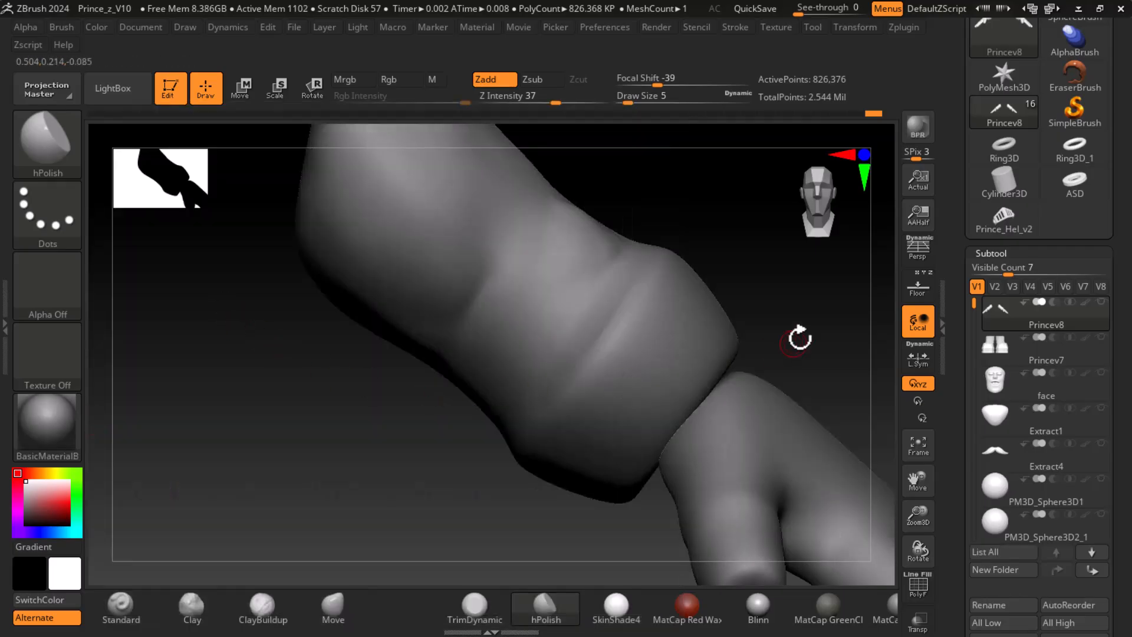
left_click(46, 434)
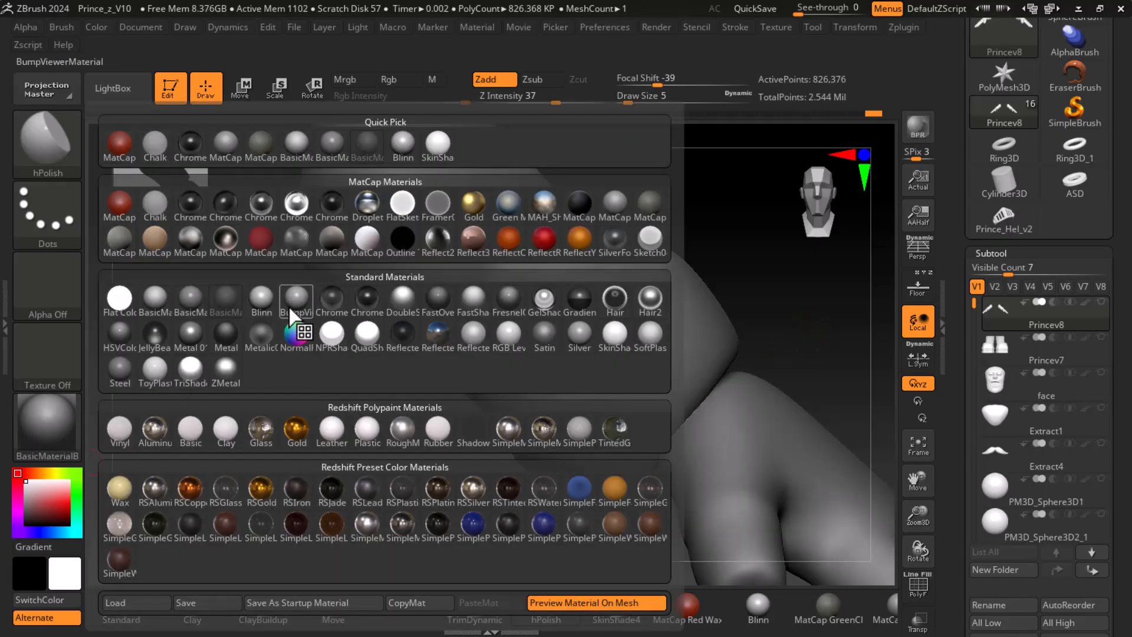
left_click(267, 308)
mouse_move(826, 319)
left_mouse_down()
mouse_move(855, 303)
mouse_move(804, 316)
mouse_move(812, 371)
left_mouse_up()
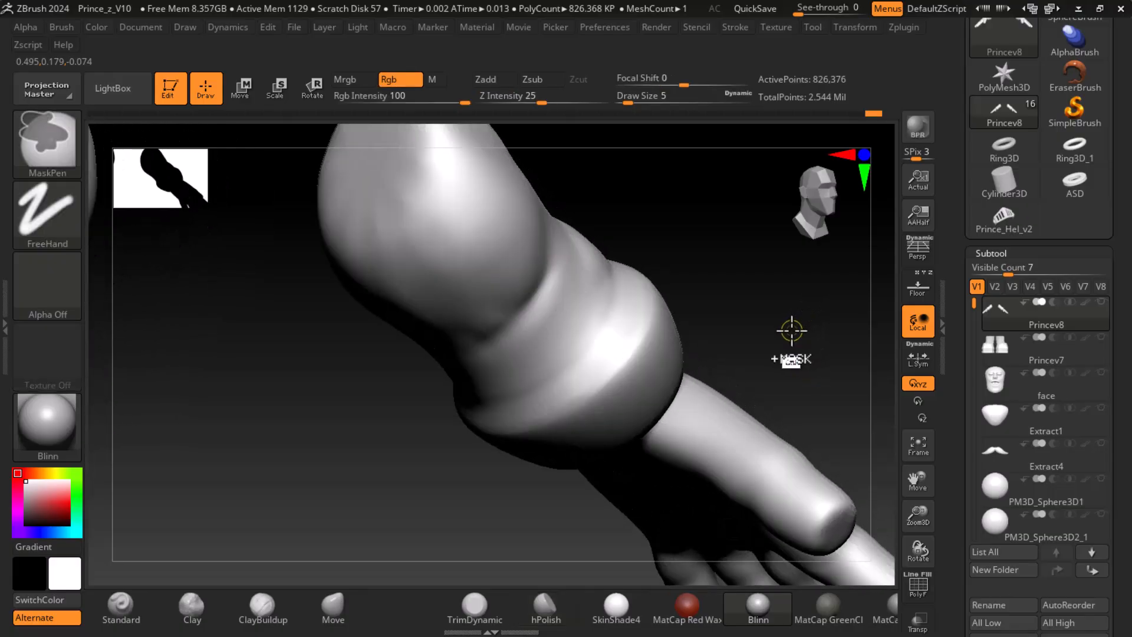
- Subdivide the arms mesh once more and polish the cuff's ridge along its outer side
key("ctrl+d")
mouse_move(795, 315)
left_mouse_down()
mouse_move(766, 380)
mouse_move(807, 325)
mouse_move(801, 336)
mouse_move(824, 331)
mouse_move(751, 417)
left_mouse_up()
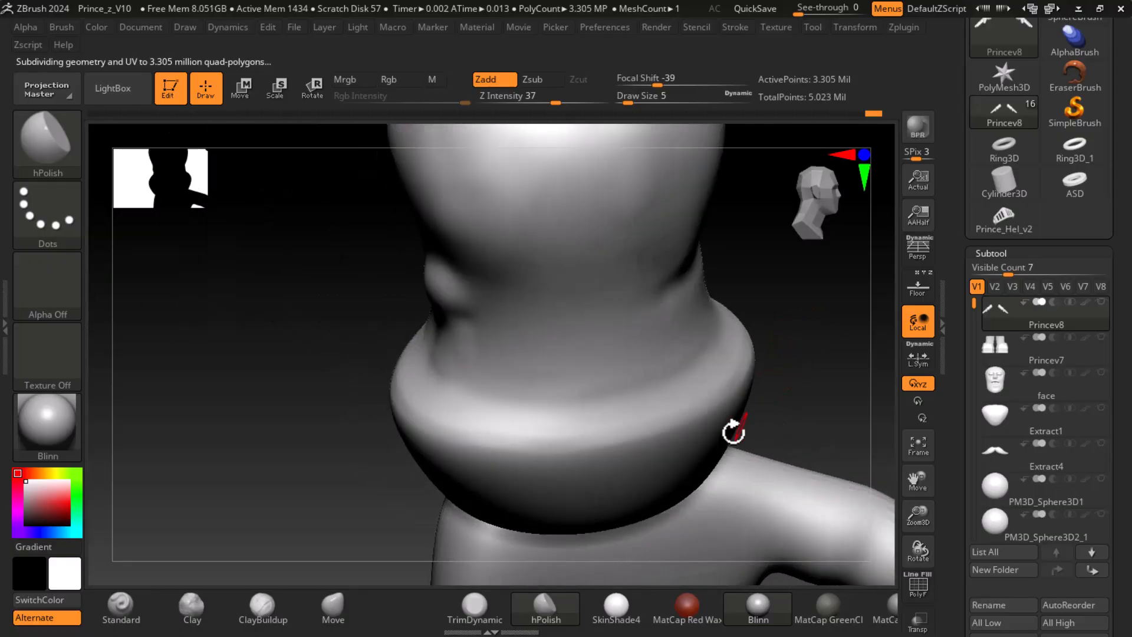
left_click_drag(516, 439, 571, 438)
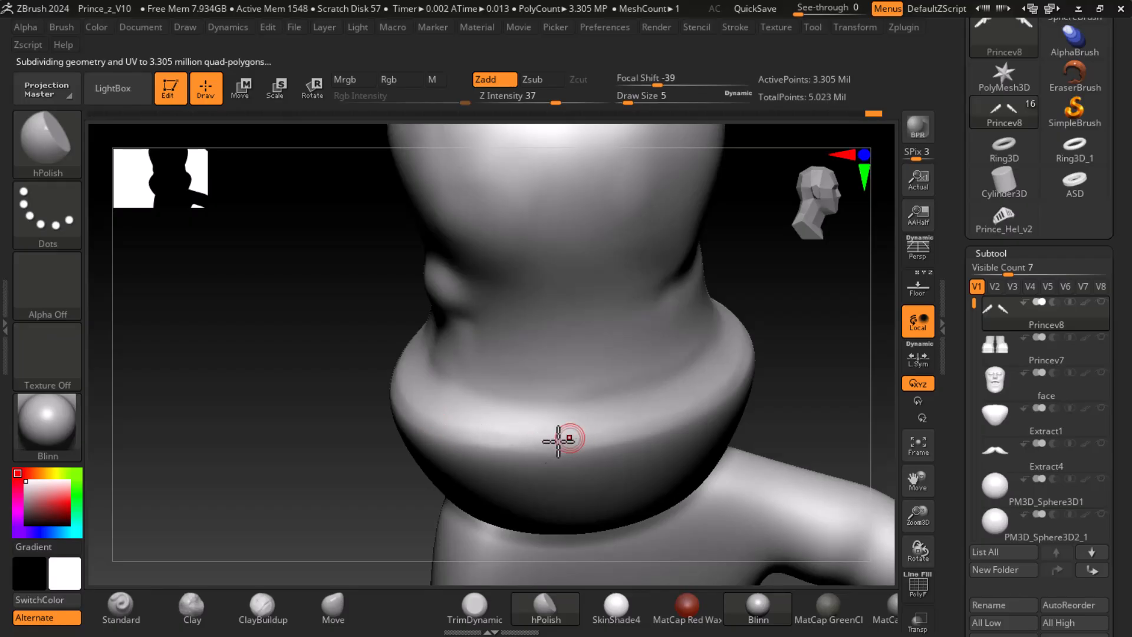
mouse_move(472, 433)
left_mouse_down()
mouse_move(577, 440)
mouse_move(660, 424)
left_mouse_up()
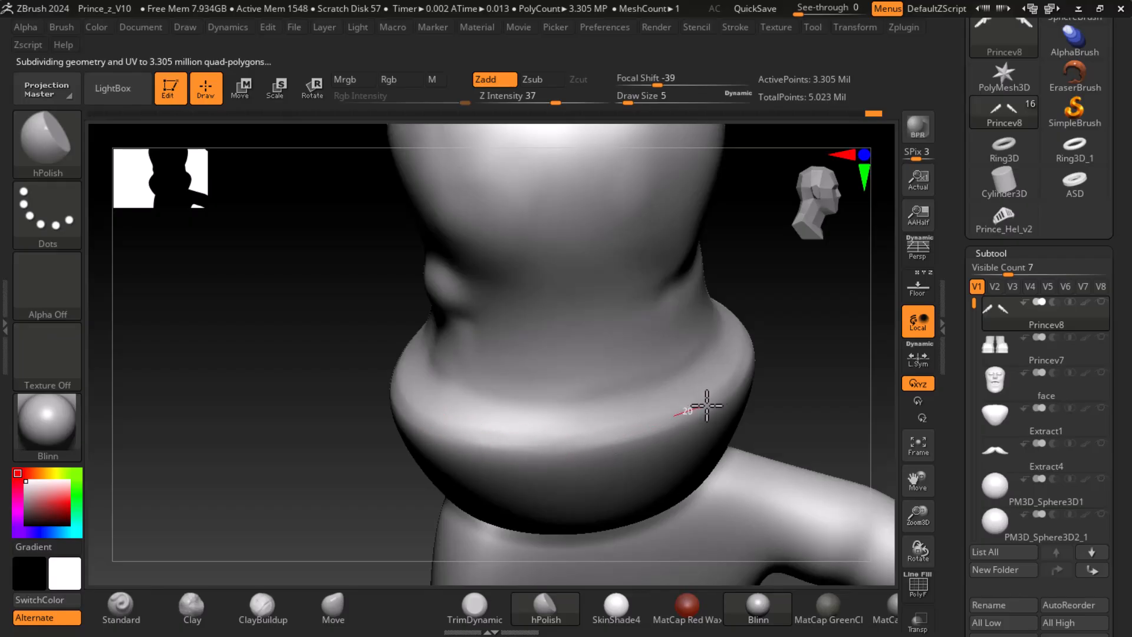
left_click_drag(742, 380, 751, 358)
- Continue polishing the cuff's ridge around the back of the wrist with hPolish strokes
left_click_drag(747, 317, 802, 377)
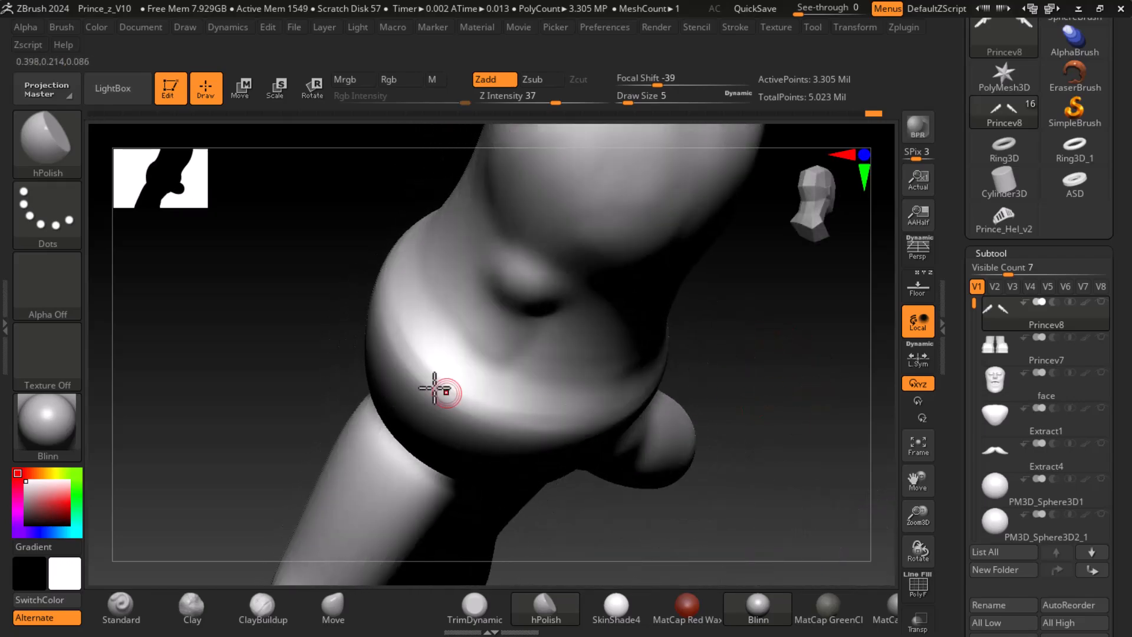
left_click_drag(288, 352, 308, 374, "shift")
left_click_drag(359, 194, 362, 216)
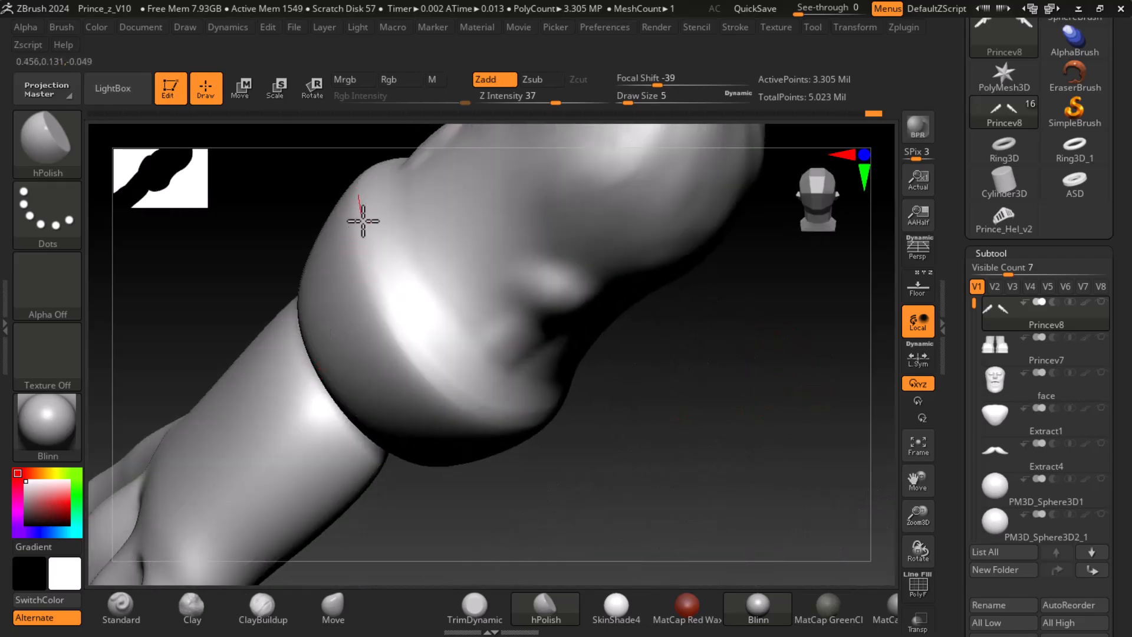
left_click_drag(382, 307, 435, 378)
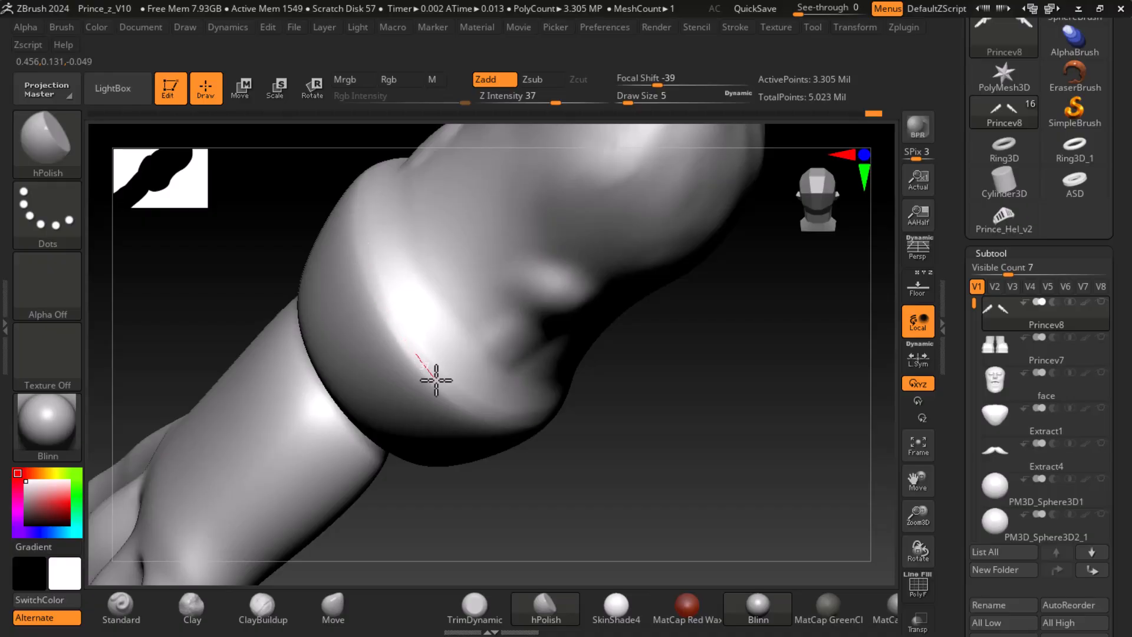
left_click_drag(544, 419, 559, 408)
mouse_move(752, 432)
left_mouse_down()
mouse_move(720, 425)
mouse_move(694, 437)
left_mouse_up()
left_click_drag(417, 407, 485, 411)
mouse_move(799, 430)
left_mouse_down()
mouse_move(786, 462)
mouse_move(756, 458)
mouse_move(860, 607)
mouse_move(826, 347)
mouse_move(791, 379)
mouse_move(759, 316)
mouse_move(768, 374)
left_mouse_up()
- Show the knight reference image over the canvas and select the DamStandard brush
key("super")
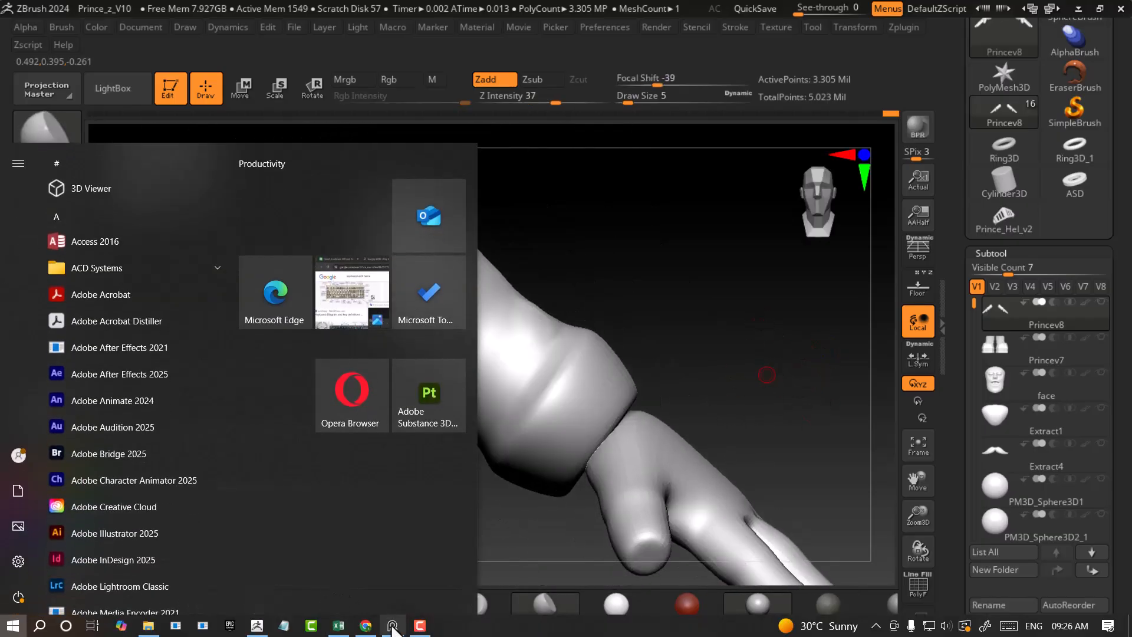
left_click(392, 625)
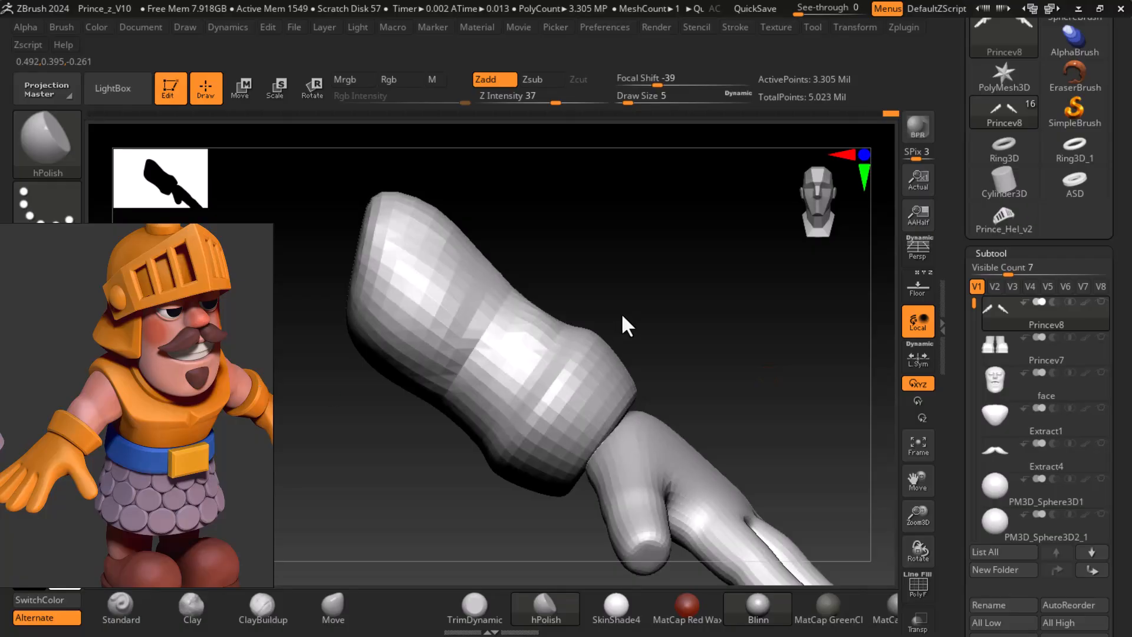
left_click(46, 136)
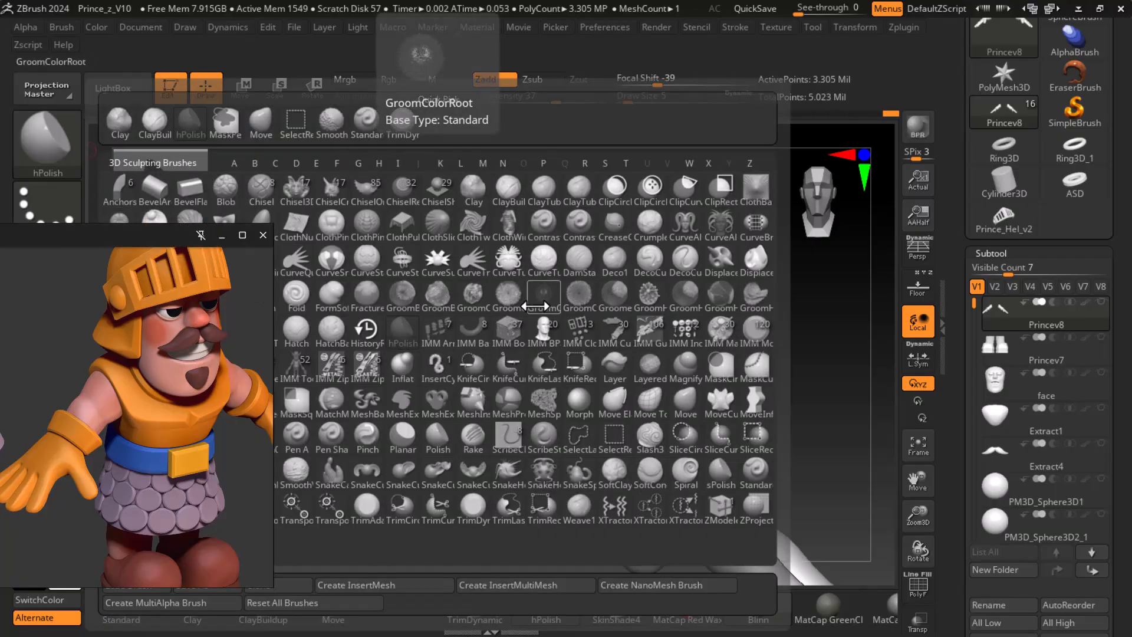
key("d")
left_click(589, 263)
key("d")
- Try to carve a DamStandard groove above the cuff's ridge and check the mesh density with the polygon wireframe
mouse_move(777, 381)
left_mouse_down()
mouse_move(789, 392)
mouse_move(782, 378)
left_mouse_up()
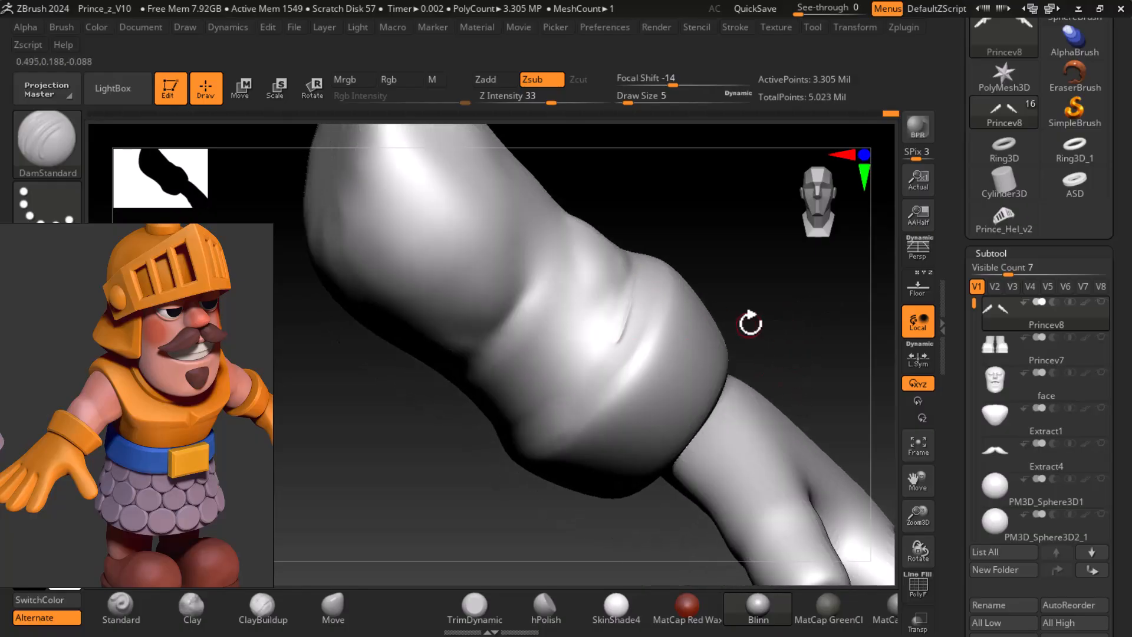
mouse_move(759, 321)
left_mouse_down()
mouse_move(771, 303)
mouse_move(765, 329)
left_mouse_up()
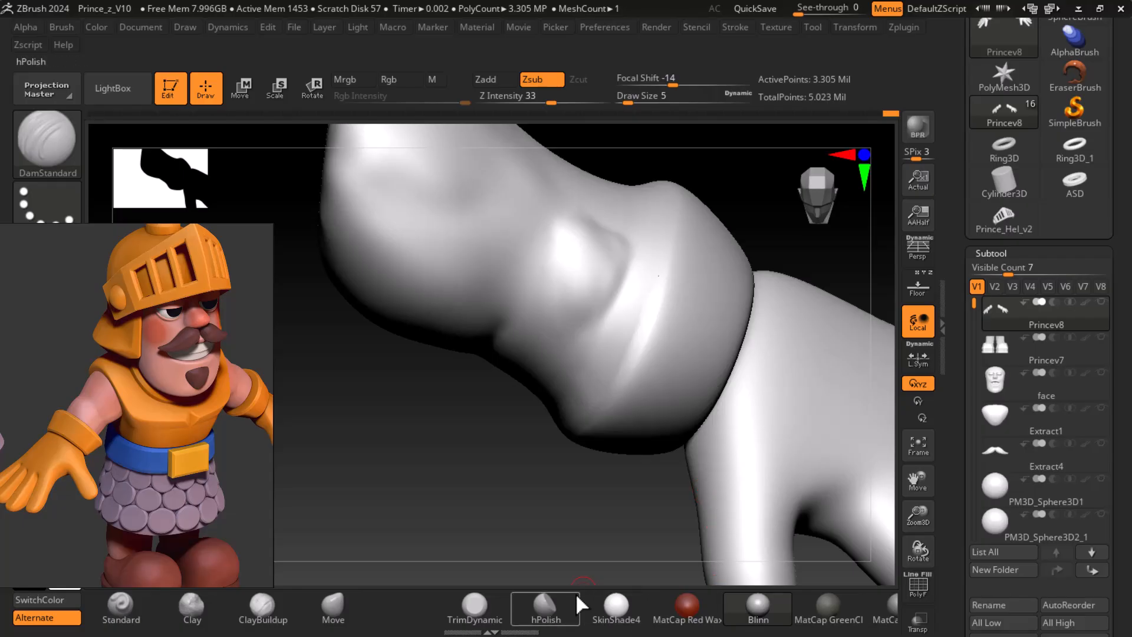
mouse_move(499, 480)
left_mouse_down()
mouse_move(496, 405)
mouse_move(466, 473)
left_mouse_up()
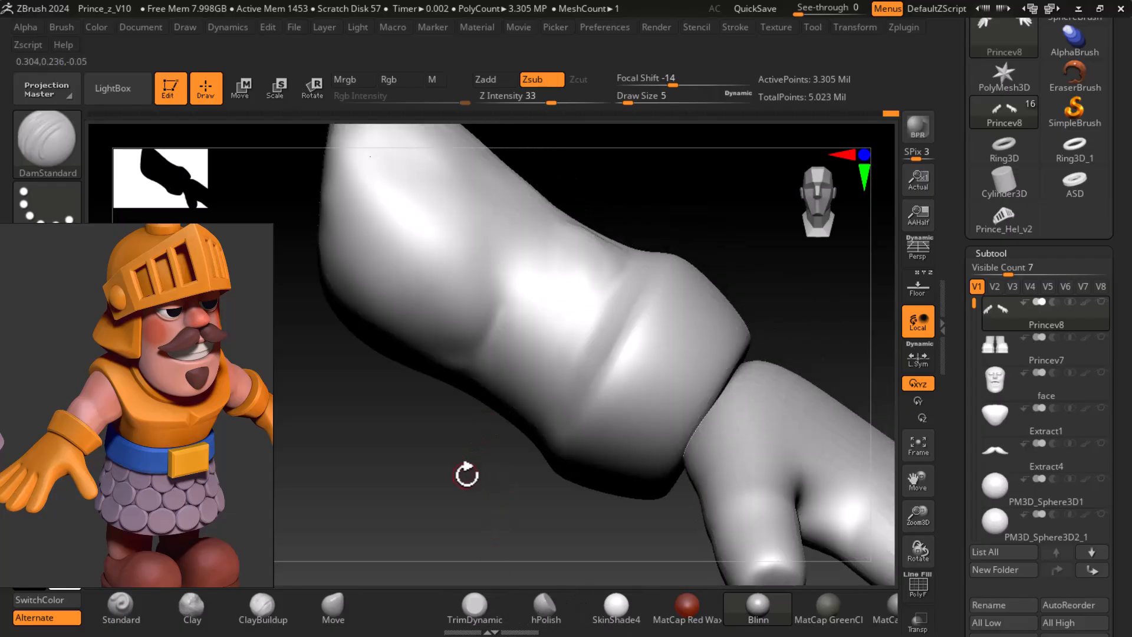
key("shift")
key("shift+f")
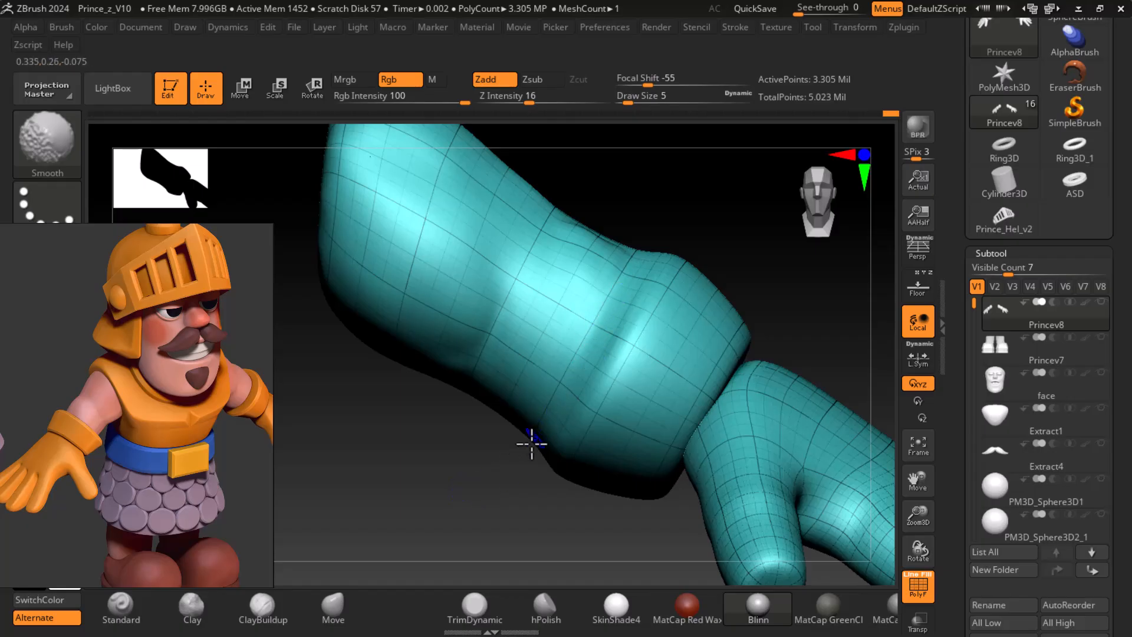
key("shift+f")
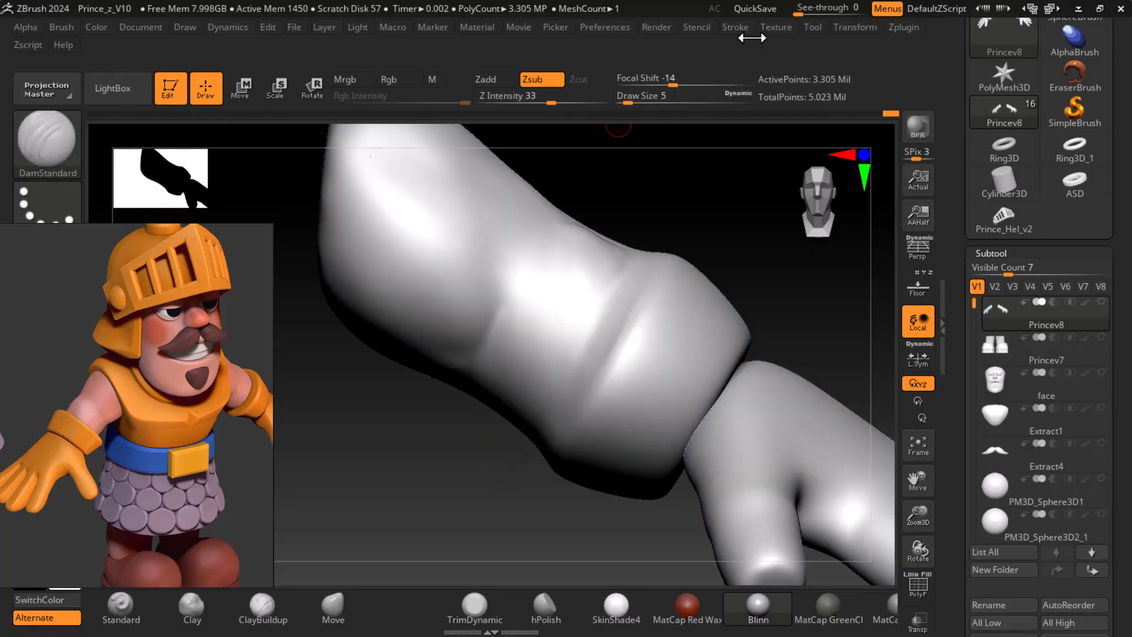
- Set the brush's LazyRadius to 20 and carve a groove above the ridge along the cuff's front
left_click(737, 29)
left_click(735, 28)
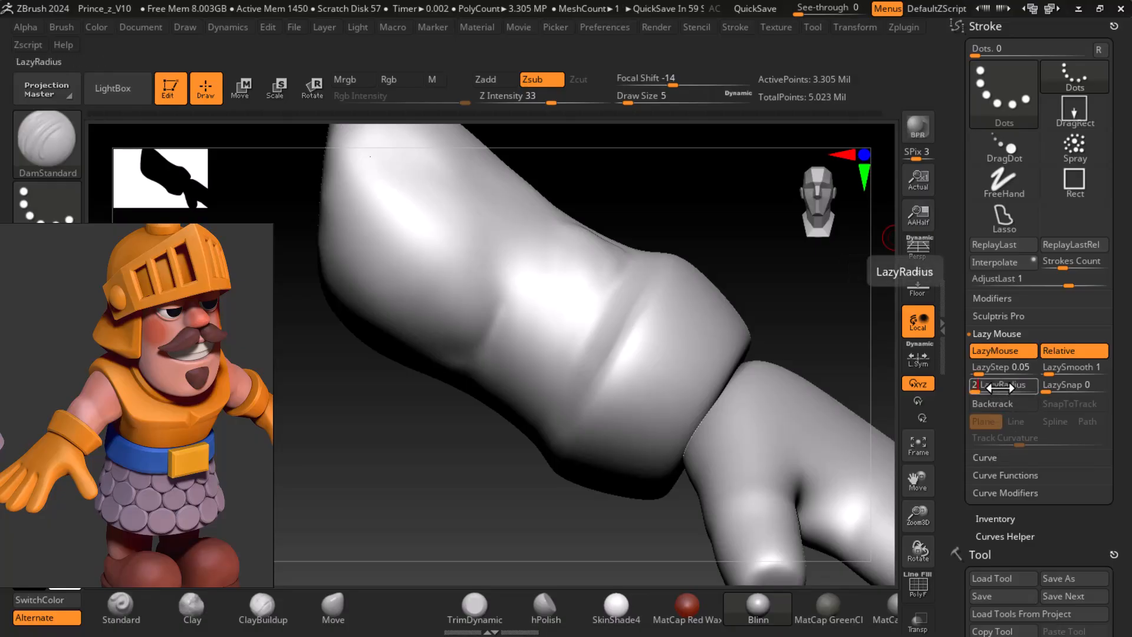
left_click_drag(752, 309, 758, 307)
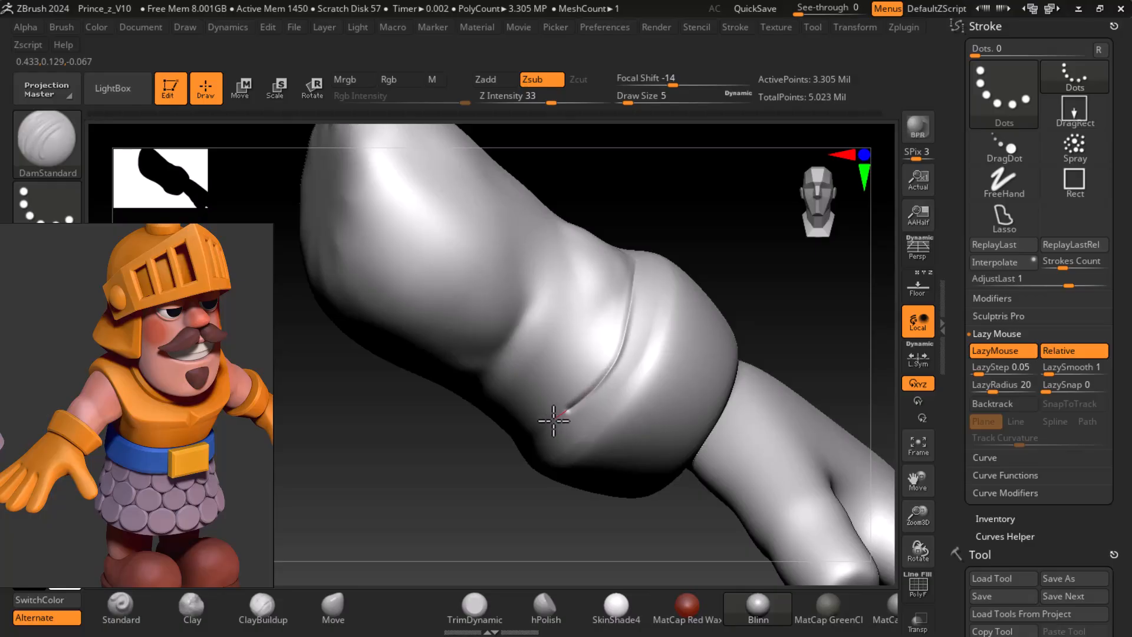
- Extend the DamStandard groove above the ridge around the cuff's outer side and back to encircle the wrist
left_click_drag(480, 485, 798, 368)
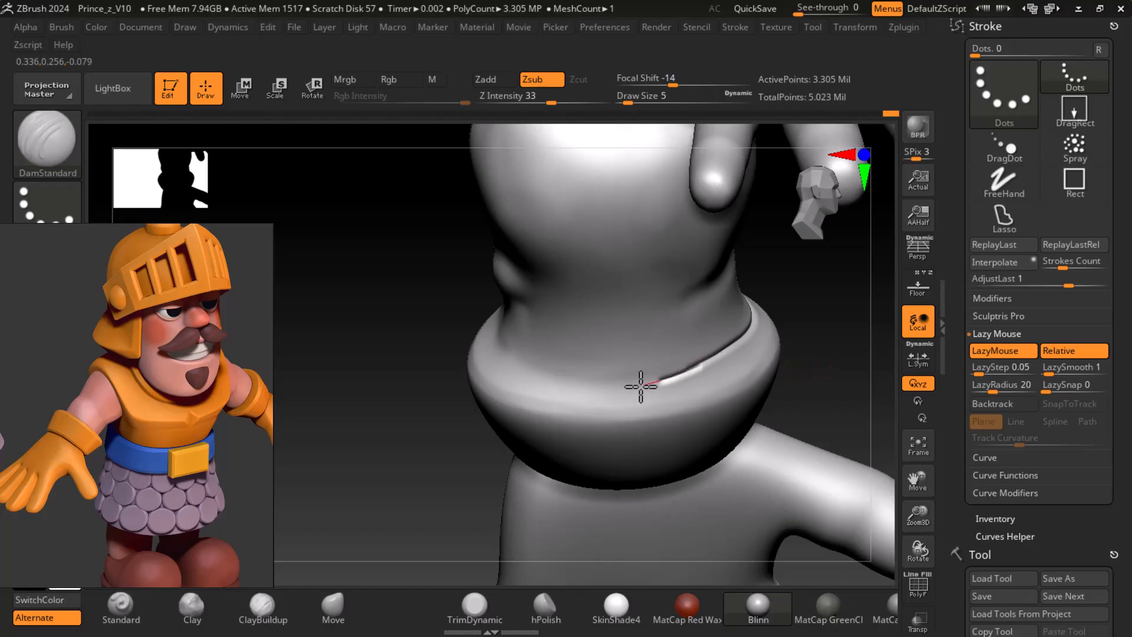
left_click_drag(591, 385, 549, 379)
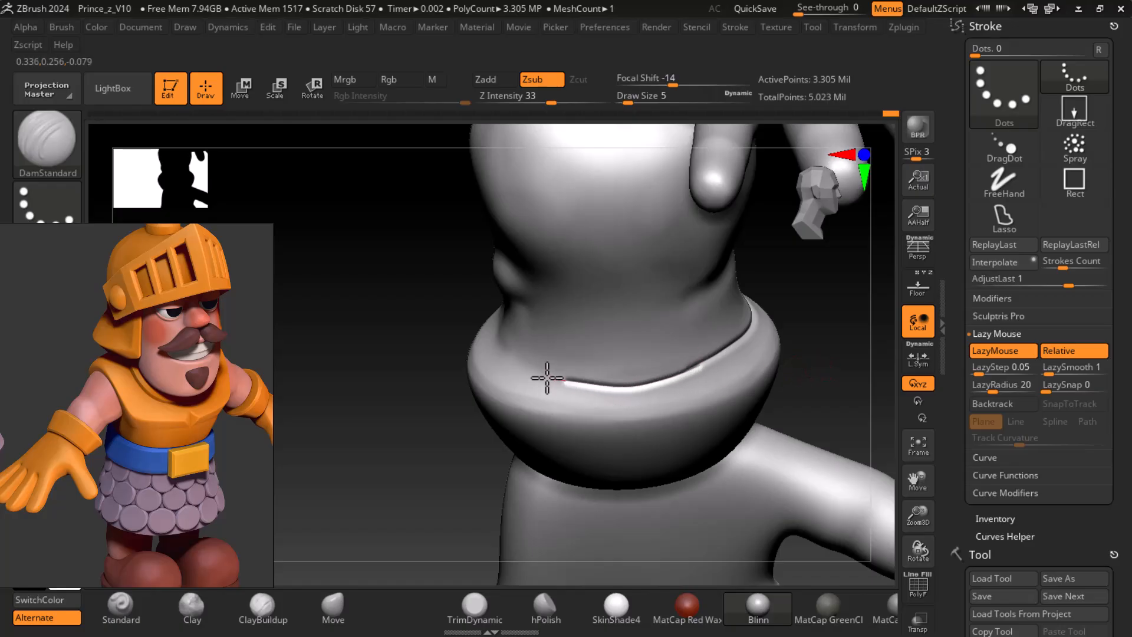
left_click_drag(504, 346, 501, 346)
mouse_move(779, 407)
left_mouse_down()
mouse_move(839, 399)
mouse_move(832, 422)
mouse_move(849, 466)
mouse_move(849, 520)
mouse_move(829, 527)
mouse_move(816, 493)
left_mouse_up()
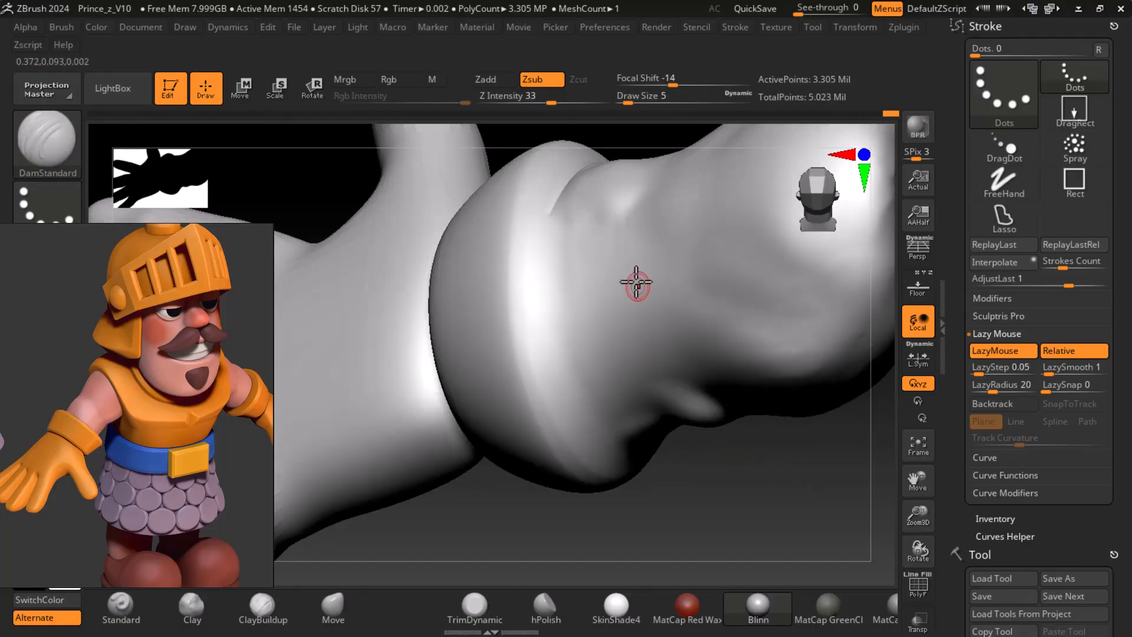
left_click_drag(557, 204, 552, 216)
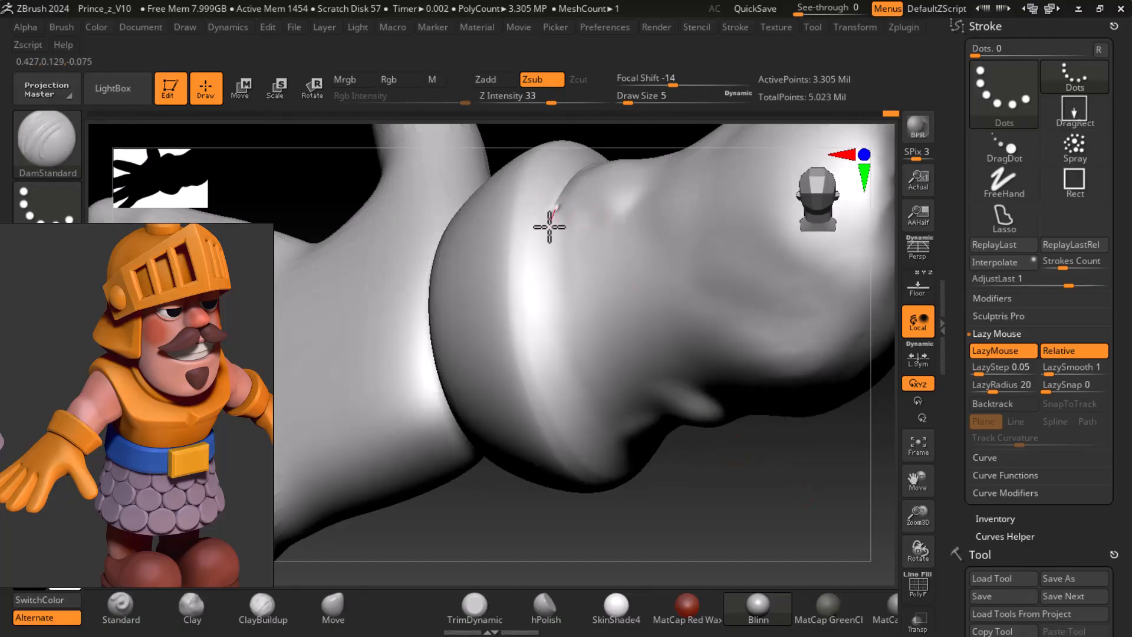
left_click_drag(558, 336, 585, 411)
left_click_drag(638, 448, 651, 447)
left_click_drag(740, 492, 684, 408)
mouse_move(516, 357)
left_mouse_down()
mouse_move(601, 374)
mouse_move(696, 351)
left_mouse_up()
left_click_drag(747, 309, 741, 317)
- Smooth the rough joins of the groove along the cuff's outer side
mouse_move(837, 375)
left_mouse_down()
mouse_move(798, 338)
mouse_move(752, 321)
left_mouse_up()
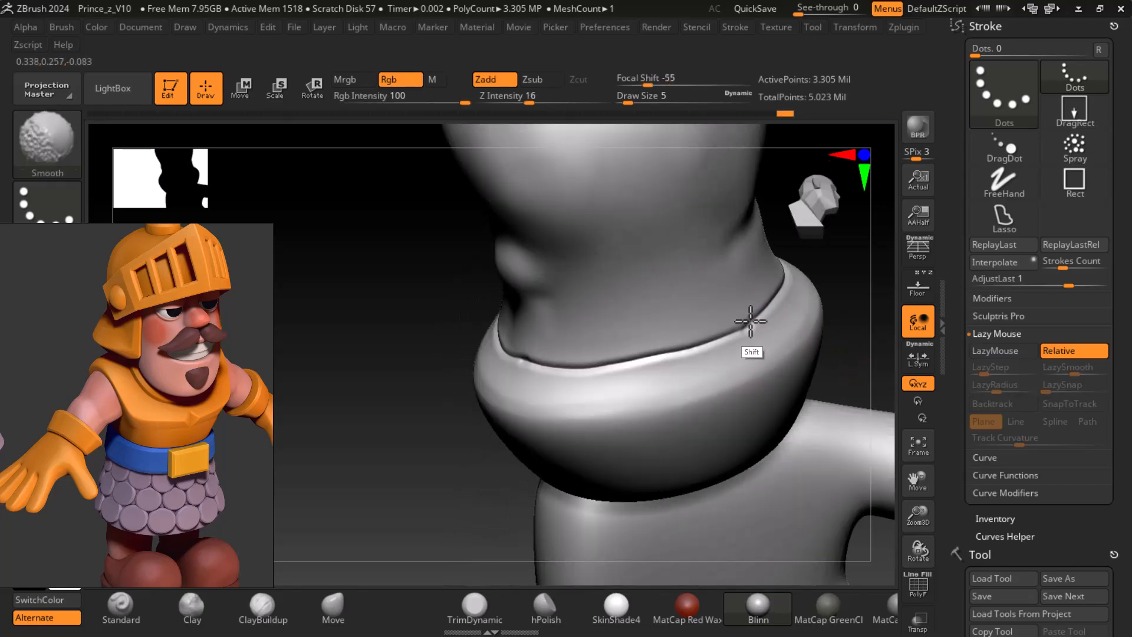
mouse_move(506, 356)
left_mouse_down("shift")
mouse_move(504, 367)
mouse_move(536, 358)
left_mouse_up("shift")
left_click_drag(792, 333, 730, 346, "shift")
left_click_drag(460, 464, 408, 487)
mouse_move(642, 377)
left_mouse_down("shift")
mouse_move(672, 364)
mouse_move(638, 382)
left_mouse_up("shift")
mouse_move(407, 484)
left_mouse_down()
mouse_move(582, 454)
mouse_move(590, 424)
left_mouse_up()
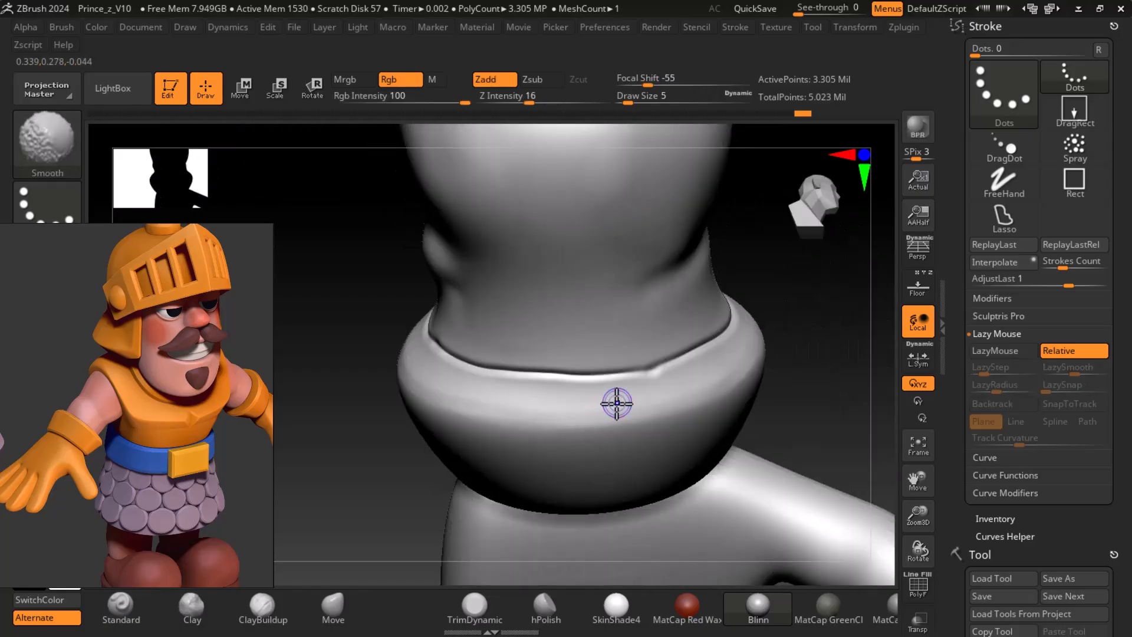
- Drop the arms mesh one subdivision level and smooth the groove's uneven spots around the cuff
key("shift+d")
mouse_move(677, 371)
left_mouse_down("shift")
mouse_move(541, 387)
mouse_move(647, 379)
mouse_move(430, 353)
mouse_move(435, 338)
mouse_move(710, 342)
mouse_move(697, 345)
left_mouse_up("shift")
mouse_move(813, 345)
left_mouse_down()
mouse_move(708, 349)
mouse_move(688, 313)
left_mouse_up()
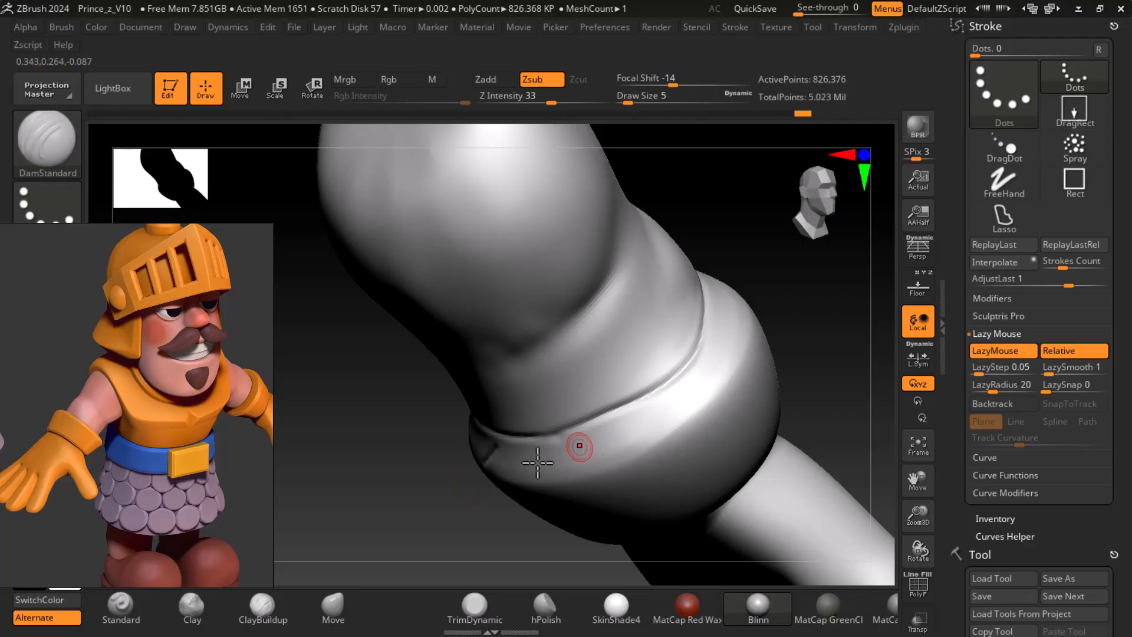
mouse_move(412, 462)
left_mouse_down()
mouse_move(403, 488)
mouse_move(609, 389)
left_mouse_up()
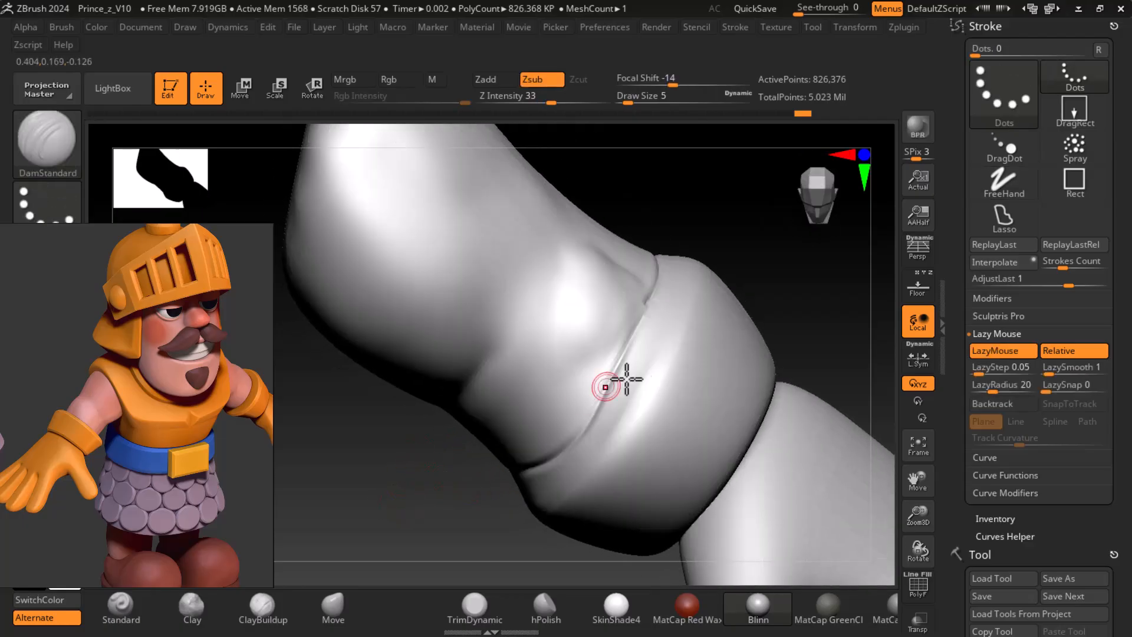
key("shift")
mouse_move(648, 301)
right_mouse_down("shift")
mouse_move(776, 309)
mouse_move(661, 284)
right_mouse_up("shift")
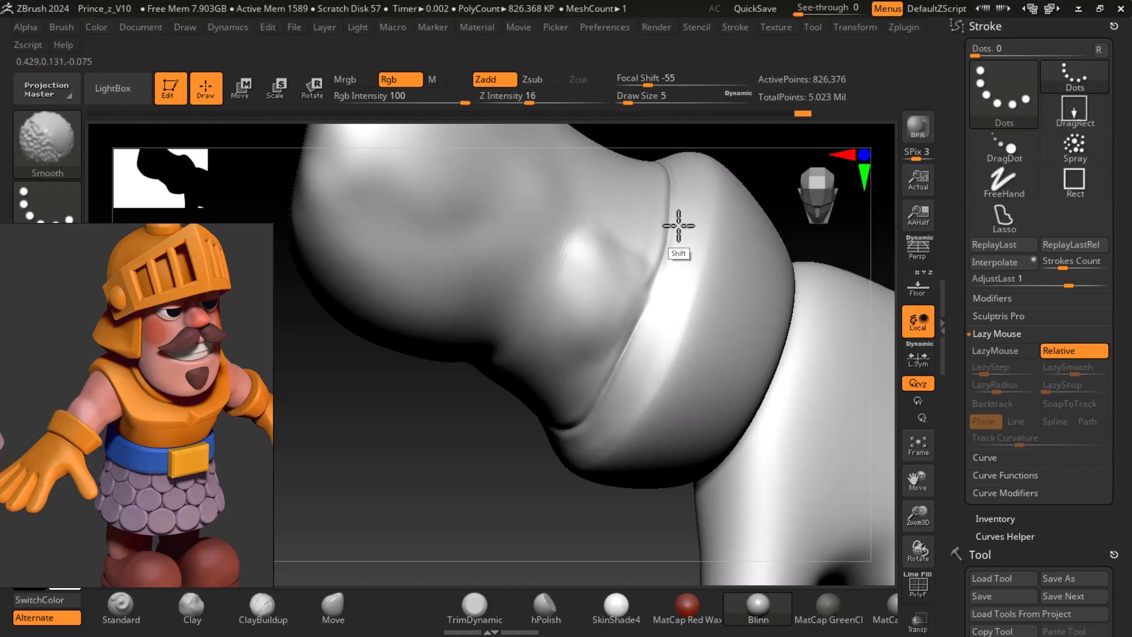
left_click_drag(530, 424, 571, 412, "shift")
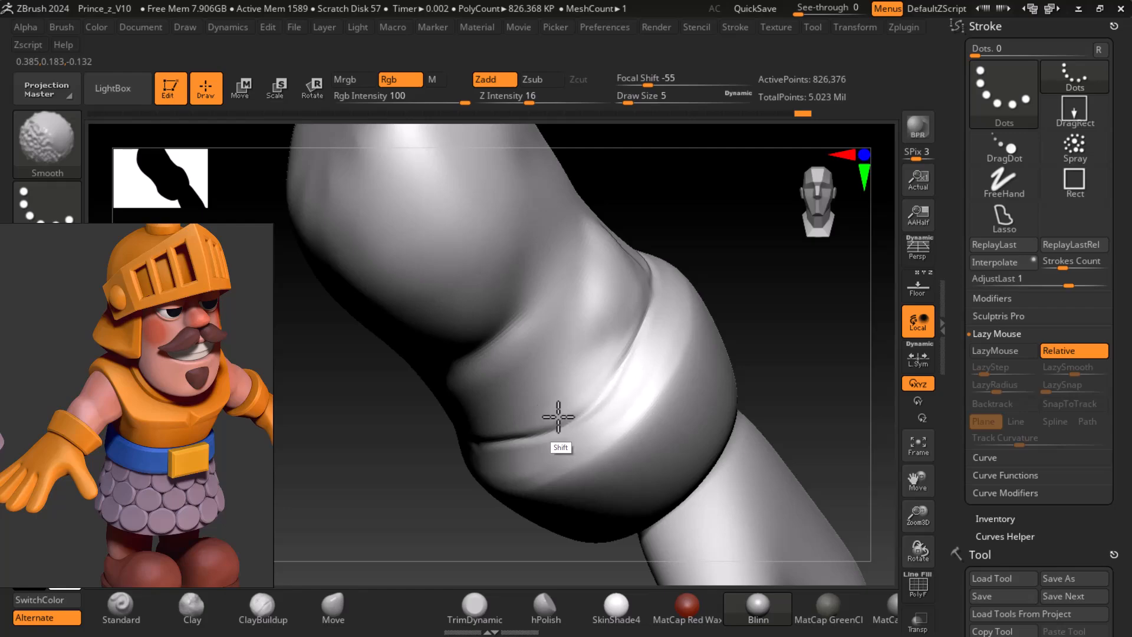
right_click_drag(450, 444, 476, 450, "shift")
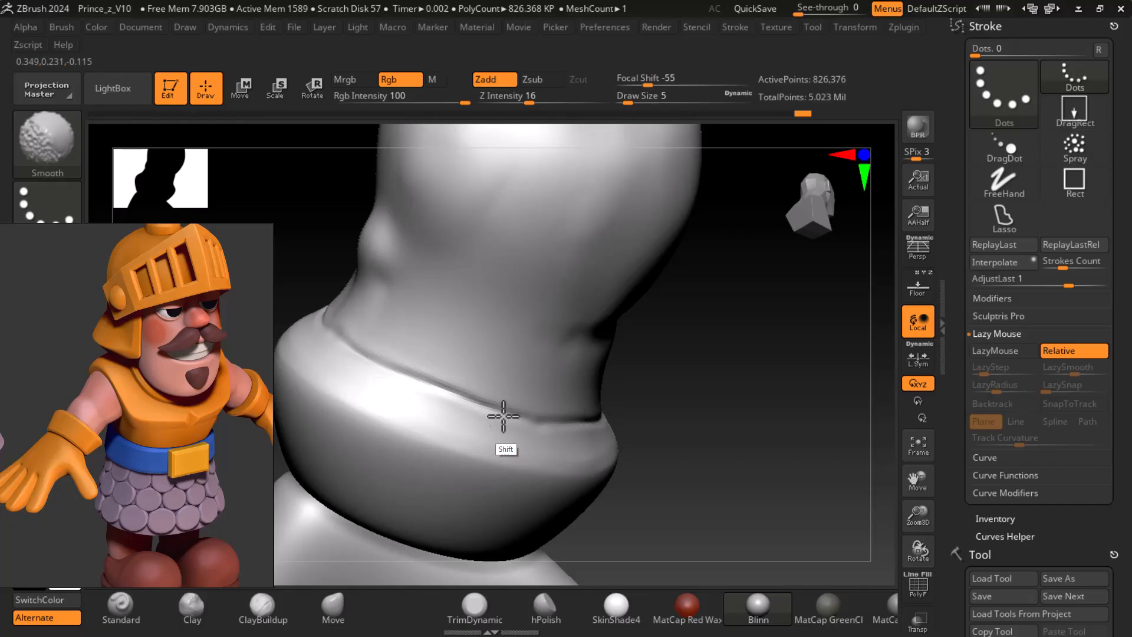
- Smooth the groove and the ridge edge around the cuff's front and side to even out the carved line
left_click_drag(350, 337, 336, 325, "shift")
left_click_drag(296, 243, 346, 342)
mouse_move(441, 374)
left_mouse_down("shift")
mouse_move(459, 430)
mouse_move(437, 354)
mouse_move(470, 445)
mouse_move(457, 344)
left_mouse_up("shift")
mouse_move(409, 280)
left_mouse_down()
mouse_move(407, 296)
mouse_move(444, 235)
left_mouse_up()
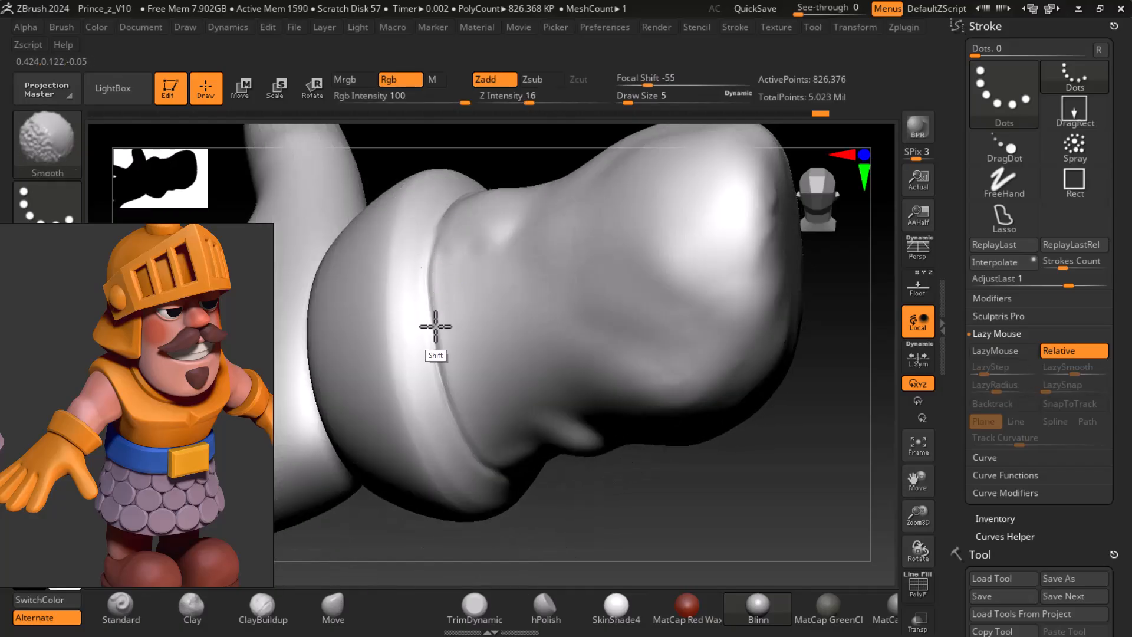
mouse_move(439, 350)
left_mouse_down("shift")
mouse_move(457, 404)
mouse_move(438, 248)
left_mouse_up("shift")
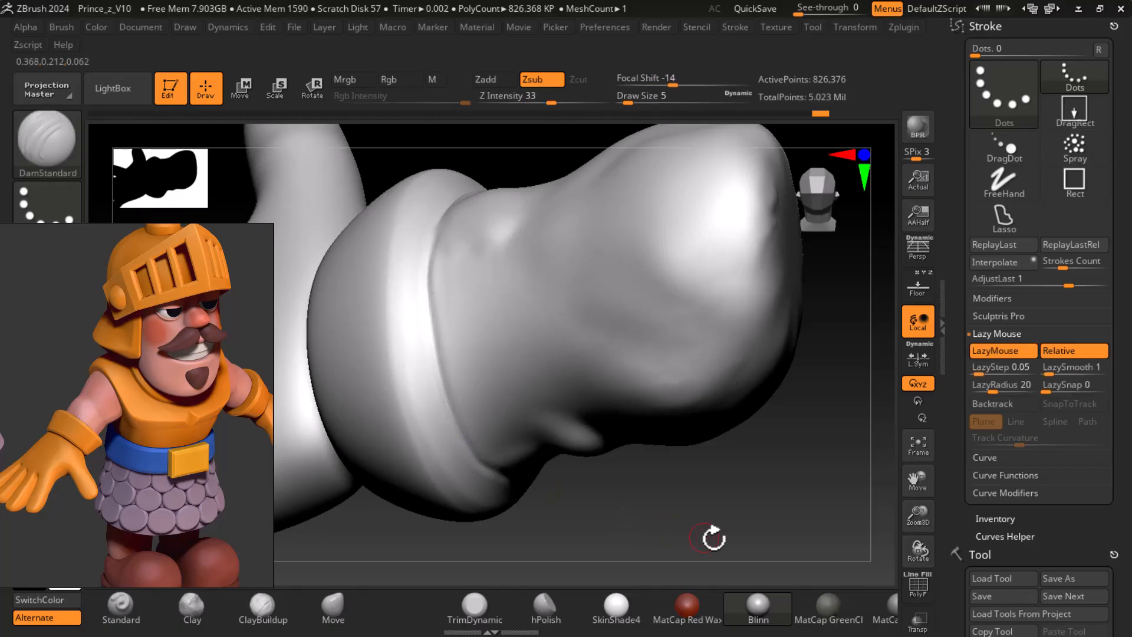
- Continue smoothing the groove's uneven spots around the remaining sides of the cuff
left_click_drag(688, 531, 688, 425)
mouse_move(400, 364)
left_mouse_down("shift")
mouse_move(525, 379)
mouse_move(632, 352)
left_mouse_up("shift")
left_click_drag(772, 367, 690, 348)
left_click_drag(612, 339, 658, 307, "shift")
mouse_move(792, 327)
left_mouse_down()
mouse_move(708, 327)
mouse_move(572, 360)
mouse_move(715, 283)
left_mouse_up()
left_click_drag(787, 298, 584, 496)
mouse_move(706, 346)
left_mouse_down("shift")
mouse_move(693, 356)
mouse_move(699, 348)
left_mouse_up("shift")
mouse_move(733, 303)
left_mouse_down("shift")
mouse_move(767, 246)
mouse_move(670, 391)
mouse_move(679, 385)
left_mouse_up("shift")
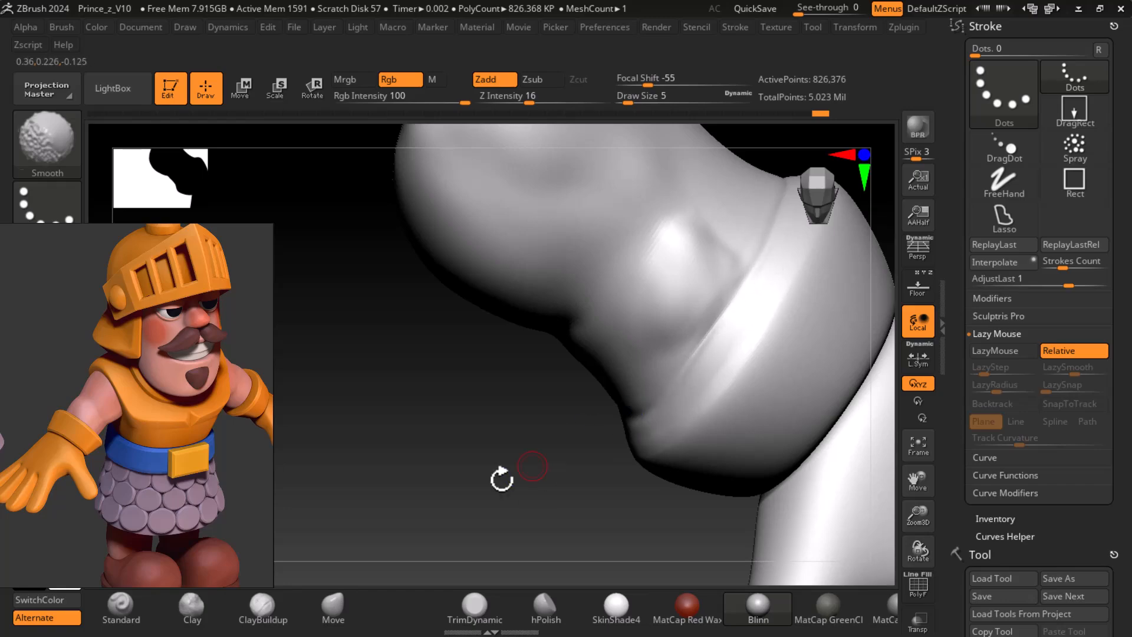
- Enlarge the Move brush to draw size 22 and nudge the groove and ridge line into shape on the cuff's front
left_click_drag(536, 462, 480, 440)
mouse_move(843, 354)
left_mouse_down()
mouse_move(836, 288)
mouse_move(849, 365)
left_mouse_up()
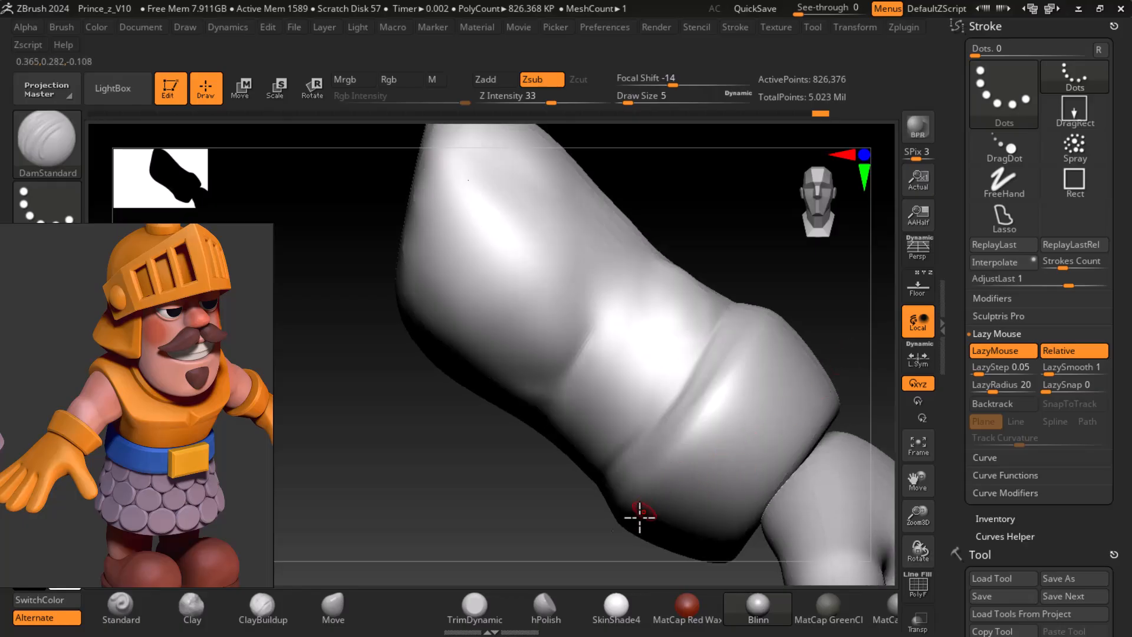
left_click(332, 606)
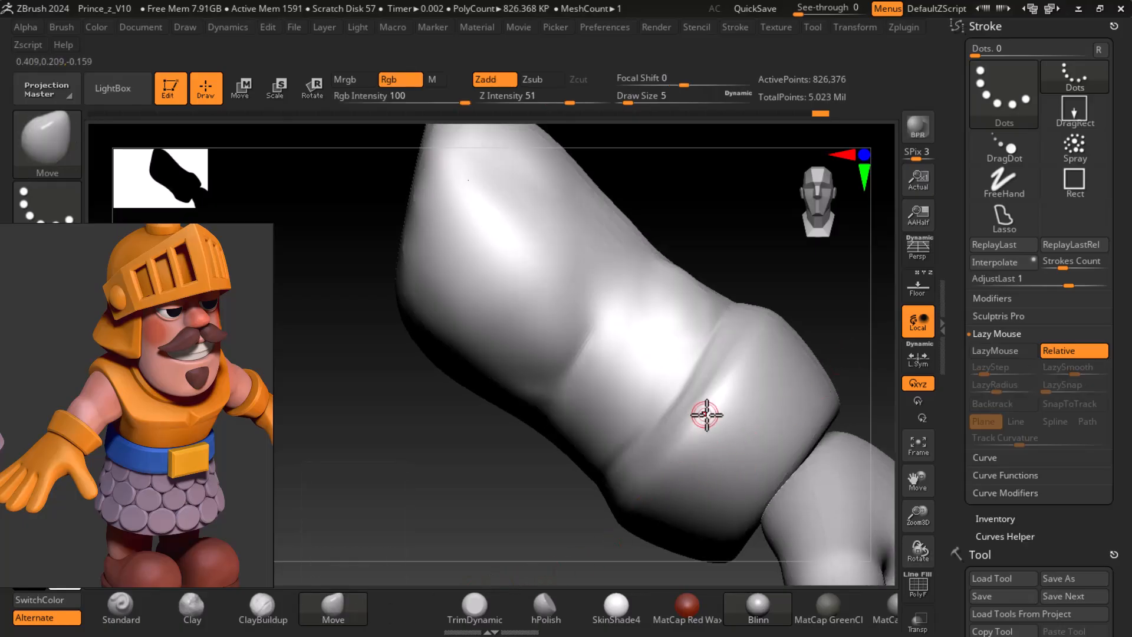
key("bracketright")
key("bracketright")
key("bracketright")
key("bracketright")
key("bracketright")
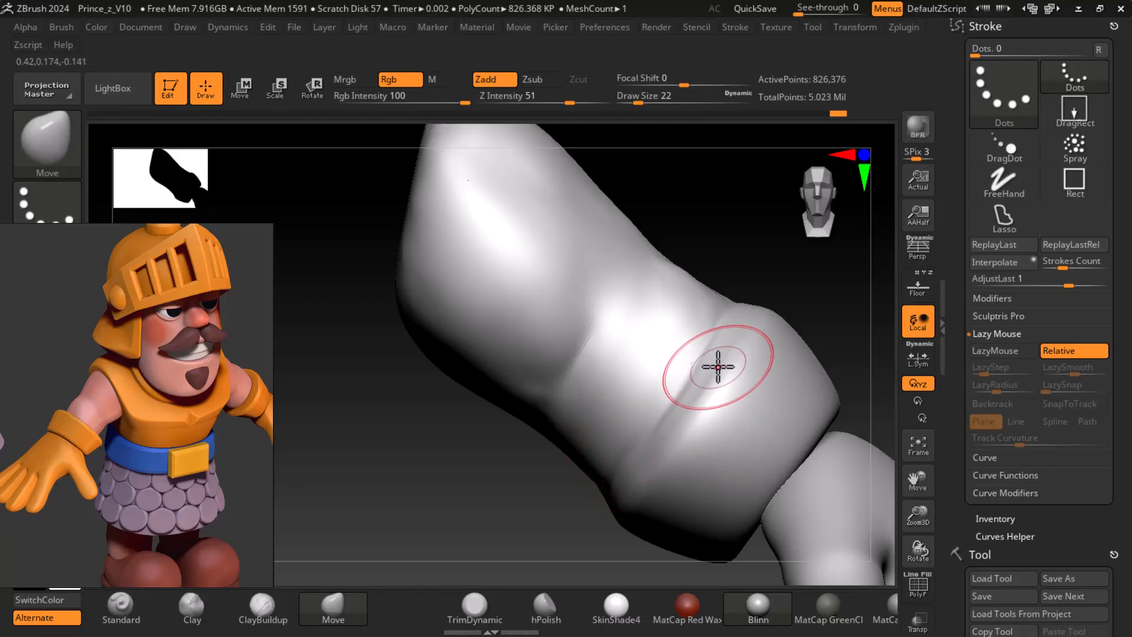
left_click_drag(679, 407, 670, 394)
left_click_drag(647, 432, 643, 429)
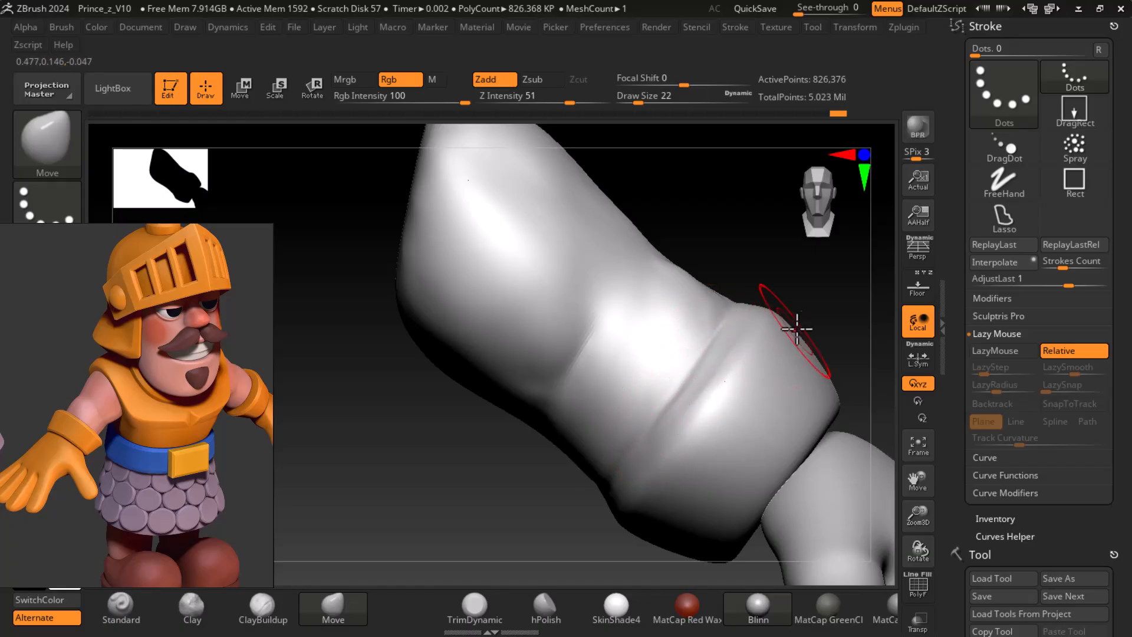
mouse_move(824, 326)
left_mouse_down()
mouse_move(824, 309)
mouse_move(852, 346)
left_mouse_up()
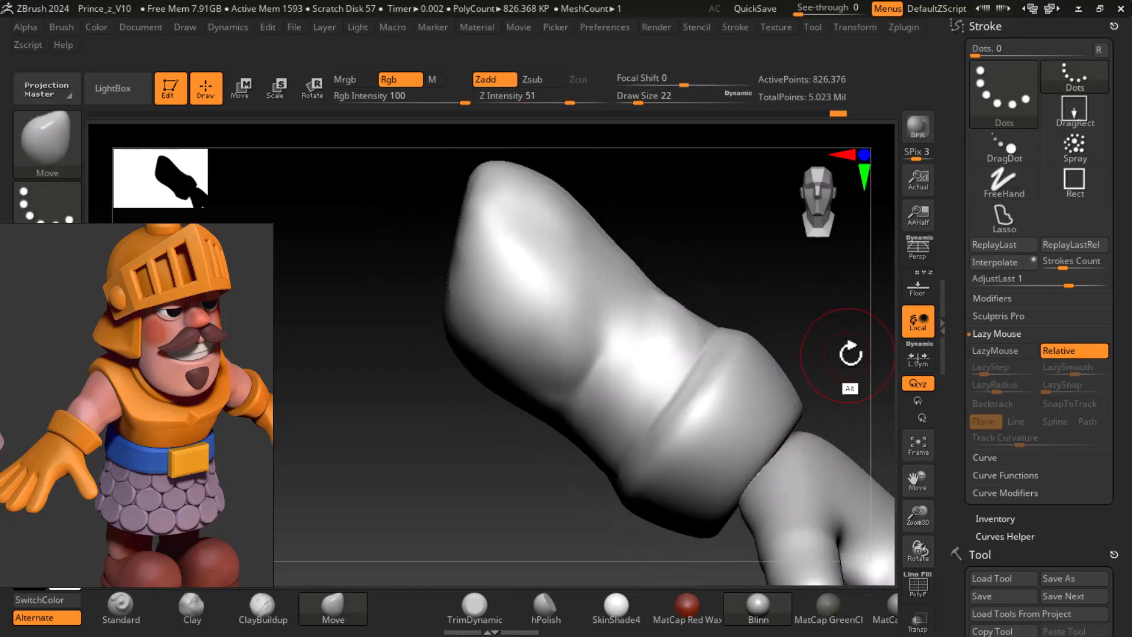
- Polish the ridge along the cuff's front with the hPolish brush at draw size 8
left_click_drag(661, 513, 858, 345)
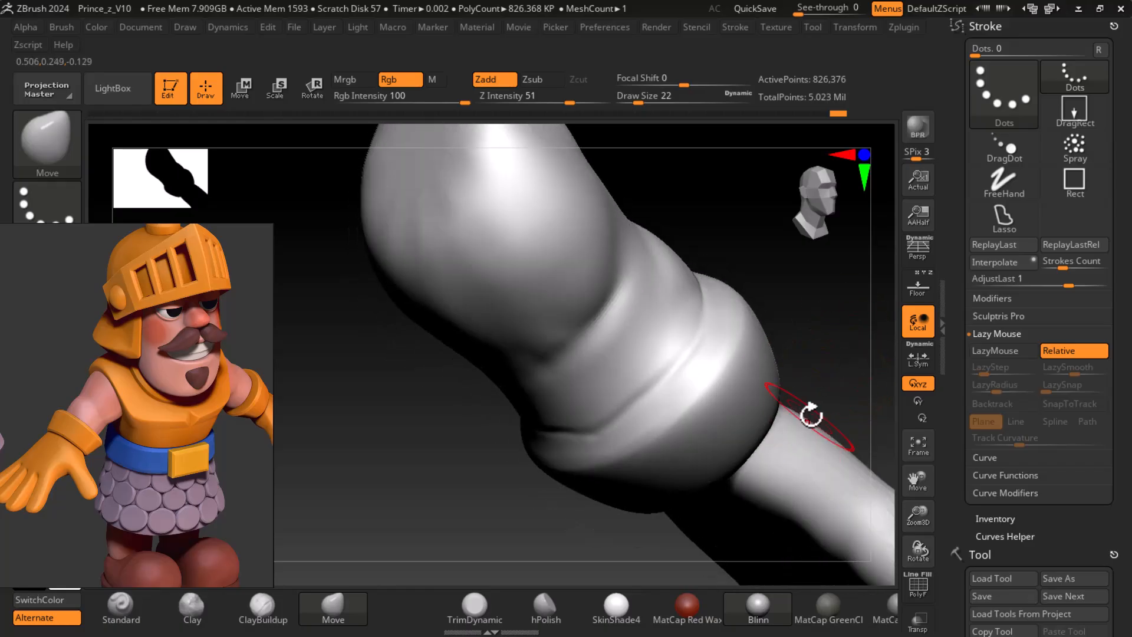
left_click(548, 614)
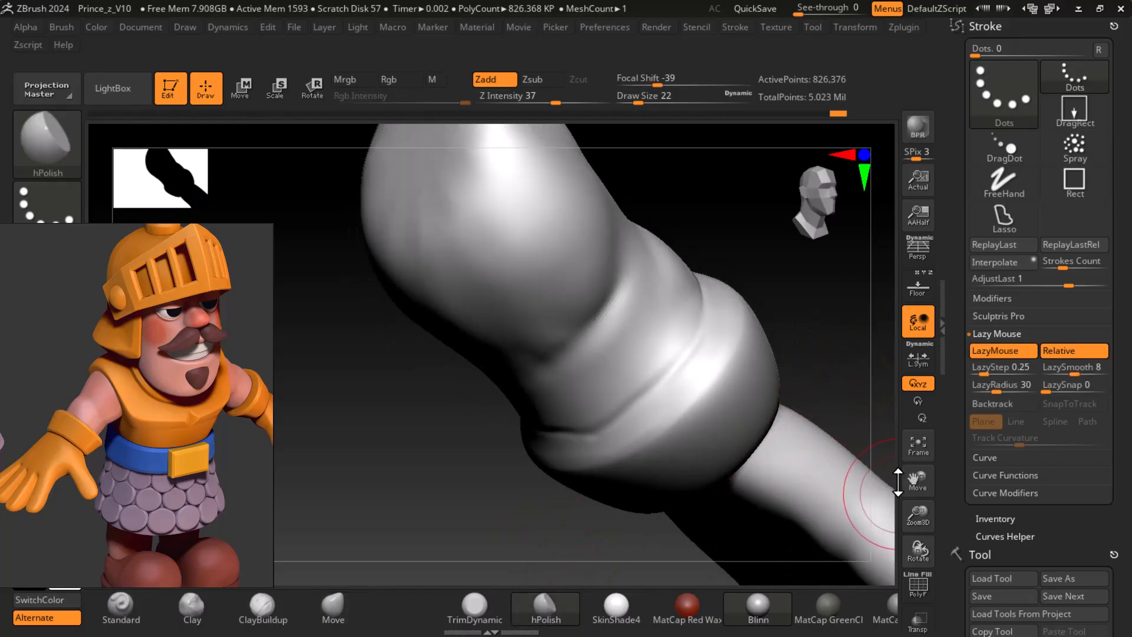
key("bracketleft")
left_click_drag(807, 331, 743, 356)
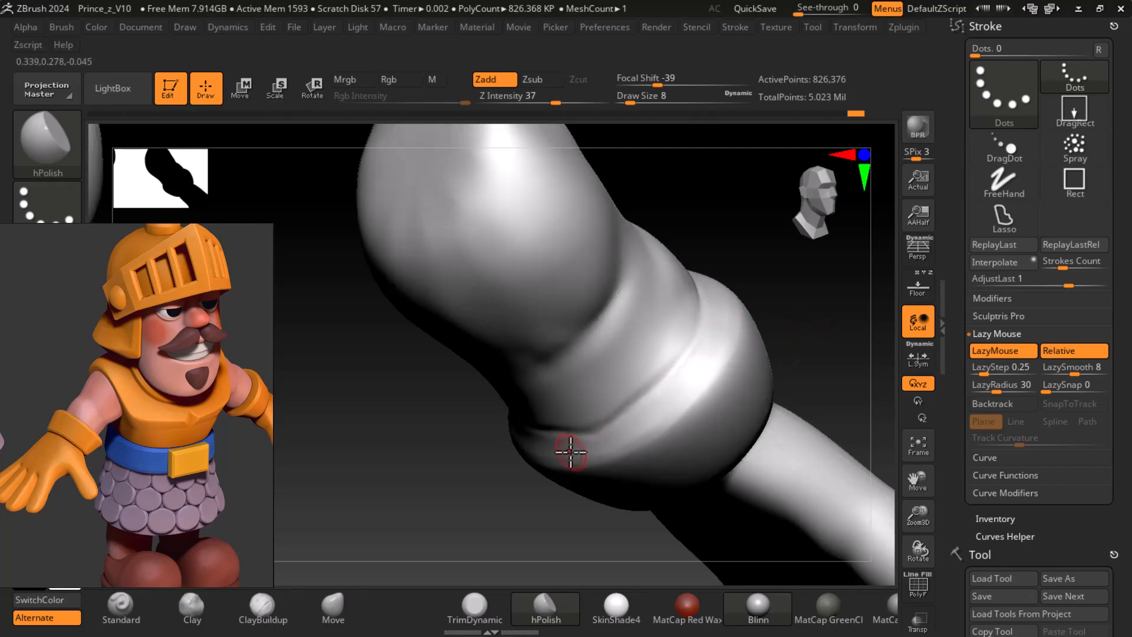
left_click_drag(717, 367, 649, 423)
mouse_move(717, 364)
left_mouse_down()
mouse_move(678, 404)
mouse_move(704, 381)
left_mouse_up()
left_click_drag(834, 321, 791, 335)
left_click_drag(737, 231, 695, 388)
left_click_drag(729, 274, 660, 411)
left_click_drag(735, 304, 674, 395)
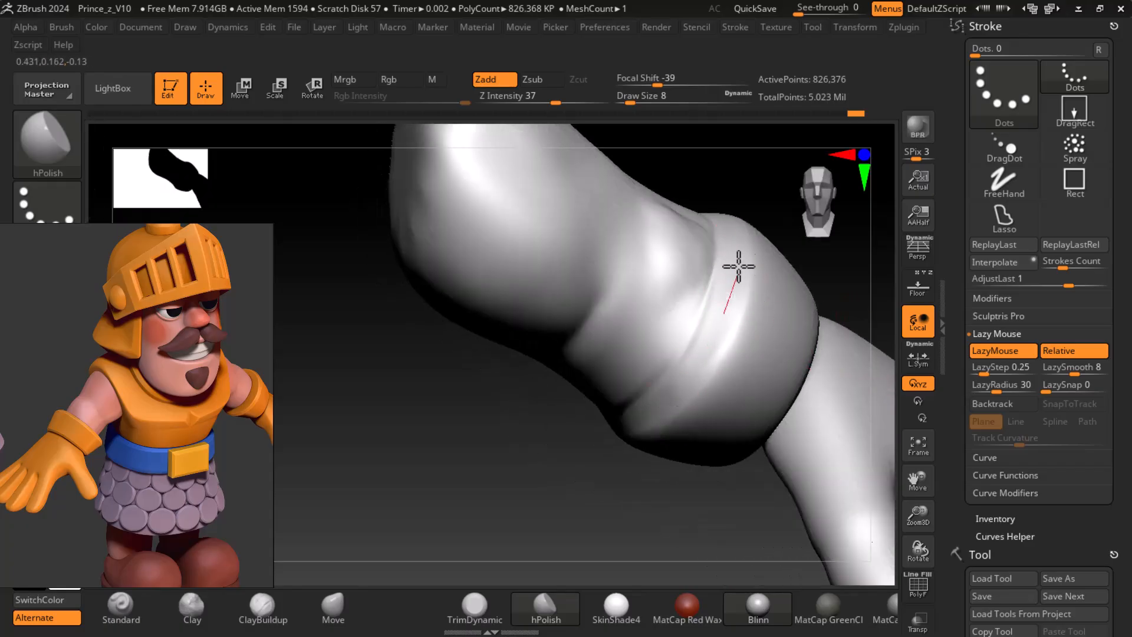
- Extend the hPolish strokes along the ridge around the cuff's side to keep its edge crisp
mouse_move(844, 285)
left_mouse_down()
mouse_move(804, 311)
mouse_move(814, 298)
left_mouse_up()
left_click_drag(638, 389, 631, 407)
left_click_drag(656, 295, 583, 471)
left_click_drag(737, 241, 768, 340)
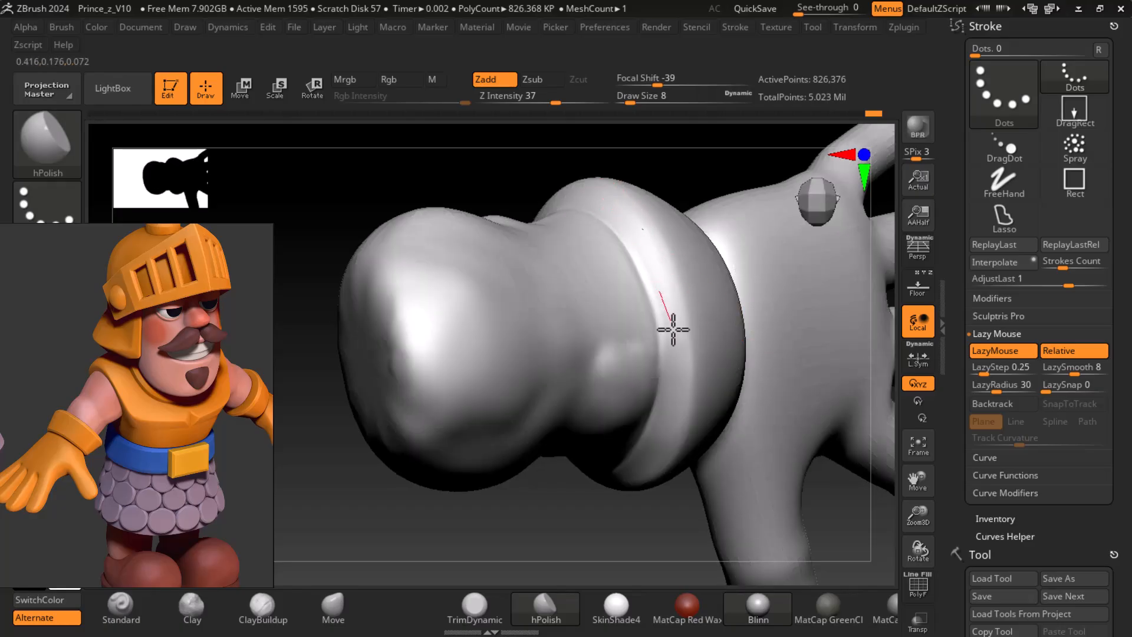
left_click_drag(671, 411, 665, 294)
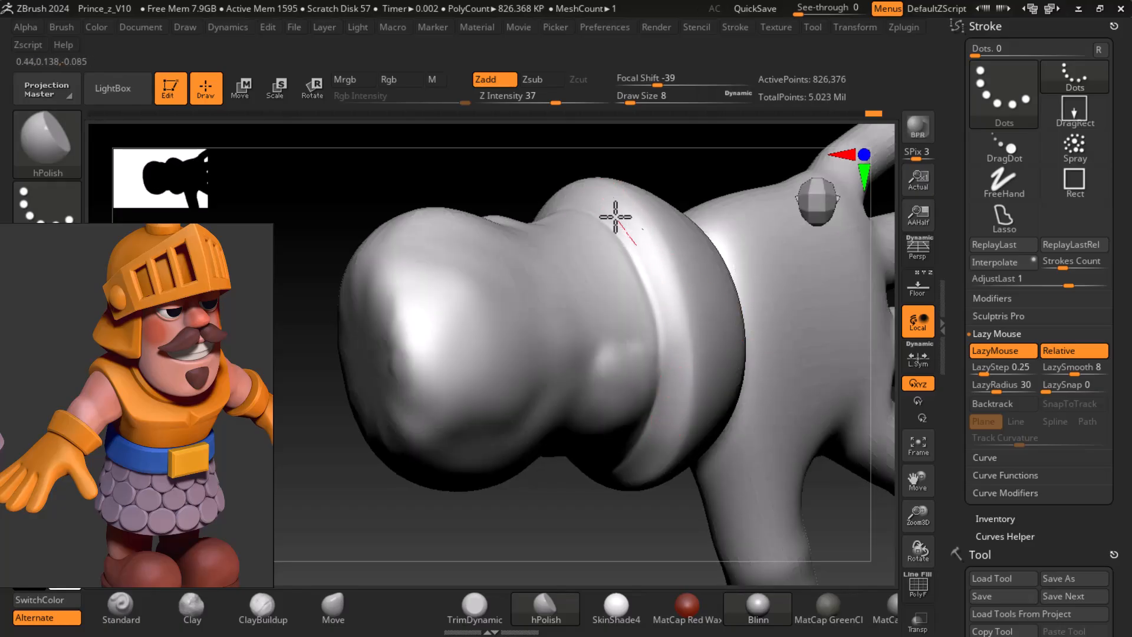
left_click_drag(570, 190, 567, 191)
- Polish the ridge on the opposite side of the cuff with hPolish
mouse_move(442, 197)
left_mouse_down()
mouse_move(518, 215)
mouse_move(635, 206)
left_mouse_up()
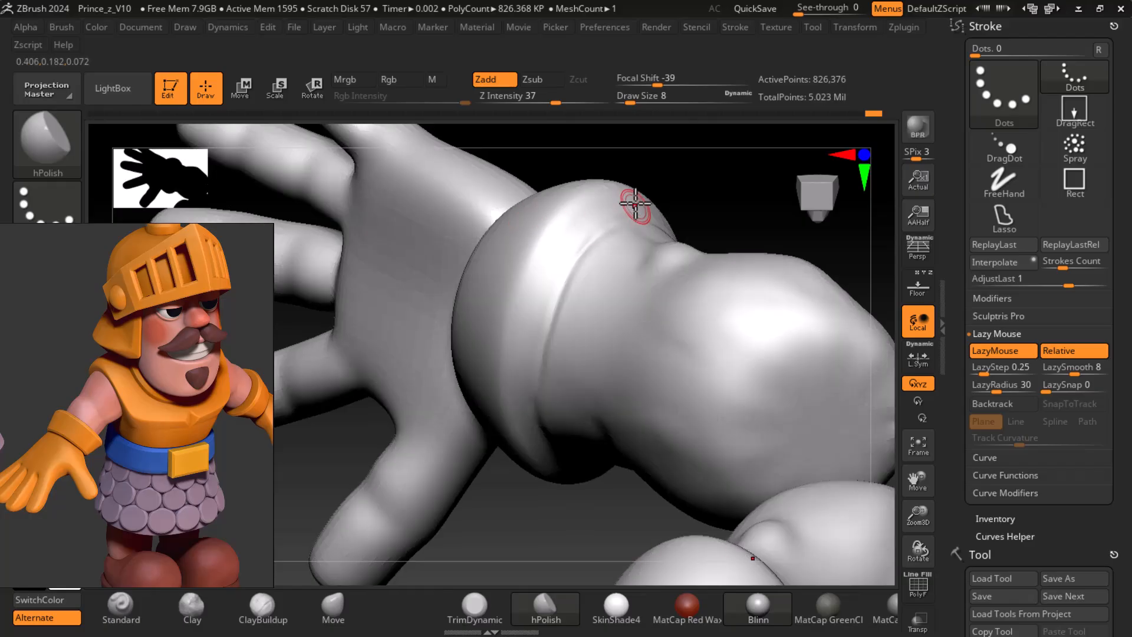
left_click_drag(523, 433, 531, 448)
left_click_drag(597, 218, 515, 352)
mouse_move(561, 532)
left_mouse_down("alt")
mouse_move(594, 409)
mouse_move(566, 378)
left_mouse_up("alt")
left_click_drag(544, 201, 544, 263)
left_click_drag(584, 189, 575, 209)
left_click_drag(563, 281, 577, 306)
- Polish the forearm surface bordering the groove on the same side of the cuff
left_click_drag(582, 214, 593, 319)
left_click_drag(608, 157, 592, 181)
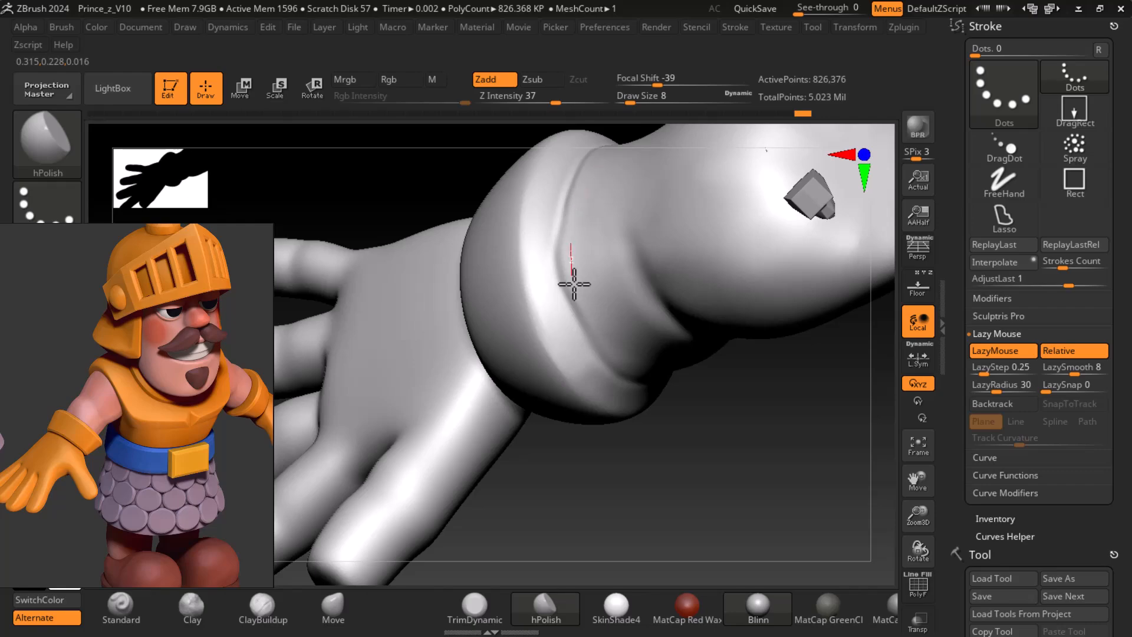
left_click_drag(608, 345, 610, 349)
left_click_drag(588, 167, 564, 238)
left_click_drag(579, 348, 580, 350)
left_click_drag(568, 228, 567, 253)
- Polish the remaining ridge and groove stretches around the wrist to close the clean band
left_click_drag(657, 401, 716, 376)
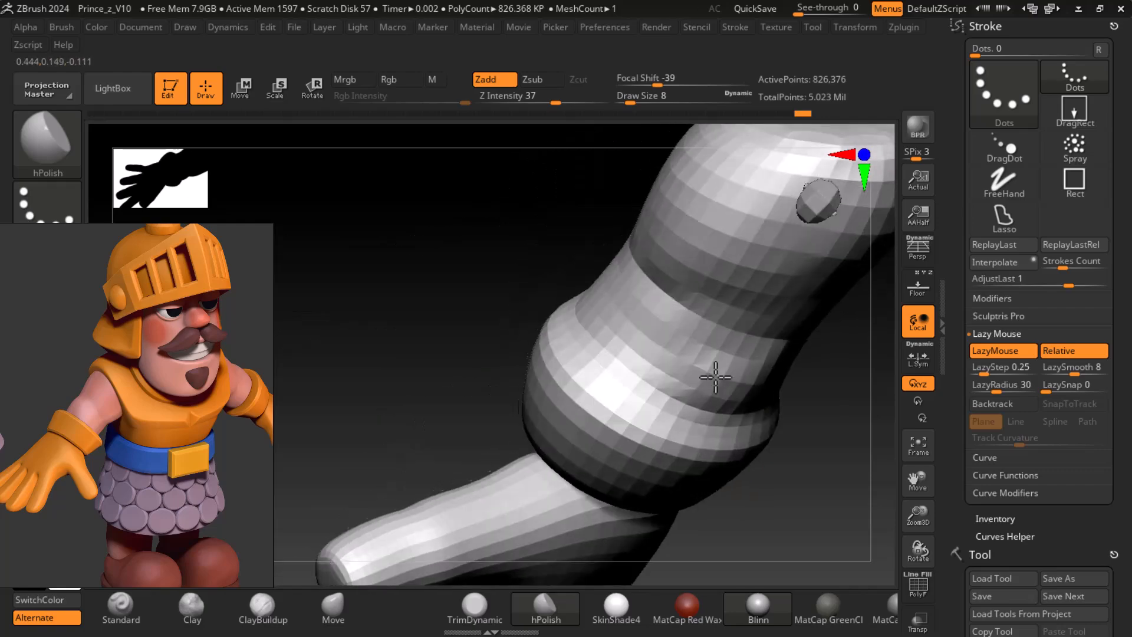
left_click_drag(638, 381, 695, 403)
left_click_drag(592, 328, 695, 399)
left_click_drag(818, 489, 770, 444)
mouse_move(821, 349)
left_mouse_down()
mouse_move(743, 374)
mouse_move(816, 363)
mouse_move(677, 375)
left_mouse_up()
mouse_move(743, 354)
left_mouse_down()
mouse_move(718, 356)
mouse_move(798, 306)
left_mouse_up()
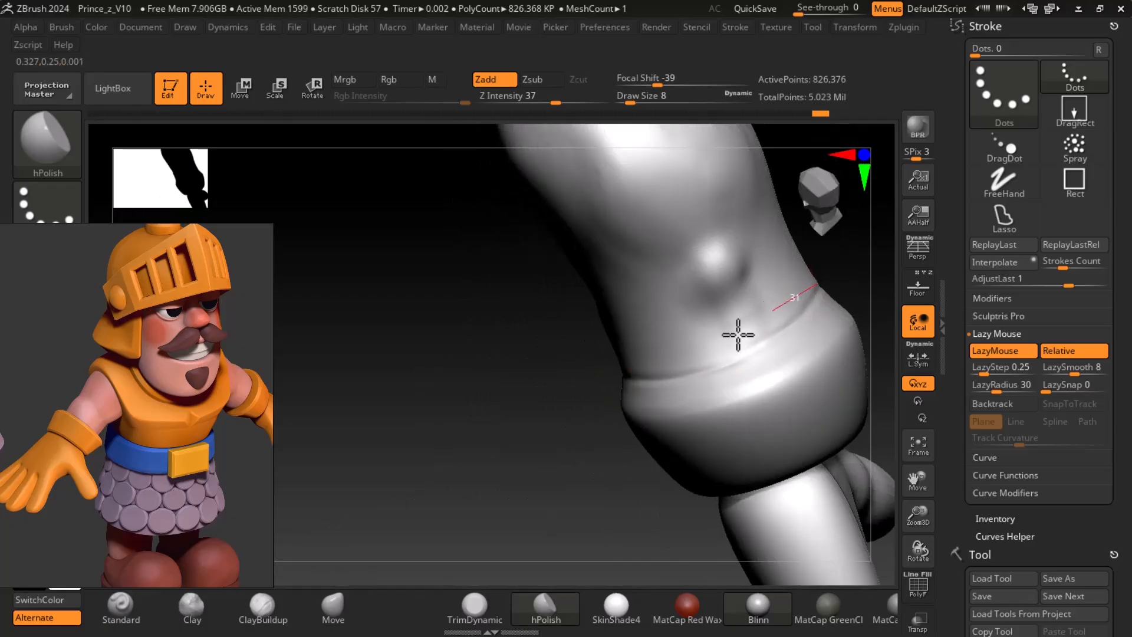
key("shift")
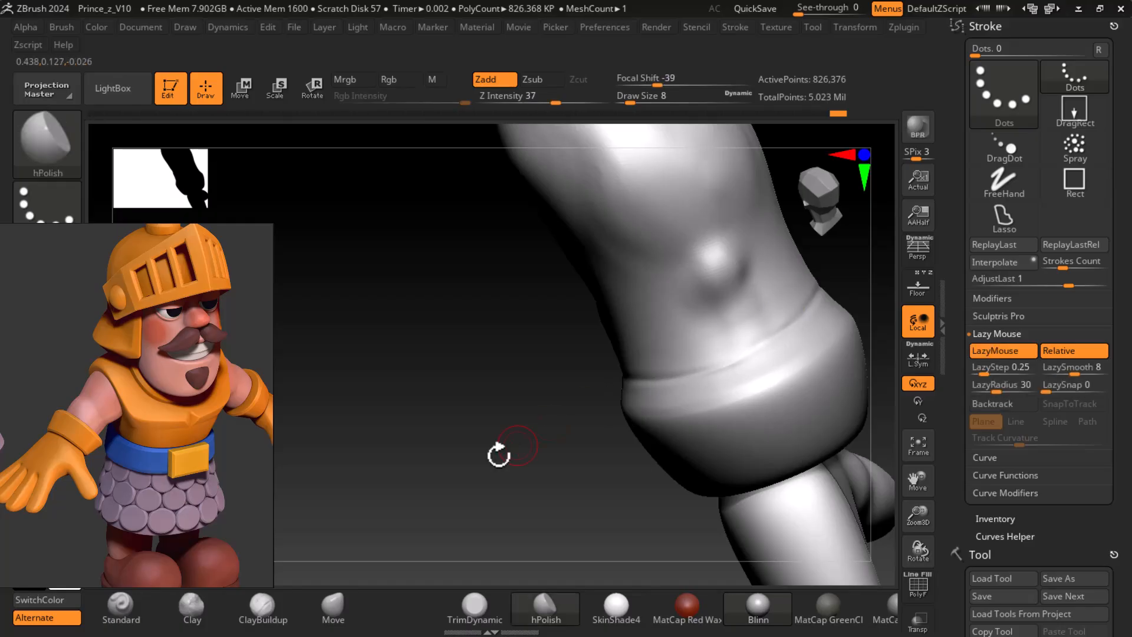
- Examine both arms from the front and other angles to judge the cuffs and forearm surface
left_click_drag(518, 442, 611, 346)
key("f")
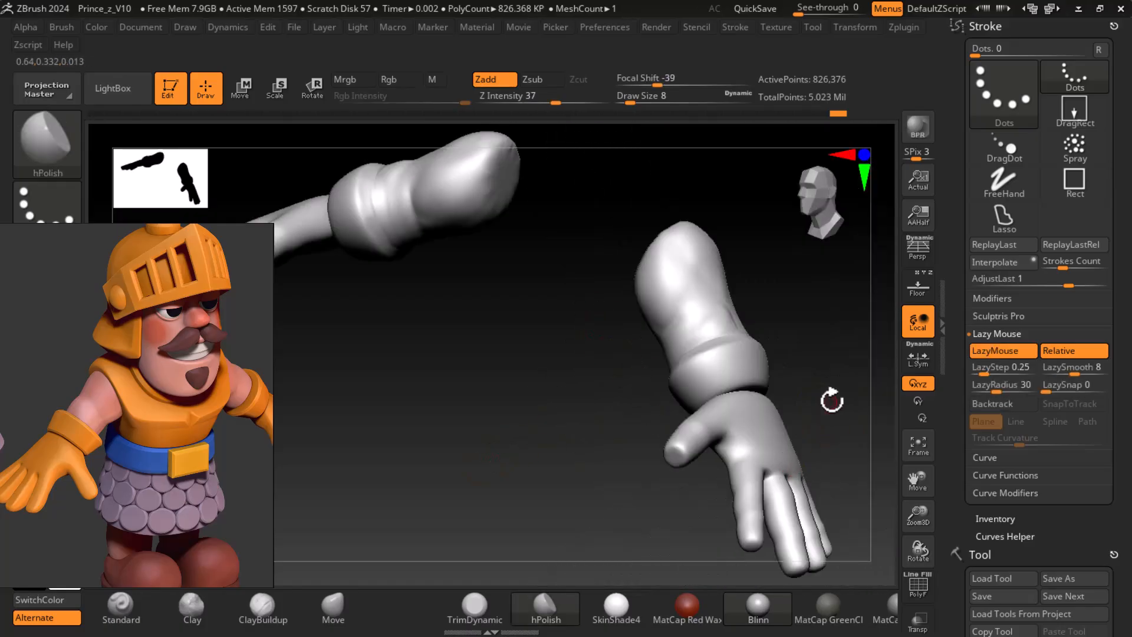
left_click_drag(832, 396, 875, 384)
key("shift")
mouse_move(710, 455)
left_mouse_down("alt")
mouse_move(702, 475)
mouse_move(631, 513)
mouse_move(621, 479)
left_mouse_up("alt")
key("shift")
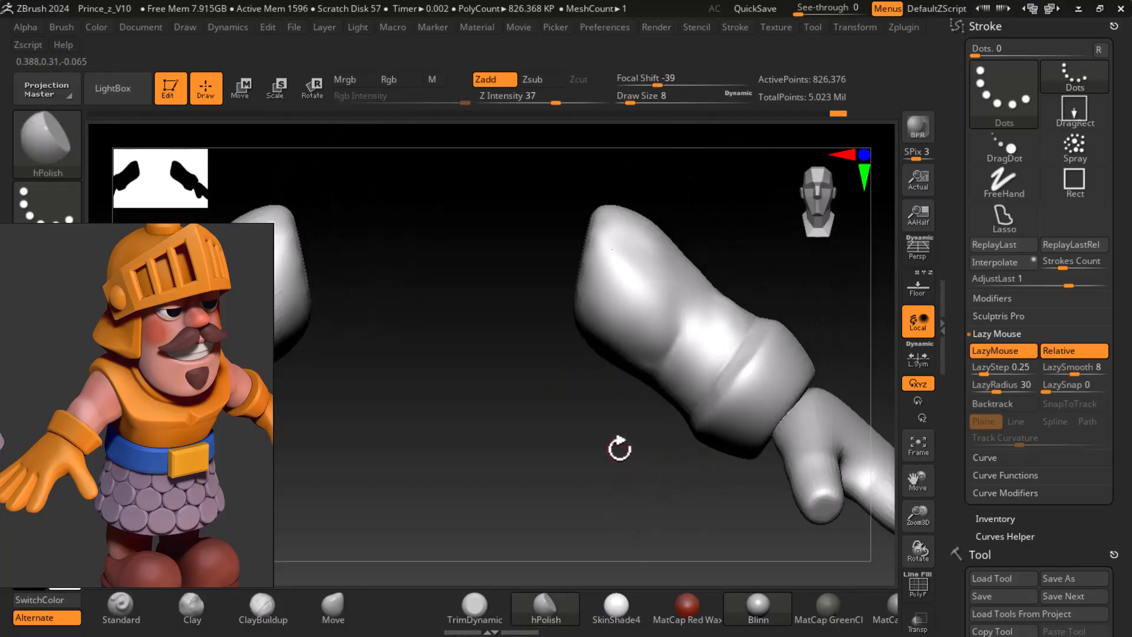
left_click_drag(550, 448, 481, 479)
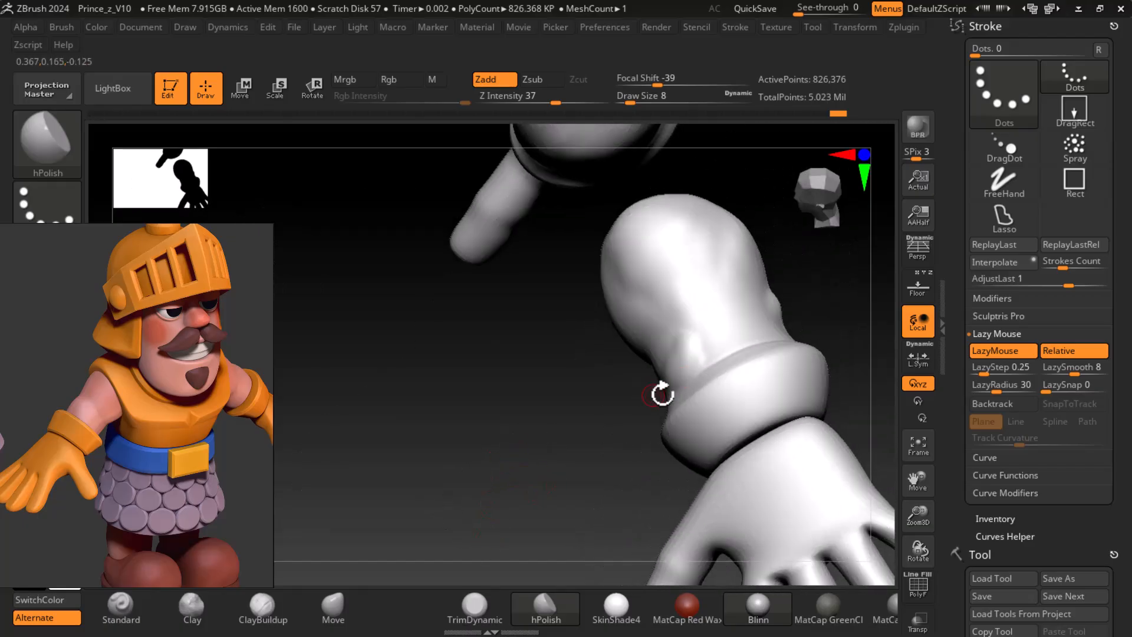
- Drop the arms mesh to a lower subdivision level and set ClayBuildup to draw size 14 and Z Intensity 2
key("shift")
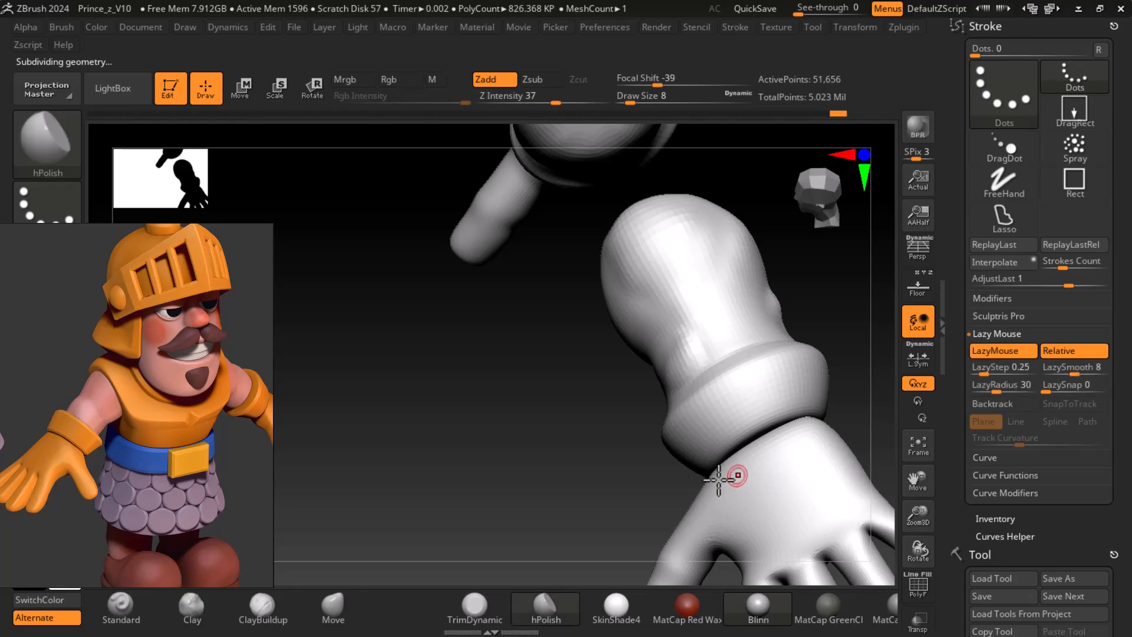
left_click(262, 606)
mouse_move(544, 448)
left_mouse_down()
mouse_move(549, 420)
mouse_move(643, 350)
left_mouse_up()
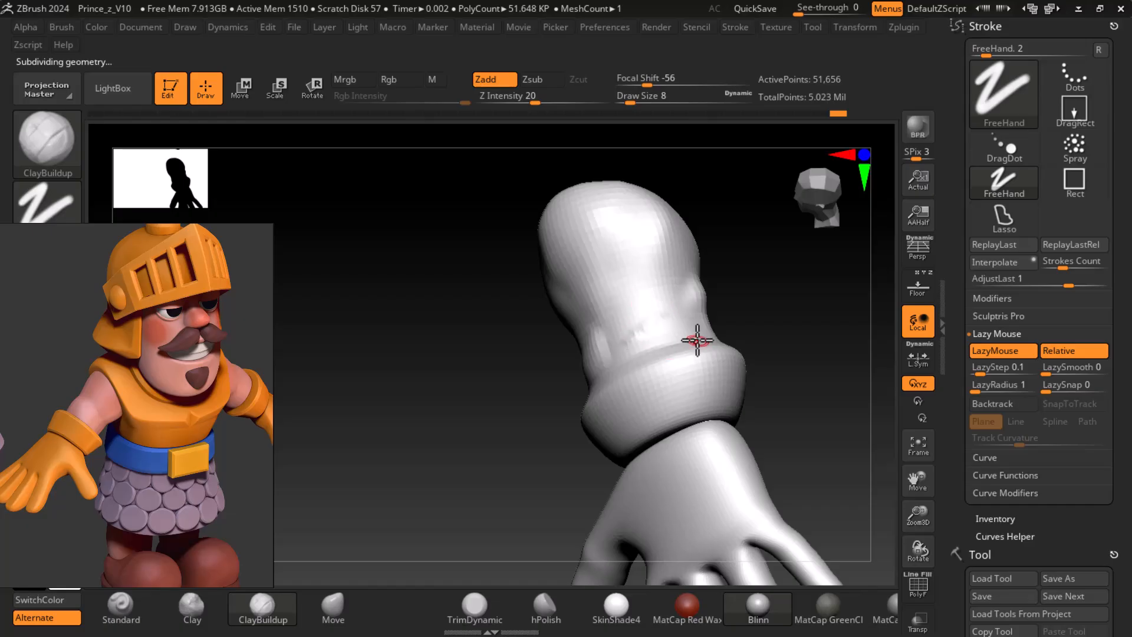
key("bracketright")
left_click_drag(643, 334, 652, 318)
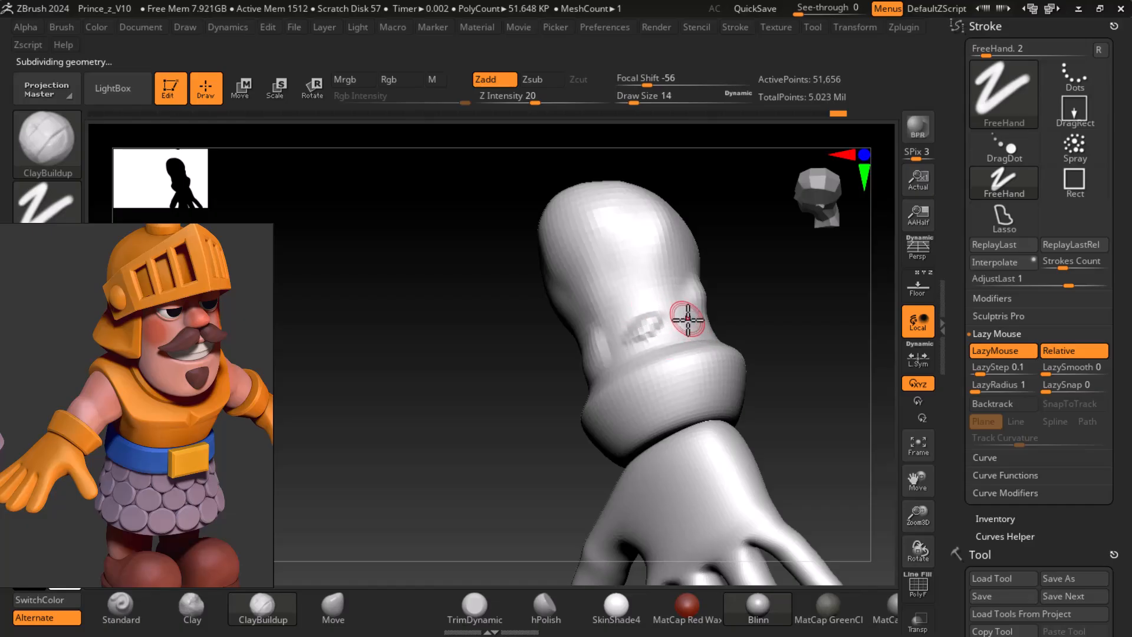
key("ctrl+z")
left_click_drag(518, 102, 496, 98)
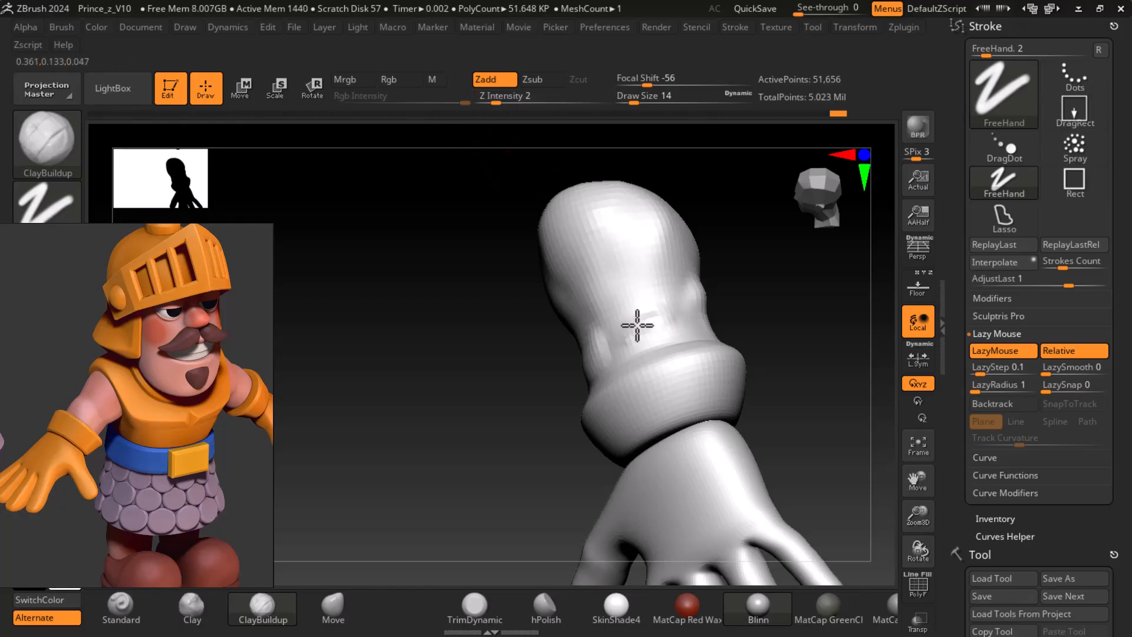
- Fill the dents on the forearm just above the cuff with light ClayBuildup strokes
left_click_drag(741, 336, 772, 332)
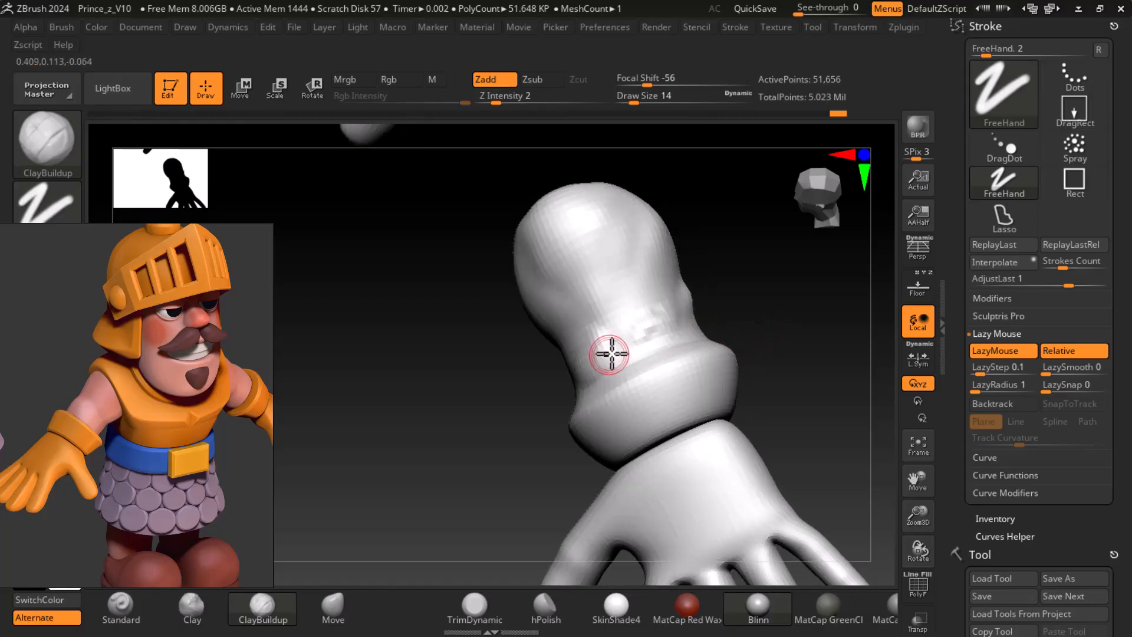
key("shift")
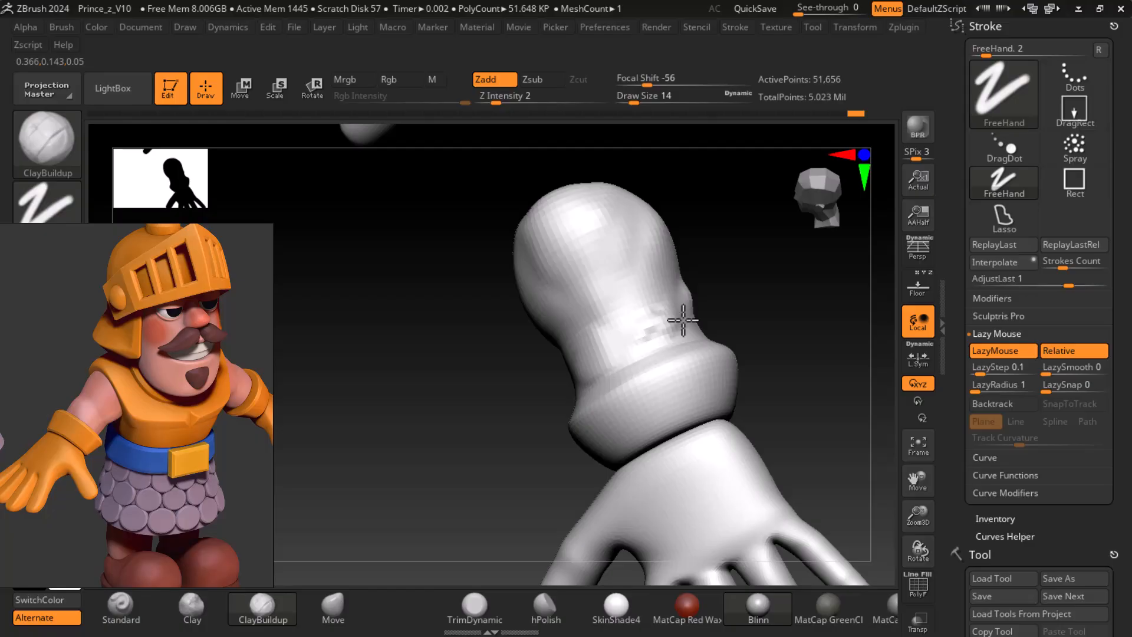
left_click_drag(656, 321, 638, 333)
mouse_move(744, 327)
left_mouse_down()
mouse_move(801, 331)
mouse_move(829, 304)
left_mouse_up()
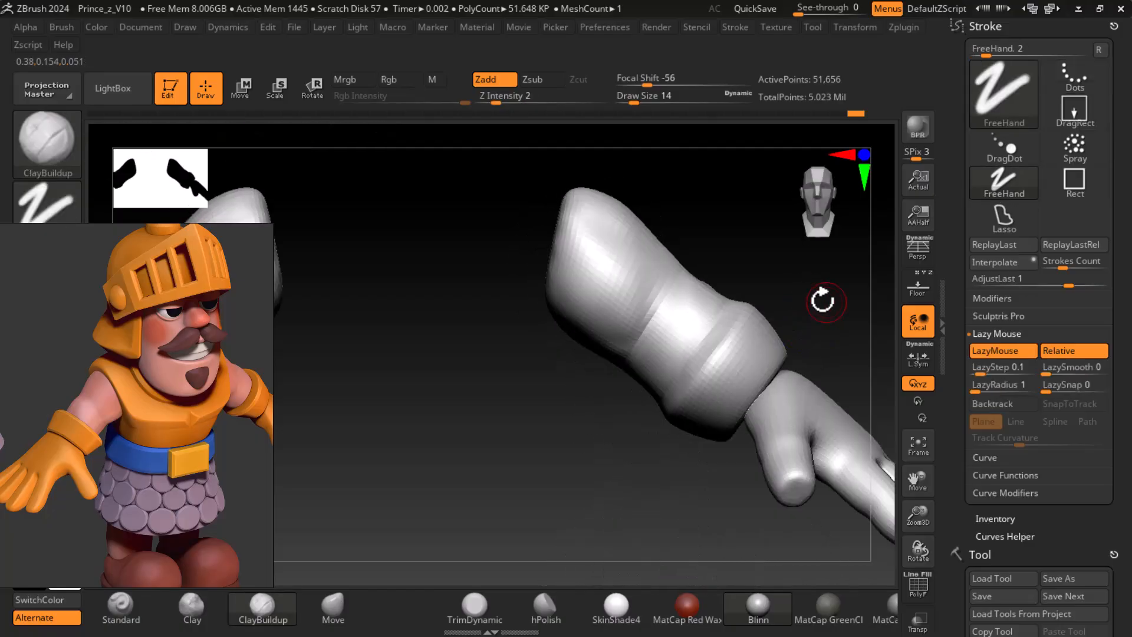
mouse_move(706, 289)
left_mouse_down()
mouse_move(720, 290)
mouse_move(734, 264)
left_mouse_up()
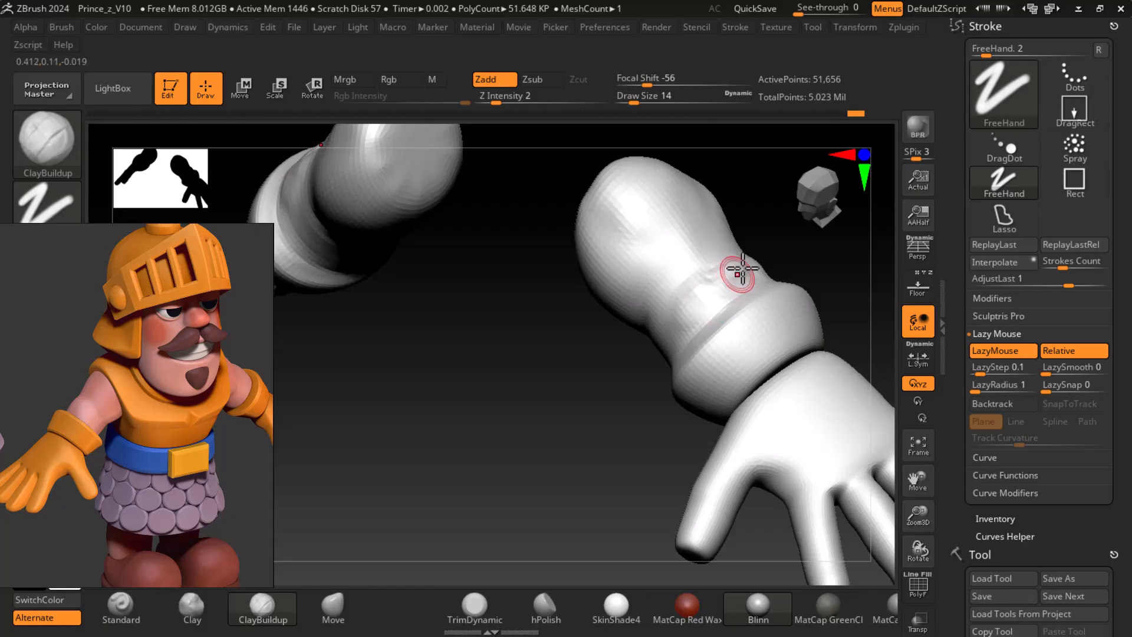
left_click_drag(682, 450, 609, 429, "shift")
- Fill the uneven spots around the forearm above the cuff with more light ClayBuildup strokes on several sides
mouse_move(458, 377)
left_mouse_down()
mouse_move(559, 518)
mouse_move(758, 430)
mouse_move(748, 354)
left_mouse_up()
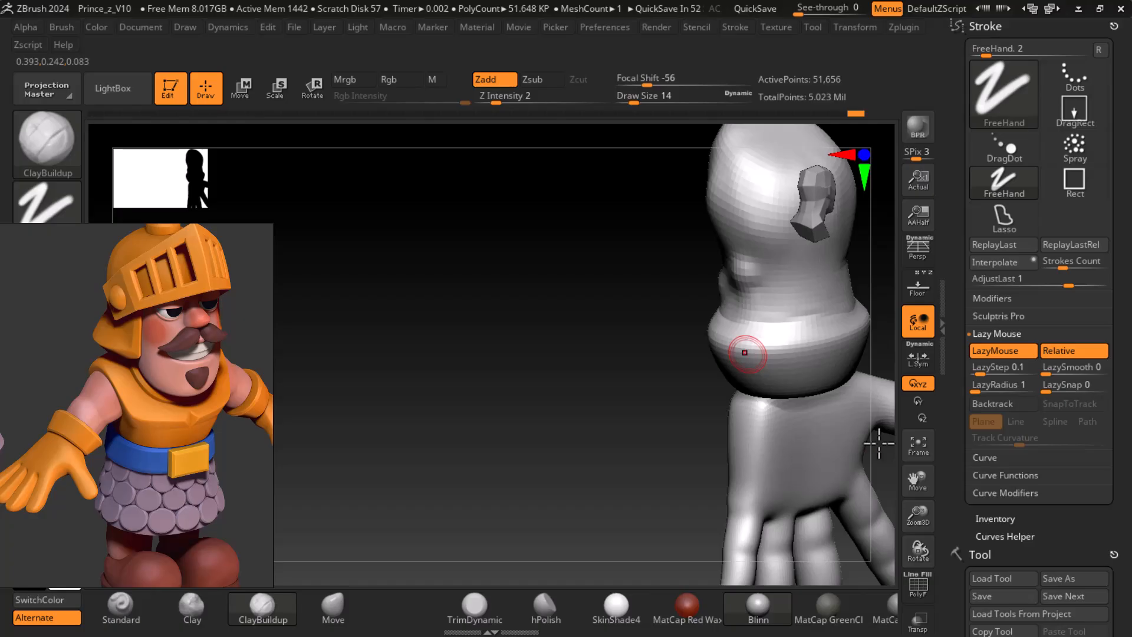
mouse_move(582, 379)
left_mouse_down()
mouse_move(462, 443)
mouse_move(533, 425)
mouse_move(522, 423)
mouse_move(561, 434)
mouse_move(589, 513)
mouse_move(621, 455)
left_mouse_up()
left_click_drag(698, 389, 665, 397, "alt")
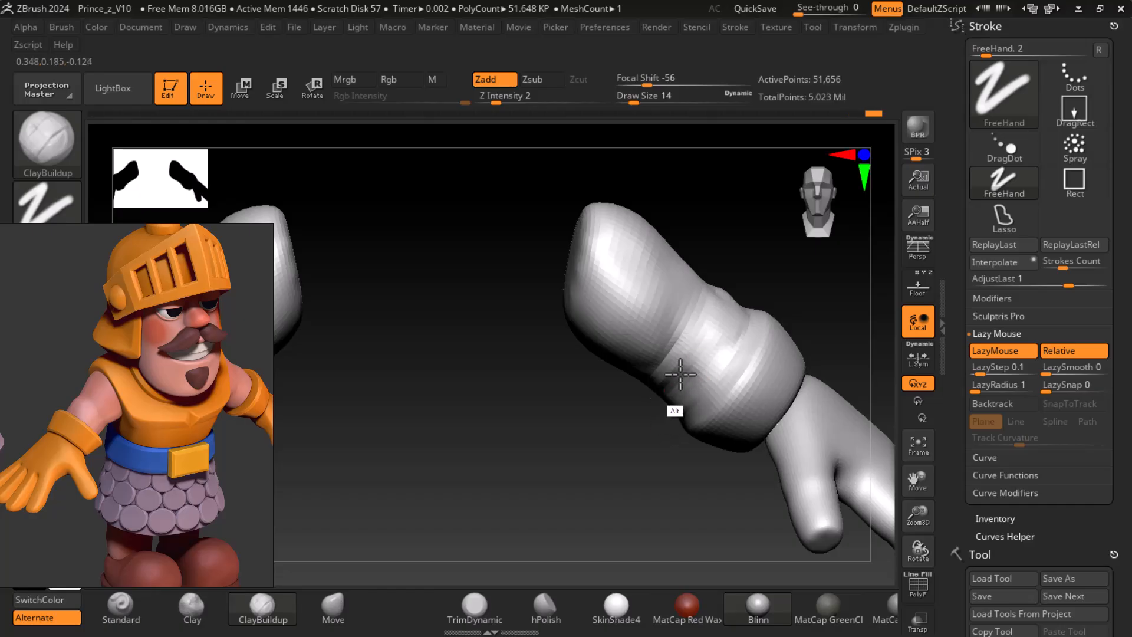
mouse_move(647, 450)
left_mouse_down()
mouse_move(682, 400)
mouse_move(599, 399)
left_mouse_up()
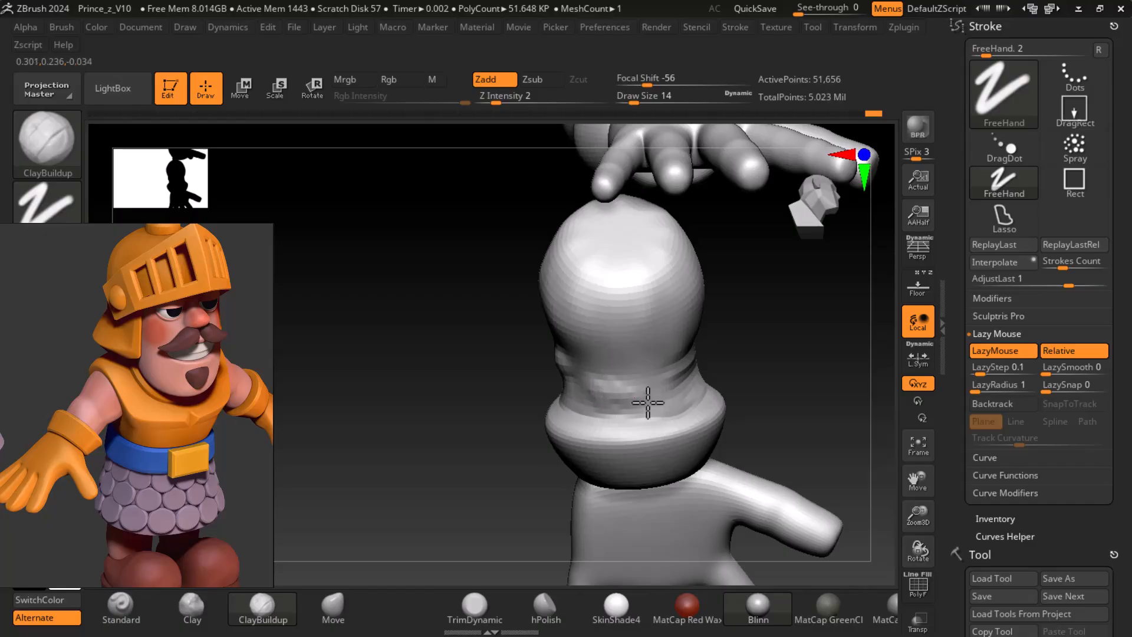
mouse_move(711, 356)
left_mouse_down()
mouse_move(715, 405)
mouse_move(723, 345)
left_mouse_up()
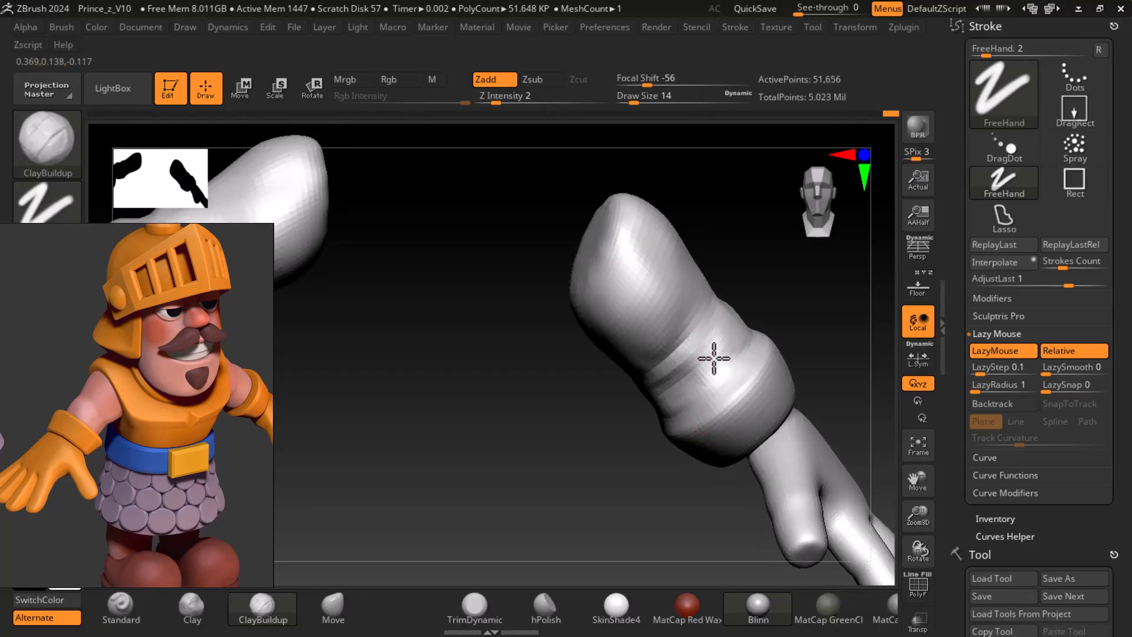
- Alternate smoothing and subtractive ClayBuildup strokes on the front of the forearm to even out the band above the cuff
key("shift")
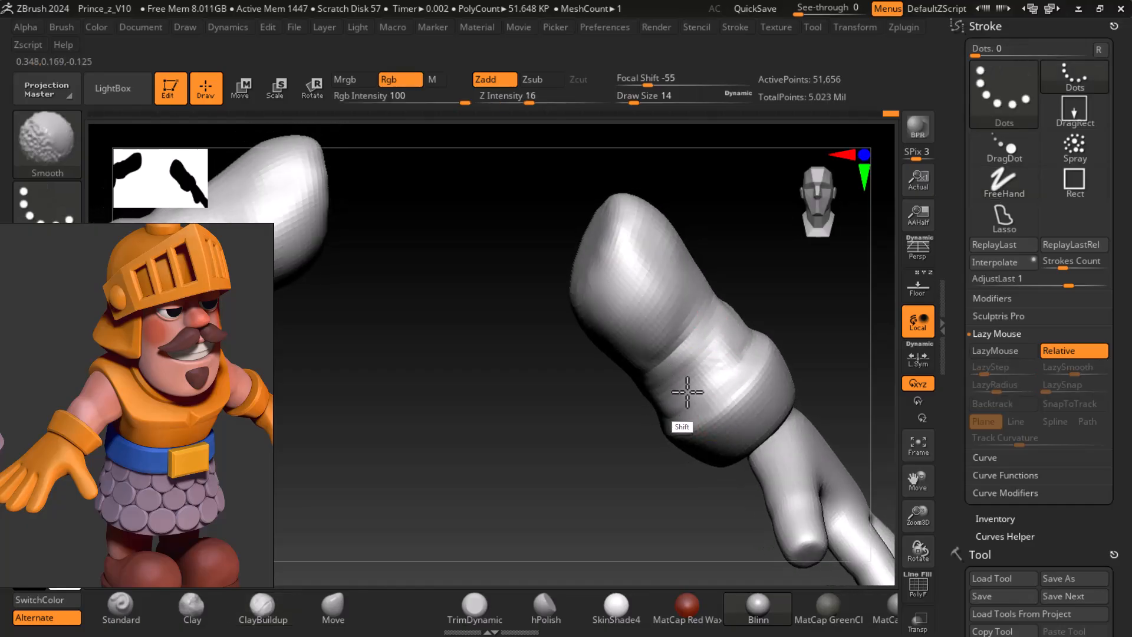
key("alt")
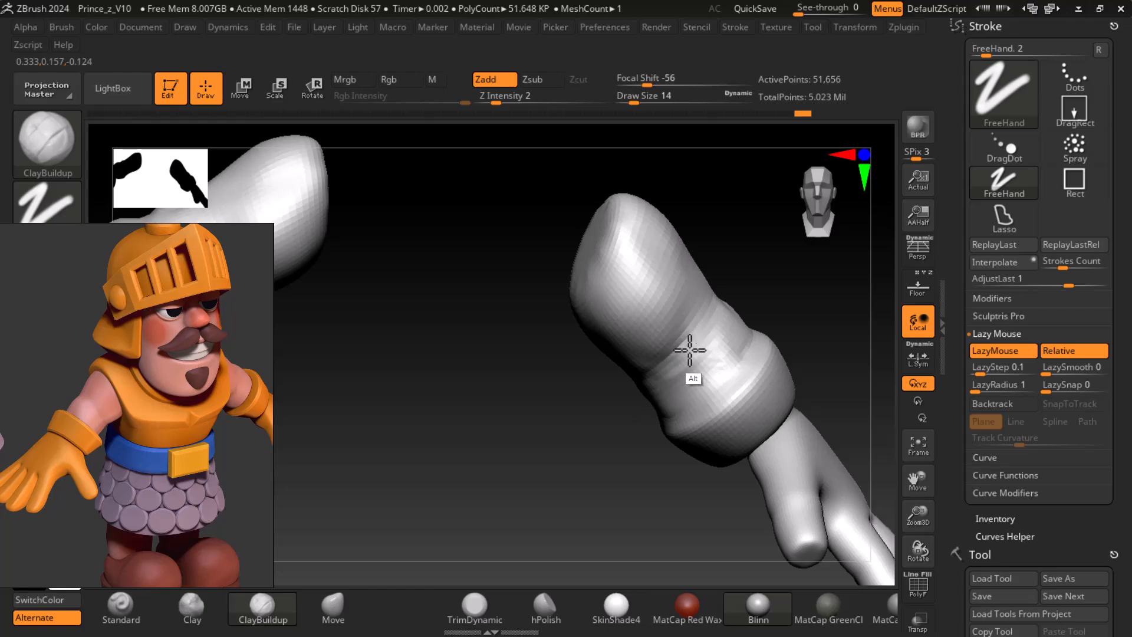
key("shift")
mouse_move(828, 339)
left_mouse_down()
mouse_move(834, 304)
mouse_move(853, 330)
mouse_move(789, 342)
mouse_move(808, 354)
mouse_move(738, 394)
mouse_move(719, 341)
left_mouse_up()
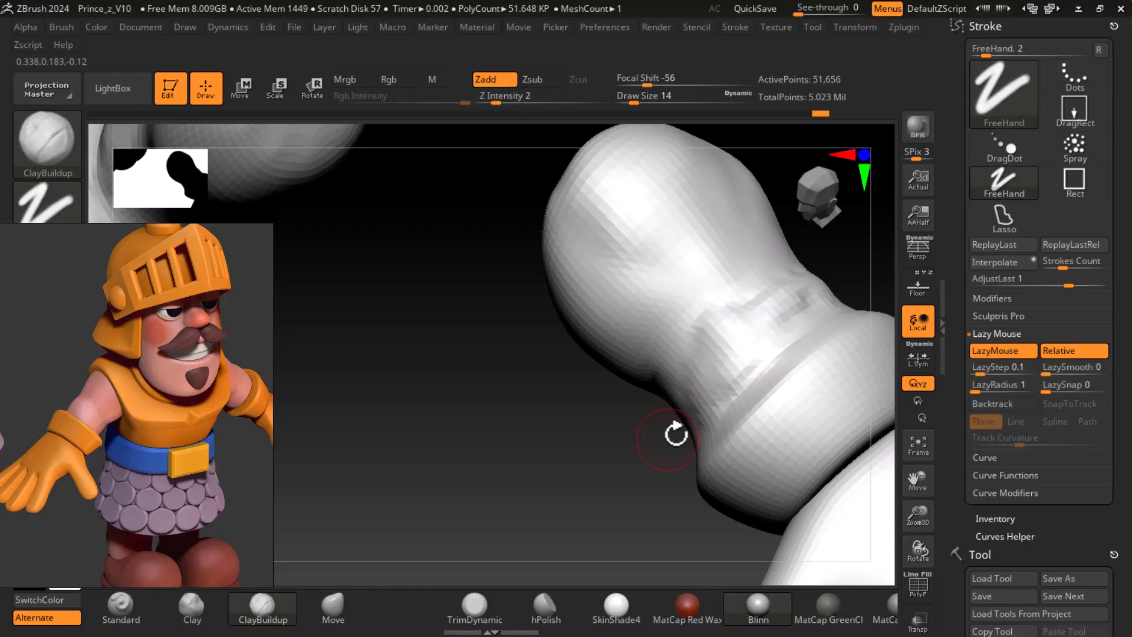
- Raise the arms mesh one subdivision level and smooth the forearm surface just above the cuff
key("ctrl+d")
left_click_drag(607, 480, 702, 374)
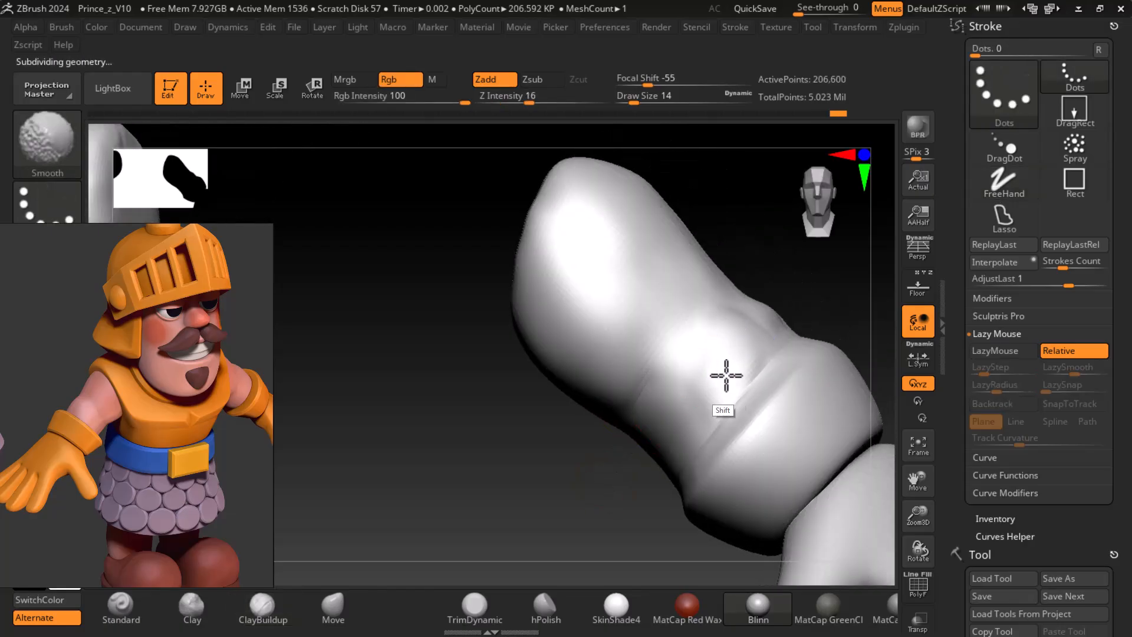
left_click_drag(608, 465, 687, 425)
left_click_drag(832, 288, 819, 312, "shift")
mouse_move(784, 362)
left_mouse_down("shift")
mouse_move(744, 360)
mouse_move(736, 349)
mouse_move(783, 296)
mouse_move(784, 313)
left_mouse_up("shift")
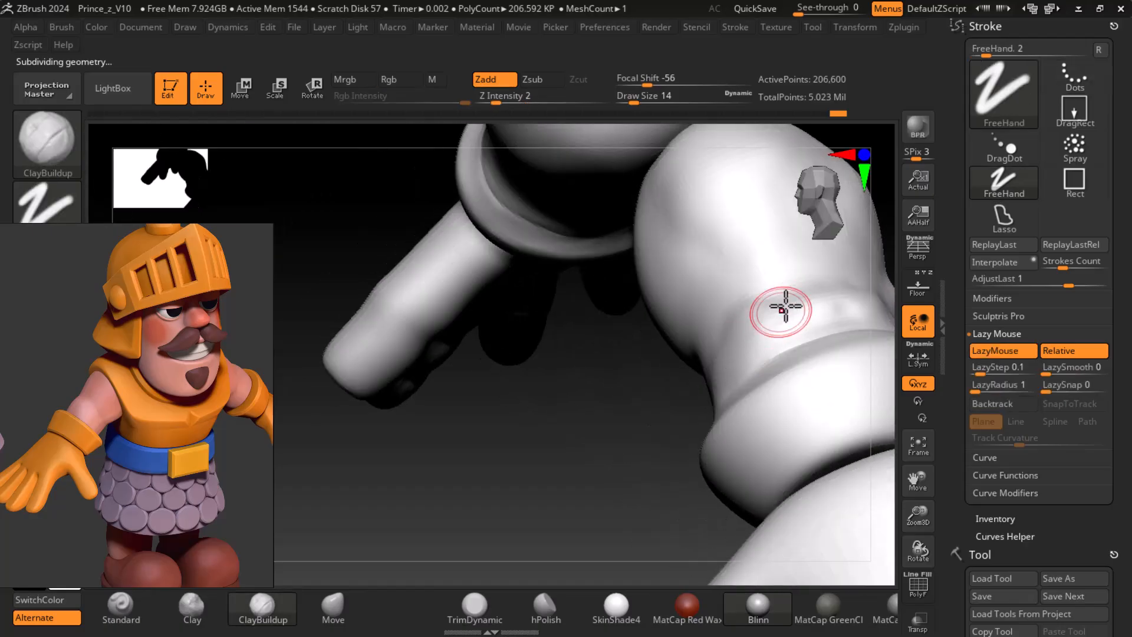
- Refine the outer side of the forearm beside the cuff edge with Smooth and subtractive ClayBuildup strokes
left_click_drag(607, 426, 675, 395)
mouse_move(563, 470)
left_mouse_down("shift")
mouse_move(609, 423)
mouse_move(759, 366)
mouse_move(699, 390)
mouse_move(679, 379)
left_mouse_up("shift")
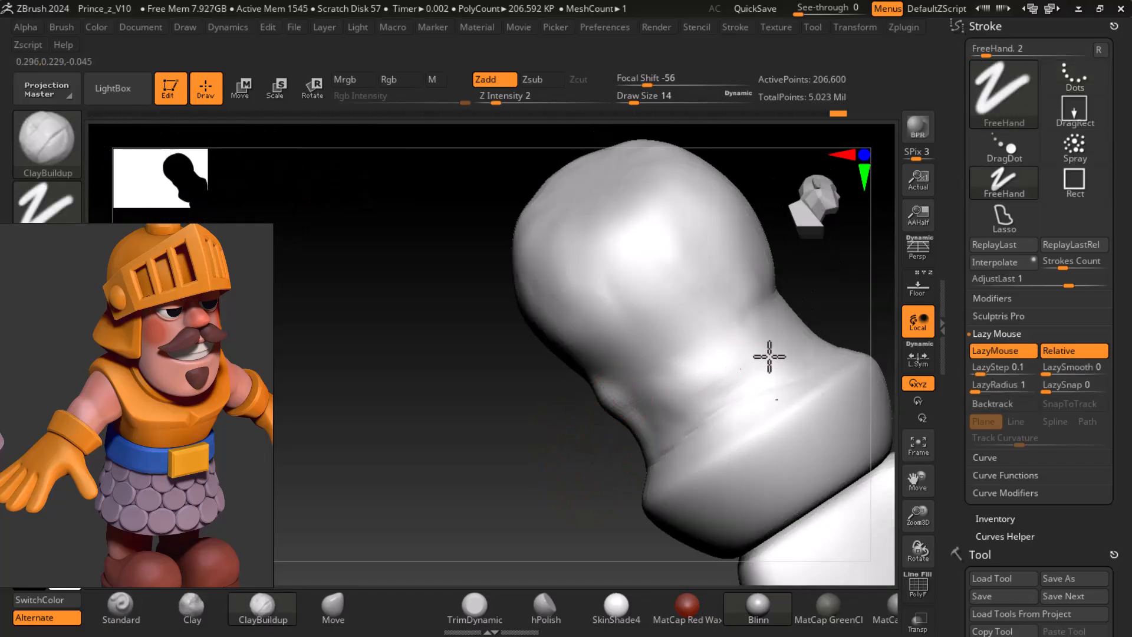
key("shift")
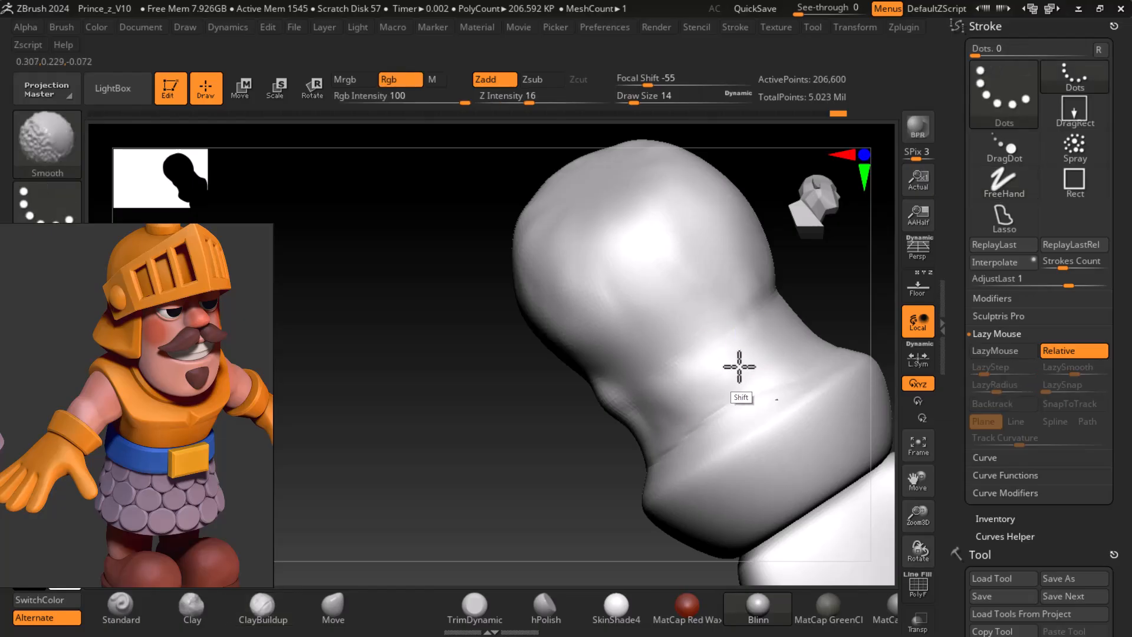
key("alt")
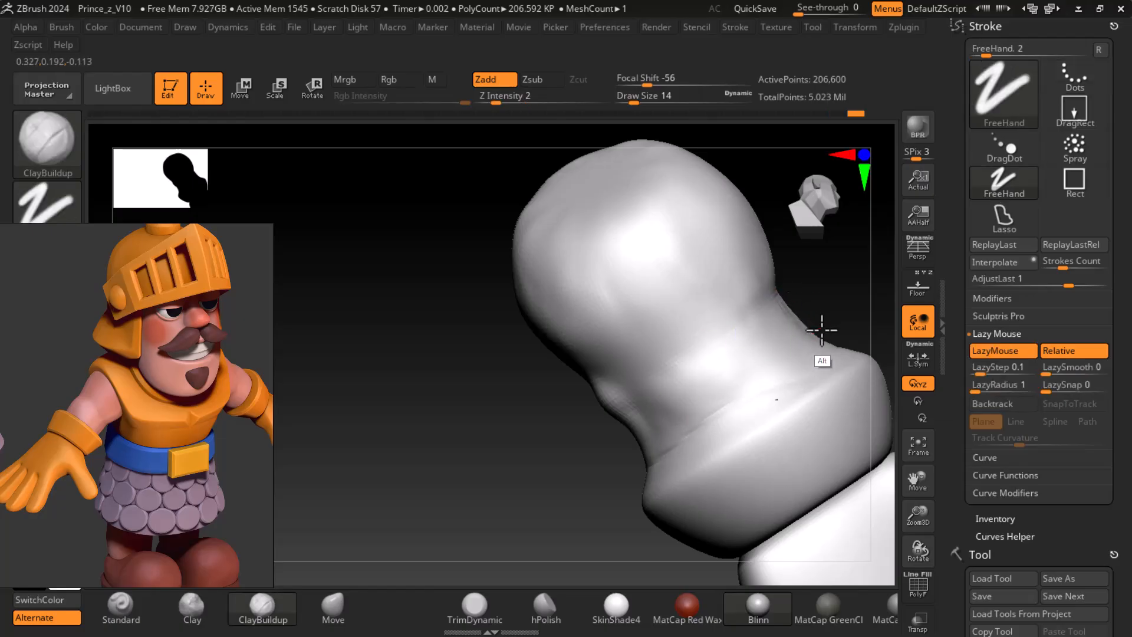
- Smooth the remaining bumps on the front of the forearm between the elbow bulge and the cuff
mouse_move(788, 324)
right_mouse_down()
mouse_move(607, 445)
mouse_move(698, 392)
right_mouse_up()
key("shift")
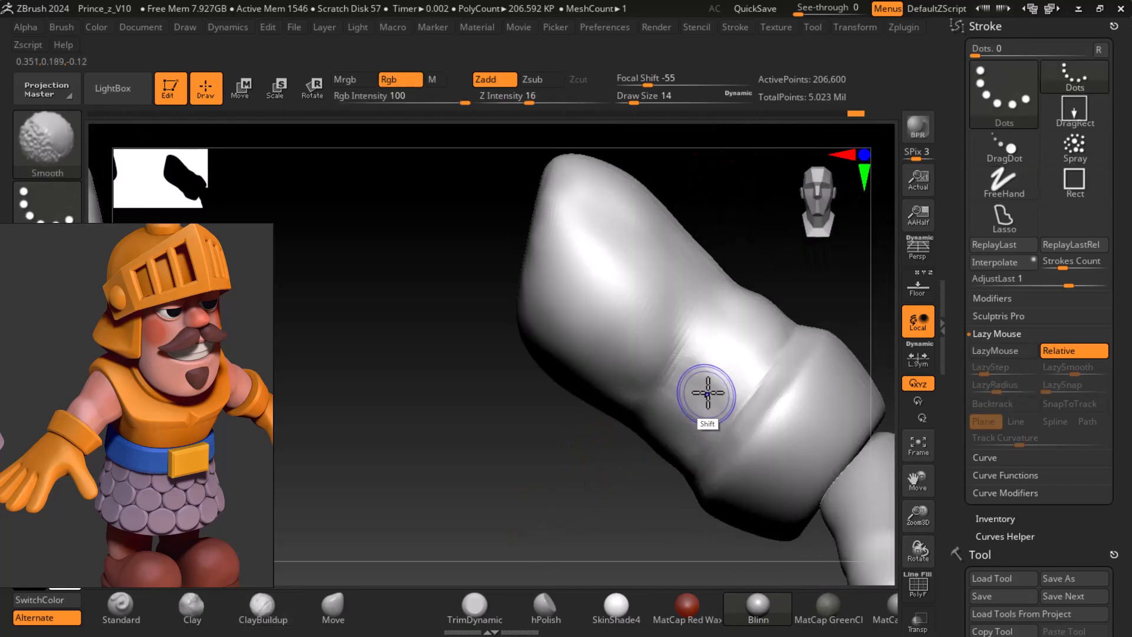
mouse_move(718, 392)
left_mouse_down("shift")
mouse_move(701, 372)
mouse_move(757, 323)
mouse_move(716, 384)
left_mouse_up("shift")
key("shift")
mouse_move(747, 319)
left_mouse_down("shift")
mouse_move(685, 419)
mouse_move(754, 349)
mouse_move(685, 416)
mouse_move(684, 392)
left_mouse_up("shift")
mouse_move(637, 448)
left_mouse_down()
mouse_move(607, 481)
mouse_move(738, 455)
left_mouse_up()
mouse_move(811, 361)
left_mouse_down()
mouse_move(804, 387)
mouse_move(782, 395)
mouse_move(823, 377)
mouse_move(746, 379)
mouse_move(829, 366)
mouse_move(821, 375)
left_mouse_up()
- Apply BasicMaterial to the arms, hiding the reference image during the change and restoring it over the viewport
key("f")
left_click_drag(708, 423, 804, 401)
left_click_drag(463, 486, 817, 493, "alt")
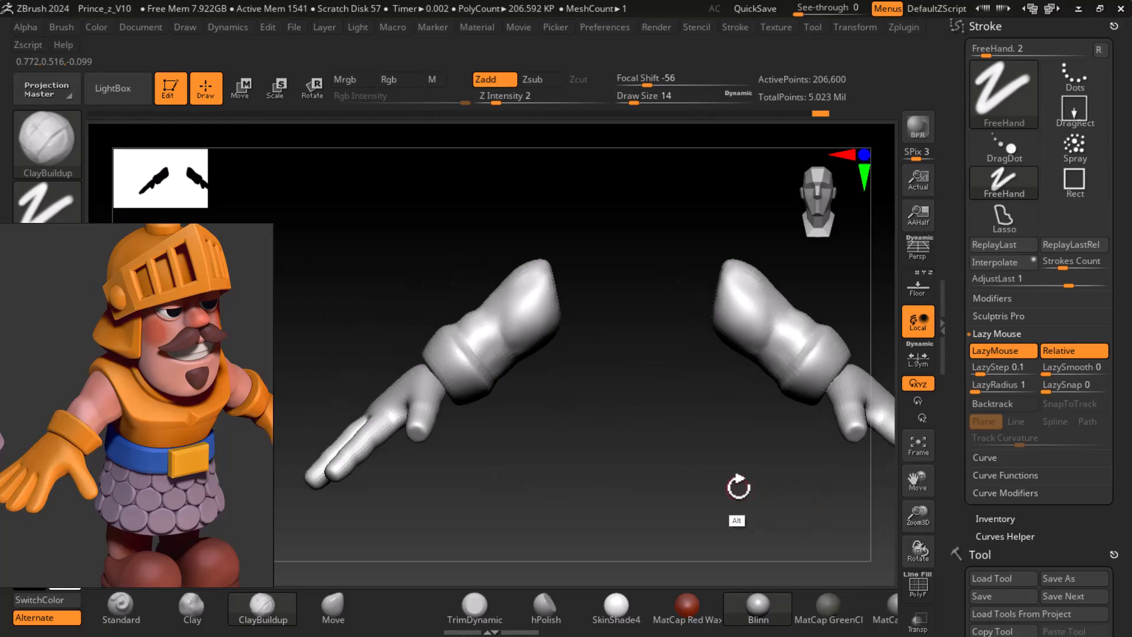
left_click_drag(738, 487, 710, 469)
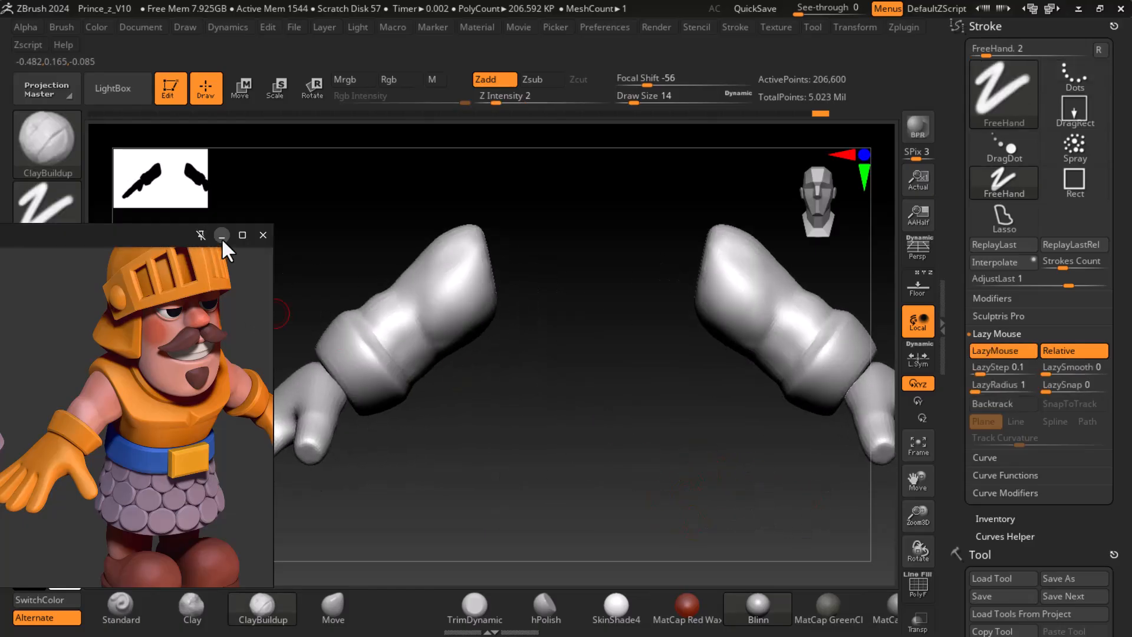
left_click(221, 238)
left_click(48, 434)
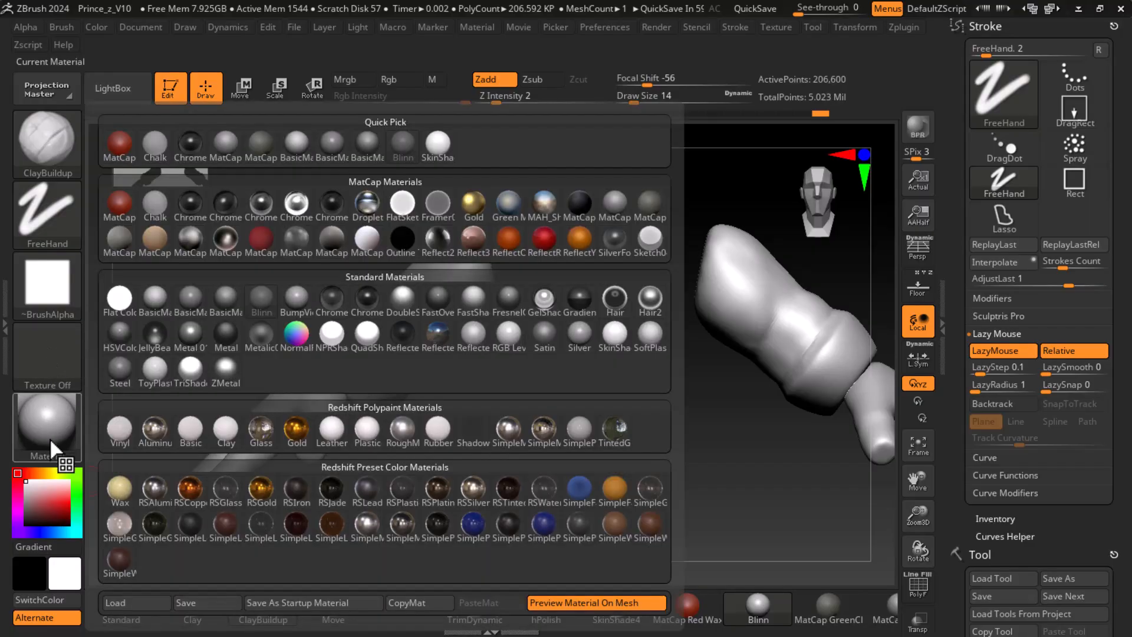
left_click(168, 300)
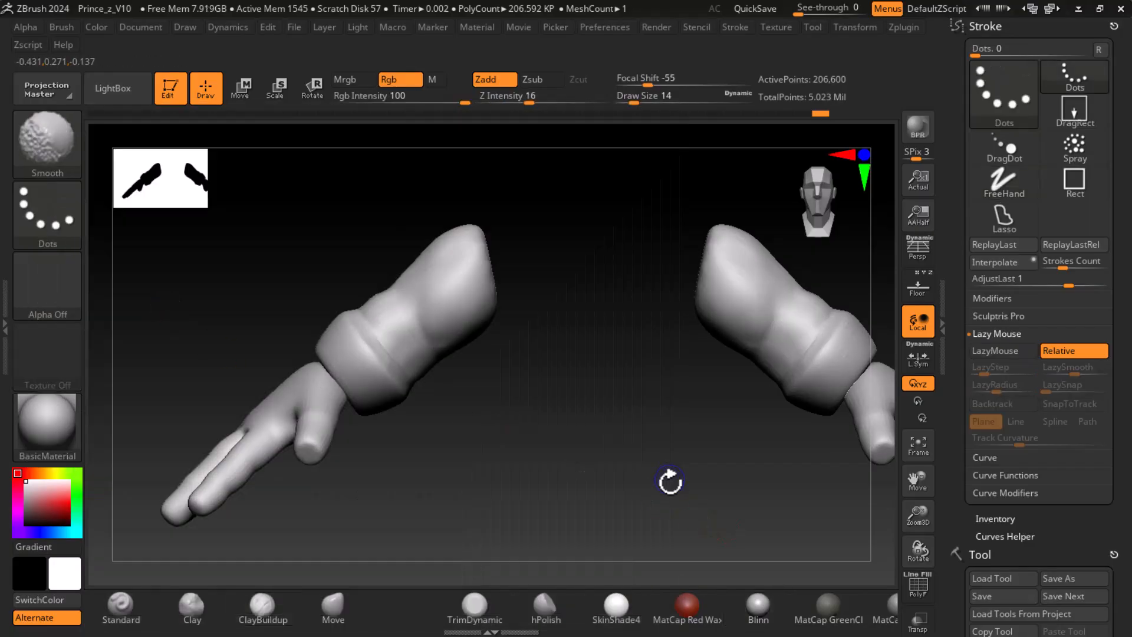
left_click_drag(601, 517, 644, 394)
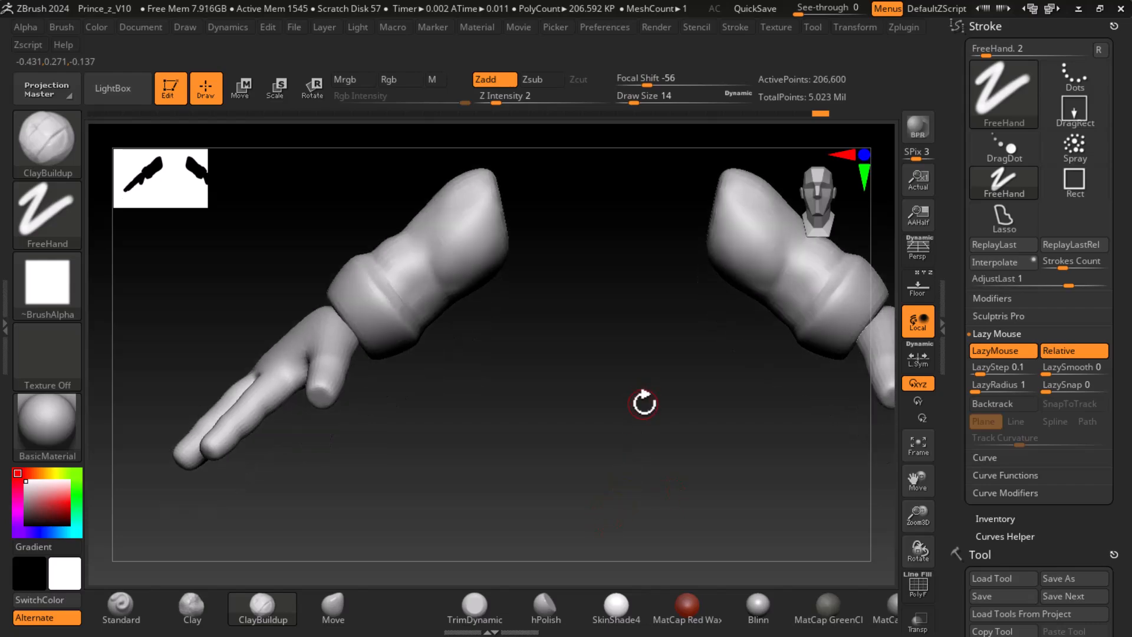
key("super")
left_click(393, 625)
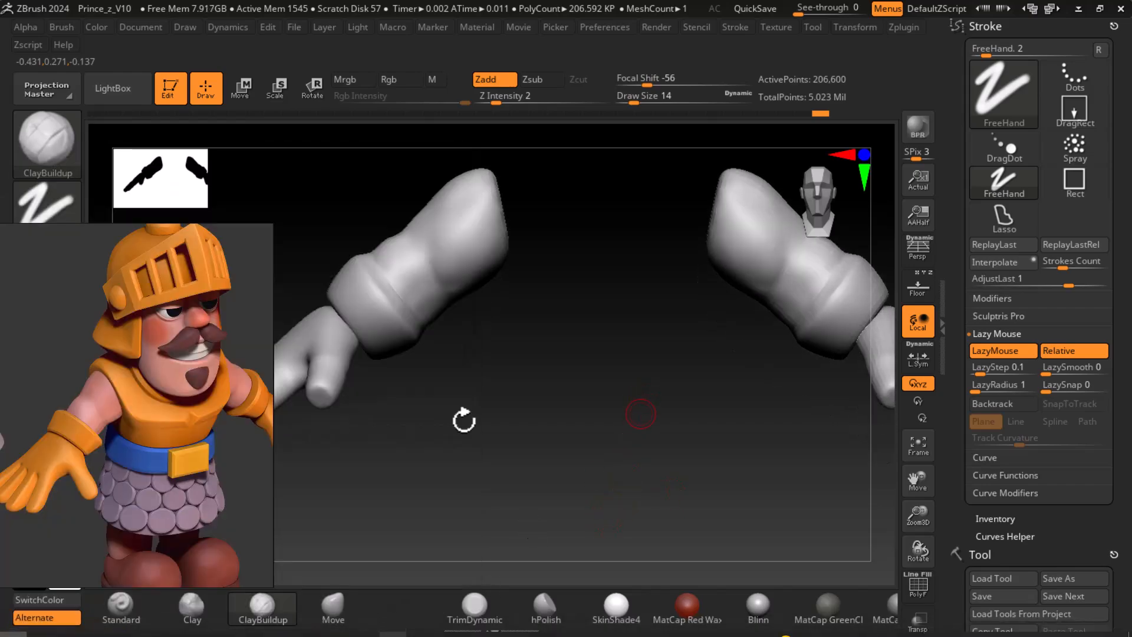
- Polish the length of the index finger on the gloved hand with the hPolish brush at draw size 14
left_click_drag(603, 447, 551, 442)
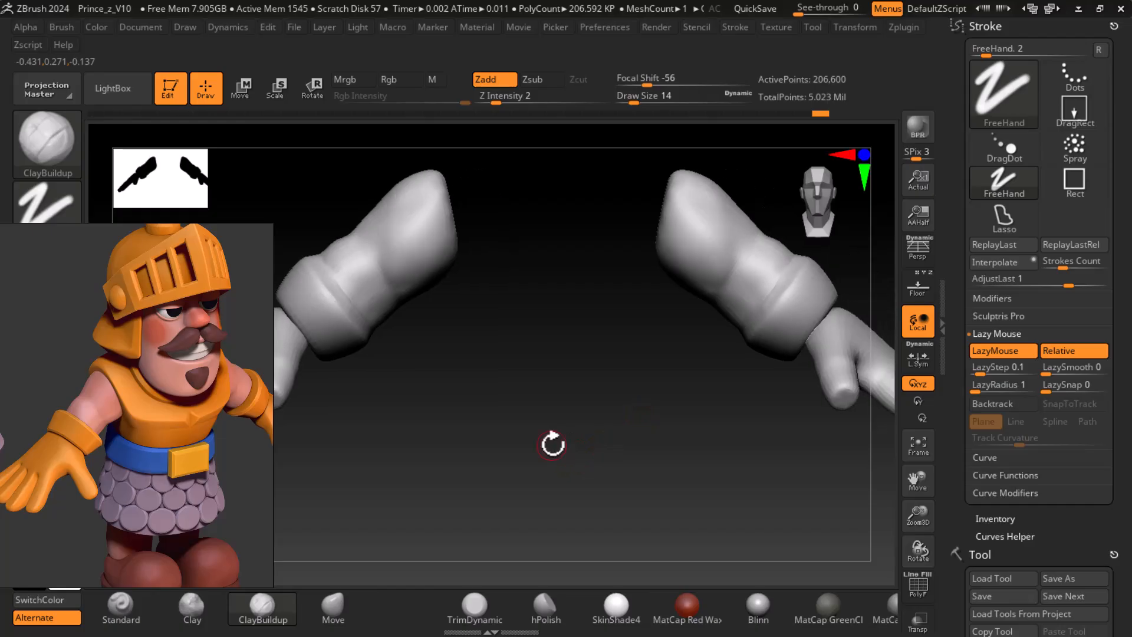
left_click_drag(624, 440, 764, 360)
left_click_drag(648, 432, 472, 466)
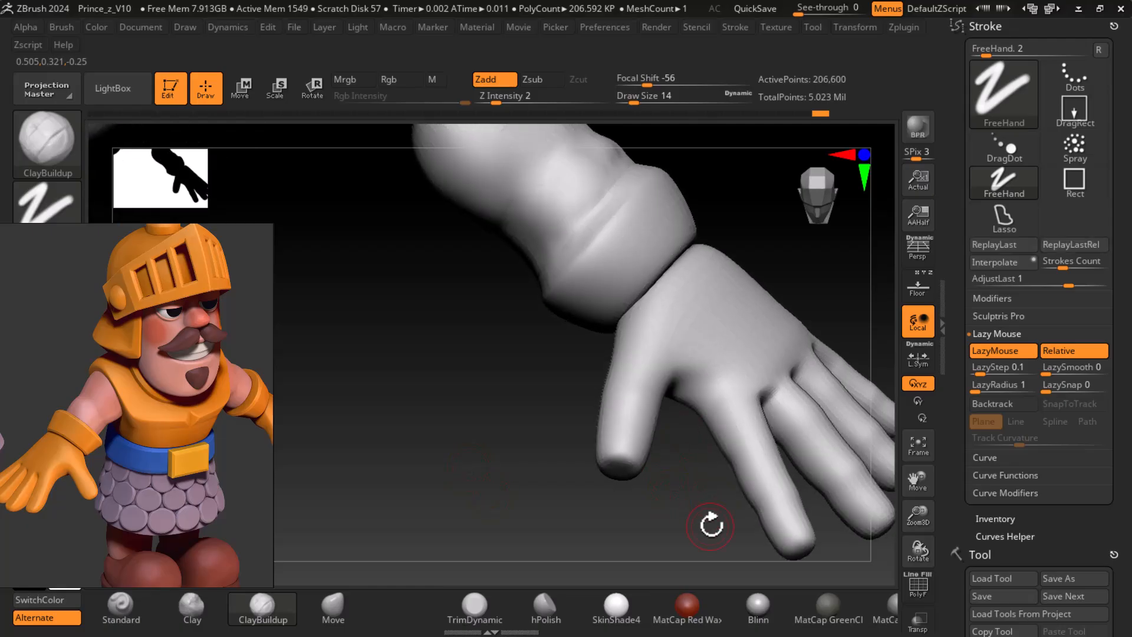
left_click_drag(385, 488, 536, 483)
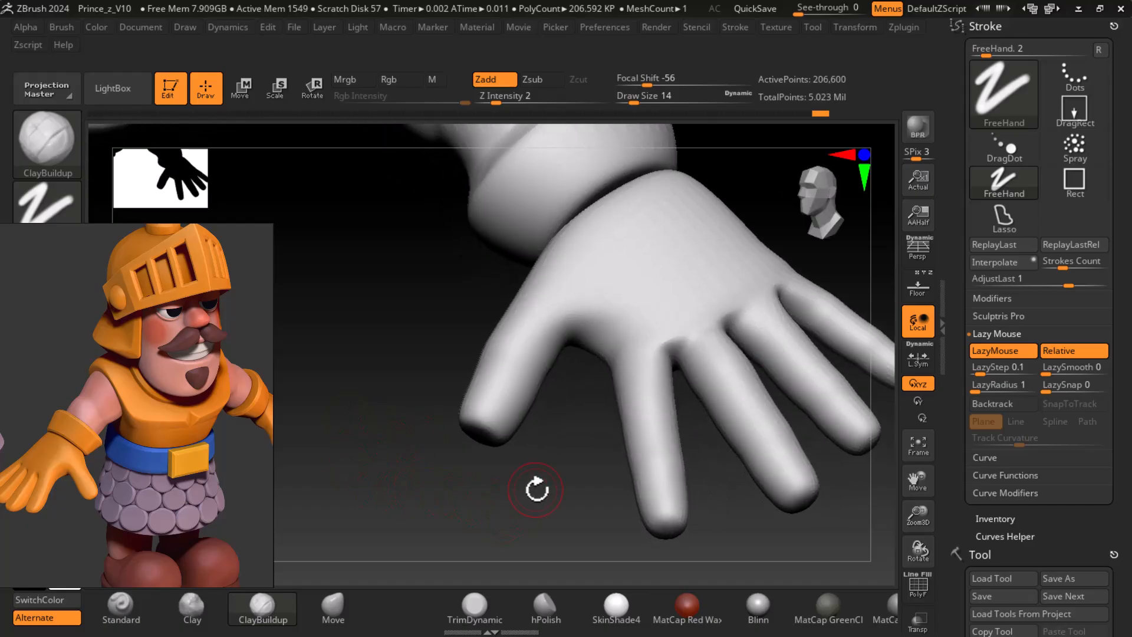
left_click(546, 608)
mouse_move(648, 431)
left_mouse_down()
mouse_move(650, 526)
mouse_move(667, 509)
mouse_move(676, 557)
left_mouse_up()
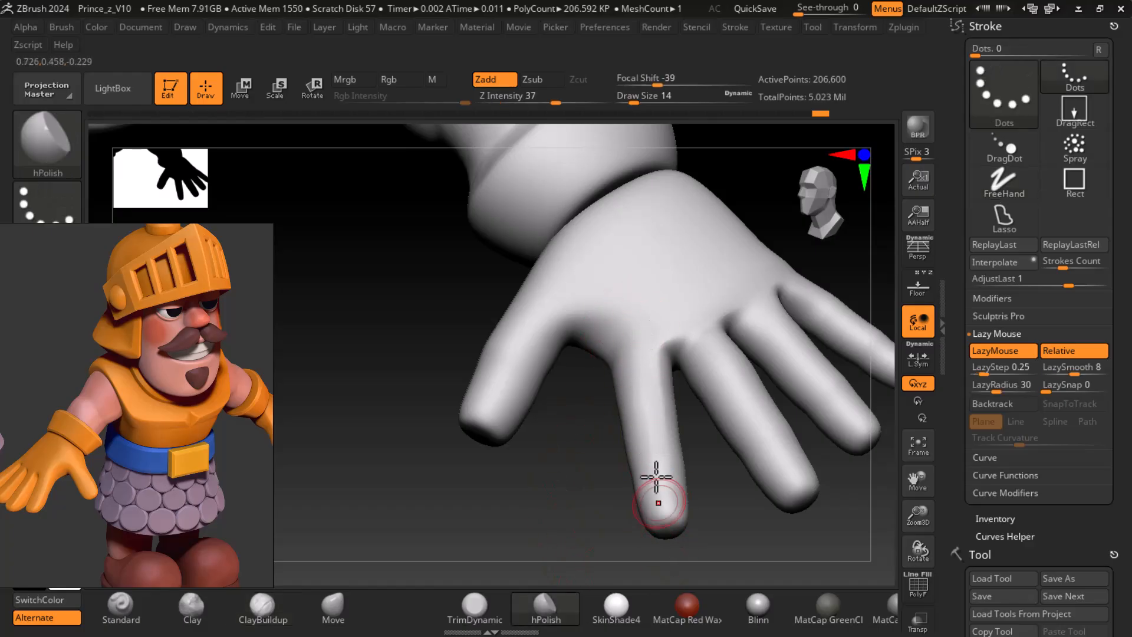
left_click_drag(644, 345, 672, 546)
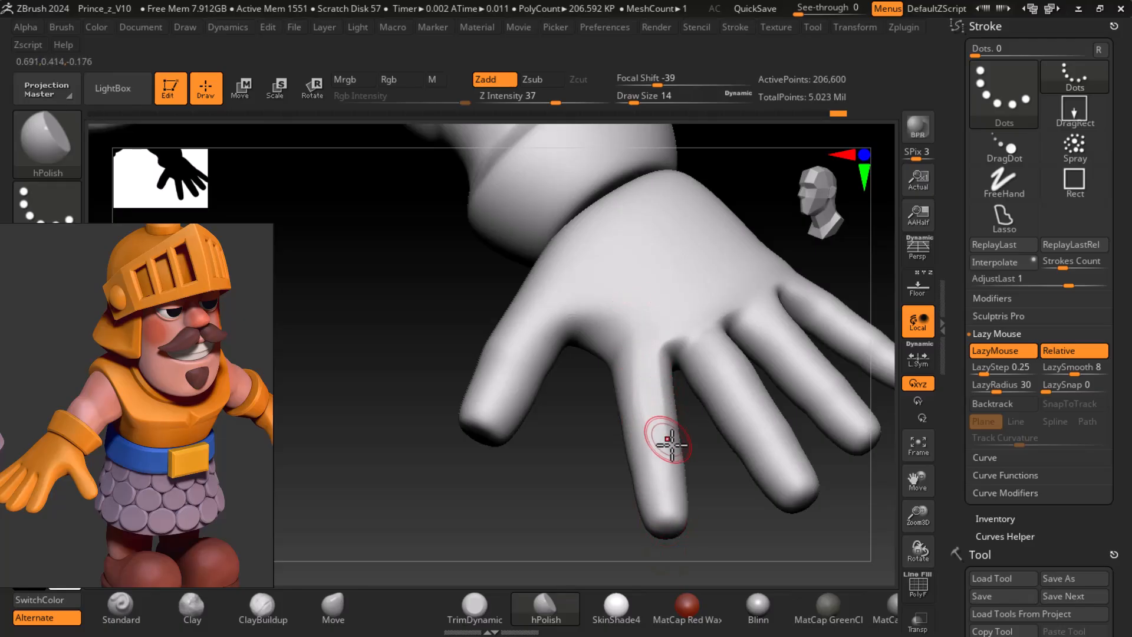
- Enlarge hPolish to draw size 22 and flatten the index finger from its base knuckle to the tip
key("]")
left_click_drag(653, 348, 656, 381)
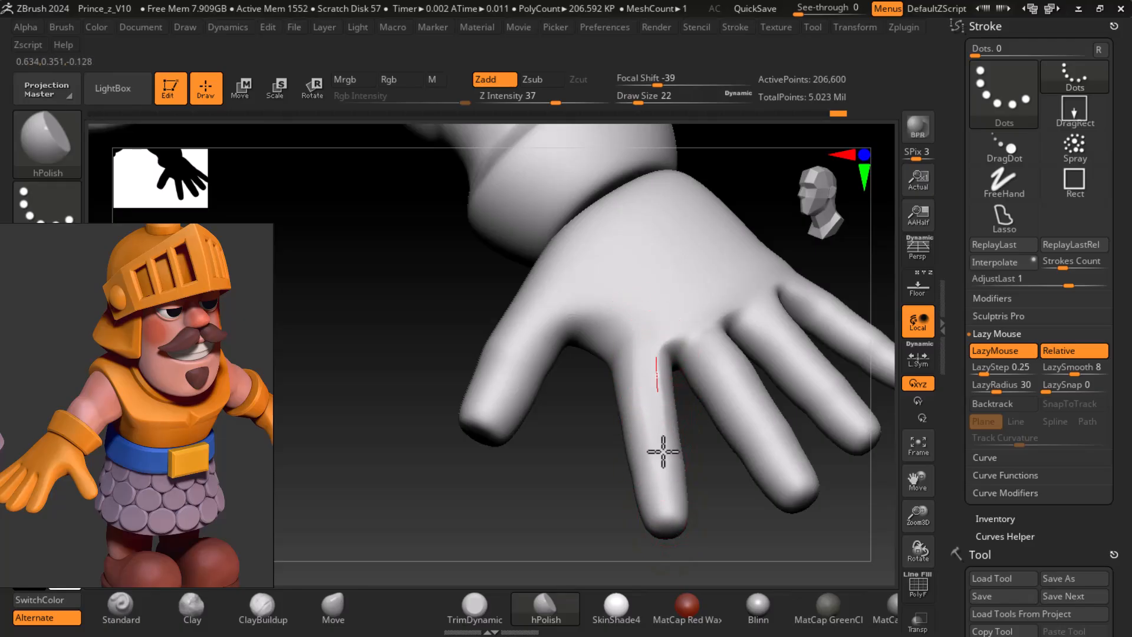
left_click_drag(662, 508, 668, 543)
left_click_drag(654, 427, 675, 556)
left_click_drag(656, 353, 670, 534)
left_click_drag(639, 308, 649, 435)
left_click_drag(639, 333, 648, 352)
- Polish the thumb from its base to the tip with hPolish, reducing the draw size to 10
left_click_drag(555, 295, 522, 333)
left_click_drag(564, 273, 489, 385)
mouse_move(406, 434)
left_mouse_down()
mouse_move(431, 439)
mouse_move(558, 284)
mouse_move(515, 401)
left_mouse_up()
left_click_drag(533, 297, 488, 400)
mouse_move(518, 347)
left_mouse_down()
mouse_move(506, 387)
mouse_move(521, 410)
left_mouse_up()
mouse_move(539, 324)
left_mouse_down()
mouse_move(537, 421)
mouse_move(563, 475)
mouse_move(559, 466)
left_mouse_up()
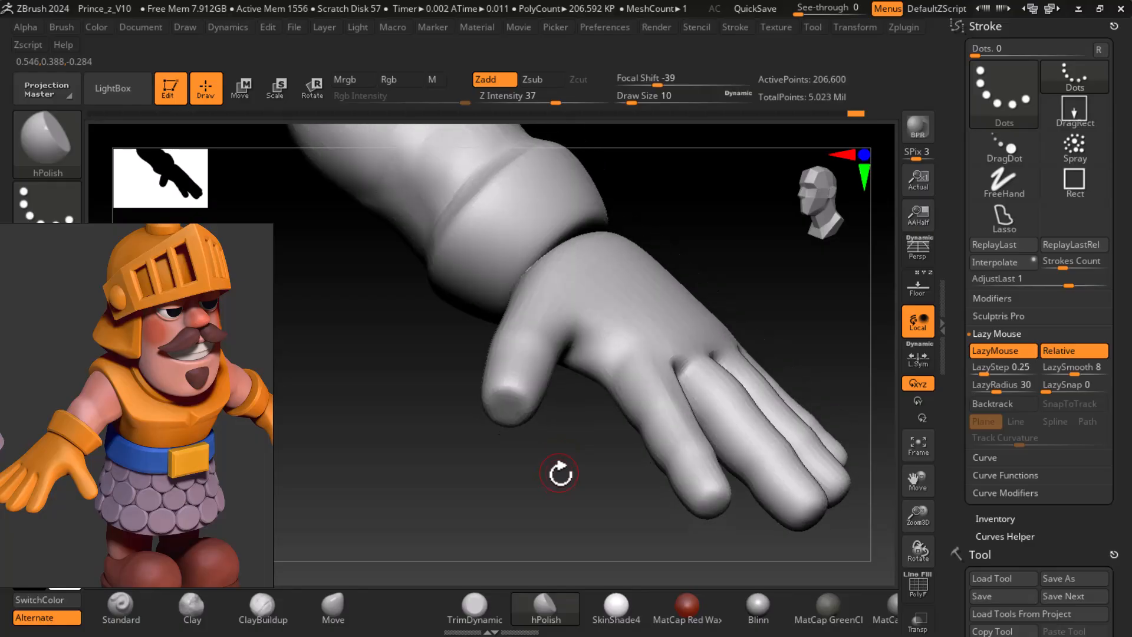
- Flatten the thumb tip with TrimDynamic at draw size 10, smooth it, and drop the mesh one subdivision level
left_click_drag(565, 517, 579, 516, "alt")
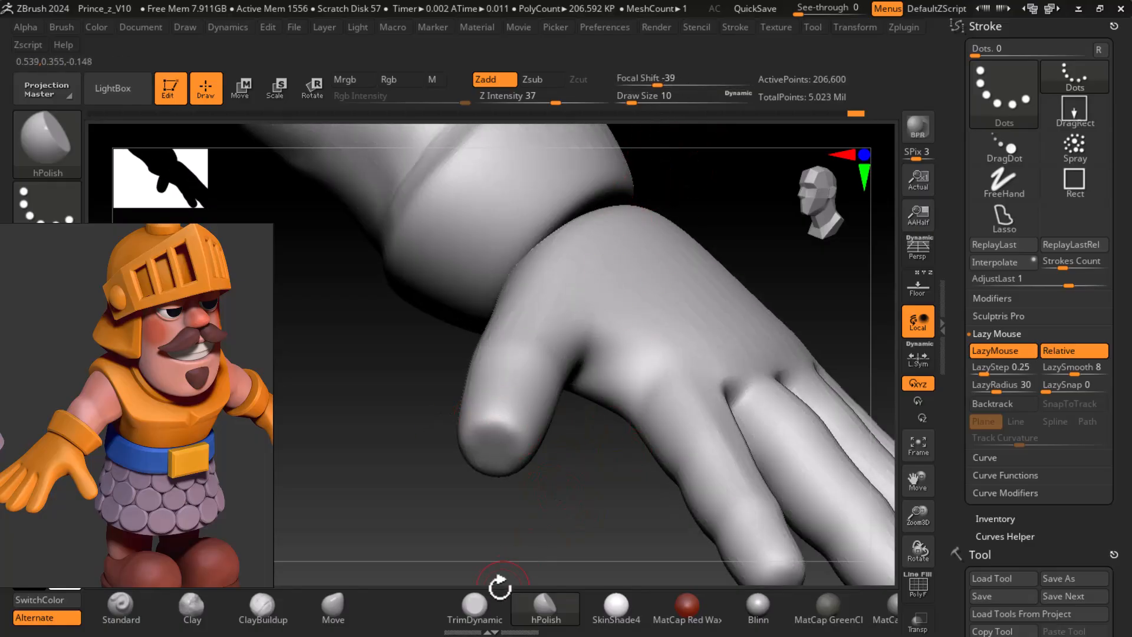
left_click(475, 608)
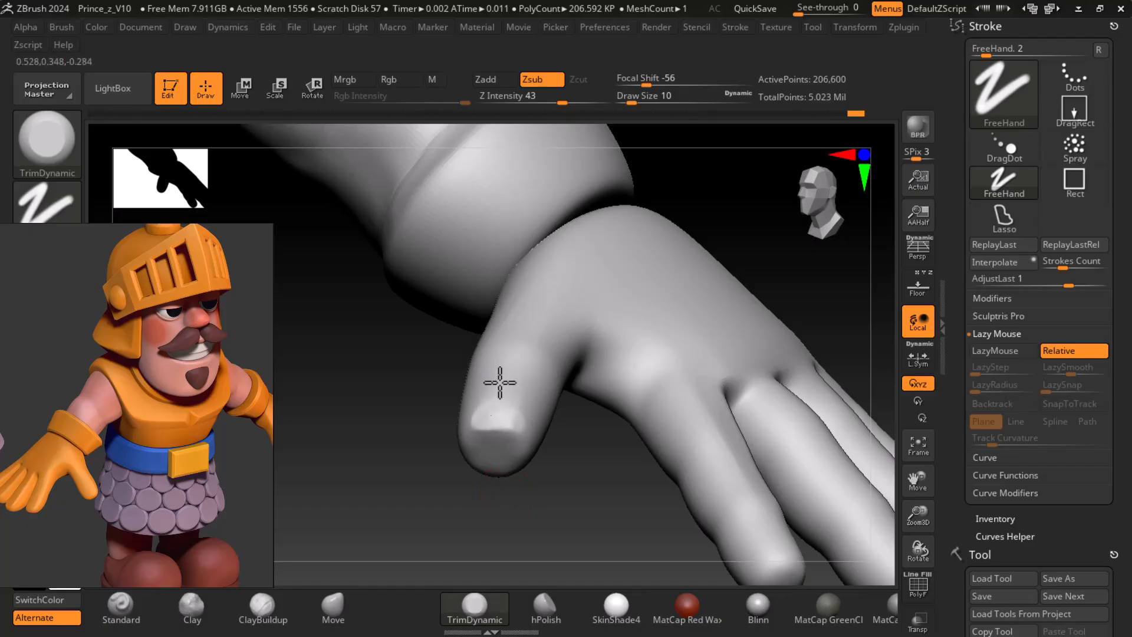
key("shift")
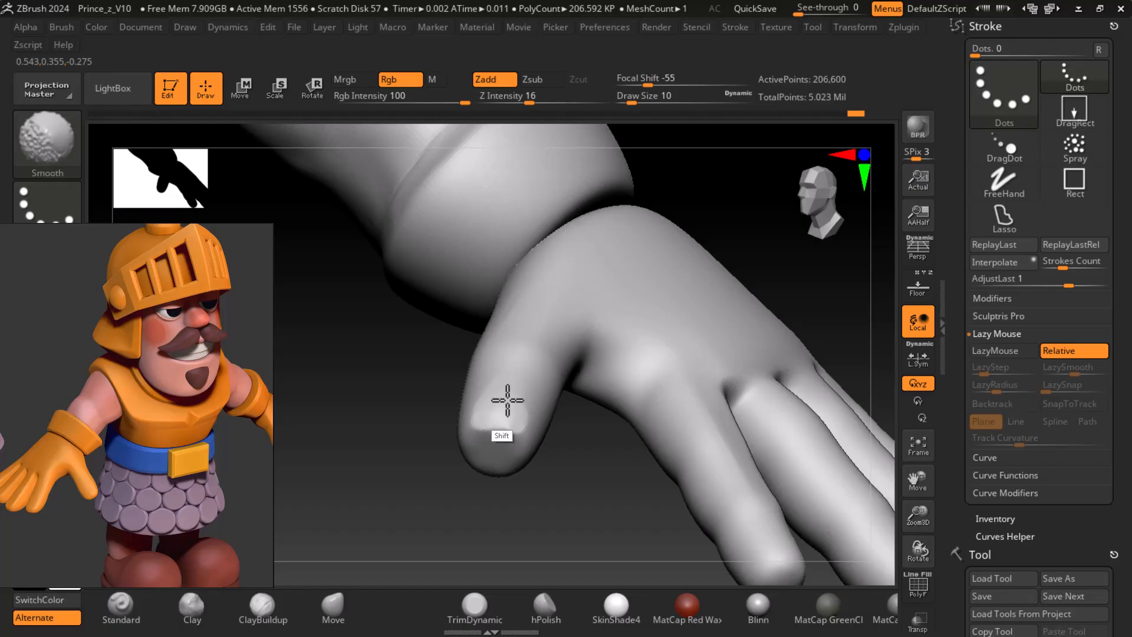
key("shift+d")
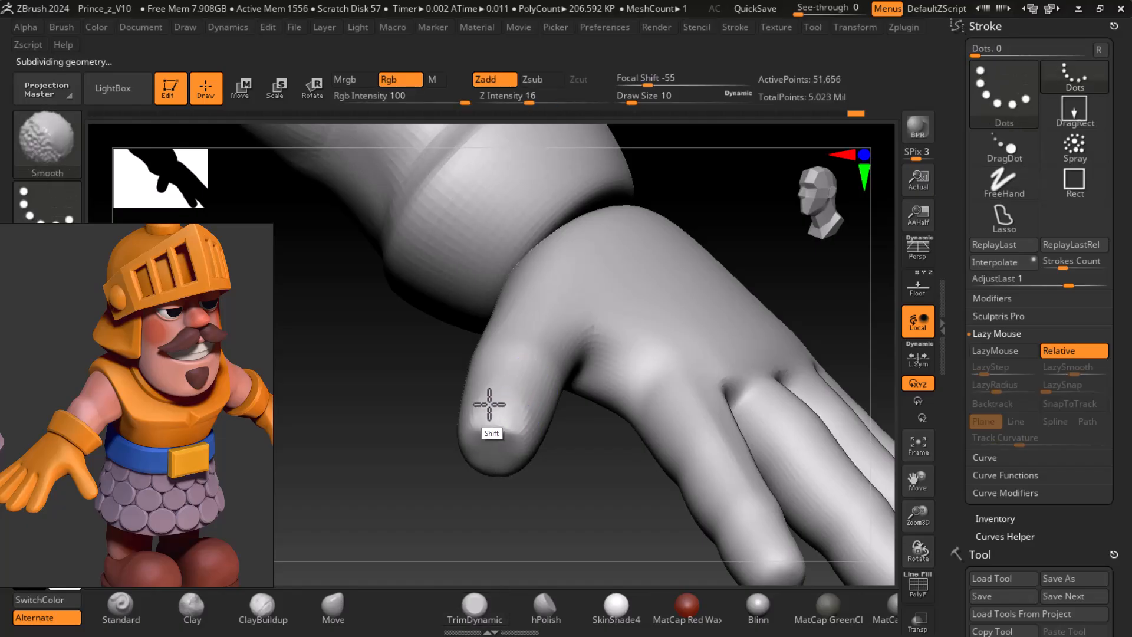
- Work over the end of the thumb with the Standard brush at Z Intensity 25 and smooth it round
left_click_drag(551, 512, 521, 488)
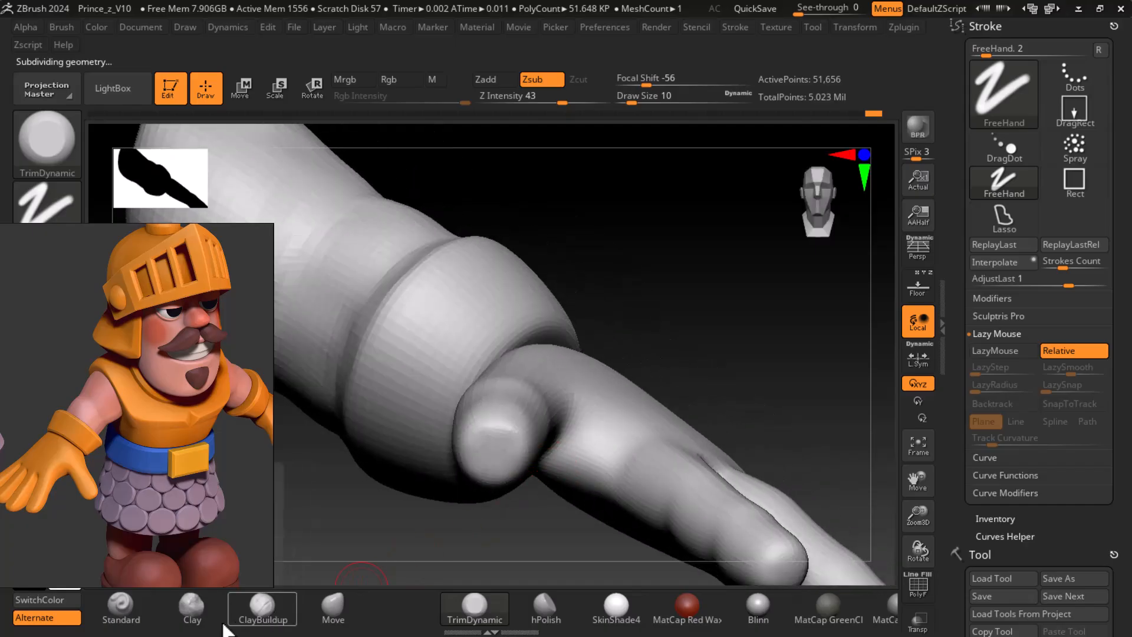
left_click(123, 607)
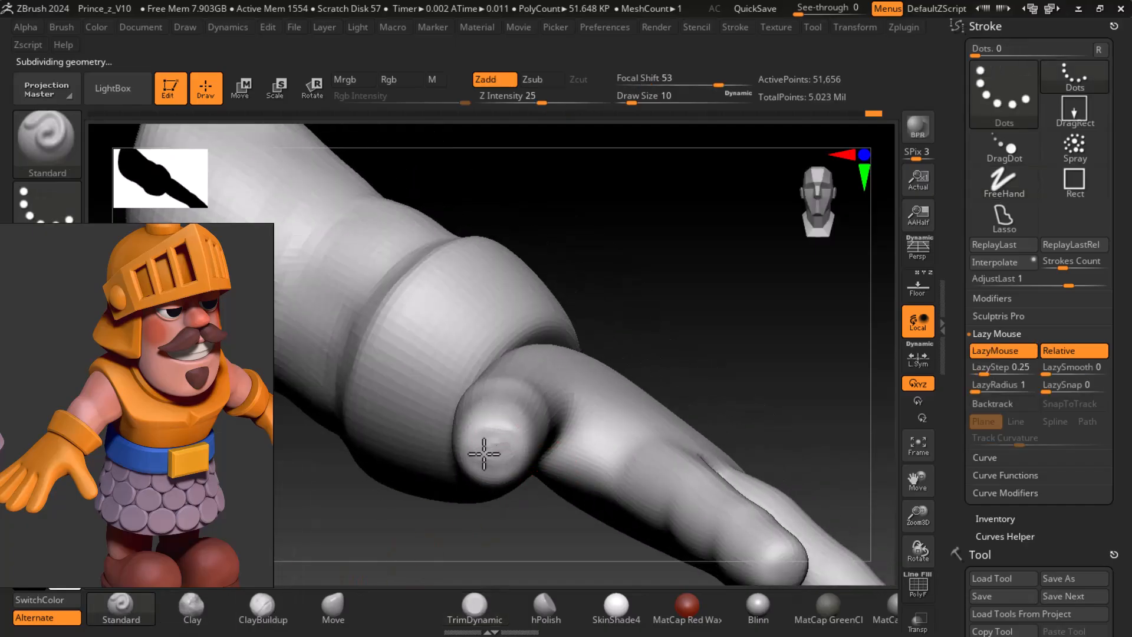
key("shift")
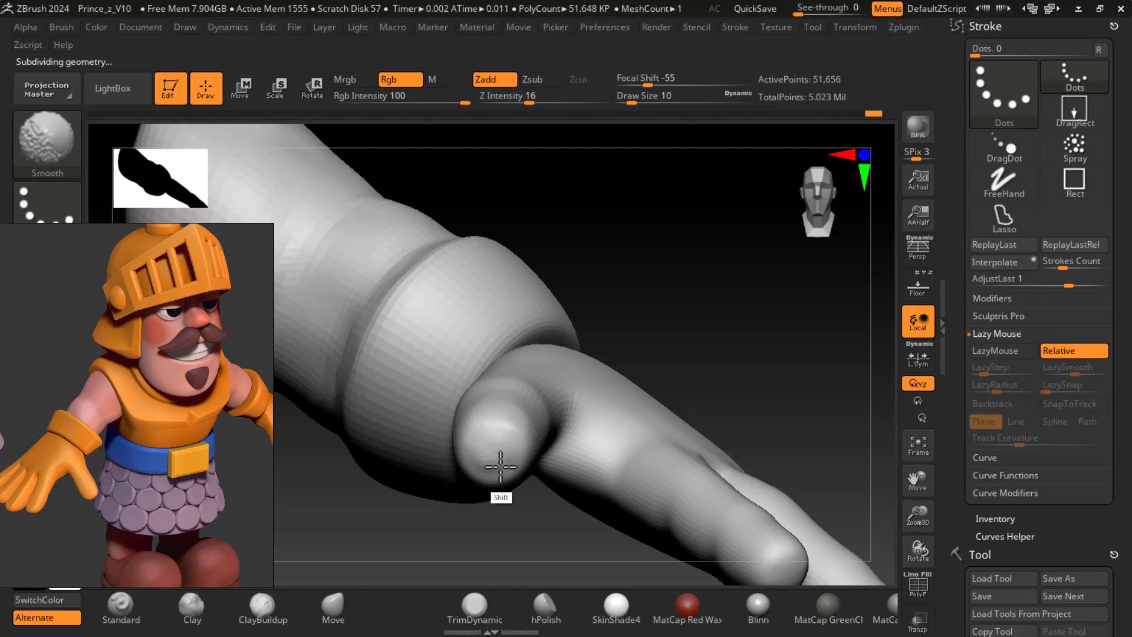
- Lower the glove mesh by two subdivision levels and reshape the end of the thumb with the Move brush
key("shift+d")
key("shift+d")
mouse_move(634, 344)
left_mouse_down()
mouse_move(768, 356)
mouse_move(771, 392)
mouse_move(799, 311)
mouse_move(568, 510)
mouse_move(553, 539)
left_mouse_up()
left_click(334, 619)
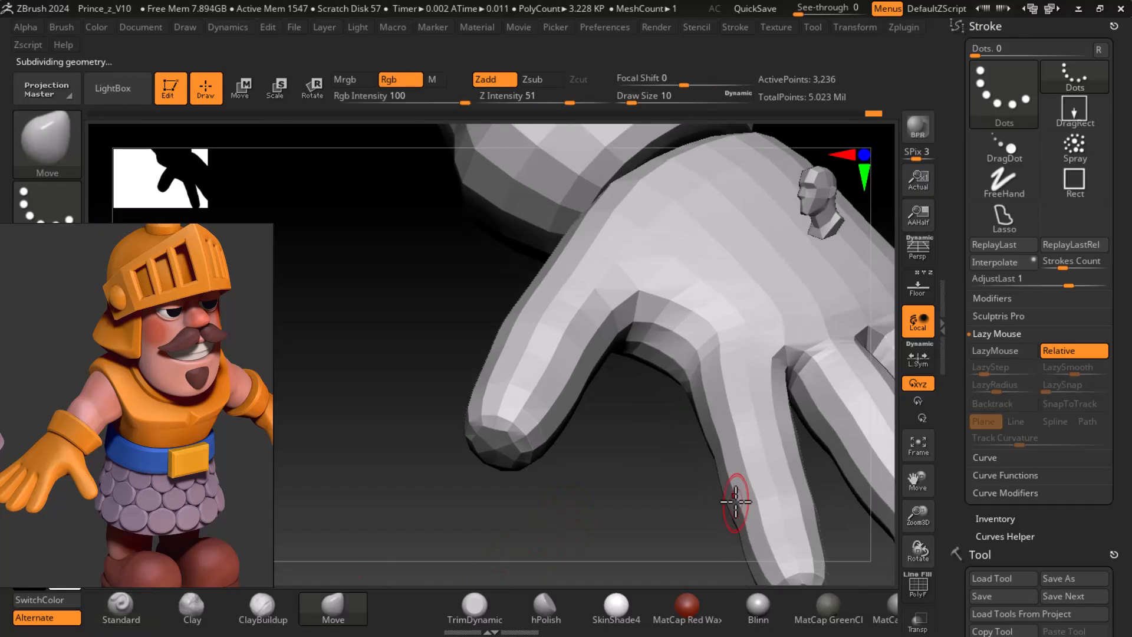
left_click_drag(613, 491, 589, 462)
left_click_drag(547, 424, 553, 428)
left_click_drag(506, 392, 486, 383)
mouse_move(493, 449)
left_mouse_down()
mouse_move(536, 397)
mouse_move(493, 445)
left_mouse_up()
- Nudge the thumb tip with Move at draw size 9, raise the mesh one subdivision level, and adjust the thumb at draw size 18
left_click_drag(627, 310, 652, 159)
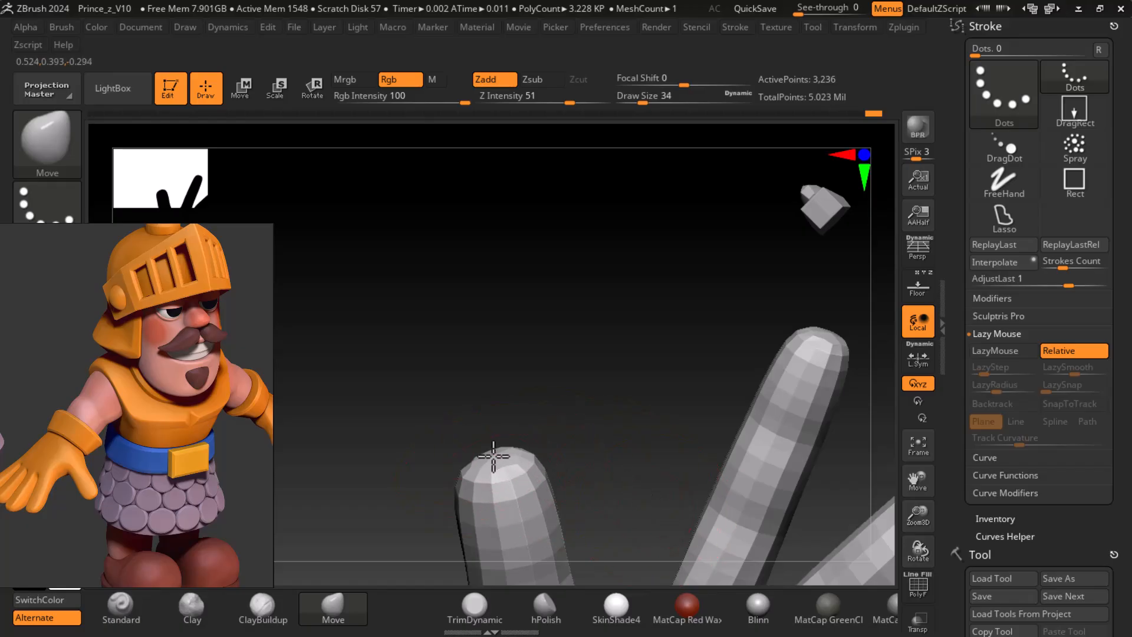
key("bracketleft")
key("bracketleft")
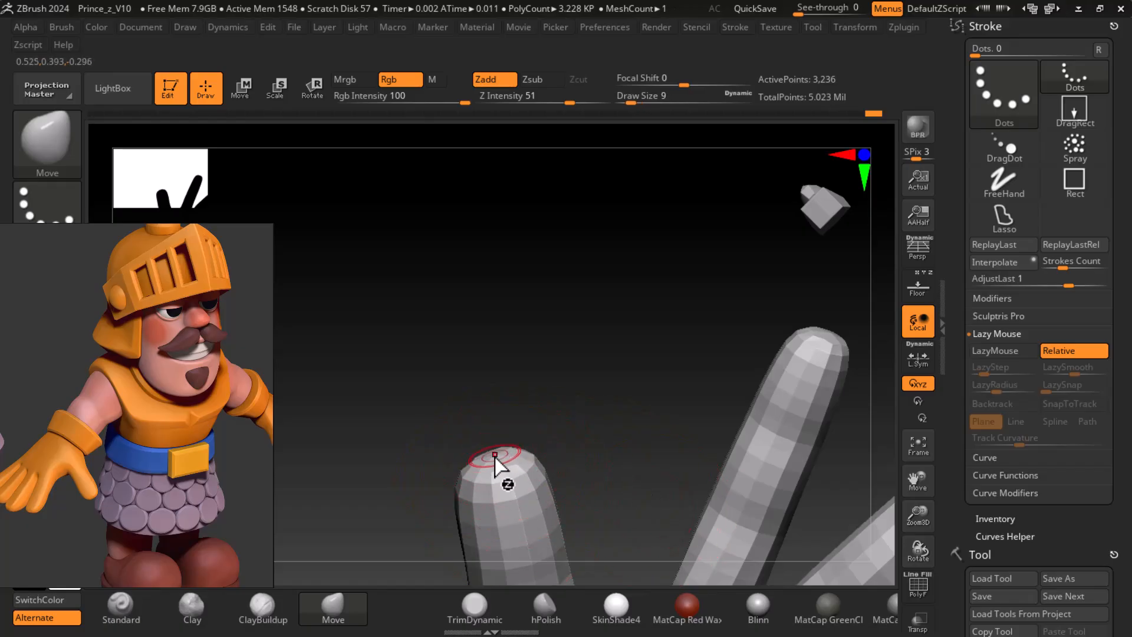
left_click_drag(554, 389, 604, 488)
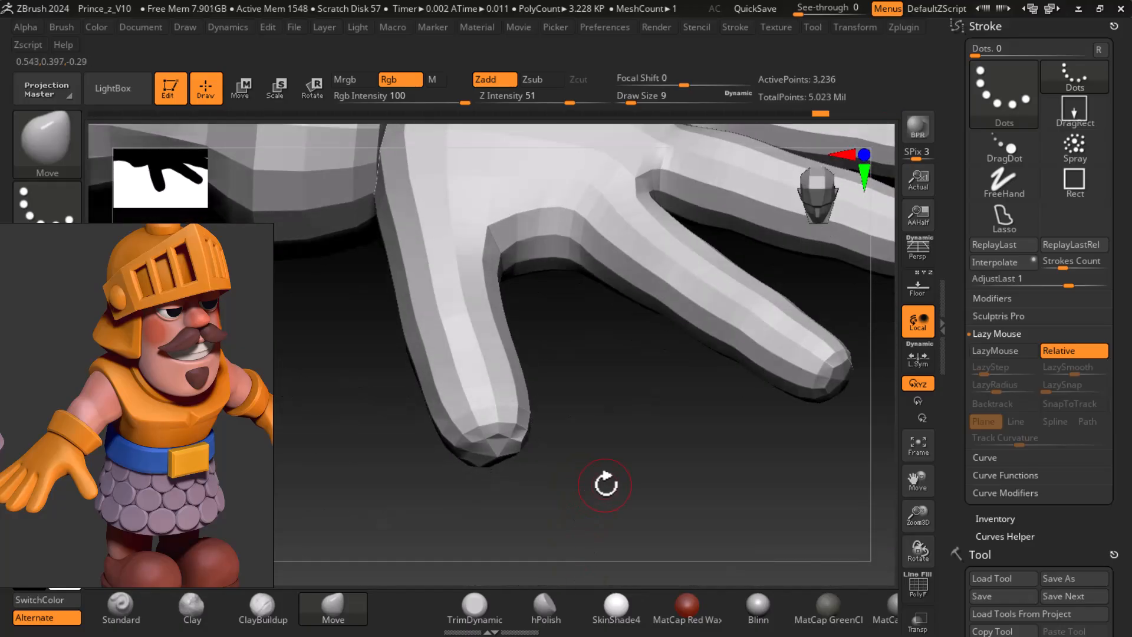
key("ctrl+d")
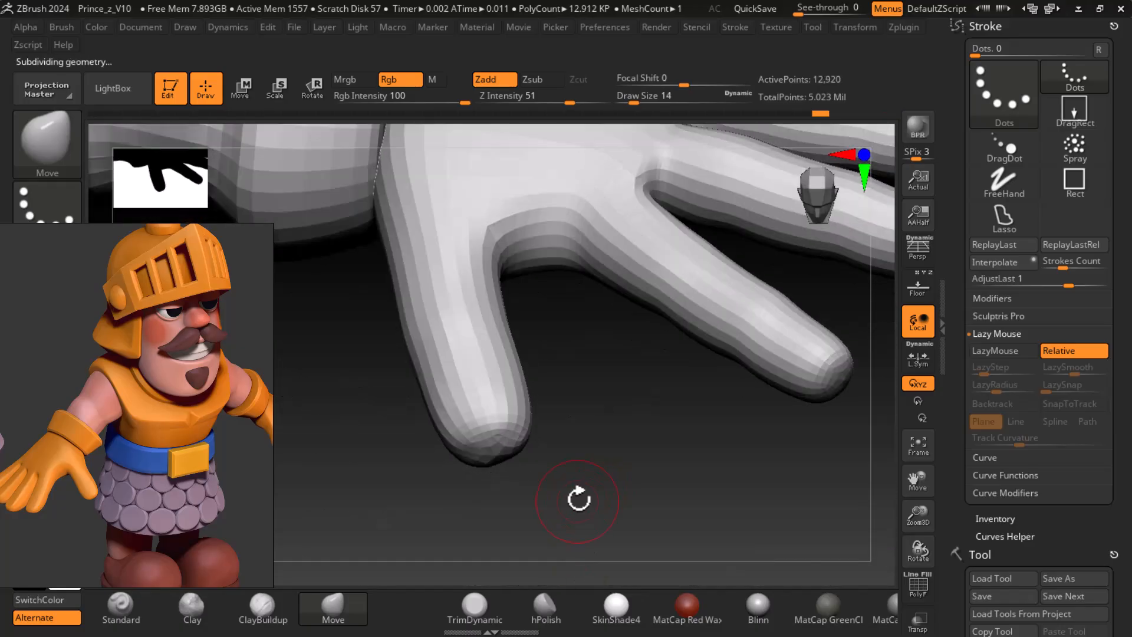
left_click_drag(562, 466, 539, 460)
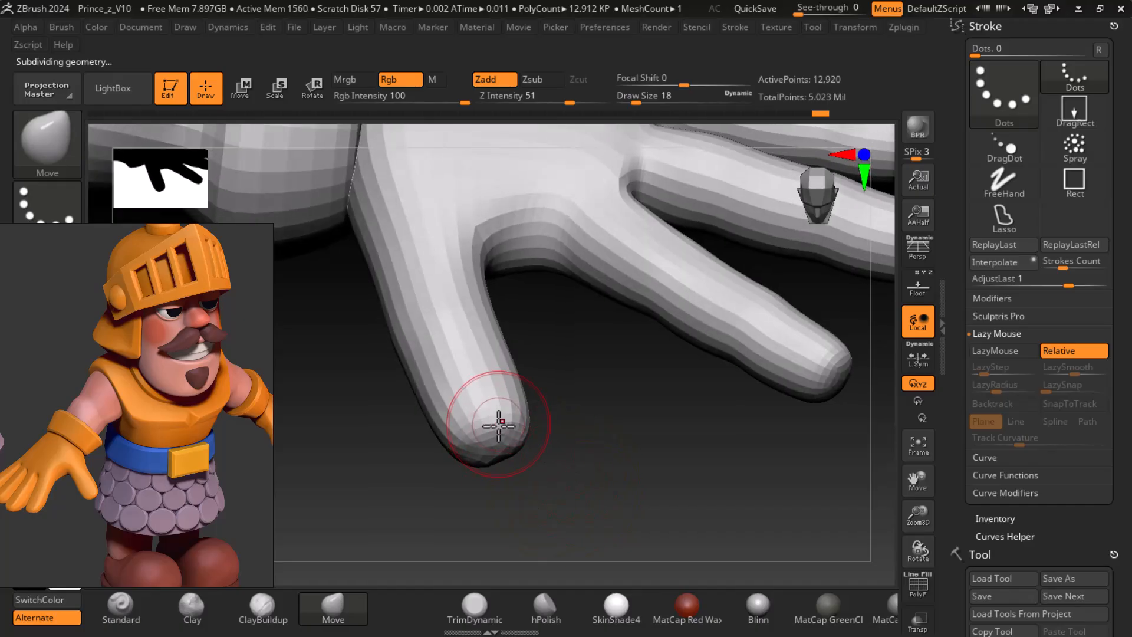
- Polish the outer half of the thumb with hPolish at draw size 10
left_click(546, 606)
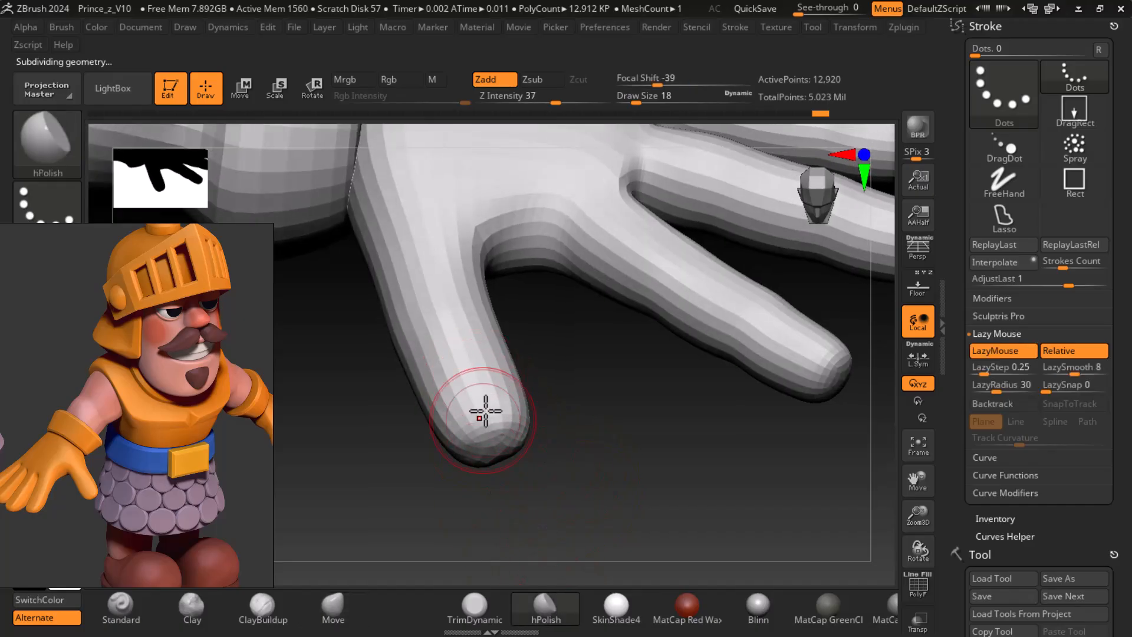
key("bracketleft")
key("bracketleft")
mouse_move(466, 371)
left_mouse_down()
mouse_move(484, 453)
mouse_move(460, 346)
left_mouse_up()
left_click_drag(463, 454, 485, 413)
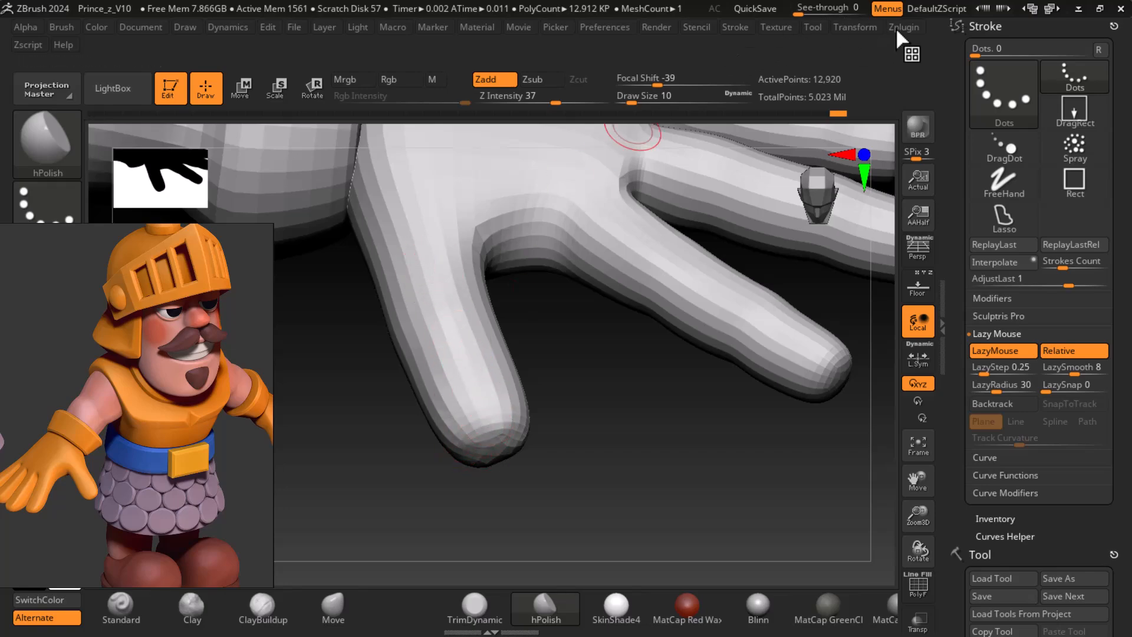
- Set hPolish's LazyRadius to 5, raise the mesh one subdivision level, polish the thumb from base to tip, and smooth its end
left_click(738, 29)
left_click(729, 48)
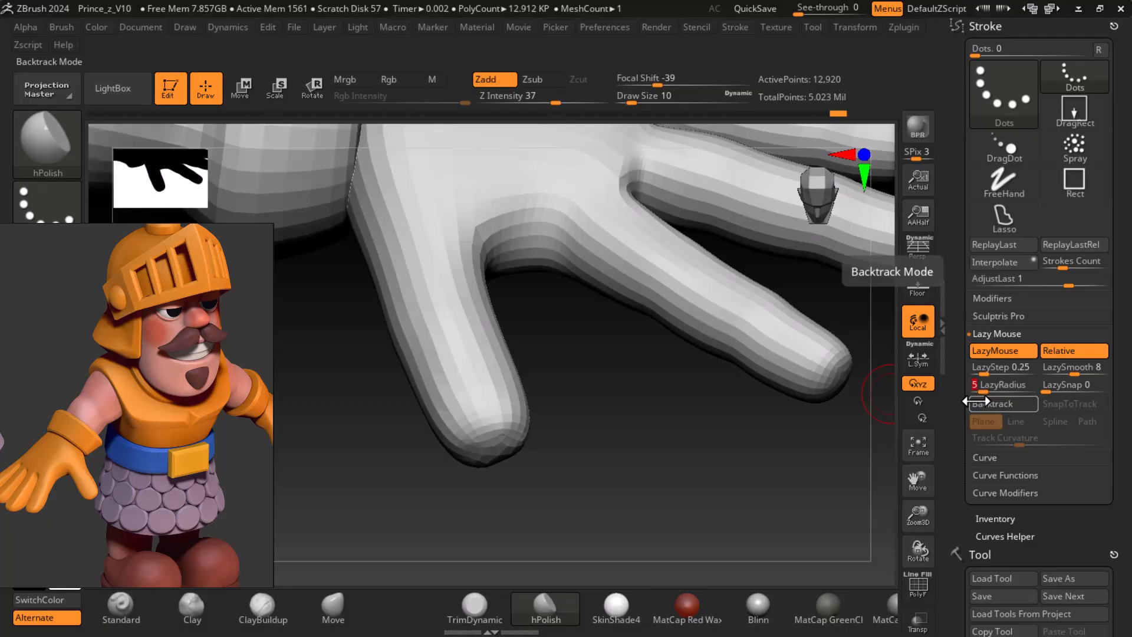
left_click_drag(475, 449, 478, 454)
key("ctrl+d")
left_click_drag(441, 330, 478, 440)
left_click_drag(439, 337, 477, 457)
left_click_drag(447, 359, 442, 384)
mouse_move(417, 253)
left_mouse_down()
mouse_move(479, 450)
mouse_move(503, 422)
left_mouse_up()
left_click_drag(402, 222, 450, 435)
mouse_move(422, 286)
left_mouse_down()
mouse_move(493, 409)
mouse_move(486, 428)
mouse_move(498, 409)
left_mouse_up()
key("shift")
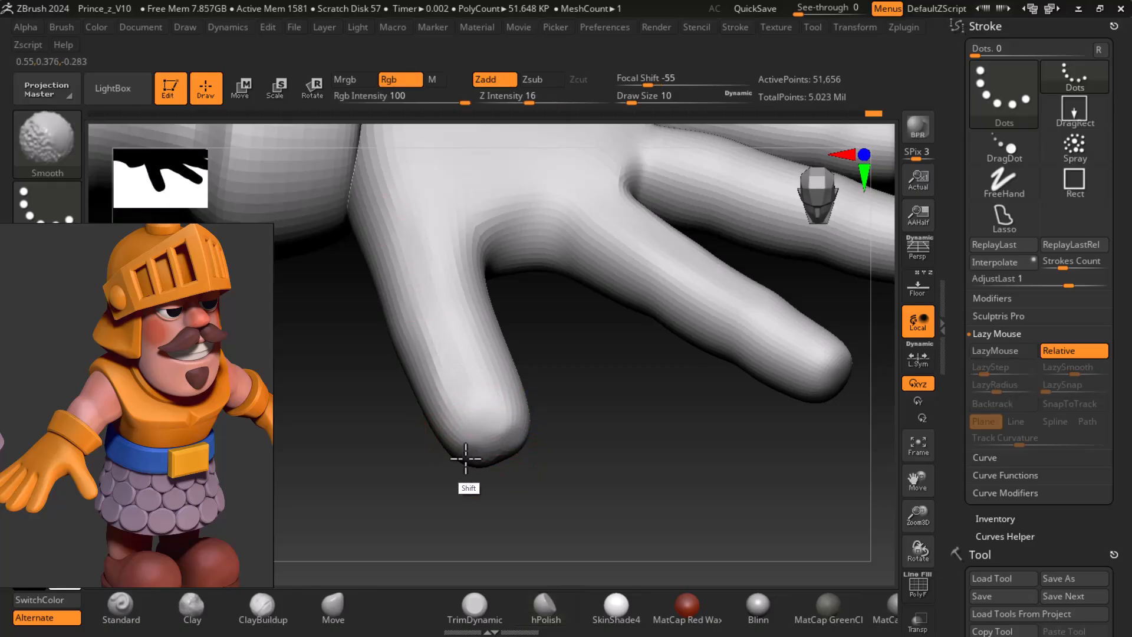
- Round out the thumb tip with the Move brush at draw size 22, shaping it from the front and from the end
mouse_move(560, 491)
left_mouse_down()
mouse_move(607, 442)
mouse_move(579, 514)
mouse_move(617, 480)
mouse_move(500, 573)
left_mouse_up()
left_click(355, 616)
mouse_move(634, 458)
left_mouse_down()
mouse_move(654, 470)
mouse_move(607, 360)
mouse_move(619, 454)
mouse_move(670, 434)
mouse_move(584, 434)
mouse_move(731, 452)
mouse_move(726, 425)
mouse_move(662, 445)
mouse_move(794, 426)
mouse_move(727, 455)
mouse_move(824, 450)
mouse_move(715, 453)
mouse_move(756, 437)
mouse_move(640, 466)
left_mouse_up()
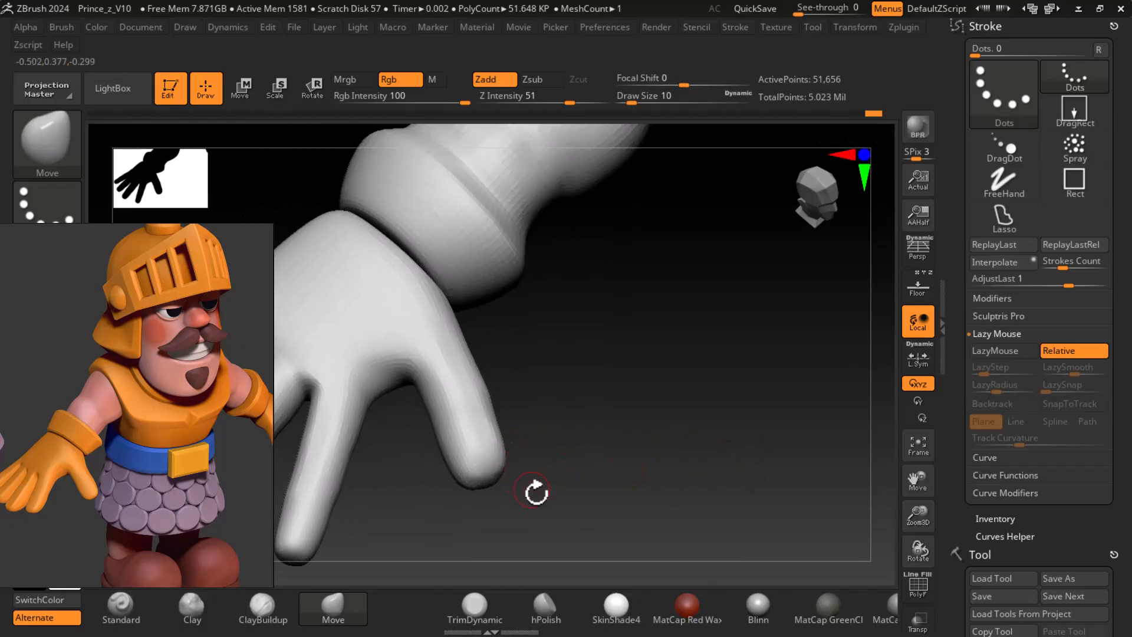
key("shift")
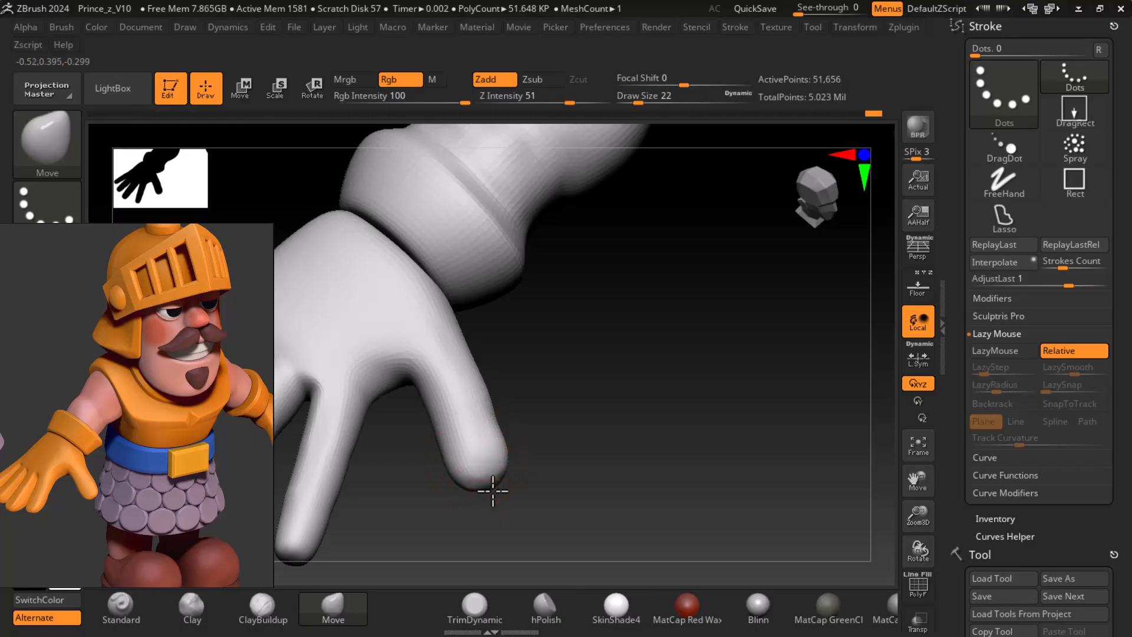
left_click_drag(561, 510, 523, 265)
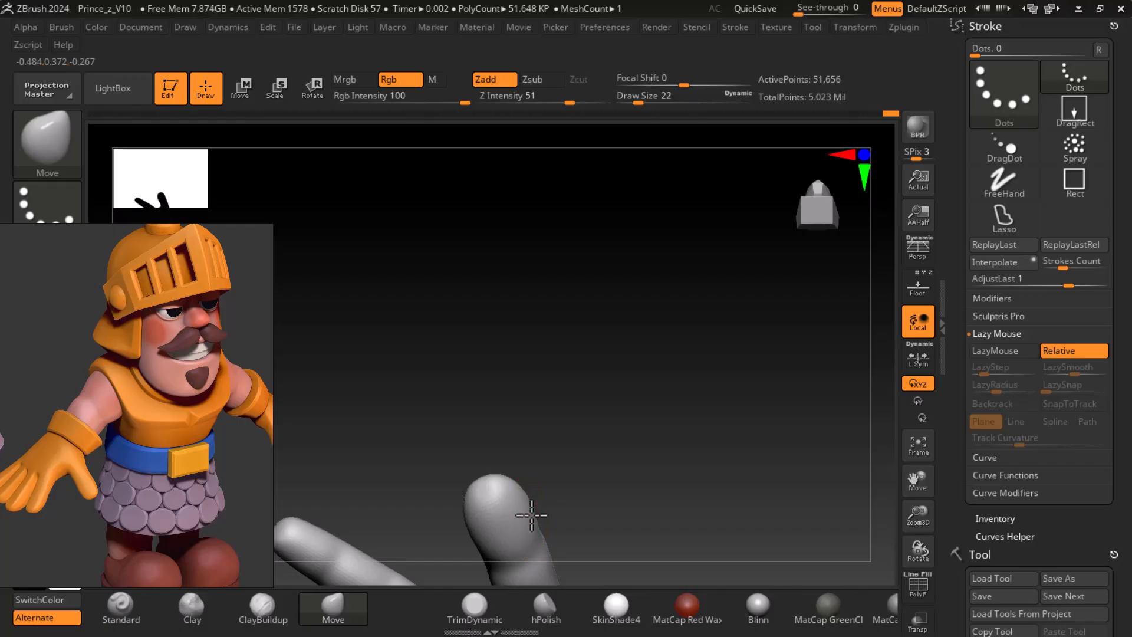
key("shift")
mouse_move(489, 476)
left_mouse_down()
mouse_move(592, 497)
mouse_move(619, 523)
mouse_move(662, 470)
mouse_move(641, 547)
mouse_move(647, 457)
mouse_move(781, 387)
mouse_move(723, 400)
left_mouse_up()
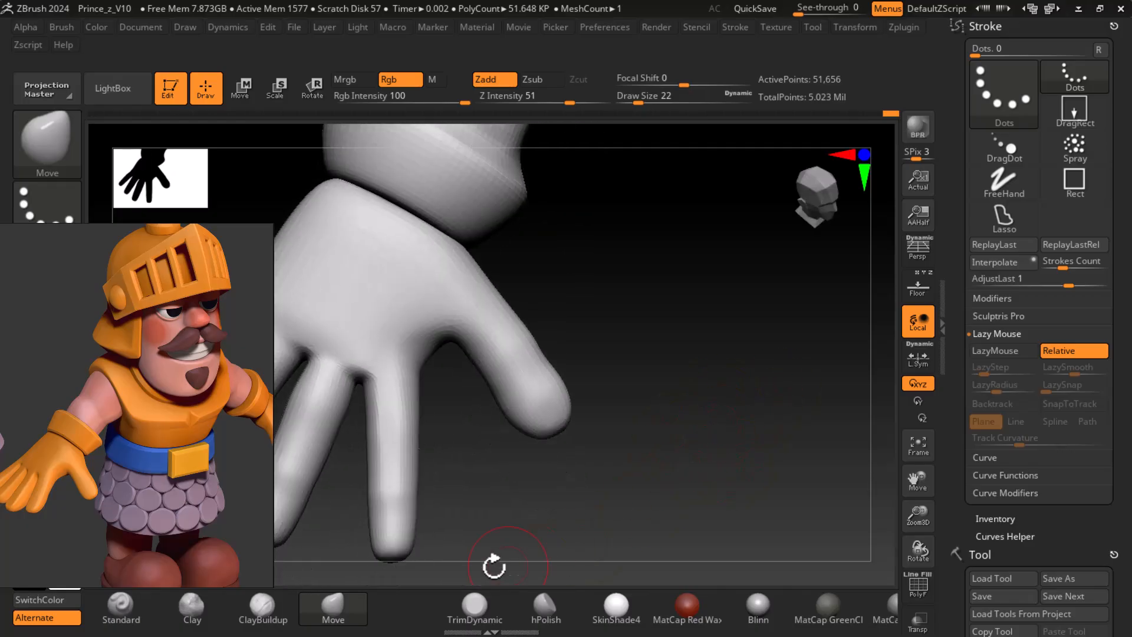
- Raise the mesh one subdivision level and polish the fingers along their length with hPolish at draw size 14
left_click(544, 606)
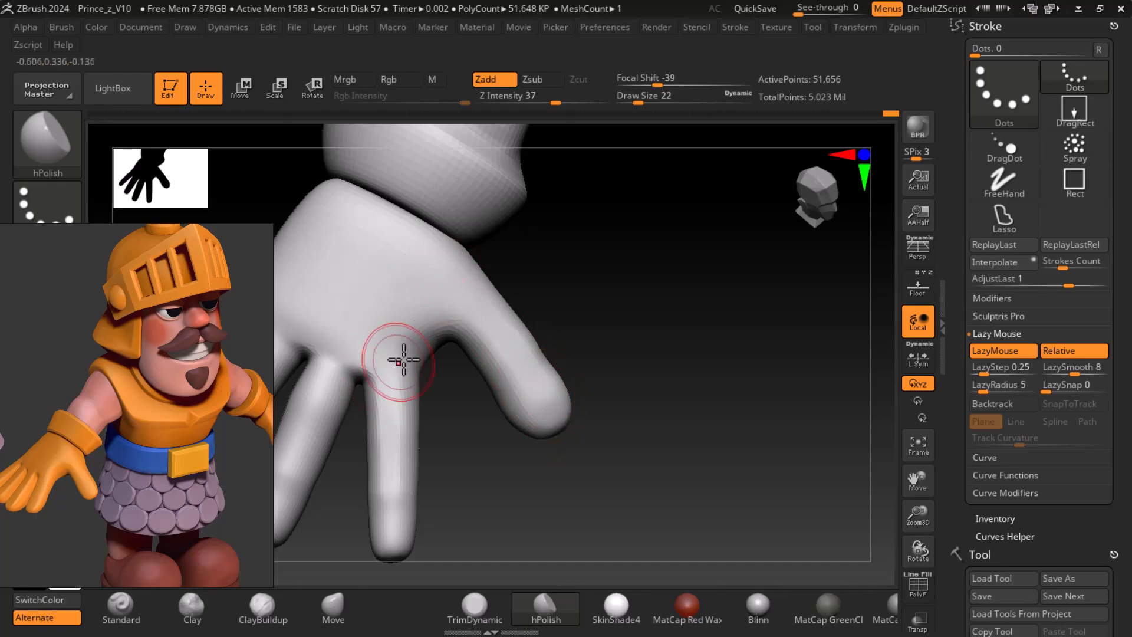
left_click_drag(610, 372, 750, 351, "alt")
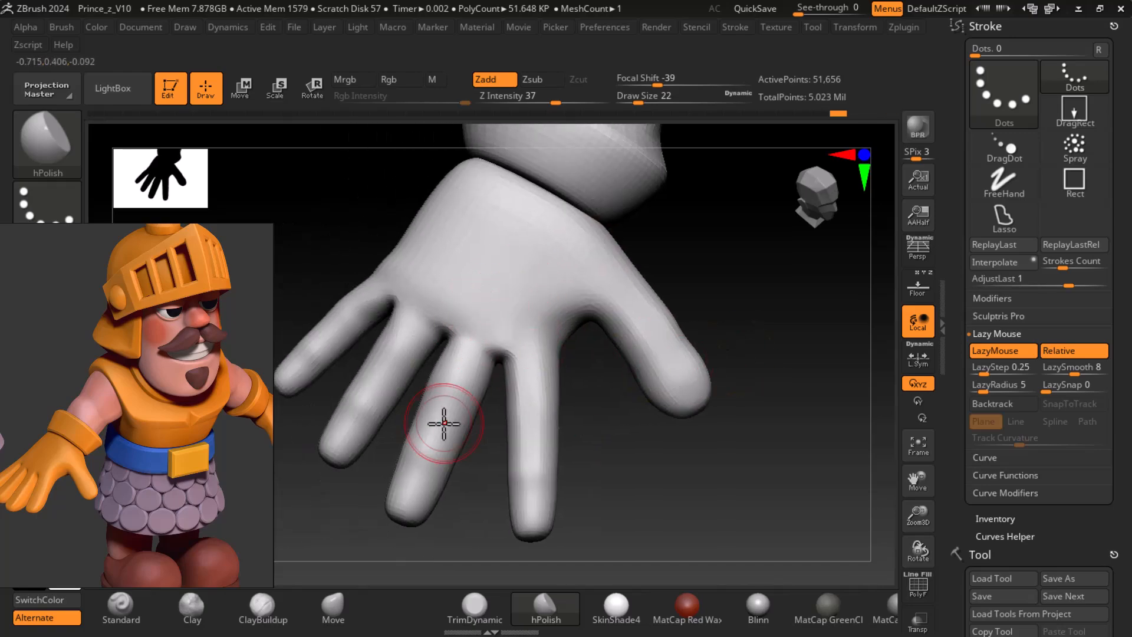
key("bracketleft")
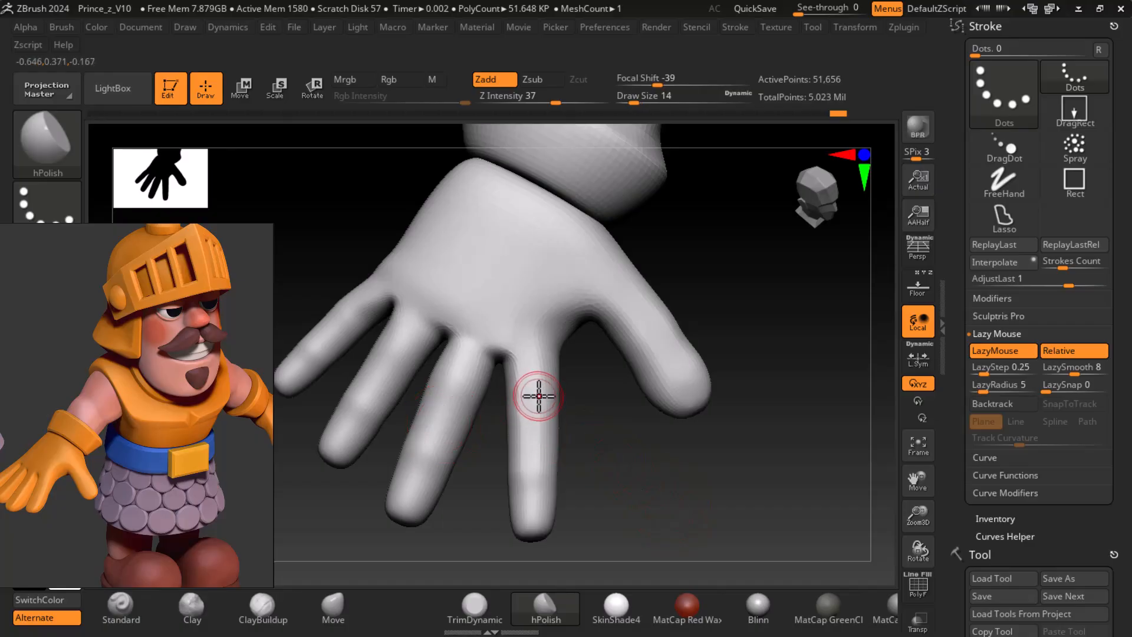
key("ctrl+d")
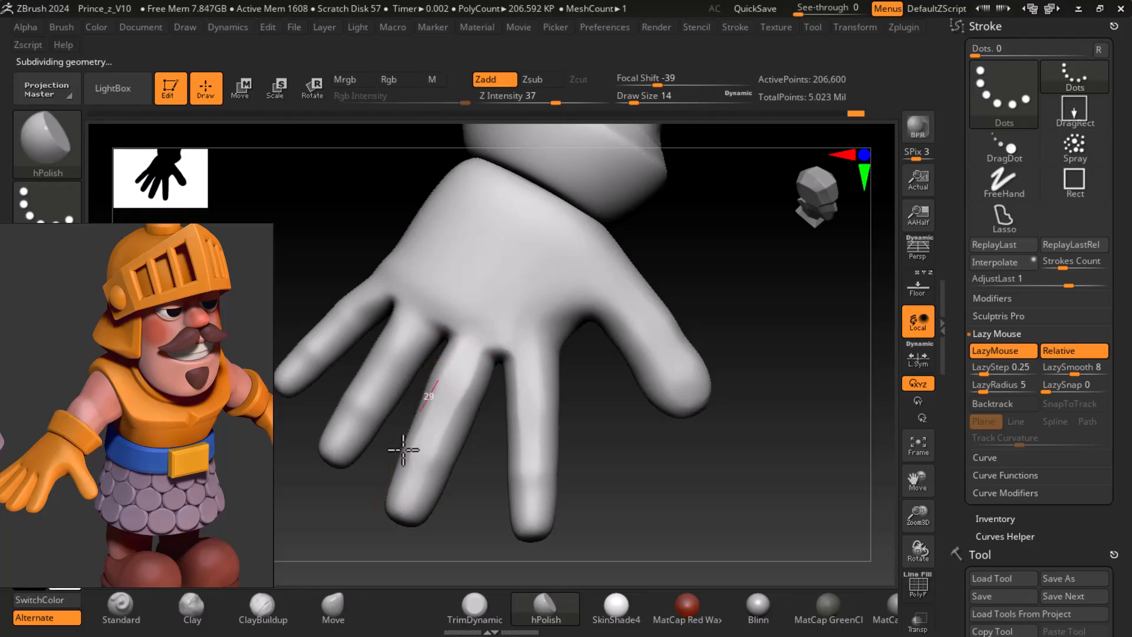
left_click_drag(589, 478, 728, 462)
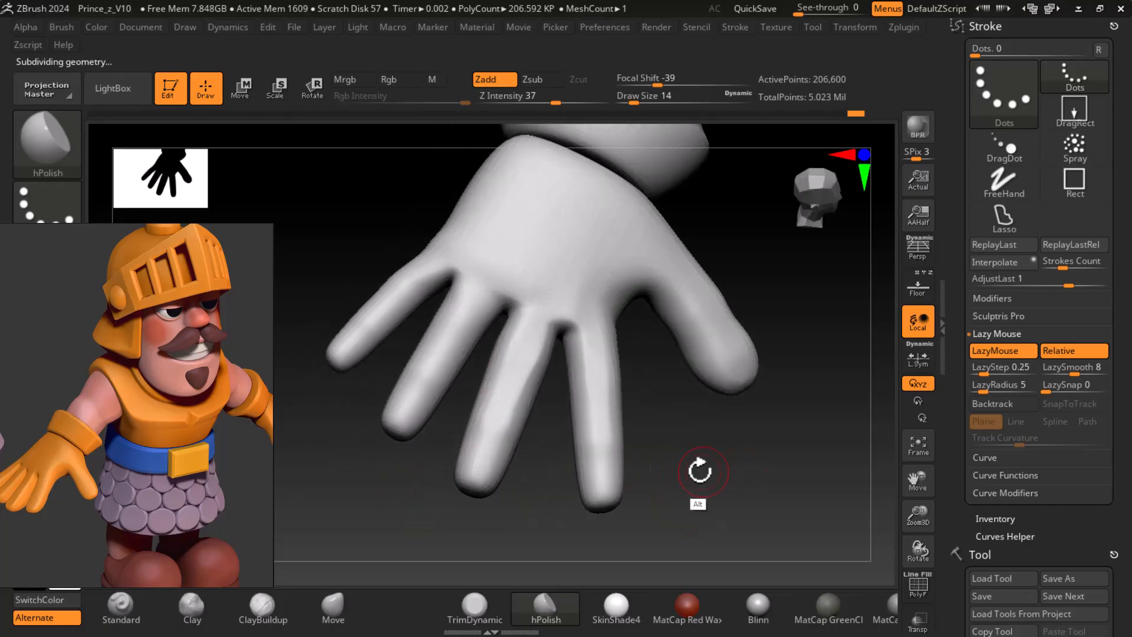
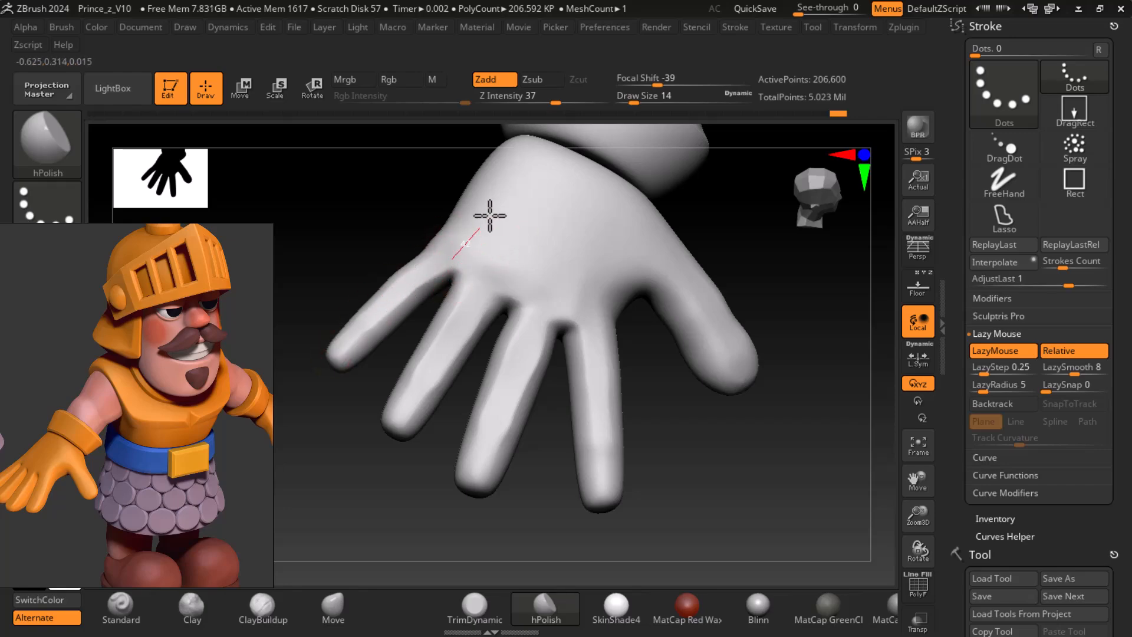
- Polish the hand above the finger bases with hPolish at draw size 22, and the area beside the thumb base at draw size 10
key("bracketright")
left_click_drag(533, 203, 505, 254)
left_click_drag(579, 220, 580, 275)
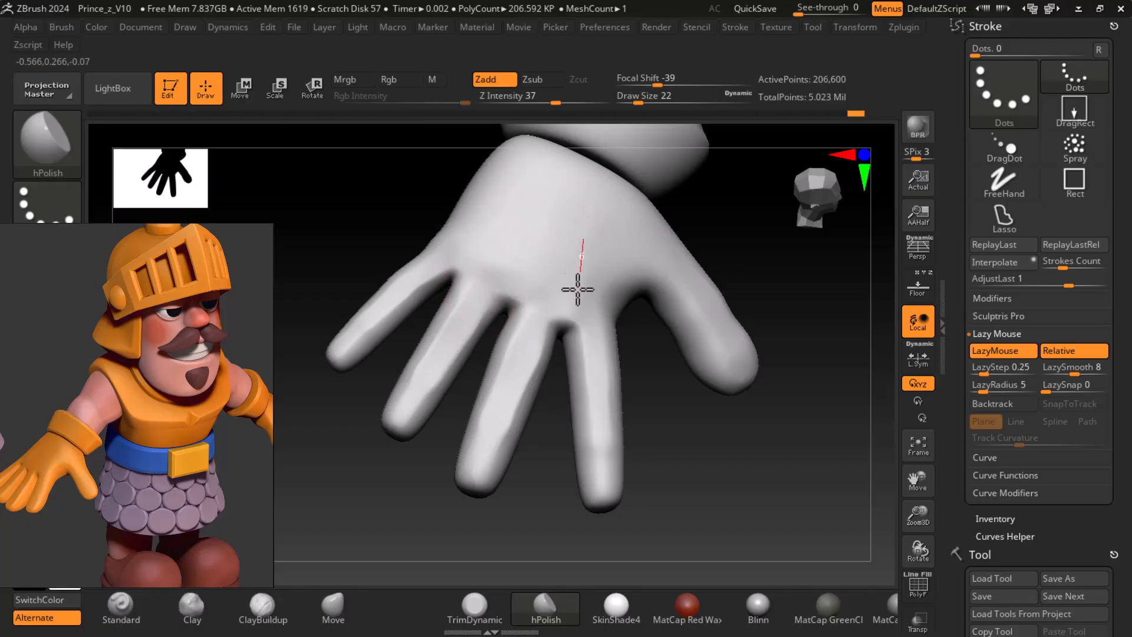
mouse_move(702, 352)
left_mouse_down()
mouse_move(789, 467)
mouse_move(505, 263)
mouse_move(543, 240)
mouse_move(619, 324)
mouse_move(832, 432)
mouse_move(607, 328)
left_mouse_up()
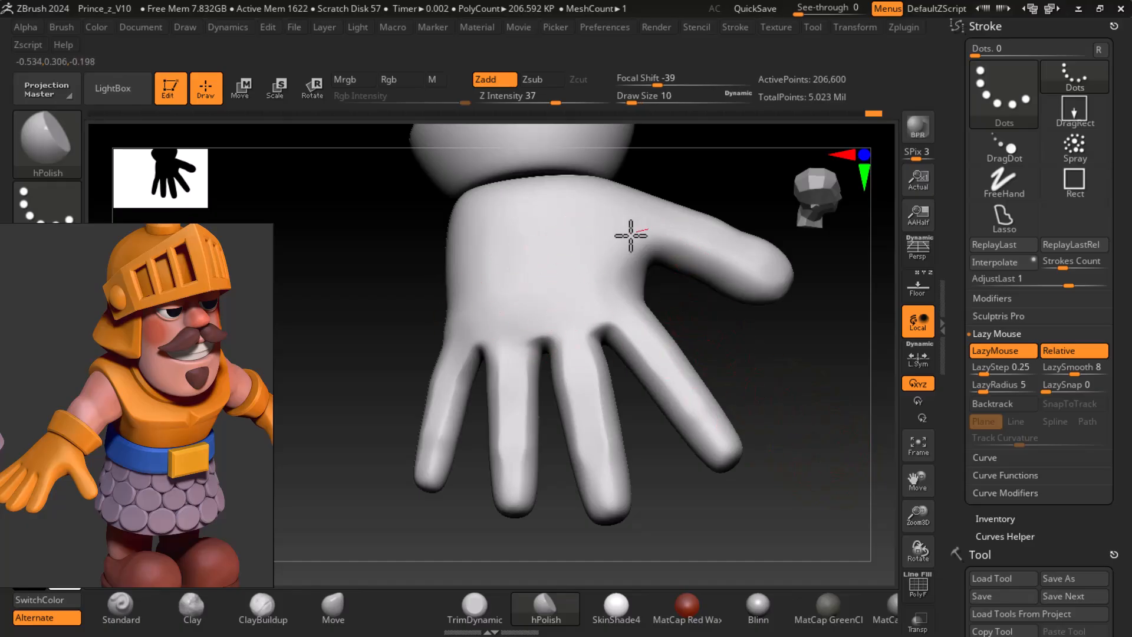
- Smooth the middle finger from its base to the tip to even out its polished surface
left_click_drag(710, 354, 729, 398)
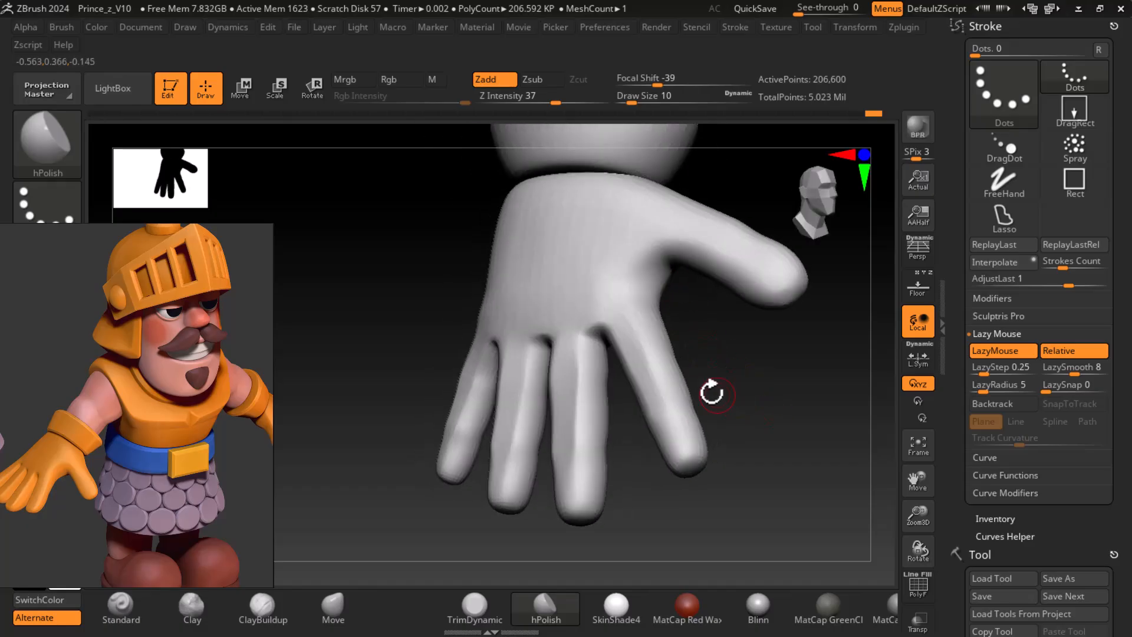
key("shift")
left_click_drag(578, 361, 574, 415, "shift")
left_click_drag(734, 413, 804, 419)
mouse_move(590, 417)
left_mouse_down("shift")
mouse_move(577, 377)
mouse_move(592, 507)
left_mouse_up("shift")
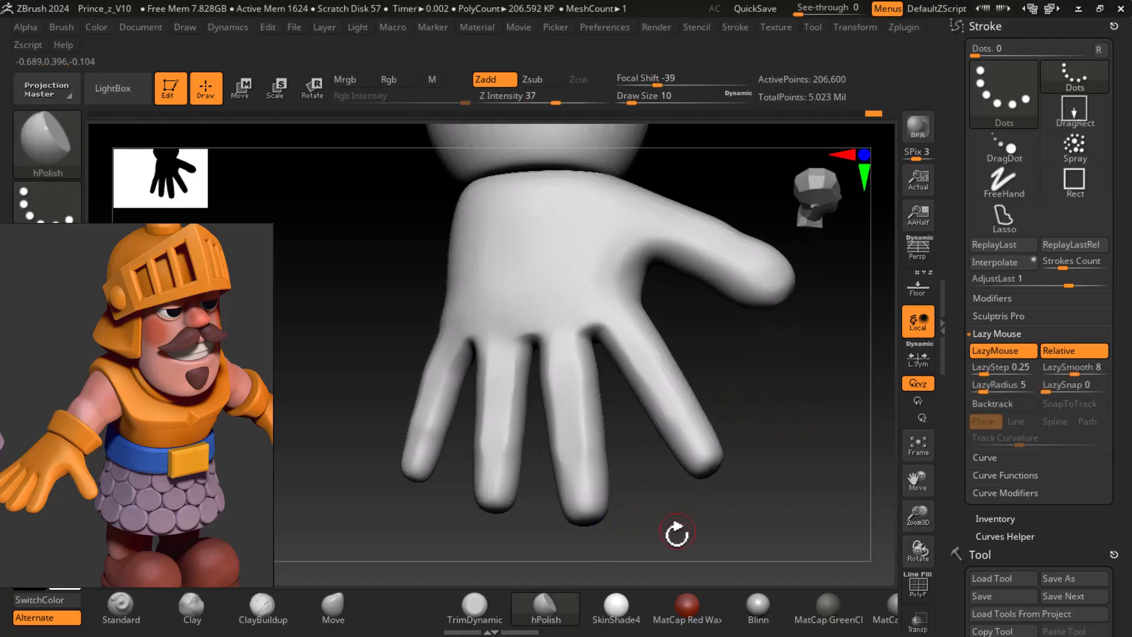
- Polish the middle finger with hPolish and smooth the gap beside its base with the Smooth brush's Z Intensity at 39
left_click_drag(678, 523, 684, 470)
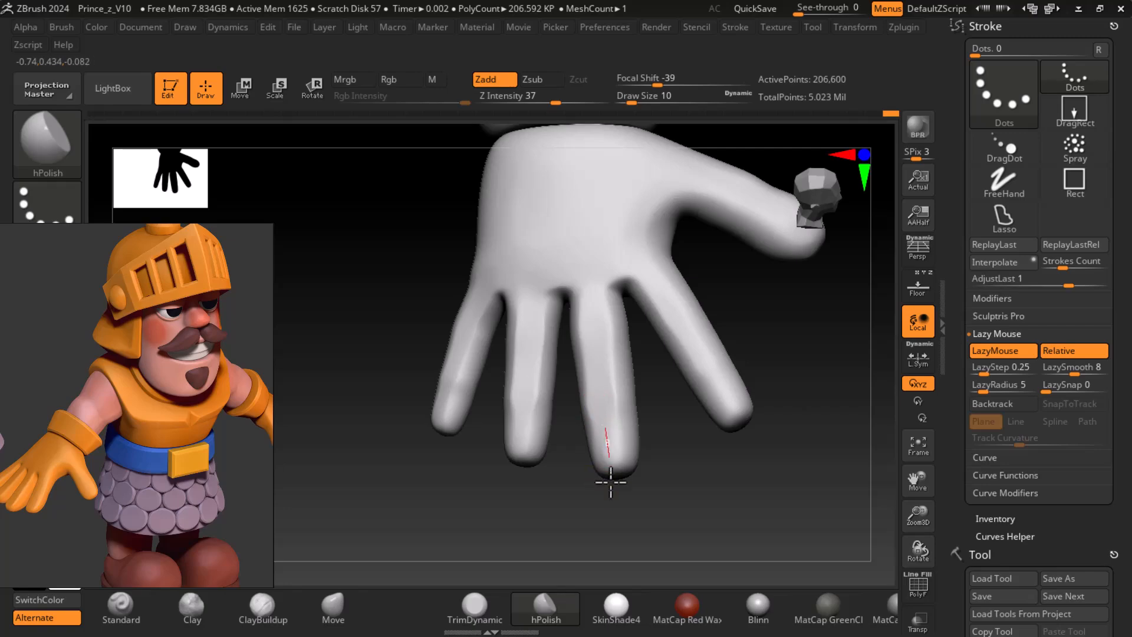
mouse_move(604, 405)
left_mouse_down()
mouse_move(617, 476)
mouse_move(608, 338)
left_mouse_up()
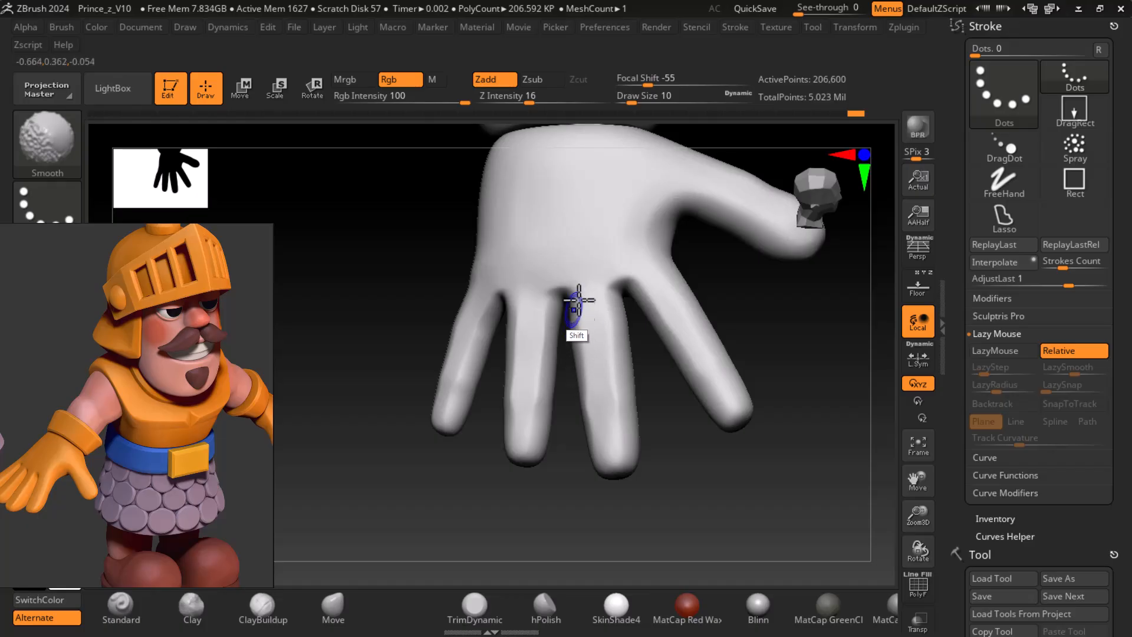
left_click_drag(532, 103, 544, 98, "shift")
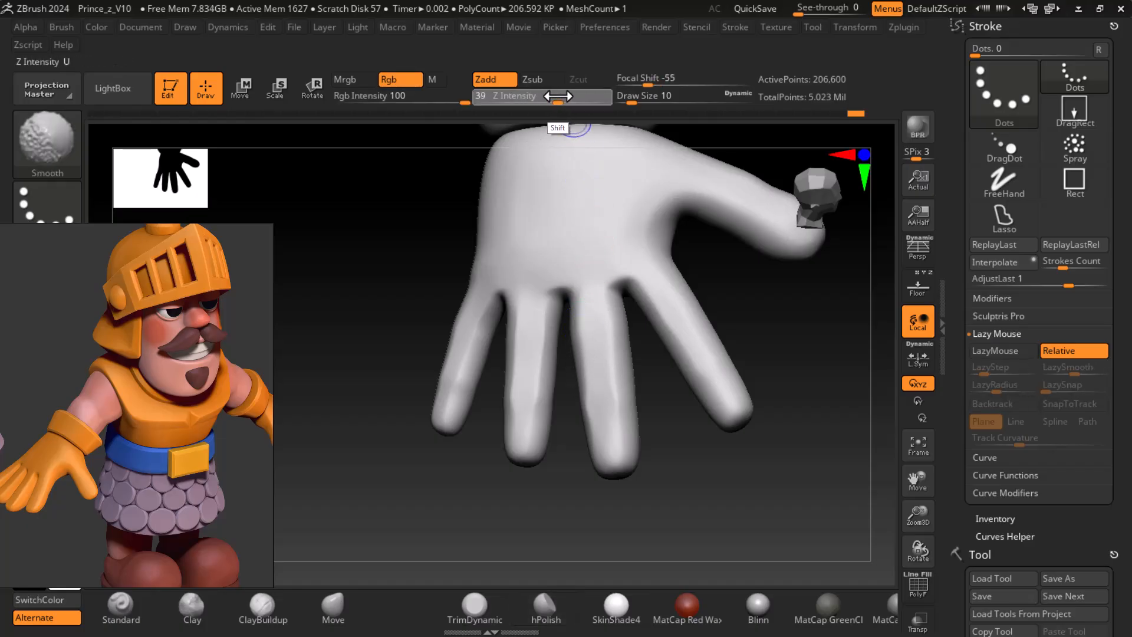
mouse_move(609, 328)
left_mouse_down("shift")
mouse_move(612, 402)
mouse_move(574, 283)
left_mouse_up("shift")
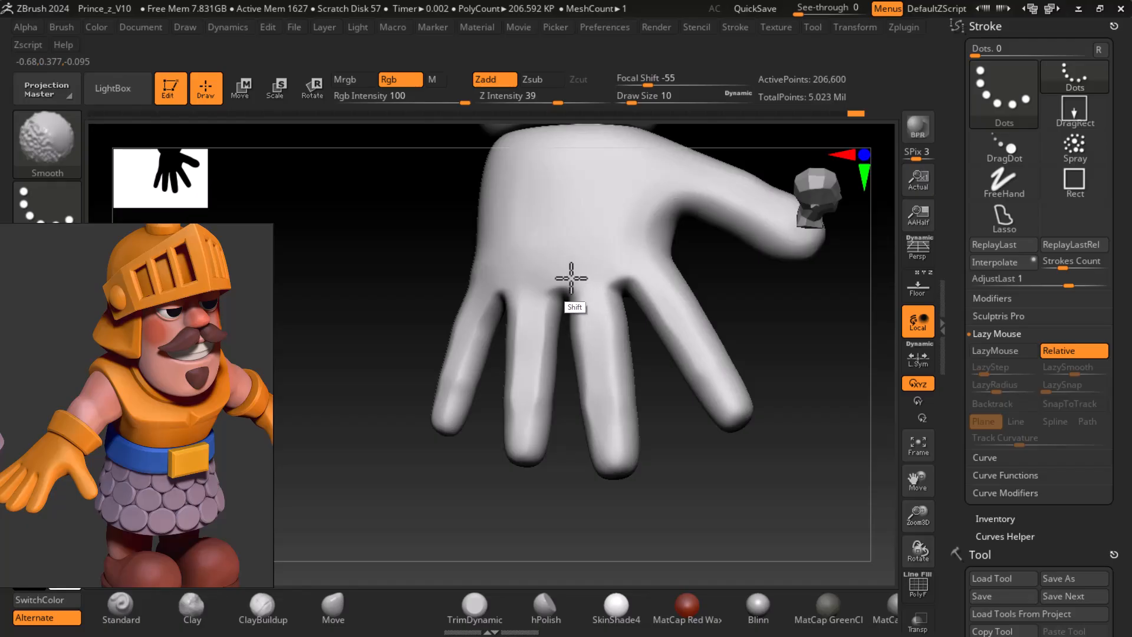
- Smooth the surface of the ring finger along its length
key("l")
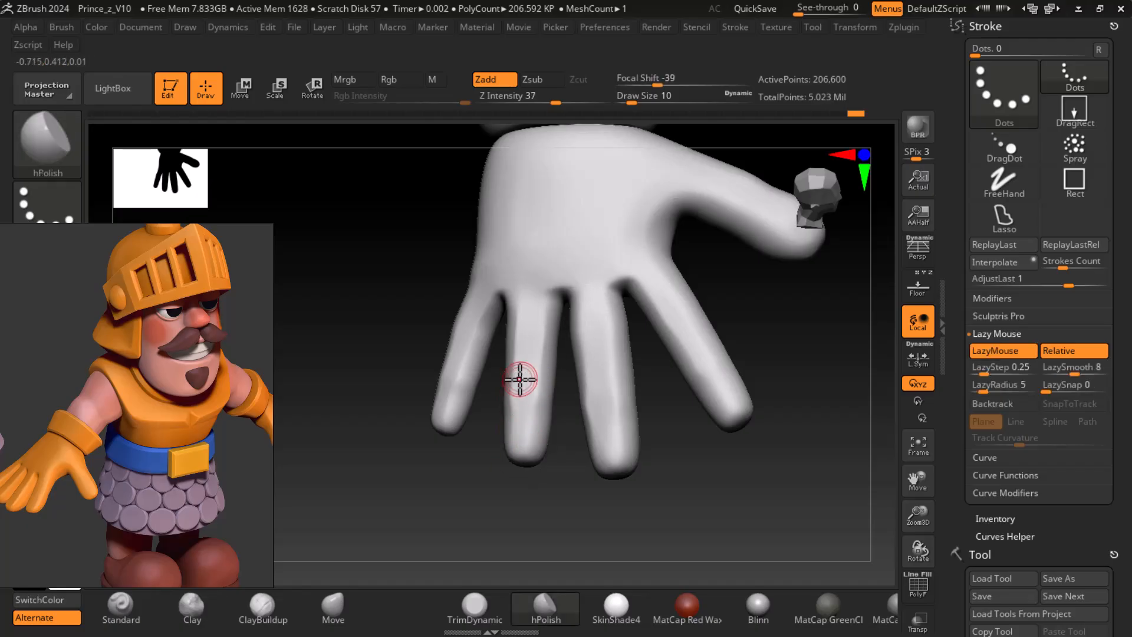
key("l")
key("shift")
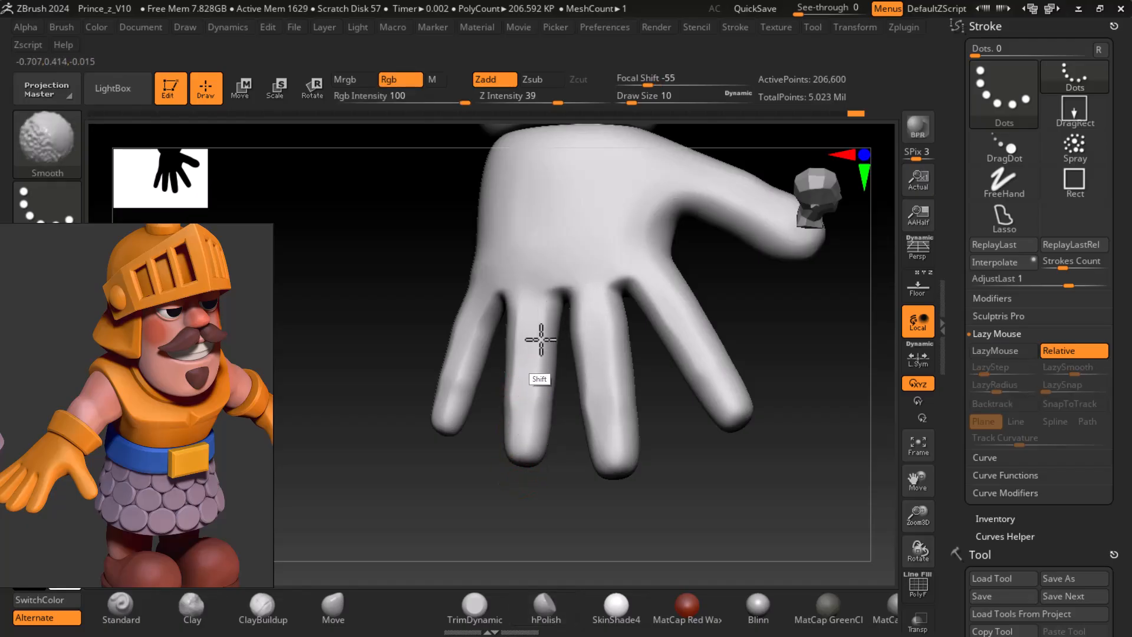
left_click_drag(528, 313, 512, 407, "shift")
key("l")
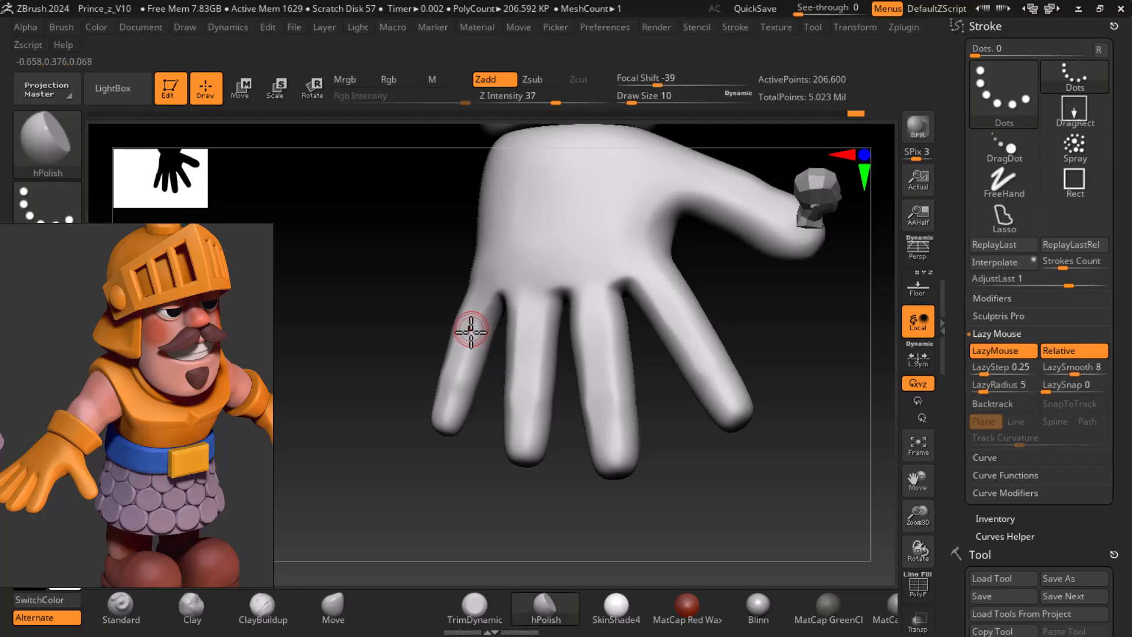
- Polish the little finger from its middle down to the tip with hPolish
left_click_drag(462, 374, 443, 440)
left_click_drag(462, 360, 448, 423)
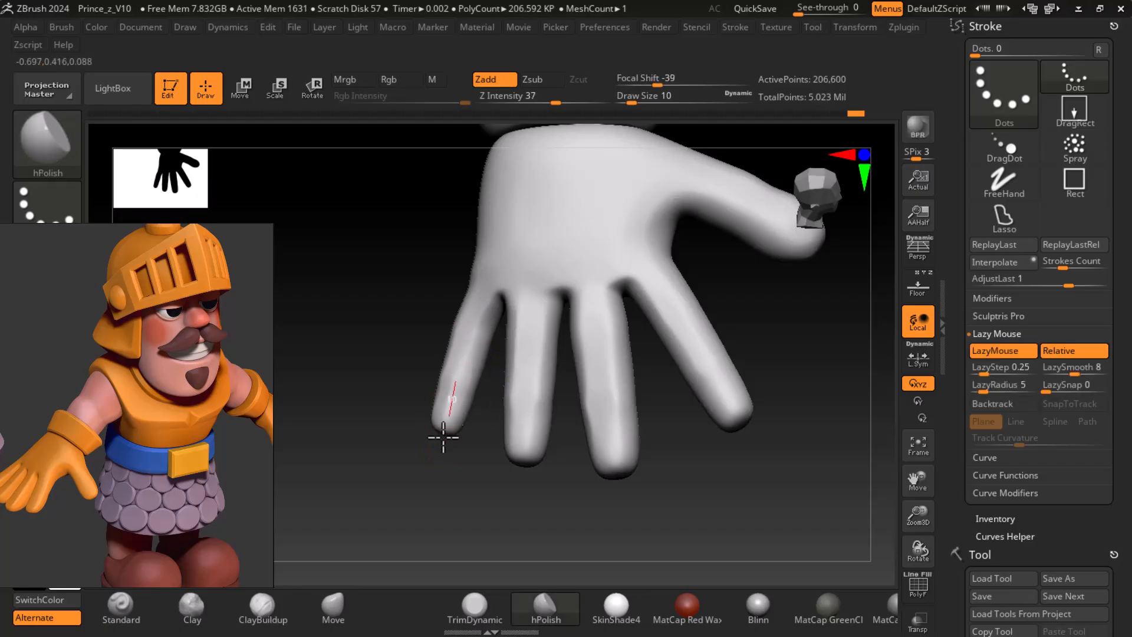
mouse_move(462, 358)
left_mouse_down()
mouse_move(441, 423)
mouse_move(444, 412)
left_mouse_up()
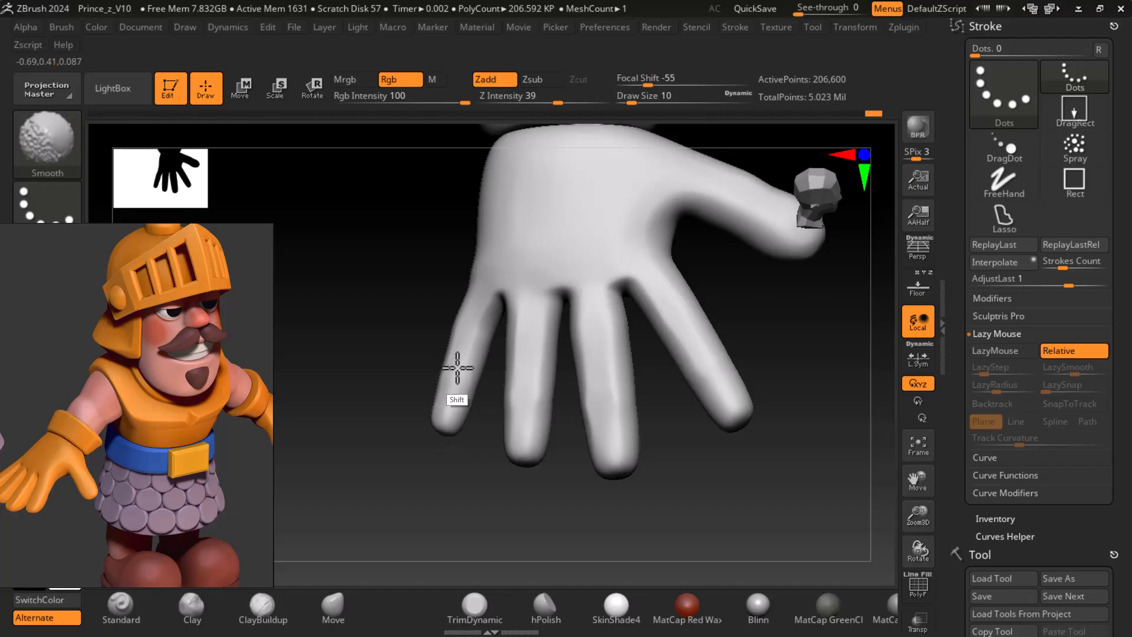
- Smooth the index finger from its base on the lower subdivision level and return to the higher level
key("shift+d")
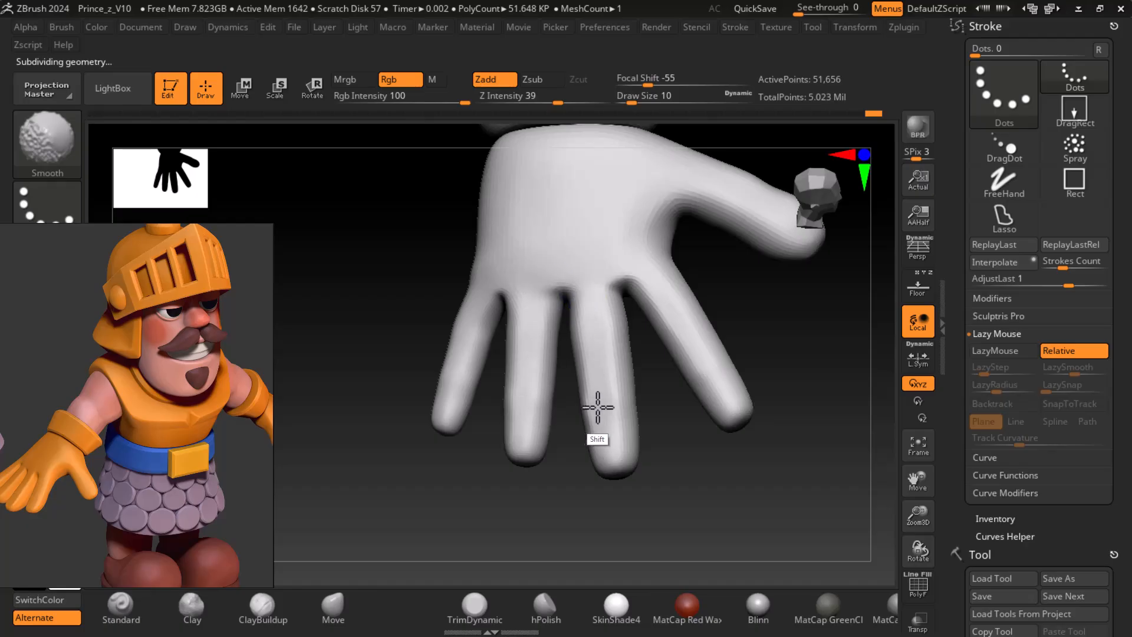
left_click_drag(620, 282, 711, 355, "shift")
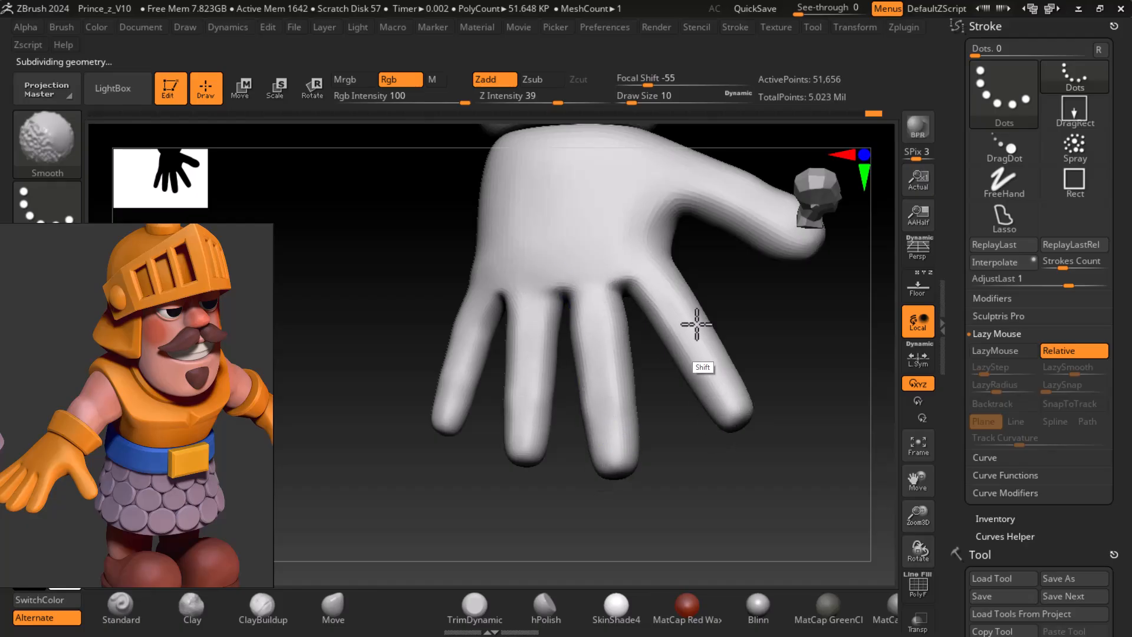
key("d")
left_click_drag(632, 271, 677, 337, "shift")
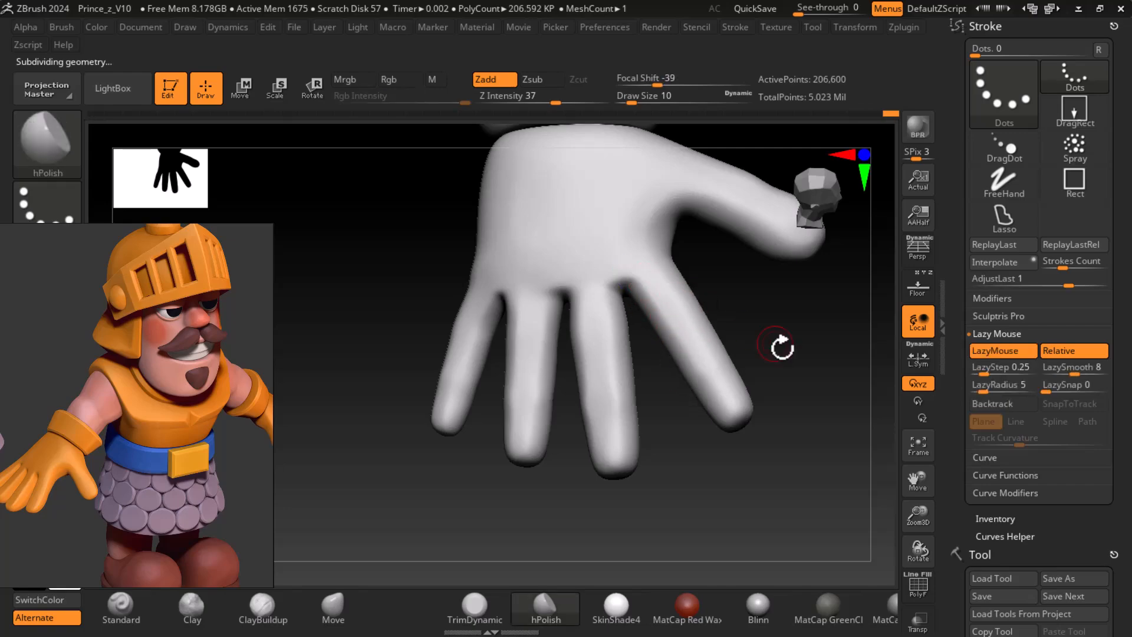
- Polish the index finger from base to tip with hPolish and smooth its fingertip
left_click_drag(767, 334, 776, 356)
left_click_drag(654, 260, 697, 347)
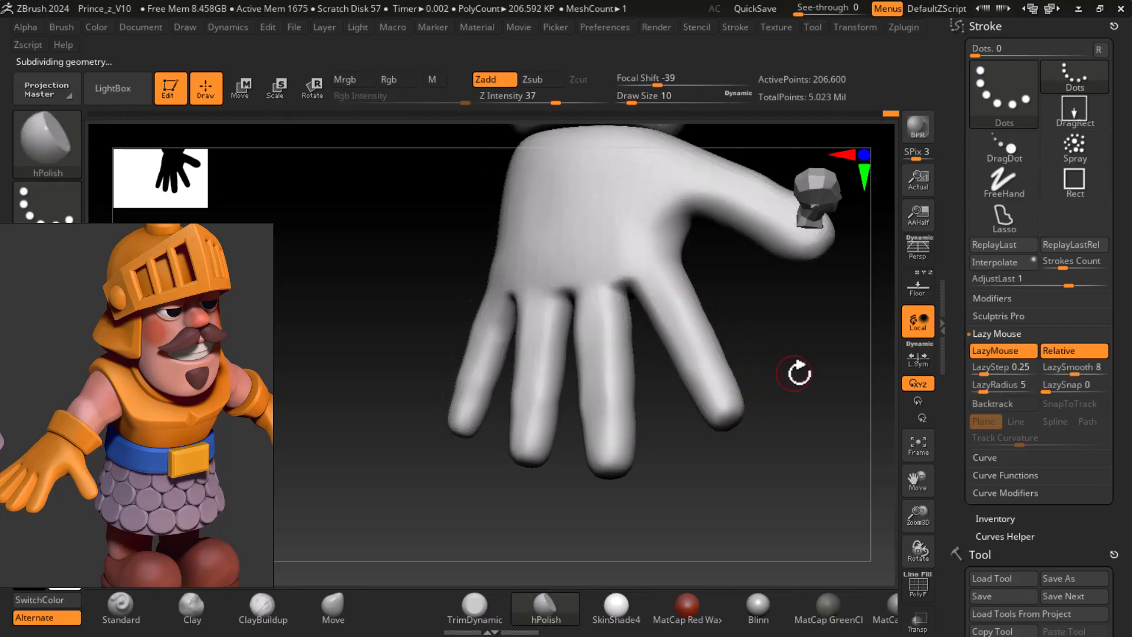
left_click_drag(795, 372, 786, 376)
left_click_drag(641, 269, 680, 340)
left_click_drag(637, 271, 750, 417)
key("ctrl+z")
left_click_drag(669, 262, 747, 417)
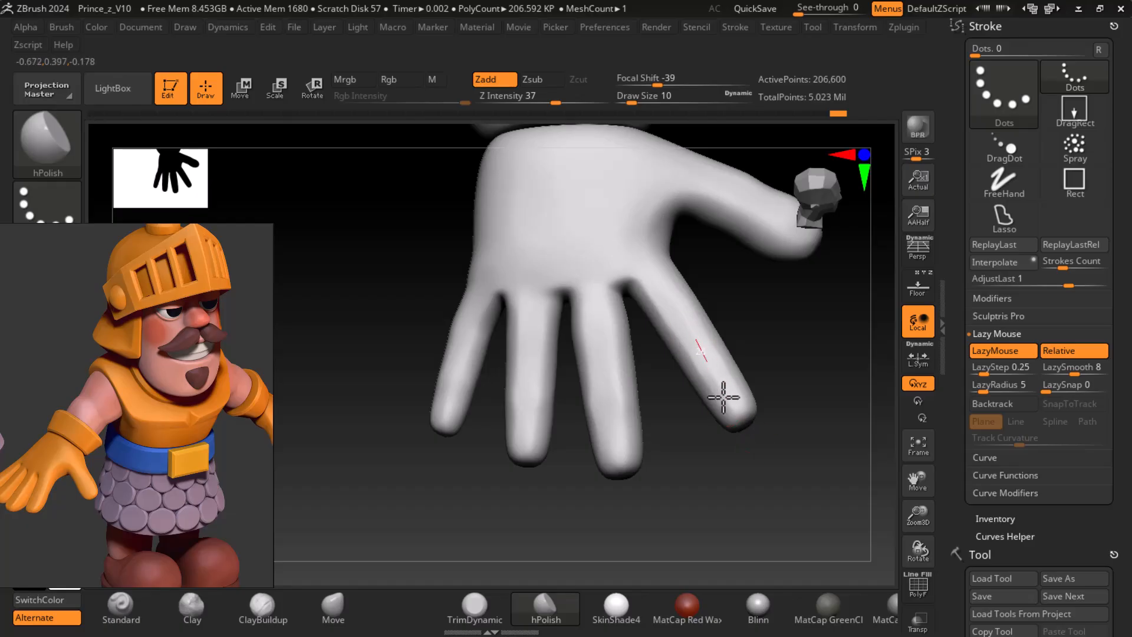
left_click_drag(653, 281, 698, 351)
left_click_drag(614, 260, 735, 416)
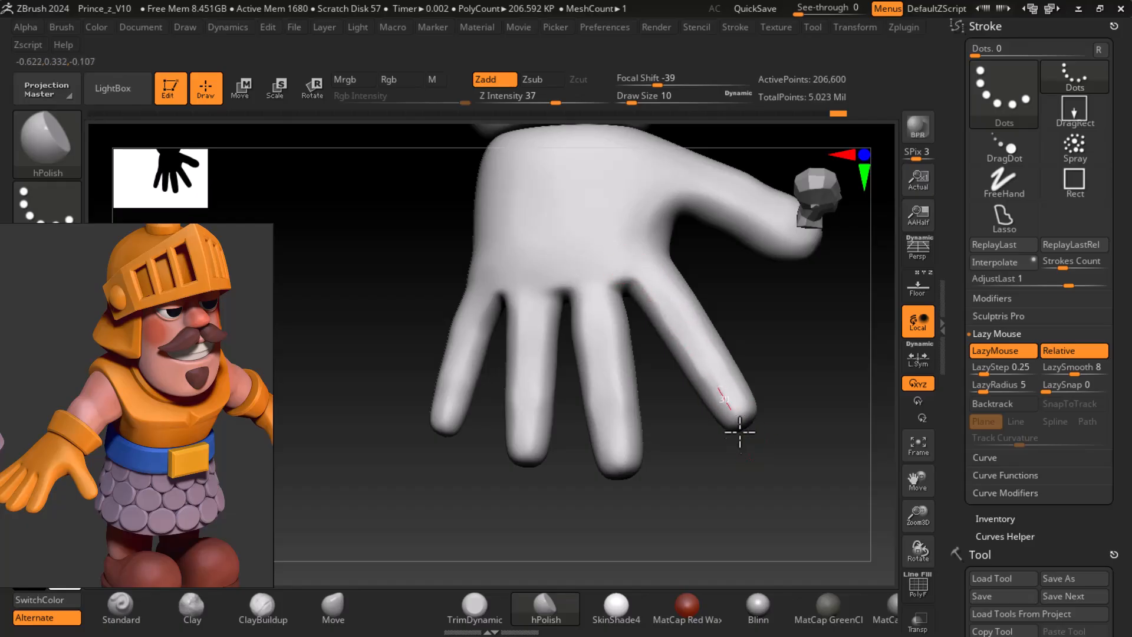
key("shift")
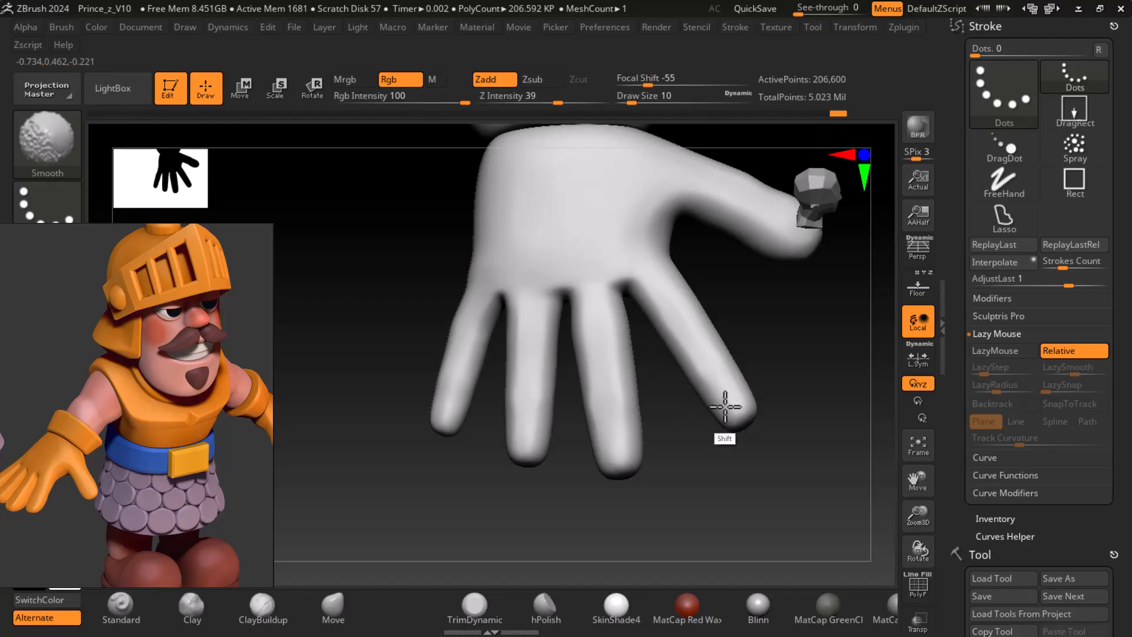
key("shift")
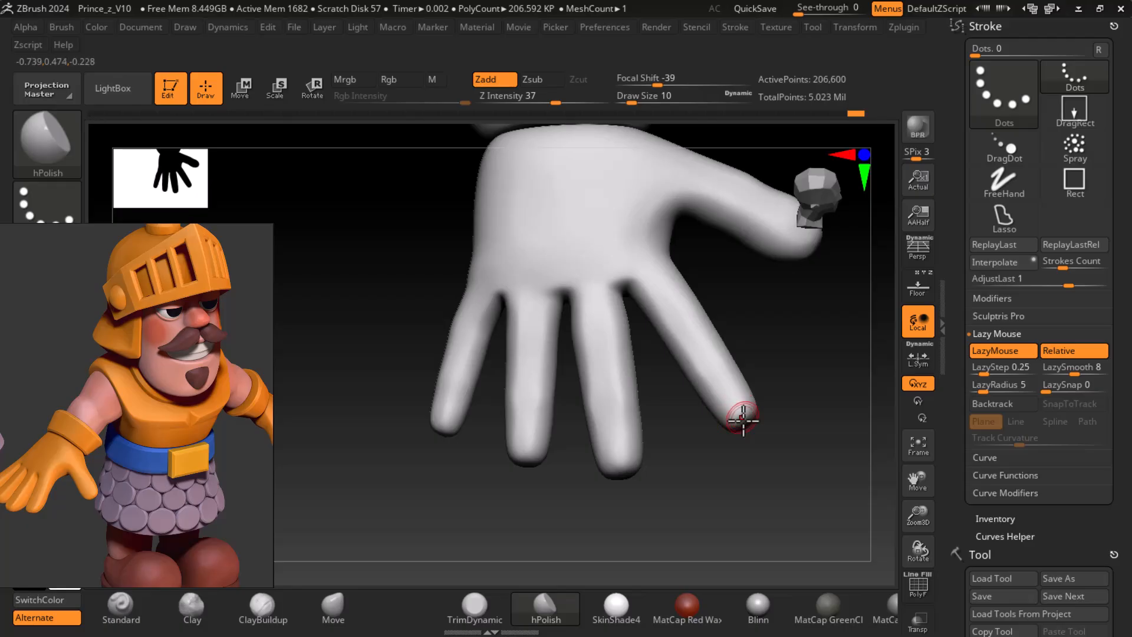
- Reshape and round the fingertips from the palm side using the Move brush at draw size 22
mouse_move(745, 469)
left_mouse_down()
mouse_move(730, 455)
mouse_move(660, 466)
mouse_move(662, 496)
mouse_move(685, 486)
mouse_move(675, 475)
mouse_move(664, 487)
mouse_move(617, 478)
mouse_move(643, 485)
mouse_move(690, 534)
left_mouse_up()
left_click(334, 608)
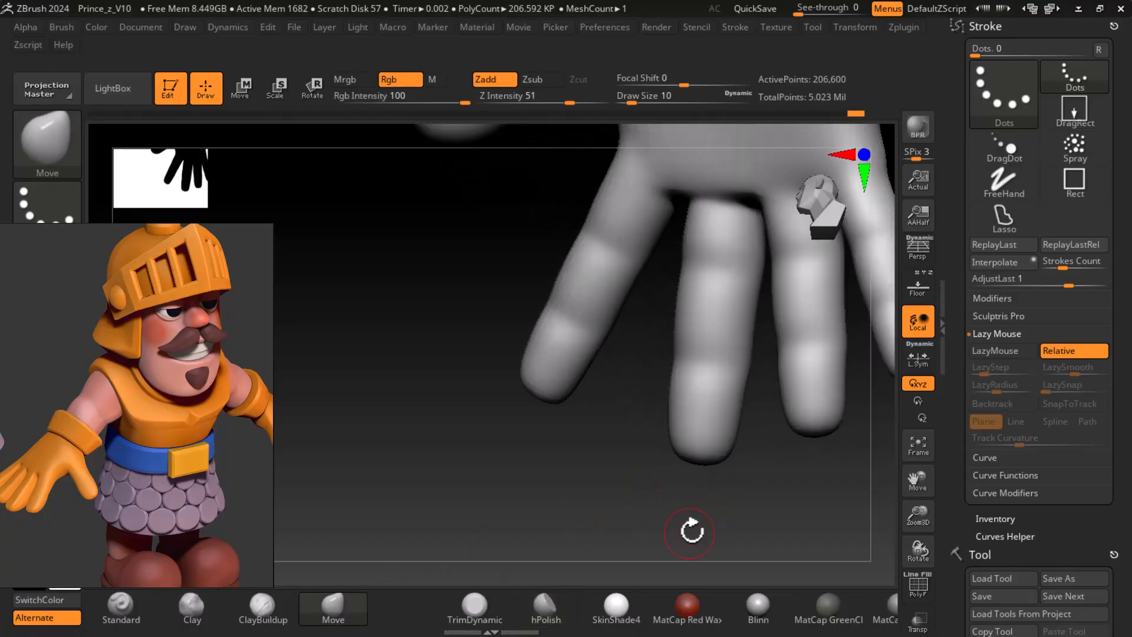
mouse_move(591, 419)
left_mouse_down()
mouse_move(614, 480)
mouse_move(609, 397)
left_mouse_up()
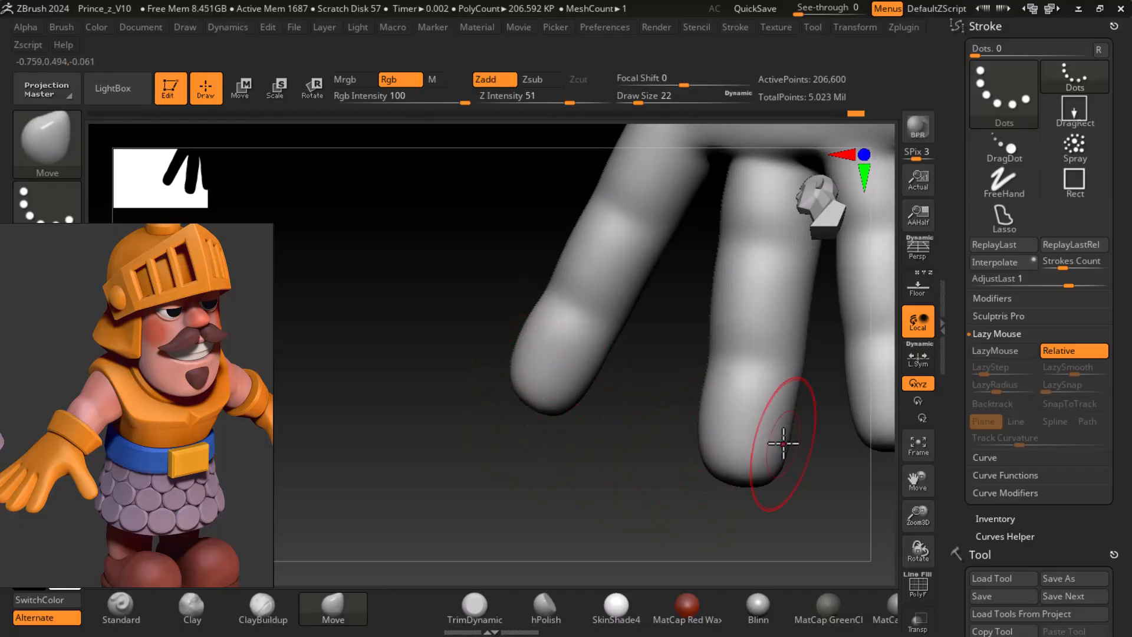
mouse_move(740, 493)
left_mouse_down()
mouse_move(783, 493)
mouse_move(761, 448)
left_mouse_up()
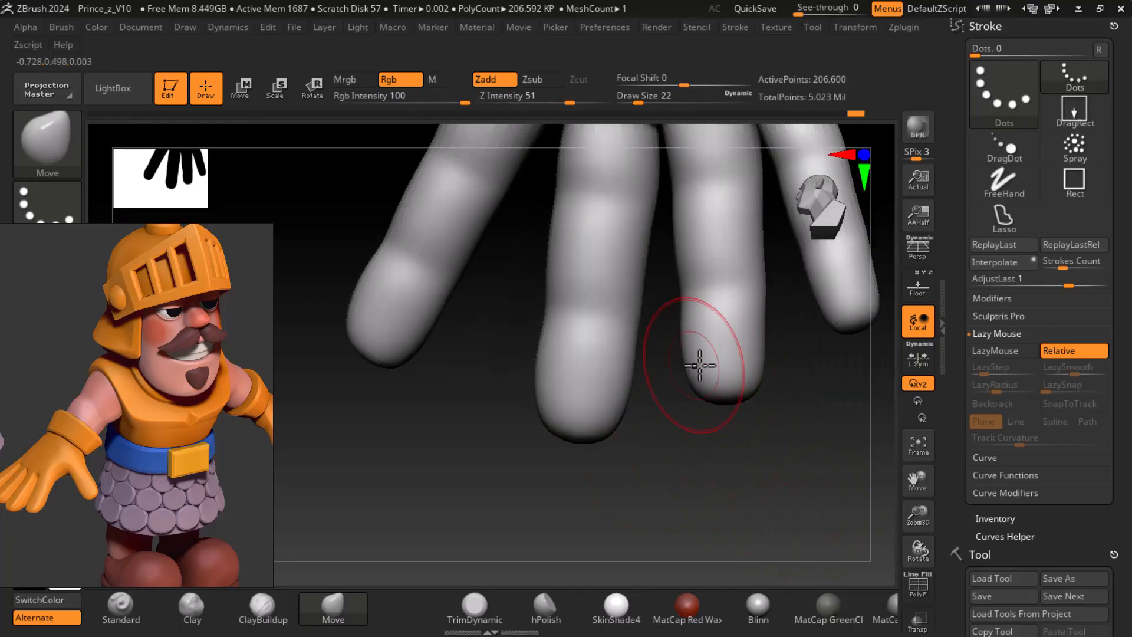
mouse_move(726, 407)
left_mouse_down()
mouse_move(726, 417)
mouse_move(778, 361)
left_mouse_up()
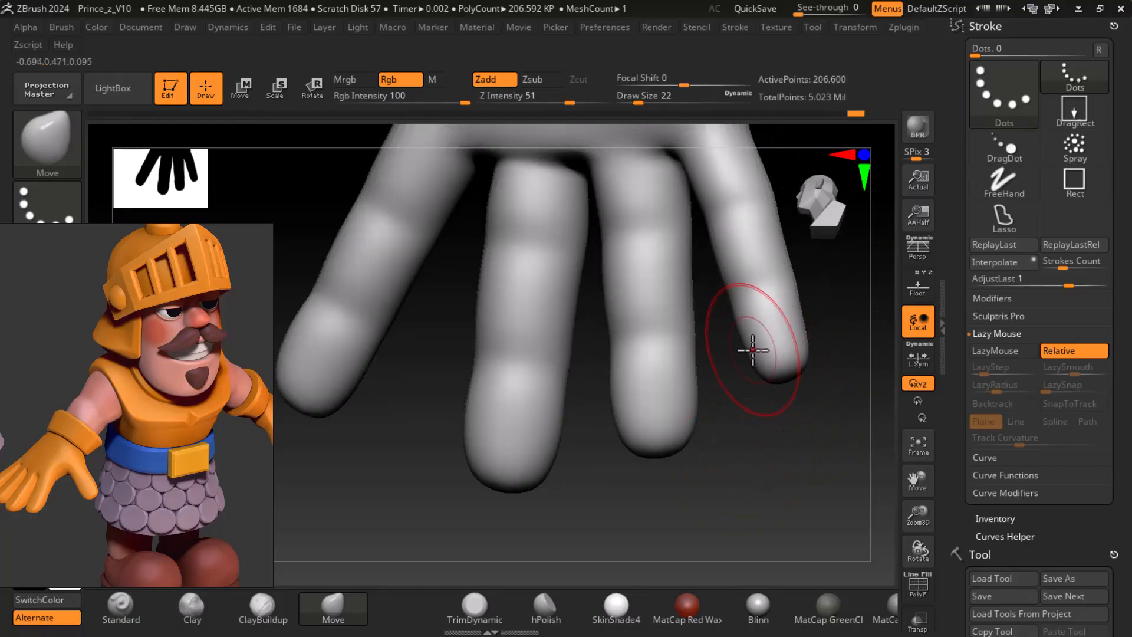
left_click_drag(804, 329, 814, 327)
left_click_drag(791, 378, 792, 382)
left_click_drag(803, 425, 560, 268)
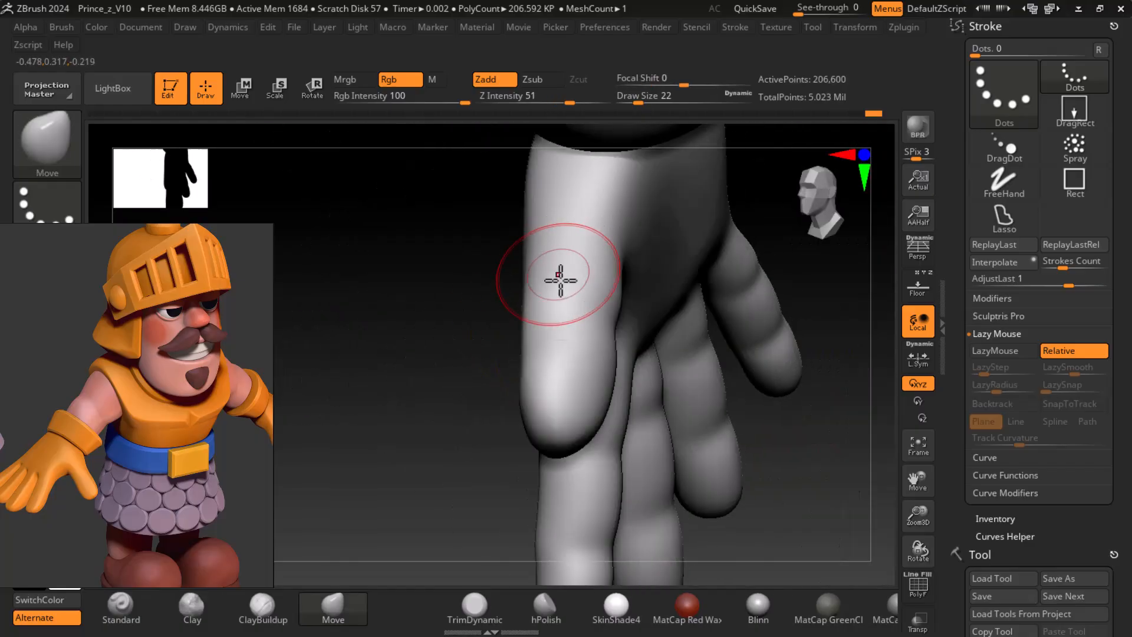
- Try to reshape the base of the thumb with the Move brush
left_click_drag(842, 461, 785, 448)
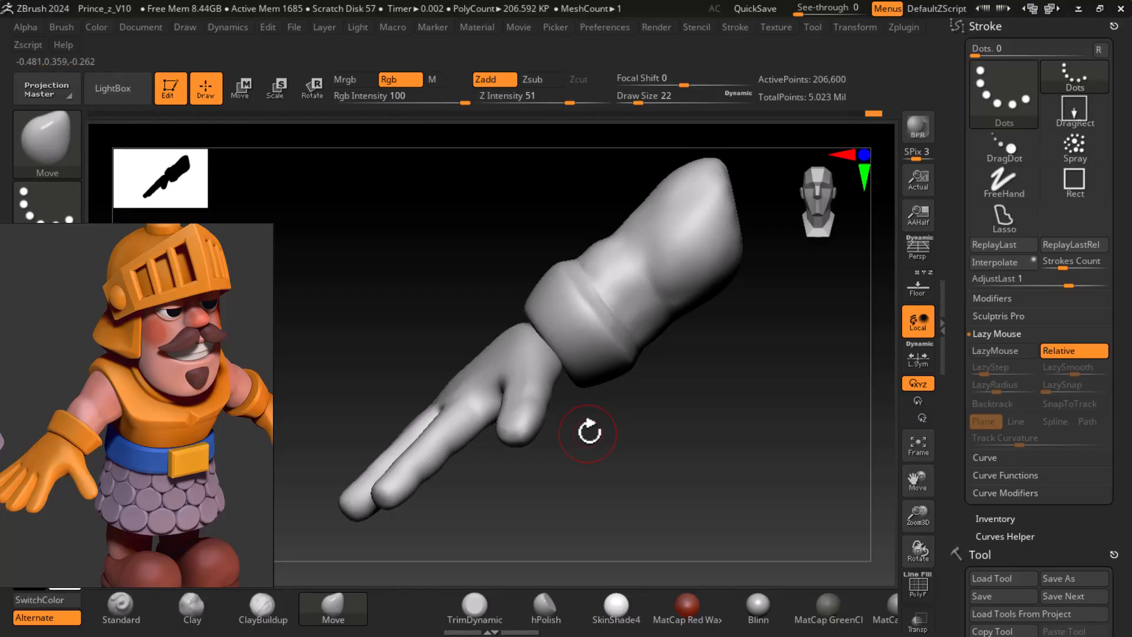
left_click_drag(613, 471, 691, 469)
left_click_drag(744, 359, 715, 471)
mouse_move(715, 470)
left_mouse_down("alt")
mouse_move(768, 412)
mouse_move(720, 419)
left_mouse_up("alt")
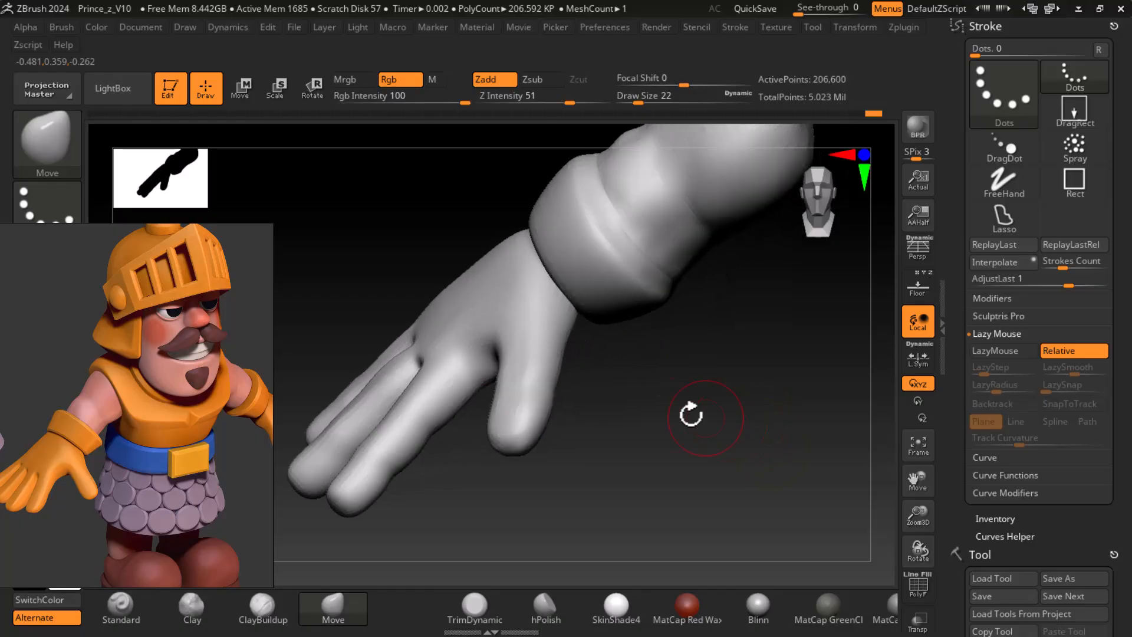
left_click_drag(531, 295, 534, 331)
key("ctrl+z")
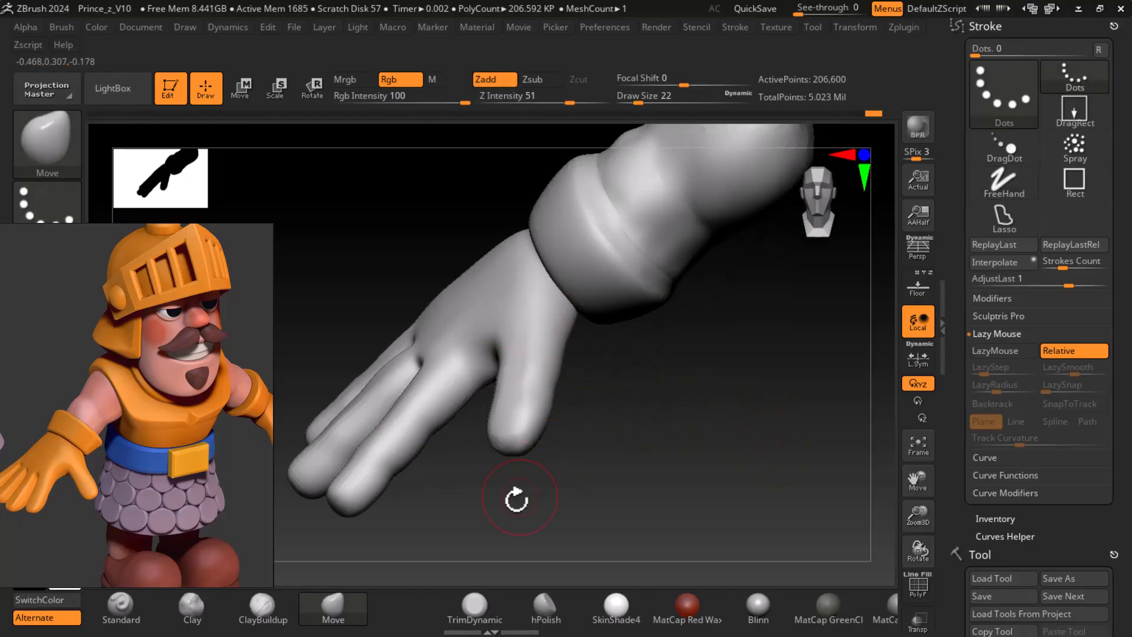
- Smooth the thumb toward the web between thumb and palm, and check the hand from the palm side
left_click(544, 605)
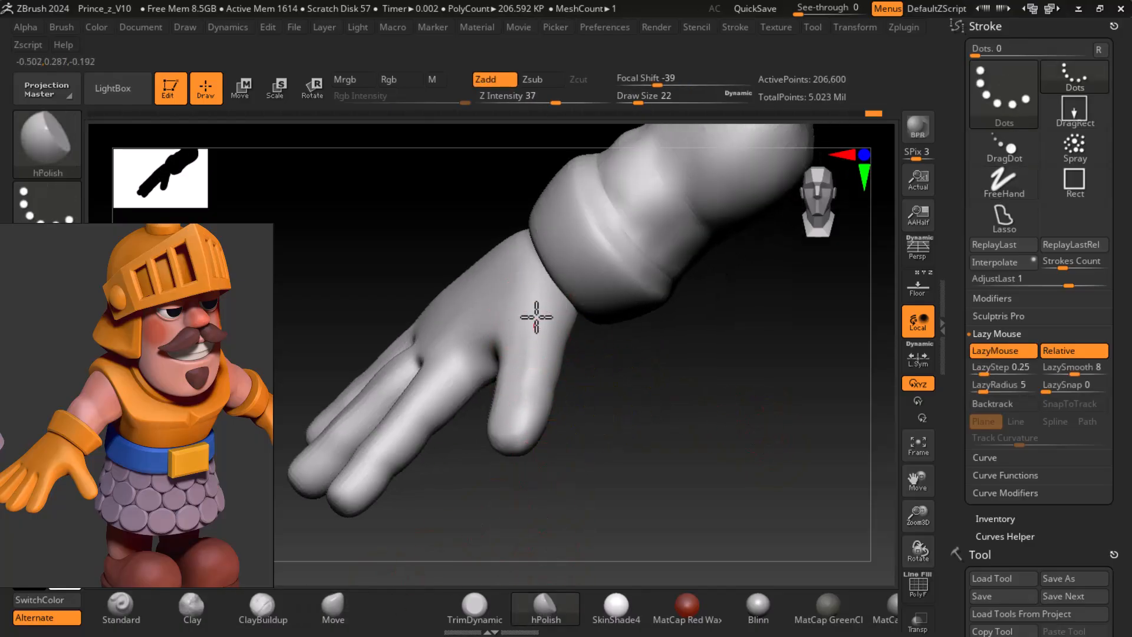
right_click_drag(523, 436, 549, 430)
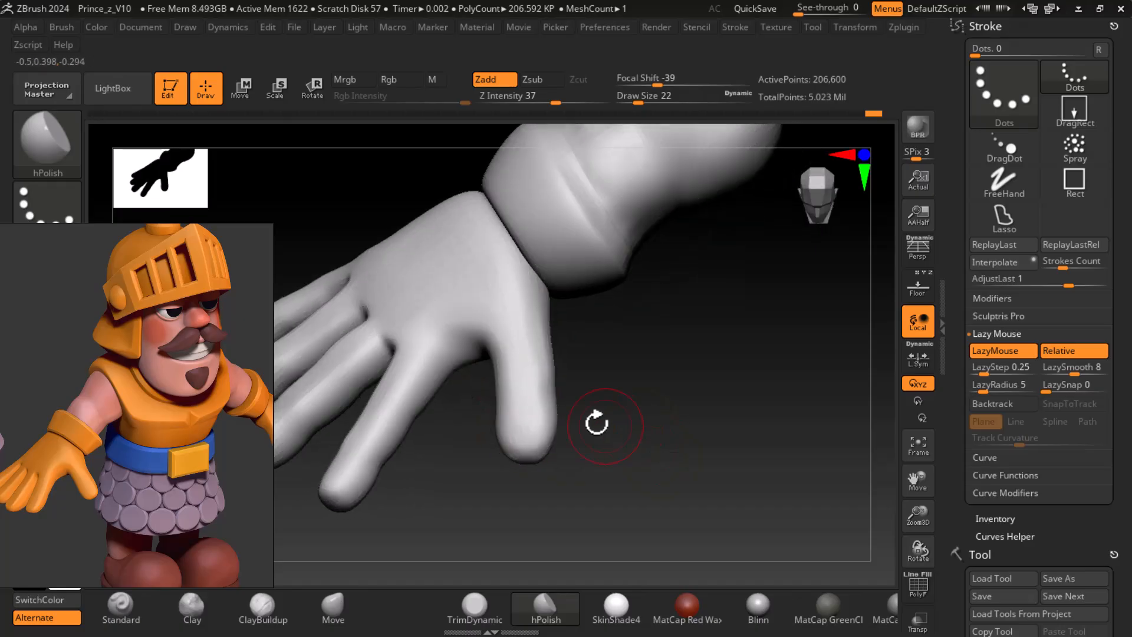
key("shift")
mouse_move(533, 376)
left_mouse_down("shift")
mouse_move(525, 317)
mouse_move(540, 391)
mouse_move(501, 338)
left_mouse_up("shift")
mouse_move(666, 444)
left_mouse_down()
mouse_move(643, 390)
mouse_move(643, 453)
left_mouse_up()
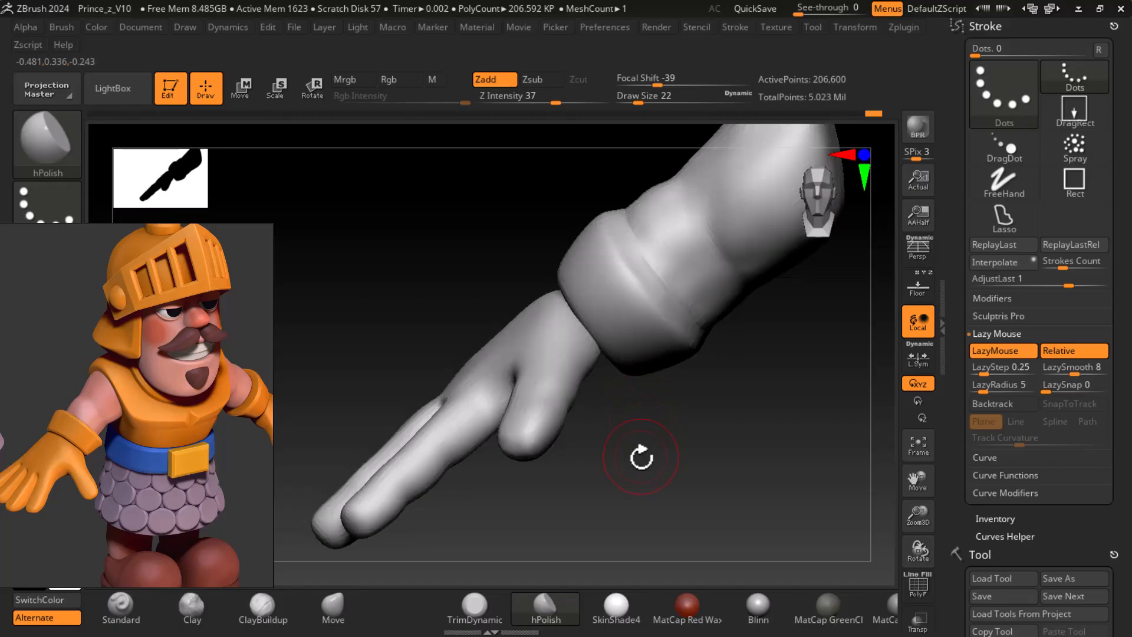
left_click_drag(707, 467, 551, 484)
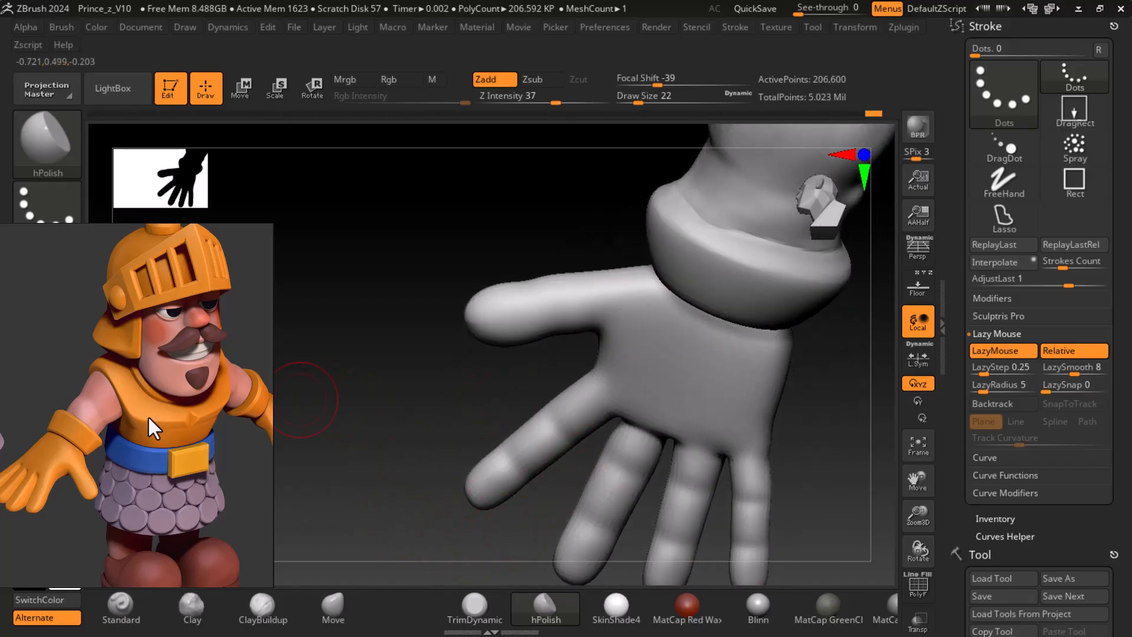
- Bring the reference character's other glove into view and polish the thumb from base to tip with hPolish at draw size 18
middle_click_drag(154, 416, 60, 406)
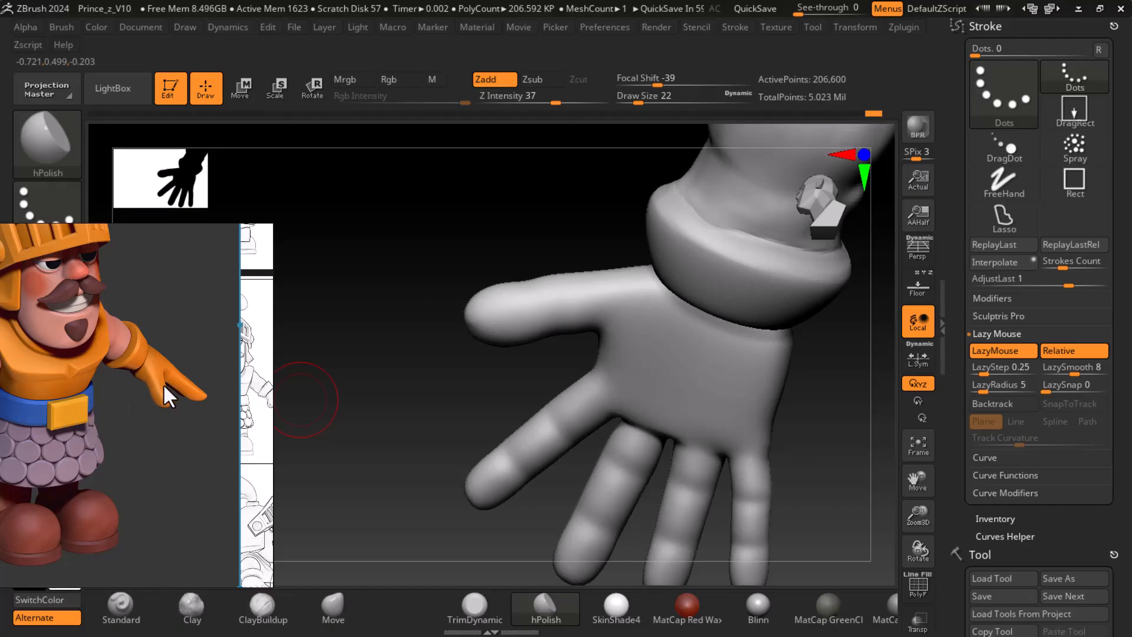
left_click_drag(762, 532, 773, 485)
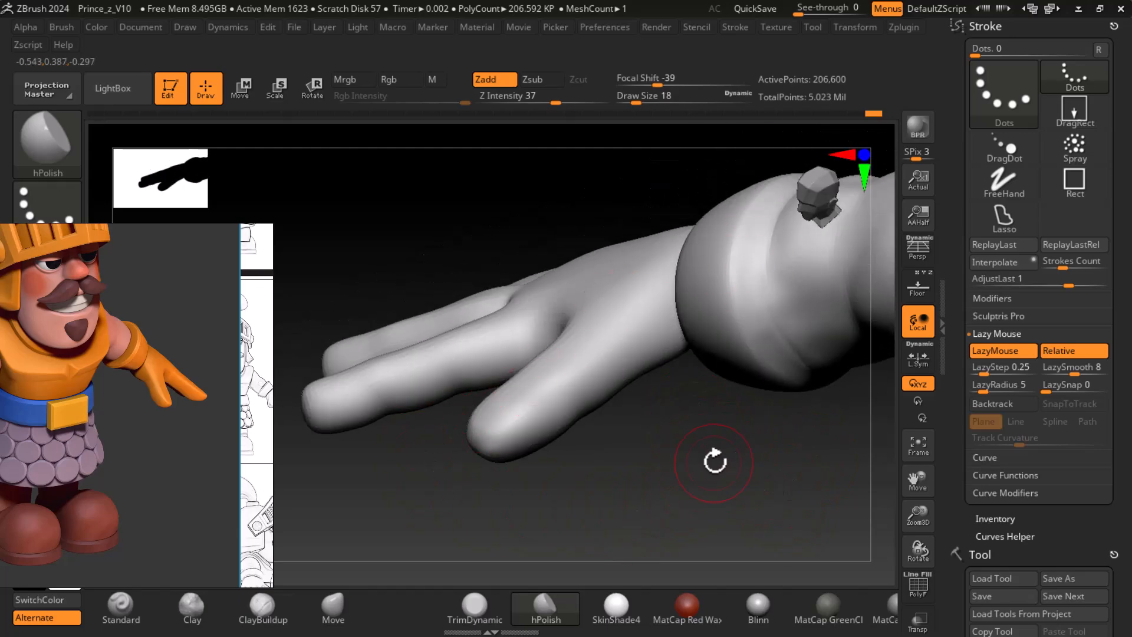
left_click_drag(714, 465, 718, 503)
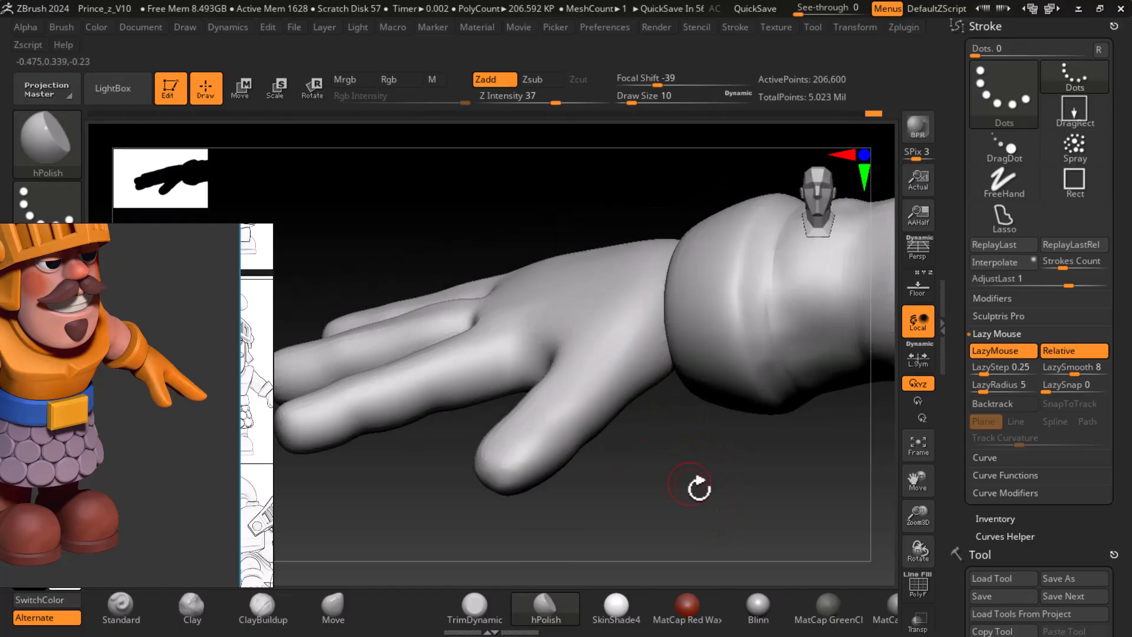
left_click_drag(688, 480, 694, 481)
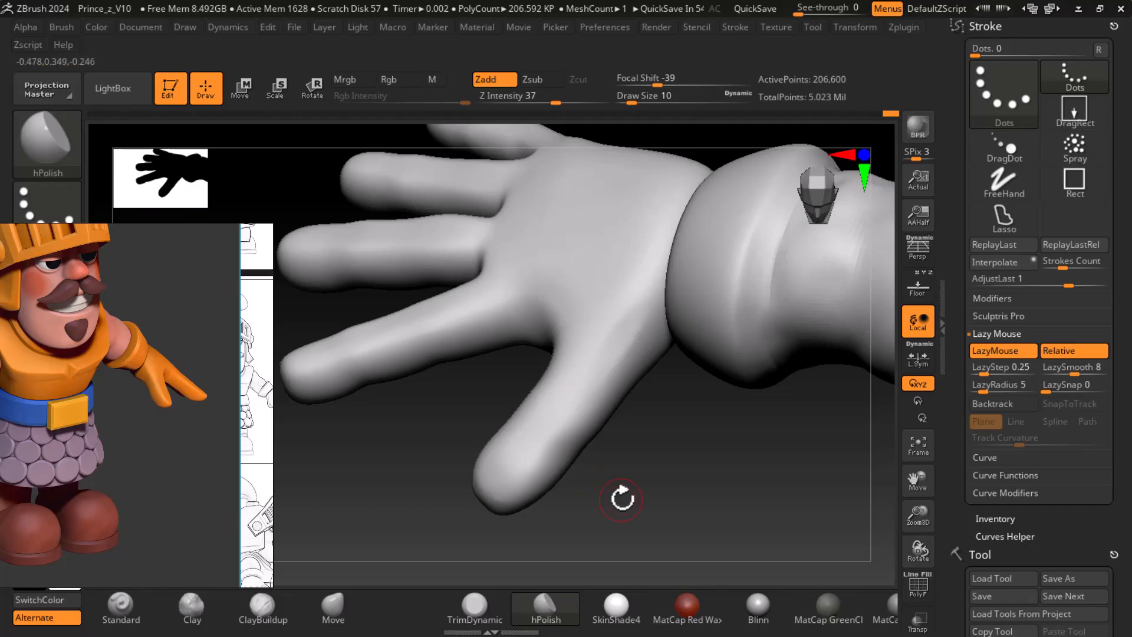
key("bracketright")
left_click_drag(642, 296, 569, 394)
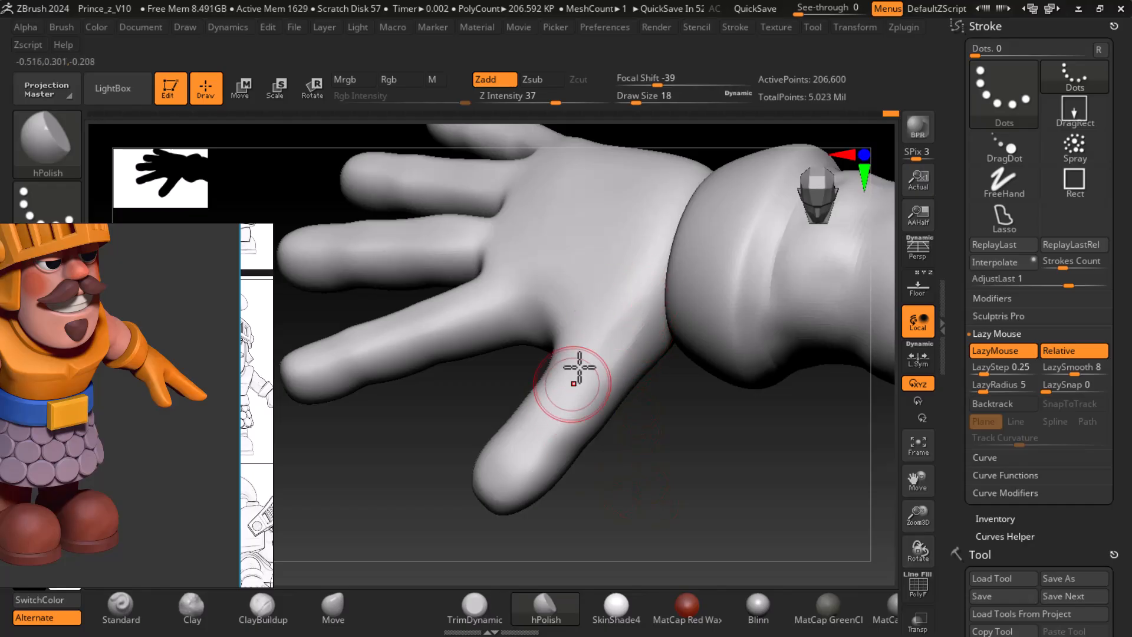
left_click_drag(629, 319, 532, 444)
left_click_drag(570, 403, 558, 420)
mouse_move(612, 335)
left_mouse_down()
mouse_move(607, 410)
mouse_move(599, 370)
mouse_move(565, 436)
left_mouse_up()
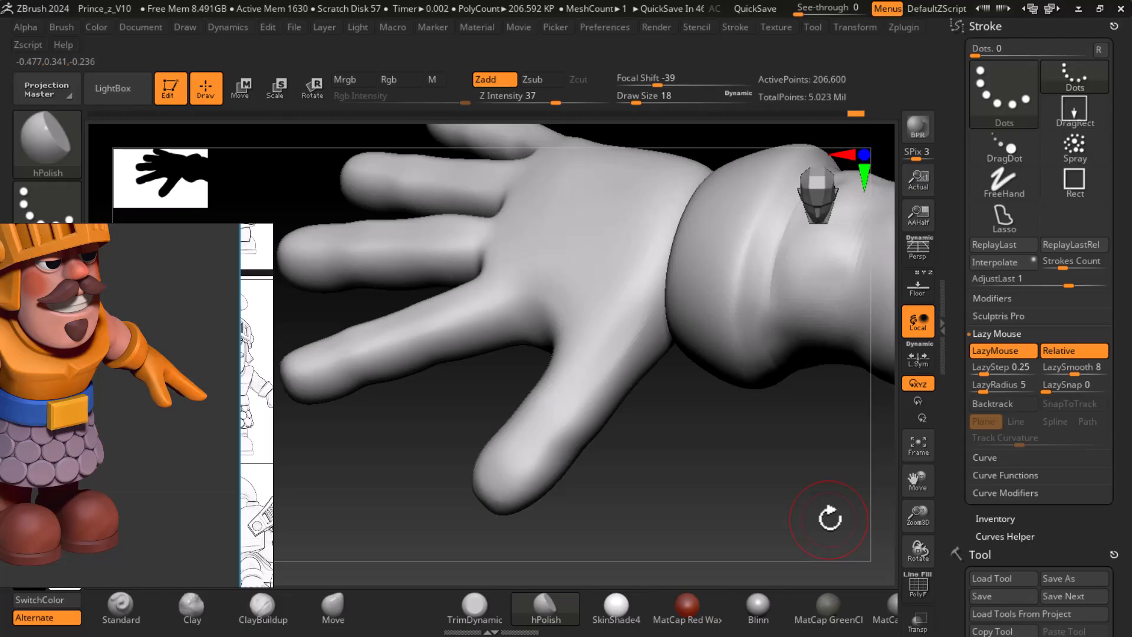
- Smooth the palm surface leading into the base of the thumb
left_click_drag(707, 476, 680, 462, "alt")
left_click_drag(627, 299, 619, 314, "shift")
left_click_drag(771, 487, 819, 551)
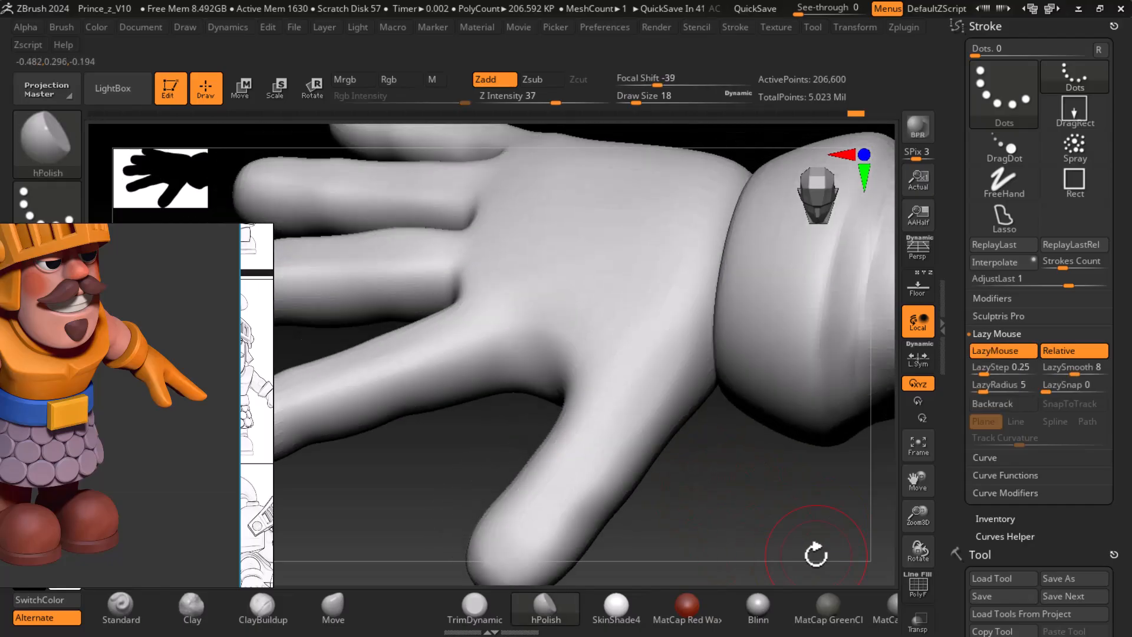
mouse_move(736, 491)
left_mouse_down()
mouse_move(816, 473)
mouse_move(776, 450)
left_mouse_up()
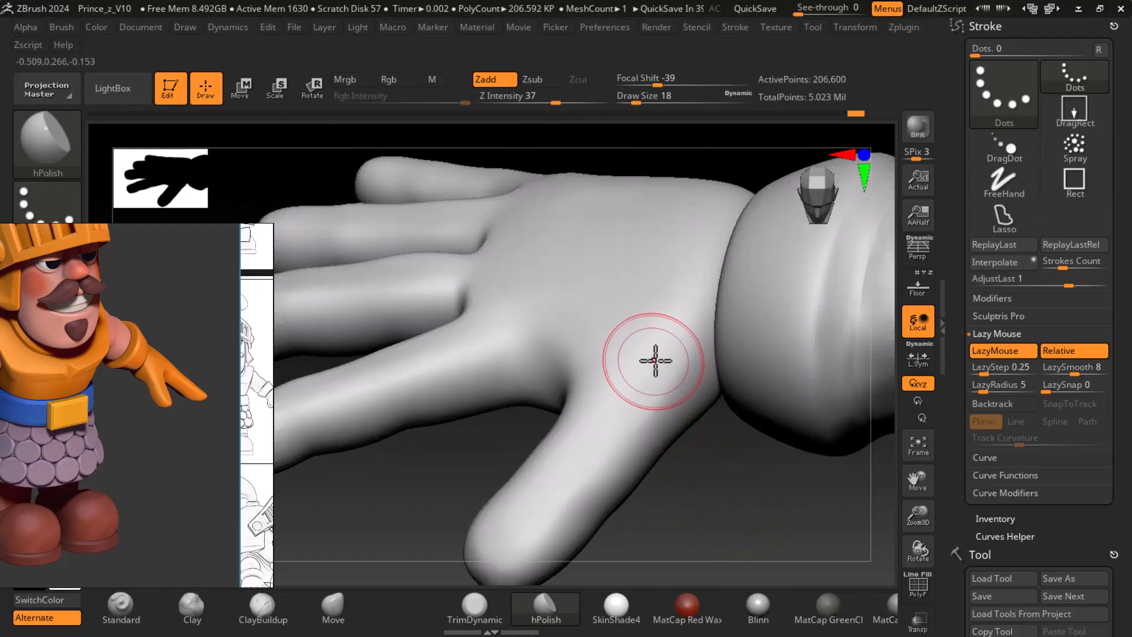
key("shift")
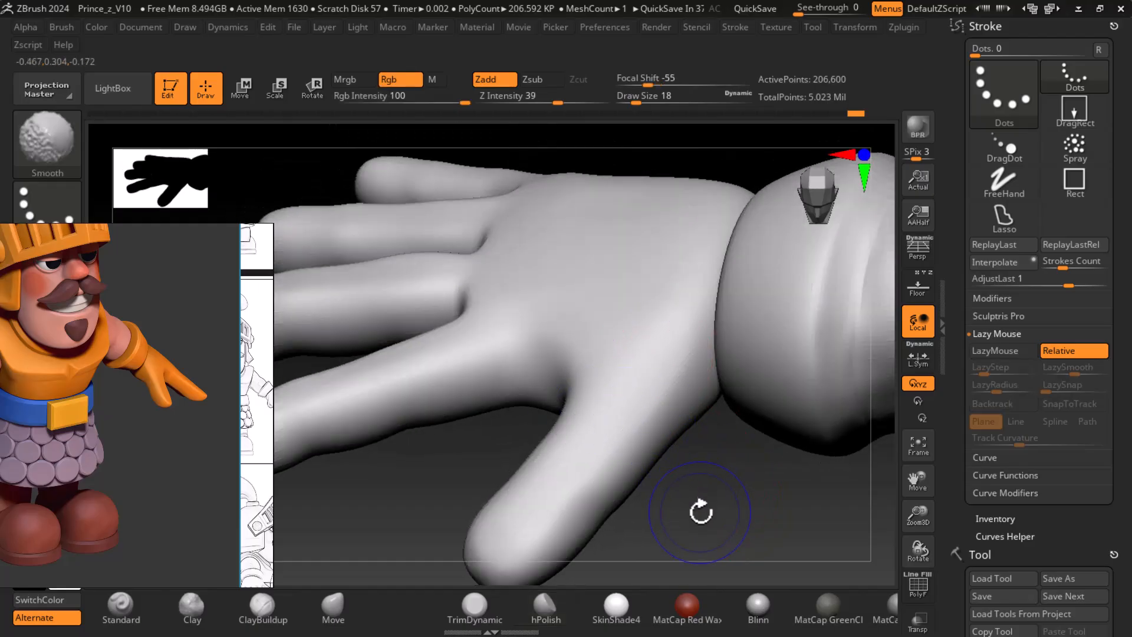
left_click_drag(736, 528, 675, 397)
key("alt")
left_click_drag(700, 487, 702, 421, "alt")
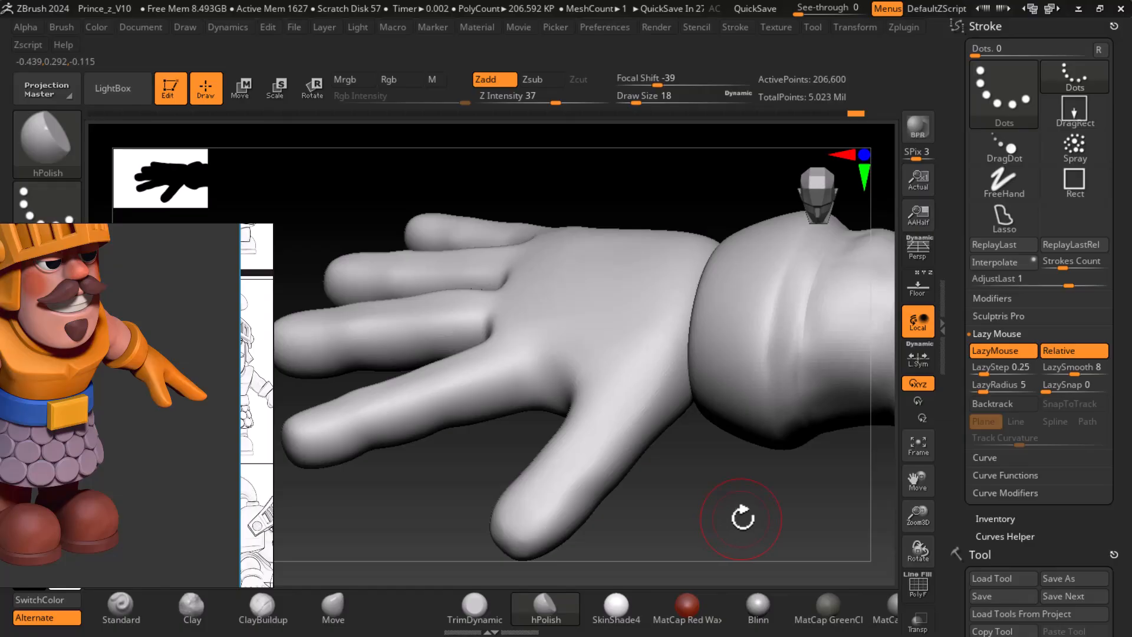
- Check the thumb from several angles, and polish and smooth its base near the web with hPolish at draw size 18
left_click_drag(714, 531, 727, 502)
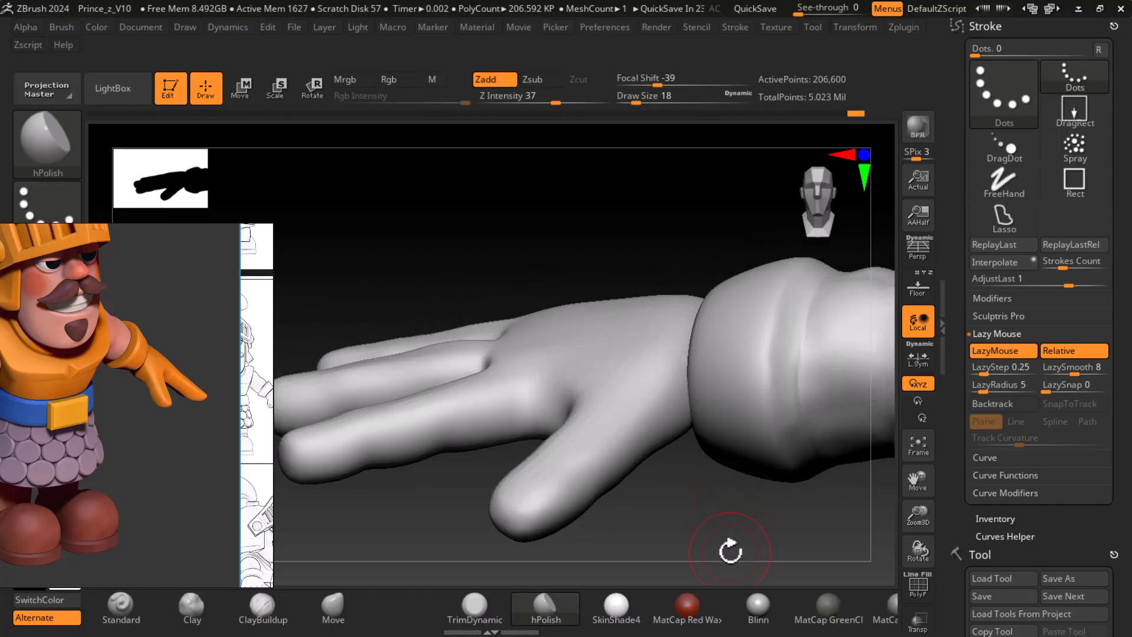
left_click_drag(688, 493, 673, 471)
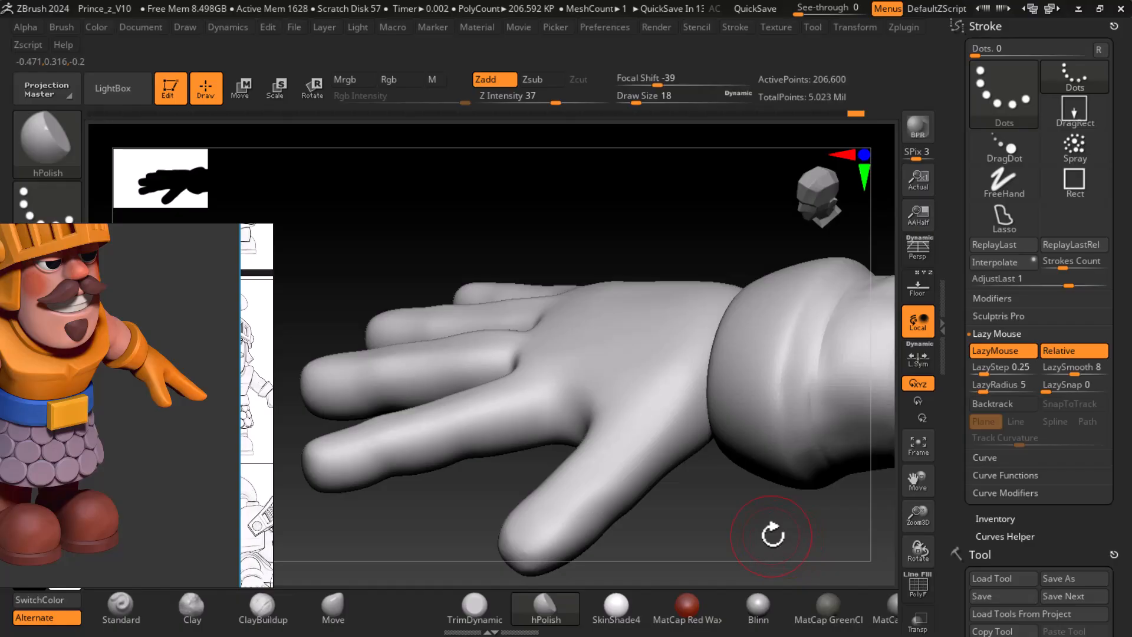
left_click_drag(733, 527, 738, 499)
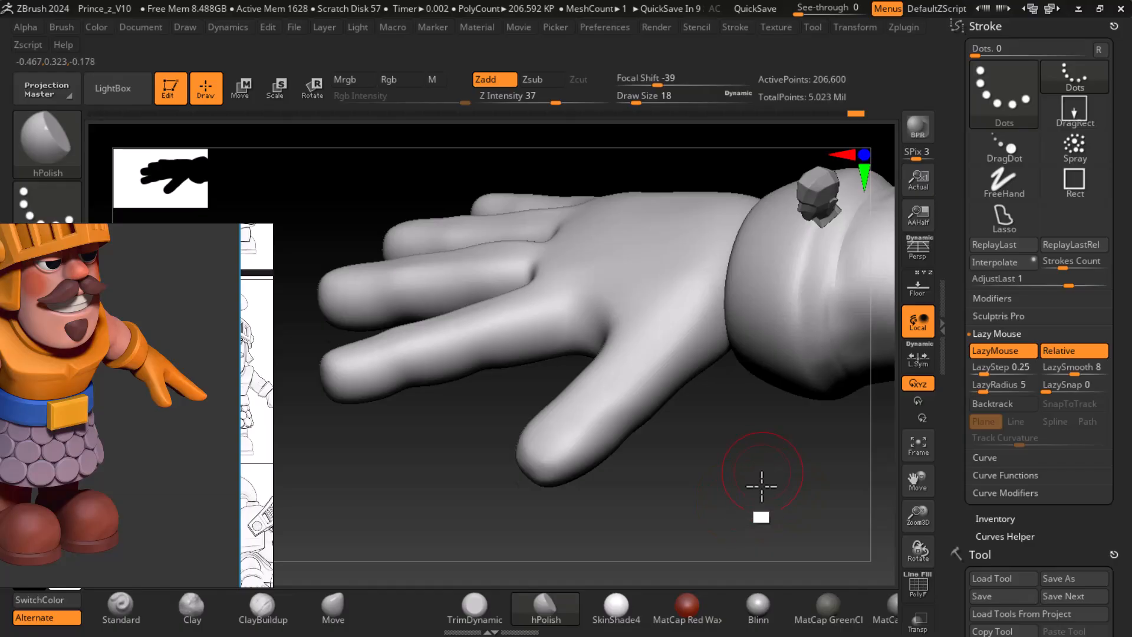
left_click_drag(834, 470, 771, 538)
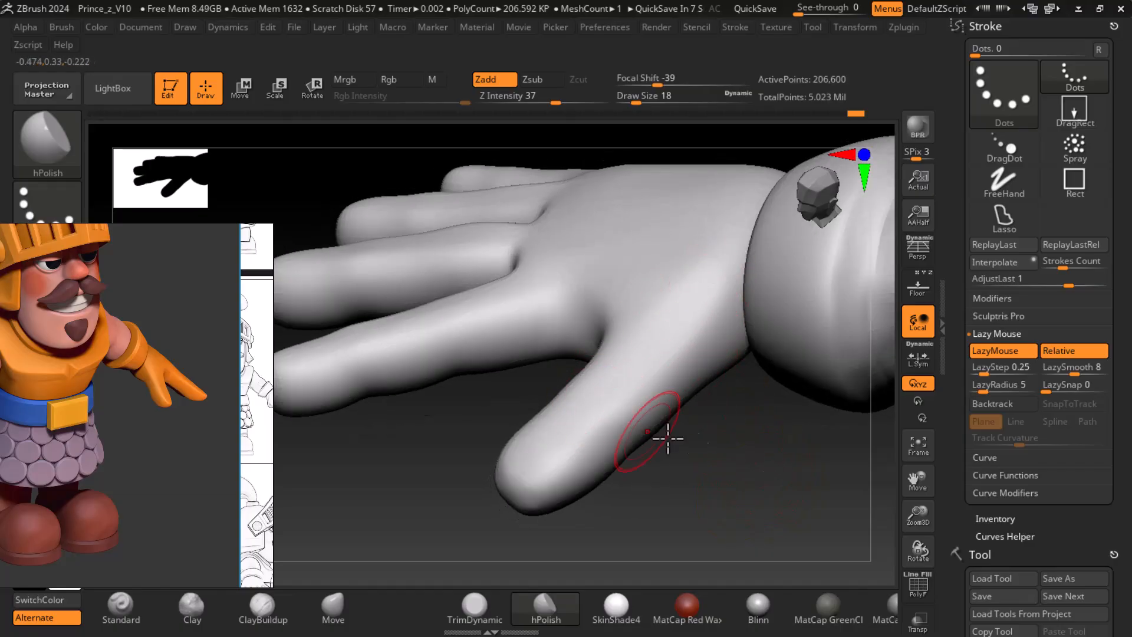
left_click_drag(708, 418, 733, 463)
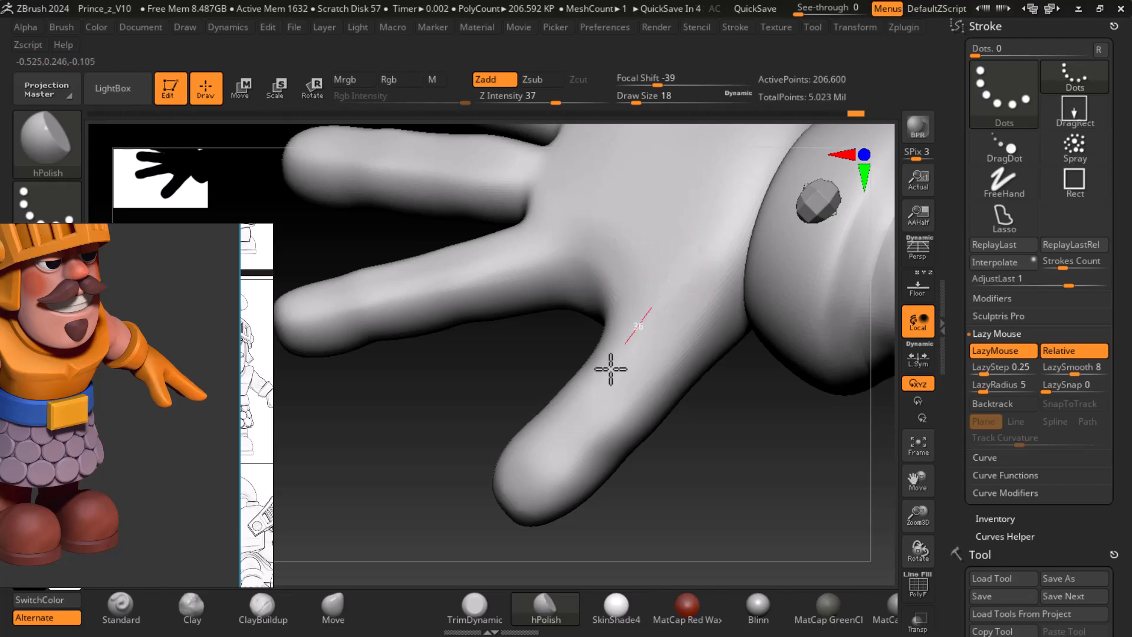
key("shift")
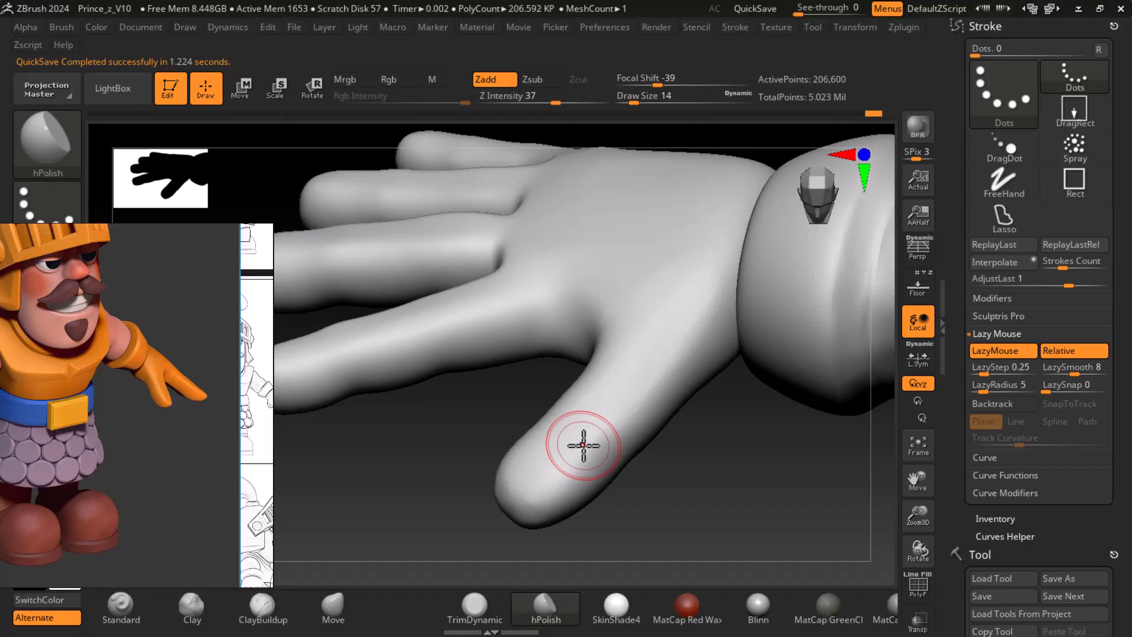
- Polish the thumb from its base to the tip with hPolish at draw size 14
left_click_drag(620, 381, 523, 462)
left_click_drag(574, 425, 511, 499)
left_click_drag(644, 354, 541, 487)
mouse_move(653, 328)
left_mouse_down()
mouse_move(609, 366)
mouse_move(529, 486)
left_mouse_up()
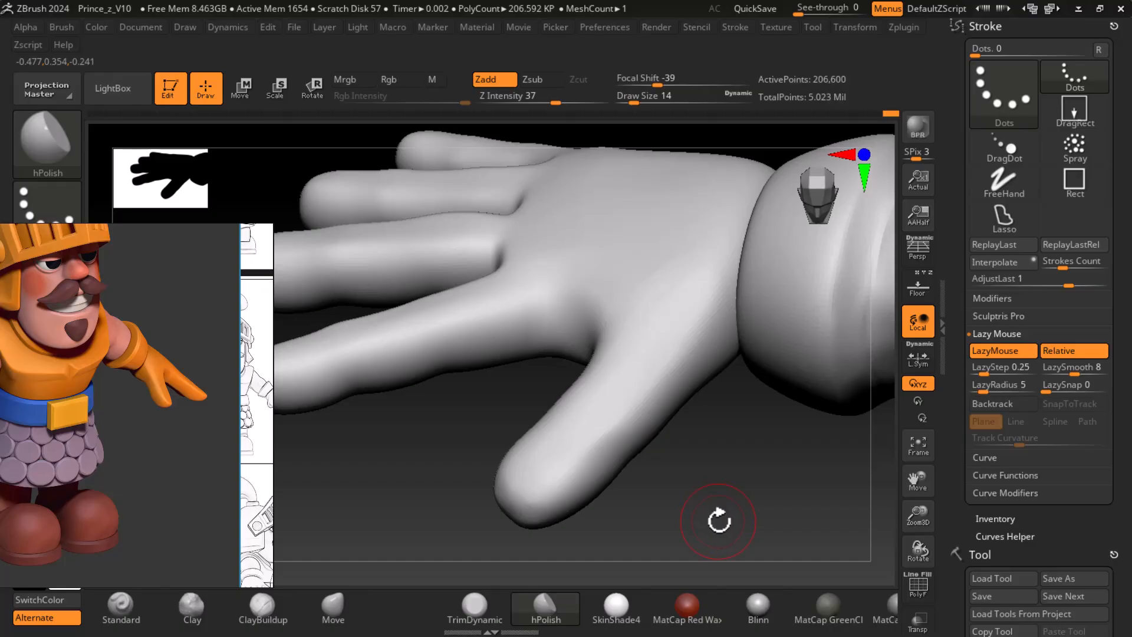
left_click_drag(740, 525, 751, 488)
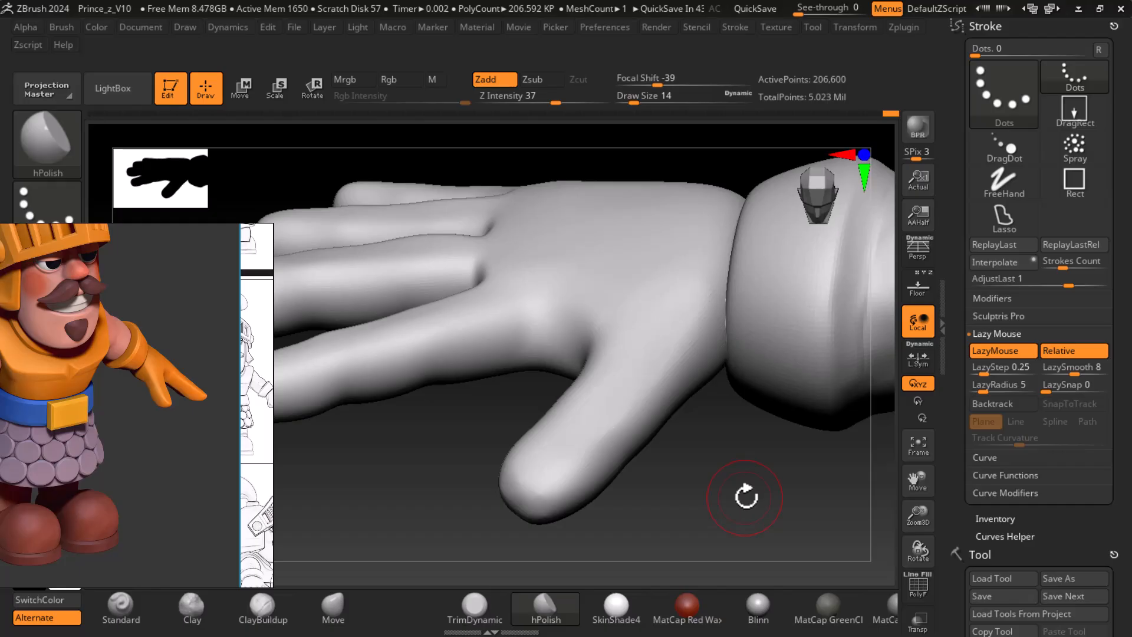
mouse_move(795, 513)
left_mouse_down()
mouse_move(779, 503)
mouse_move(796, 502)
mouse_move(794, 513)
left_mouse_up()
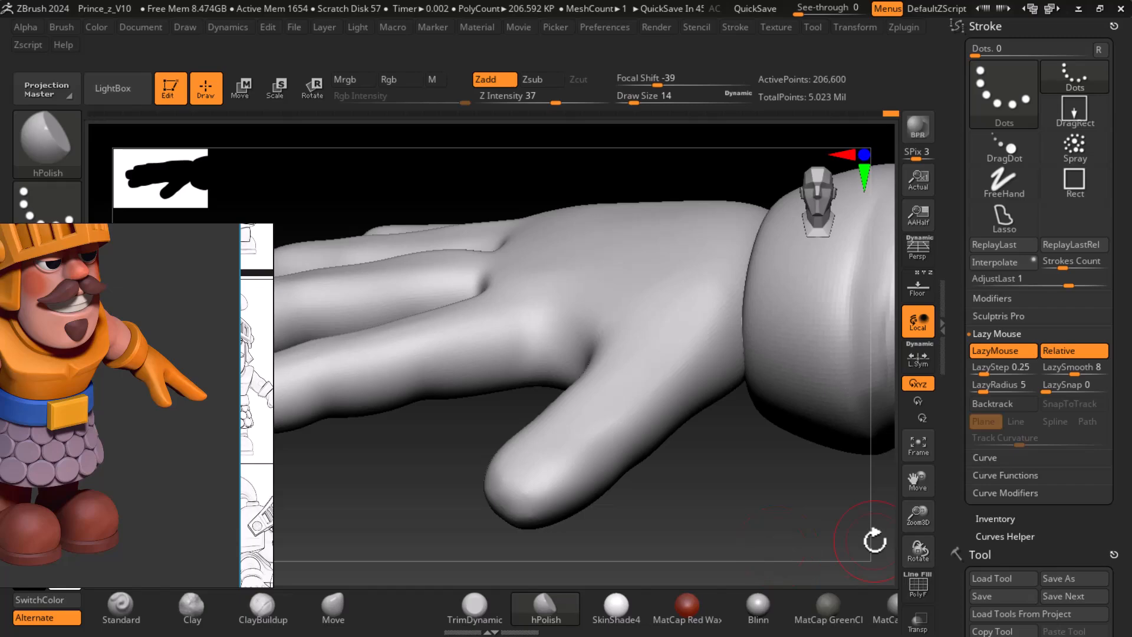
- Smooth the thumb lengthwise toward its tip at draw size 14
left_click_drag(745, 500, 766, 488)
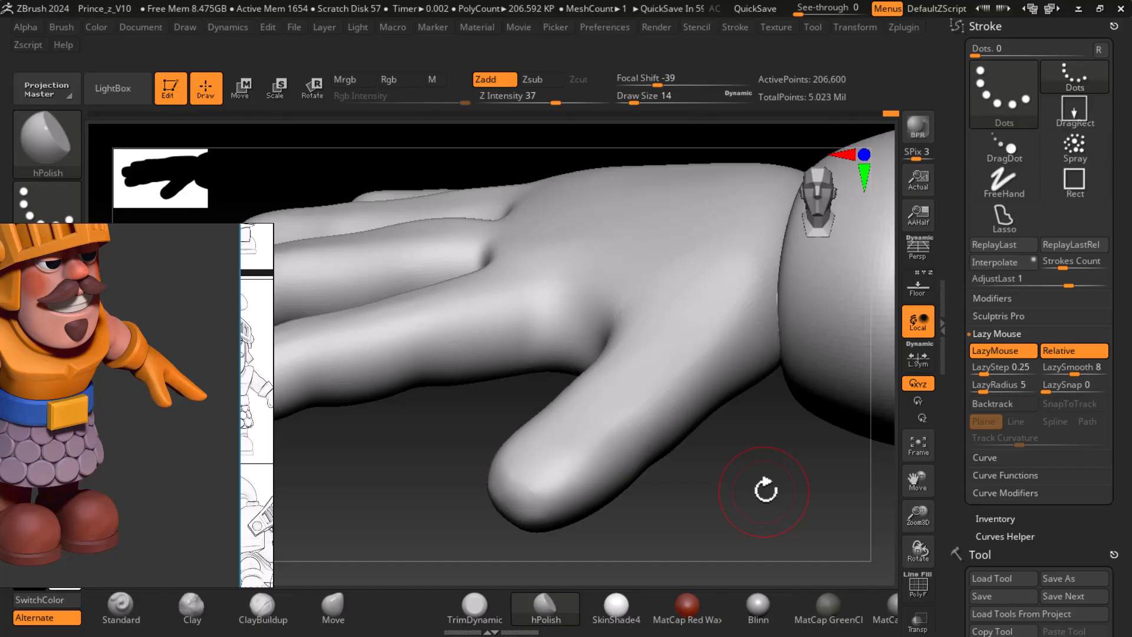
left_click_drag(784, 530, 716, 372)
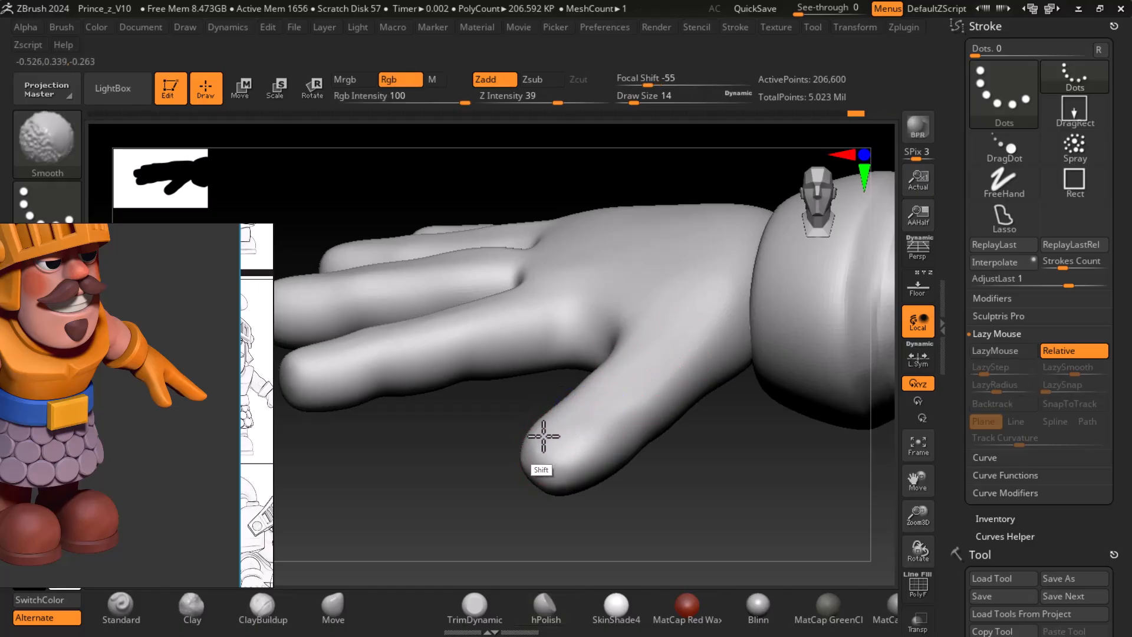
left_click_drag(687, 333, 569, 430)
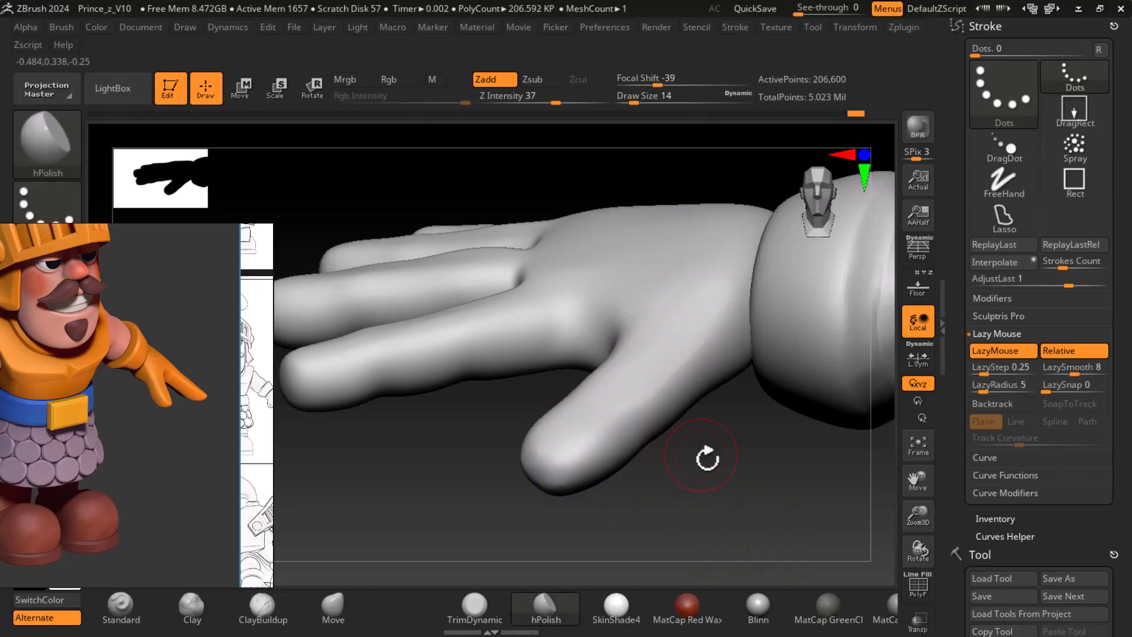
left_click_drag(768, 450, 700, 396)
- Smooth the transition from the palm into the thumb base at draw size 14
key("shift")
left_click_drag(618, 241, 663, 329, "shift")
left_click_drag(728, 457, 786, 497)
left_click_drag(669, 364, 644, 360, "shift")
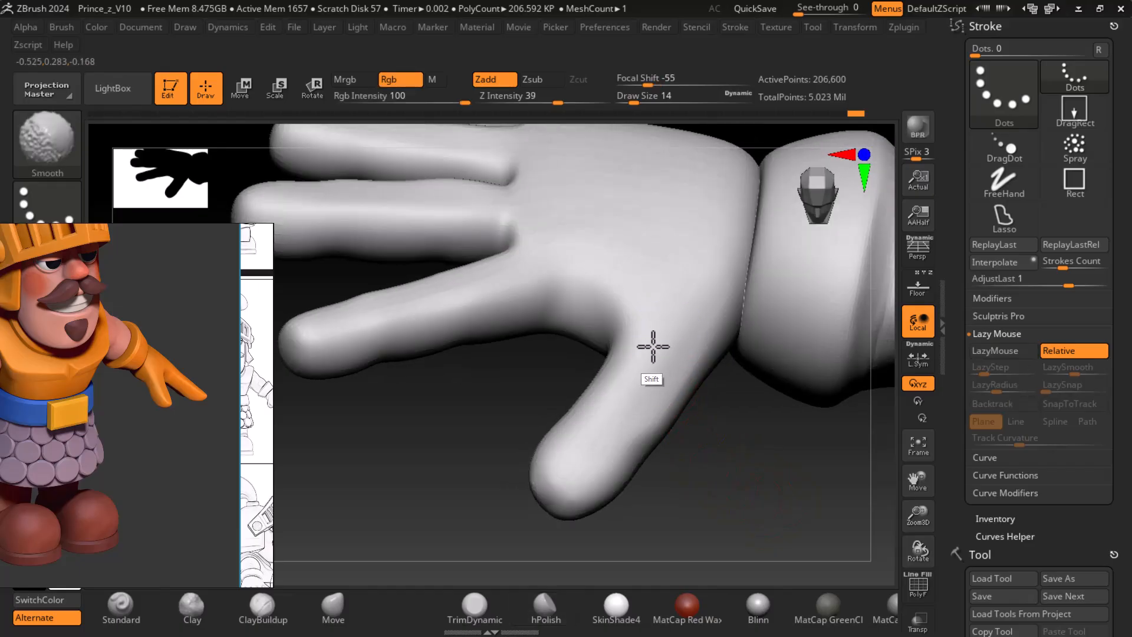
key("shift")
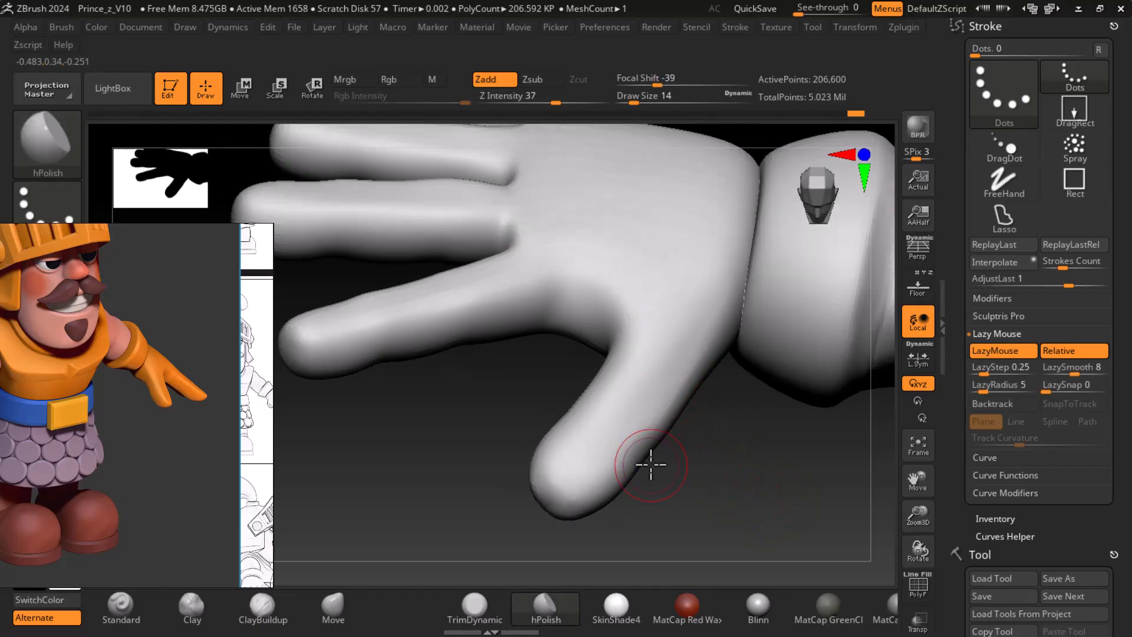
- Smooth and polish the rounded tip of the thumb
mouse_move(588, 419)
left_mouse_down("shift")
mouse_move(536, 466)
mouse_move(558, 473)
mouse_move(569, 496)
mouse_move(559, 503)
left_mouse_up("shift")
left_click_drag(556, 451, 567, 497)
left_click_drag(613, 459, 569, 502)
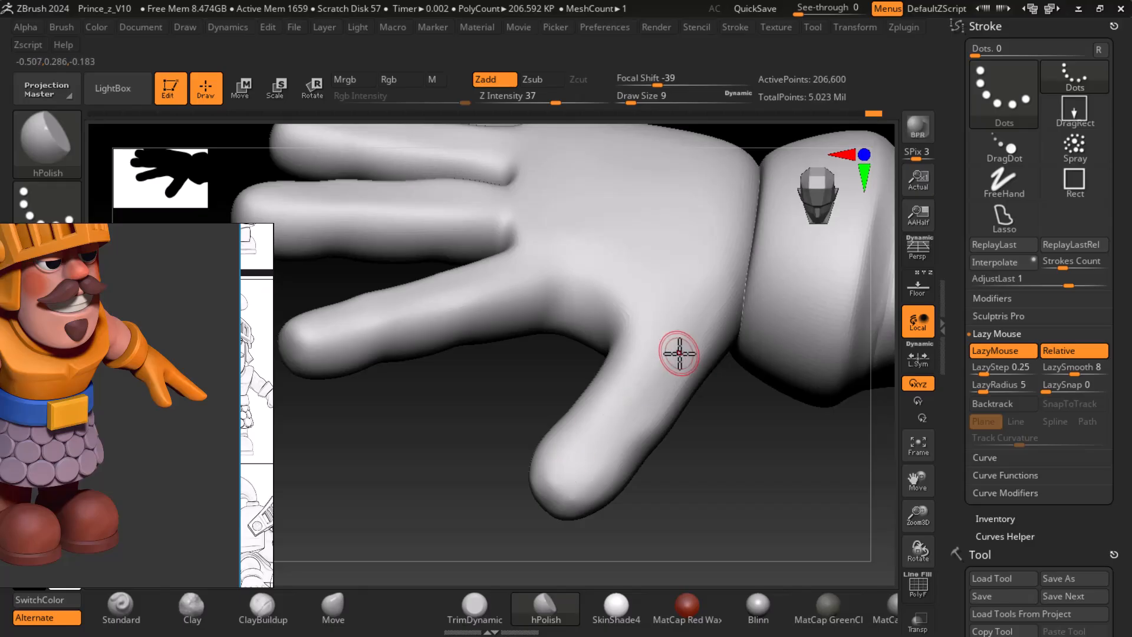
- Refine the thumb between its middle and tip, alternating hPolish and smoothing at draw size 9
key("shift")
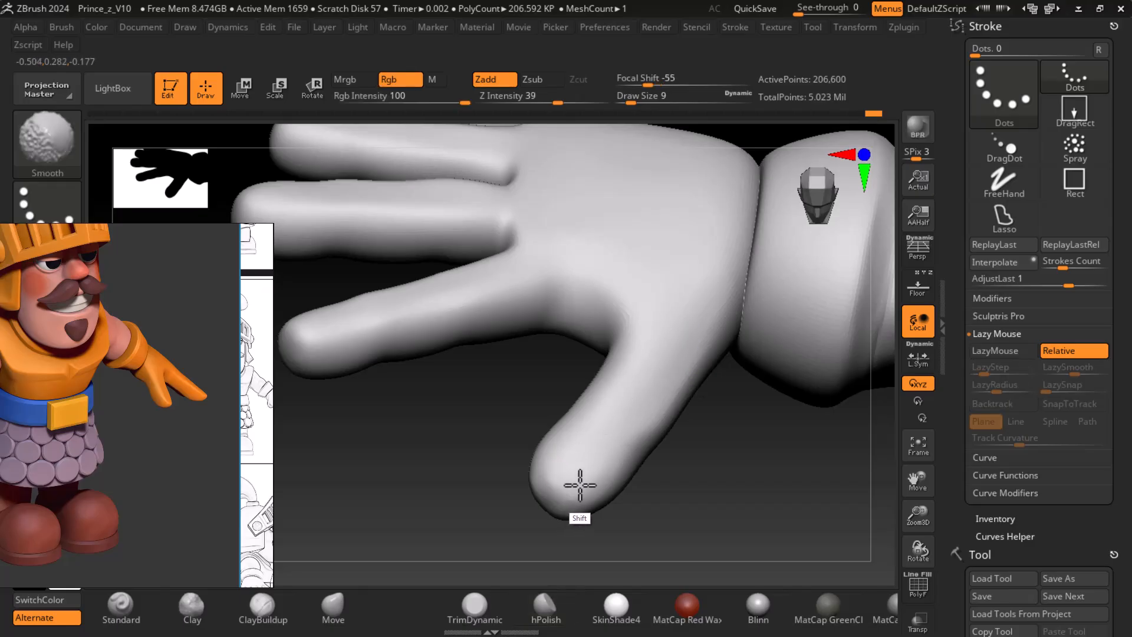
key("l")
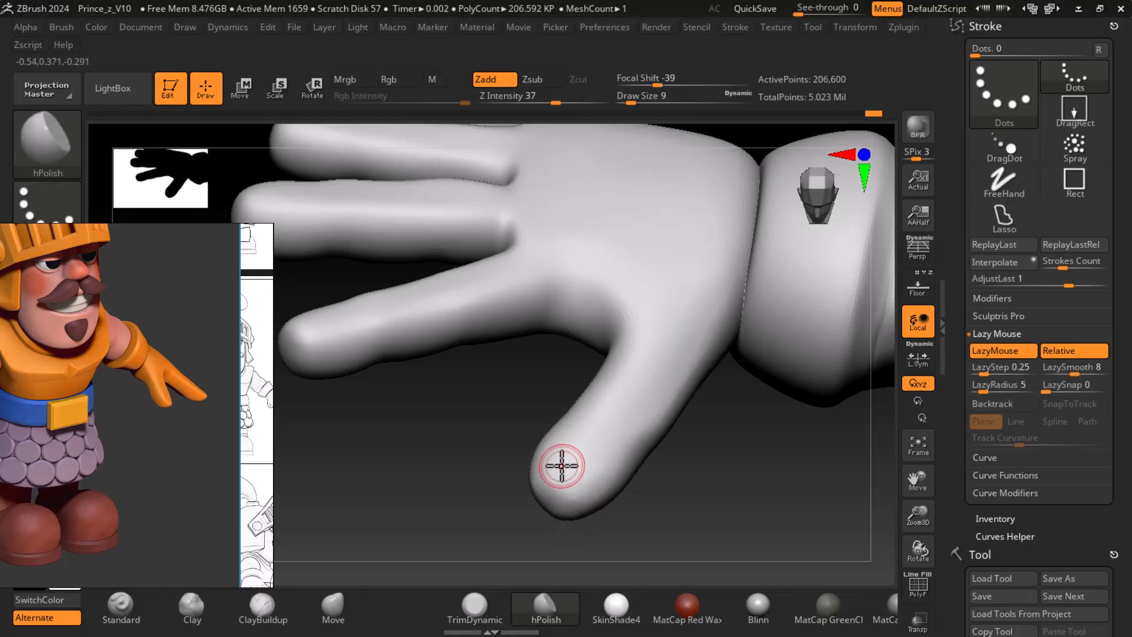
key("shift")
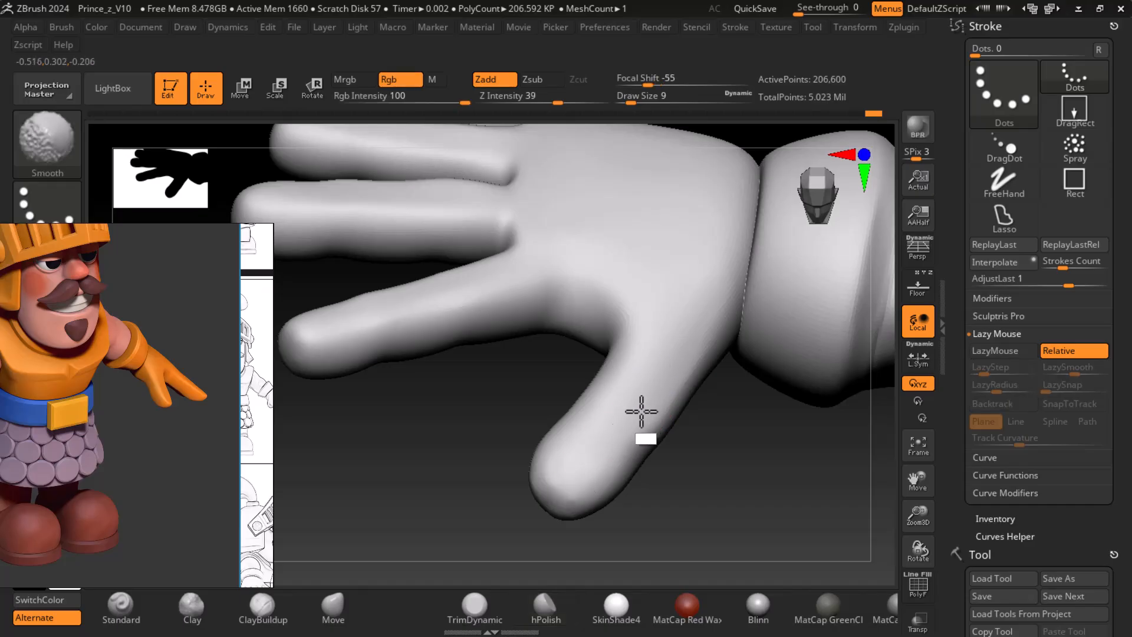
key("shift")
mouse_move(596, 476)
left_mouse_down("shift")
mouse_move(668, 394)
mouse_move(660, 379)
mouse_move(670, 352)
mouse_move(618, 408)
left_mouse_up("shift")
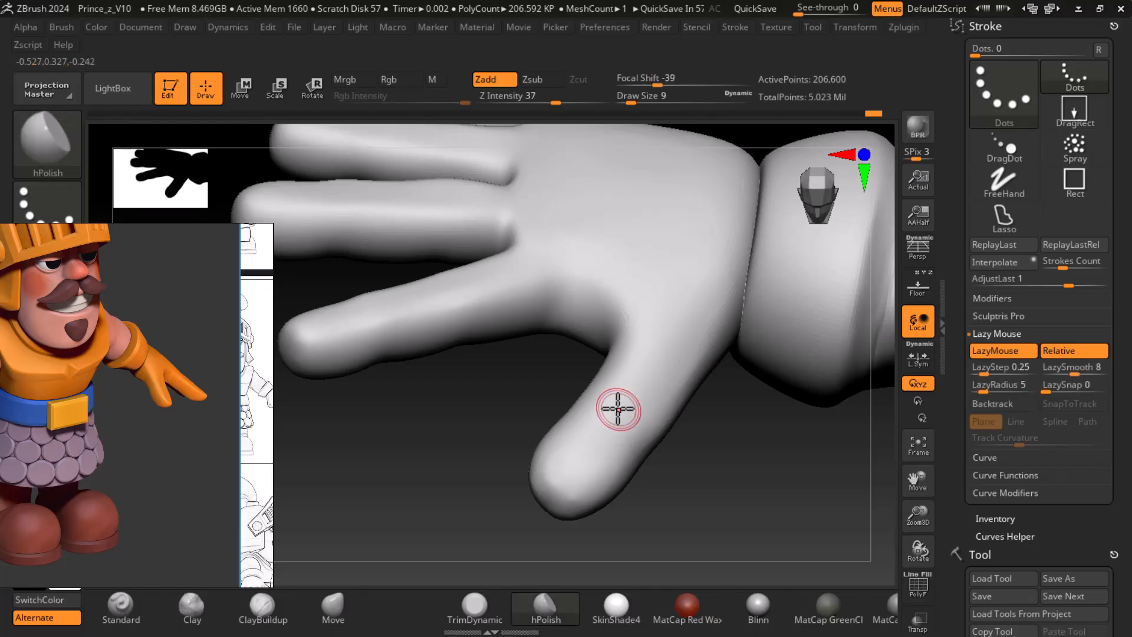
key("shift")
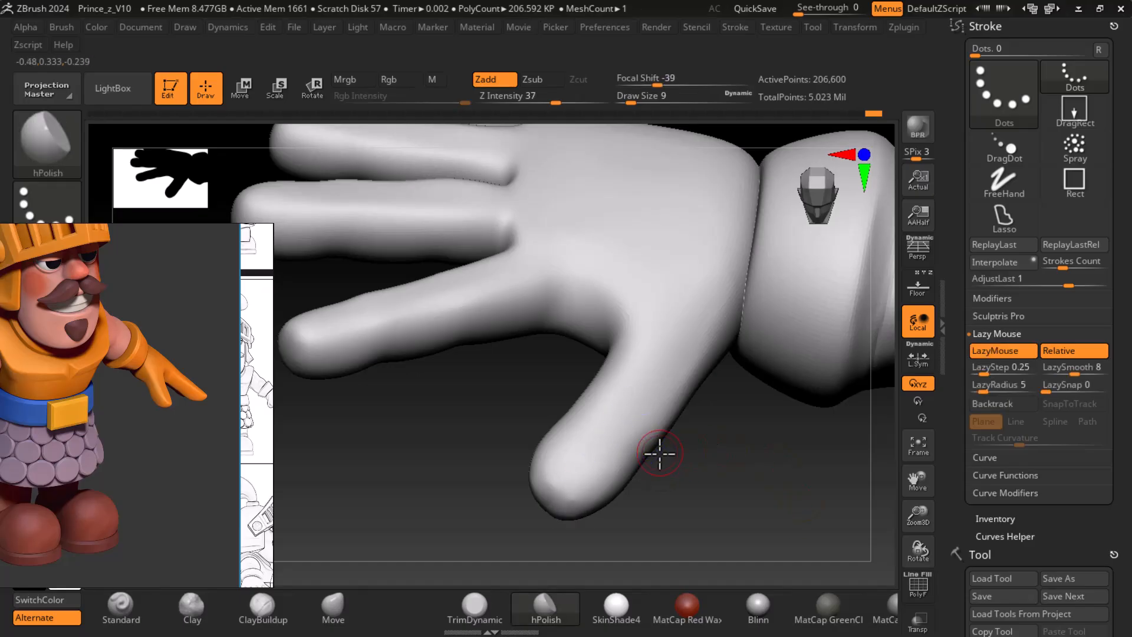
- Smooth the outer side of the thumb back and forth between its tip and base
left_click_drag(730, 494, 738, 475)
left_click_drag(796, 519, 762, 512)
mouse_move(678, 435)
left_mouse_down("shift")
mouse_move(594, 453)
mouse_move(539, 513)
mouse_move(555, 503)
left_mouse_up("shift")
left_click_drag(556, 501, 688, 403, "shift")
mouse_move(819, 502)
left_mouse_down()
mouse_move(771, 526)
mouse_move(722, 343)
mouse_move(611, 432)
left_mouse_up()
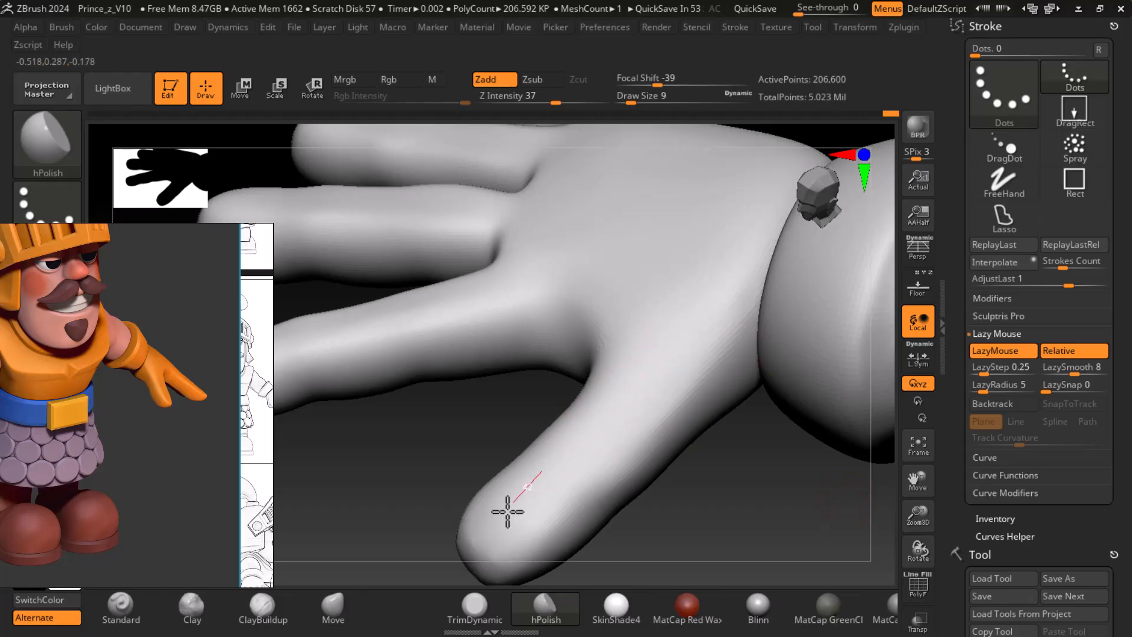
- Polish the thumb's upper surface and base with hPolish, reducing the draw size to 8
mouse_move(690, 508)
left_mouse_down()
mouse_move(731, 500)
mouse_move(740, 445)
left_mouse_up()
mouse_move(542, 481)
left_mouse_down()
mouse_move(539, 441)
mouse_move(526, 465)
left_mouse_up()
key("[")
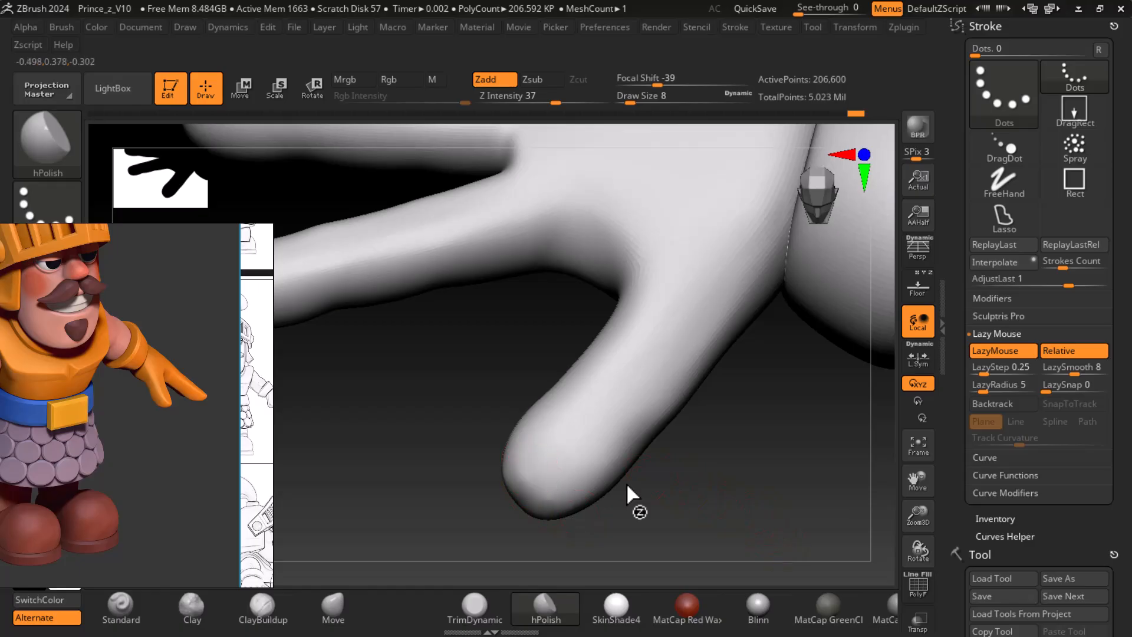
mouse_move(636, 379)
left_mouse_down()
mouse_move(518, 493)
mouse_move(526, 473)
mouse_move(570, 483)
mouse_move(559, 435)
mouse_move(678, 384)
left_mouse_up()
mouse_move(698, 278)
left_mouse_down()
mouse_move(717, 373)
mouse_move(715, 301)
mouse_move(700, 293)
mouse_move(624, 372)
mouse_move(718, 266)
left_mouse_up()
- Smooth the thumb base where it blends into the wrist side of the hand
key("shift")
left_click_drag(768, 432, 737, 548, "alt")
mouse_move(720, 374)
left_mouse_down("shift")
mouse_move(685, 346)
mouse_move(667, 372)
left_mouse_up("shift")
mouse_move(772, 500)
left_mouse_down("alt")
mouse_move(766, 483)
mouse_move(791, 495)
mouse_move(776, 528)
mouse_move(793, 513)
mouse_move(783, 507)
left_mouse_up("alt")
- Polish and smooth the index and middle fingers with hPolish at draw size 9
left_click_drag(620, 484, 630, 414)
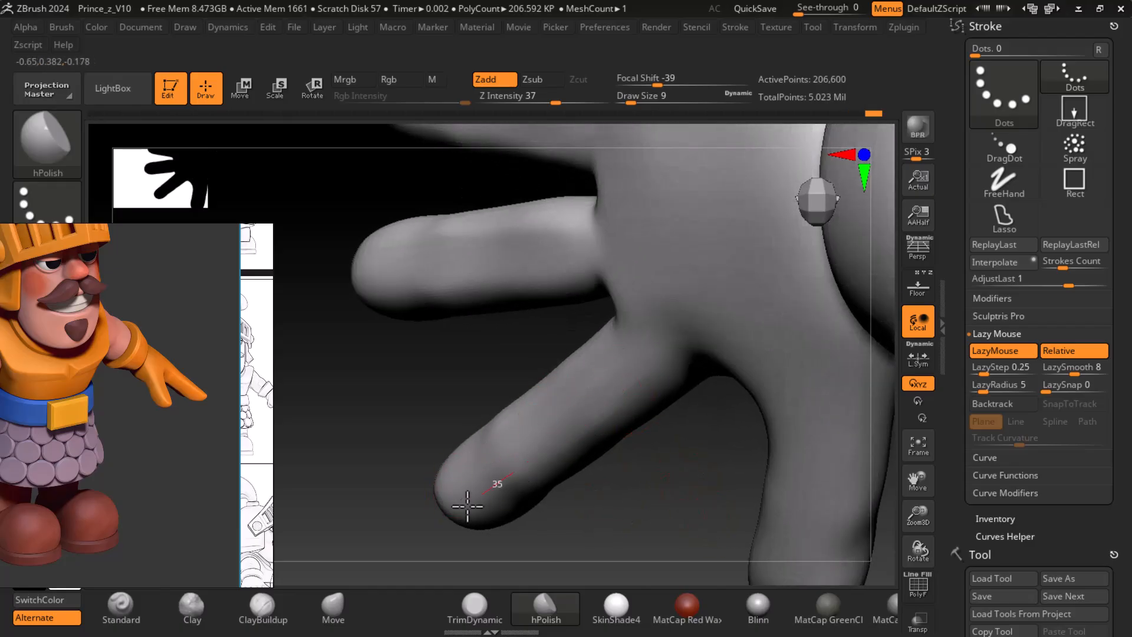
key("shift")
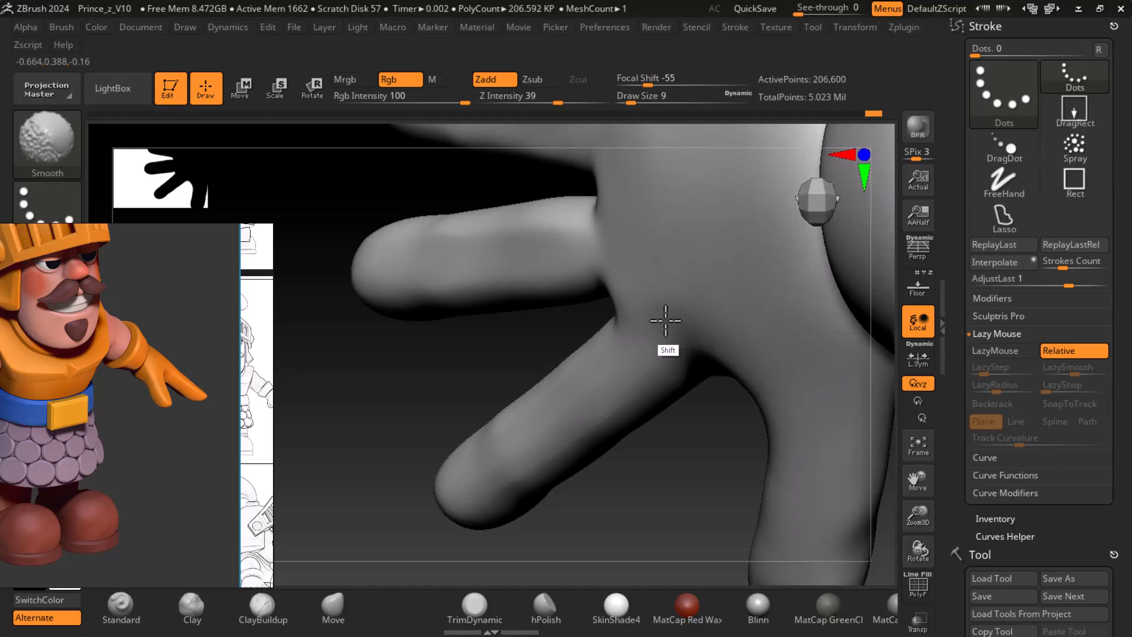
left_click_drag(653, 502, 622, 271, "shift")
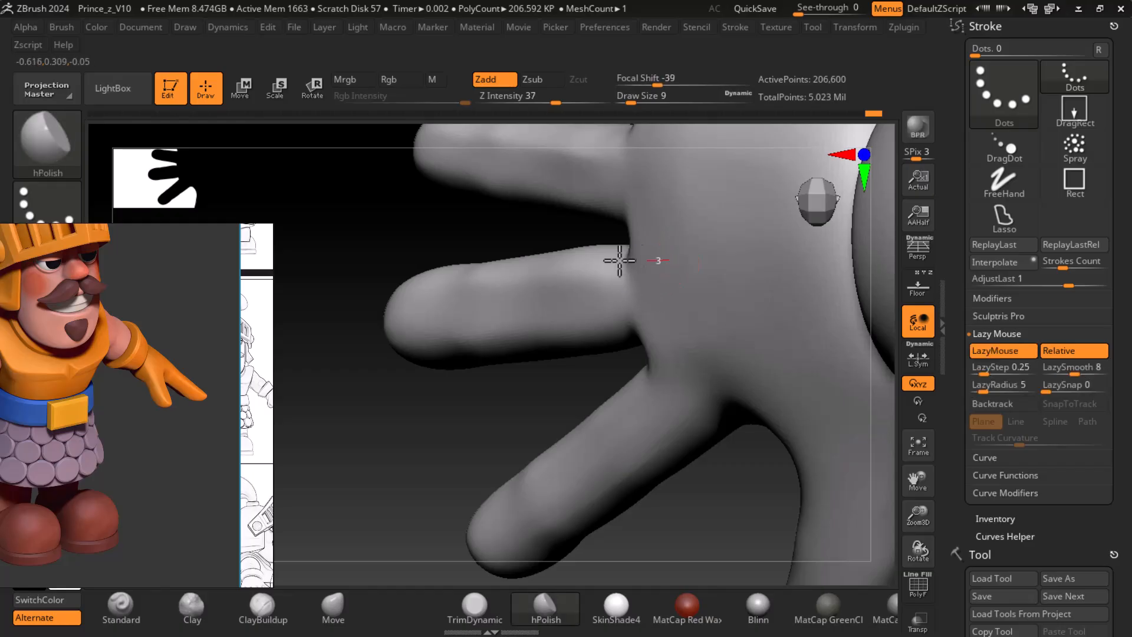
mouse_move(485, 423)
left_mouse_down()
mouse_move(480, 324)
mouse_move(576, 341)
left_mouse_up()
left_click_drag(503, 460, 631, 417)
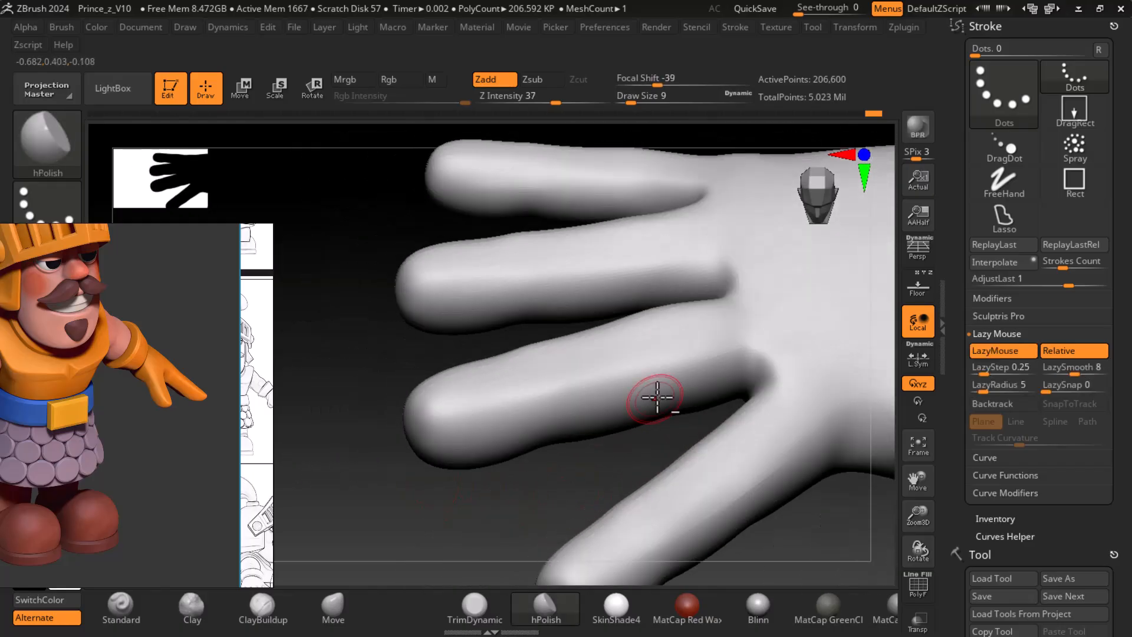
- Polish and smooth the middle finger along its length, and check the fingers and hand from the thumb side
left_click_drag(366, 359, 404, 366)
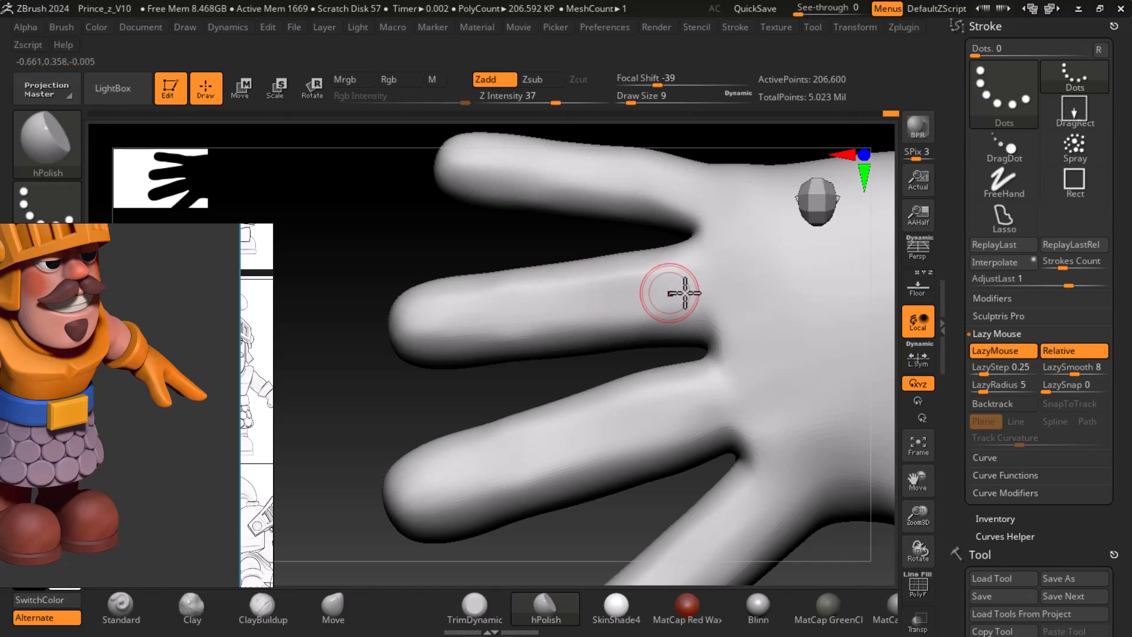
key("shift")
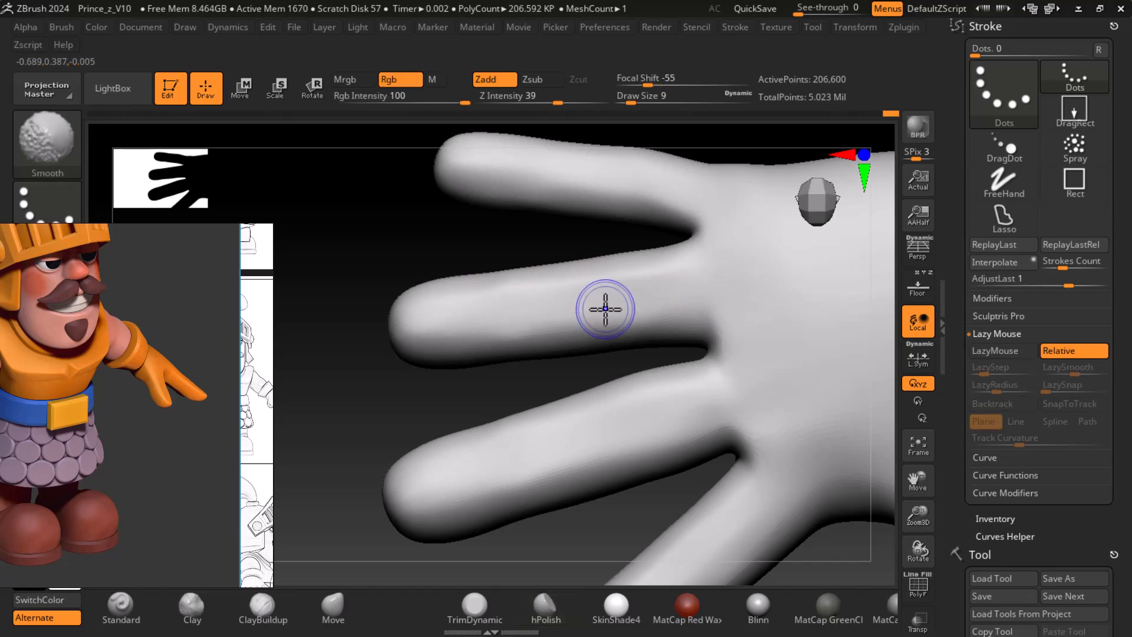
key("shift")
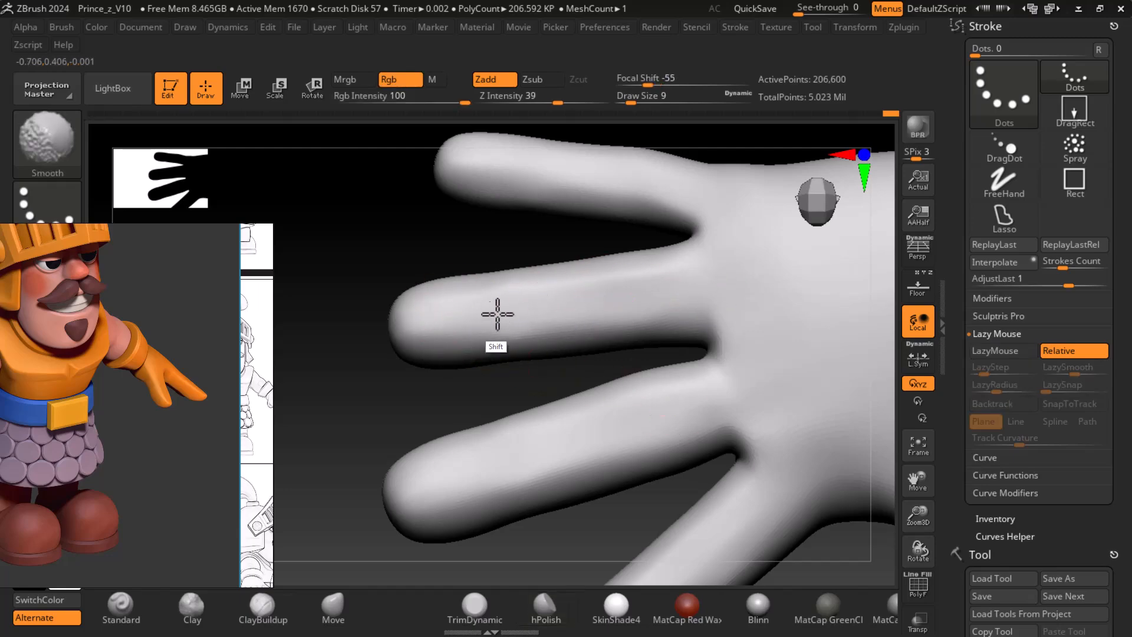
mouse_move(516, 400)
left_mouse_down()
mouse_move(463, 311)
mouse_move(472, 260)
left_mouse_up()
key("shift")
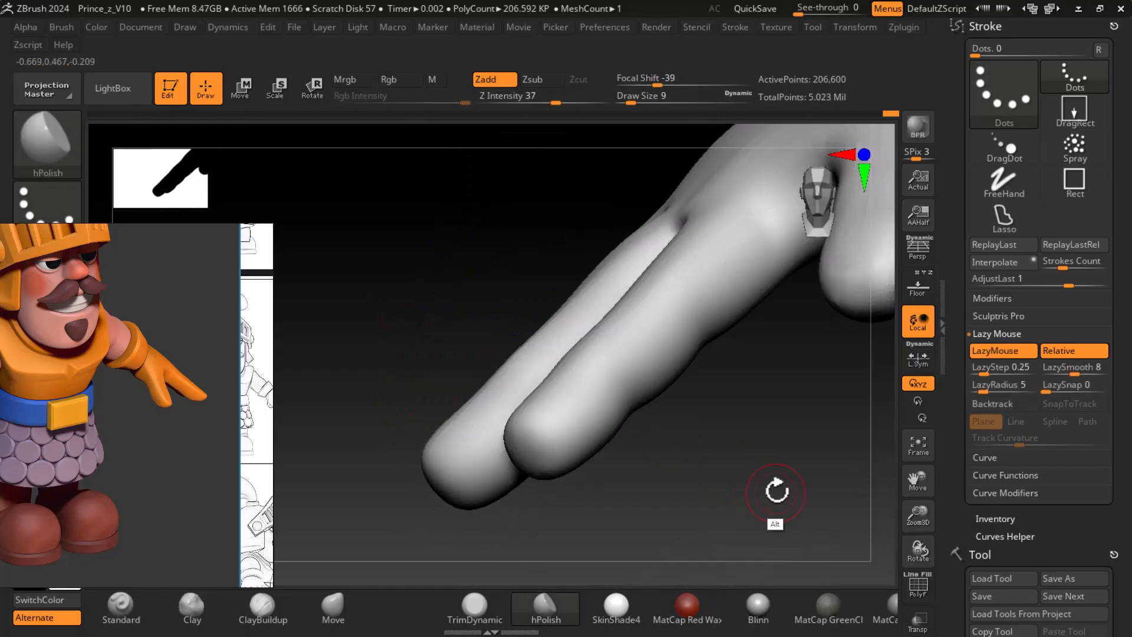
left_click_drag(801, 399, 841, 521)
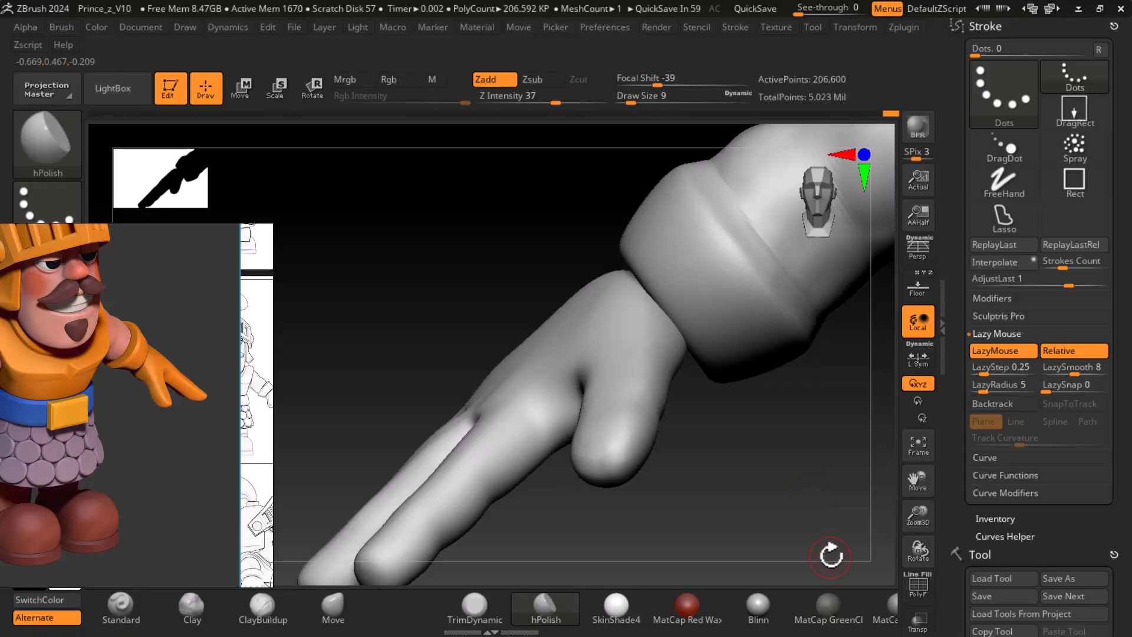
- Polish the base of the little finger and the adjoining outer edge of the hand with hPolish at draw size 9
left_click_drag(821, 504, 822, 468)
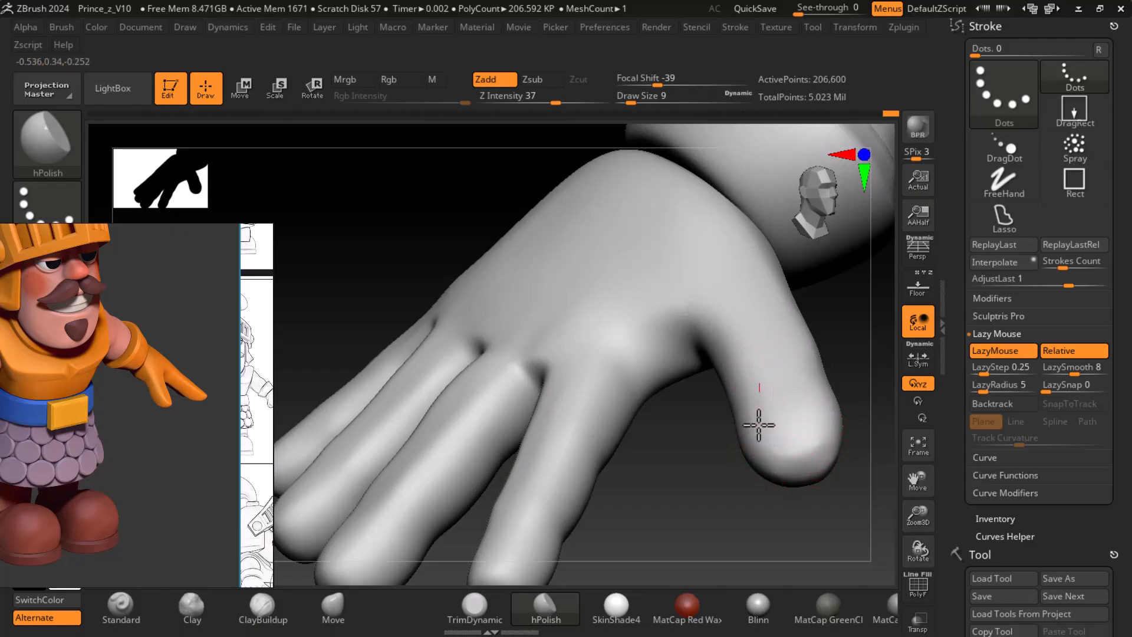
left_click_drag(853, 521, 831, 491)
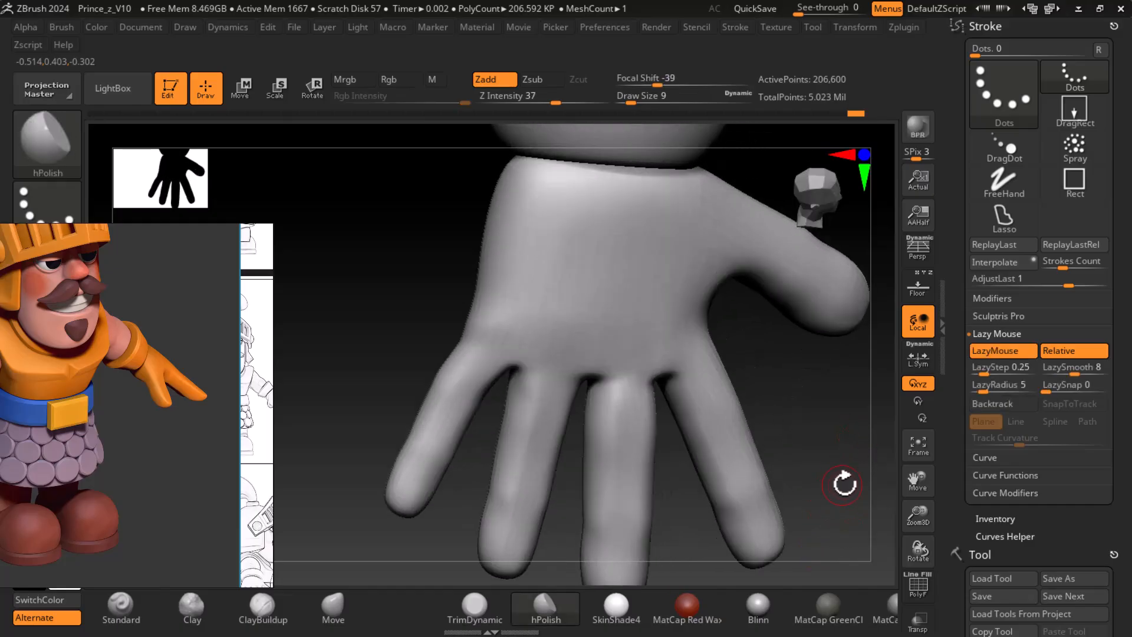
mouse_move(564, 461)
left_mouse_down()
mouse_move(405, 283)
mouse_move(472, 281)
left_mouse_up()
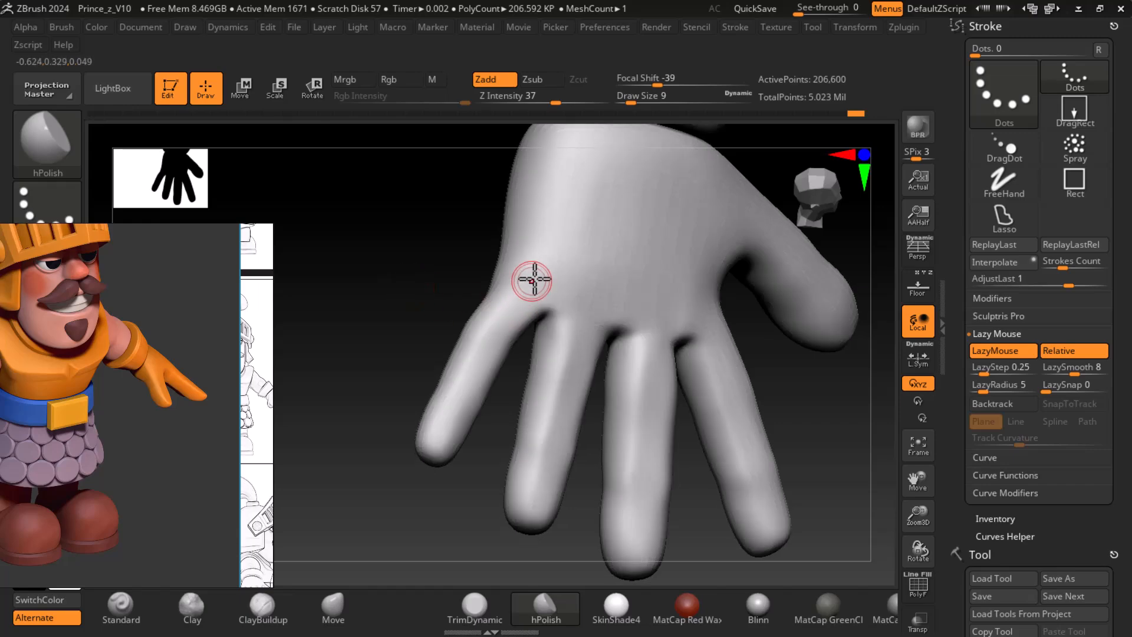
left_click_drag(549, 228, 495, 335)
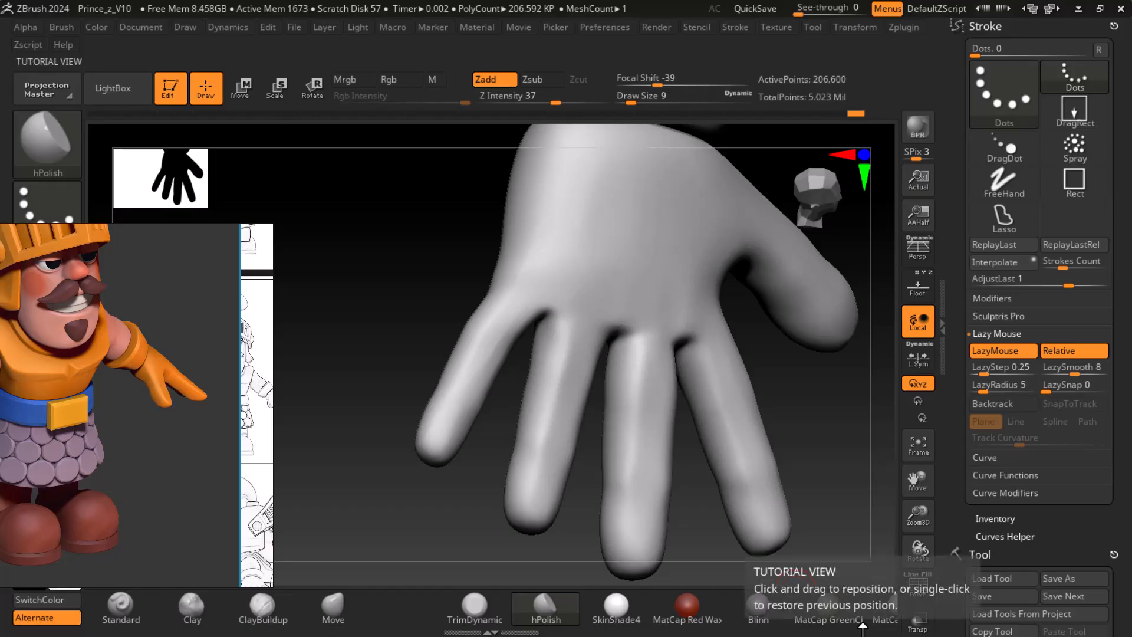
mouse_move(891, 629)
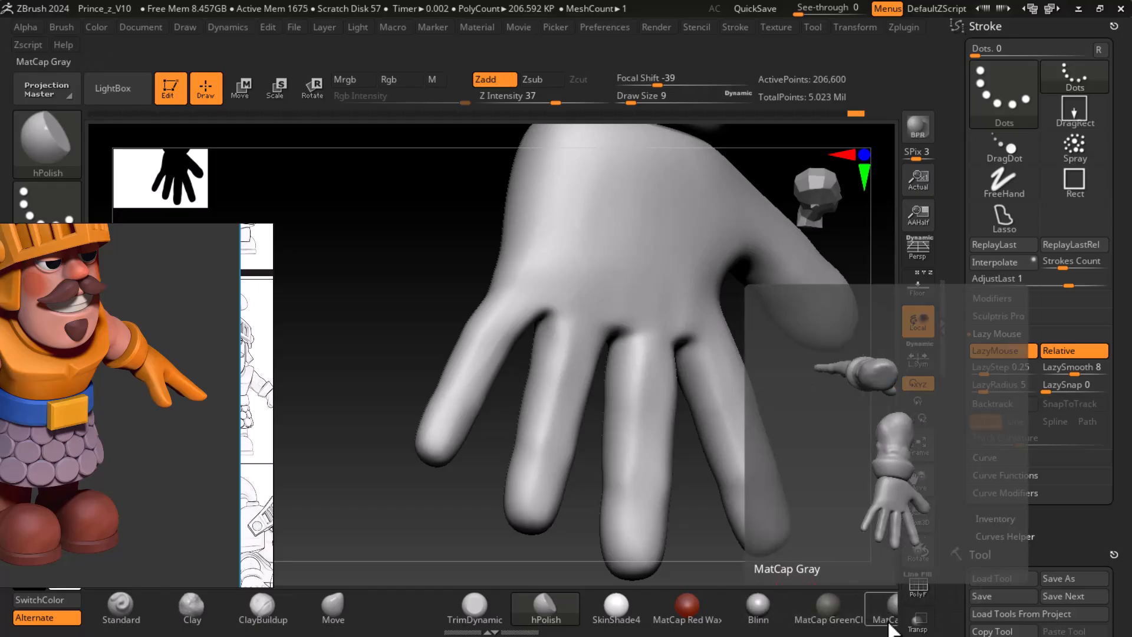
left_click_drag(918, 552, 855, 462)
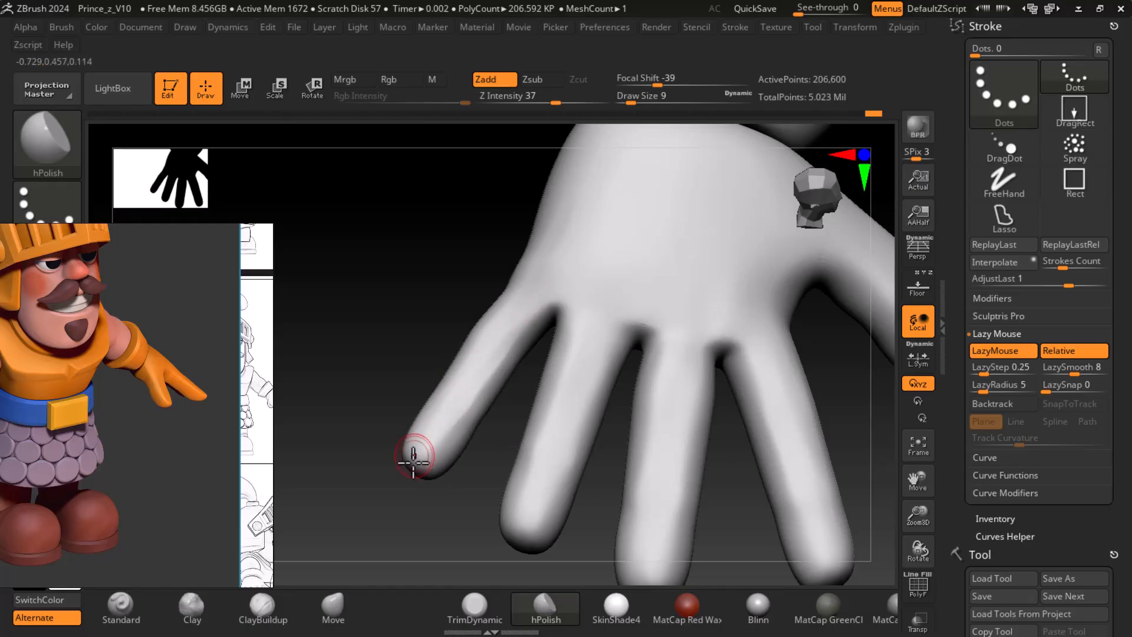
- Polish and smooth the little finger from its base to its tip, blending it into the back of the hand
key("shift")
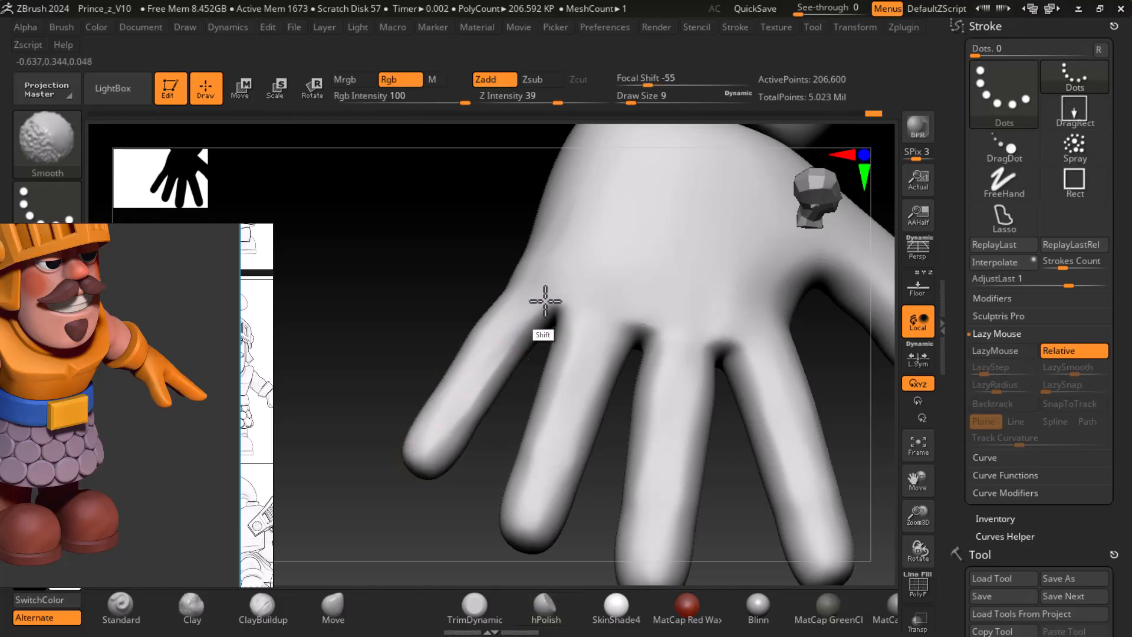
left_click_drag(496, 334, 533, 282, "shift")
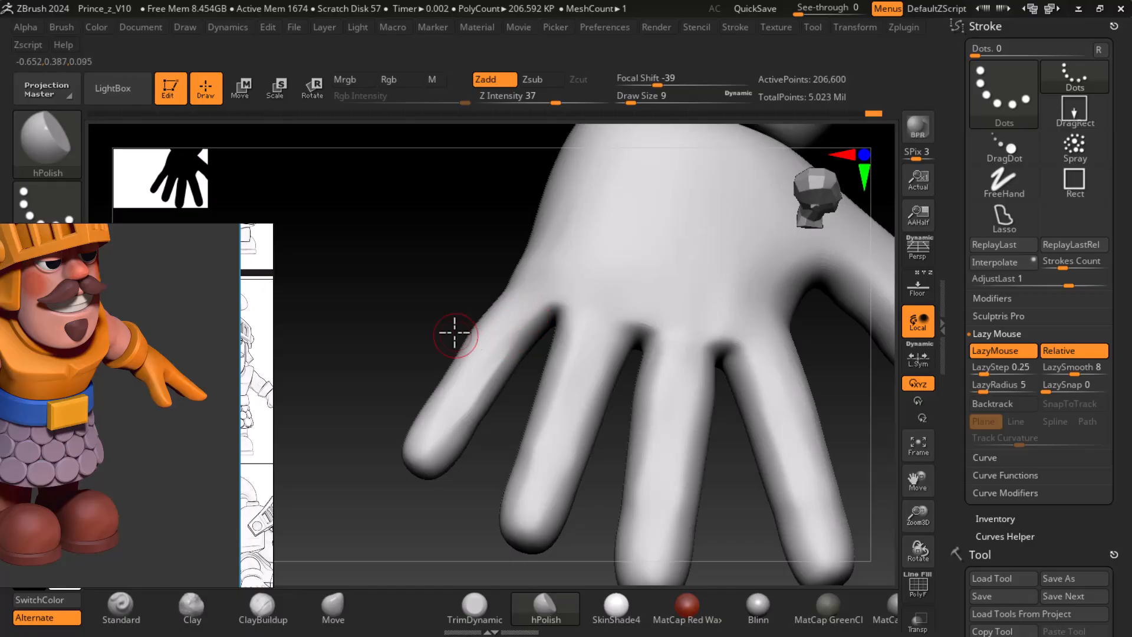
left_click_drag(458, 289, 458, 338, "alt")
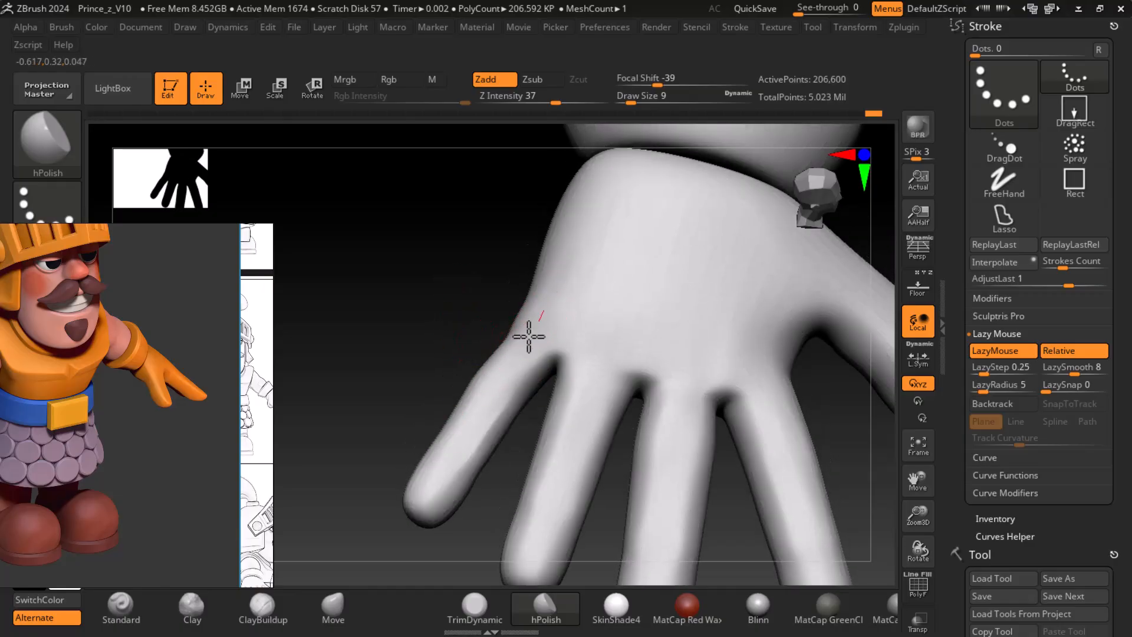
mouse_move(494, 397)
left_mouse_down()
mouse_move(483, 442)
mouse_move(450, 479)
mouse_move(493, 407)
mouse_move(489, 388)
mouse_move(528, 354)
left_mouse_up()
key("shift")
mouse_move(446, 480)
left_mouse_down("shift")
mouse_move(513, 371)
mouse_move(478, 412)
left_mouse_up("shift")
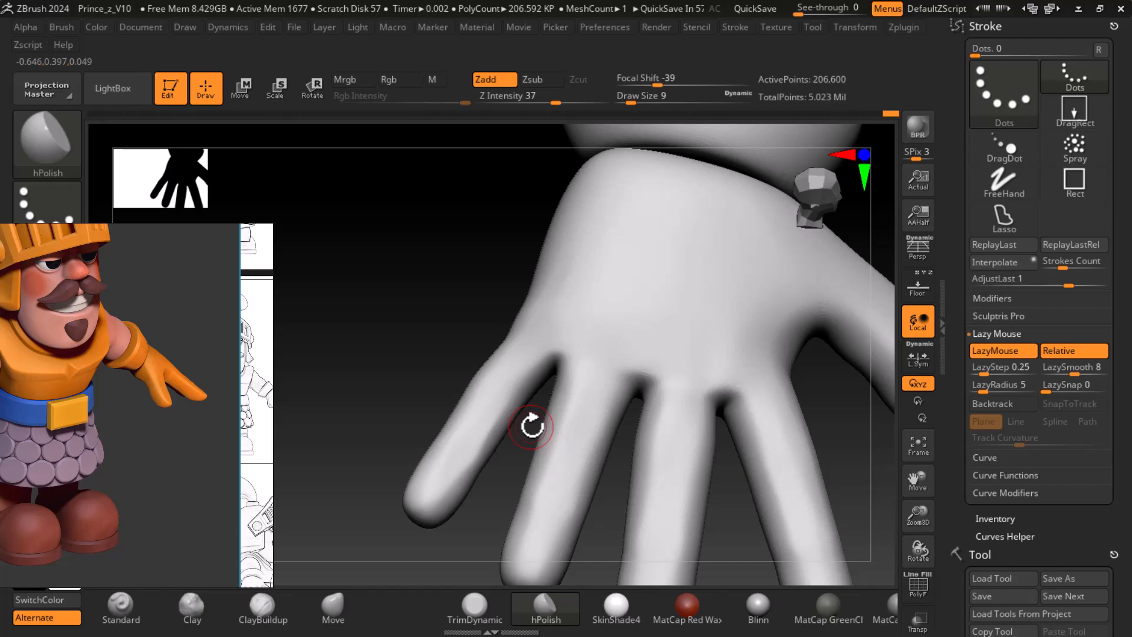
key("shift")
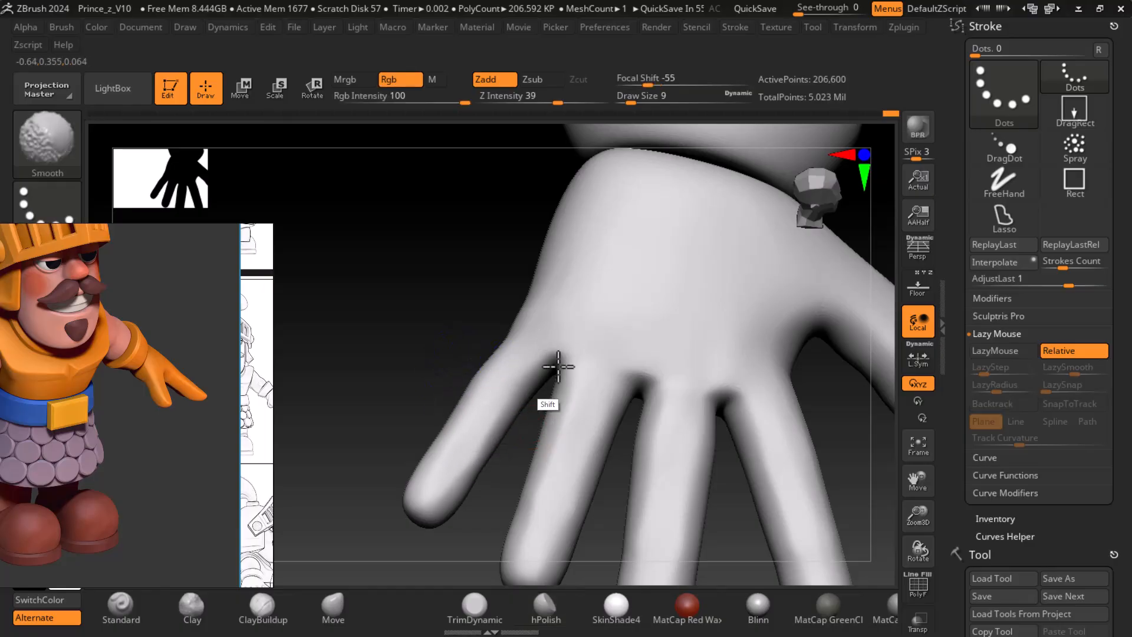
- Check the arms from the fingertip side and the front, and make all the character's hidden subtools visible again
left_click_drag(442, 448, 393, 273)
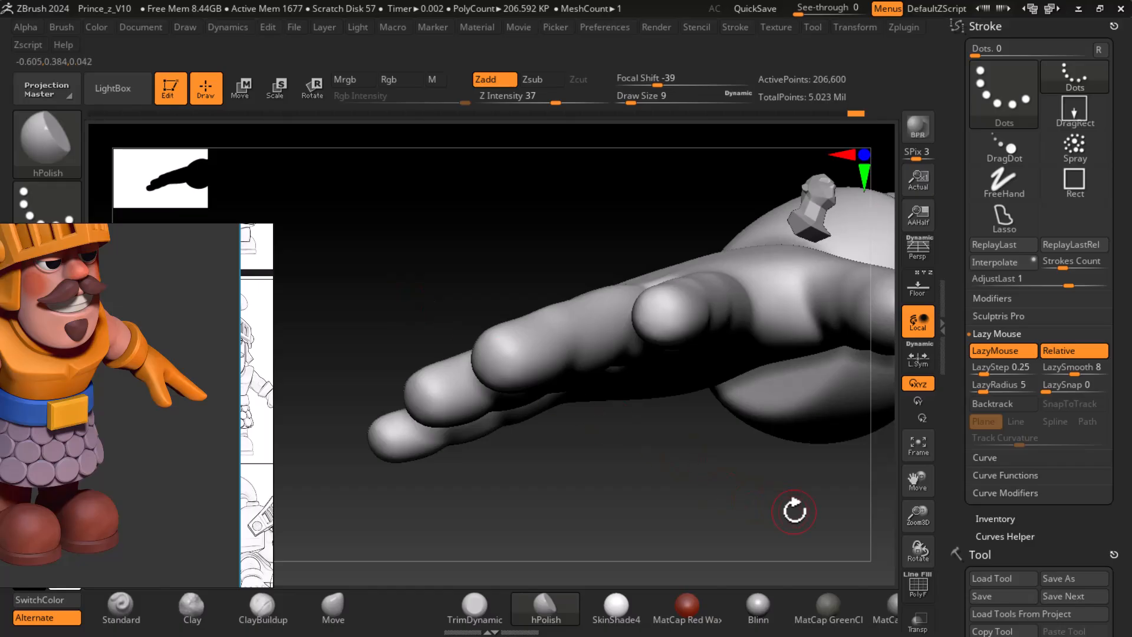
left_click_drag(794, 510, 783, 518)
left_click_drag(845, 448, 784, 431, "shift")
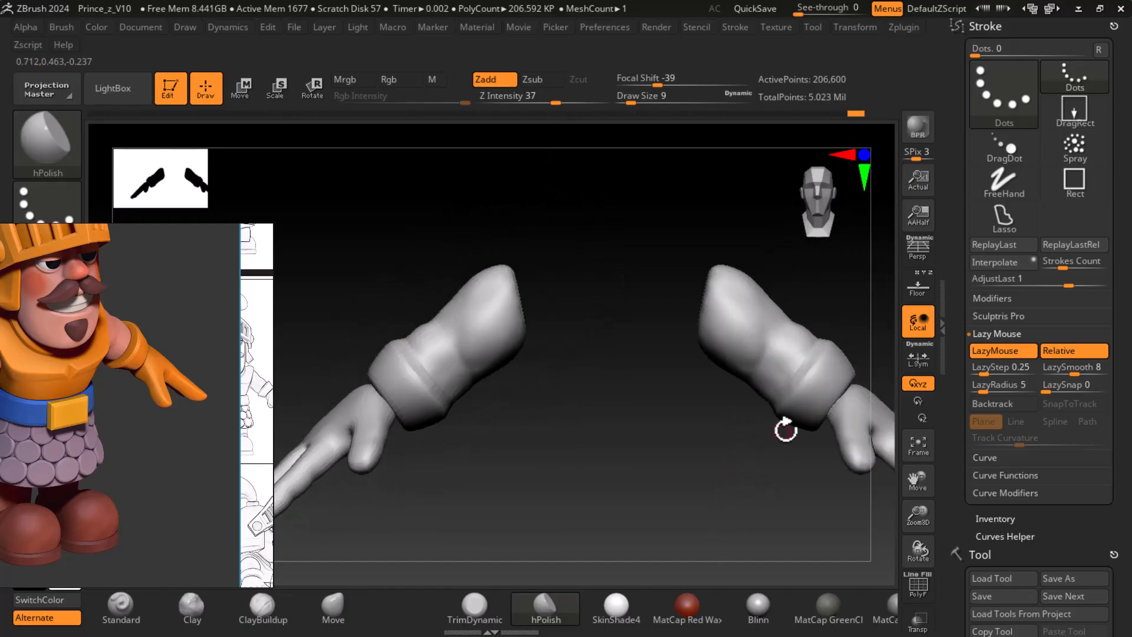
scroll(948, 443, "down", 10)
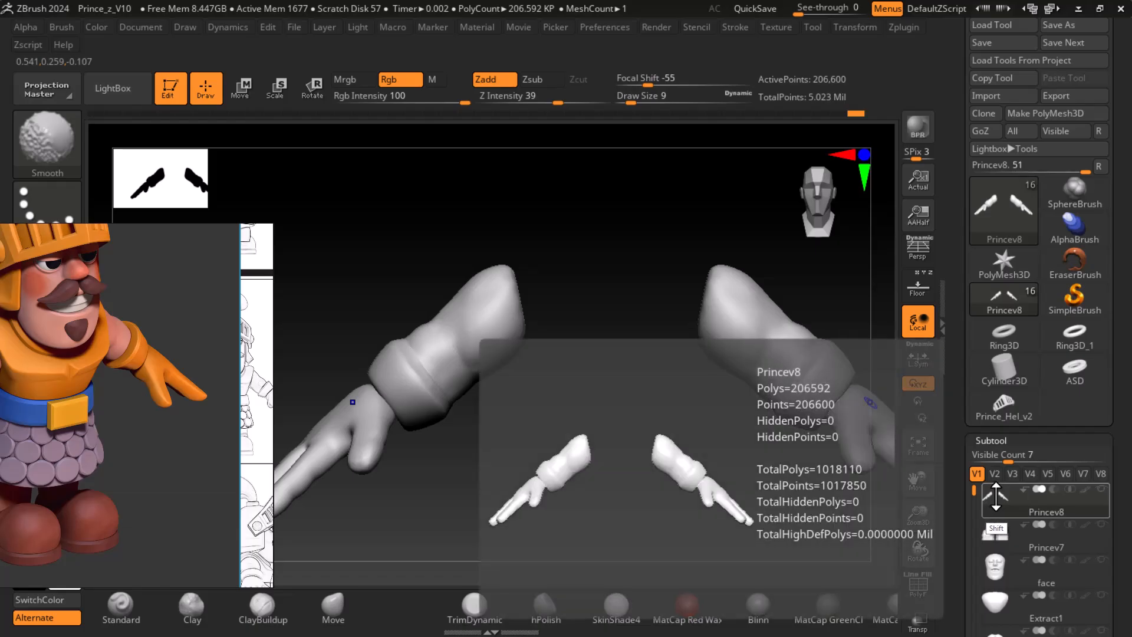
left_click(997, 498, "shift")
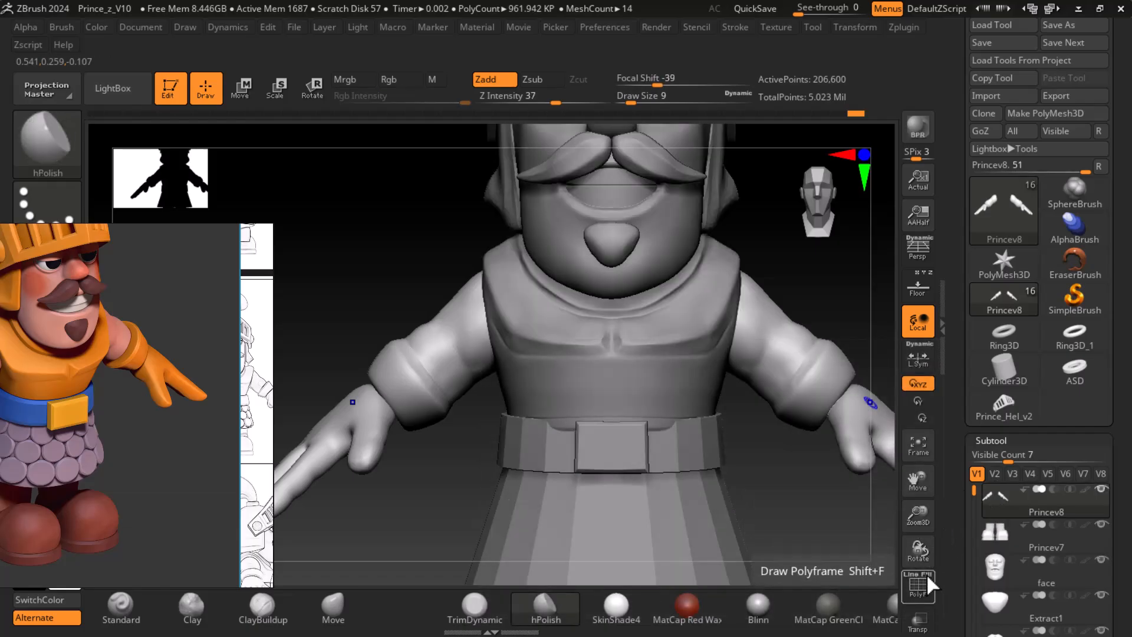
- Compare the gloved hand and cuff with the reference image from the front and from above
left_click_drag(814, 511, 813, 499, "alt")
left_click(814, 500, "alt")
left_click_drag(690, 497, 822, 456, "alt")
left_click_drag(779, 417, 837, 497)
left_click_drag(432, 387, 604, 509)
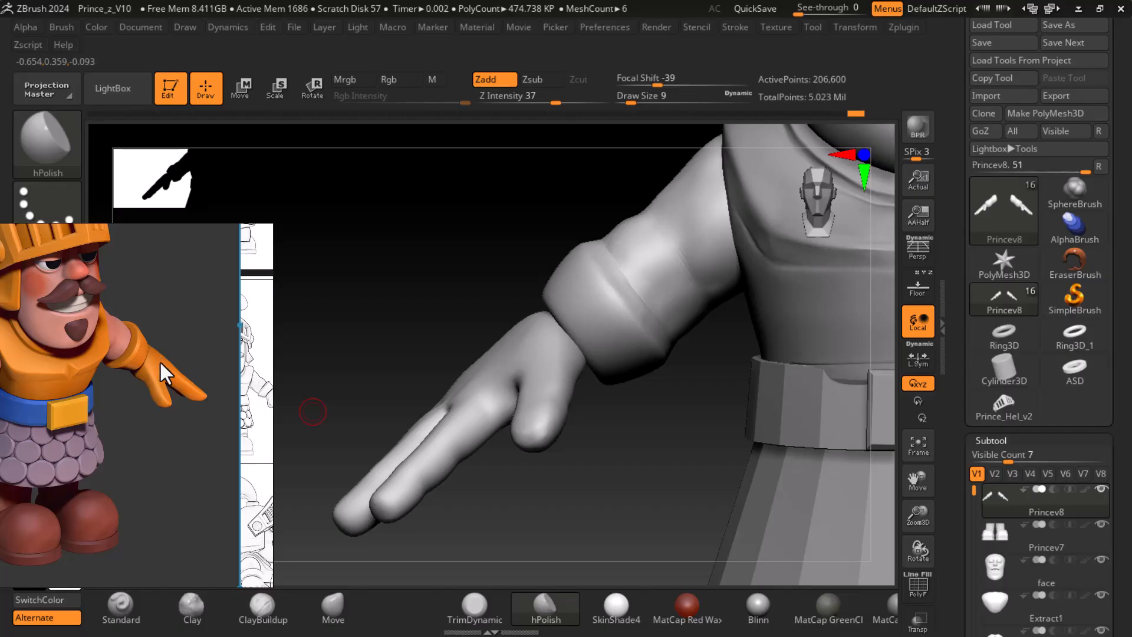
mouse_move(682, 436)
left_mouse_down()
mouse_move(630, 377)
mouse_move(649, 470)
mouse_move(673, 455)
left_mouse_up()
left_click_drag(283, 330, 552, 460)
- Add volume to the back of the hand with ClayBuildup at draw size 30 and Z Intensity 2, and smooth it
left_click(268, 604)
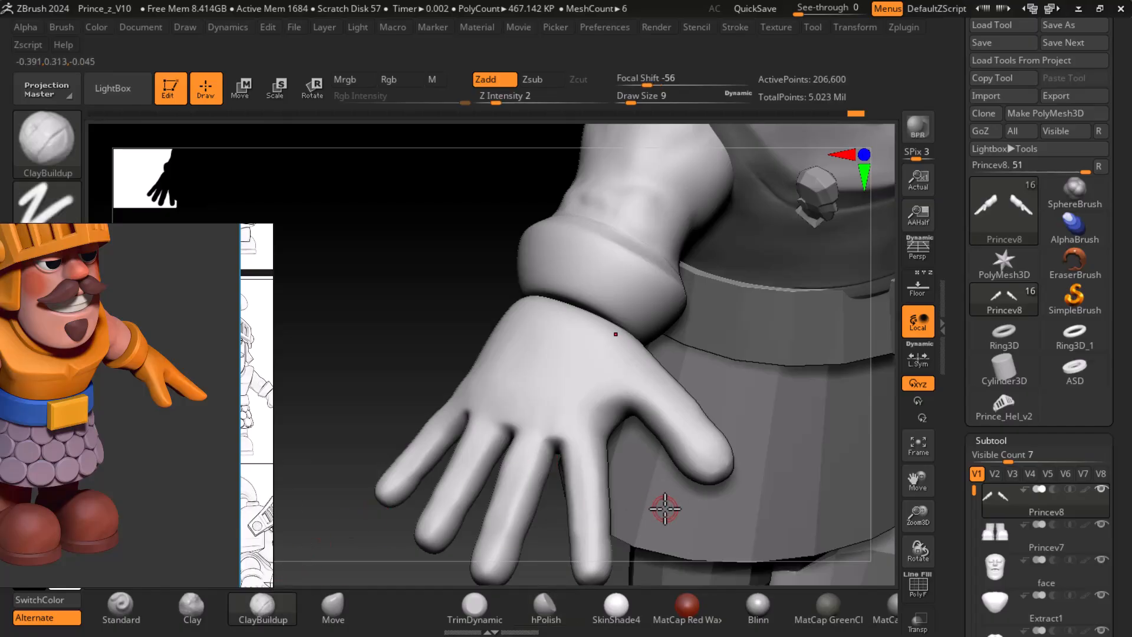
key("bracketright")
key("bracketright")
key("bracketright")
key("bracketright")
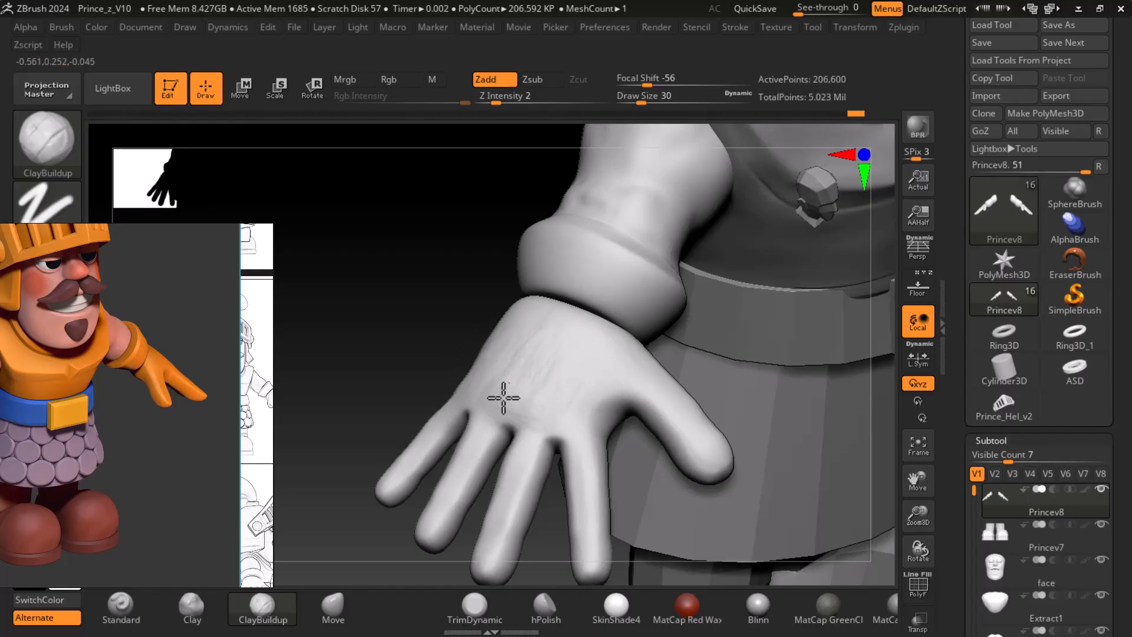
key("shift")
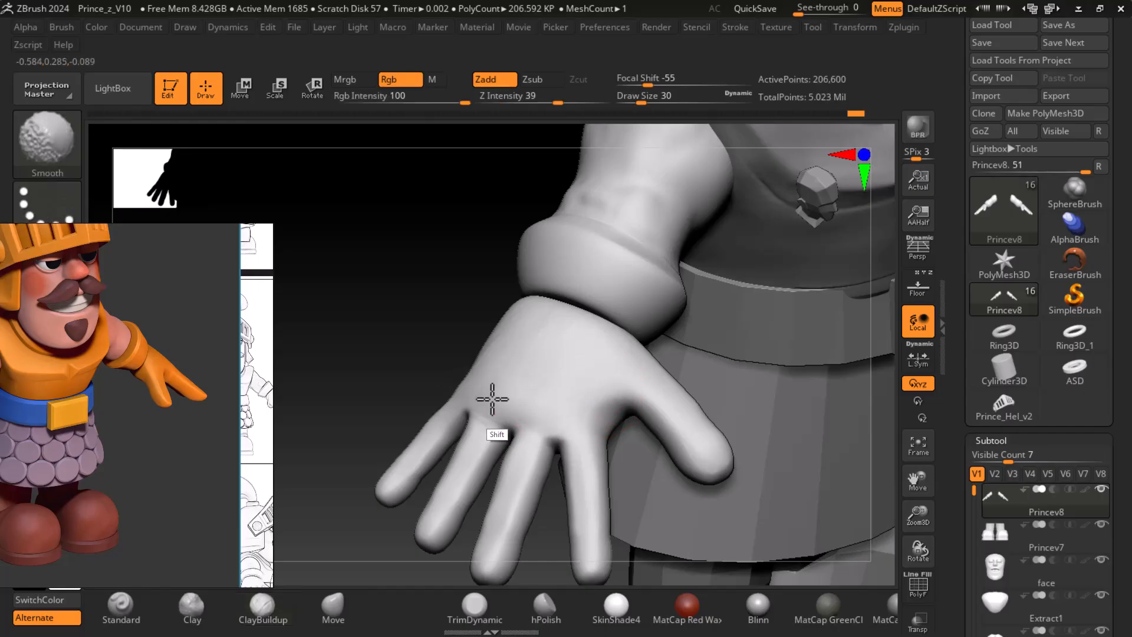
- Build up the back of the hand from the knuckles to the wrist with ClayBuildup, smoothing the strokes near the cuff
mouse_move(450, 328)
left_mouse_down()
mouse_move(442, 336)
mouse_move(571, 352)
left_mouse_up()
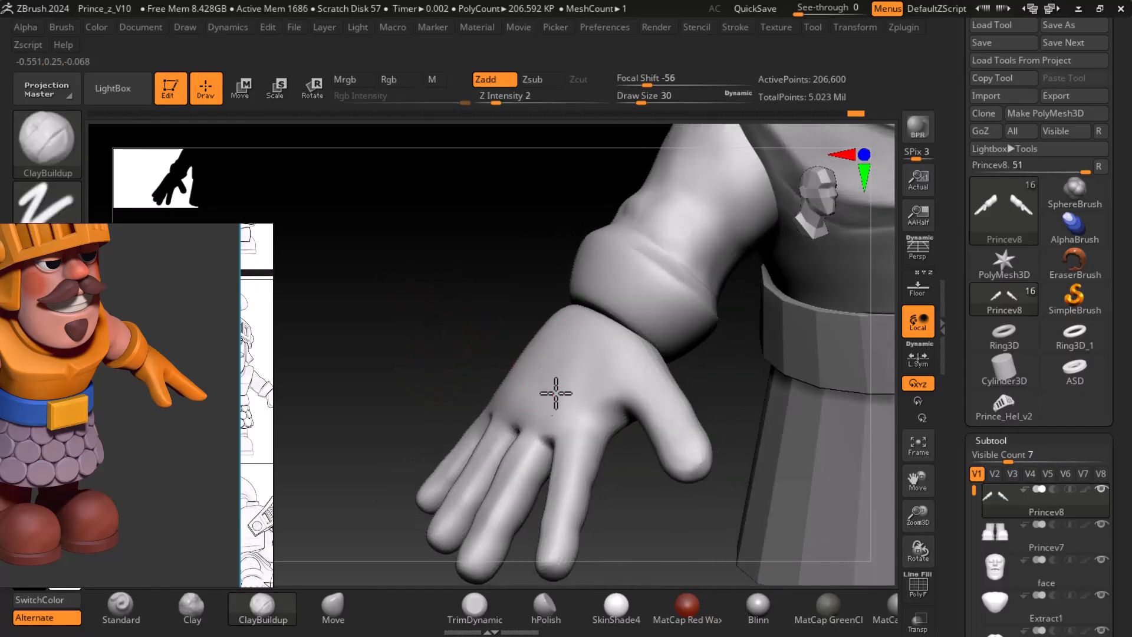
left_click_drag(575, 396, 577, 409)
left_click_drag(631, 332, 642, 355)
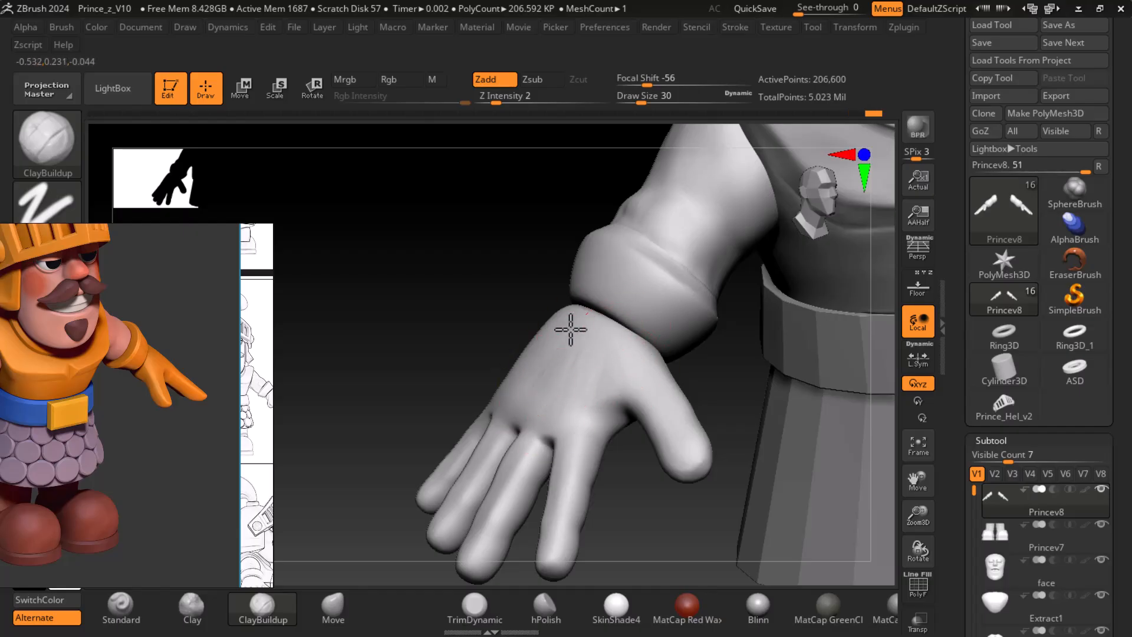
key("shift")
mouse_move(466, 330)
left_mouse_down()
mouse_move(455, 314)
mouse_move(539, 313)
mouse_move(512, 328)
mouse_move(480, 299)
mouse_move(480, 273)
mouse_move(488, 324)
mouse_move(507, 338)
left_mouse_up()
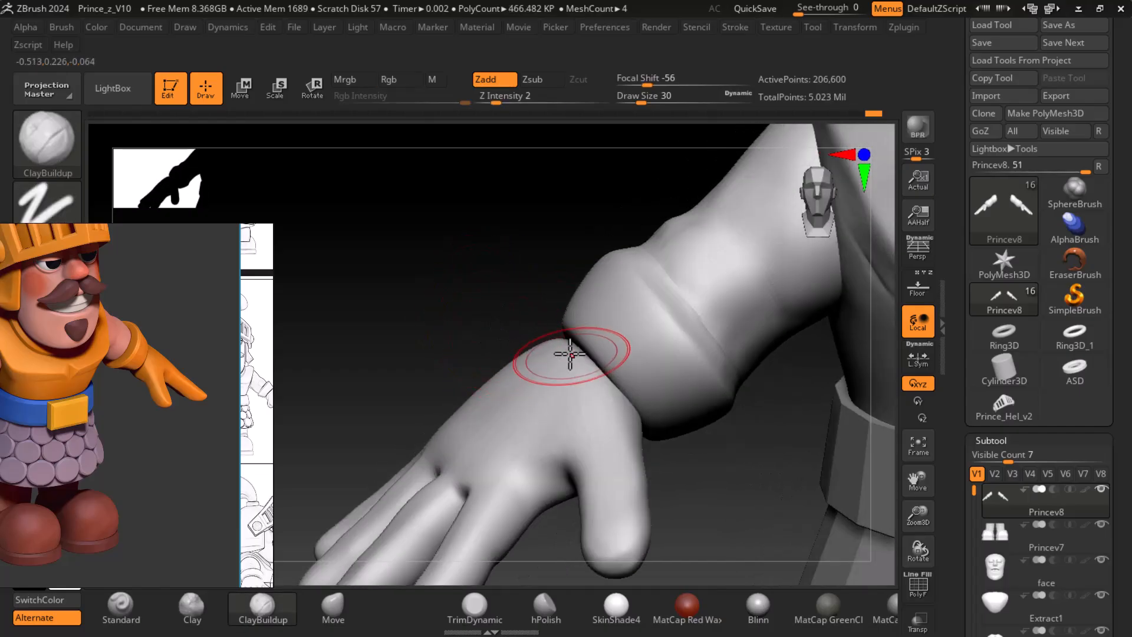
left_click_drag(579, 369, 576, 356, "shift")
- Smooth the built-up back of the hand and refine it with ClayBuildup, reducing the draw size to 10
mouse_move(480, 324)
left_mouse_down()
mouse_move(584, 348)
mouse_move(487, 387)
left_mouse_up()
left_click_drag(687, 407, 804, 437)
left_click_drag(524, 405, 554, 417, "shift")
mouse_move(655, 407)
left_mouse_down()
mouse_move(730, 381)
mouse_move(571, 380)
mouse_move(419, 295)
mouse_move(477, 295)
mouse_move(453, 282)
mouse_move(612, 404)
mouse_move(591, 445)
mouse_move(591, 495)
left_mouse_up()
key("bracketleft")
key("bracketleft")
left_click_drag(524, 412, 532, 414)
- Reposition the reference image to show the boots and make the boots subtool Princev7 active
left_click_drag(659, 504, 654, 419, "alt")
left_click_drag(823, 523, 715, 476, "alt")
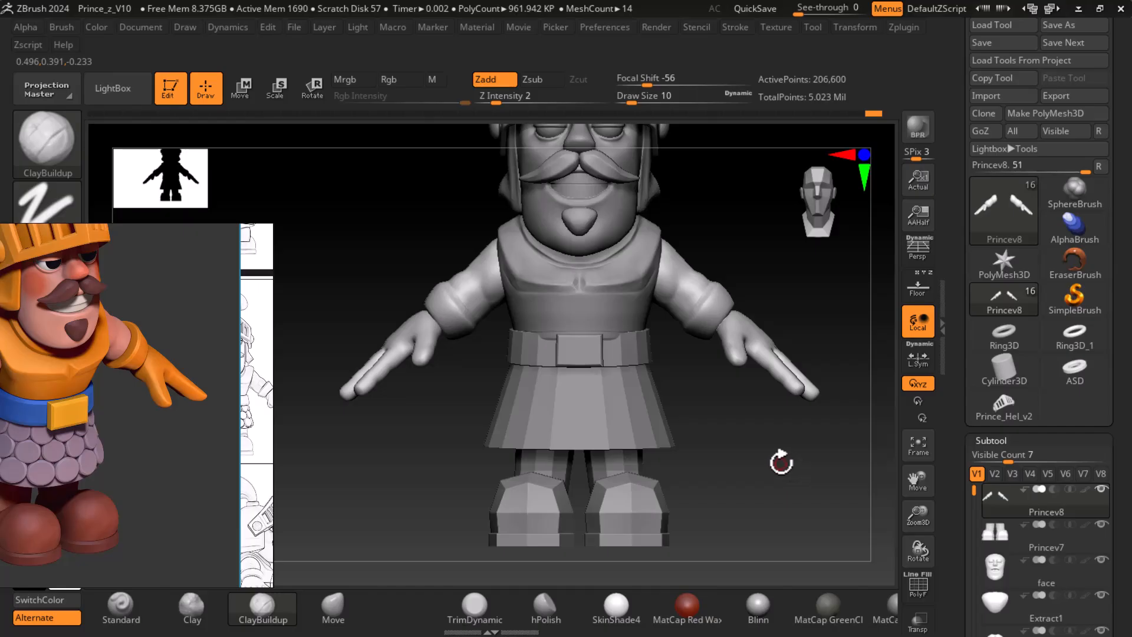
left_click_drag(149, 517, 176, 449)
left_click_drag(727, 496, 619, 521)
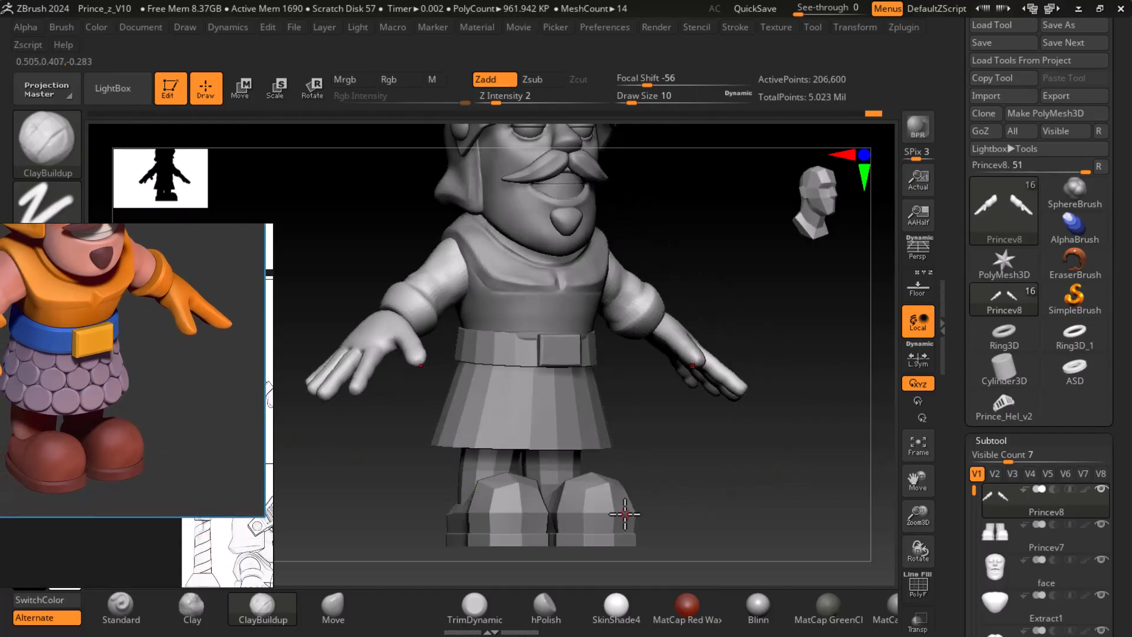
left_click(613, 515, "alt")
left_click_drag(734, 519, 771, 524)
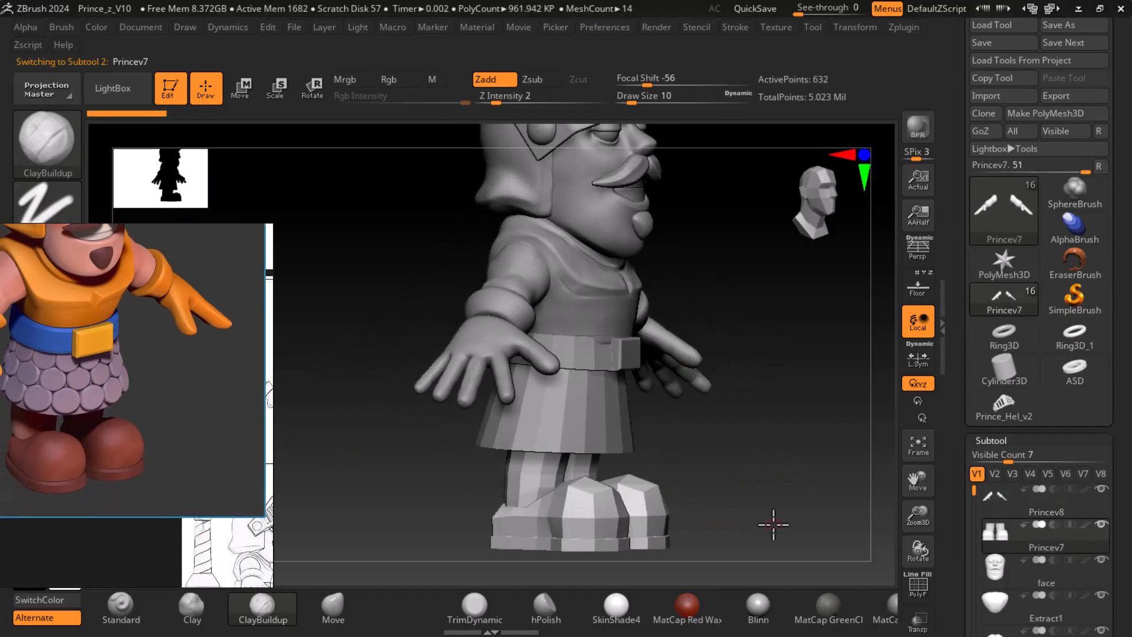
- Display the polyframe on the boots and examine their low-poly mesh from both sides
key("shift")
left_click_drag(721, 495, 756, 405, "alt")
key("shift")
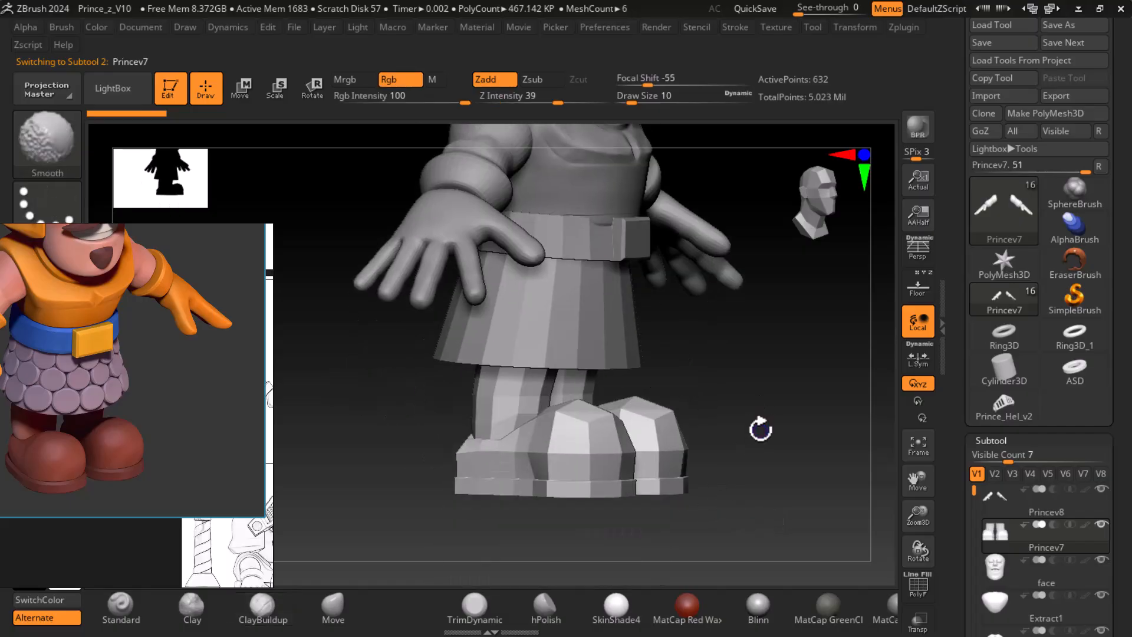
mouse_move(759, 444)
left_mouse_down()
mouse_move(779, 480)
mouse_move(804, 412)
mouse_move(778, 382)
mouse_move(781, 423)
left_mouse_up()
key("shift")
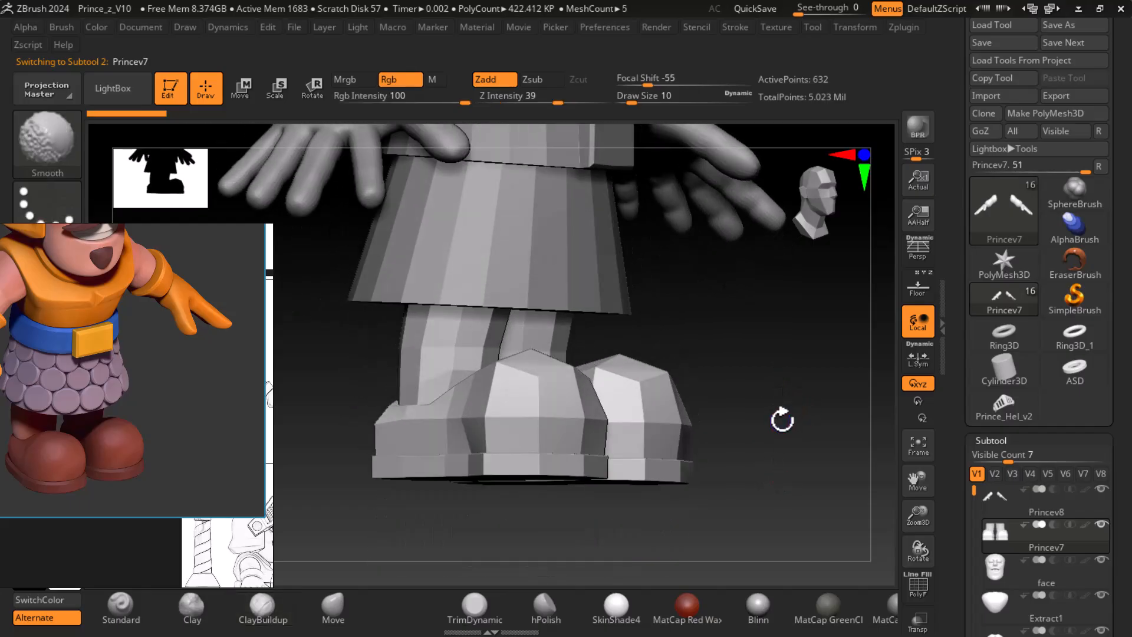
key("shift+f")
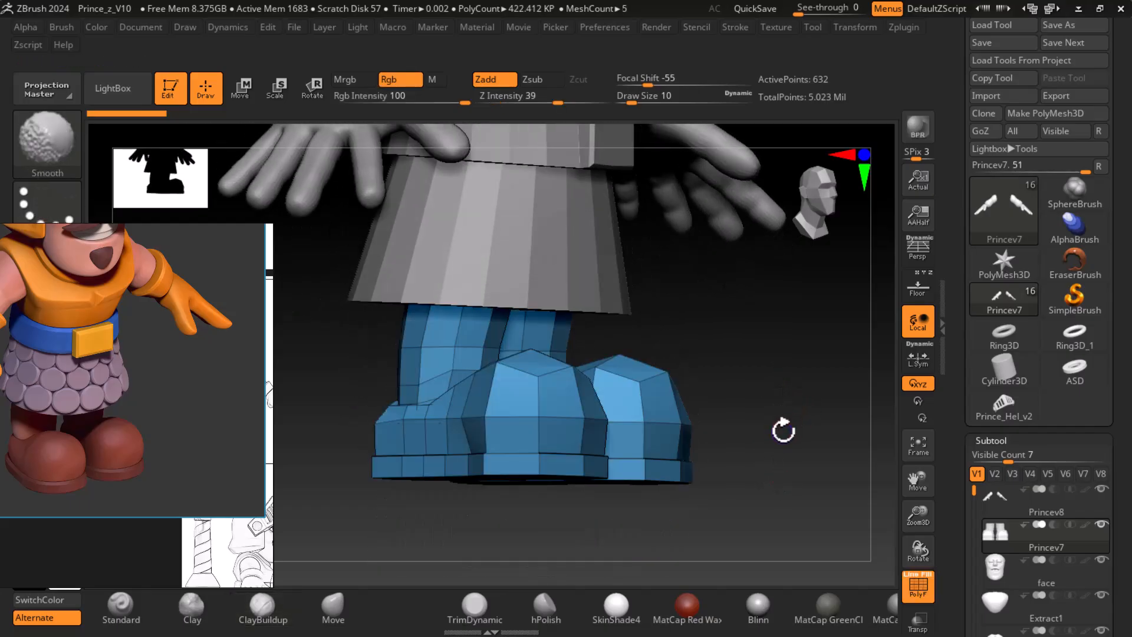
key("shift")
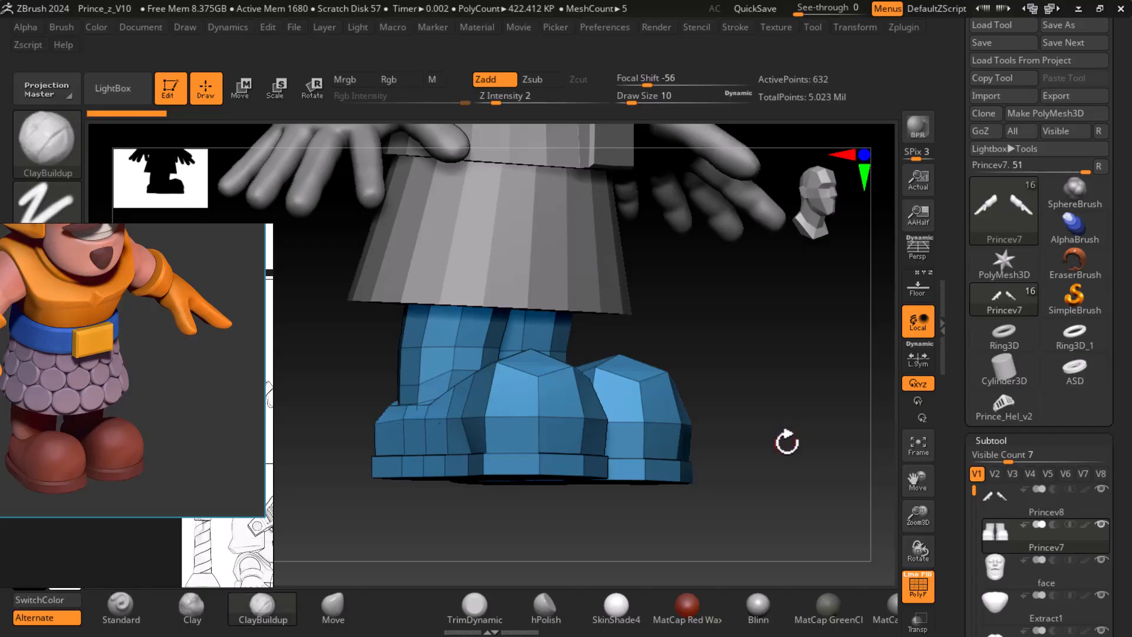
left_click_drag(772, 424, 681, 437)
left_click_drag(784, 488, 764, 491)
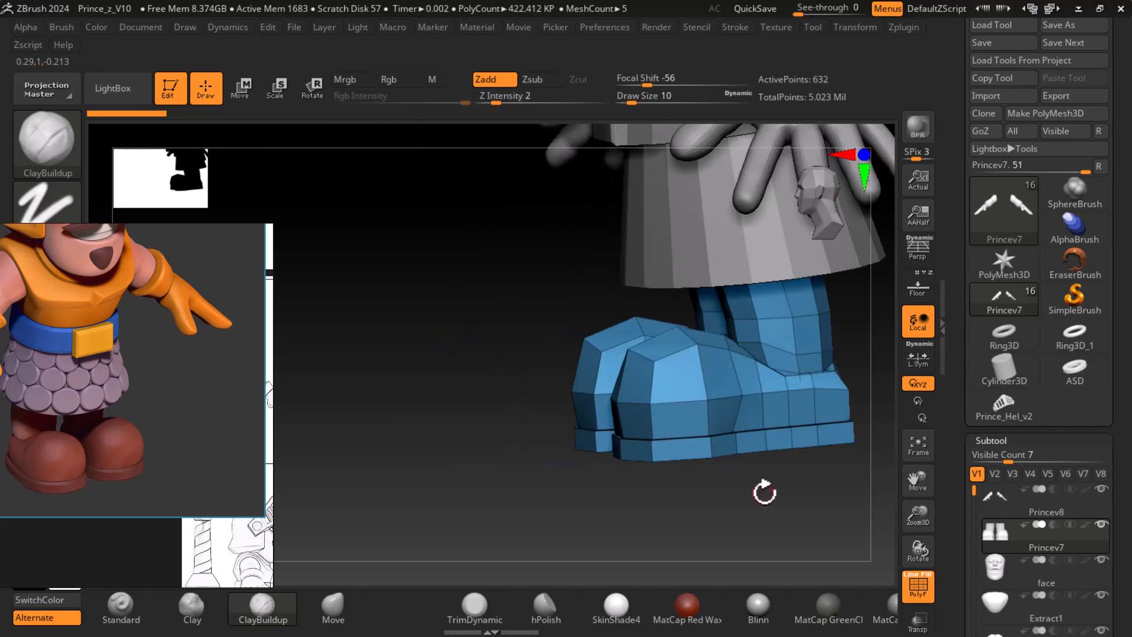
key("shift")
key("shift+f")
key("shift+f")
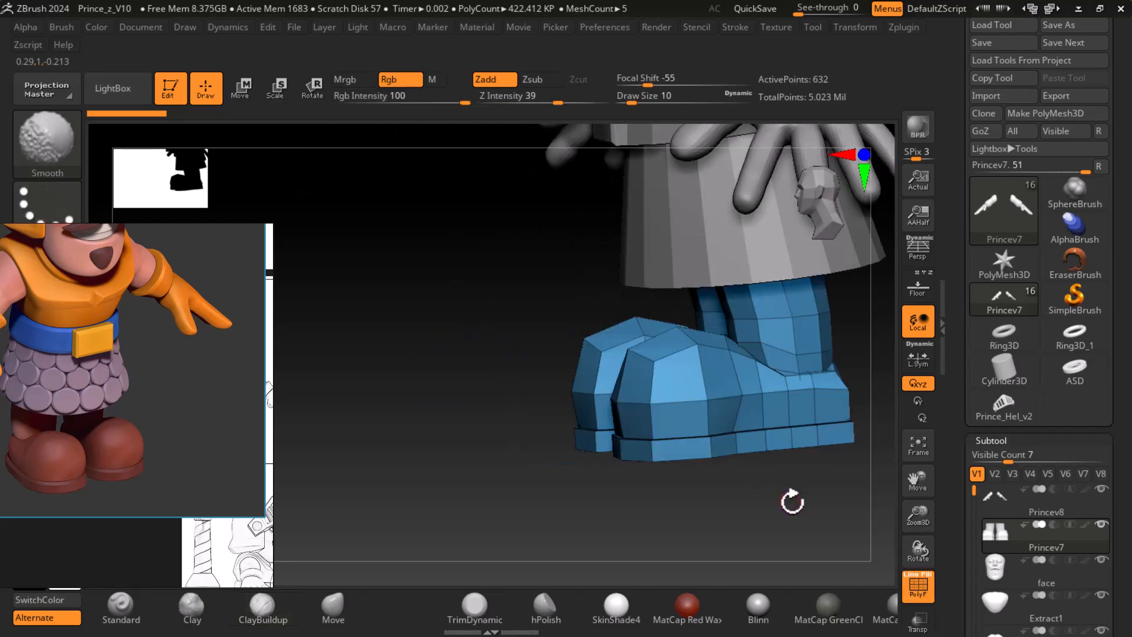
- Subdivide the boots and legs mesh three times
mouse_move(757, 512)
left_mouse_down()
mouse_move(677, 509)
mouse_move(716, 481)
mouse_move(710, 487)
mouse_move(675, 445)
mouse_move(724, 491)
mouse_move(751, 470)
mouse_move(756, 480)
mouse_move(804, 462)
mouse_move(885, 536)
left_mouse_up()
left_click_drag(953, 516, 955, 408)
mouse_move(803, 424)
left_mouse_down("alt")
mouse_move(791, 427)
mouse_move(850, 420)
left_mouse_up("alt")
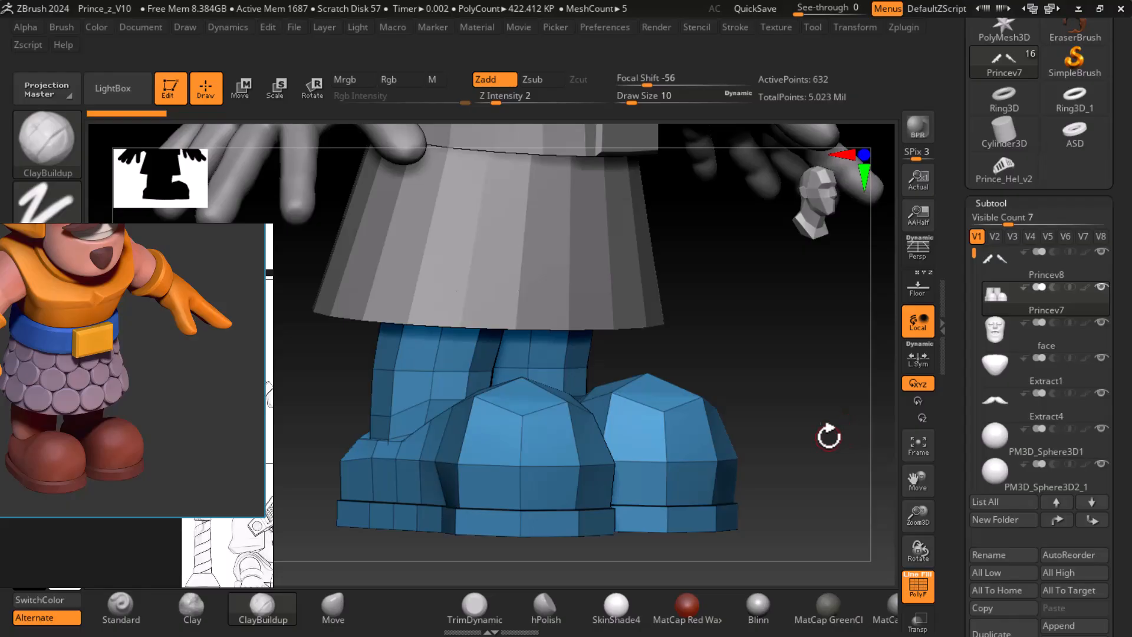
key("ctrl")
key("ctrl+d")
key("ctrl+d")
key("ctrl+d")
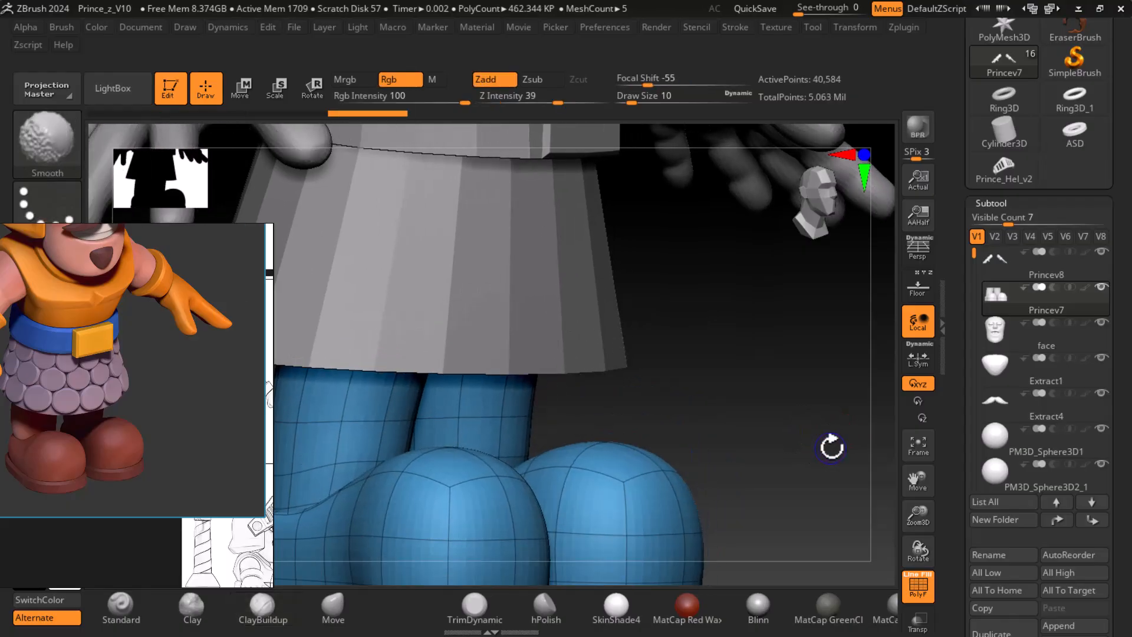
- Turn off the polyframe display and check the subdivided boots from the side
key("shift+f")
left_click_drag(834, 444, 842, 361)
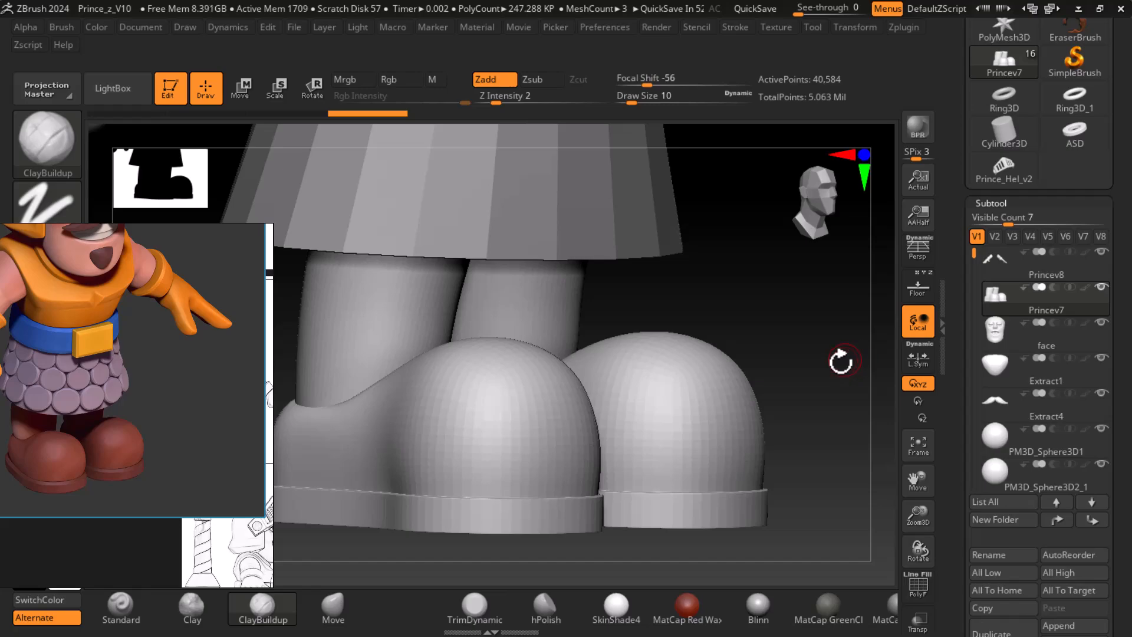
left_click_drag(832, 359, 837, 365, "shift")
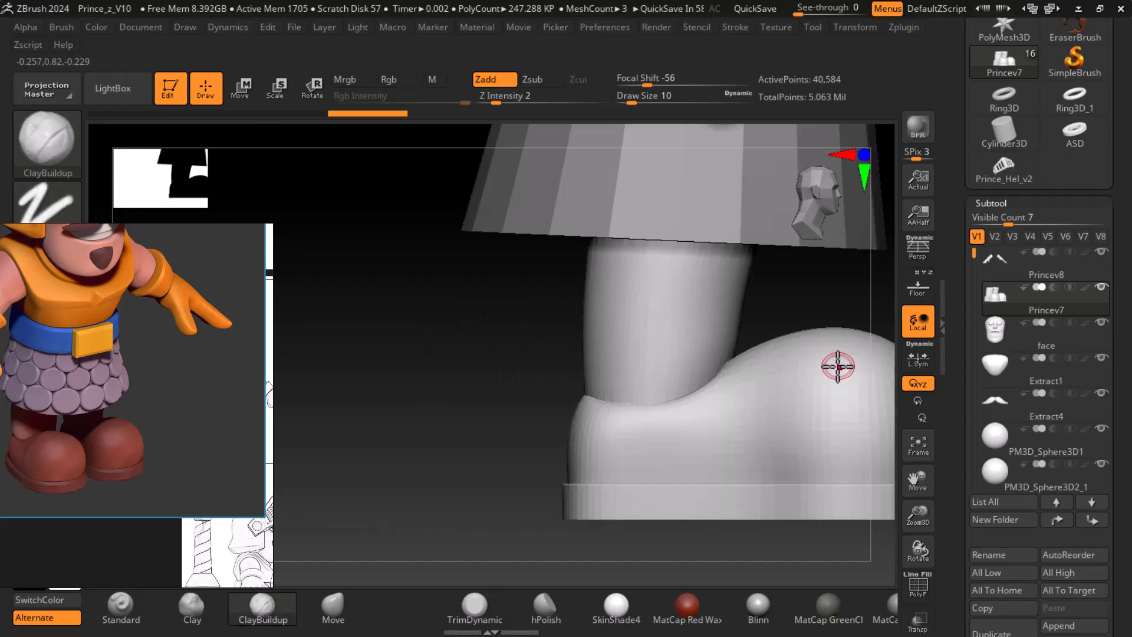
- Examine the subdivided boots and legs from the side, front and three-quarter angles, comparing their shape with the reference
left_click_drag(533, 348, 407, 382)
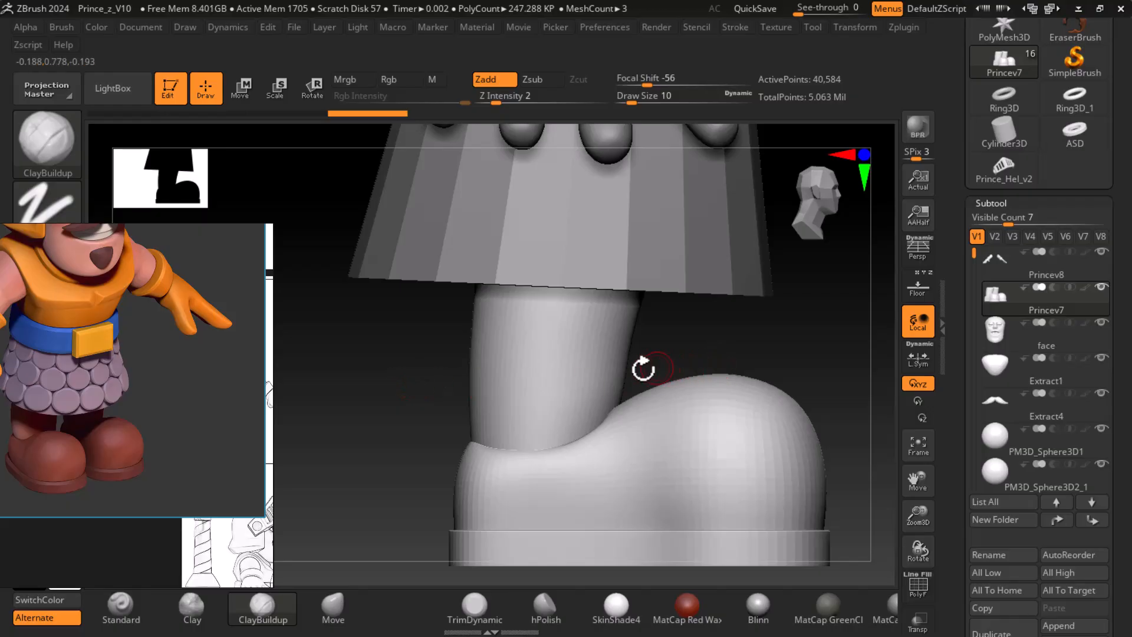
mouse_move(440, 356)
left_mouse_down()
mouse_move(362, 349)
mouse_move(706, 351)
mouse_move(730, 376)
mouse_move(783, 380)
mouse_move(809, 425)
left_mouse_up()
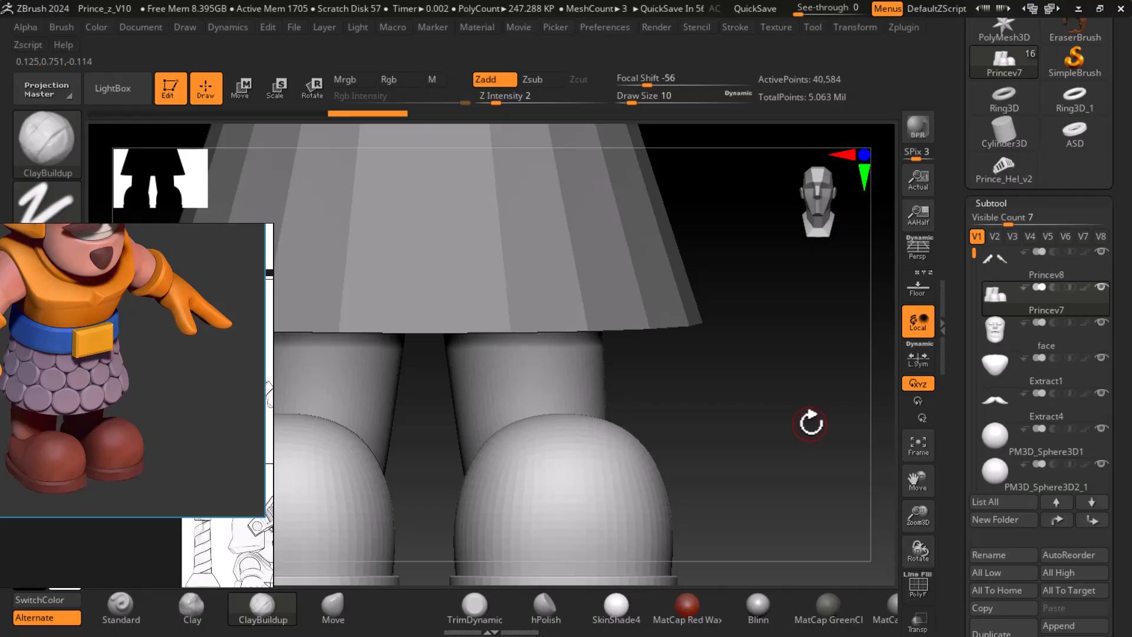
mouse_move(834, 395)
left_mouse_down()
mouse_move(764, 382)
mouse_move(777, 399)
mouse_move(769, 354)
mouse_move(785, 417)
left_mouse_up()
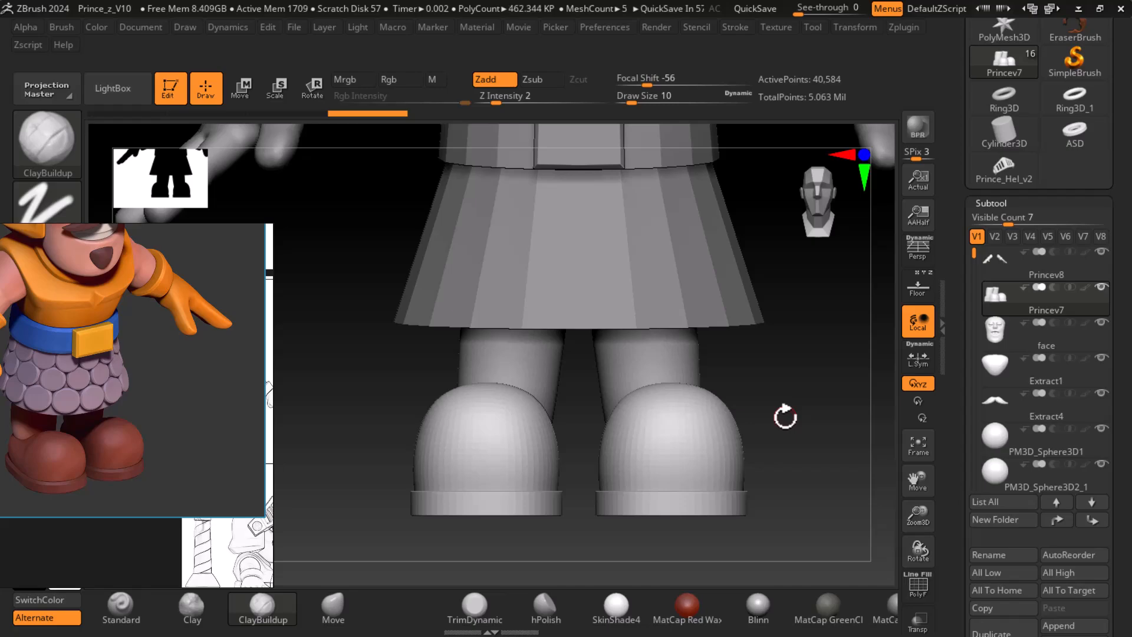
left_click_drag(783, 405, 834, 372)
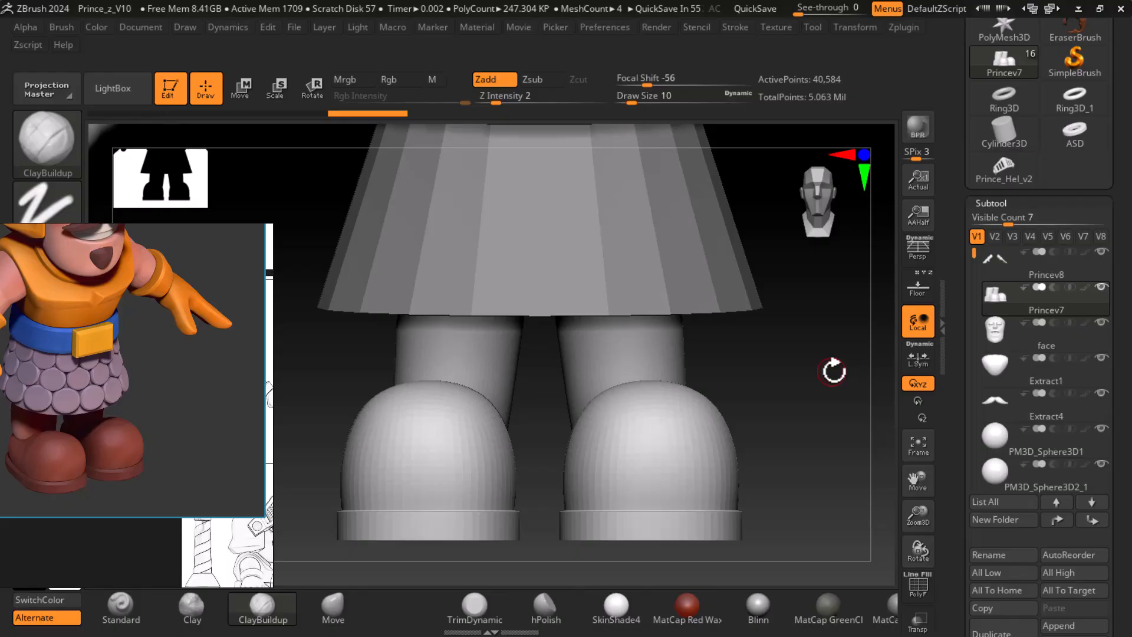
mouse_move(814, 405)
left_mouse_down()
mouse_move(804, 407)
mouse_move(828, 409)
left_mouse_up()
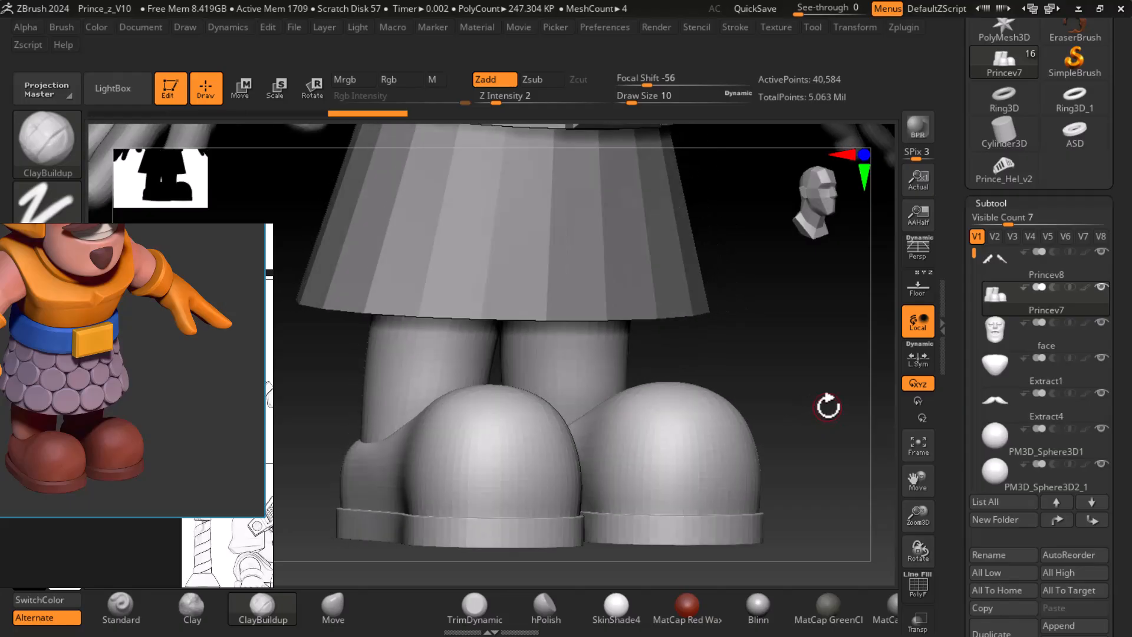
left_click_drag(872, 386, 808, 349)
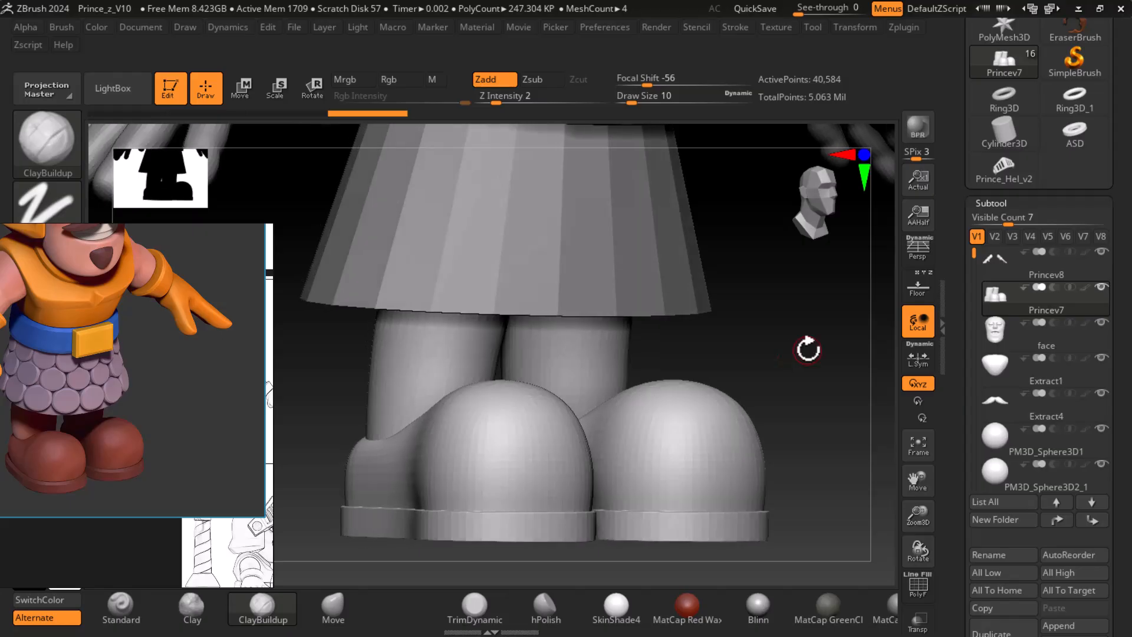
left_click_drag(811, 347, 784, 369)
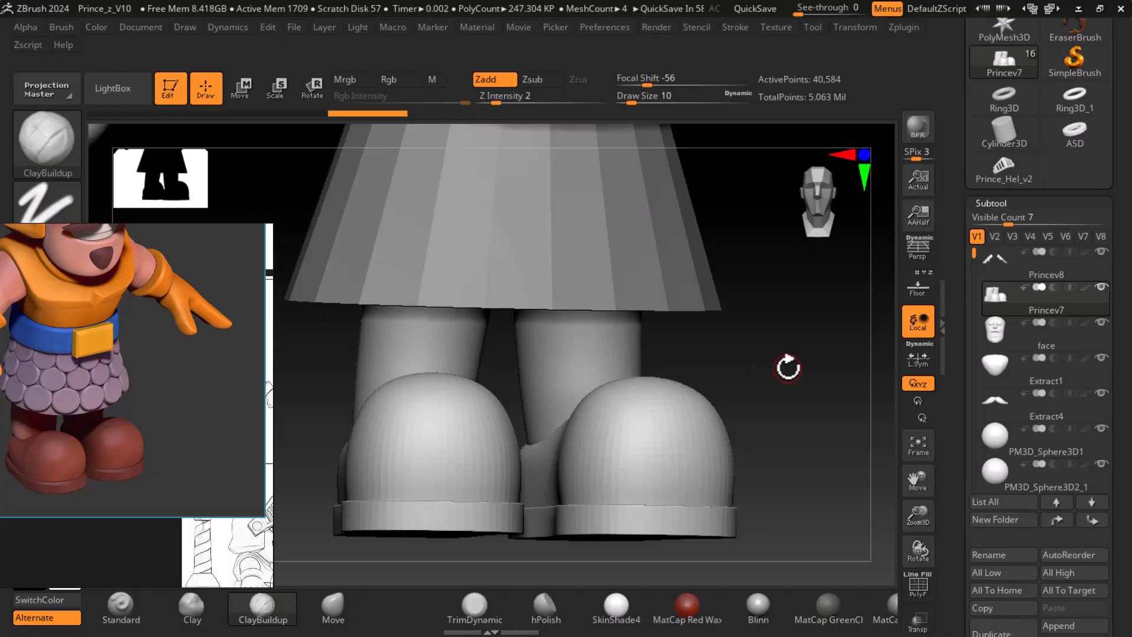
left_click_drag(741, 349, 784, 379, "alt")
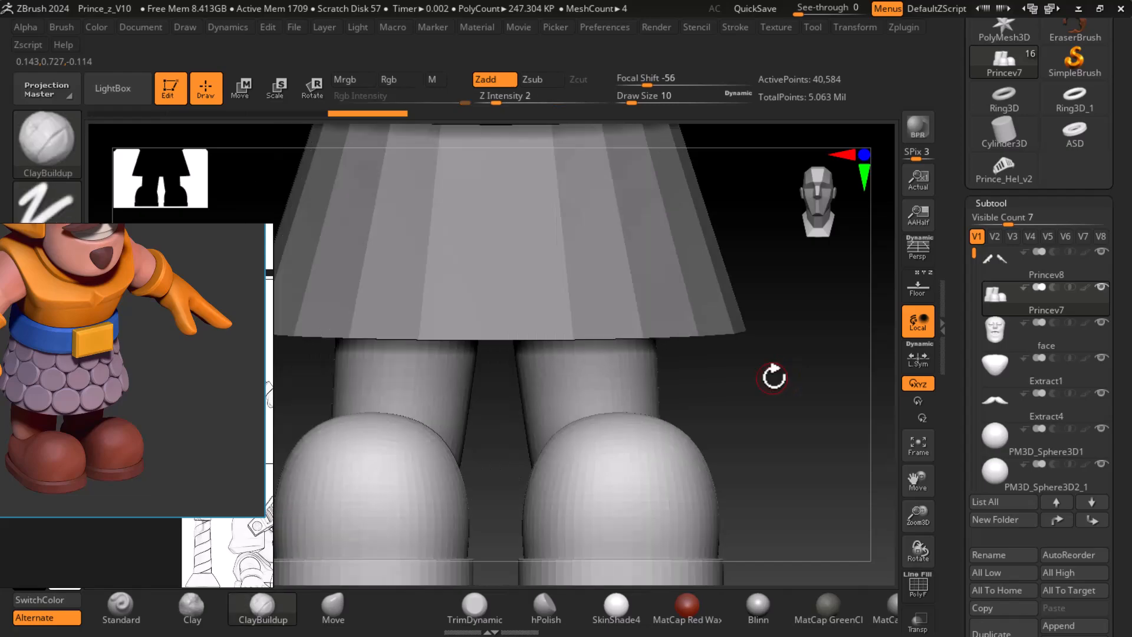
left_click_drag(774, 383, 832, 380)
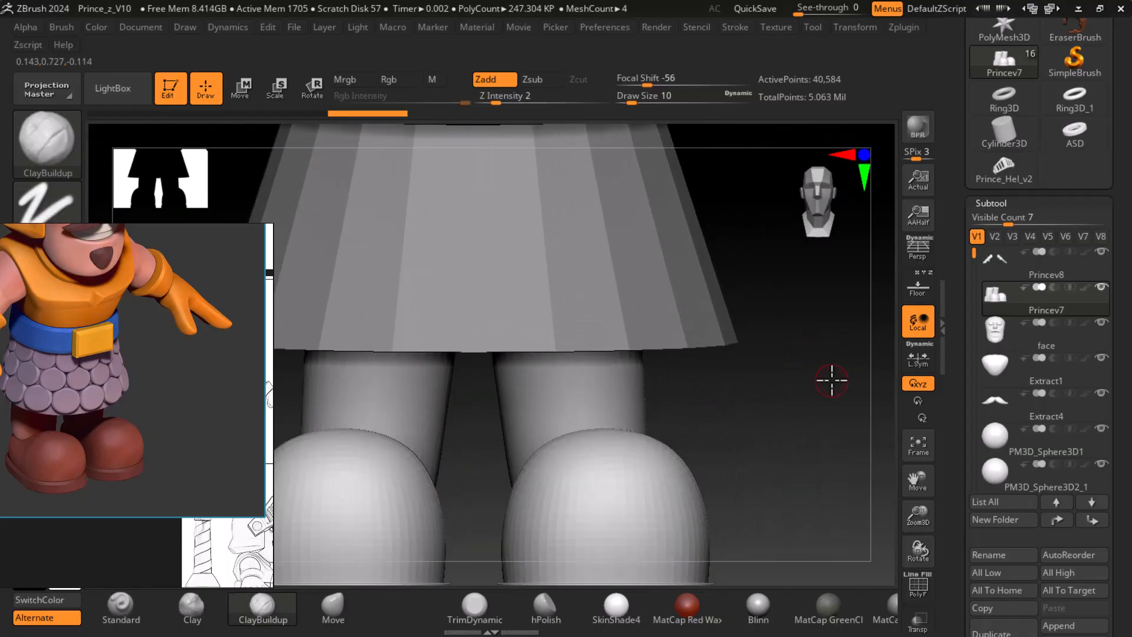
left_click_drag(687, 412, 735, 399)
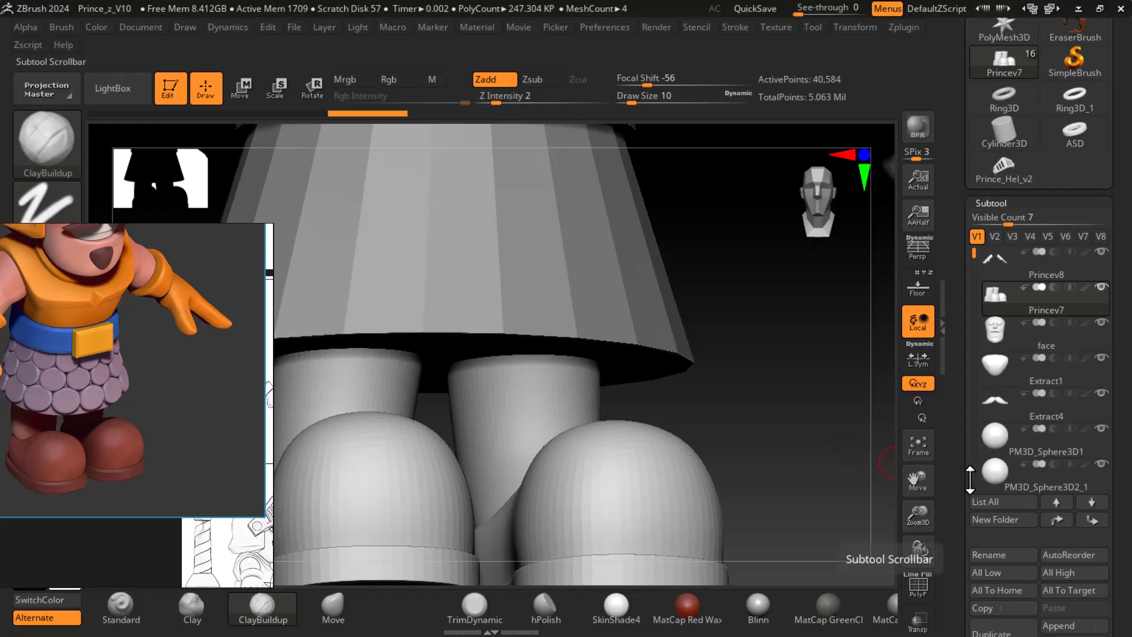
- Isolate the Princev7 boots and legs subtool by hiding all other subtools
left_click_drag(974, 479, 974, 515)
left_click(998, 332, "shift")
left_click_drag(744, 342, 716, 385)
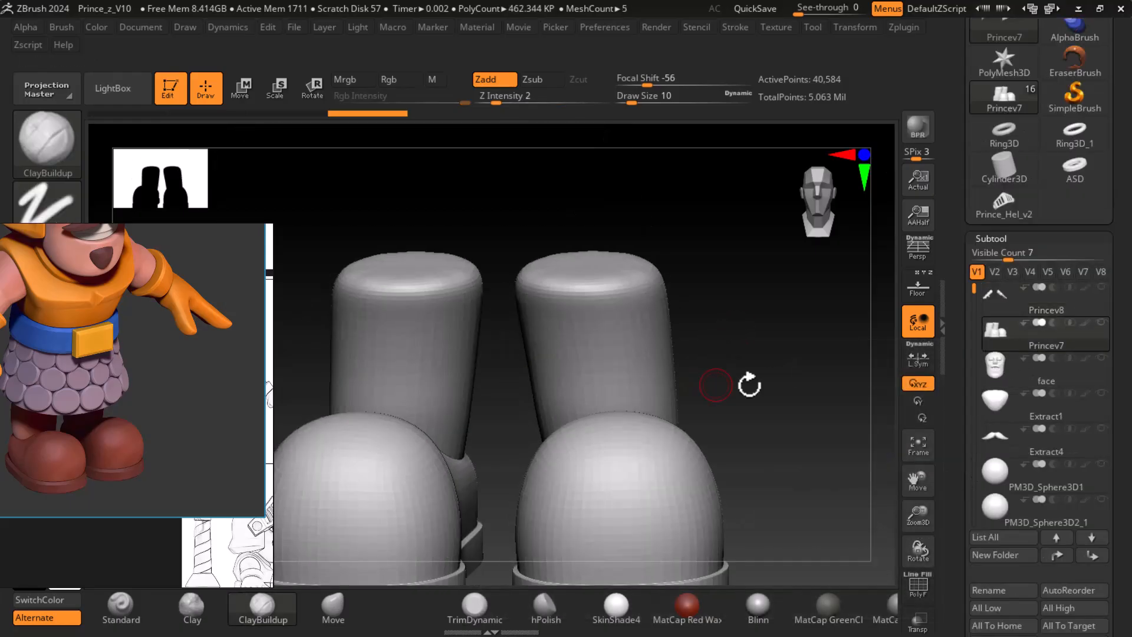
left_click_drag(862, 374, 828, 363)
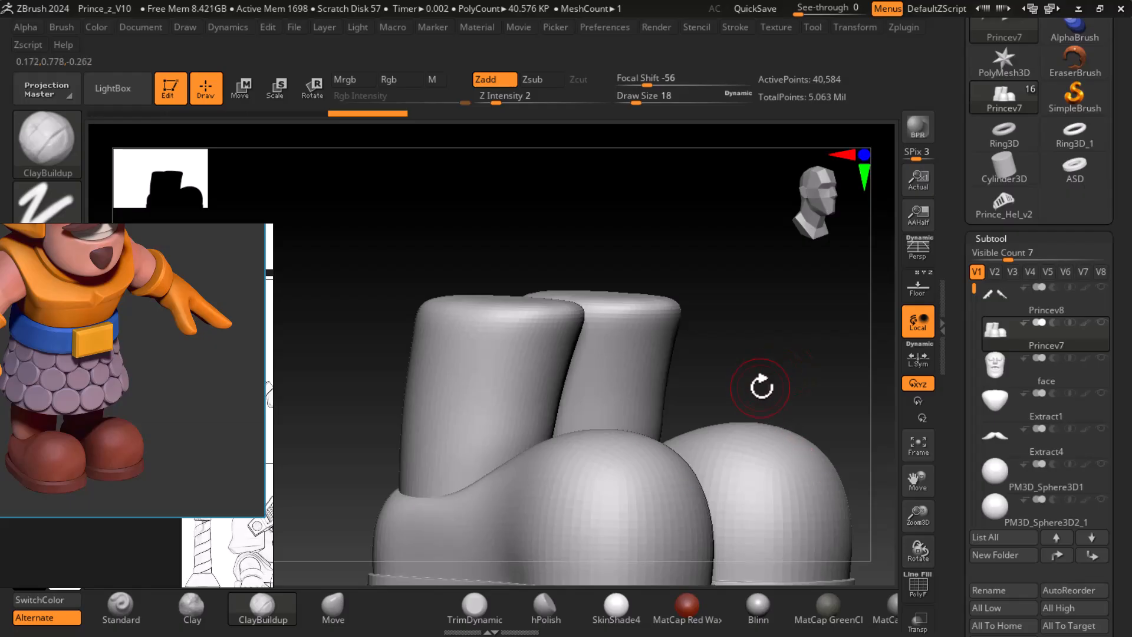
- Build up a small knee form on the upper front of both legs with ClayBuildup at draw size 18
mouse_move(782, 337)
left_mouse_down()
mouse_move(763, 328)
mouse_move(794, 351)
left_mouse_up()
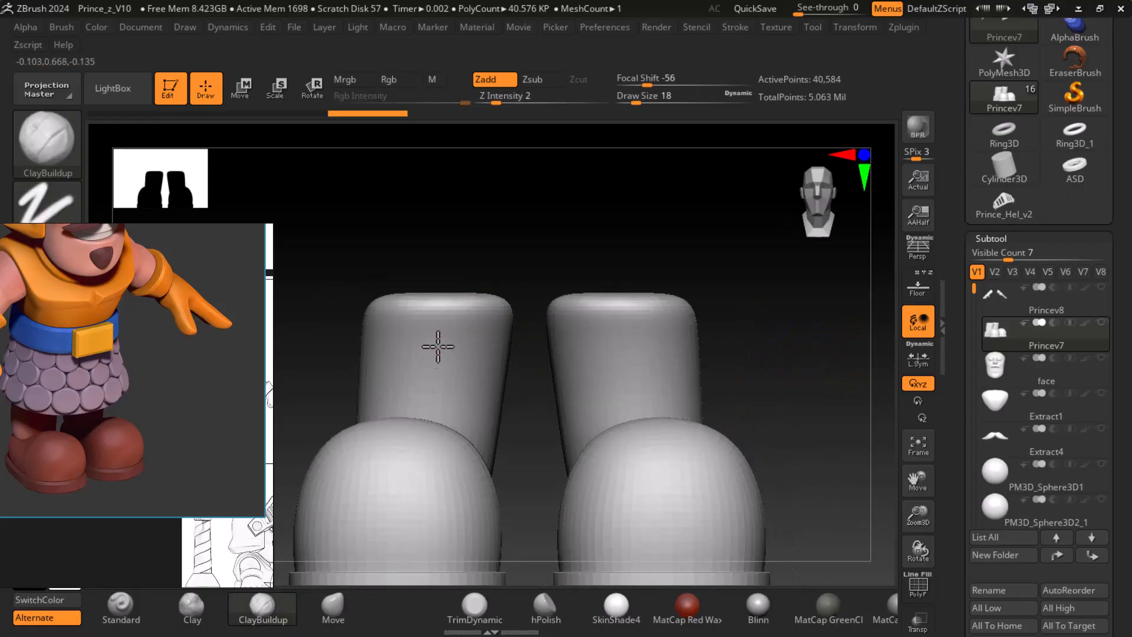
mouse_move(417, 334)
left_mouse_down()
mouse_move(445, 323)
mouse_move(417, 320)
mouse_move(447, 328)
mouse_move(441, 338)
left_mouse_up()
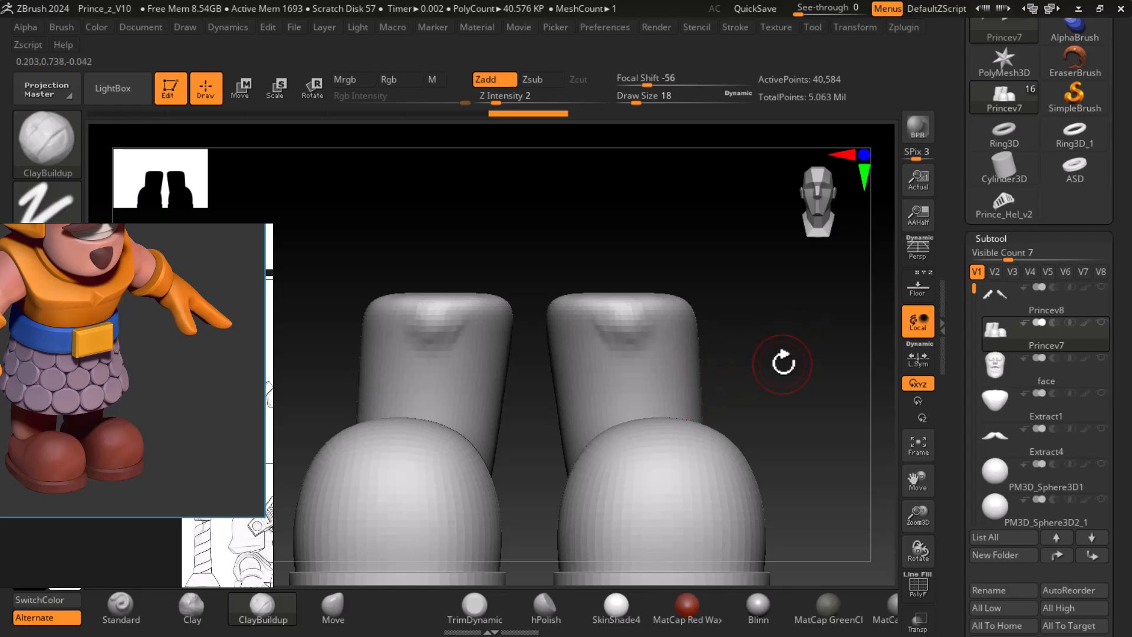
mouse_move(772, 371)
left_mouse_down()
mouse_move(837, 375)
mouse_move(813, 338)
left_mouse_up()
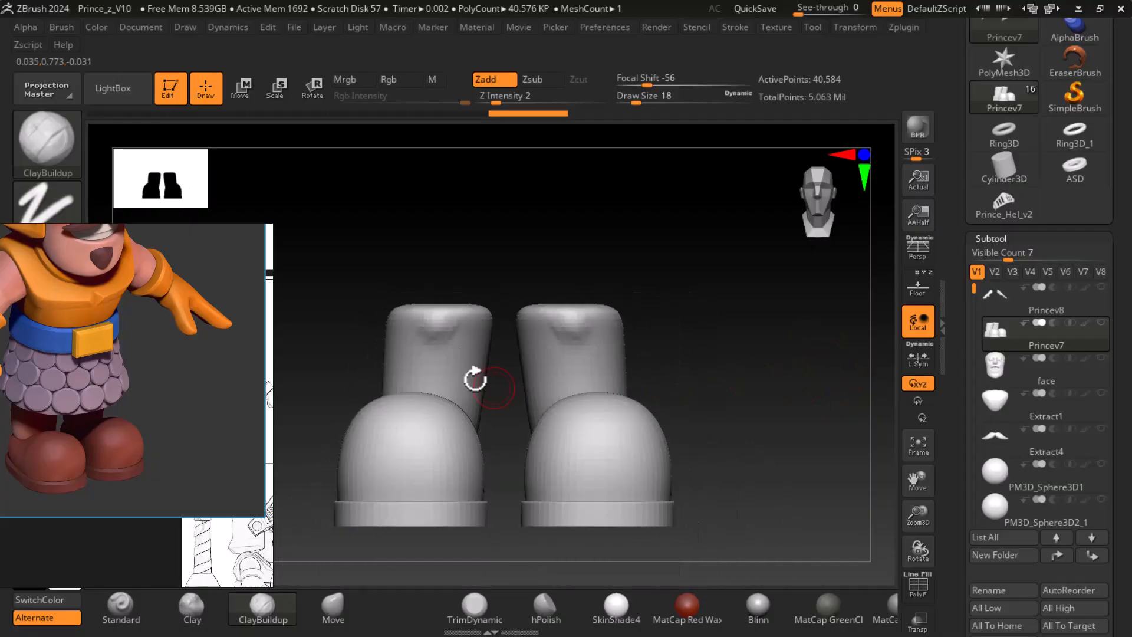
left_click_drag(523, 260, 561, 235)
left_click_drag(507, 299, 482, 367)
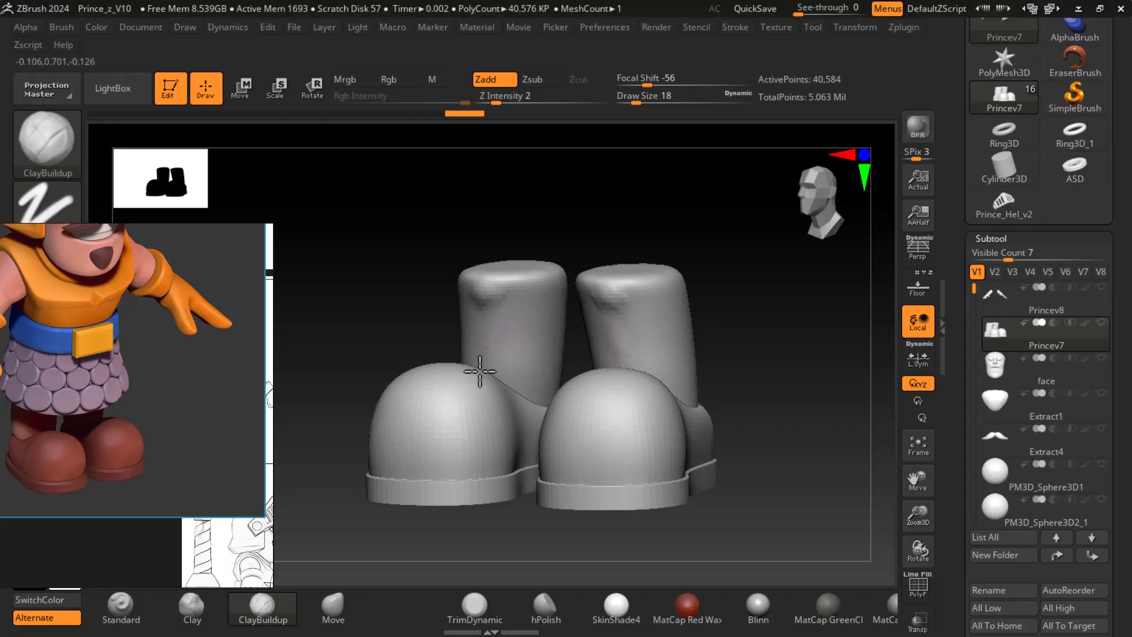
- Add ClayBuildup strokes down the front of both legs to form shins below the knees
left_click_drag(539, 228, 548, 233)
mouse_move(467, 343)
left_mouse_down()
mouse_move(448, 363)
mouse_move(441, 340)
left_mouse_up()
left_click_drag(731, 311, 733, 327)
left_click_drag(487, 306, 494, 280)
left_click_drag(479, 328, 446, 374)
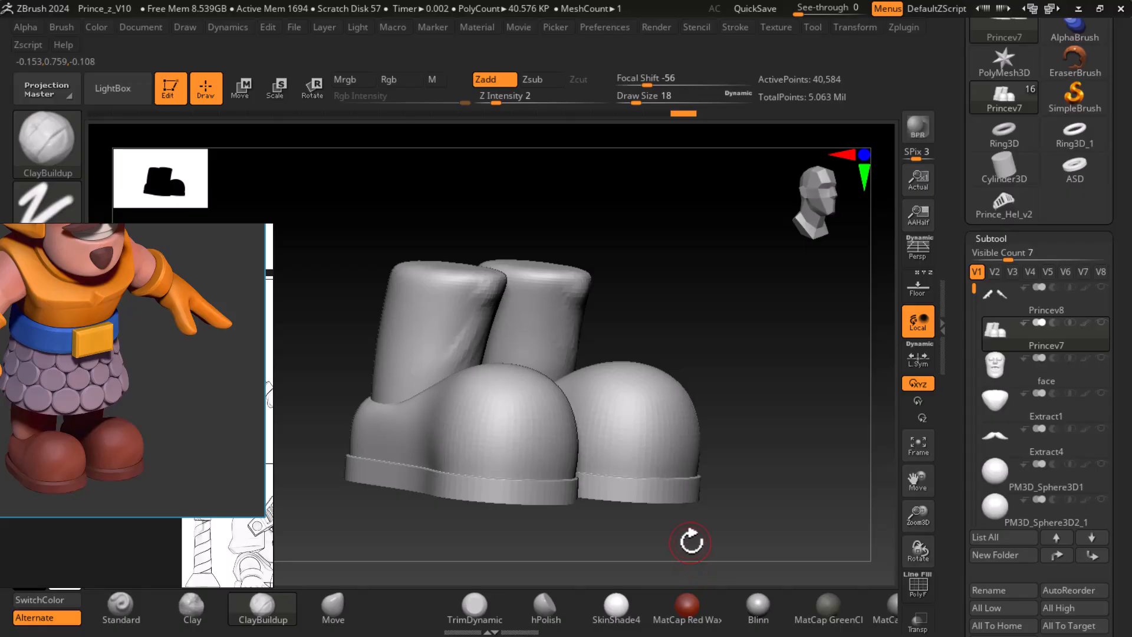
mouse_move(747, 395)
left_mouse_down()
mouse_move(750, 347)
mouse_move(800, 337)
mouse_move(793, 370)
left_mouse_up()
left_click_drag(486, 304, 482, 307)
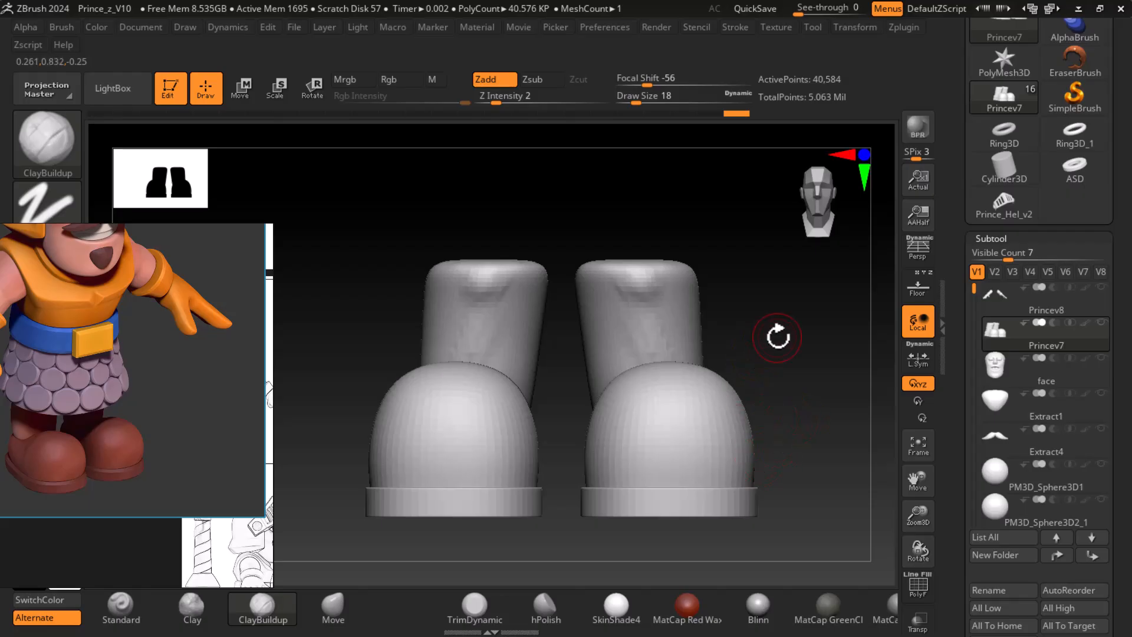
- Add more volume to the fronts of the shins and smooth the rough knee and shin strokes
left_click_drag(779, 331, 779, 343)
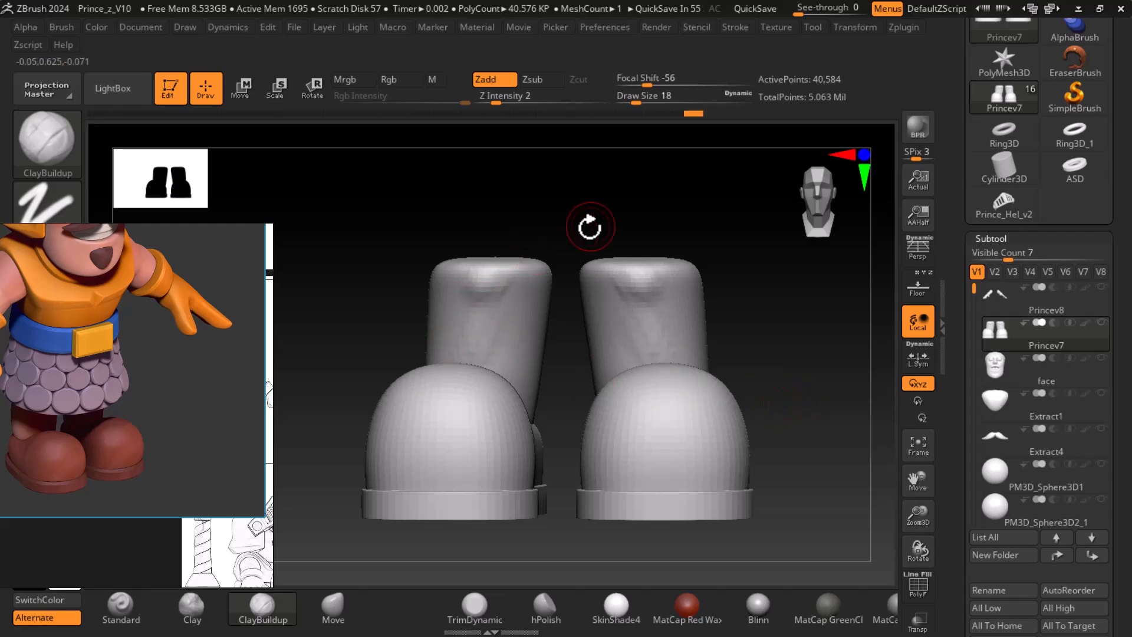
mouse_move(583, 217)
left_mouse_down("alt")
mouse_move(614, 193)
mouse_move(596, 214)
left_mouse_up("alt")
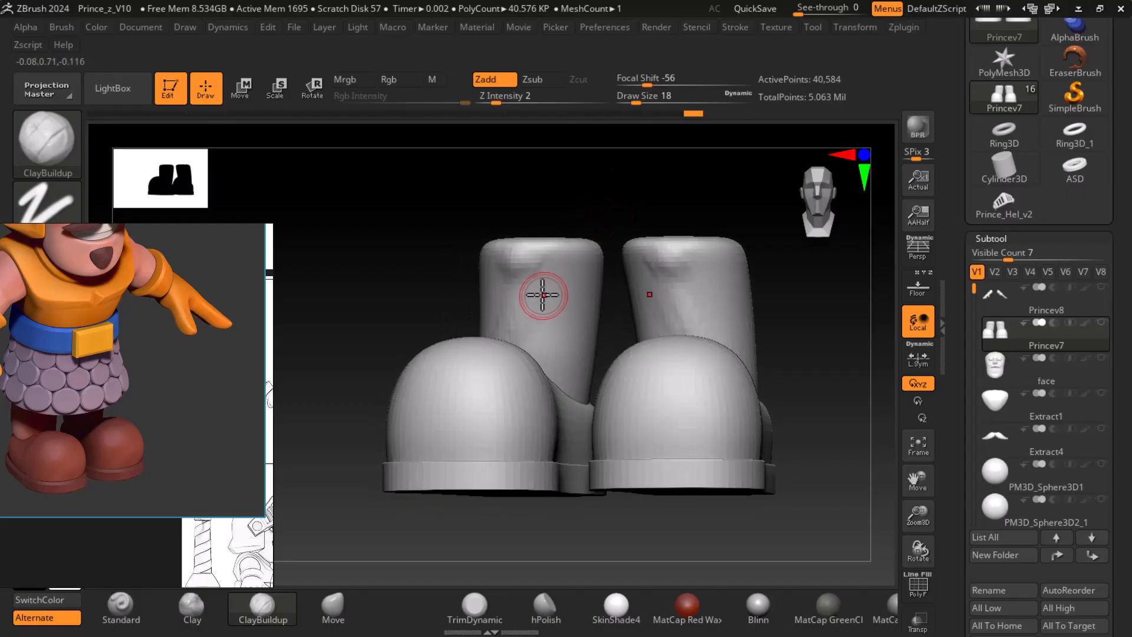
mouse_move(505, 308)
left_mouse_down()
mouse_move(578, 225)
mouse_move(493, 342)
left_mouse_up()
left_click_drag(508, 286, 493, 319)
left_click_drag(593, 209, 528, 226)
mouse_move(525, 307)
left_mouse_down("shift")
mouse_move(530, 261)
mouse_move(495, 313)
left_mouse_up("shift")
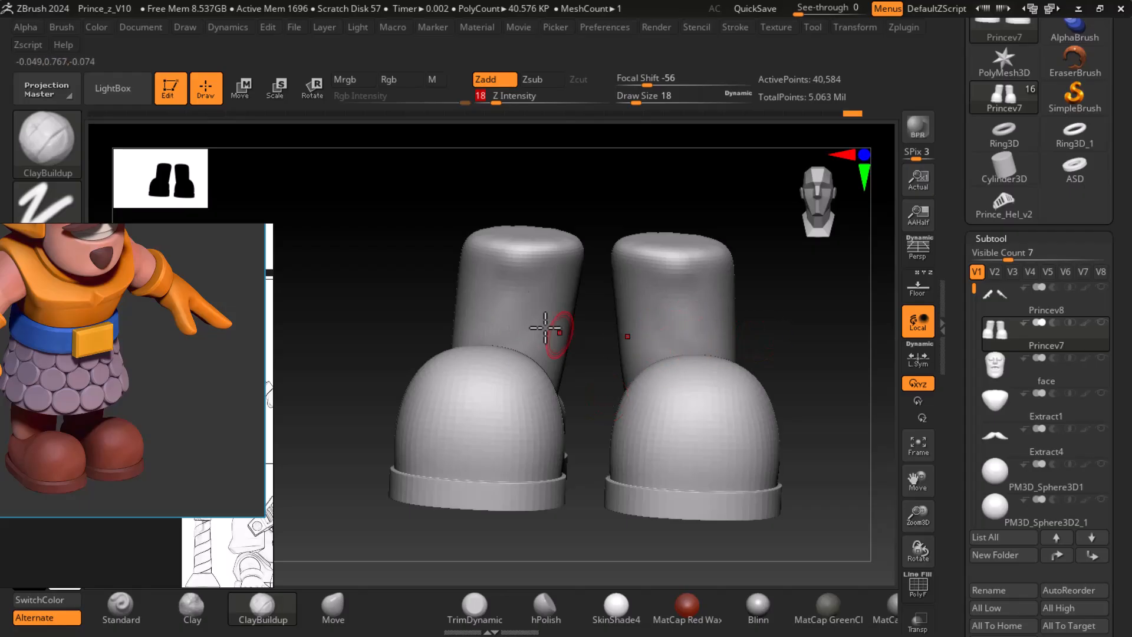
- Refine the knee and shin transitions on both legs with light ClayBuildup strokes and smoothing
left_click_drag(506, 327, 507, 301)
left_click_drag(784, 297, 551, 313)
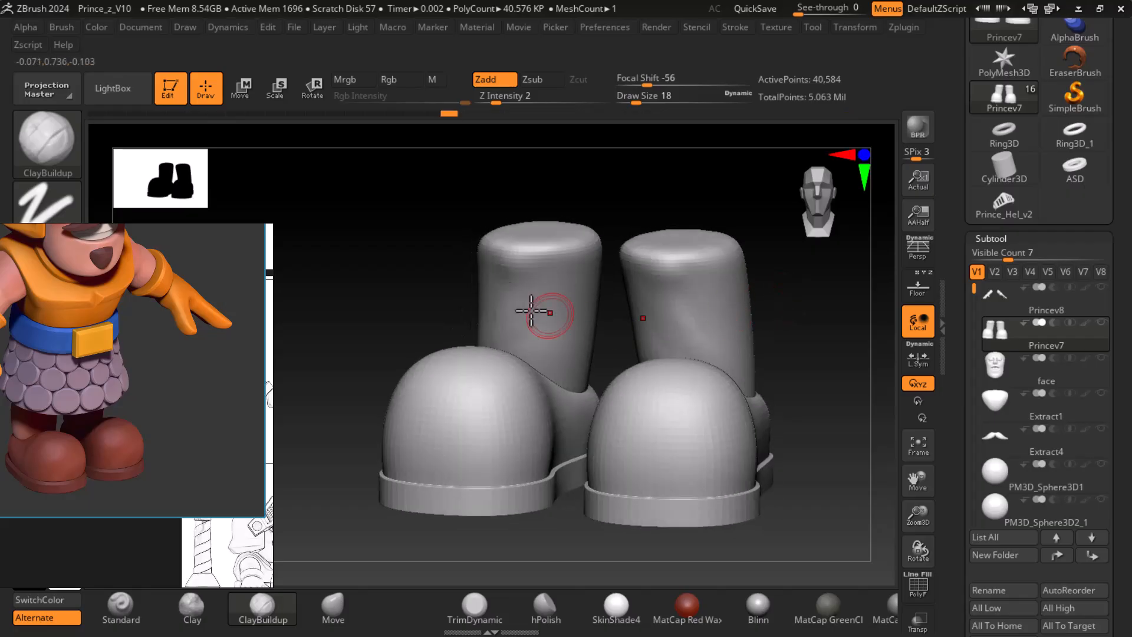
left_click_drag(488, 337, 484, 341)
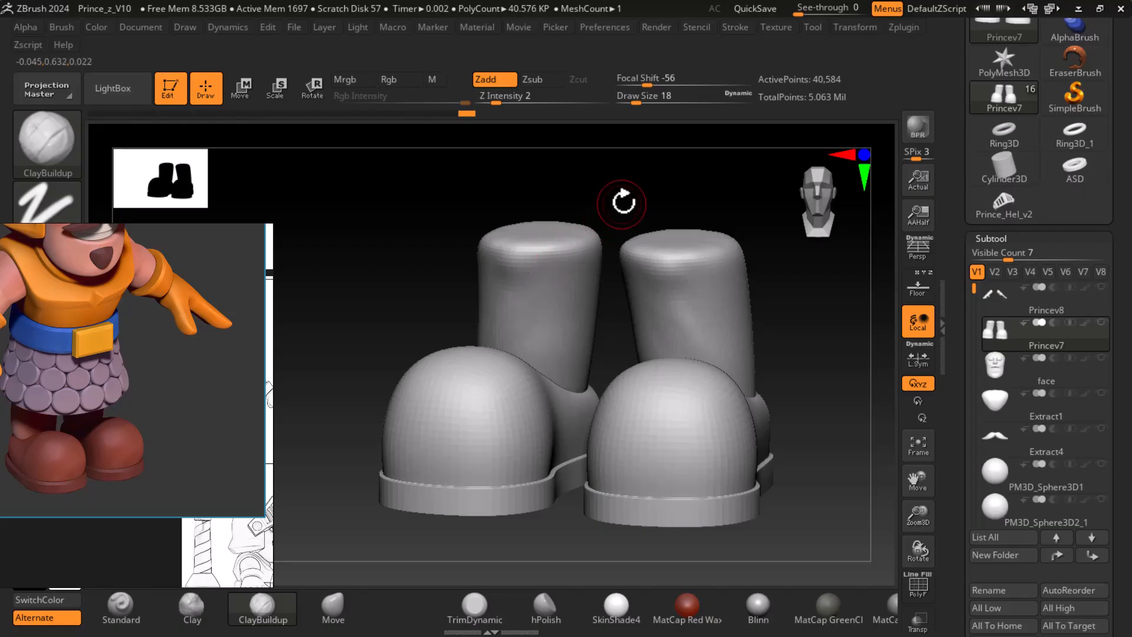
mouse_move(614, 197)
left_mouse_down("shift")
mouse_move(602, 227)
mouse_move(637, 206)
left_mouse_up("shift")
mouse_move(551, 279)
left_mouse_down()
mouse_move(541, 288)
mouse_move(552, 265)
mouse_move(571, 308)
left_mouse_up()
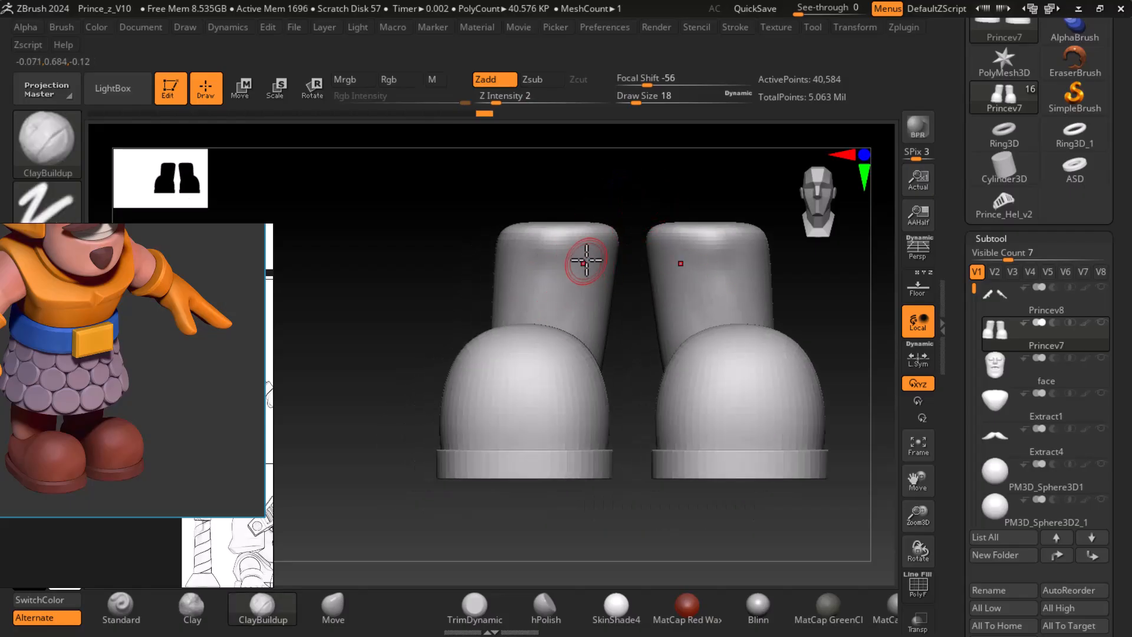
left_click_drag(642, 200, 627, 205)
mouse_move(568, 305)
left_mouse_down("alt")
mouse_move(560, 324)
mouse_move(569, 316)
left_mouse_up("alt")
- Build up rounded calf muscles on the back of both legs with ClayBuildup at draw size 30
mouse_move(662, 188)
left_mouse_down()
mouse_move(713, 202)
mouse_move(741, 304)
mouse_move(746, 281)
mouse_move(795, 287)
mouse_move(813, 353)
mouse_move(771, 384)
left_mouse_up()
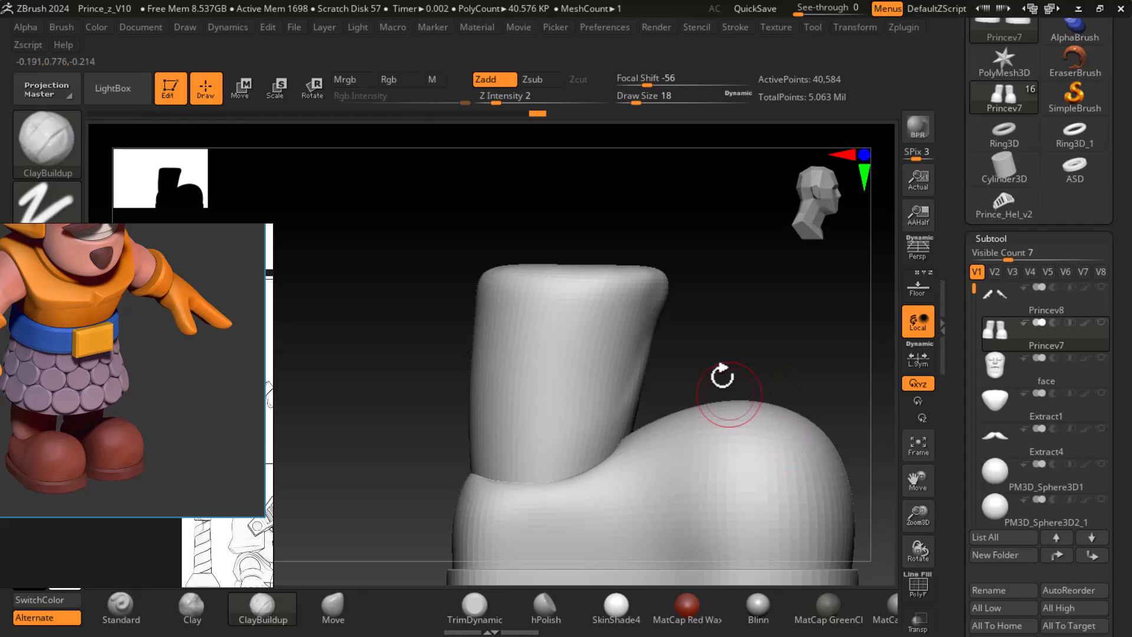
key("]")
left_click_drag(749, 336, 791, 322)
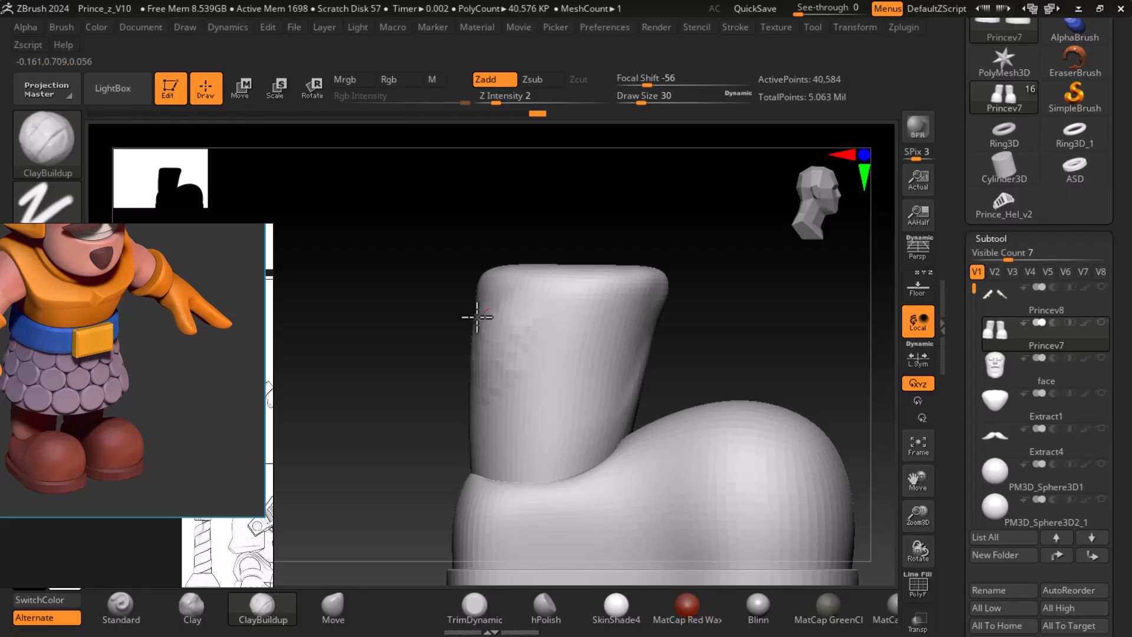
left_click_drag(717, 331, 543, 342)
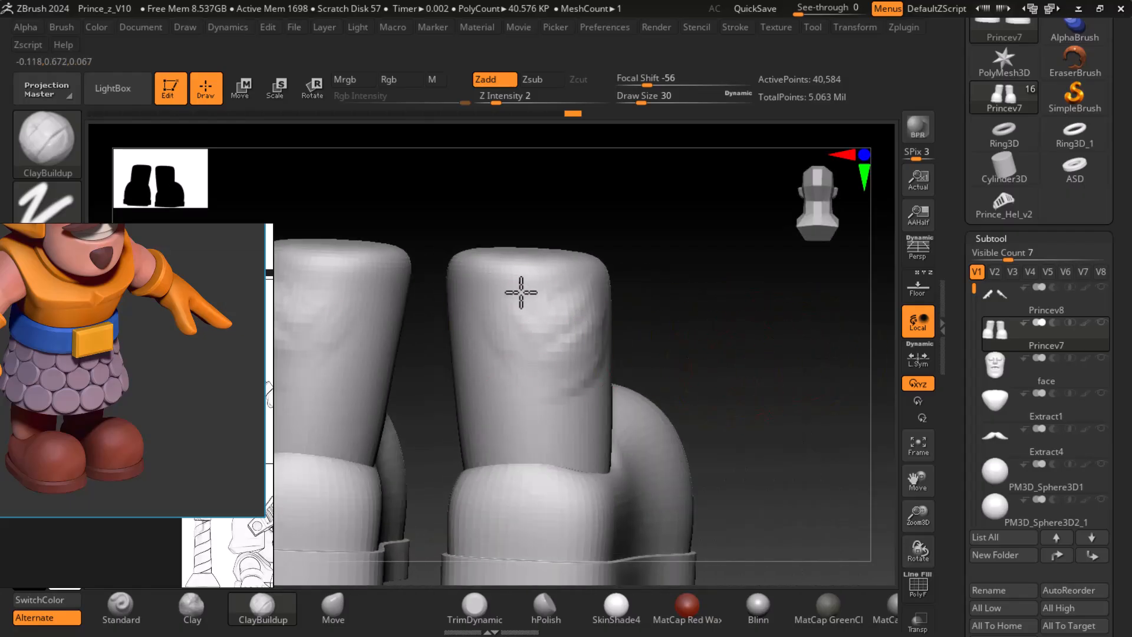
mouse_move(513, 317)
left_mouse_down()
mouse_move(586, 354)
mouse_move(491, 287)
mouse_move(496, 317)
left_mouse_up()
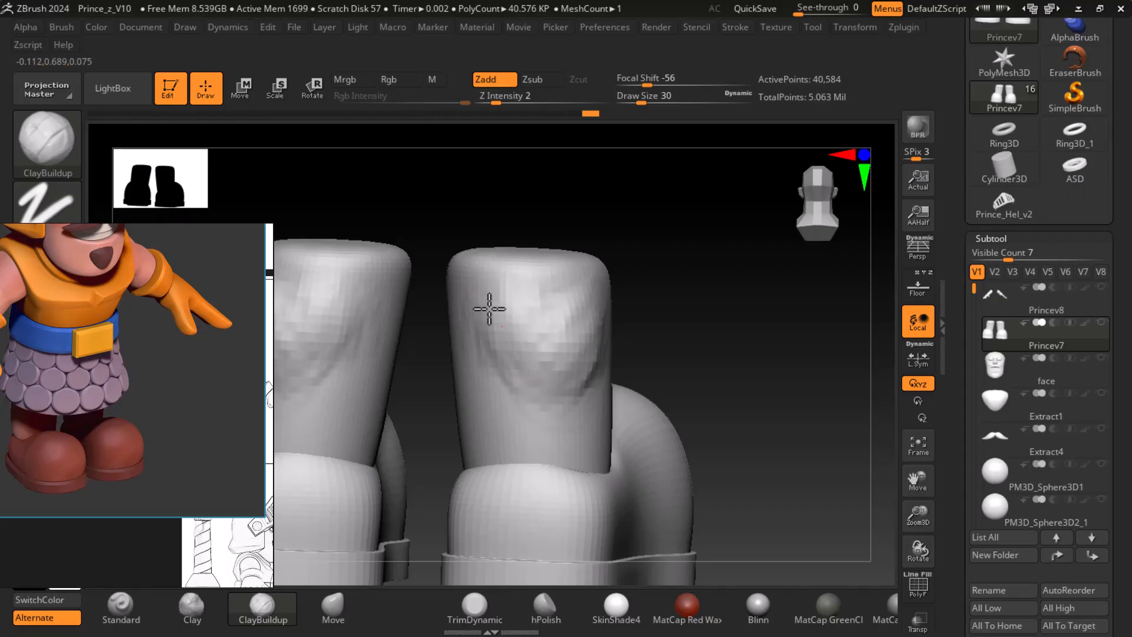
mouse_move(572, 279)
left_mouse_down()
mouse_move(530, 361)
mouse_move(526, 328)
mouse_move(559, 370)
left_mouse_up()
right_click_drag(561, 367, 651, 320)
mouse_move(574, 331)
left_mouse_down()
mouse_move(577, 296)
mouse_move(543, 279)
mouse_move(570, 324)
left_mouse_up()
left_click_drag(687, 316, 771, 293)
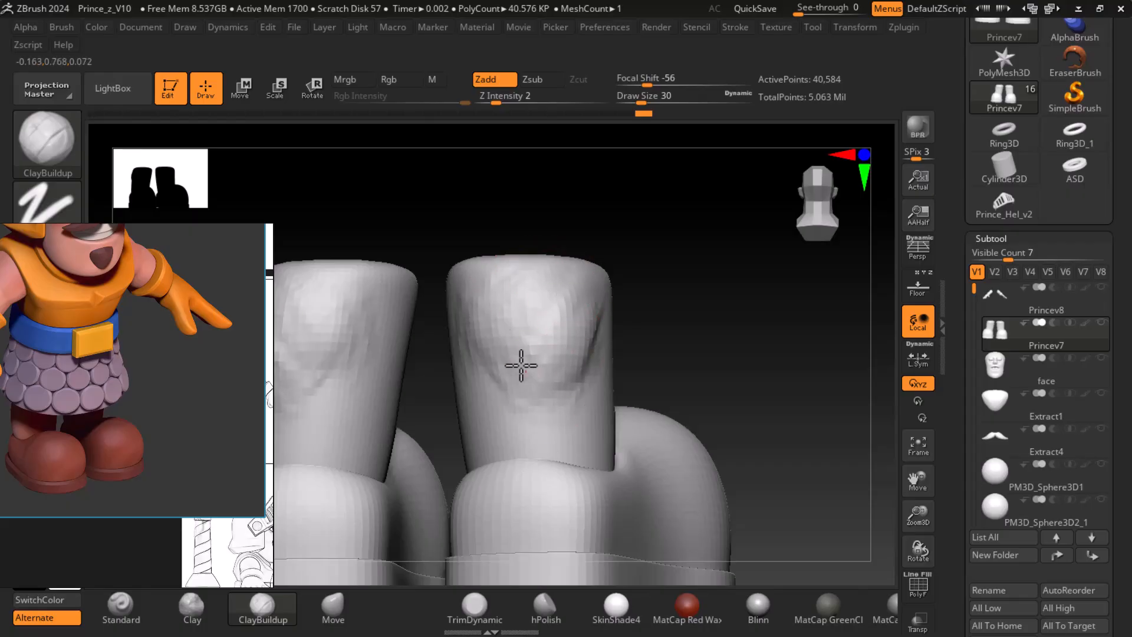
- Smooth the rough clay strokes on the backs of both calves
key("shift")
mouse_move(585, 330)
left_mouse_down("shift")
mouse_move(503, 367)
mouse_move(557, 361)
left_mouse_up("shift")
mouse_move(699, 345)
left_mouse_down("shift")
mouse_move(748, 336)
mouse_move(733, 311)
mouse_move(724, 339)
mouse_move(816, 321)
left_mouse_up("shift")
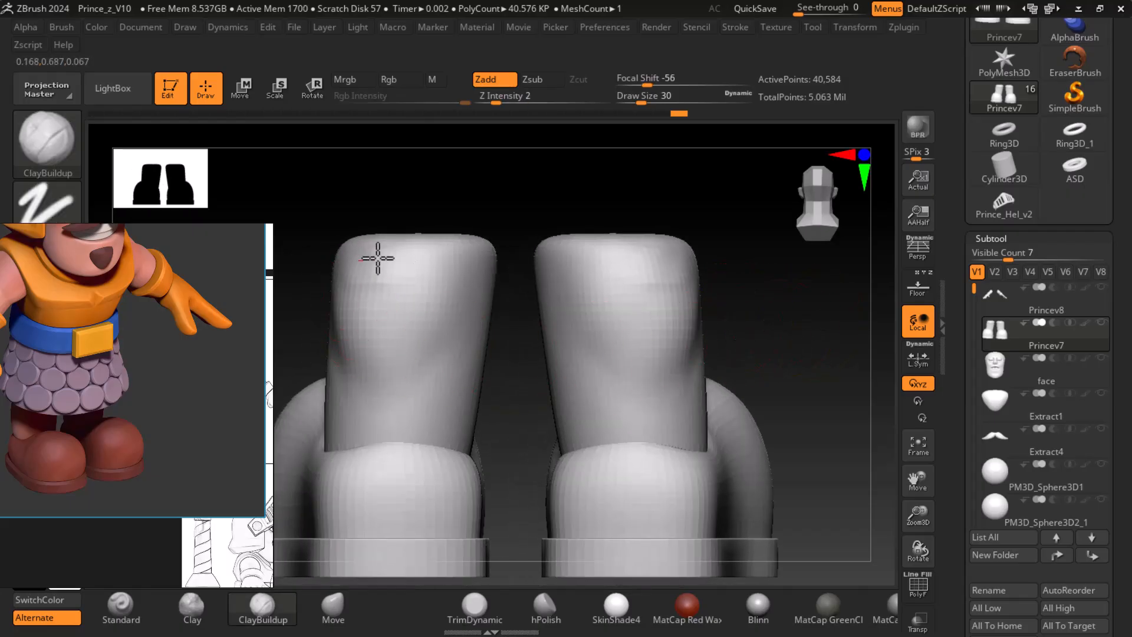
- Add volume to the upper calves, blend it smooth, and check both legs from the front
mouse_move(389, 264)
left_mouse_down()
mouse_move(400, 278)
mouse_move(391, 262)
mouse_move(380, 309)
mouse_move(389, 298)
left_mouse_up()
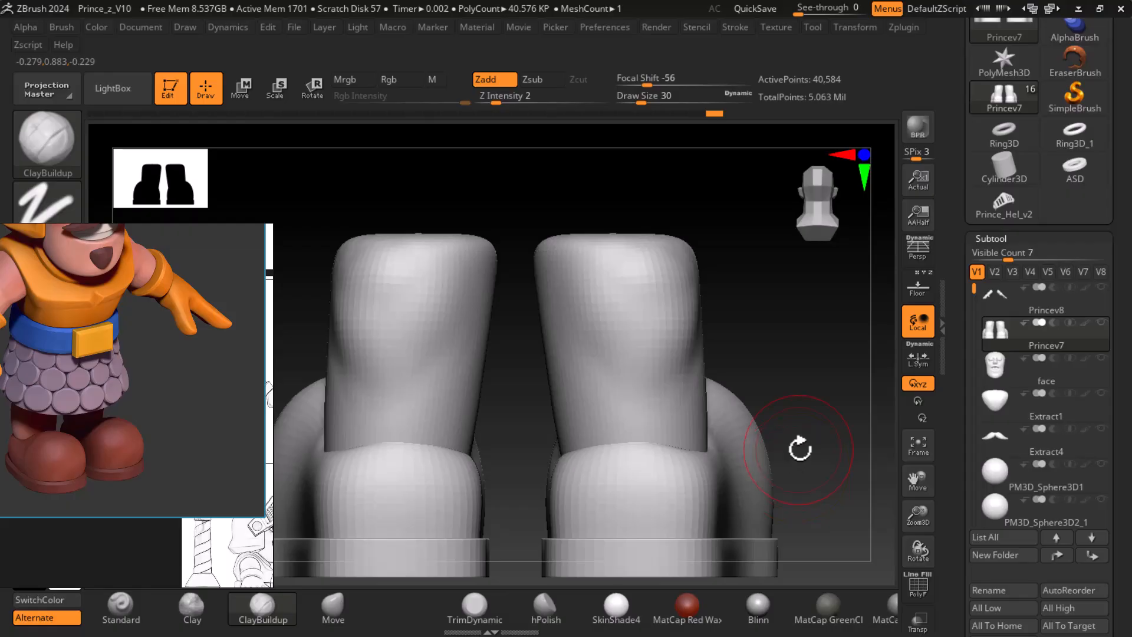
mouse_move(376, 268)
left_mouse_down()
mouse_move(409, 270)
mouse_move(400, 361)
left_mouse_up()
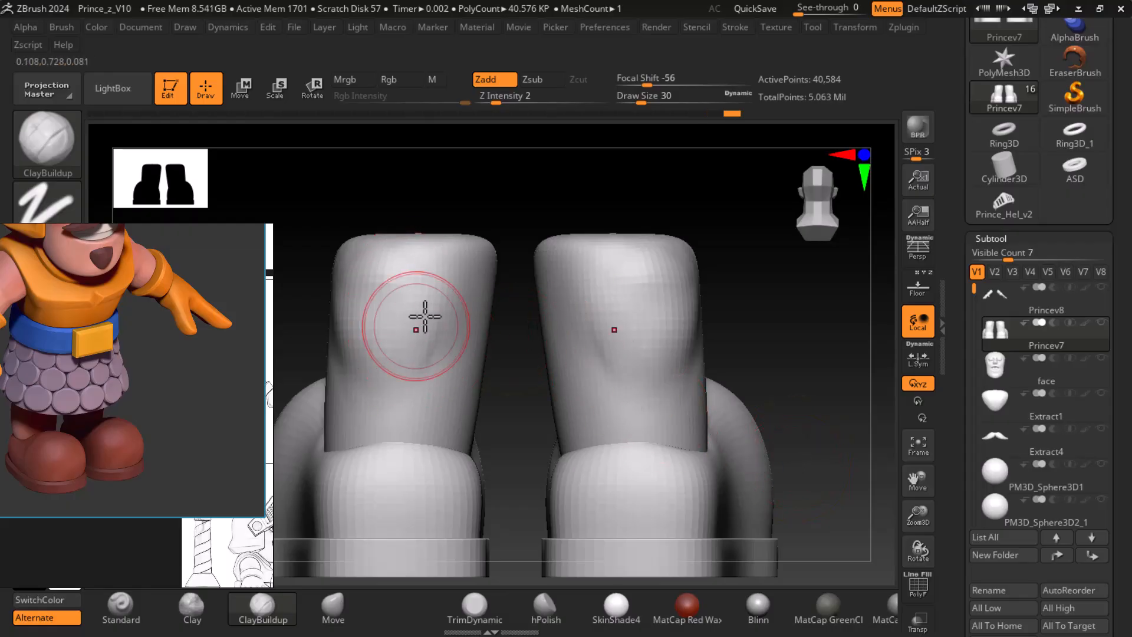
key("shift")
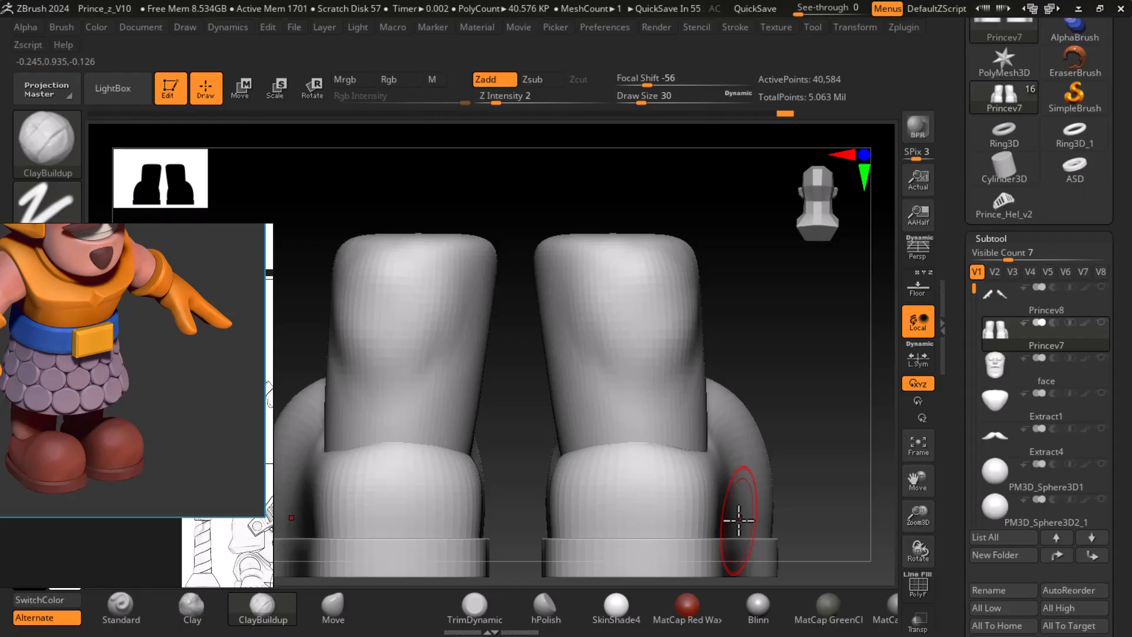
mouse_move(443, 283)
left_mouse_down()
mouse_move(417, 353)
mouse_move(390, 269)
mouse_move(414, 309)
mouse_move(389, 307)
left_mouse_up()
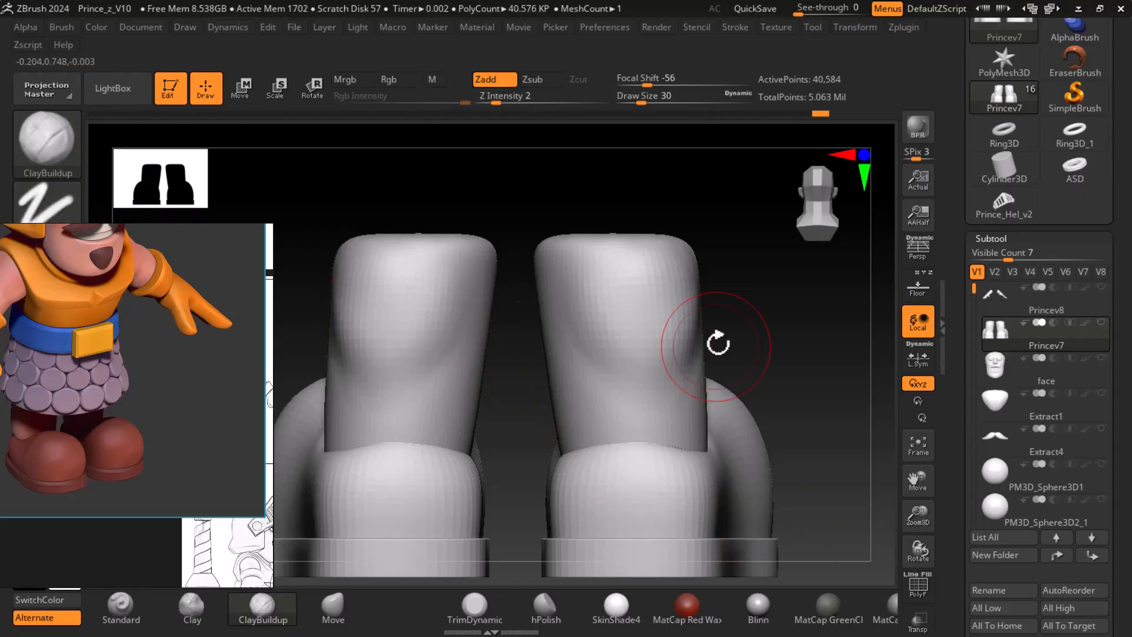
left_click_drag(718, 346, 809, 340)
left_click_drag(506, 268, 512, 283, "shift")
mouse_move(737, 367)
left_mouse_down("alt")
mouse_move(838, 375)
mouse_move(819, 404)
mouse_move(790, 403)
left_mouse_up("alt")
left_click_drag(776, 401, 838, 380, "alt")
left_click_drag(784, 392, 841, 407)
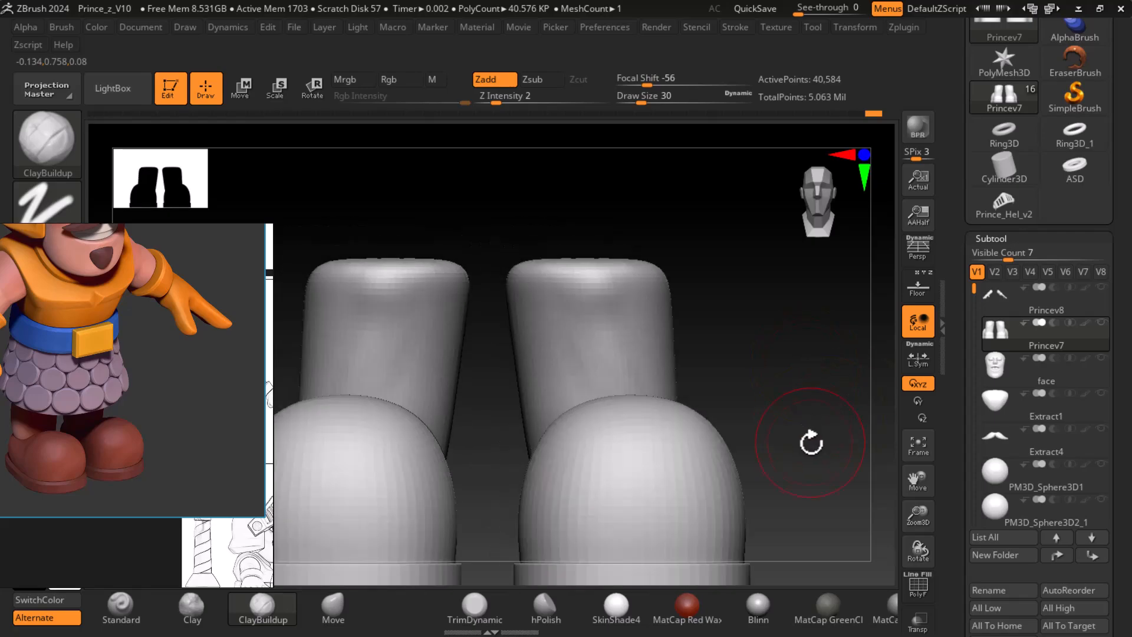
- Reduce the draw size to 18 and add light ClayBuildup strokes to the fronts of both shins below the knees
key("bracketleft")
key("bracketleft")
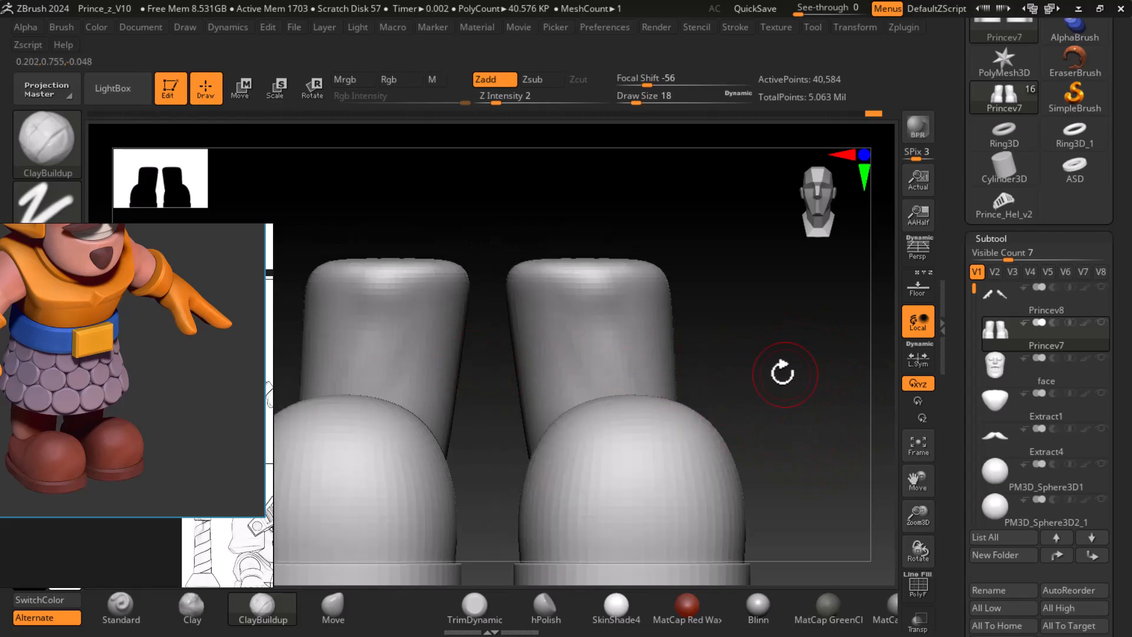
left_click_drag(755, 300, 773, 328)
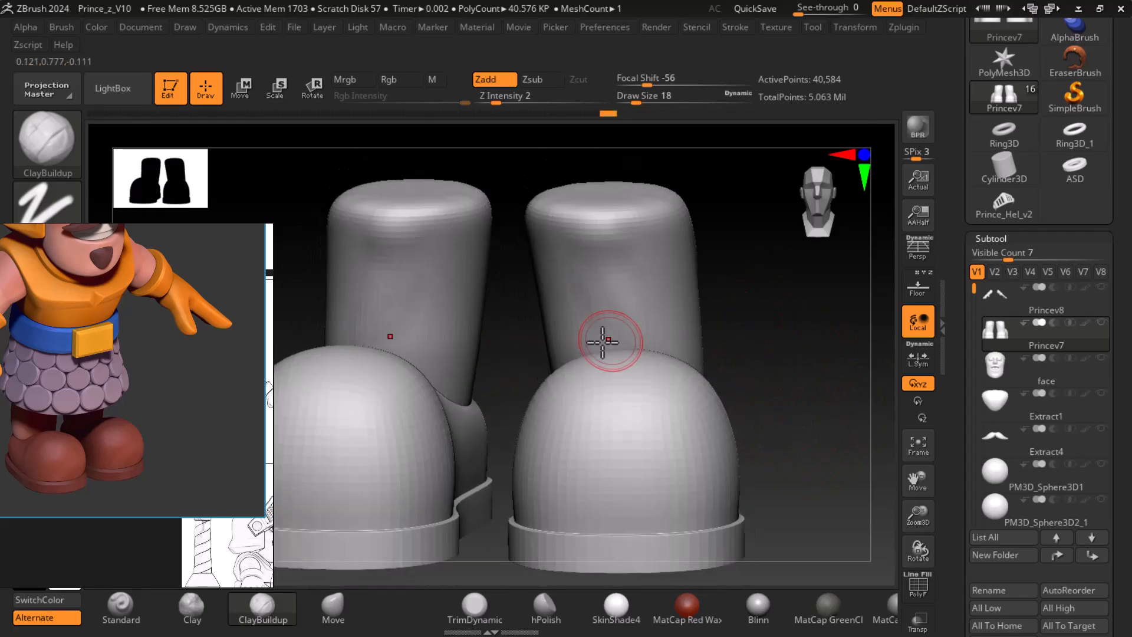
mouse_move(374, 301)
left_mouse_down()
mouse_move(430, 260)
mouse_move(418, 310)
left_mouse_up()
left_click_drag(417, 251, 381, 331)
mouse_move(754, 365)
left_mouse_down()
mouse_move(772, 311)
mouse_move(788, 344)
left_mouse_up()
left_click_drag(619, 324, 597, 314)
left_click_drag(738, 273, 493, 303)
key("shift")
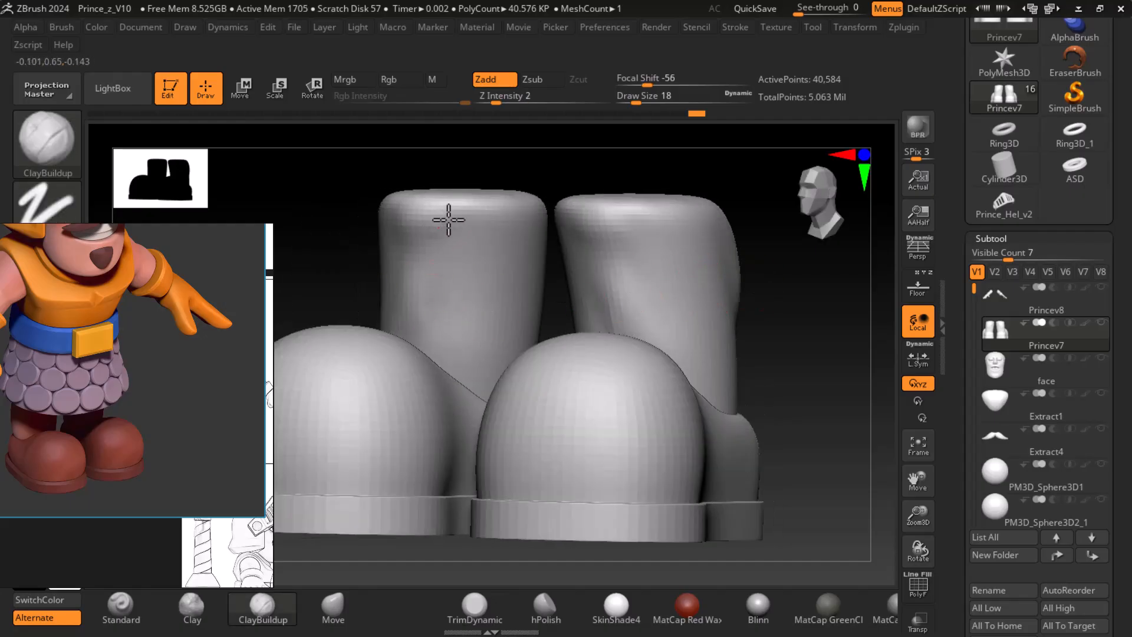
- Build up the outer sides of both calves with ClayBuildup strokes
left_click_drag(786, 313, 422, 283)
mouse_move(665, 302)
left_mouse_down()
mouse_move(674, 316)
mouse_move(655, 268)
left_mouse_up()
left_click_drag(809, 350, 756, 359)
mouse_move(668, 298)
left_mouse_down()
mouse_move(687, 341)
mouse_move(655, 289)
left_mouse_up()
left_click_drag(698, 246, 715, 364)
mouse_move(570, 247)
left_mouse_down()
mouse_move(503, 200)
mouse_move(528, 273)
mouse_move(467, 293)
mouse_move(457, 259)
mouse_move(437, 265)
mouse_move(448, 263)
left_mouse_up()
mouse_move(665, 277)
left_mouse_down()
mouse_move(582, 320)
mouse_move(687, 226)
left_mouse_up()
left_click_drag(571, 340, 680, 238)
- Smooth the rough clay on the outer sides of both calves and blend it into the shins
mouse_move(616, 301)
left_mouse_down("shift")
mouse_move(686, 240)
mouse_move(568, 325)
left_mouse_up("shift")
left_click_drag(753, 281, 780, 287, "shift")
mouse_move(484, 312)
left_mouse_down()
mouse_move(359, 318)
mouse_move(781, 284)
left_mouse_up()
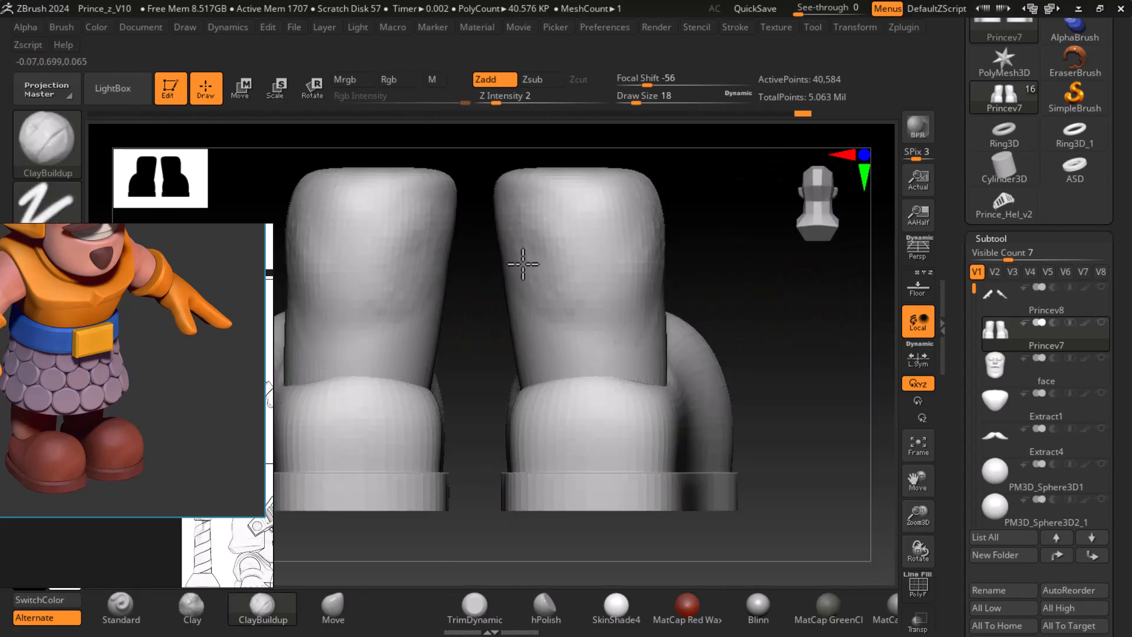
left_click_drag(579, 296, 665, 270)
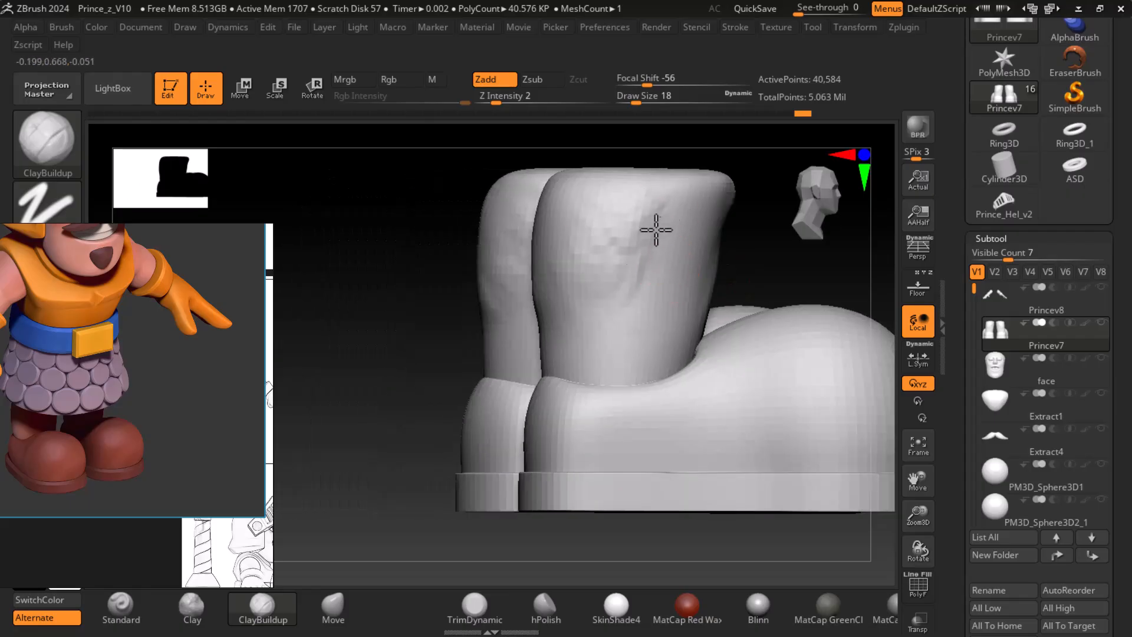
mouse_move(590, 300)
left_mouse_down("shift")
mouse_move(620, 242)
mouse_move(627, 266)
mouse_move(611, 225)
left_mouse_up("shift")
left_click_drag(449, 277, 754, 225, "shift")
mouse_move(569, 243)
left_mouse_down("shift")
mouse_move(539, 252)
mouse_move(675, 212)
mouse_move(668, 271)
mouse_move(633, 317)
left_mouse_up("shift")
mouse_move(723, 253)
left_mouse_down()
mouse_move(737, 242)
mouse_move(715, 222)
left_mouse_up()
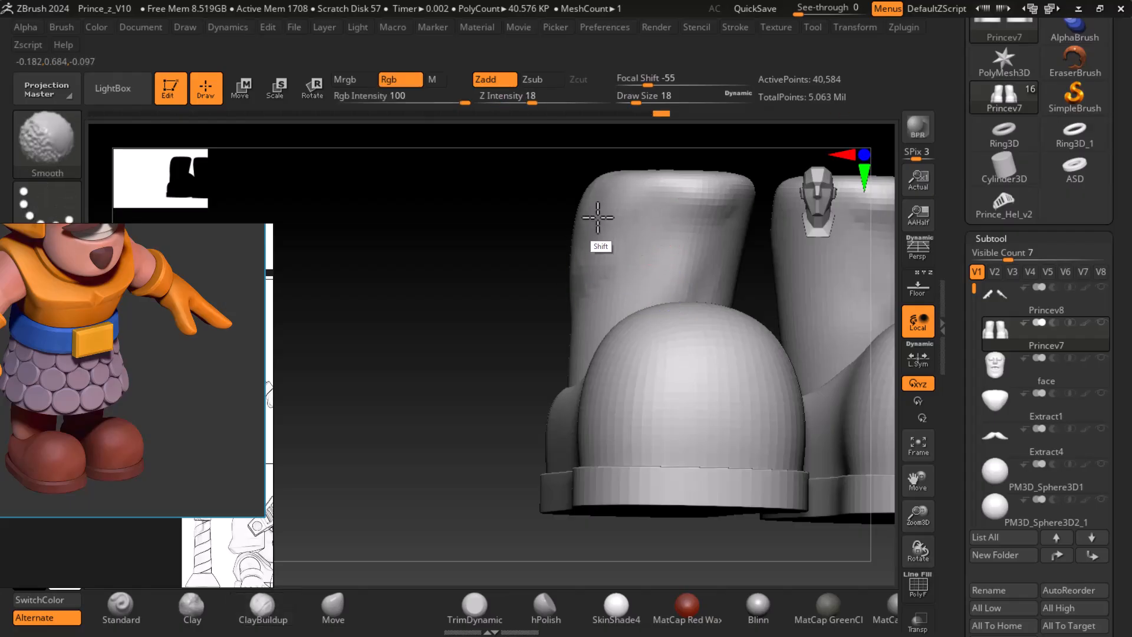
- Refine the knees and inner shins of both legs with light clay strokes and smoothing
left_click_drag(488, 311, 411, 317, "alt")
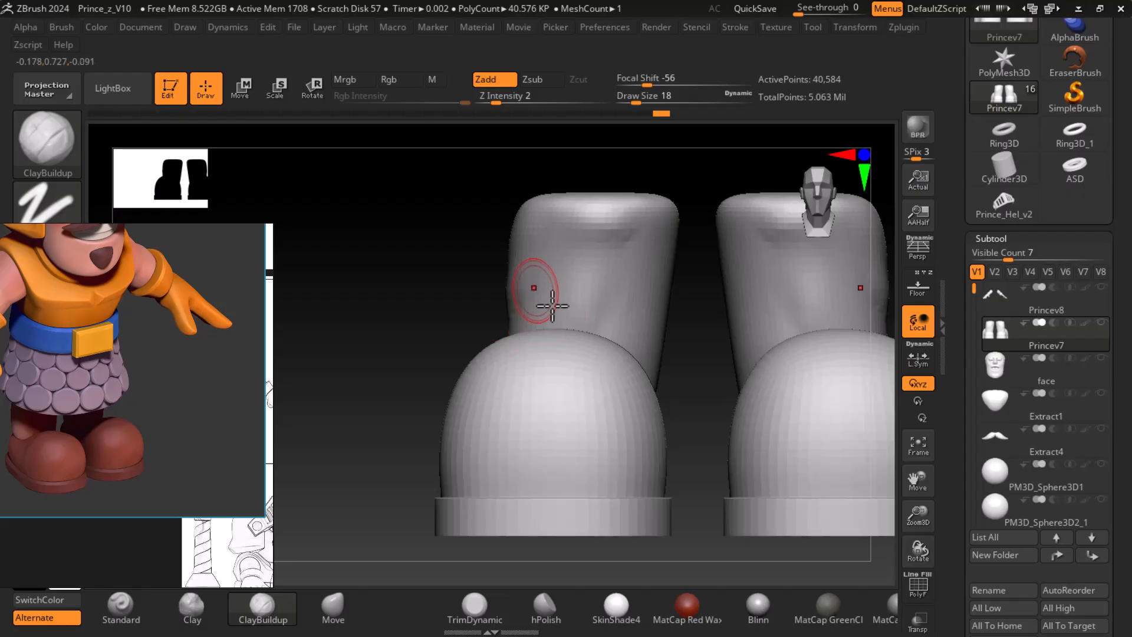
left_click_drag(478, 273, 479, 253, "alt")
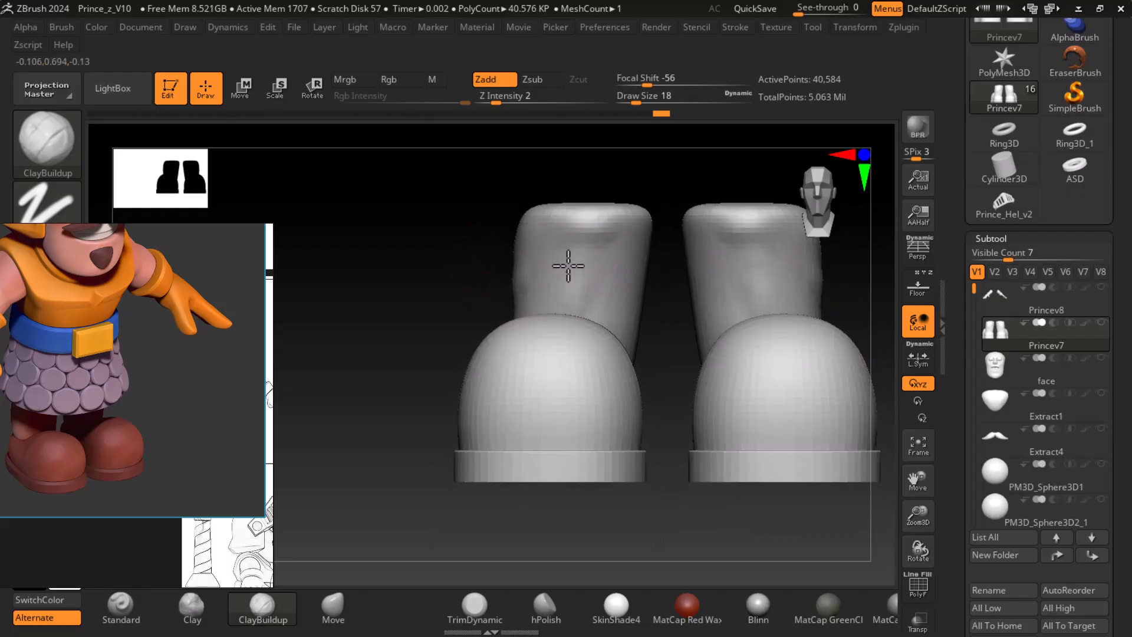
key("shift")
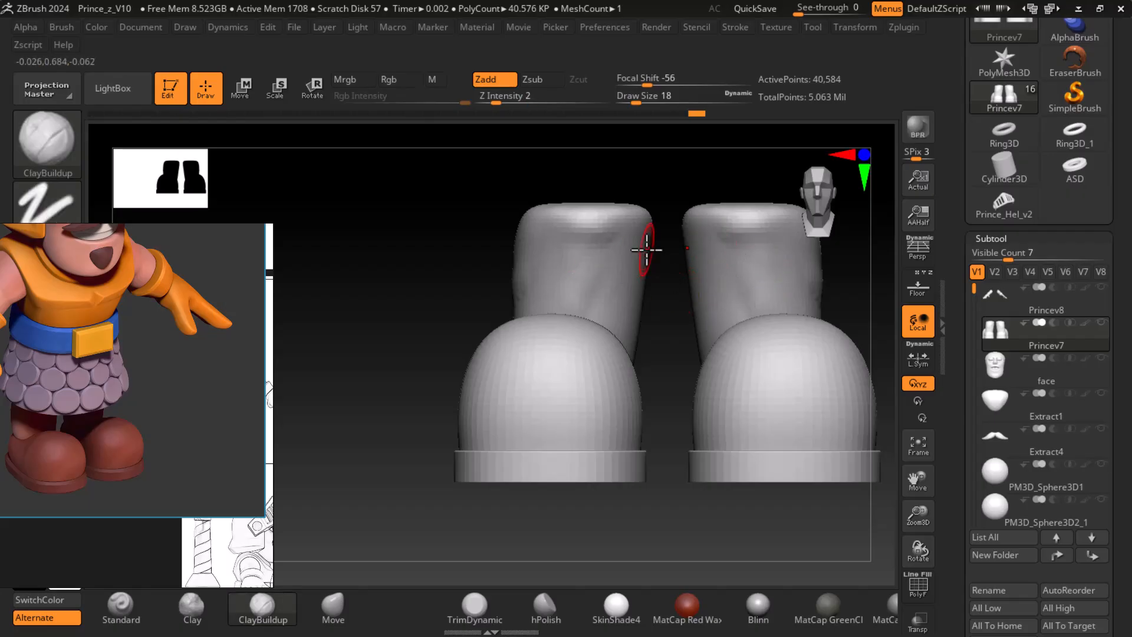
mouse_move(666, 226)
left_mouse_down("alt")
mouse_move(595, 320)
mouse_move(584, 359)
mouse_move(635, 329)
mouse_move(603, 397)
left_mouse_up("alt")
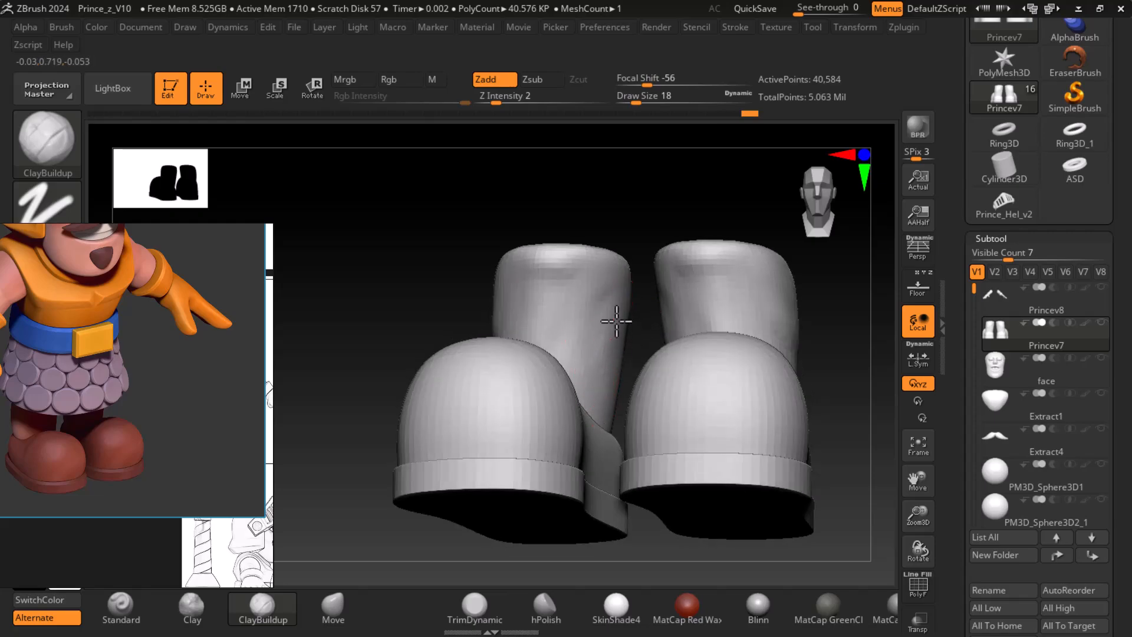
left_click_drag(637, 319, 551, 265)
left_click_drag(769, 337, 791, 332)
key("shift")
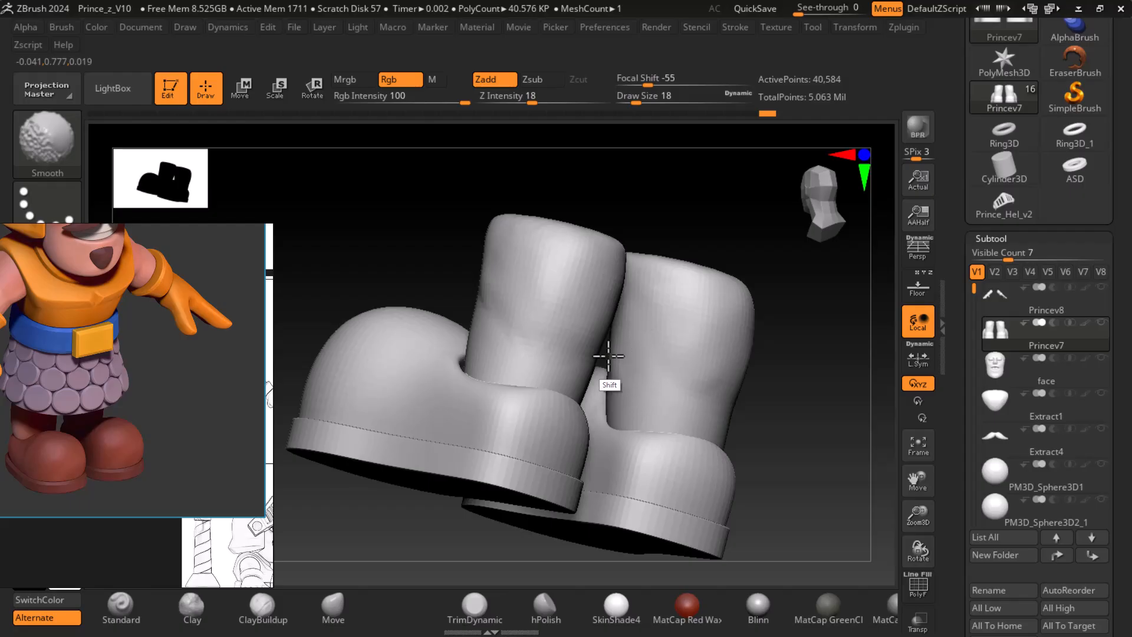
mouse_move(771, 408)
left_mouse_down("shift")
mouse_move(852, 405)
mouse_move(749, 389)
left_mouse_up("shift")
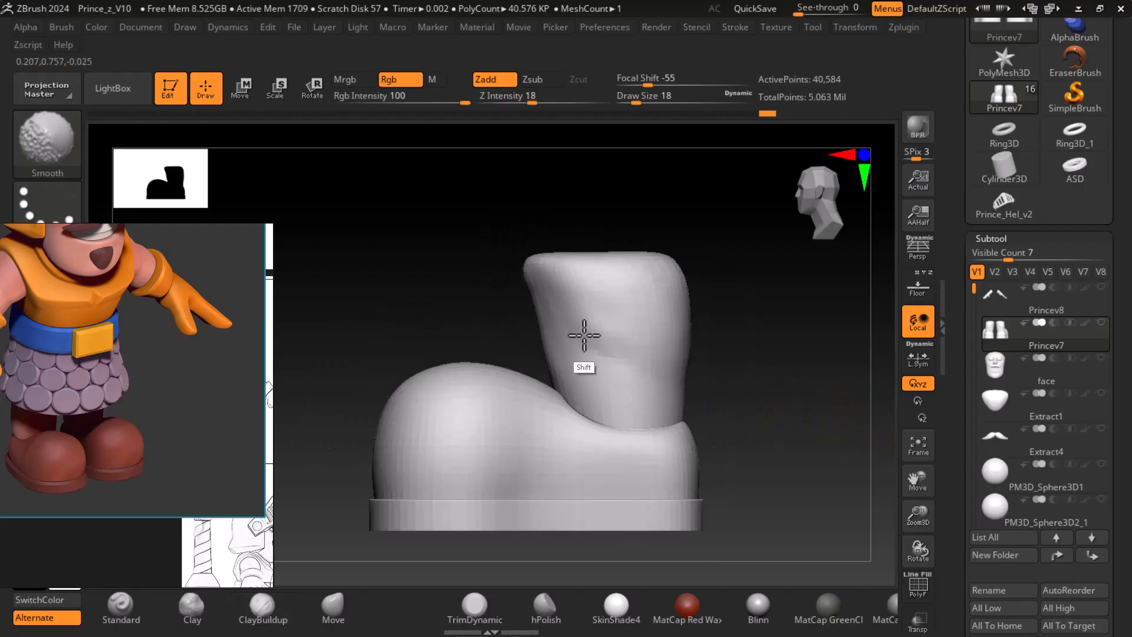
left_click_drag(679, 396, 791, 392, "shift")
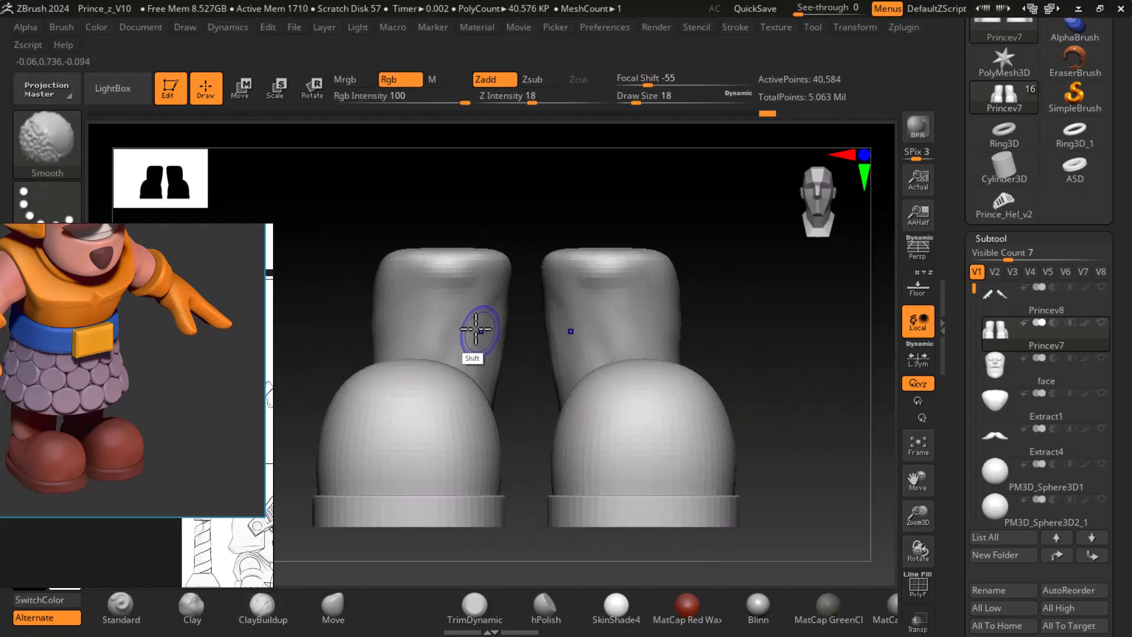
- Subdivide the boots-and-legs mesh twice and show all the hidden subtools
key("ctrl+d")
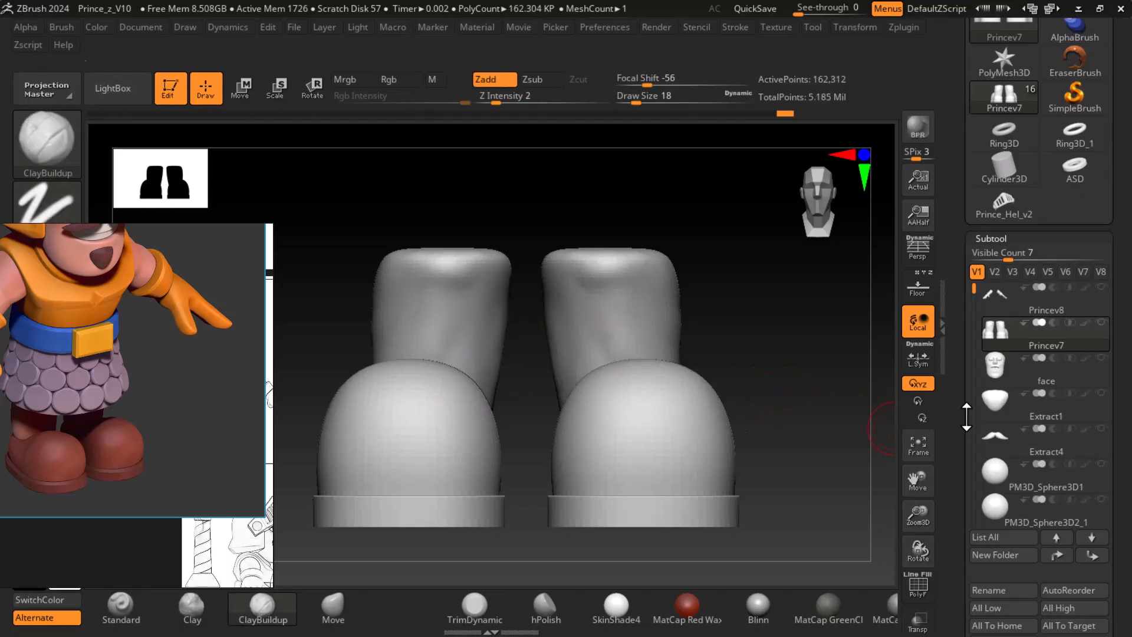
left_click(1102, 323, "shift")
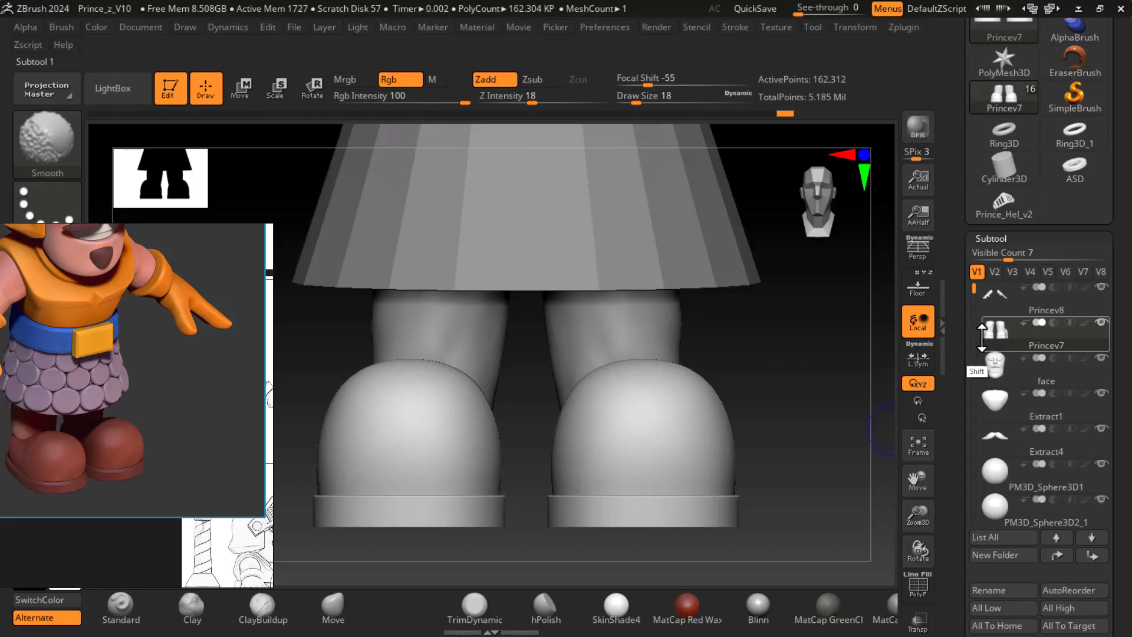
left_click_drag(814, 383, 802, 434)
mouse_move(755, 507)
left_mouse_down()
mouse_move(852, 485)
mouse_move(777, 508)
mouse_move(759, 501)
mouse_move(771, 501)
mouse_move(768, 518)
mouse_move(718, 536)
mouse_move(679, 525)
left_mouse_up()
key("ctrl")
left_click_drag(450, 506, 496, 486)
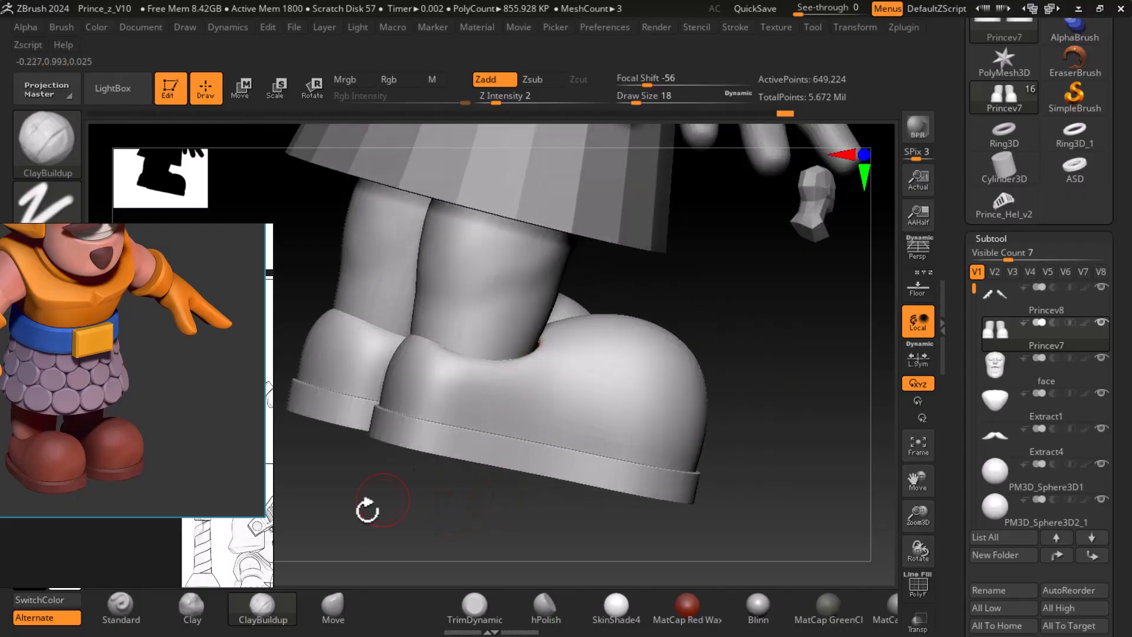
- Sculpt a raised rim around the ankle openings of the boots with the Standard brush at draw size 14
left_click(140, 624)
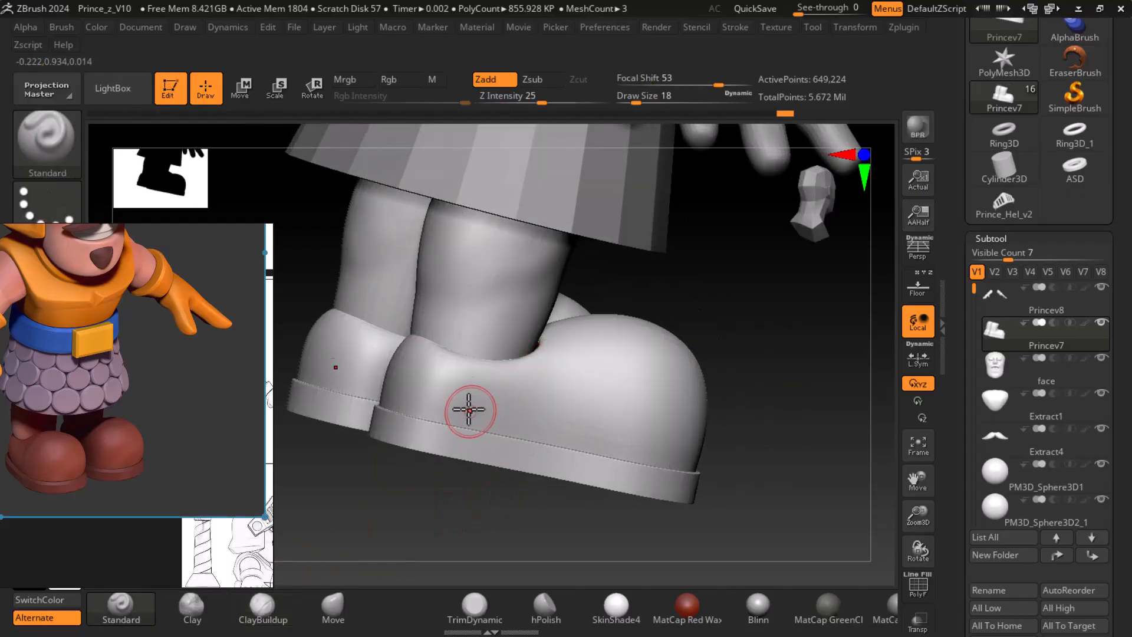
key("ctrl+z")
left_click_drag(826, 420, 814, 486)
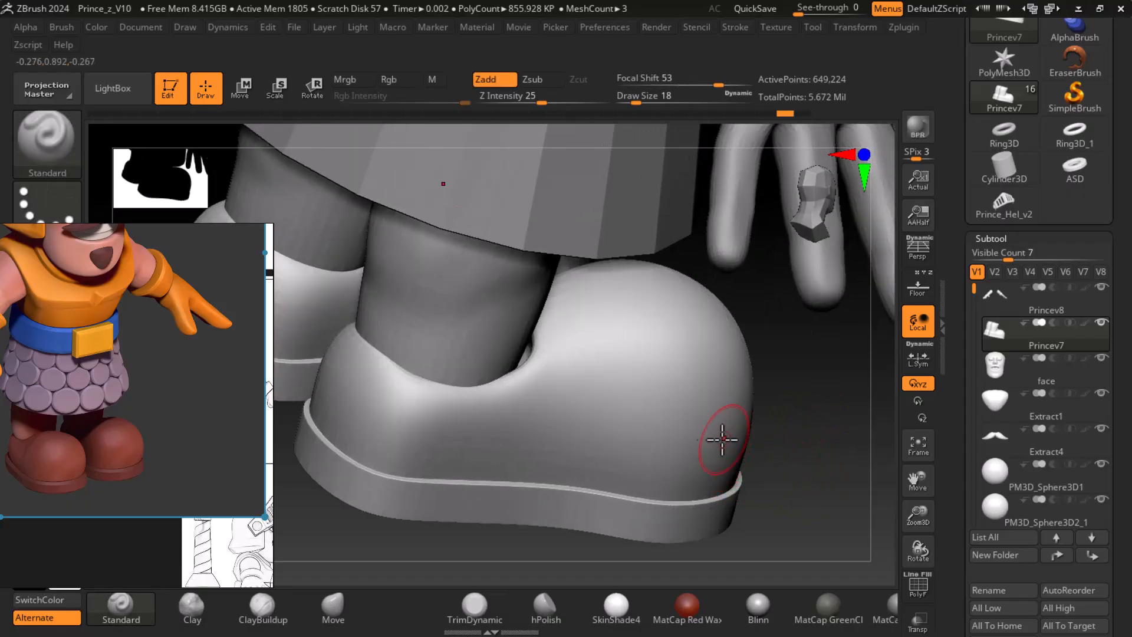
left_click_drag(795, 439, 599, 412)
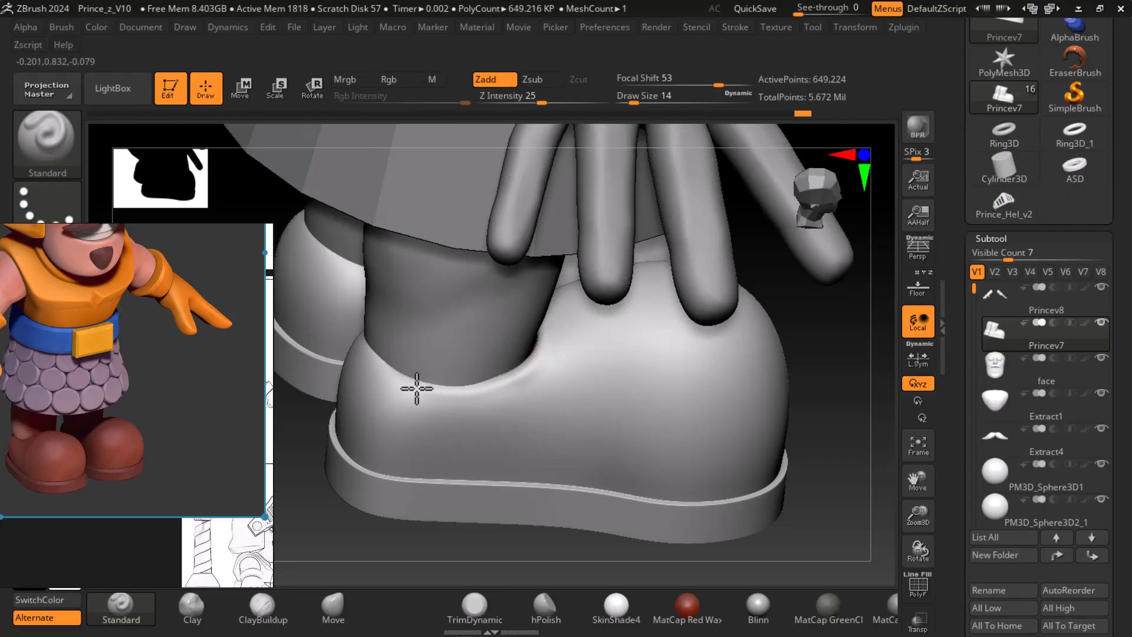
left_click_drag(820, 462, 793, 502)
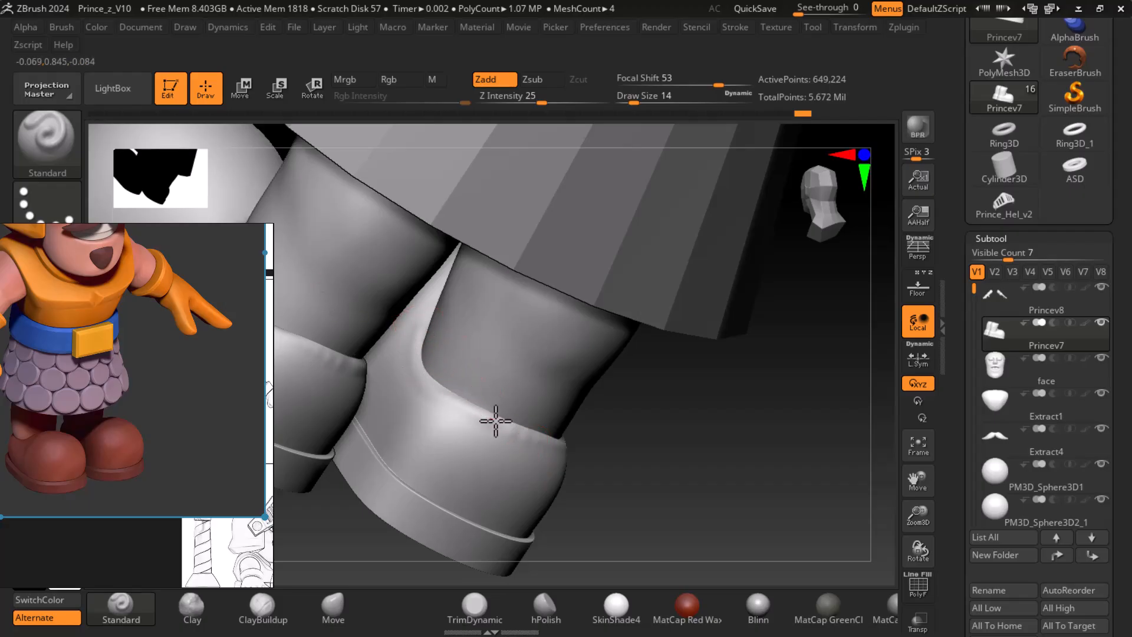
left_click_drag(660, 455, 603, 425)
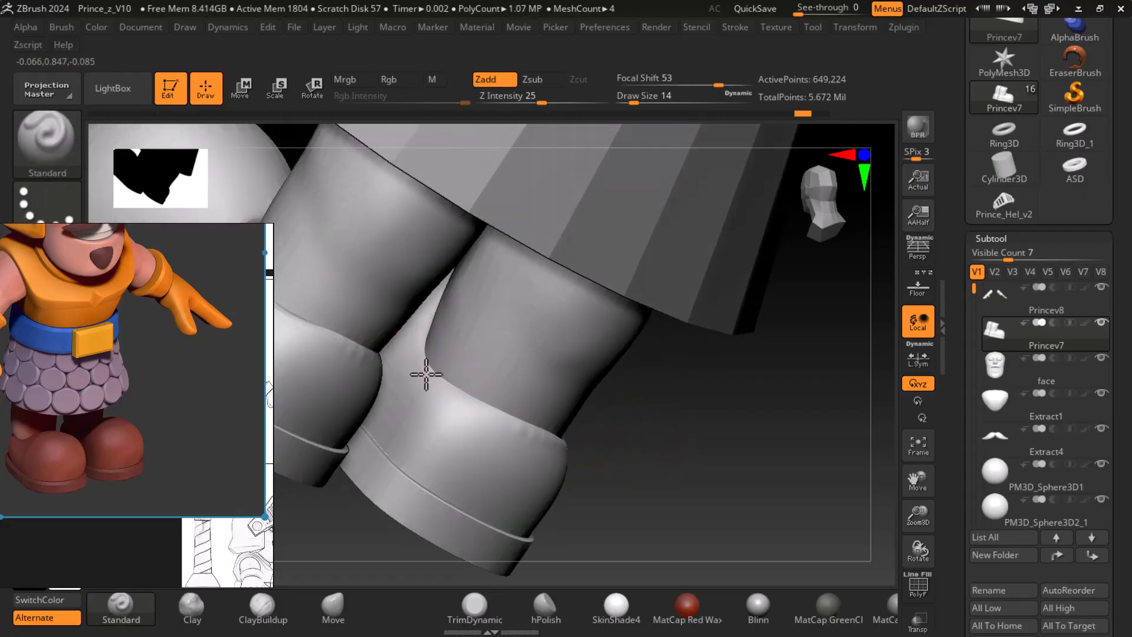
- Try to smooth the rim at the back of the boots' ankle openings
key("shift")
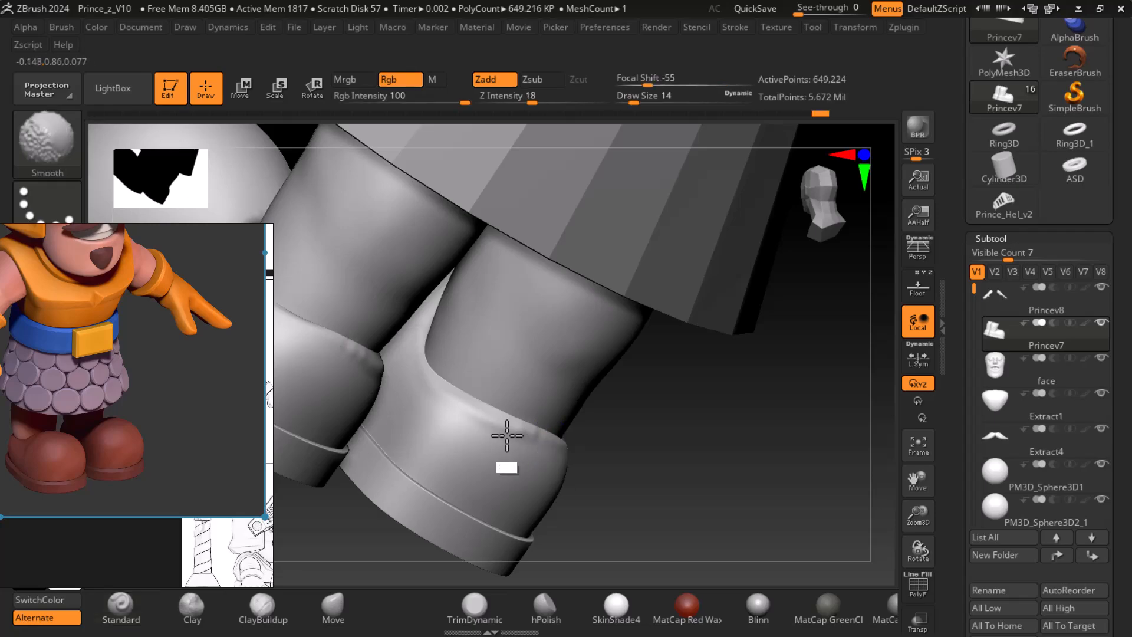
left_click_drag(528, 431, 490, 425, "shift")
left_click_drag(614, 437, 680, 453)
key("ctrl")
mouse_move(751, 494)
left_mouse_down()
mouse_move(766, 494)
mouse_move(750, 480)
left_mouse_up()
key("ctrl+z")
key("ctrl+z")
- Turn on the polyframe display and assign separate polygroups to the legs and boots with Auto Groups
key("shift")
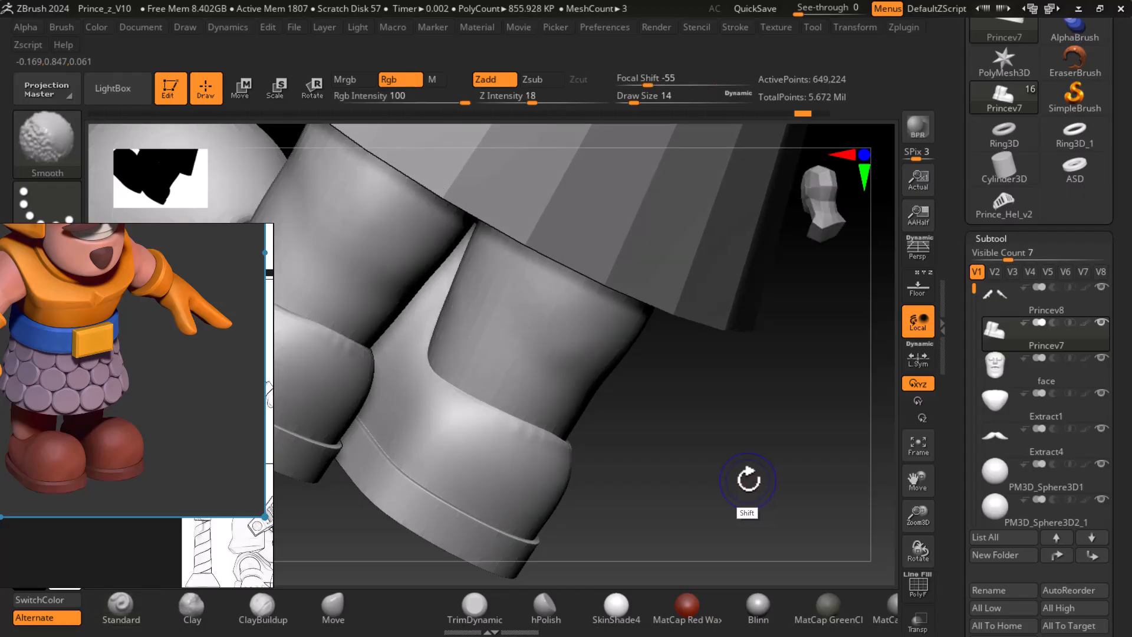
key("shift+f")
left_click_drag(949, 467, 949, 320)
scroll(958, 536, "down", 5)
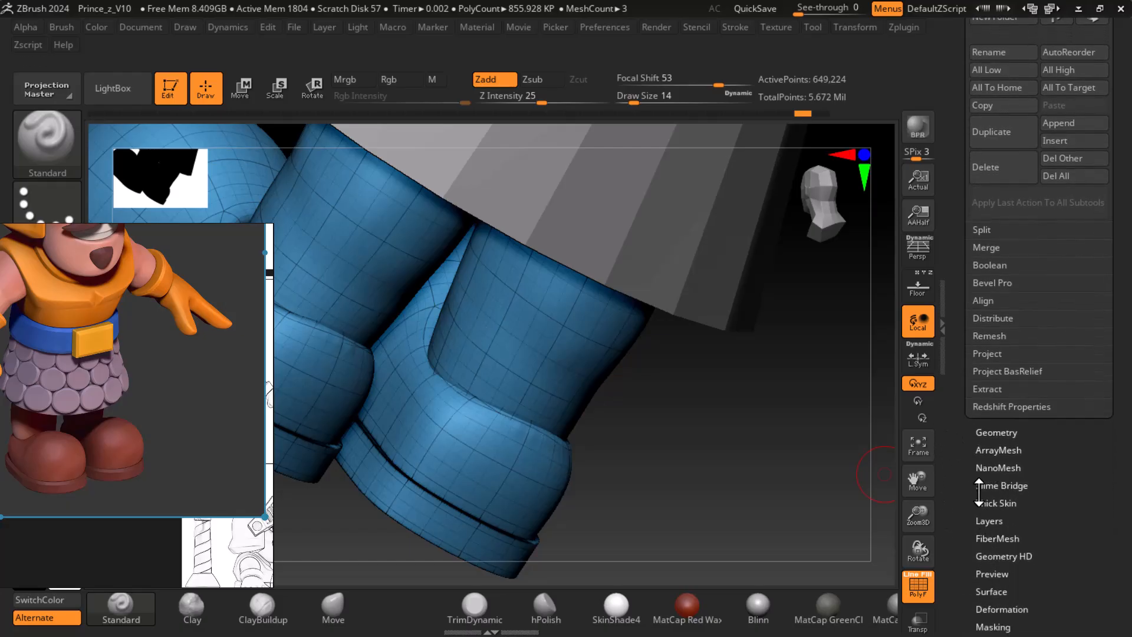
left_click_drag(965, 548, 960, 433)
left_click(986, 406)
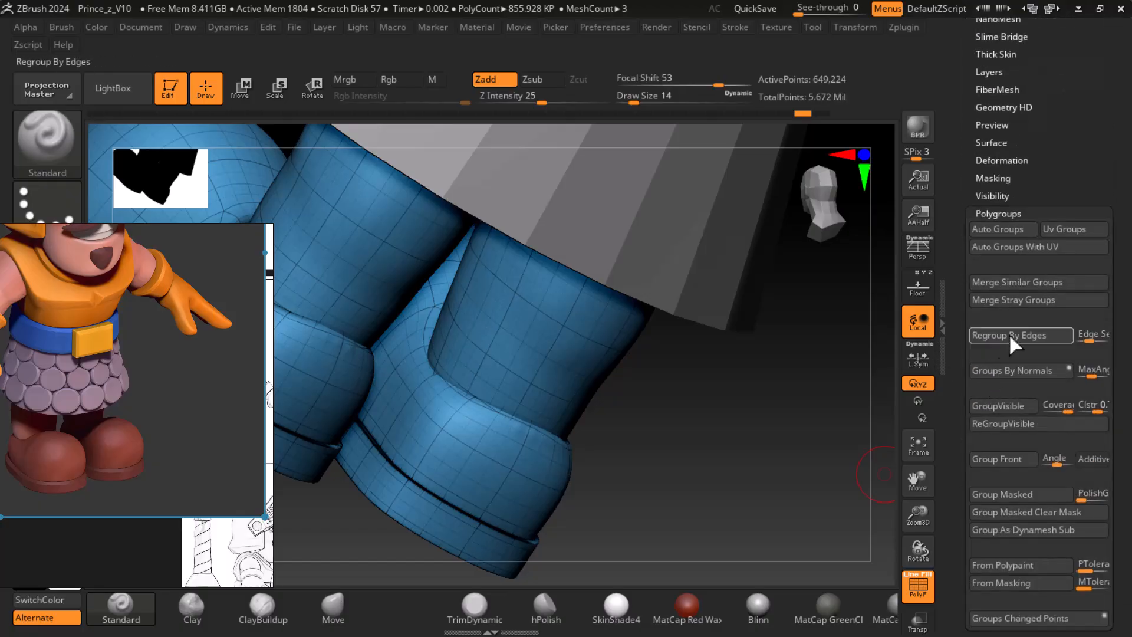
left_click(1006, 247)
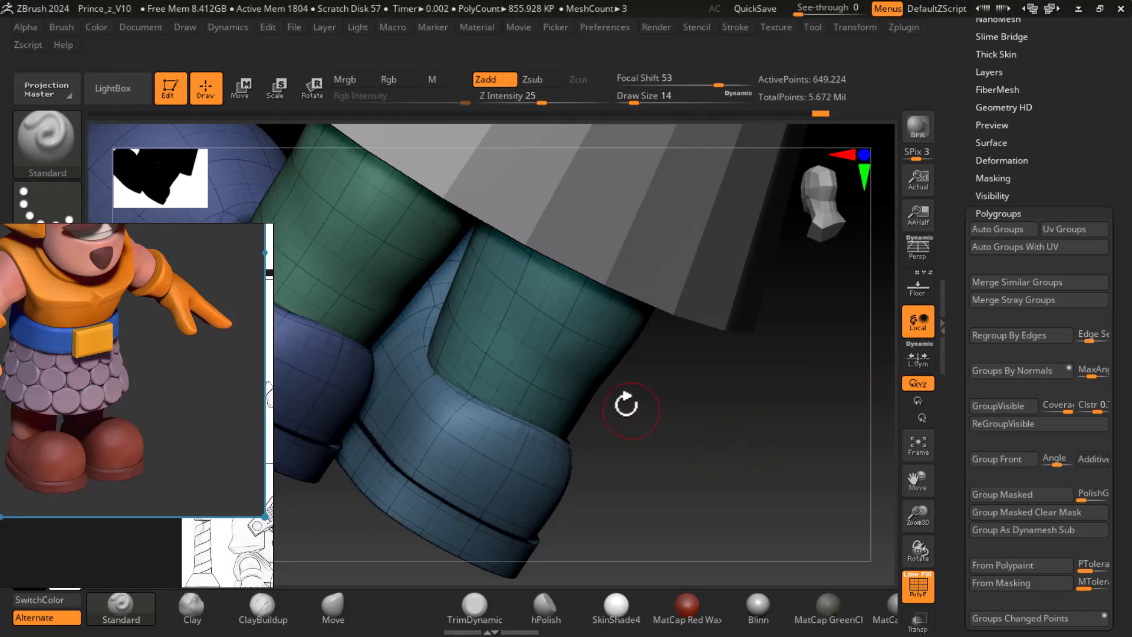
- Hide one leg's polygroup to inspect the boot opening without the polyframe, and show the whole mesh again
left_click(566, 328, "ctrl+shift")
left_click(576, 347, "ctrl+shift")
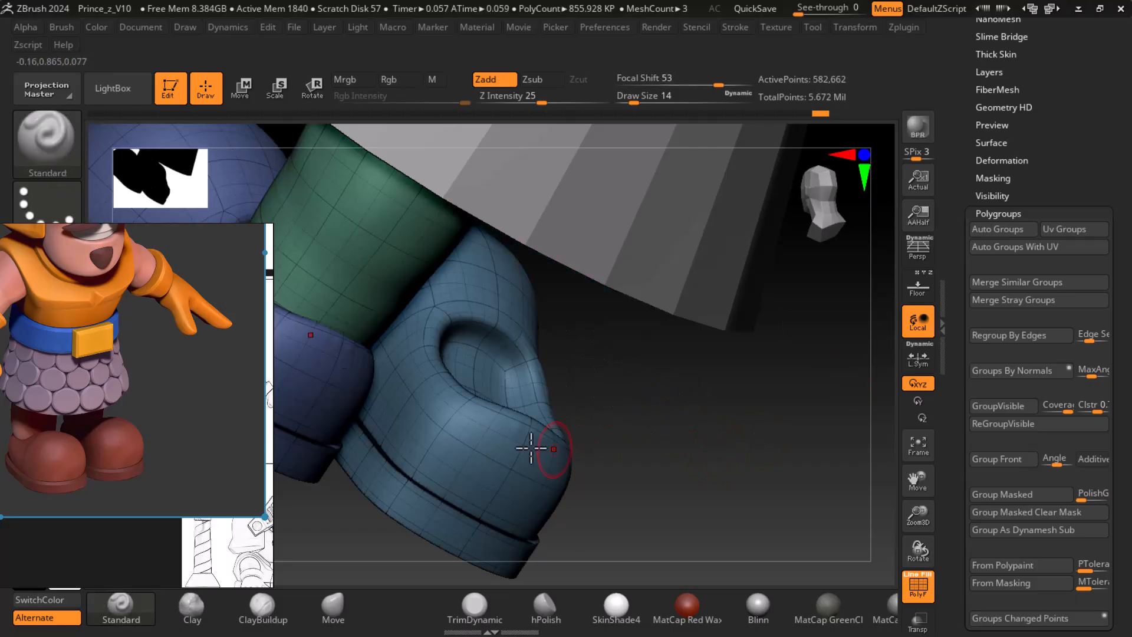
key("shift+f")
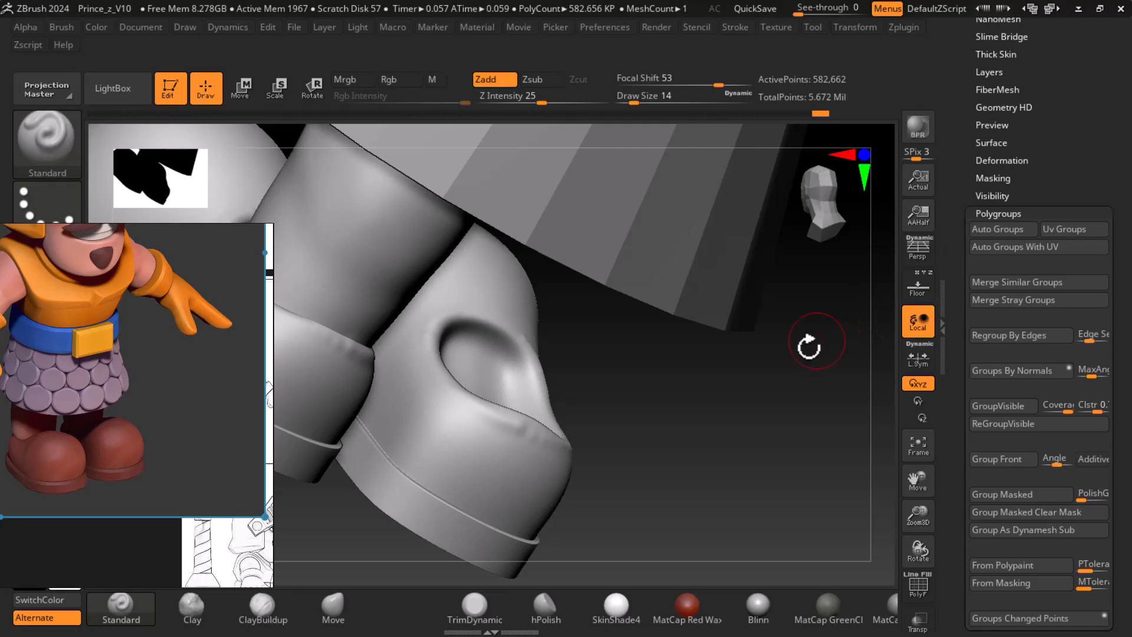
left_click(758, 409, "ctrl+shift")
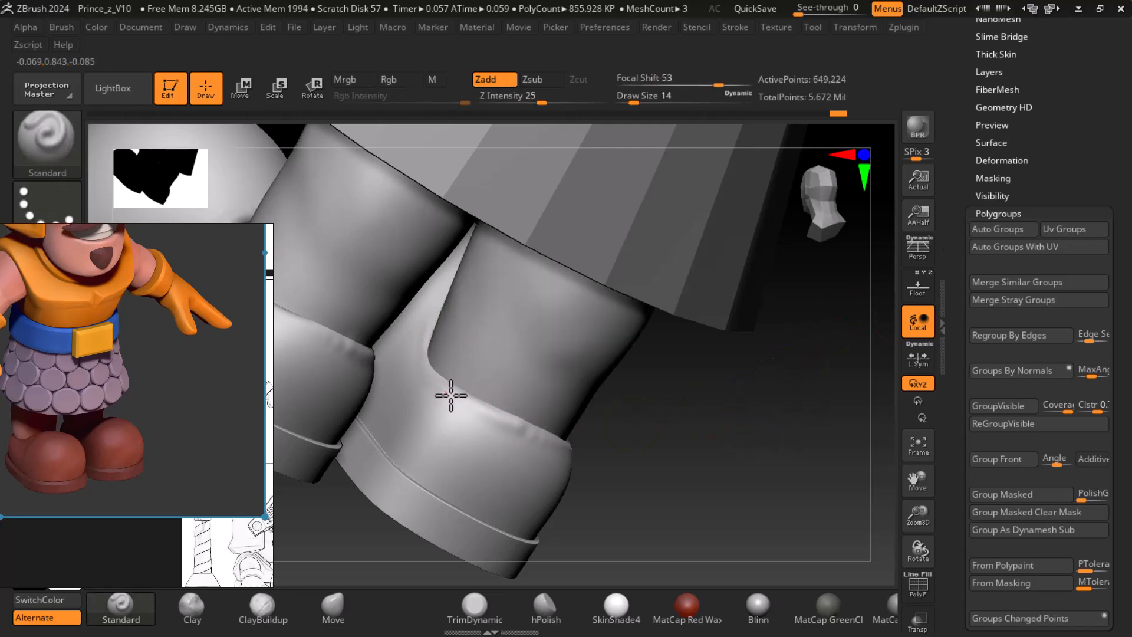
- Smooth the boot rims around the heels and beside the ankles
left_click_drag(472, 405, 539, 434, "shift")
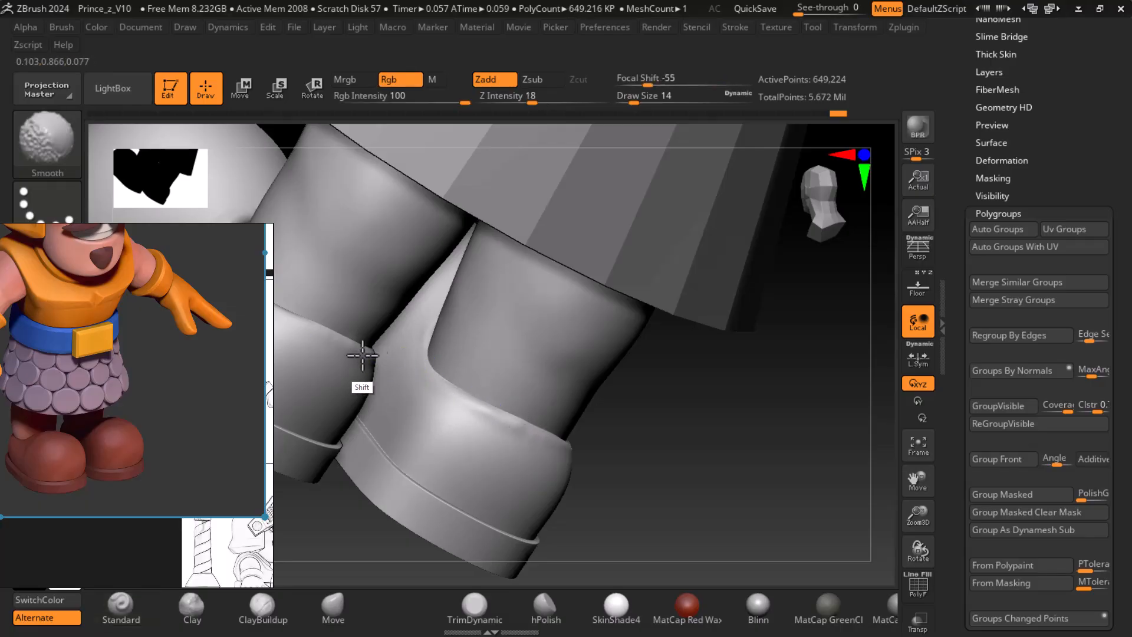
left_click_drag(667, 430, 607, 445)
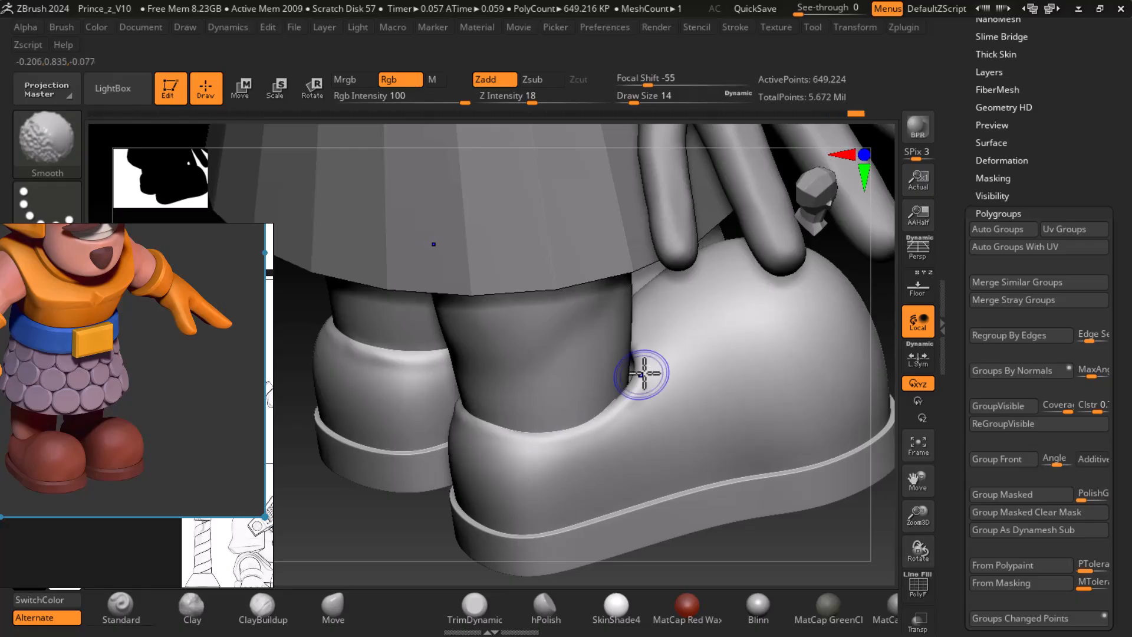
left_click_drag(626, 384, 629, 397, "shift")
mouse_move(774, 556)
left_mouse_down()
mouse_move(809, 525)
mouse_move(796, 450)
left_mouse_up()
left_click_drag(804, 538, 791, 558)
- Try to pull the front of the boot opening closer to the ankle with the Move brush at draw size 34
left_click(364, 615)
key("]")
key("]")
left_click_drag(661, 384, 644, 383)
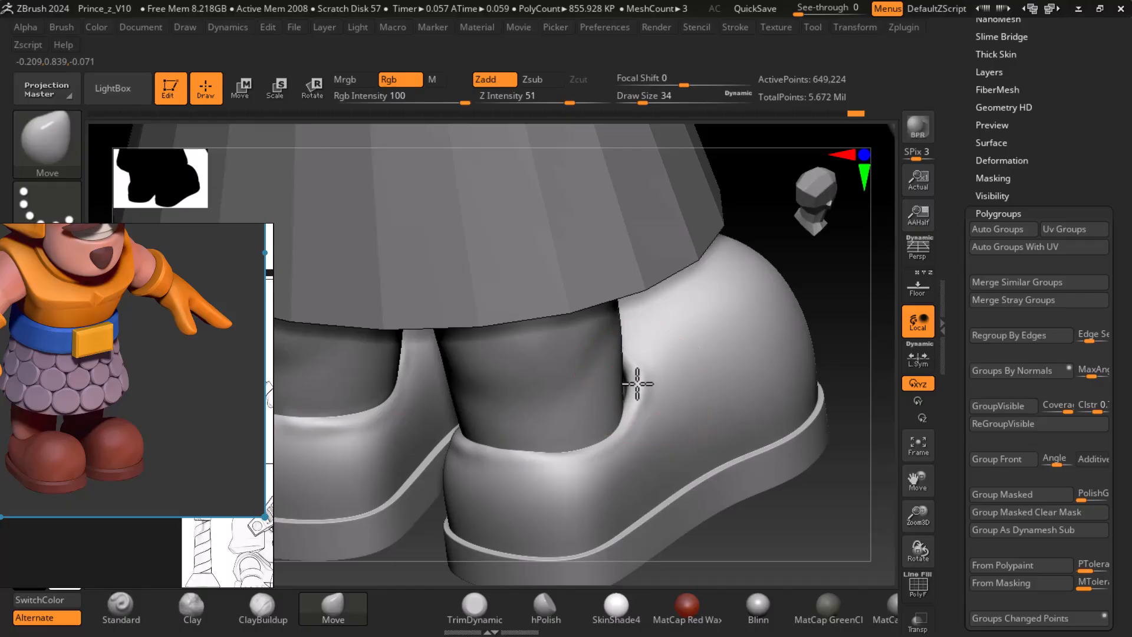
key("ctrl+z")
left_click_drag(796, 515, 799, 328)
left_click(565, 328, "ctrl+shift")
left_click(755, 450, "ctrl+shift")
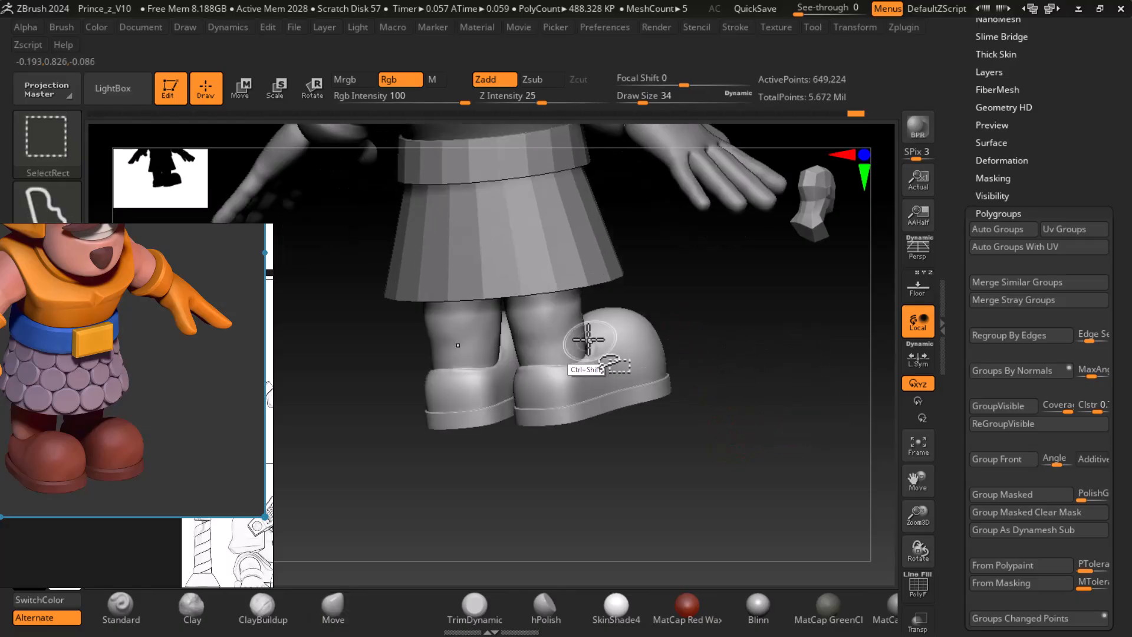
left_click(600, 375, "ctrl+shift")
left_click_drag(714, 326, 723, 328, "ctrl+shift")
left_click(715, 333, "ctrl+shift")
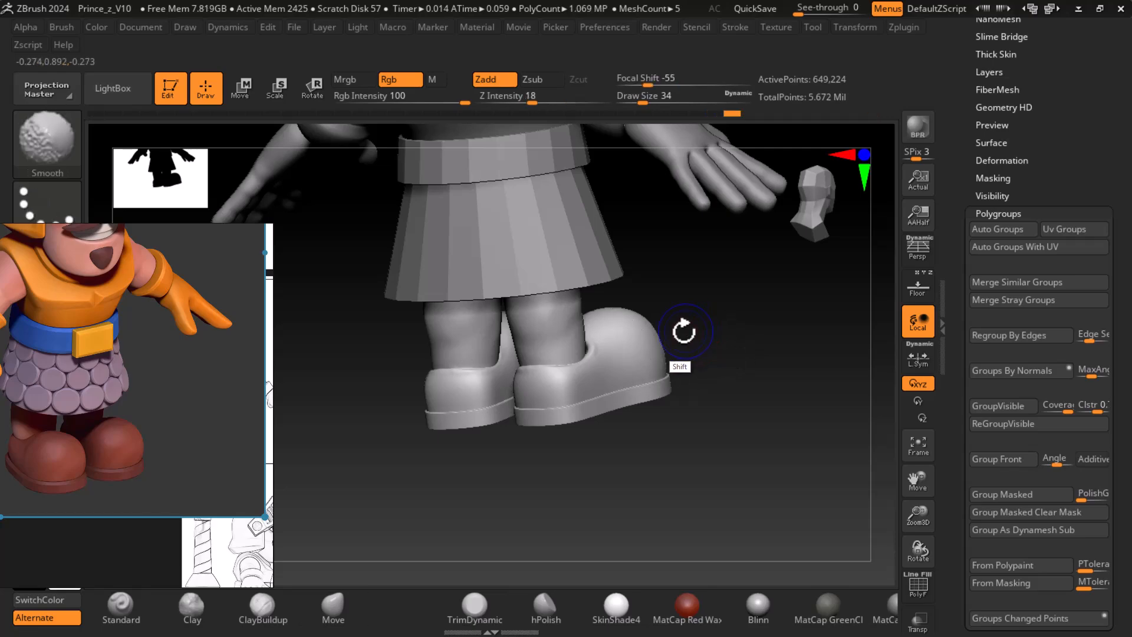
- Turn on the polyframe display and hide both boots' polygroups to isolate the lower legs
key("shift+f")
left_click(632, 368, "ctrl+shift")
left_click(638, 362, "ctrl+shift")
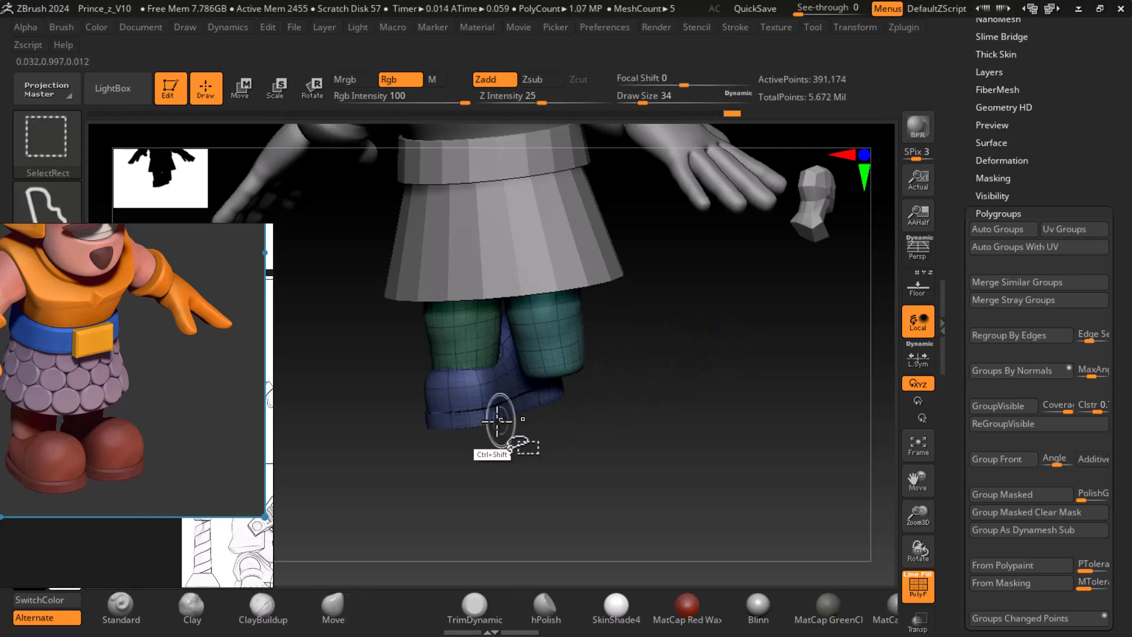
left_click(492, 389, "ctrl+shift")
left_click(493, 387, "ctrl+shift")
left_click(492, 388, "ctrl+shift")
left_click(492, 390, "ctrl+shift")
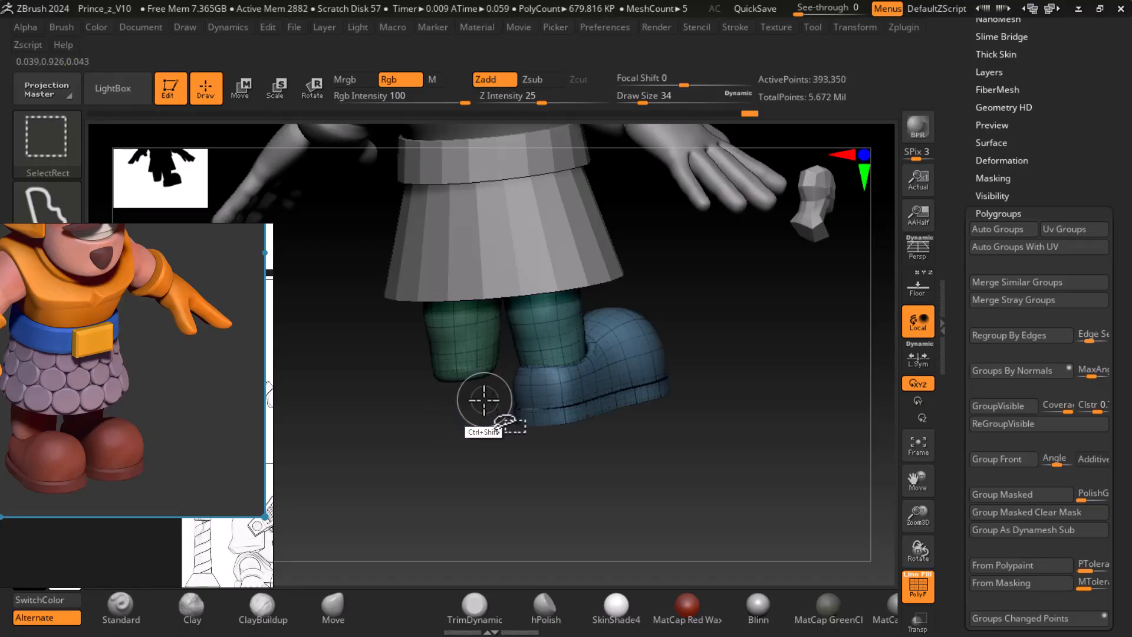
left_click(560, 392, "ctrl+shift")
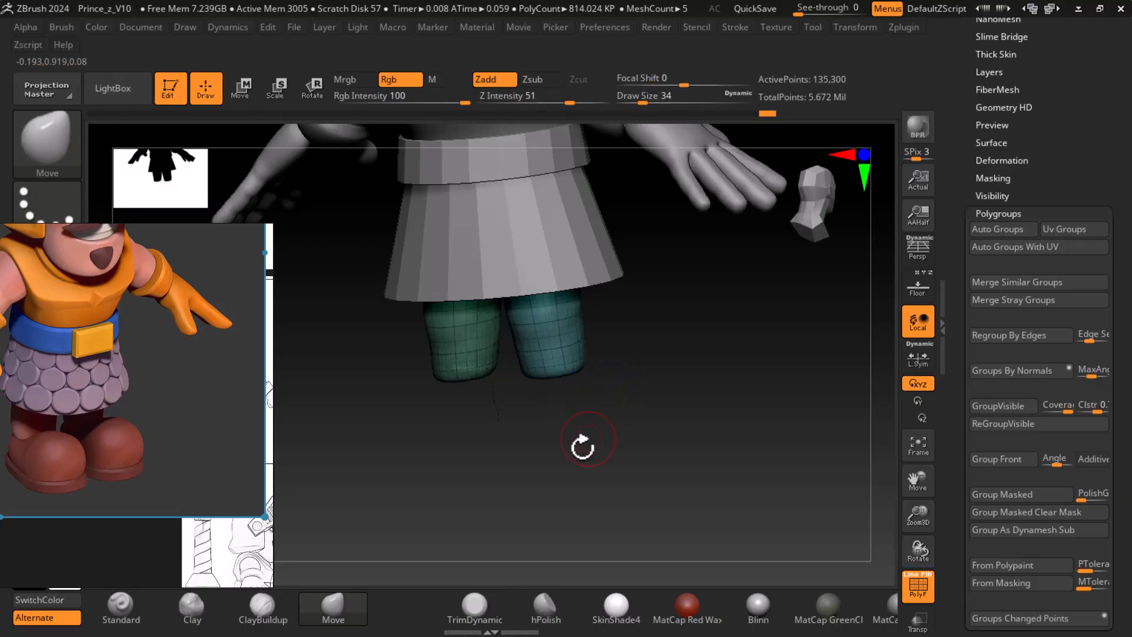
- Show the whole mesh again, examine where the legs enter the boots, and turn off the polyframe display
mouse_move(676, 435)
left_mouse_down()
mouse_move(660, 394)
mouse_move(700, 370)
left_mouse_up()
left_click_drag(654, 199, 343, 471, "ctrl")
left_click(780, 390, "ctrl+shift")
left_click_drag(797, 392, 550, 576)
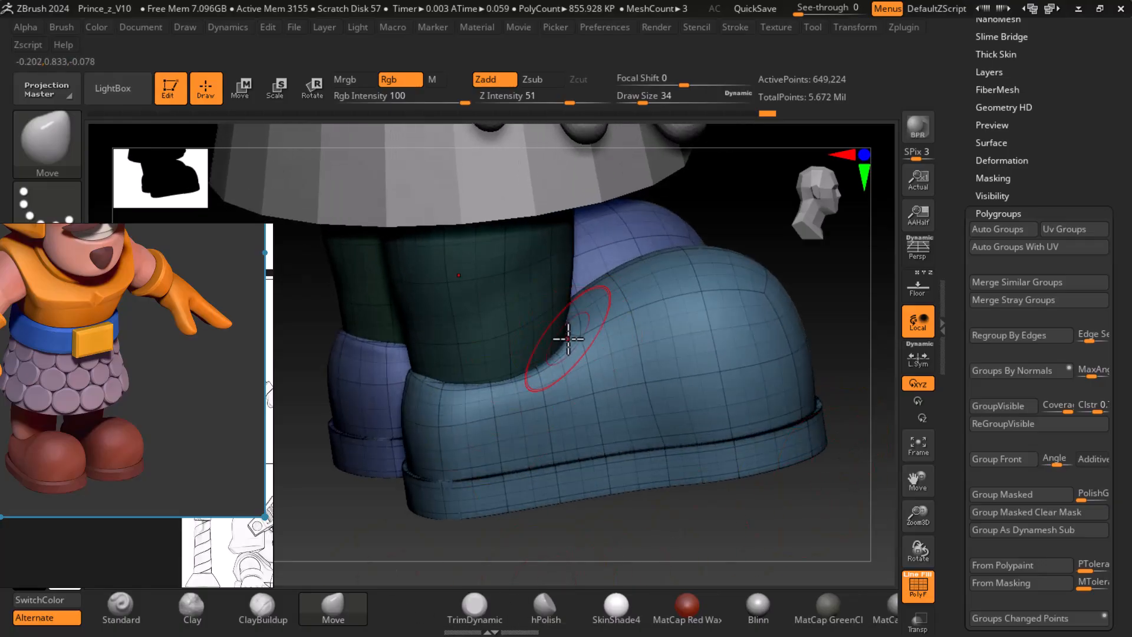
mouse_move(837, 348)
left_mouse_down()
mouse_move(842, 336)
mouse_move(814, 407)
mouse_move(758, 422)
mouse_move(733, 458)
mouse_move(854, 448)
mouse_move(812, 470)
mouse_move(782, 424)
mouse_move(850, 453)
left_mouse_up()
key("shift+f")
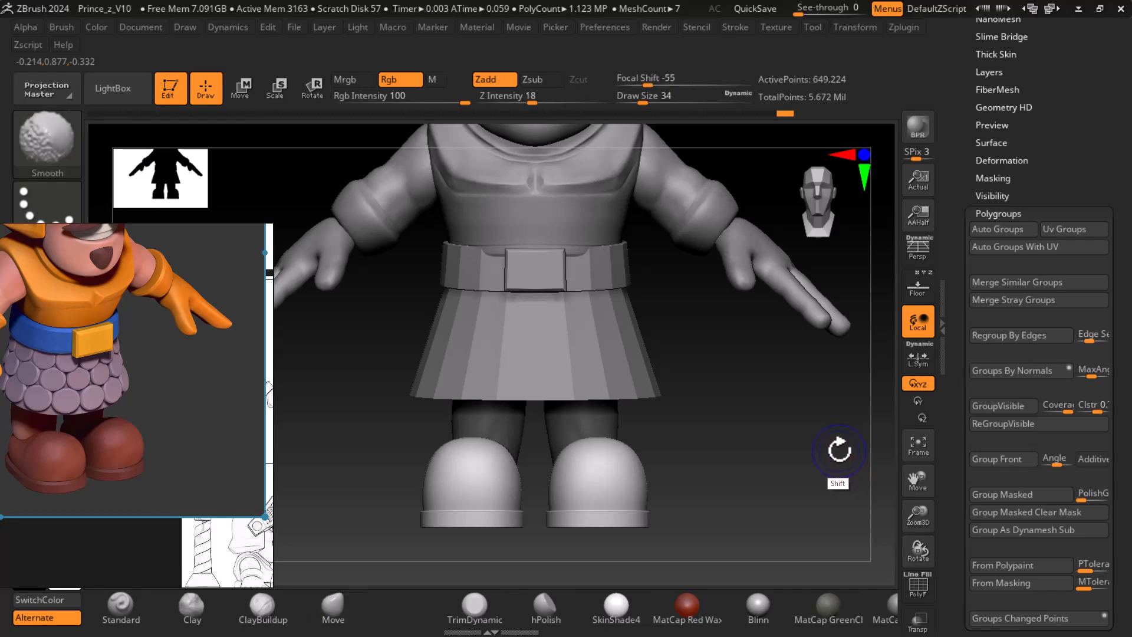
- Select the skirt subtool and turn on its polyframe display to check the topology
left_click(610, 368, "alt")
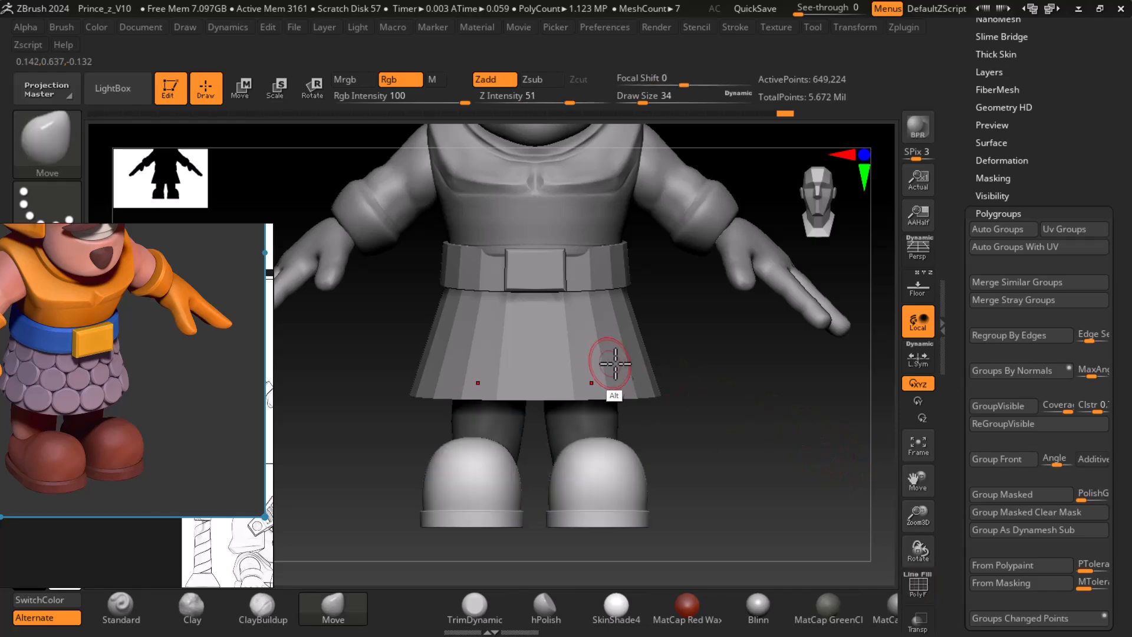
left_click_drag(790, 416, 829, 475, "alt")
key("shift+f")
key("shift+f")
key("shift+f")
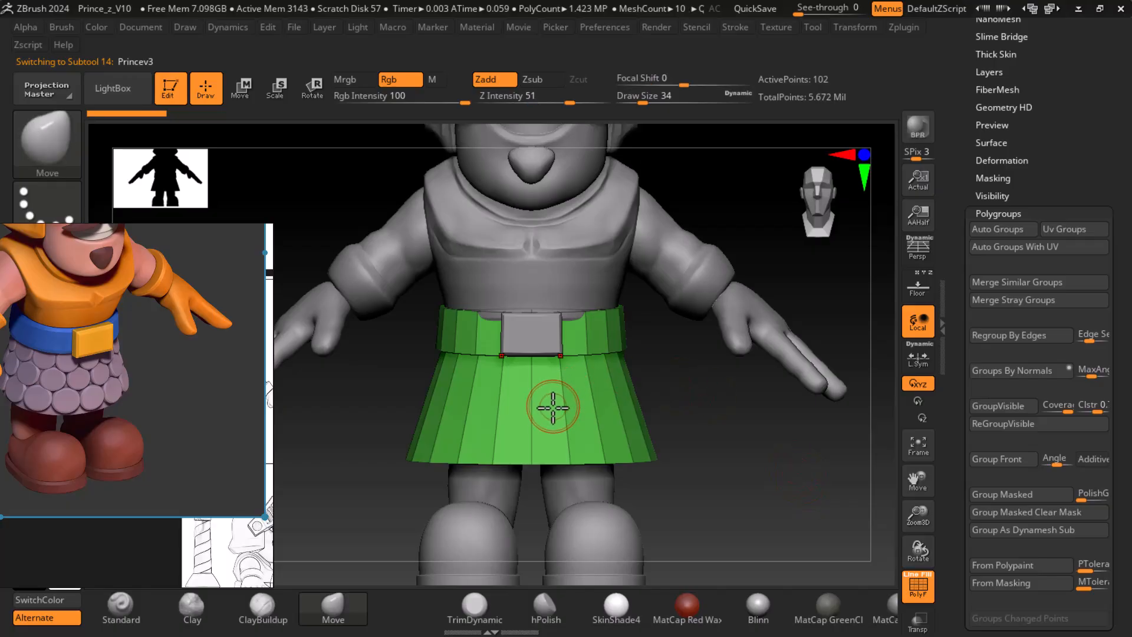
mouse_move(761, 466)
left_mouse_down()
mouse_move(779, 533)
mouse_move(765, 475)
left_mouse_up()
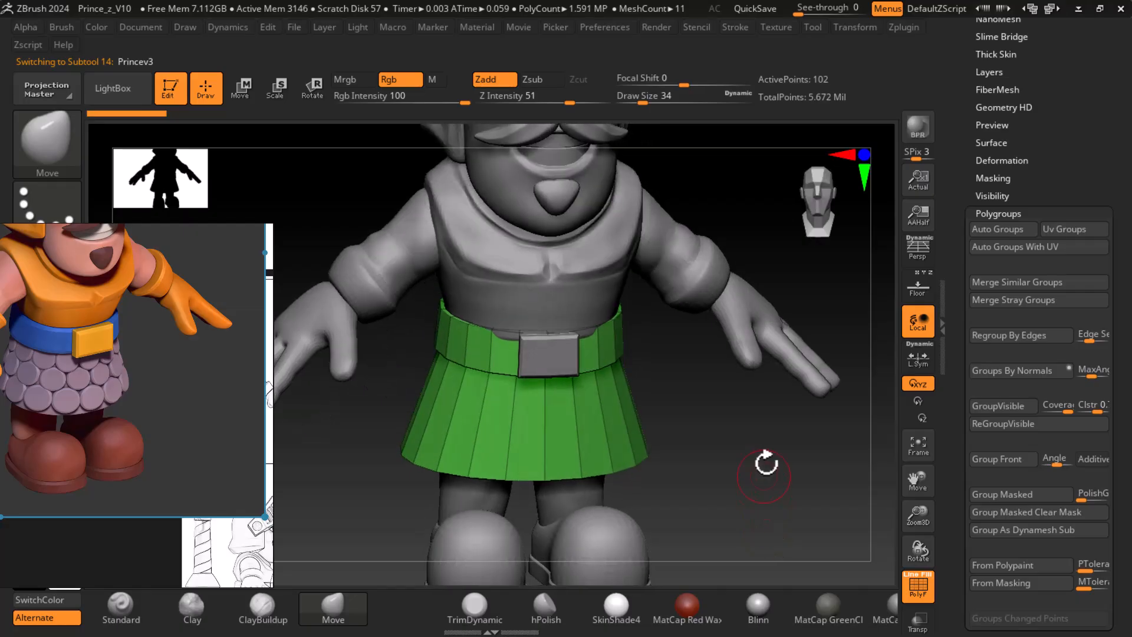
left_click_drag(786, 420, 786, 475)
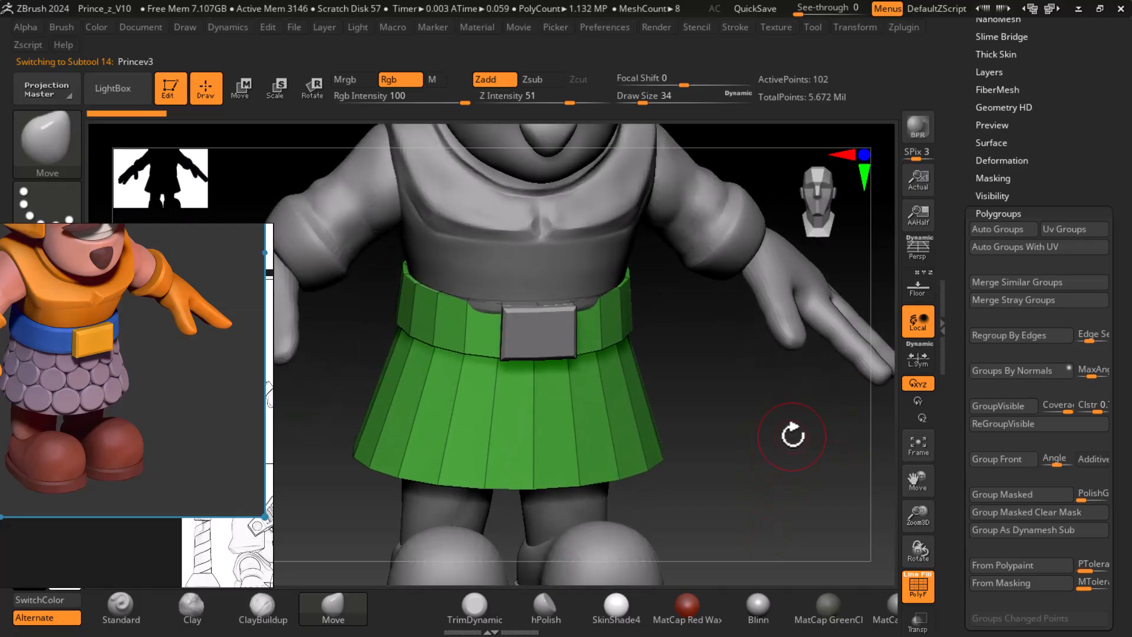
- Try to subdivide the skirt once with smoothing, then set it to subdivision level 1
key("ctrl+d")
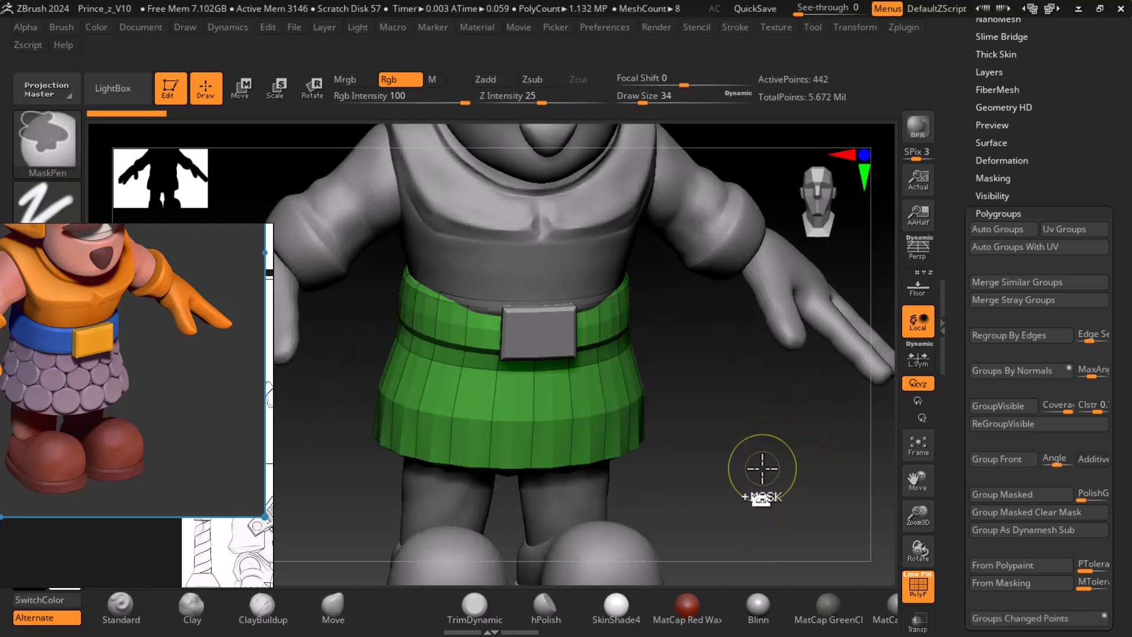
scroll(983, 301, "up", 5)
left_click(991, 261)
scroll(962, 319, "down", 10)
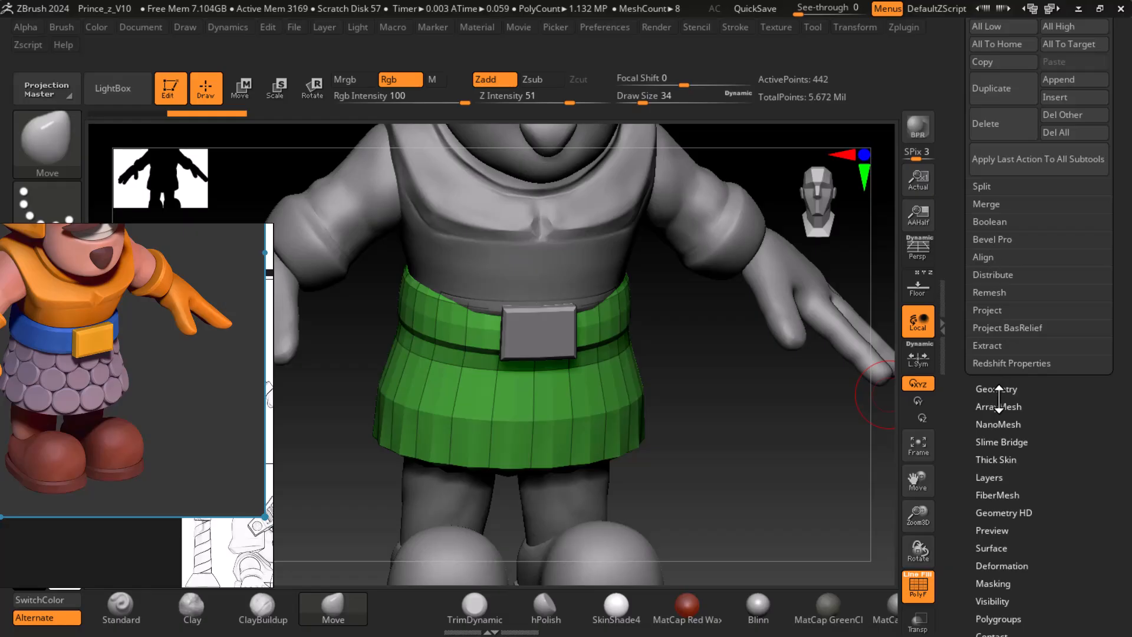
left_click(997, 389)
left_click(982, 76)
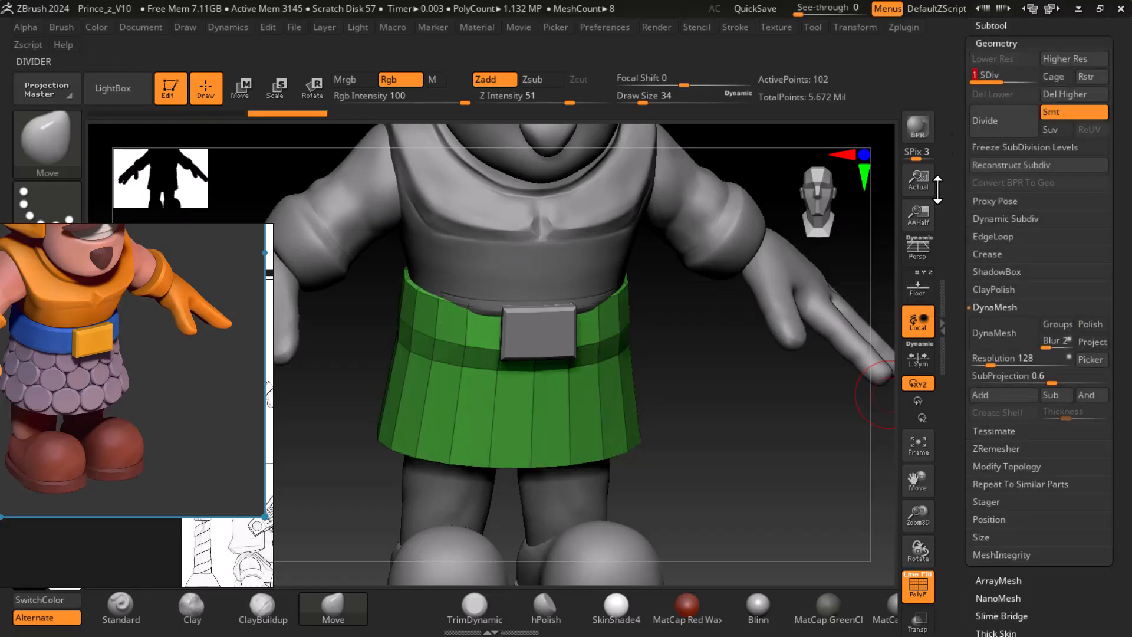
- Turn off Smt subdivision smoothing, test another division, and restore the skirt to its original undivided shape
left_click(1069, 111)
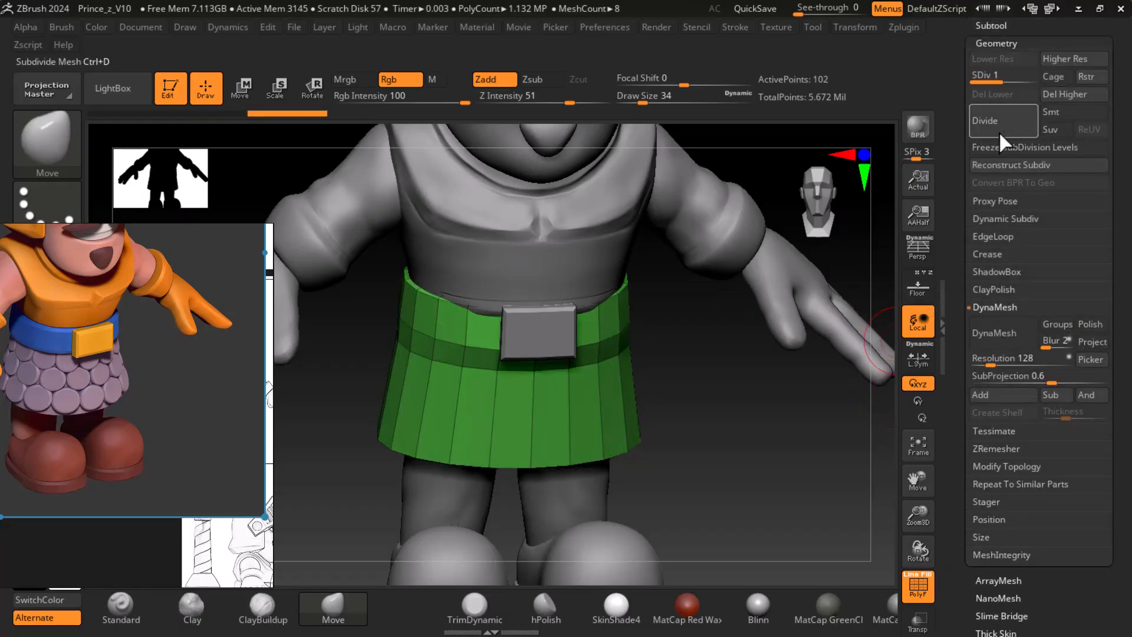
left_click(1064, 94)
left_click(998, 125)
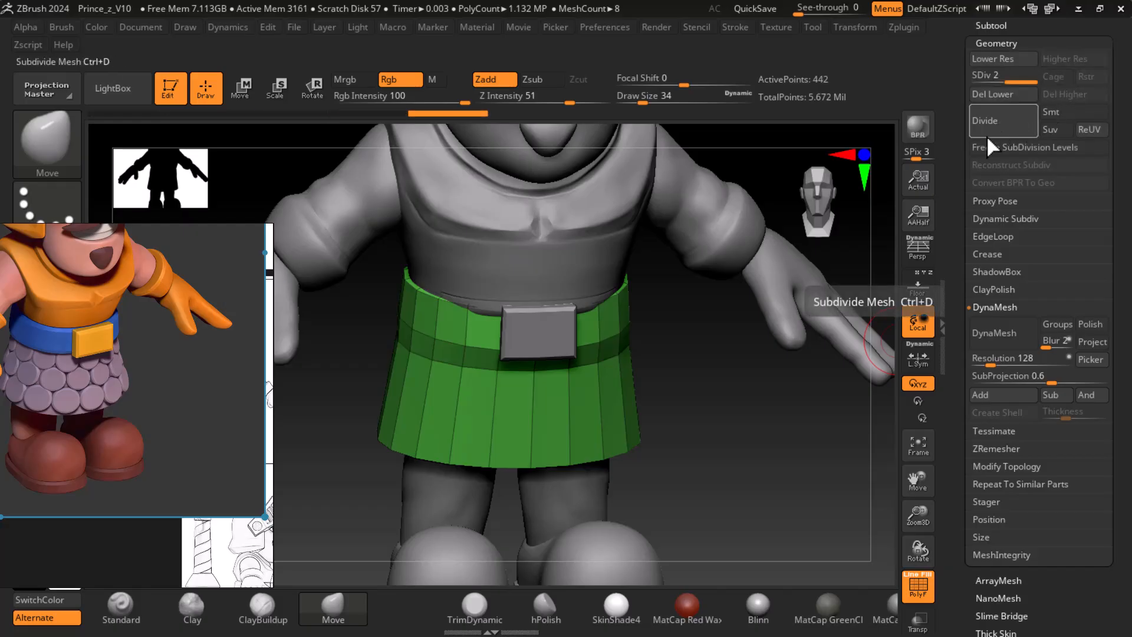
key("shift+d")
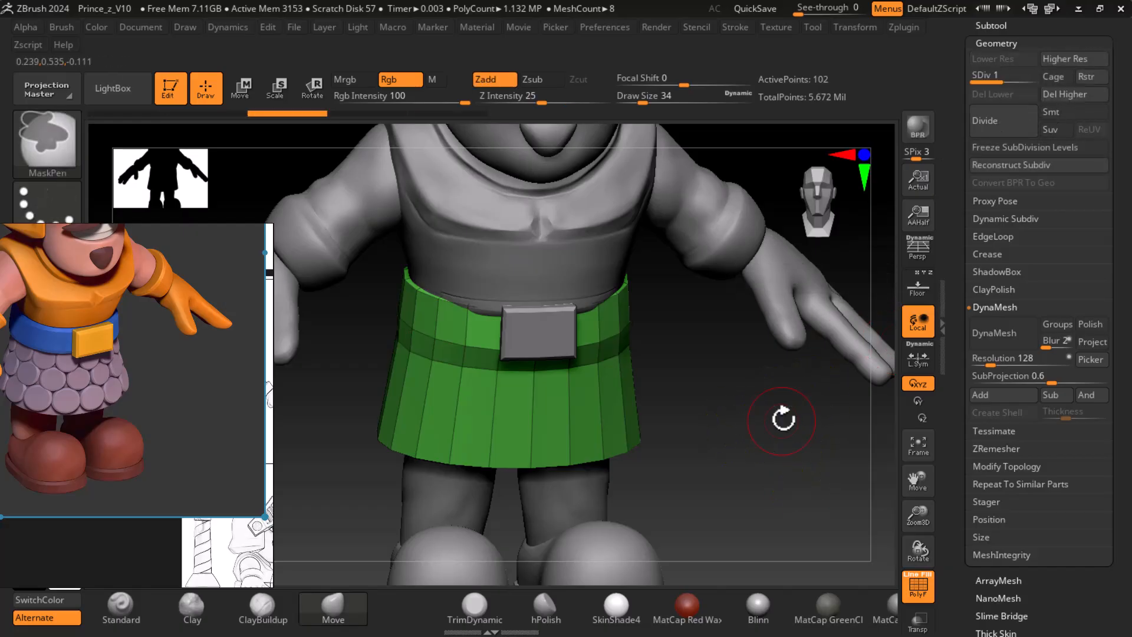
key("d")
key("shift+d")
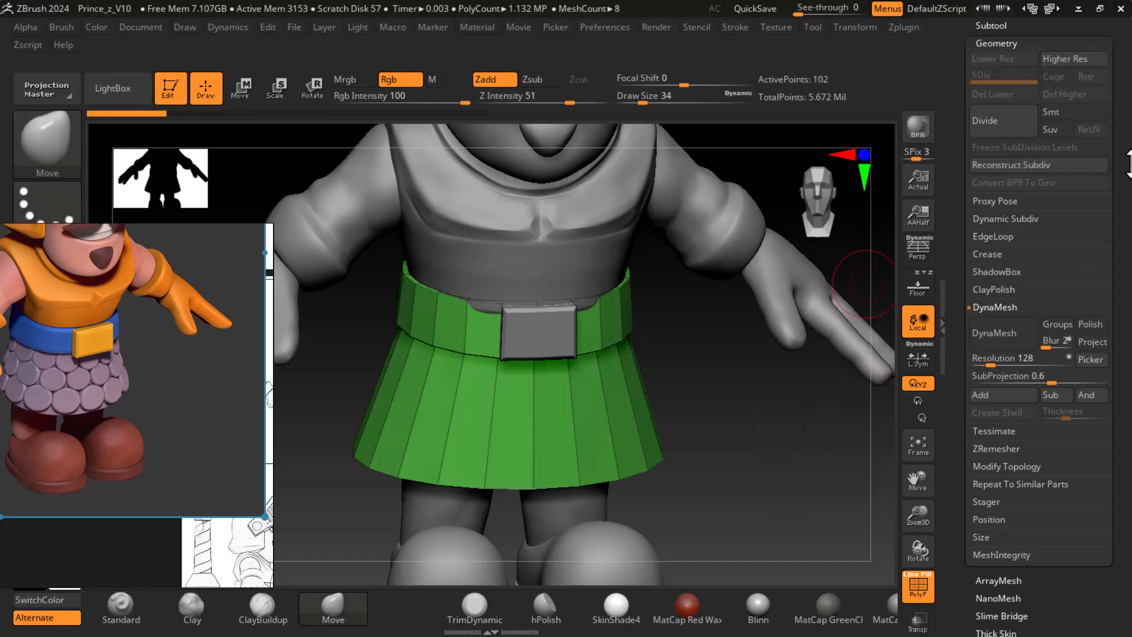
- Divide the skirt twice without smoothing, turn Smt back on, divide it twice more, and hide the polyframe
left_click(993, 122)
key("shift+f")
key("shift+f")
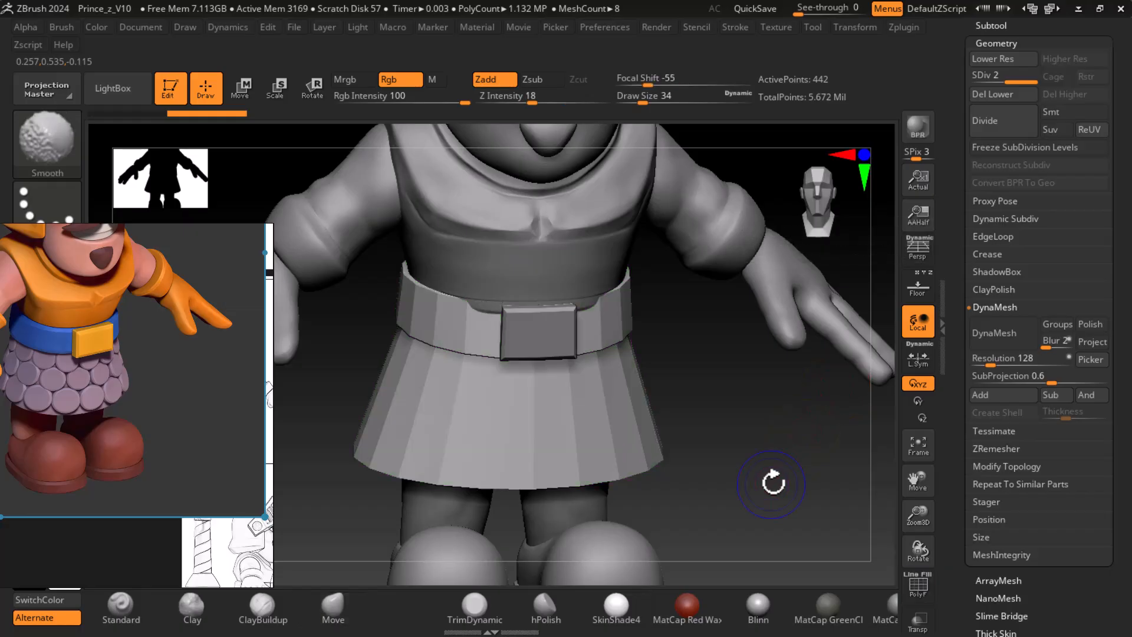
key("shift+f")
left_click(1013, 118)
left_click(1062, 114)
left_click(994, 125)
left_click(995, 125)
- Select the torso subtool Princev4 and hide all other subtools to expose its lower edge
mouse_move(766, 439)
left_mouse_down()
mouse_move(763, 450)
mouse_move(808, 442)
mouse_move(785, 430)
mouse_move(813, 440)
mouse_move(851, 470)
mouse_move(814, 450)
mouse_move(799, 480)
mouse_move(766, 263)
left_mouse_up()
left_click(654, 306, "alt")
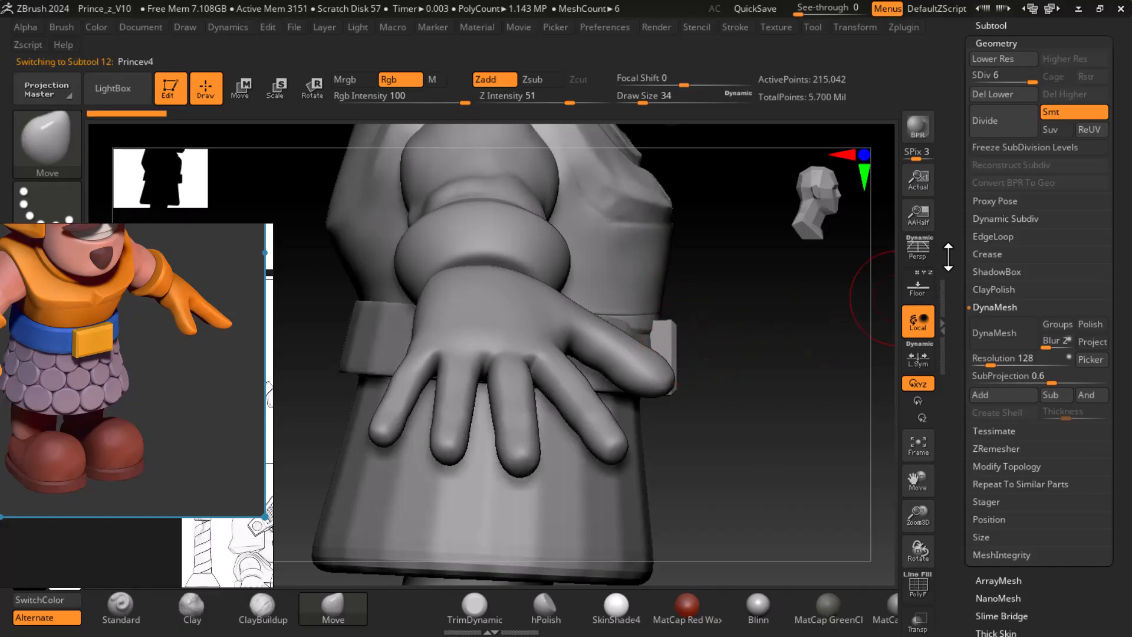
left_click_drag(950, 250, 980, 291)
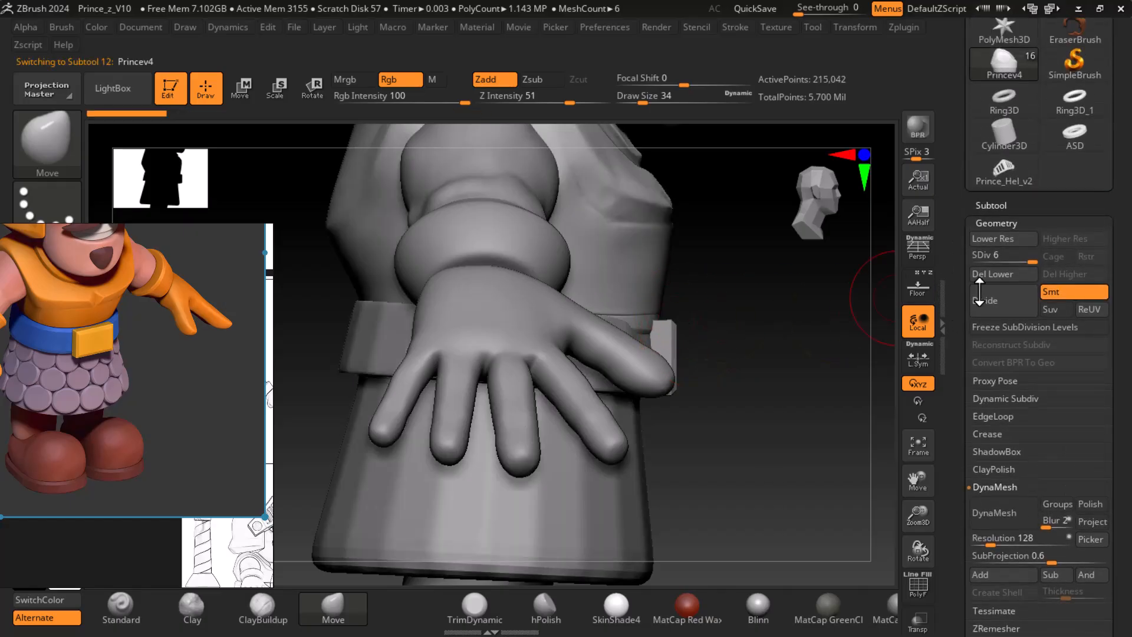
left_click(989, 205)
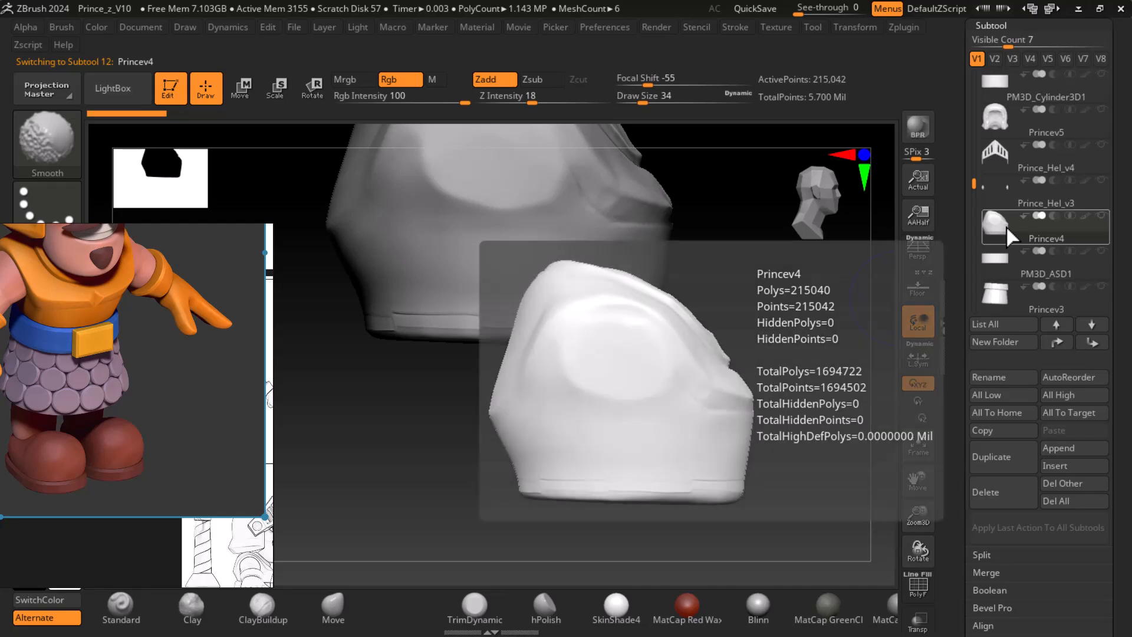
mouse_move(557, 463)
left_mouse_down()
mouse_move(724, 460)
mouse_move(726, 498)
mouse_move(784, 480)
mouse_move(769, 453)
mouse_move(784, 487)
left_mouse_up()
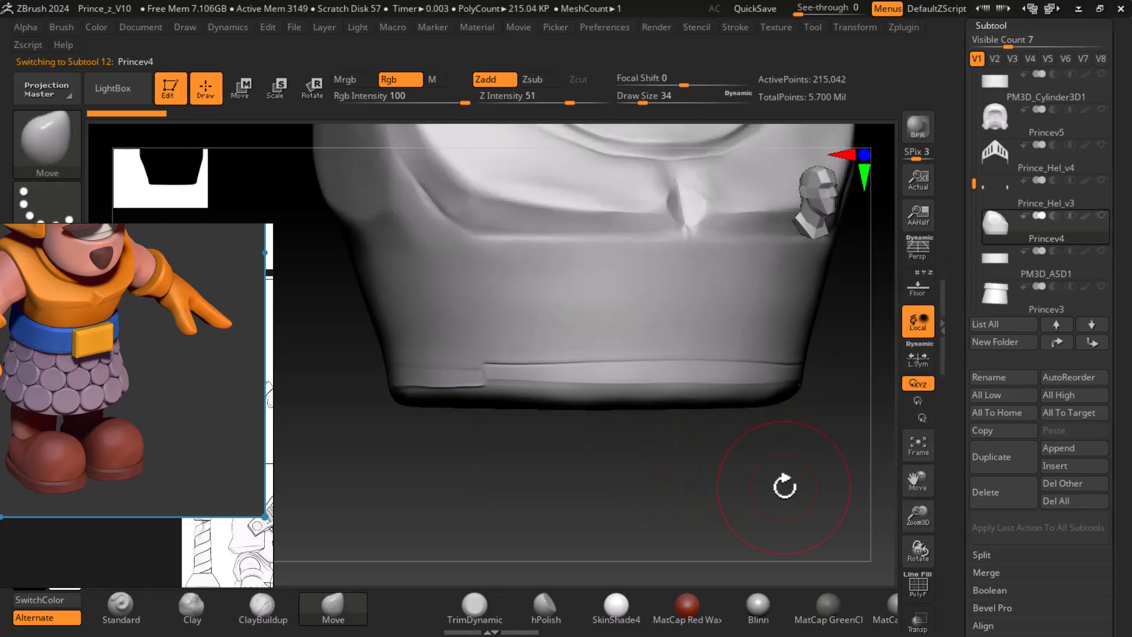
- Smooth away the stepped seam around the torso's lower edge with the Smooth brush, and show all subtools again
key("shift+f")
key("shift+f")
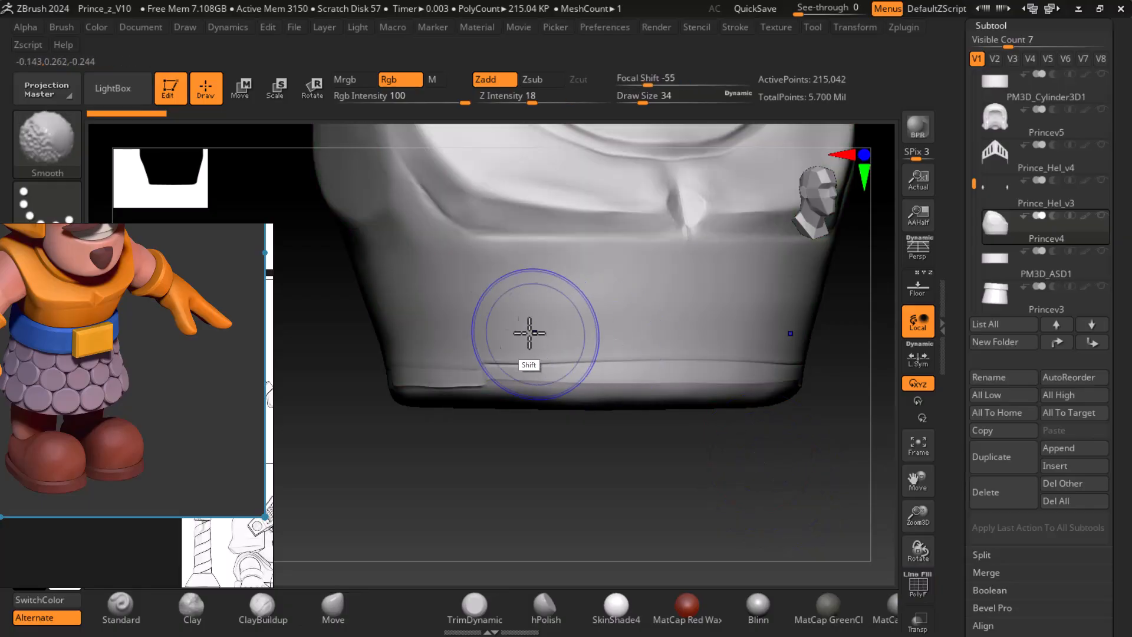
mouse_move(589, 367)
left_mouse_down("shift")
mouse_move(495, 372)
mouse_move(726, 356)
mouse_move(567, 384)
left_mouse_up("shift")
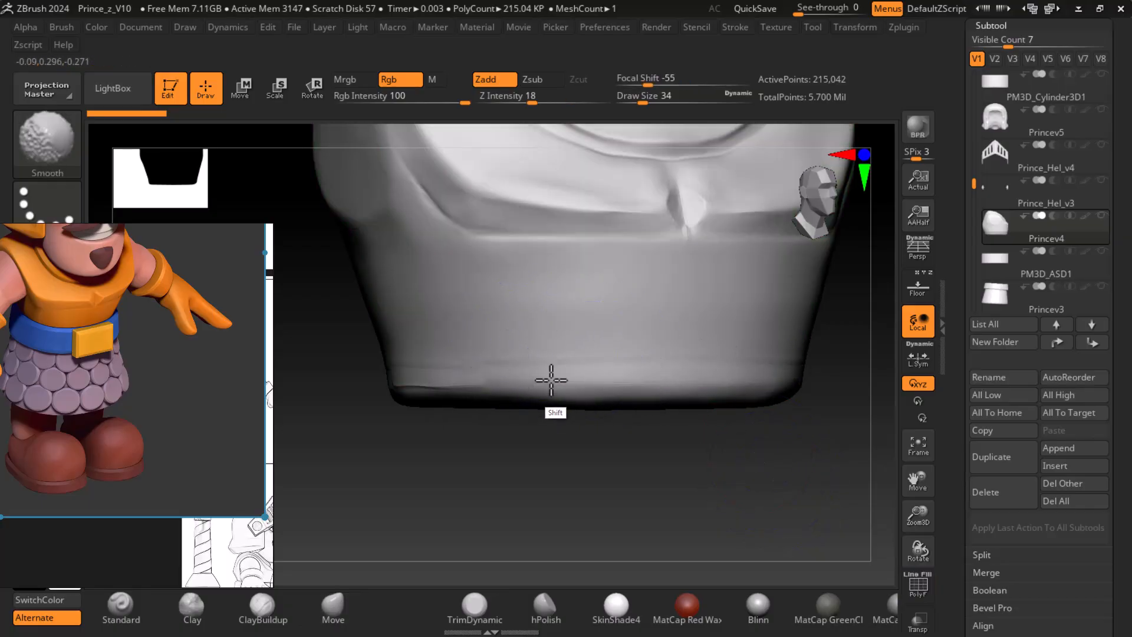
left_click_drag(472, 437, 678, 413)
left_click_drag(415, 391, 423, 384, "shift")
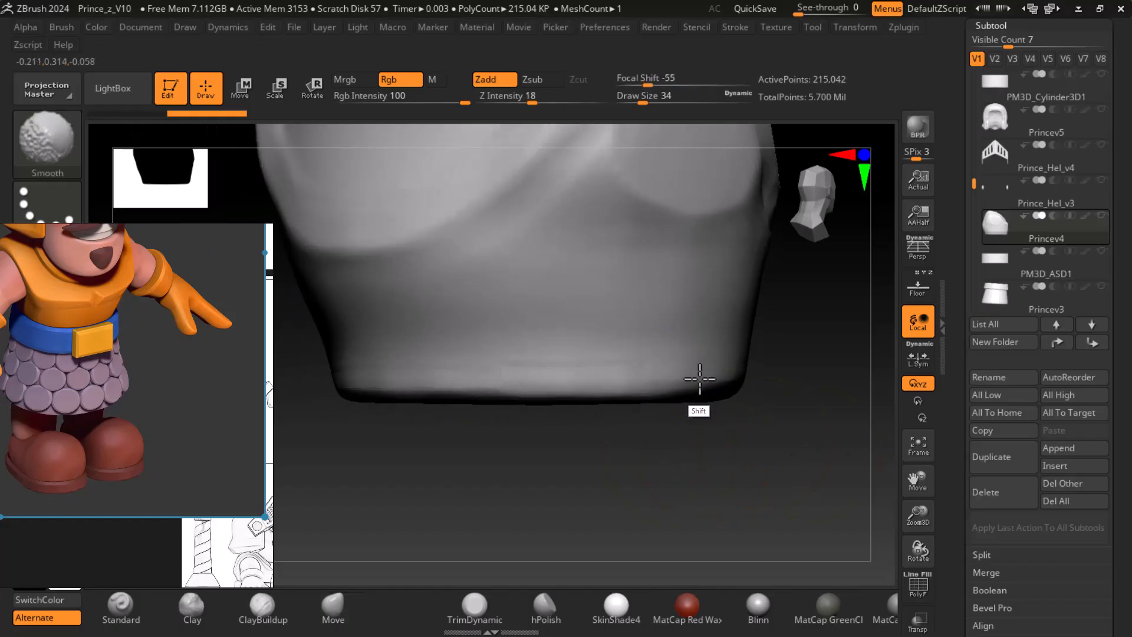
left_click_drag(723, 467, 600, 480)
left_click_drag(637, 379, 731, 462)
left_click_drag(731, 462, 778, 465, "alt")
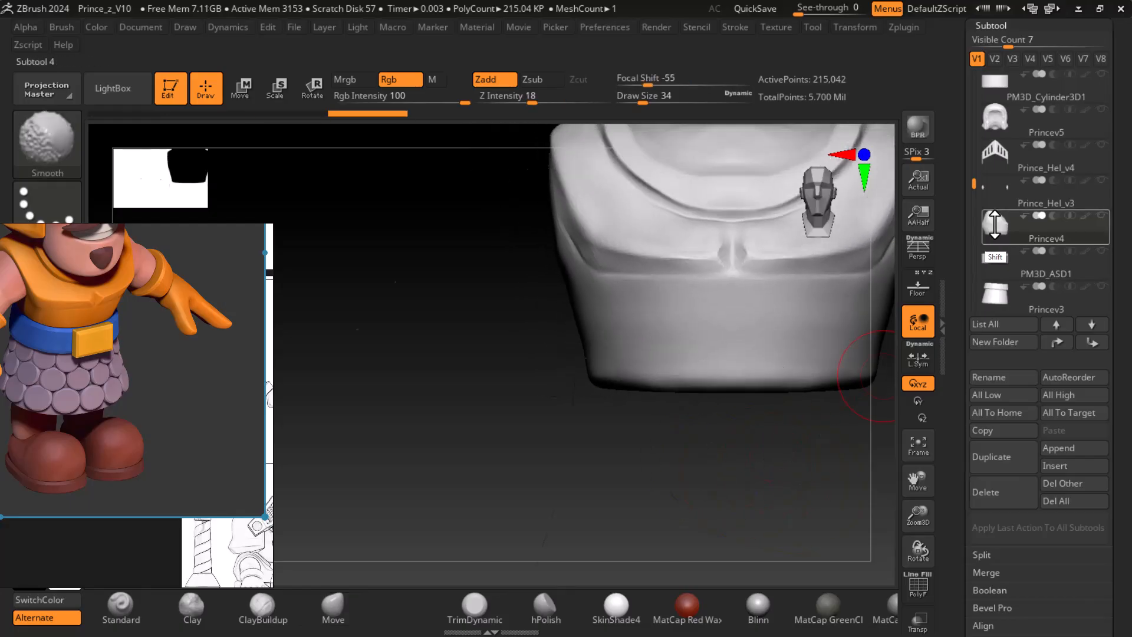
left_click(992, 229, "shift")
- Select the skirt subtool and move it forward along Z by about 0.009 with the transform gizmo
left_click_drag(508, 472, 593, 476)
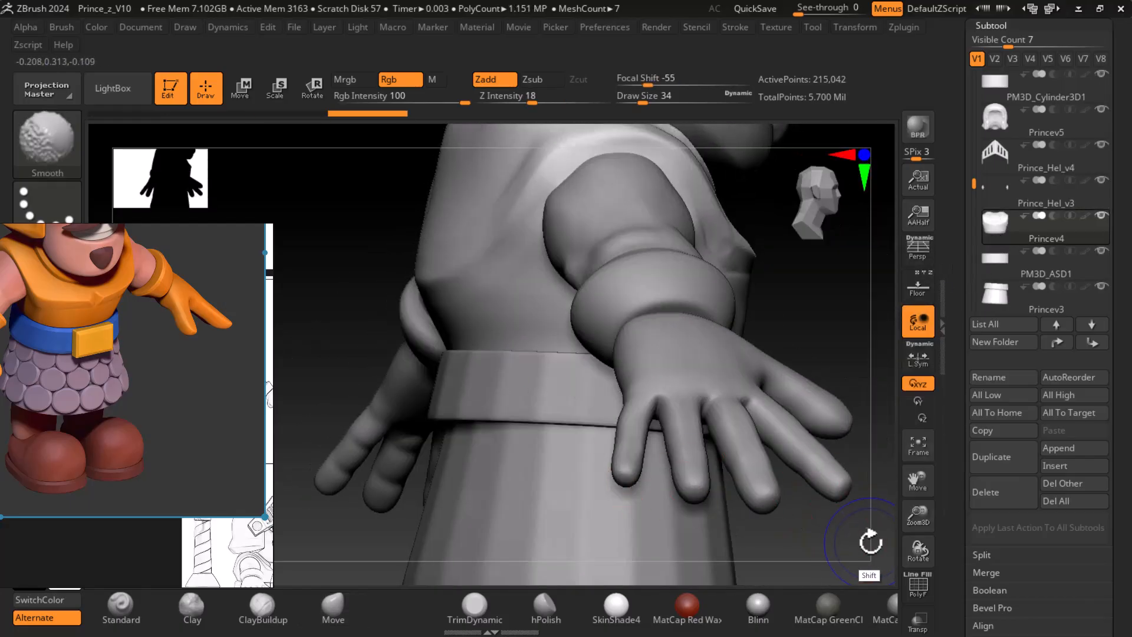
mouse_move(871, 530)
left_mouse_down()
mouse_move(842, 484)
mouse_move(736, 474)
left_mouse_up()
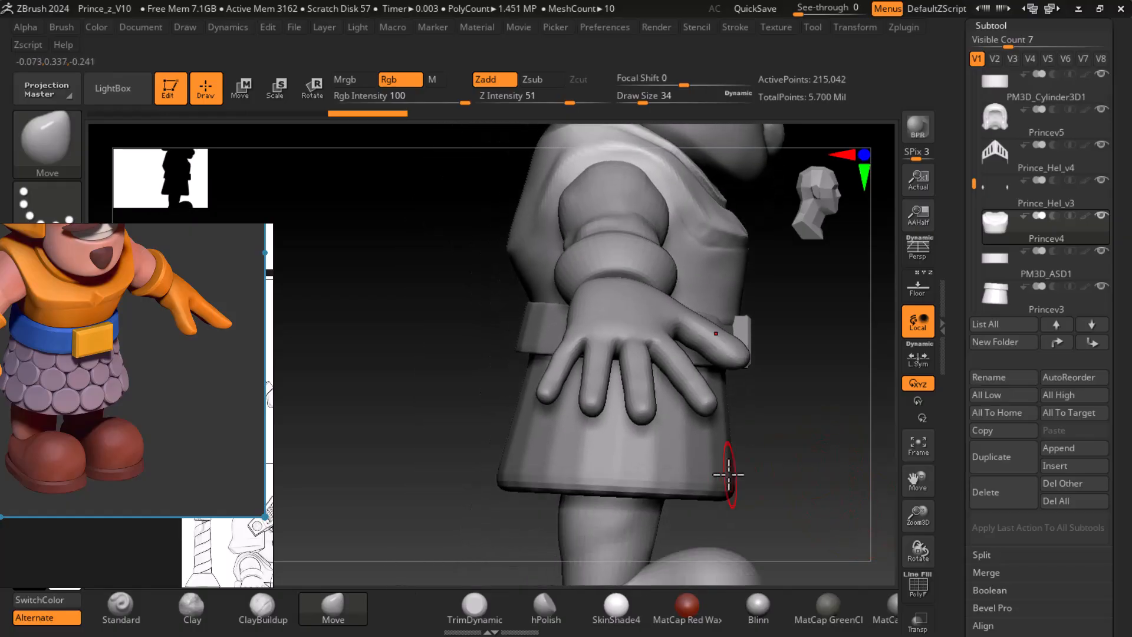
left_click(721, 478, "alt")
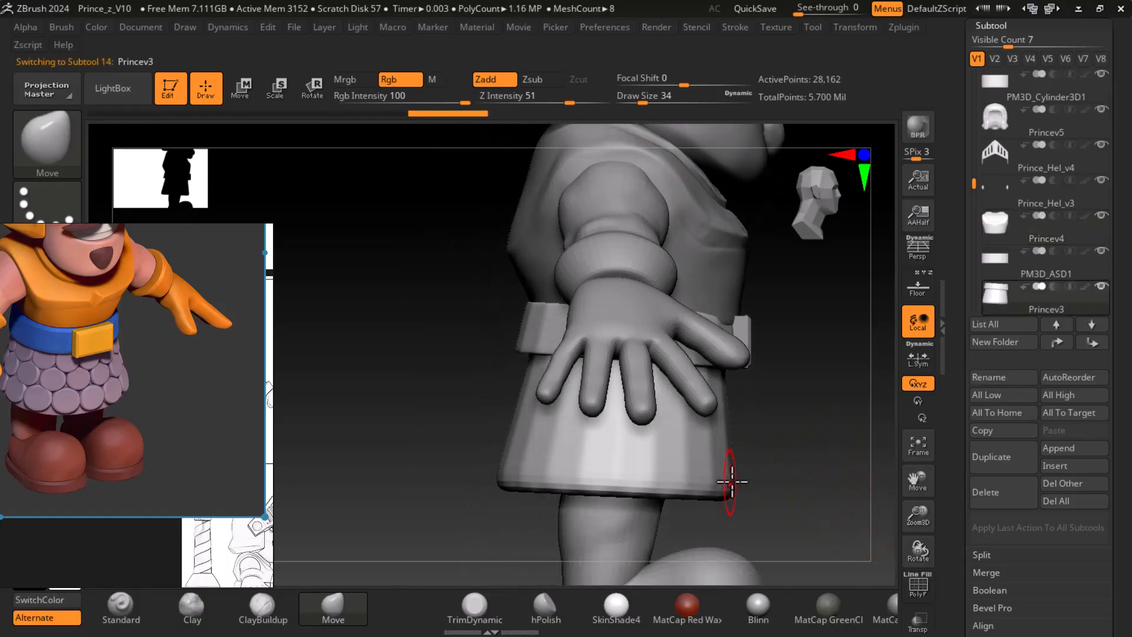
left_click(240, 90)
left_click_drag(686, 169, 690, 171)
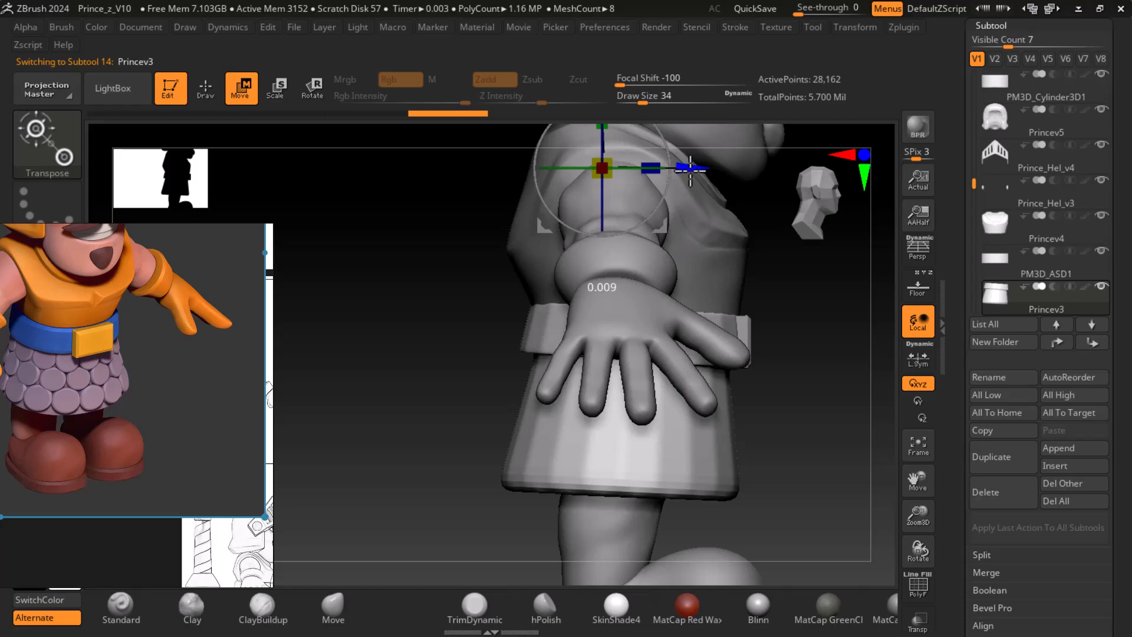
left_click_drag(691, 171, 689, 171)
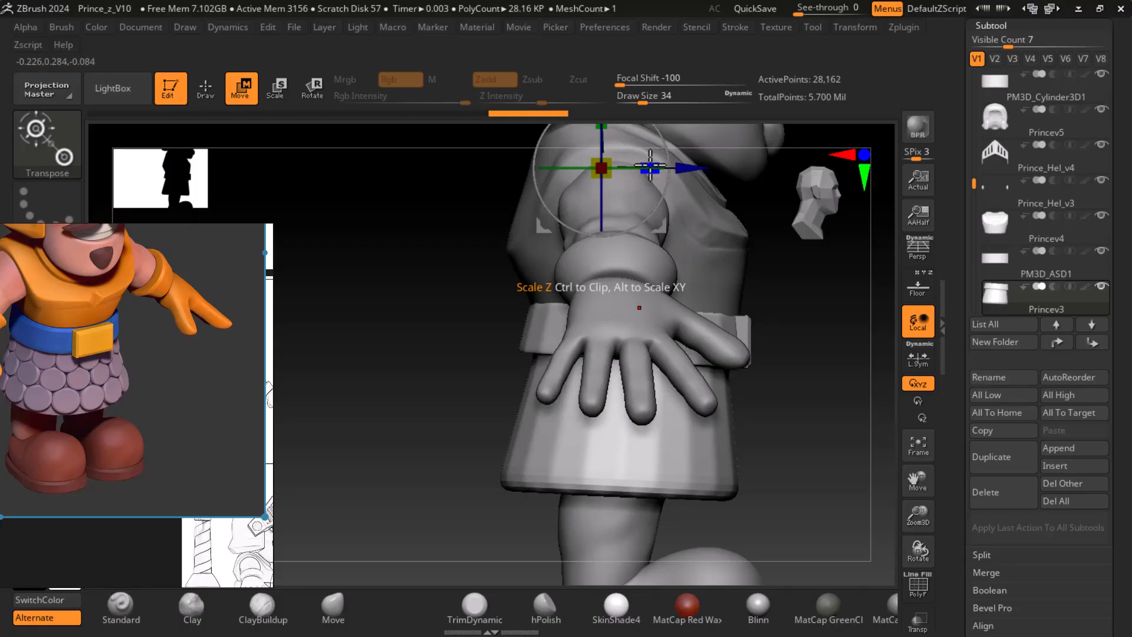
- Scale the skirt slightly deeper along Z, nudge it backward, and return to Draw mode with a front view
left_click_drag(651, 165, 656, 165)
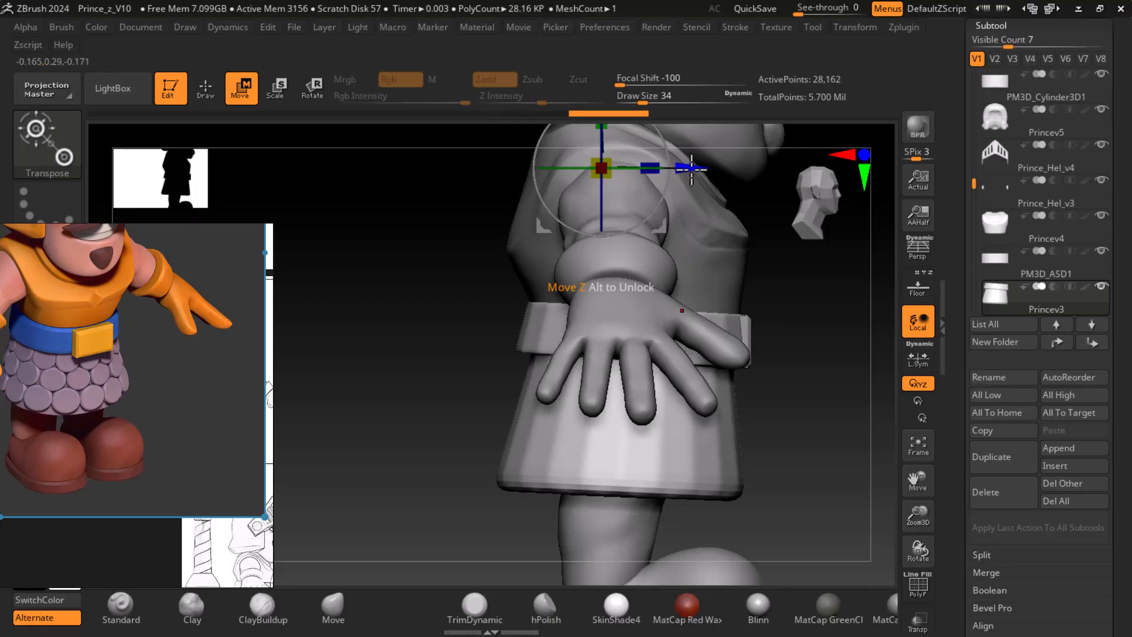
left_click_drag(691, 170, 685, 170)
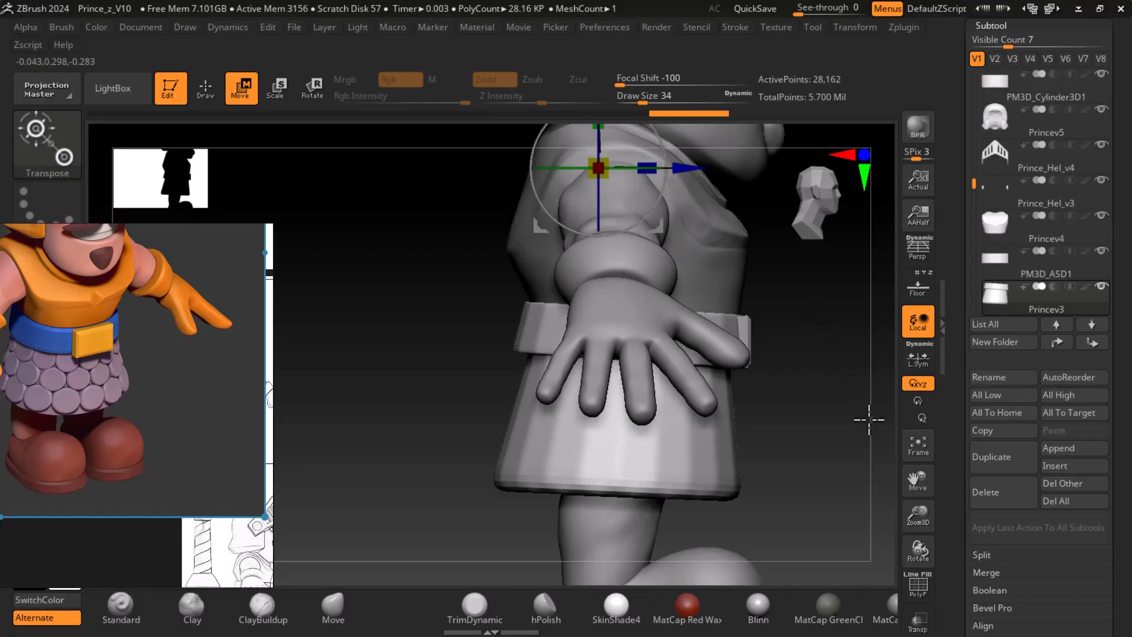
left_click_drag(862, 413, 767, 423)
left_click_drag(841, 498, 837, 454, "shift")
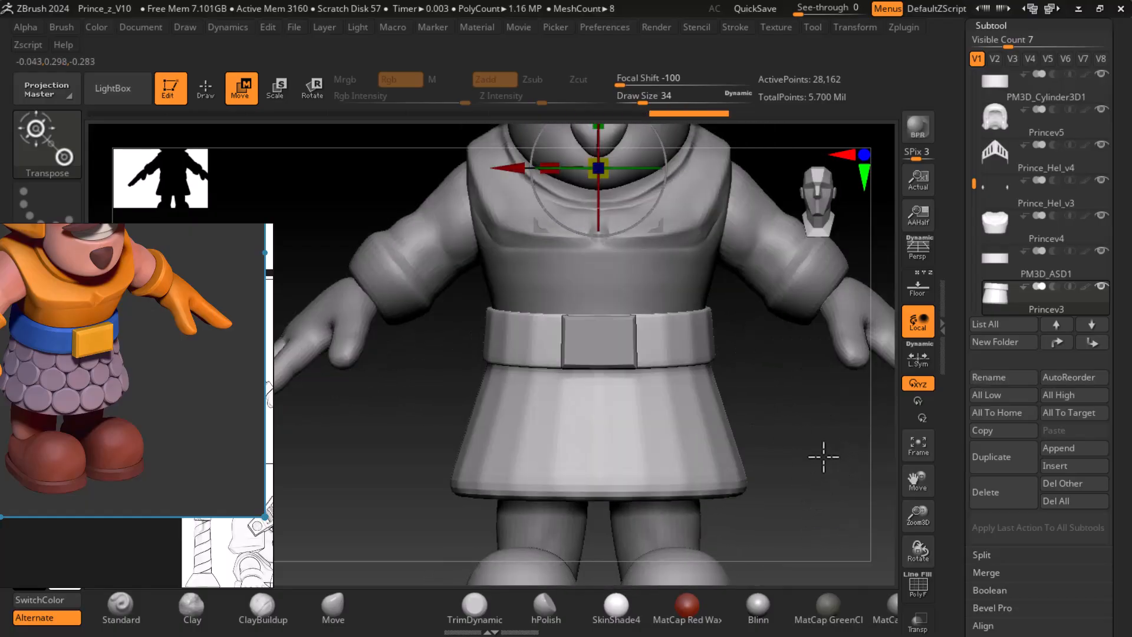
left_click(213, 84)
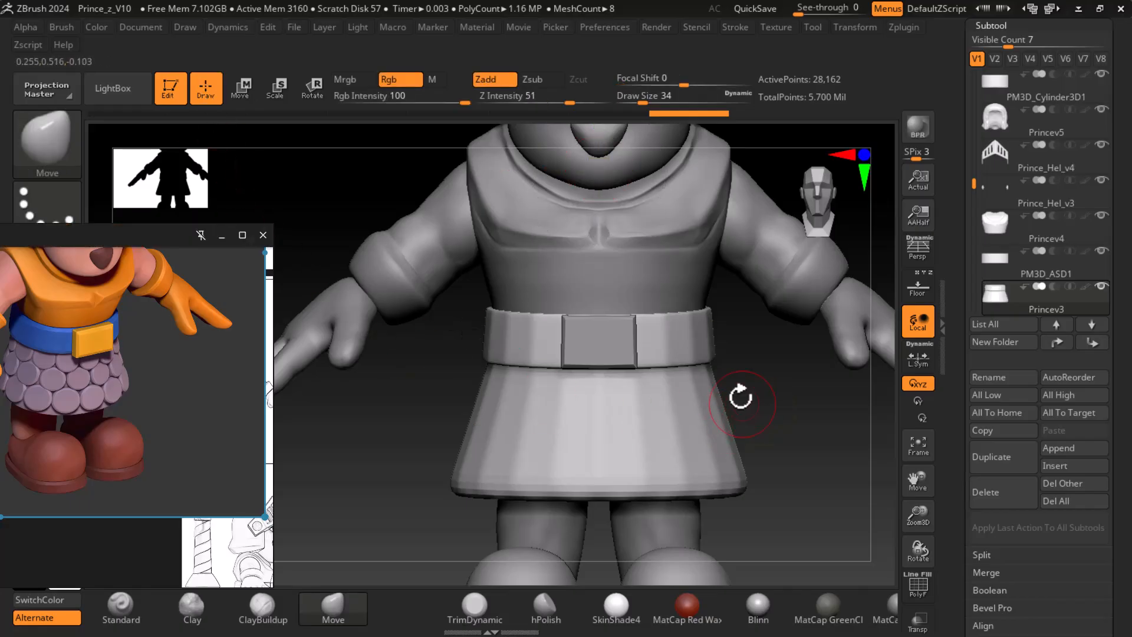
left_click_drag(791, 399, 793, 414)
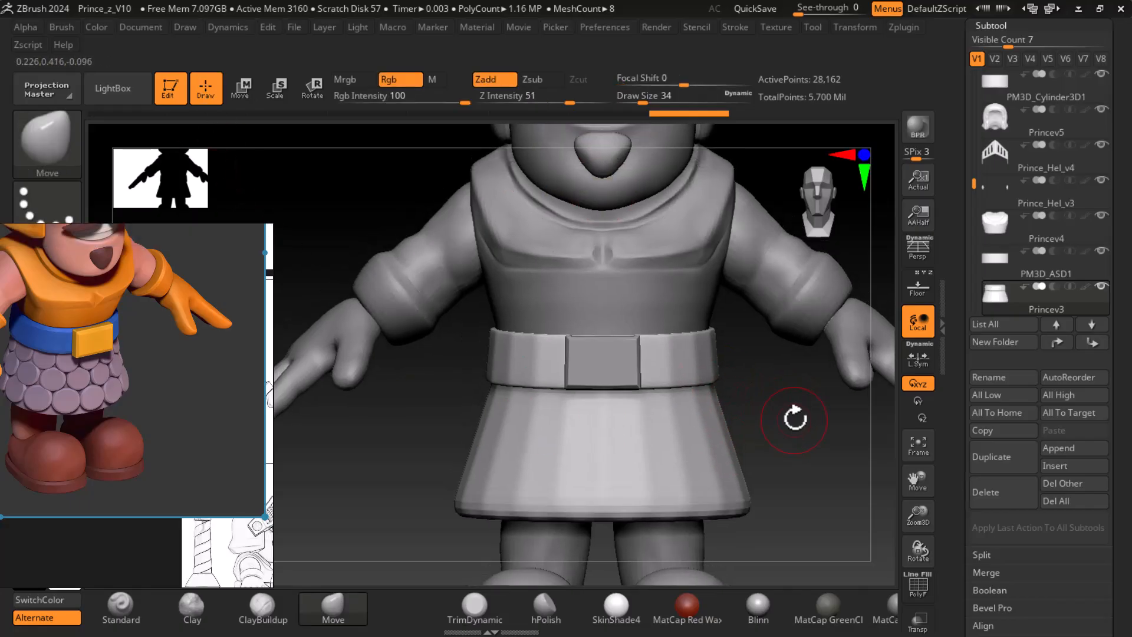
- Smooth the vertical facets along the front and side of the belt with the Smooth brush
key("shift")
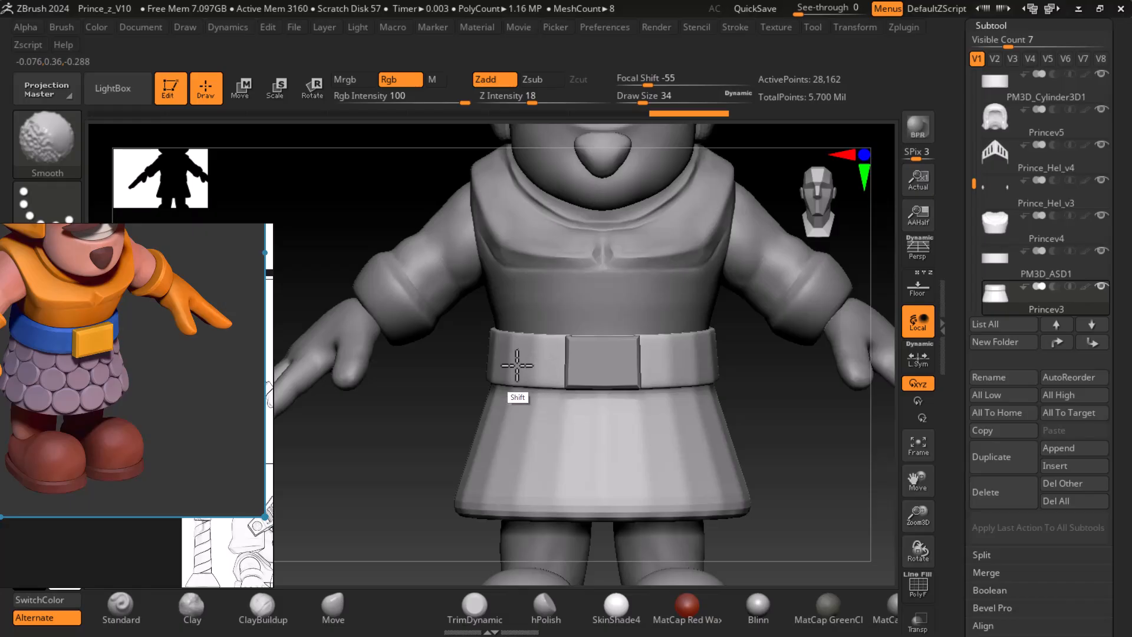
left_click_drag(510, 358, 500, 359, "shift")
left_click_drag(804, 430, 812, 475, "alt")
left_click_drag(783, 352, 778, 350, "shift")
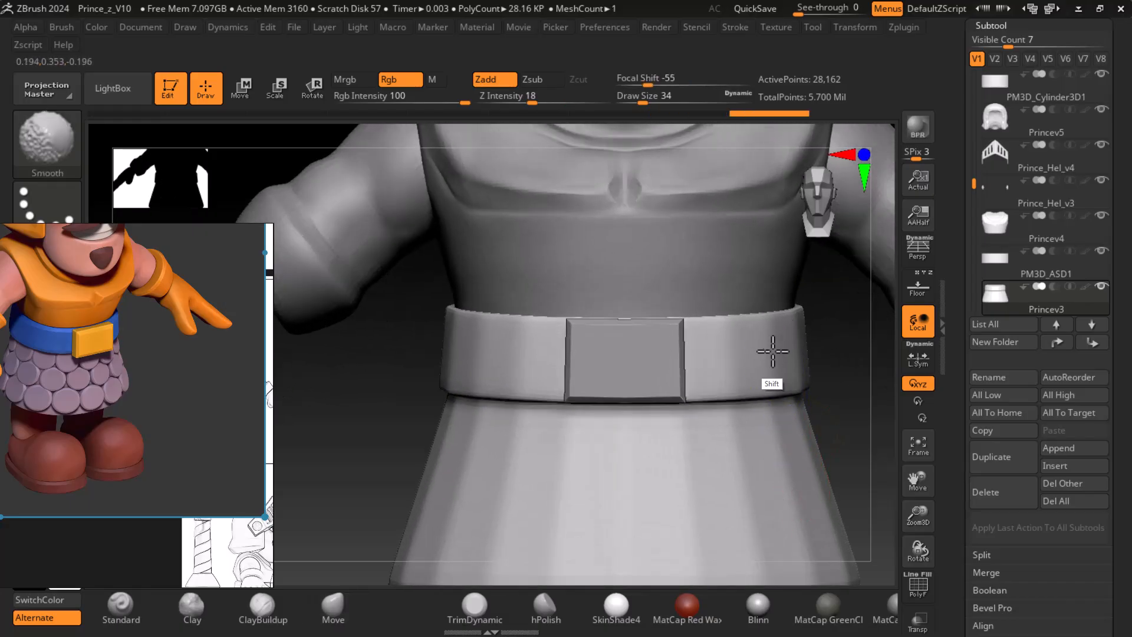
left_click_drag(546, 367, 510, 331, "shift")
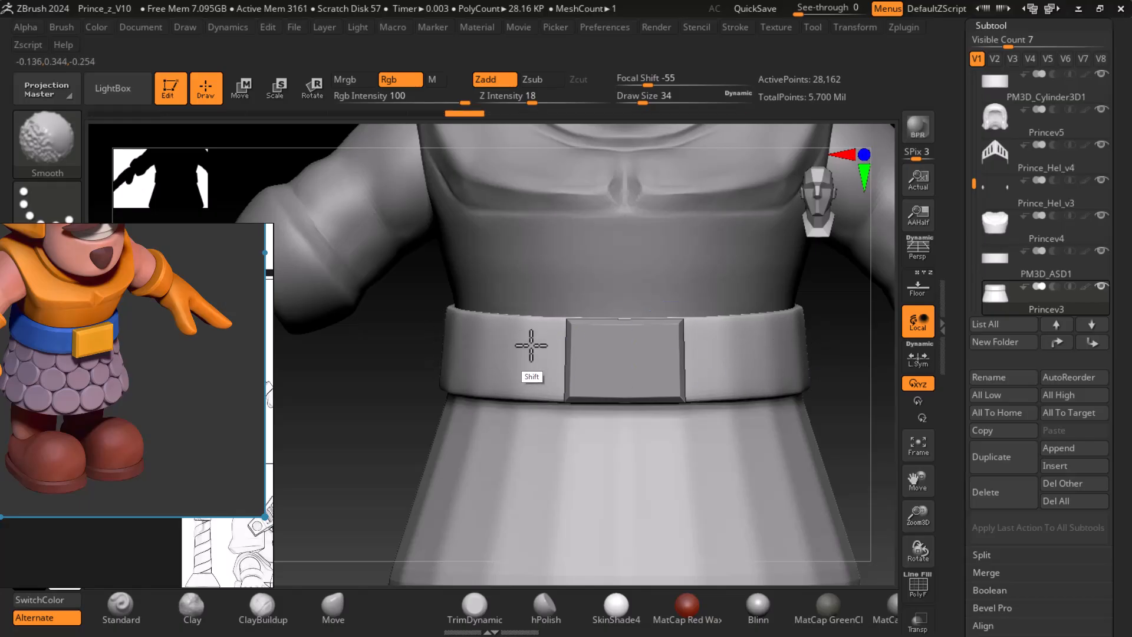
left_click_drag(431, 361, 427, 367, "shift")
left_click_drag(374, 401, 501, 373)
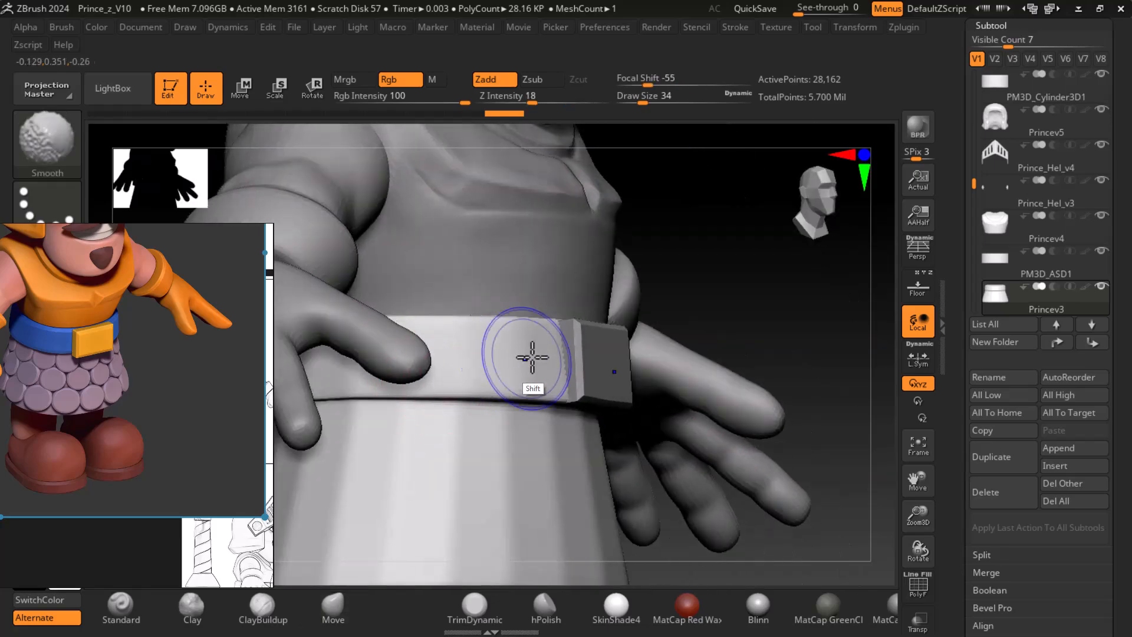
- Smooth the vertical facets across the rear of the belt at the current subdivision level
mouse_move(809, 387)
left_mouse_down()
mouse_move(839, 340)
mouse_move(783, 476)
mouse_move(811, 458)
mouse_move(790, 448)
left_mouse_up()
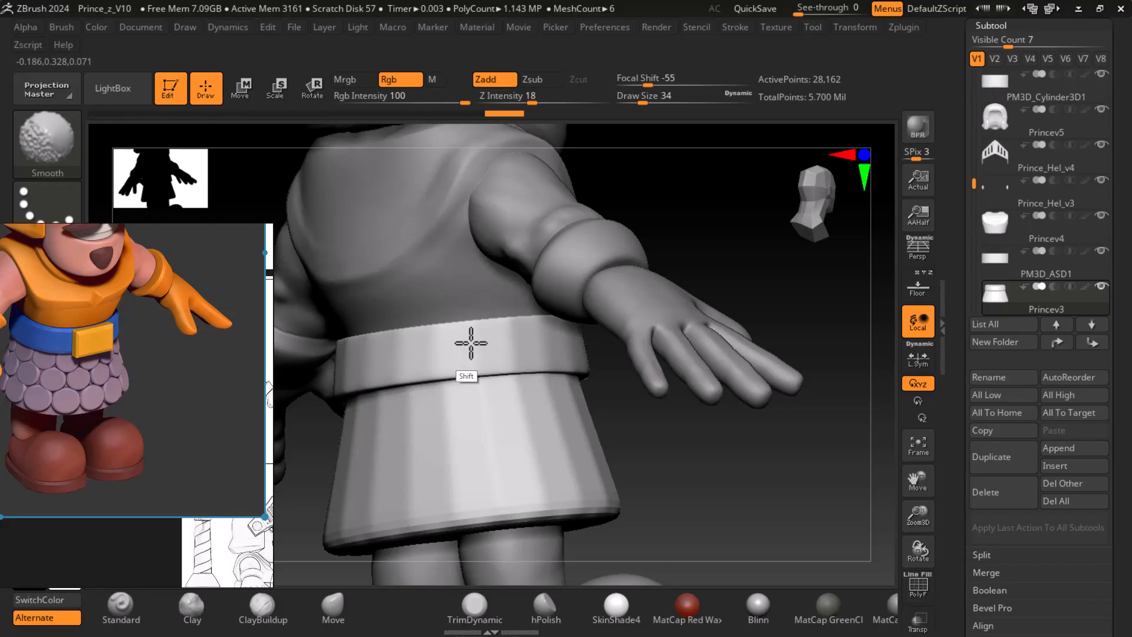
left_click_drag(514, 382, 531, 381, "shift")
mouse_move(821, 487)
left_mouse_down()
mouse_move(708, 488)
mouse_move(847, 496)
left_mouse_up()
left_click_drag(443, 356, 423, 361, "shift")
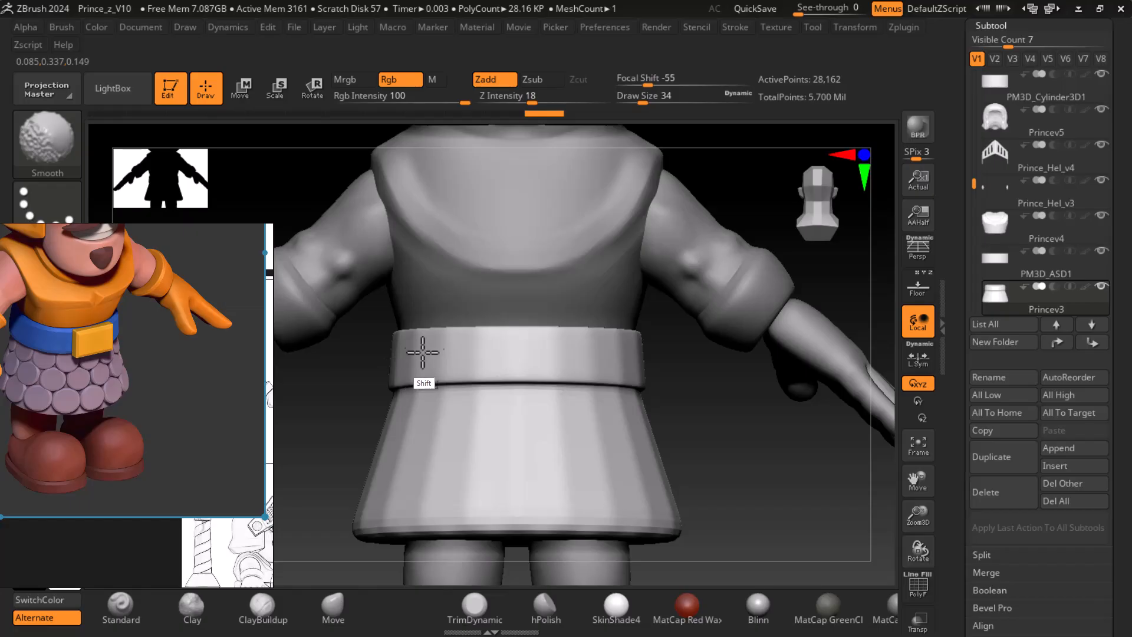
mouse_move(571, 355)
left_mouse_down("shift")
mouse_move(611, 355)
mouse_move(424, 366)
left_mouse_up("shift")
- Step the belt-and-skirt mesh down two subdivision levels, smooth the back of the belt, and make Move the active brush
key("shift+d")
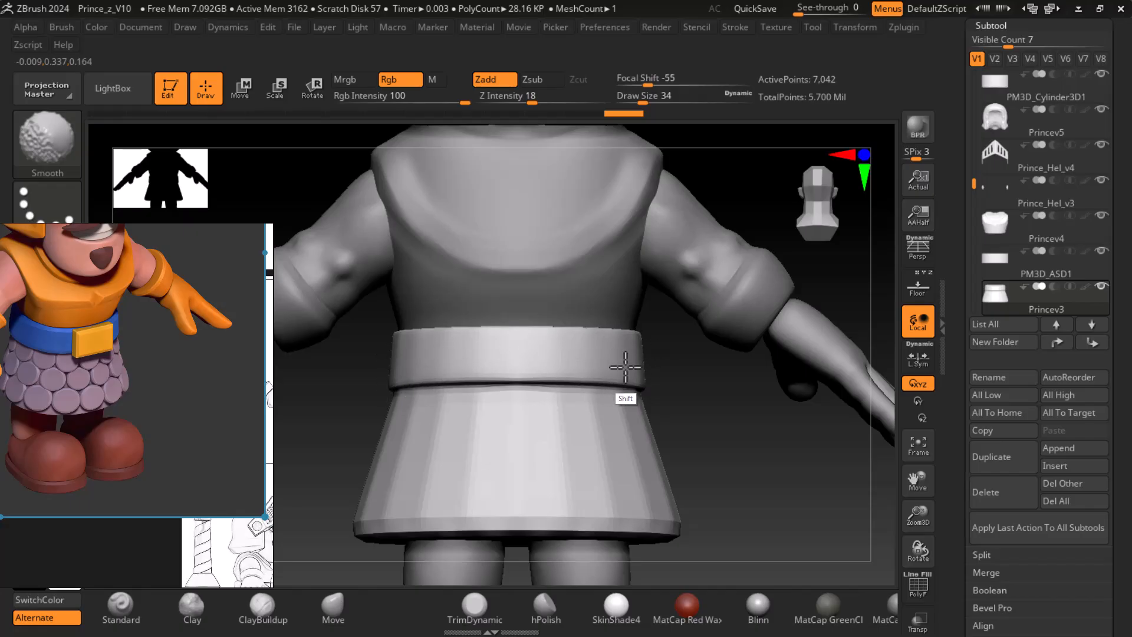
key("shift+d")
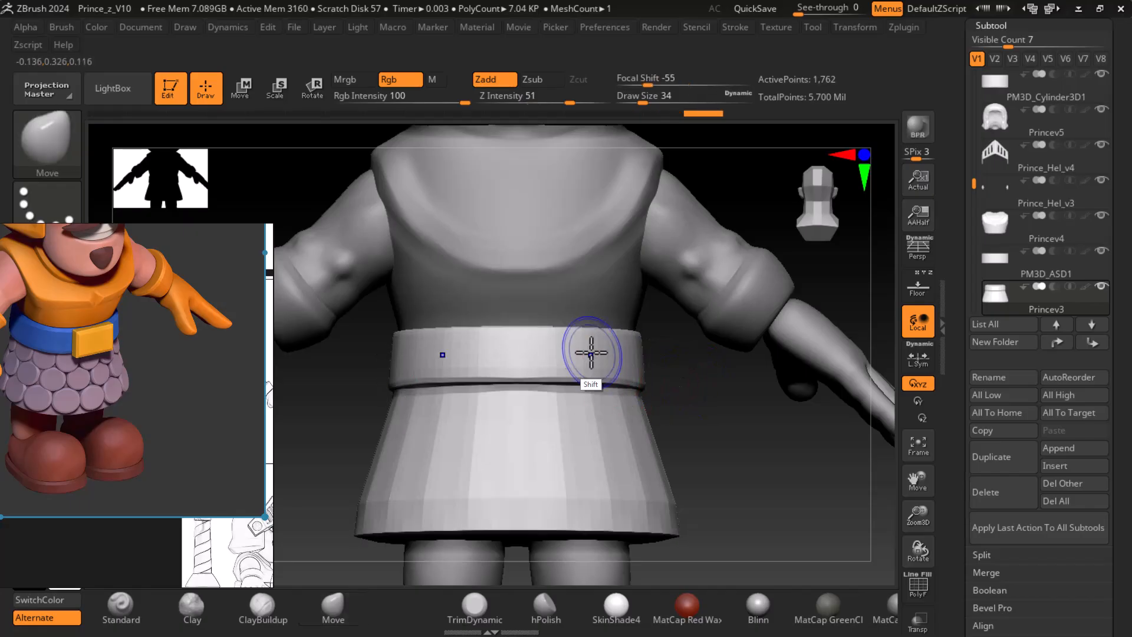
left_click_drag(451, 352, 643, 361, "shift")
left_click_drag(710, 399, 560, 391)
key("b")
key("m")
key("v")
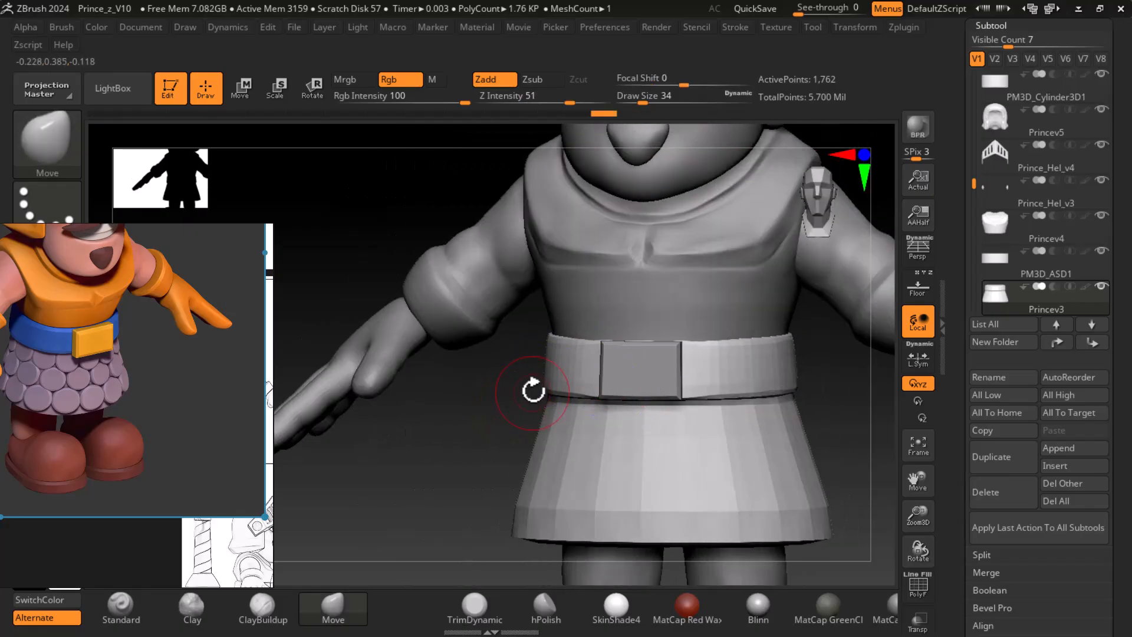
- Step the mesh up one subdivision level and smooth the side and rear of the belt
key("d")
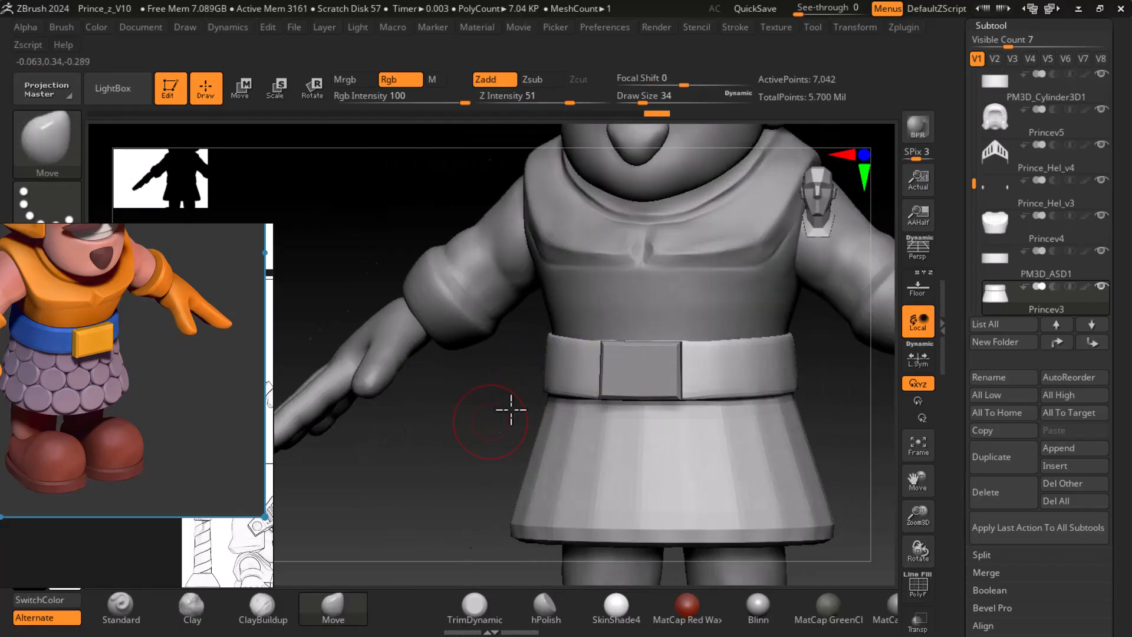
left_click_drag(493, 417, 615, 358)
left_click_drag(759, 374, 612, 412)
key("shift")
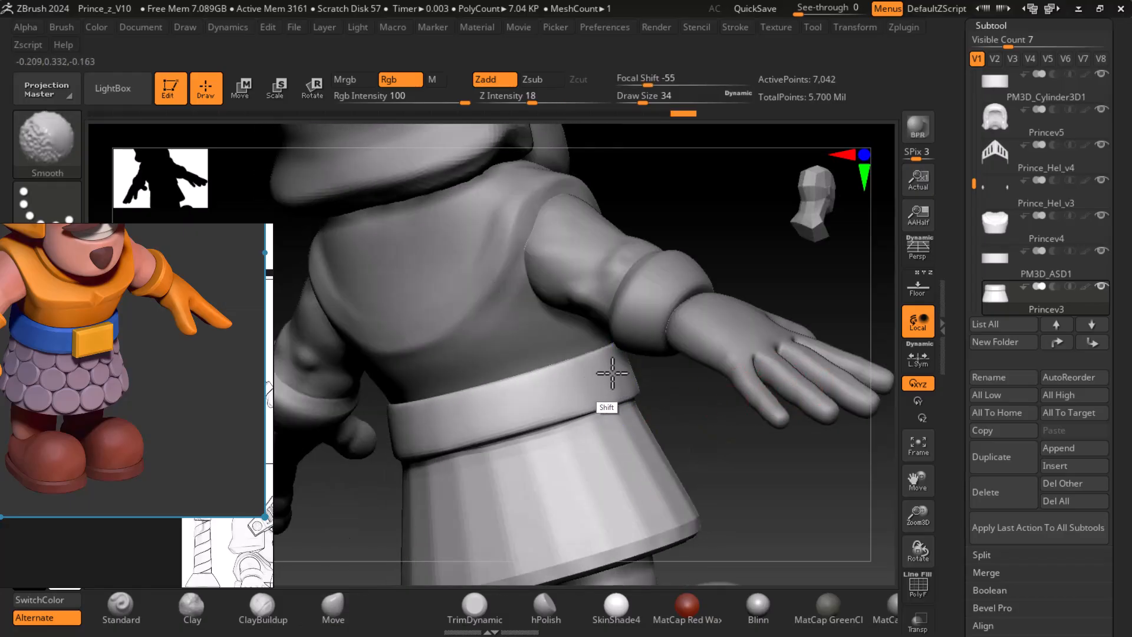
left_click_drag(791, 498, 773, 453, "shift")
left_click_drag(773, 453, 801, 450)
- Return the mesh to its highest subdivision level, smooth the back of the belt, and return to the front view
key("d")
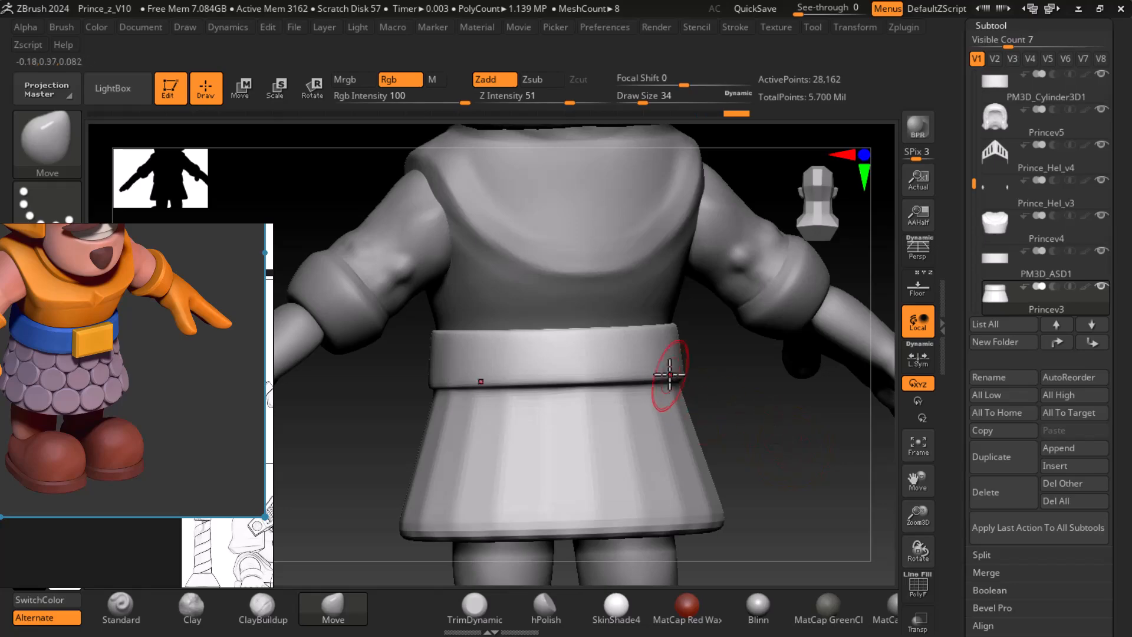
key("shift")
left_click_drag(613, 343, 417, 336, "shift")
left_click_drag(372, 434, 696, 413)
mouse_move(460, 455)
left_mouse_down("shift")
mouse_move(502, 455)
mouse_move(408, 457)
left_mouse_up("shift")
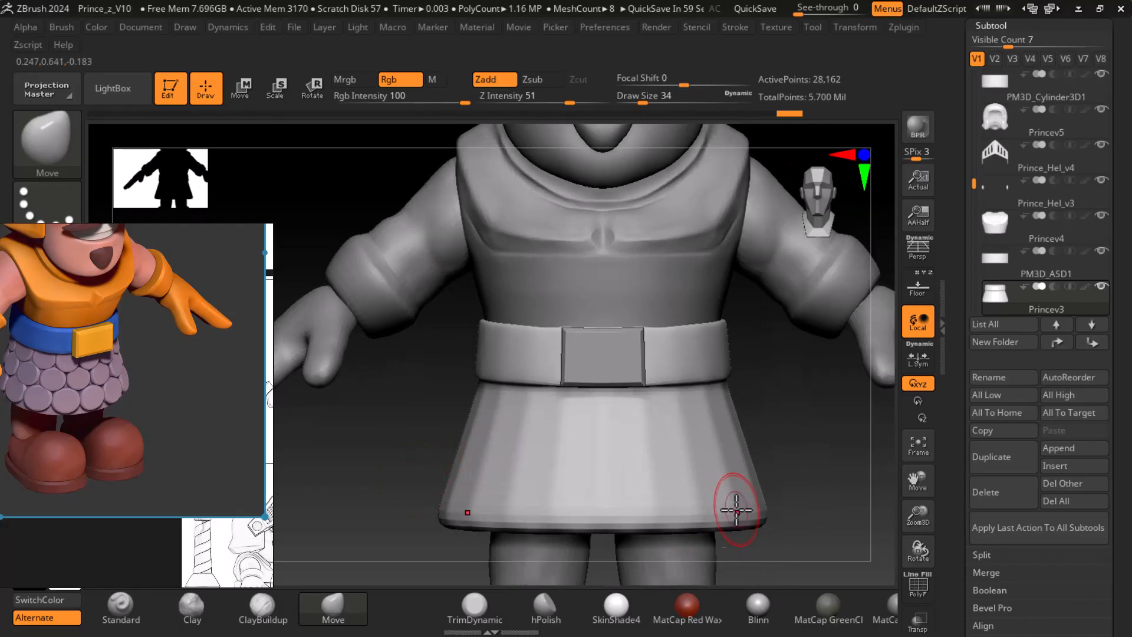
- Step the mesh down one subdivision level and smooth out the vertical facets on the skirt's front
key("shift+f")
key("shift+f")
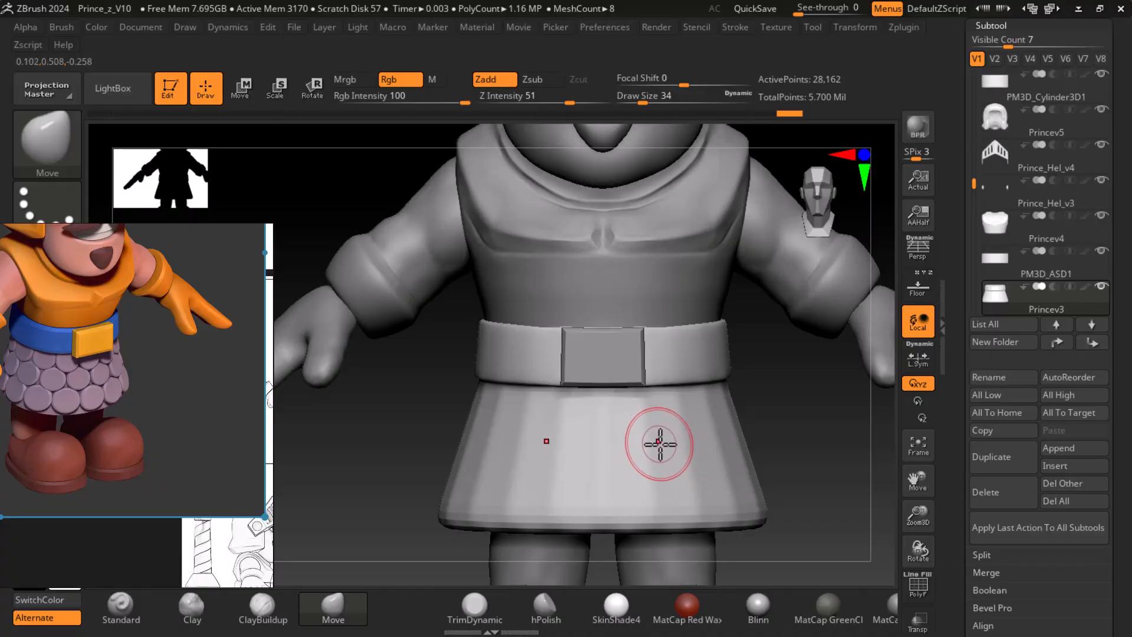
key("shift")
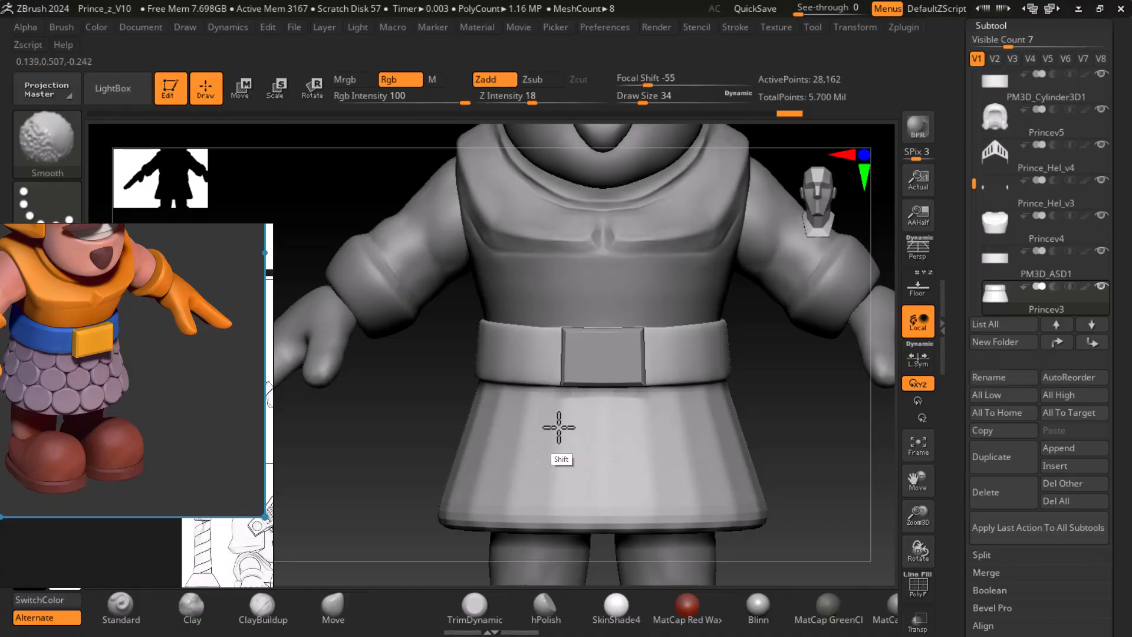
key("shift+d")
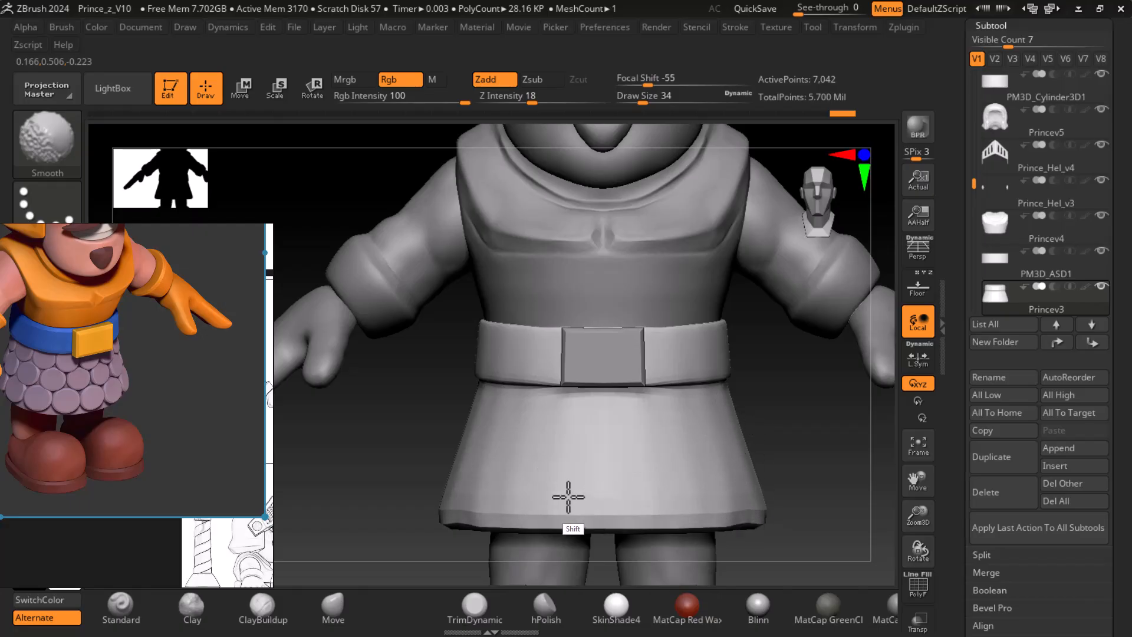
left_click_drag(465, 435, 551, 450, "shift")
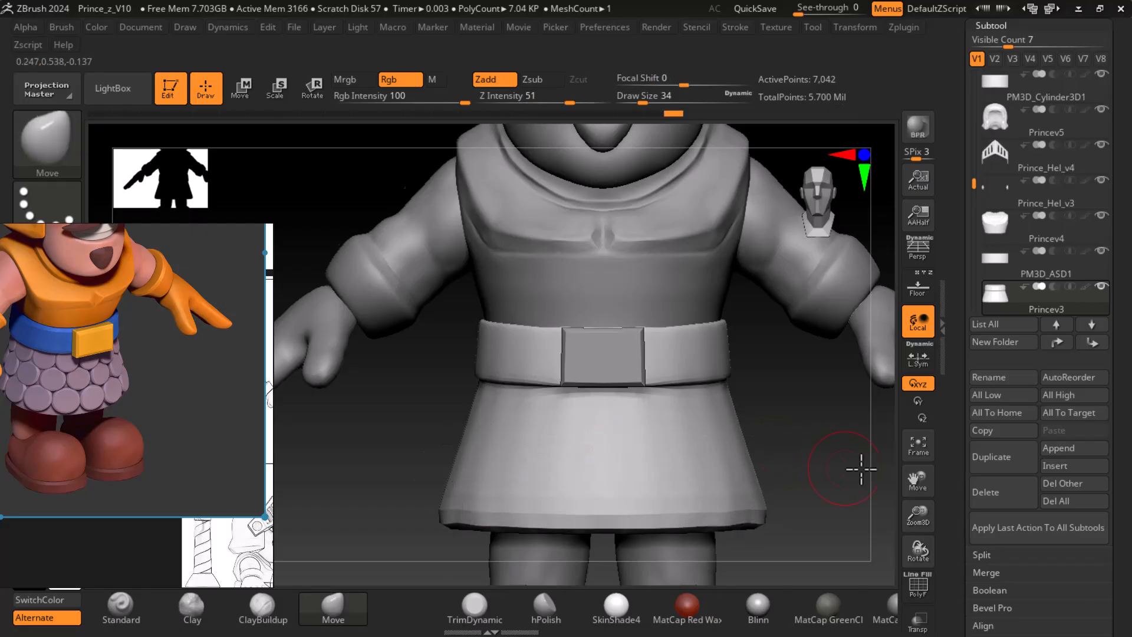
- Smooth the vertical facets across the back of the skirt with the Smooth brush
left_click_drag(862, 468, 877, 513)
left_click_drag(521, 441, 607, 412, "shift")
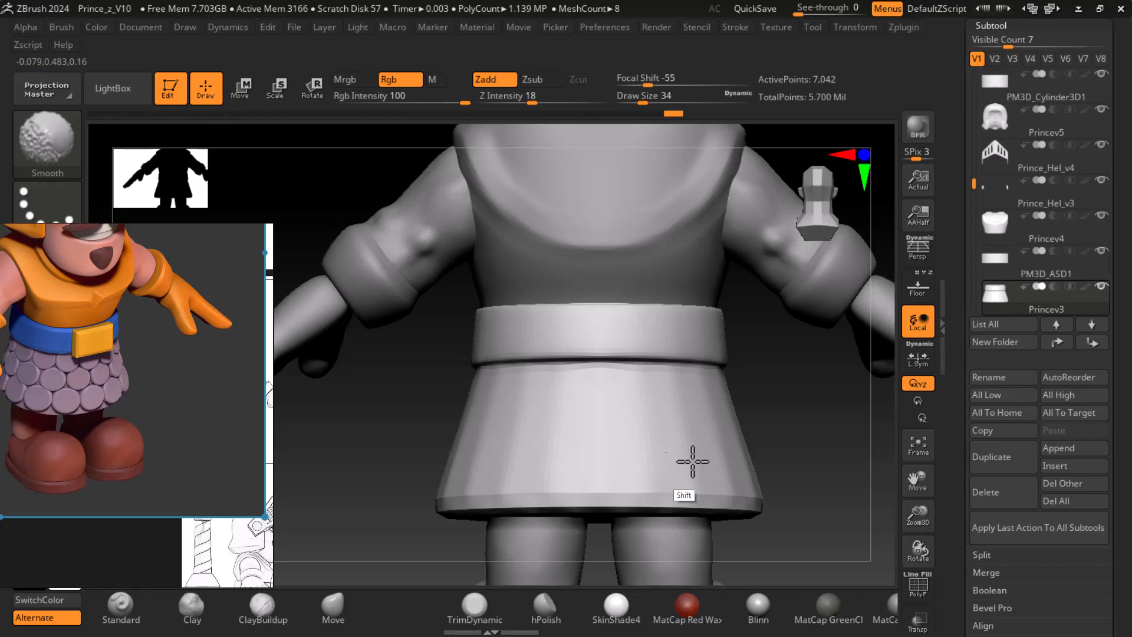
mouse_move(520, 418)
left_mouse_down("shift")
mouse_move(746, 412)
mouse_move(506, 458)
left_mouse_up("shift")
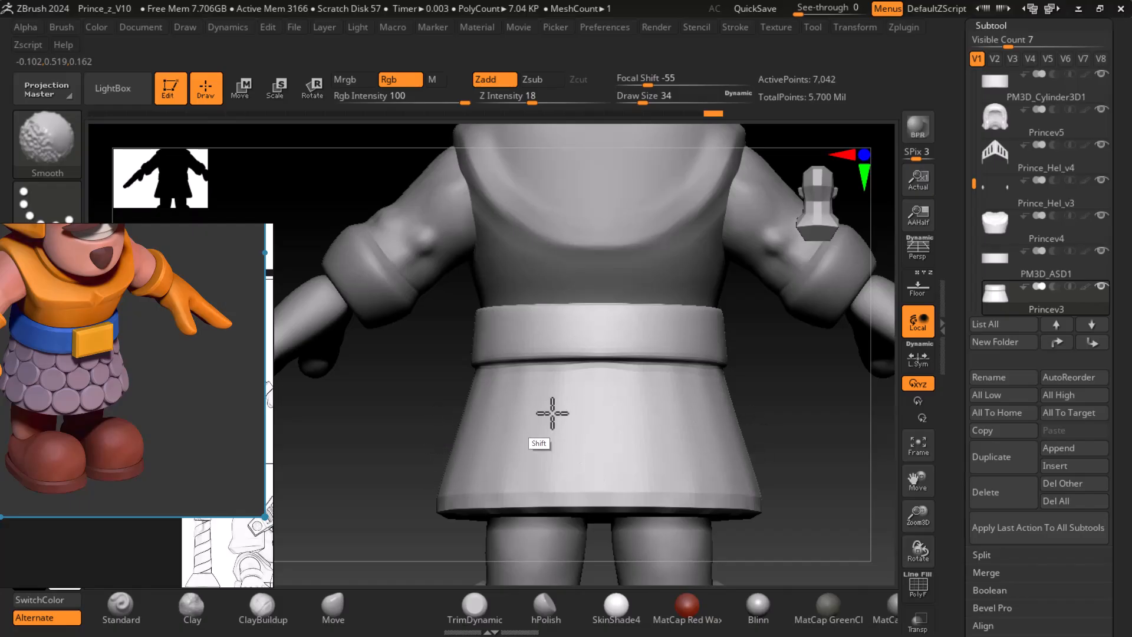
left_click_drag(790, 455, 753, 450)
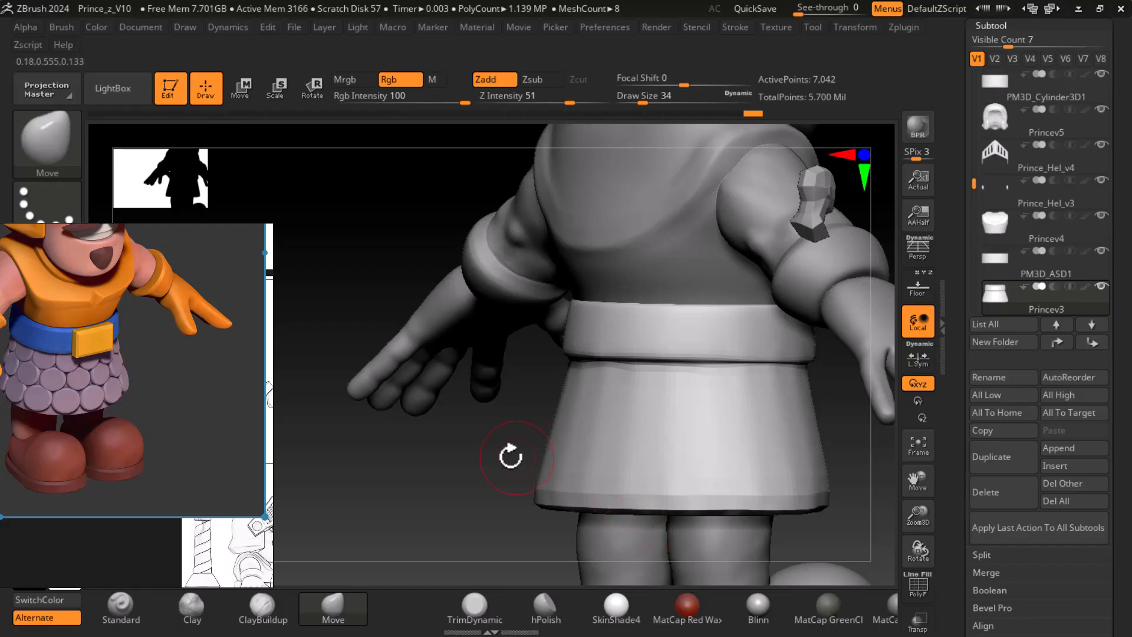
left_click_drag(531, 458, 417, 498)
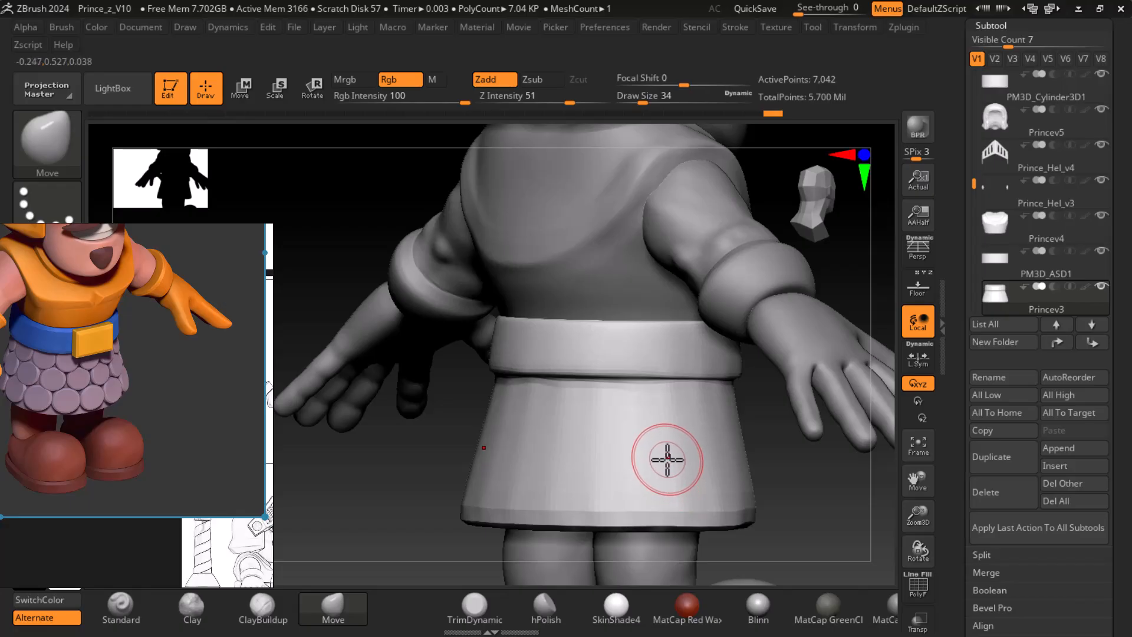
- Smooth the remaining facets on the rear side of the skirt and along its outer front edge
key("shift")
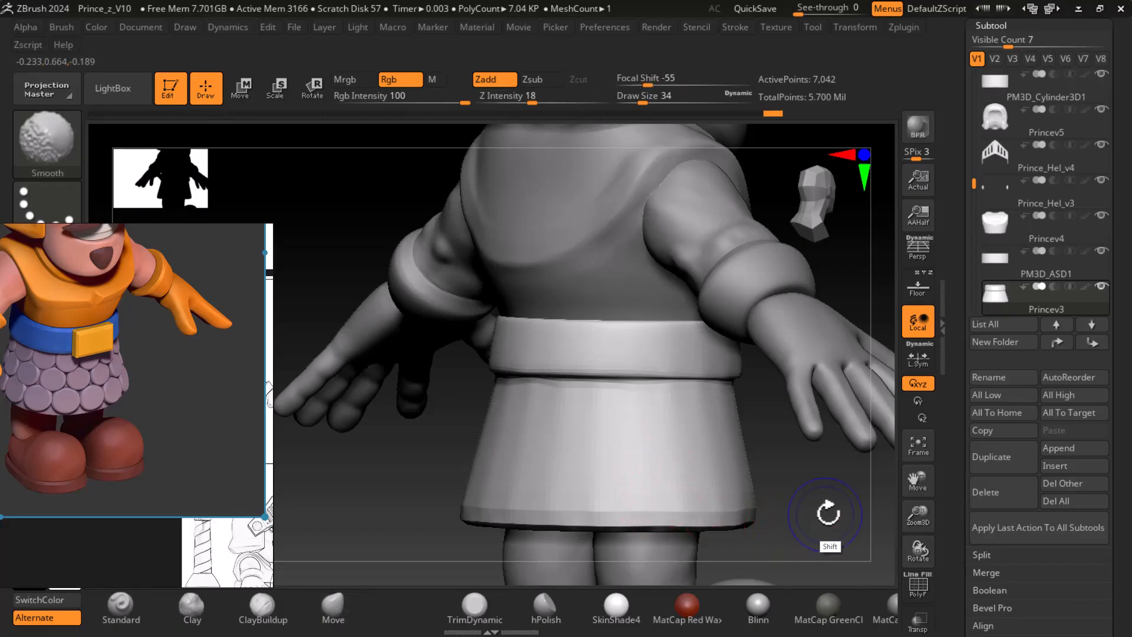
left_click_drag(827, 513, 773, 511, "shift")
left_click_drag(531, 499, 354, 499)
left_click_drag(480, 496, 445, 494, "shift")
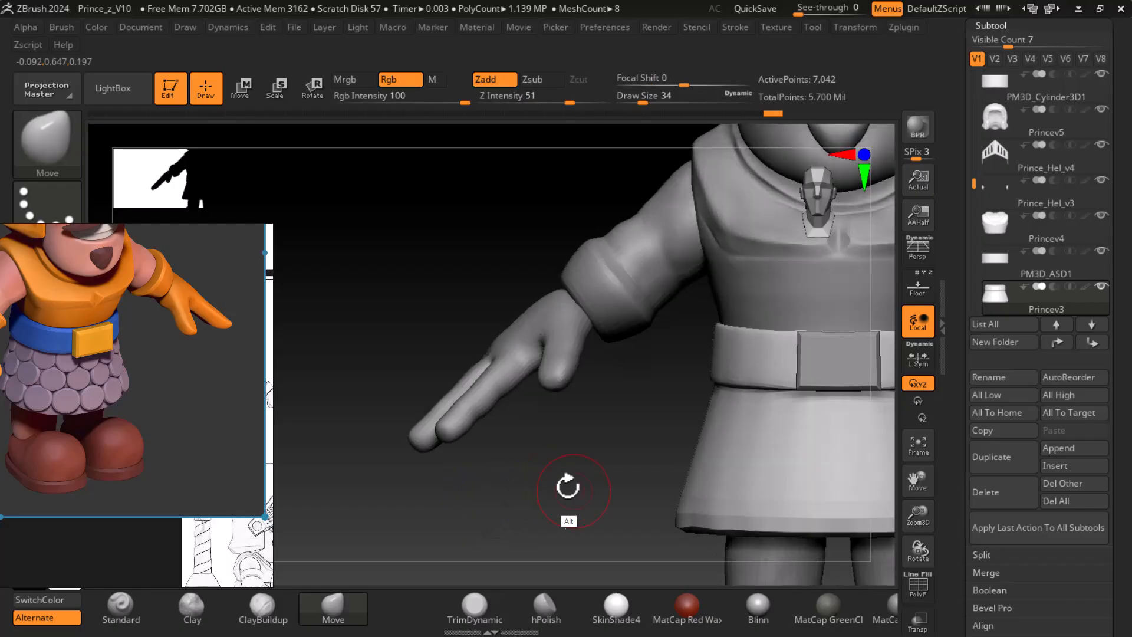
left_click_drag(574, 491, 507, 477, "alt")
left_click_drag(682, 417, 633, 450, "shift")
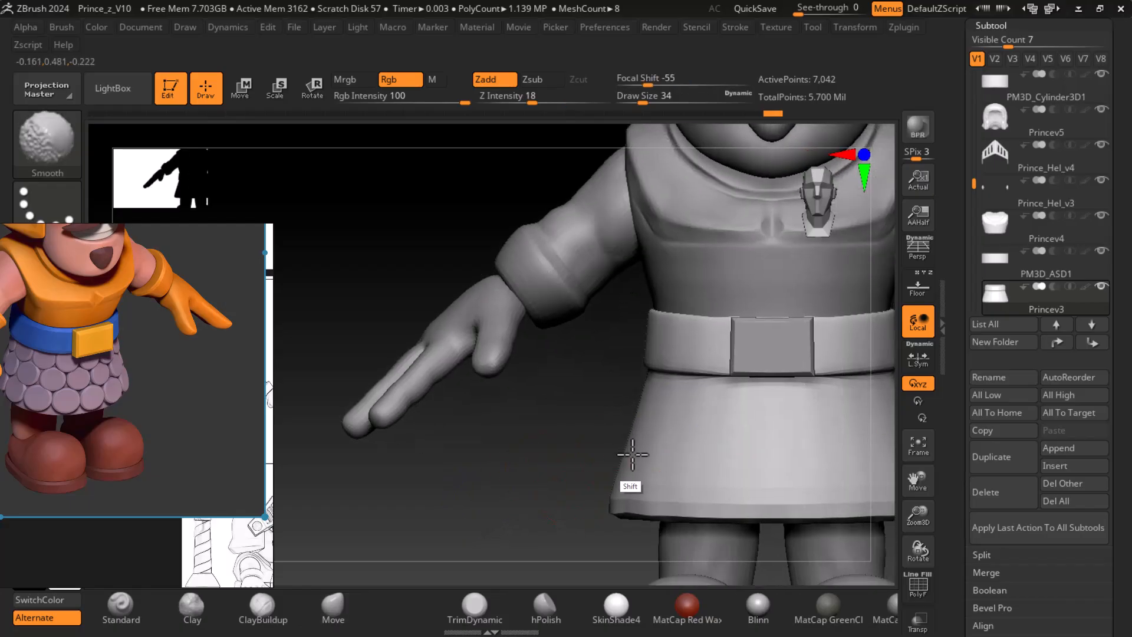
- Refine the back of the skirt with further Smooth strokes and check the surface from the back and front
left_click_drag(484, 480, 690, 466)
left_click_drag(731, 420, 606, 401, "shift")
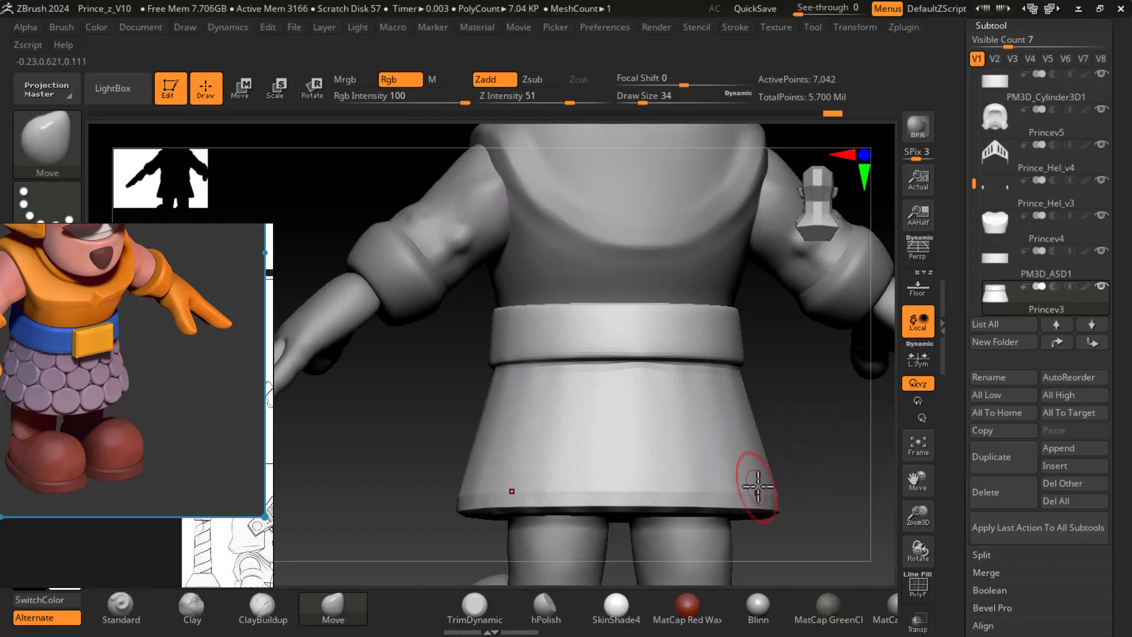
left_click_drag(816, 450, 726, 411)
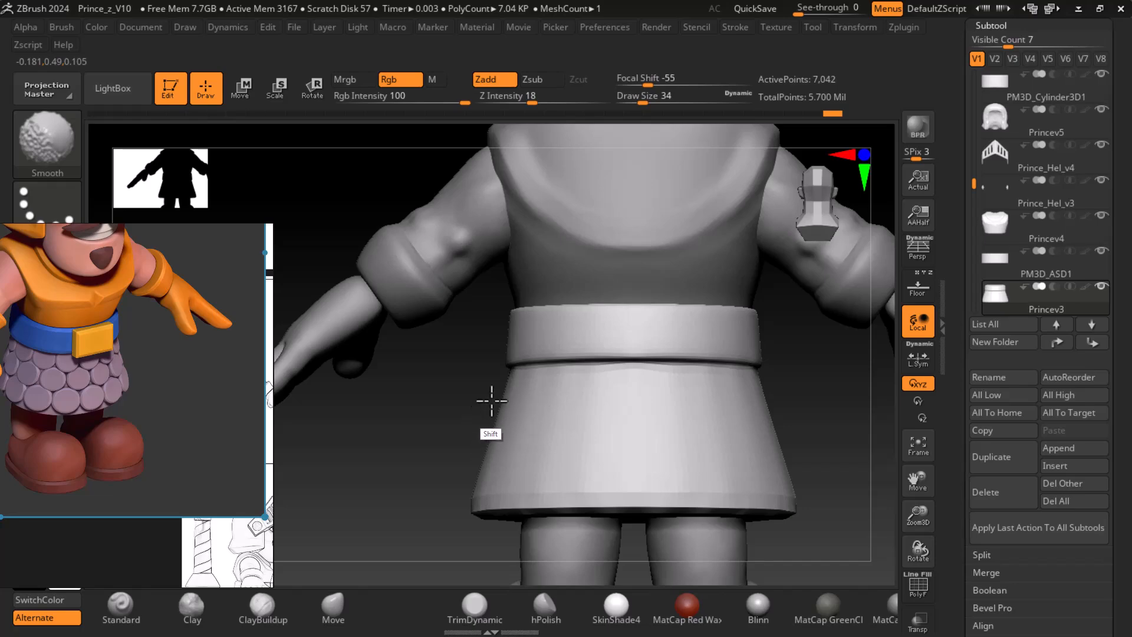
left_click_drag(861, 452, 625, 455)
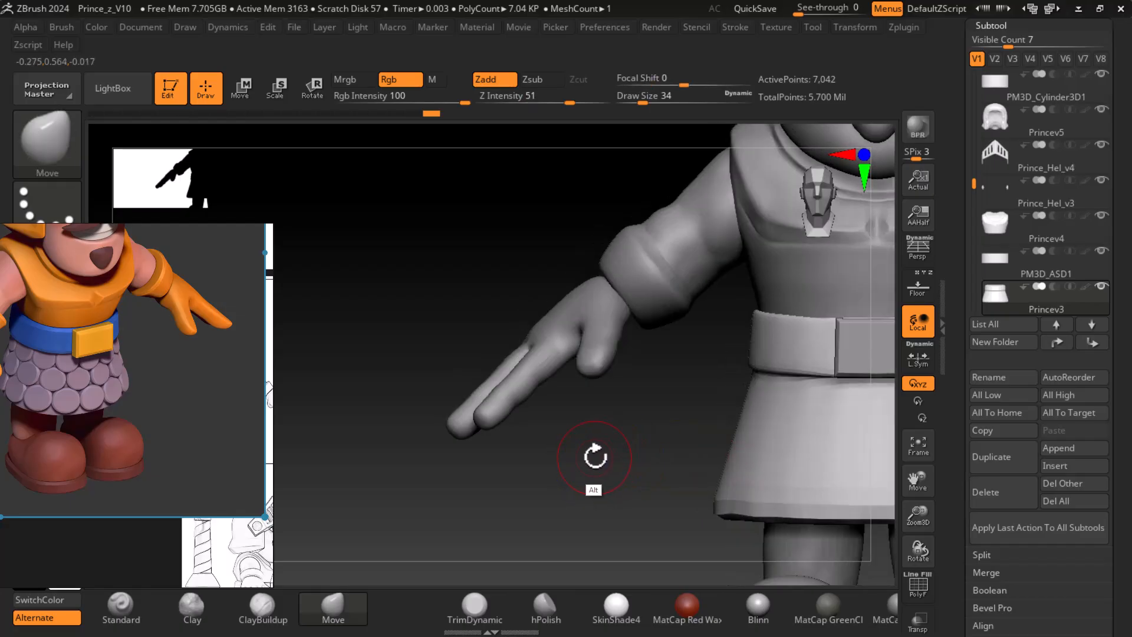
mouse_move(607, 465)
left_mouse_down()
mouse_move(596, 447)
mouse_move(480, 392)
mouse_move(778, 450)
left_mouse_up()
- Smooth the front of the skirt below the belt, continuing around to its side
key("shift")
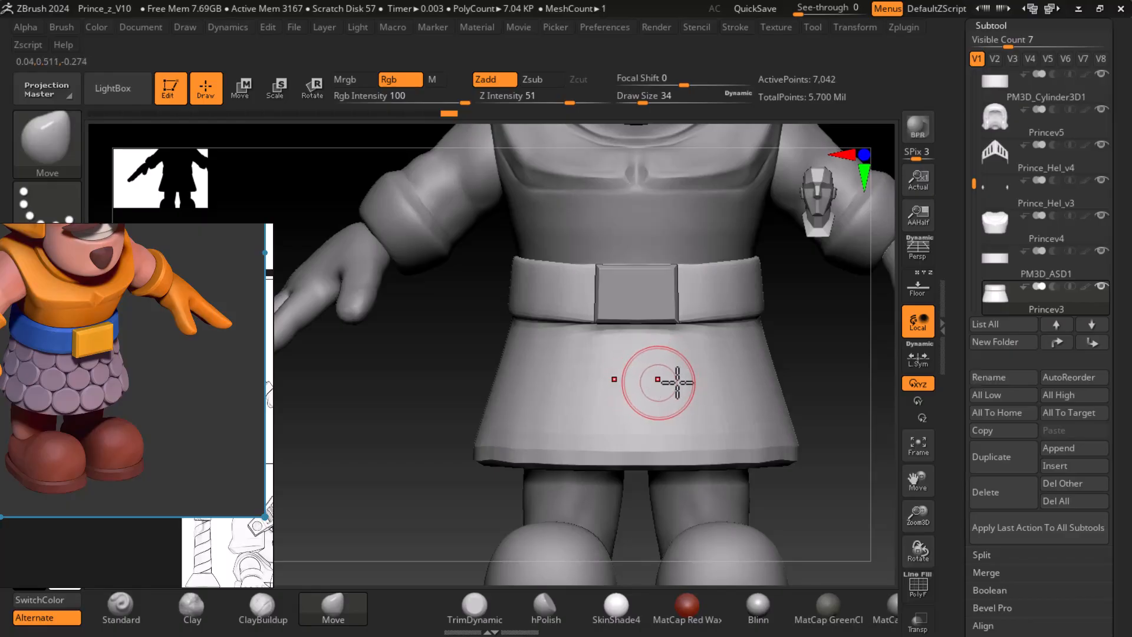
key("shift")
mouse_move(767, 412)
left_mouse_down("shift")
mouse_move(569, 390)
mouse_move(506, 364)
left_mouse_up("shift")
left_click_drag(583, 370, 517, 354, "shift")
left_click_drag(821, 387, 733, 397)
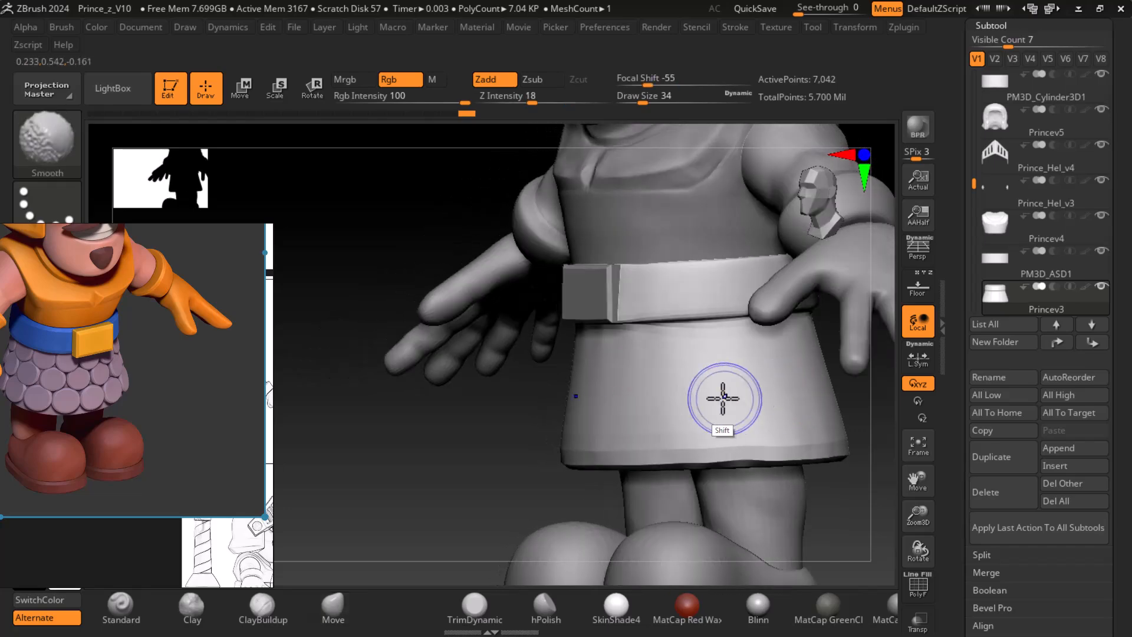
- Smooth the leftover facets on the skirt's rear quarter and back
left_click_drag(518, 437, 466, 468)
key("shift")
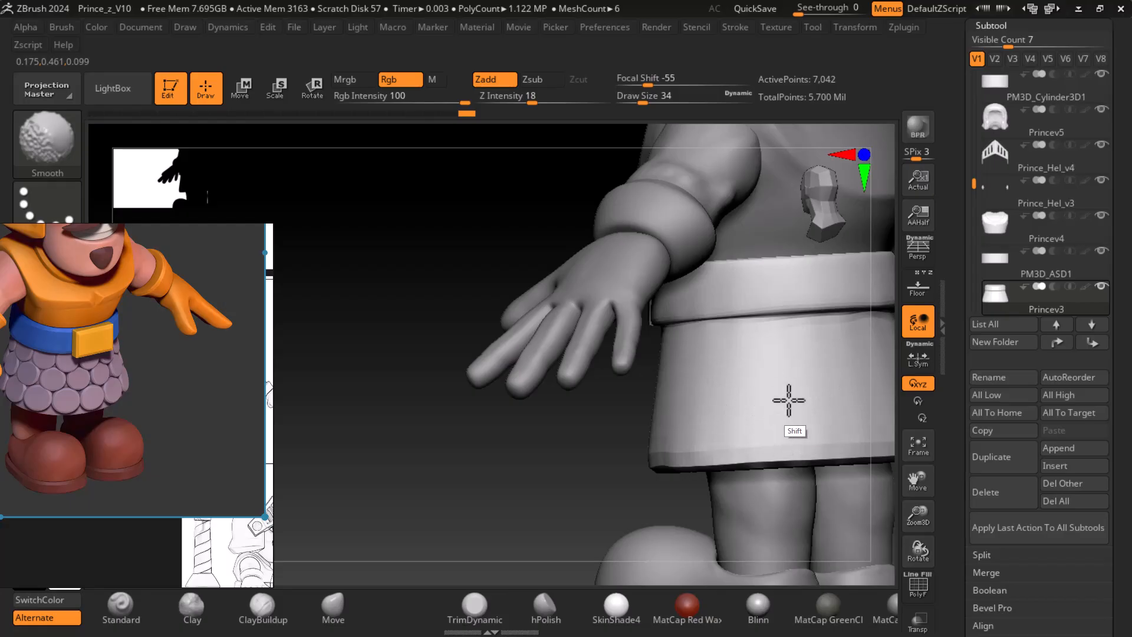
mouse_move(566, 457)
left_mouse_down("alt")
mouse_move(388, 479)
mouse_move(665, 404)
left_mouse_up("alt")
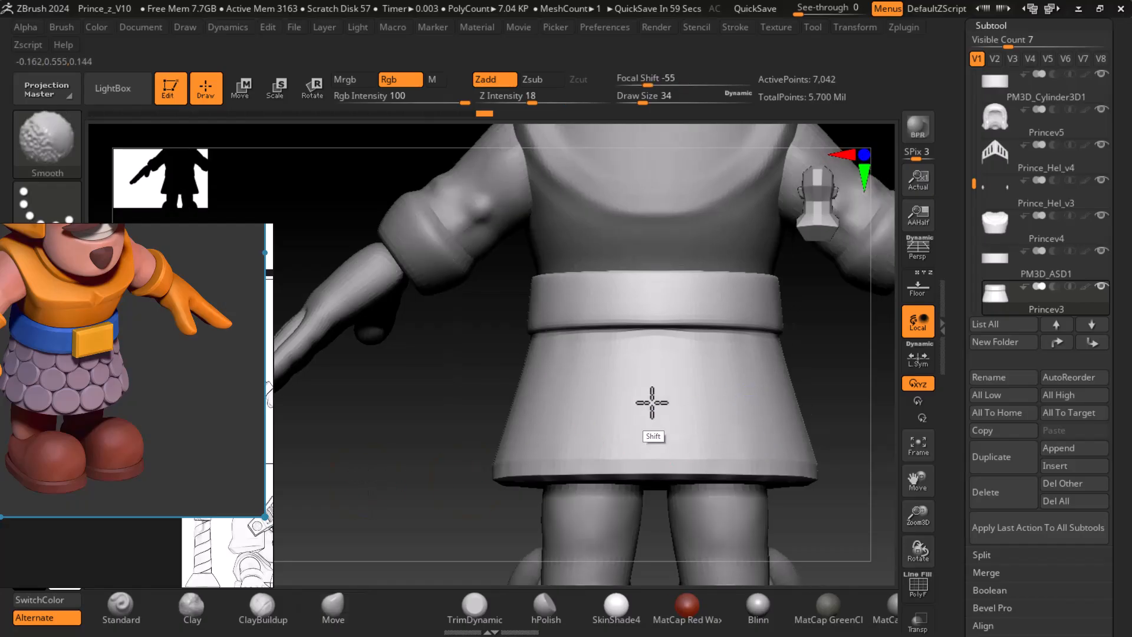
mouse_move(843, 366)
left_mouse_down()
mouse_move(710, 412)
mouse_move(816, 473)
mouse_move(899, 471)
left_mouse_up()
left_click_drag(761, 451, 711, 468, "shift")
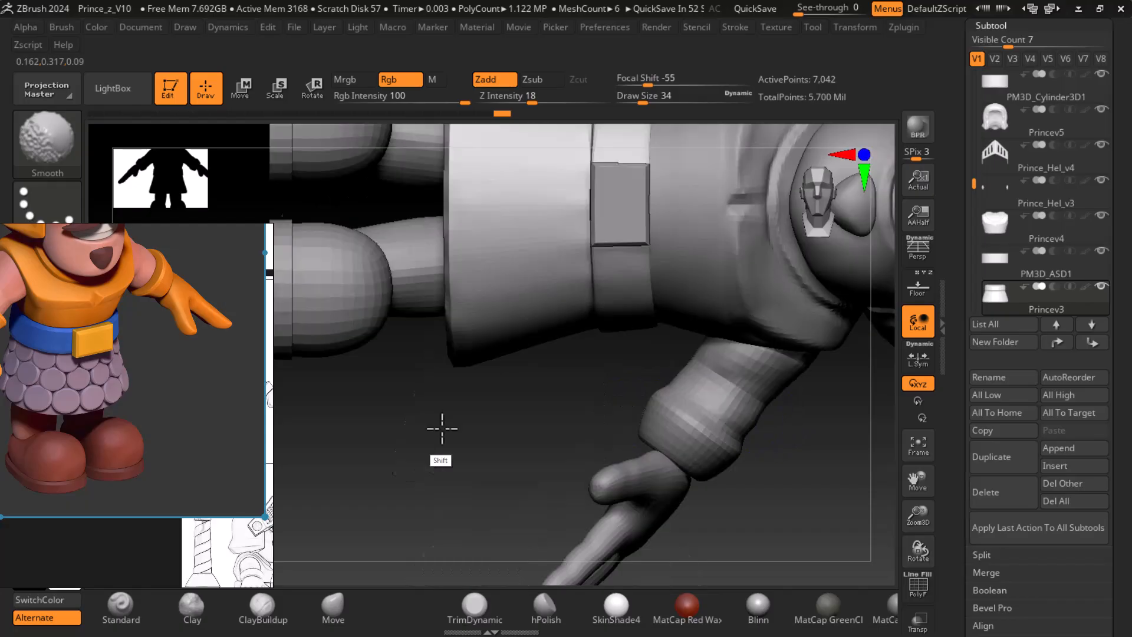
- Raise the skirt one subdivision level and smooth the front of it from one side to the other
left_click_drag(823, 469, 817, 511)
mouse_move(731, 477)
left_mouse_down("alt")
mouse_move(849, 455)
mouse_move(868, 475)
left_mouse_up("alt")
left_click_drag(668, 489, 753, 450, "alt")
key("shift+f")
key("shift+f")
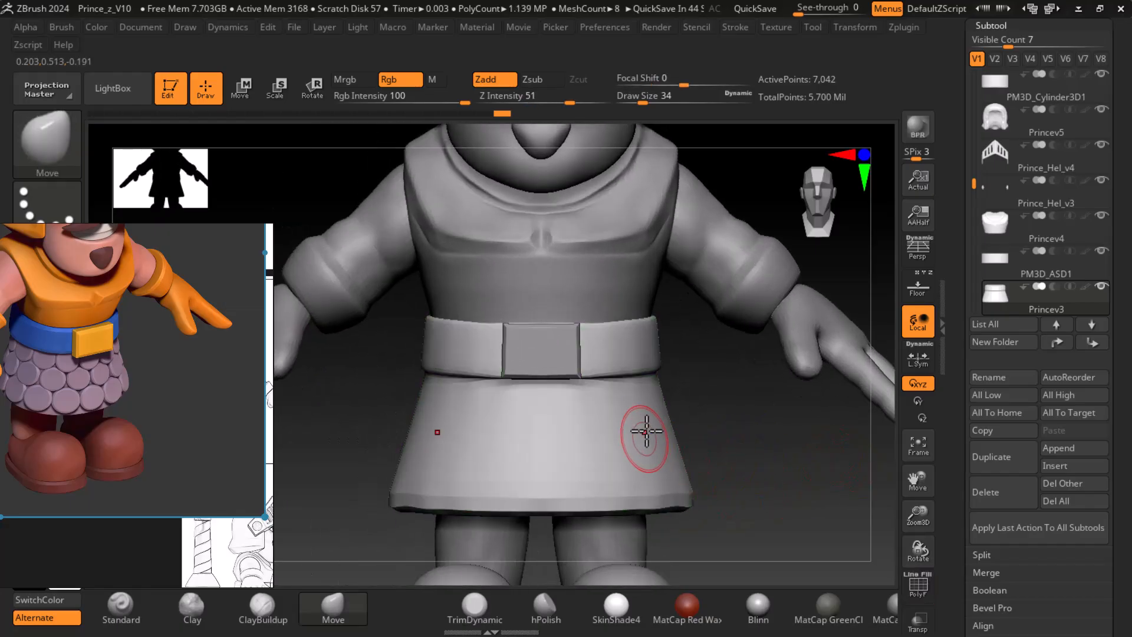
key("shift")
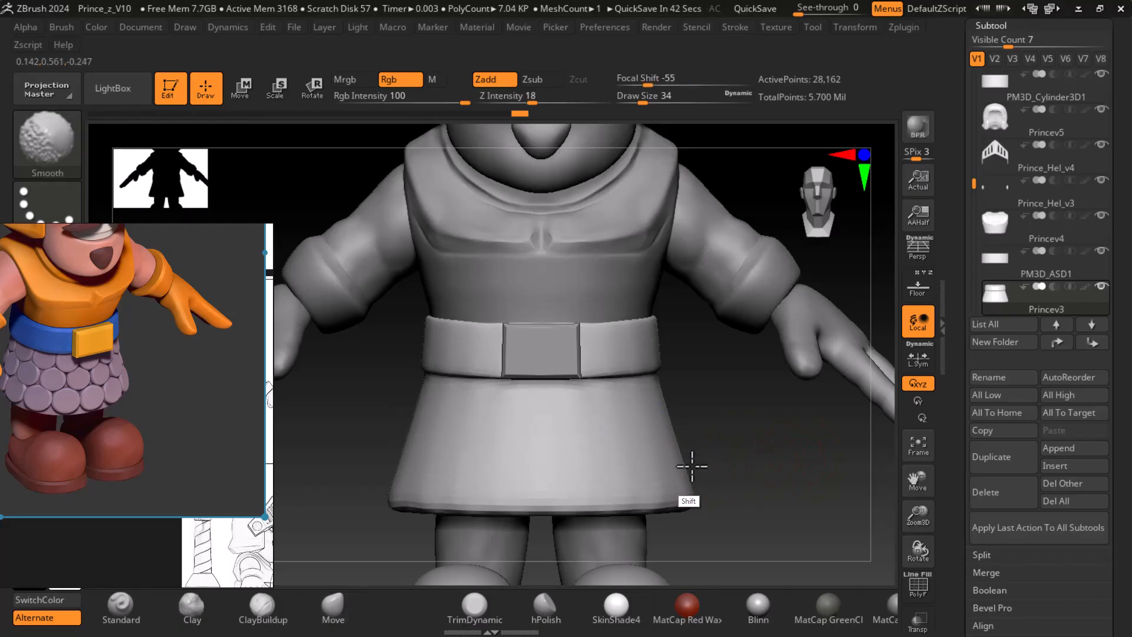
mouse_move(380, 478)
left_mouse_down("shift")
mouse_move(655, 441)
mouse_move(655, 422)
left_mouse_up("shift")
- Smooth the back of the skirt, switching between its lower and higher subdivision levels
left_click_drag(788, 463, 501, 451)
key("shift")
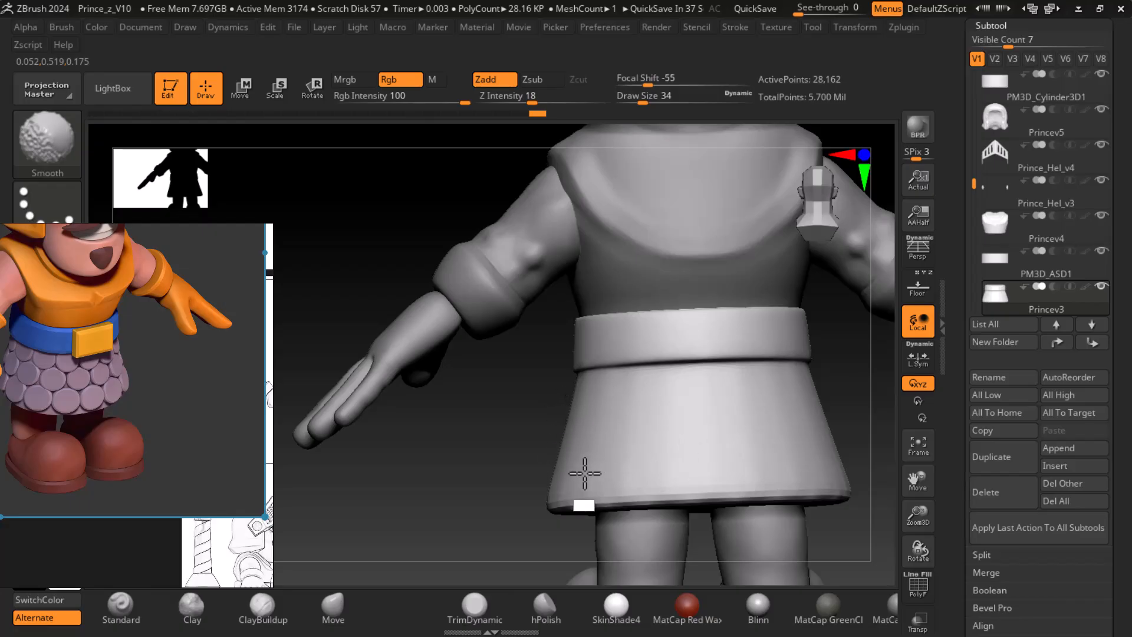
left_click_drag(805, 398, 727, 396, "shift")
key("shift+d")
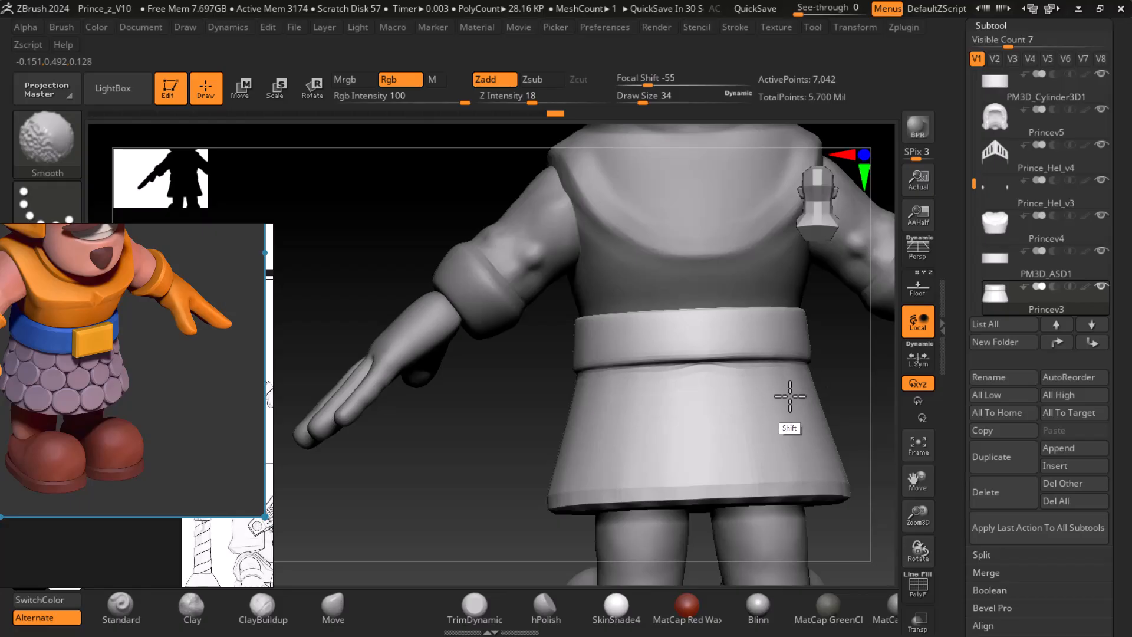
key("b")
key("m")
key("v")
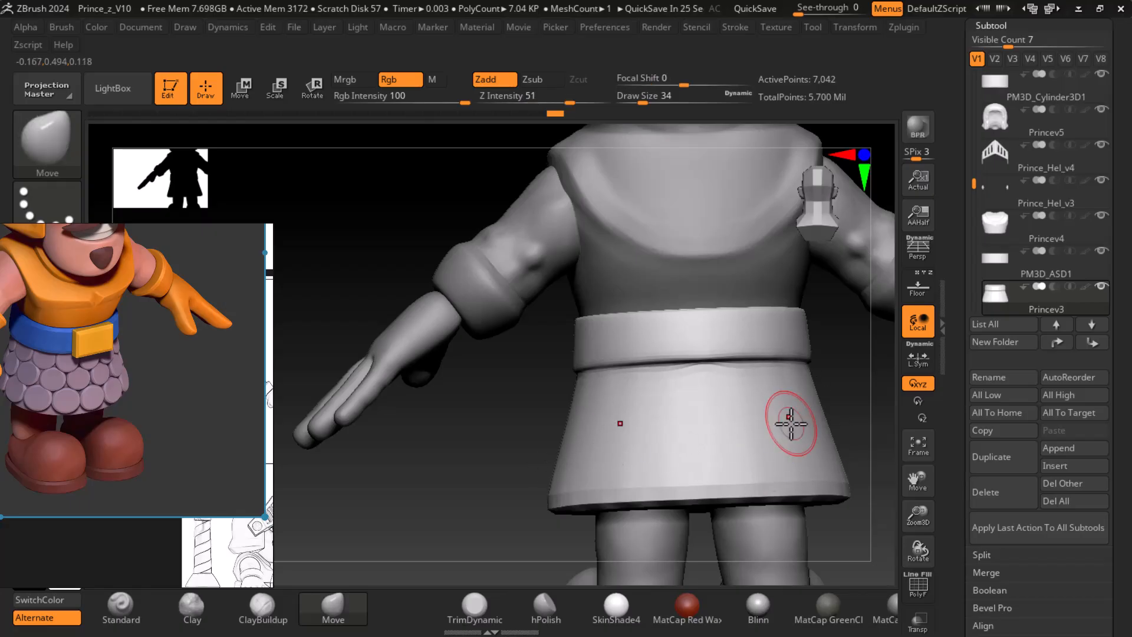
key("shift+f")
key("shift+f")
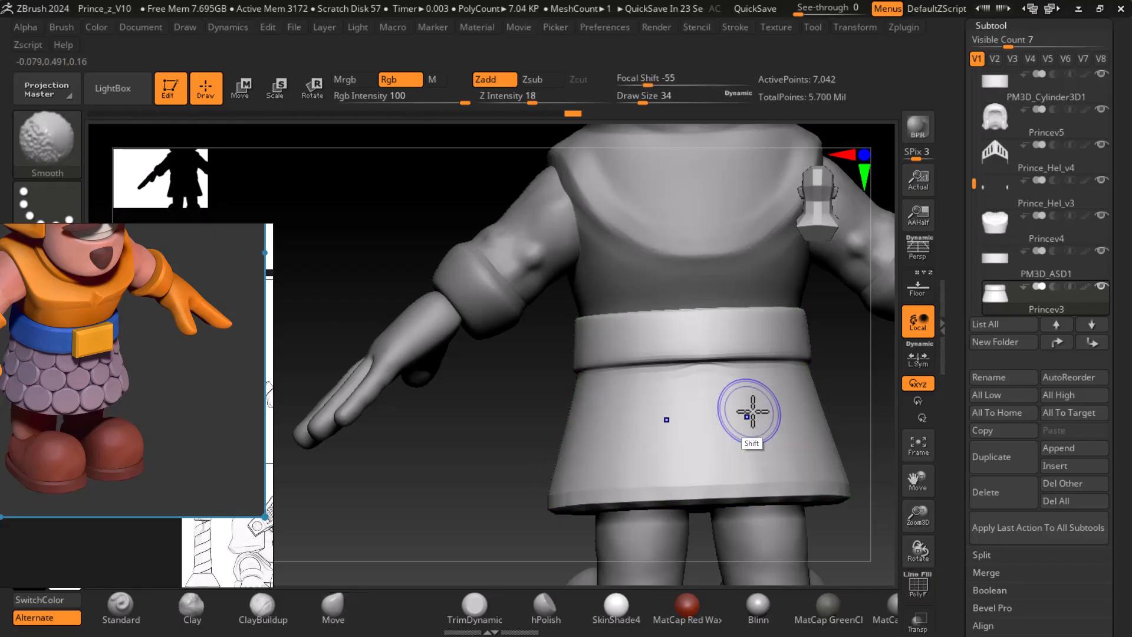
key("d")
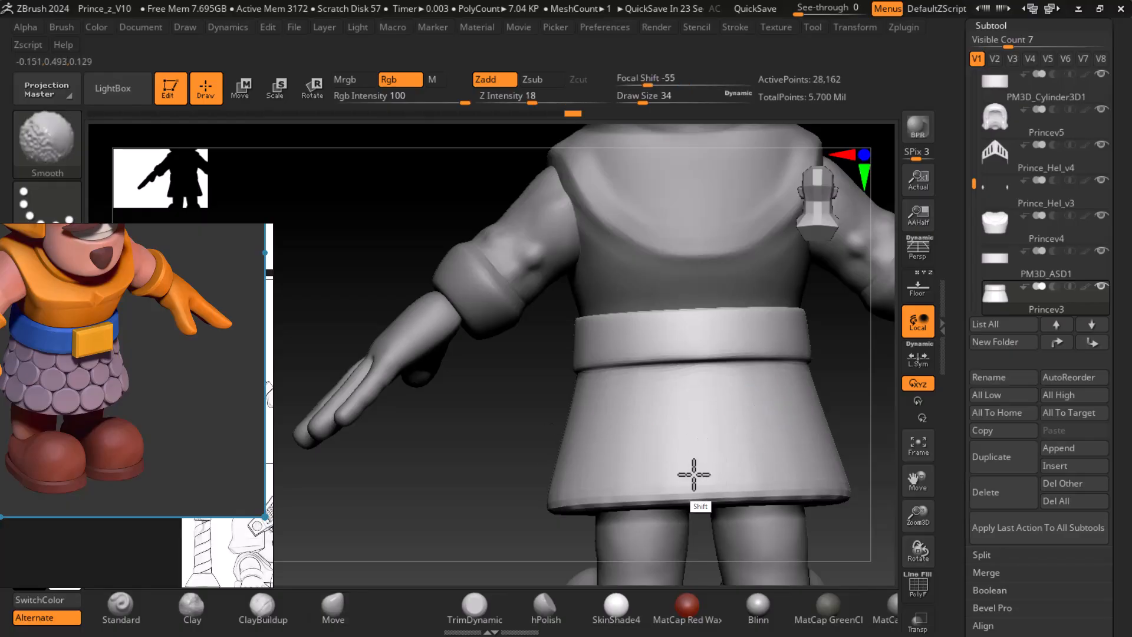
- Subdivide the skirt once more and smooth its front and outer edges
mouse_move(812, 309)
left_mouse_down()
mouse_move(880, 422)
mouse_move(889, 497)
left_mouse_up()
mouse_move(500, 439)
left_mouse_down("shift")
mouse_move(536, 407)
mouse_move(519, 419)
left_mouse_up("shift")
left_click_drag(883, 498, 874, 500, "shift")
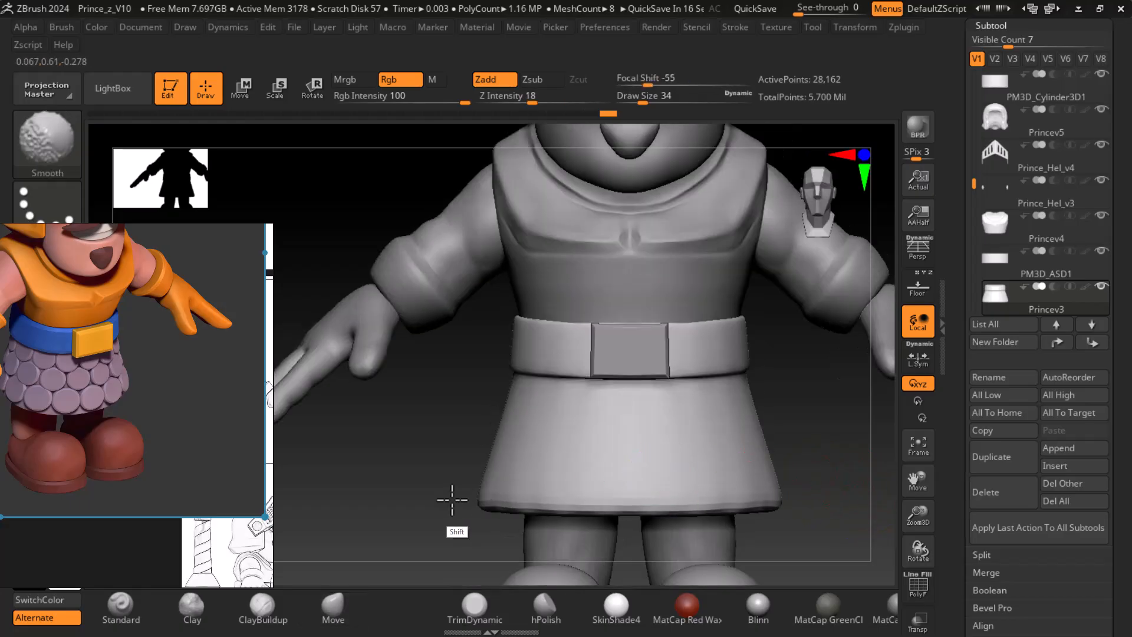
mouse_move(805, 471)
left_mouse_down("alt")
mouse_move(795, 446)
mouse_move(822, 470)
mouse_move(814, 445)
mouse_move(800, 464)
left_mouse_up("alt")
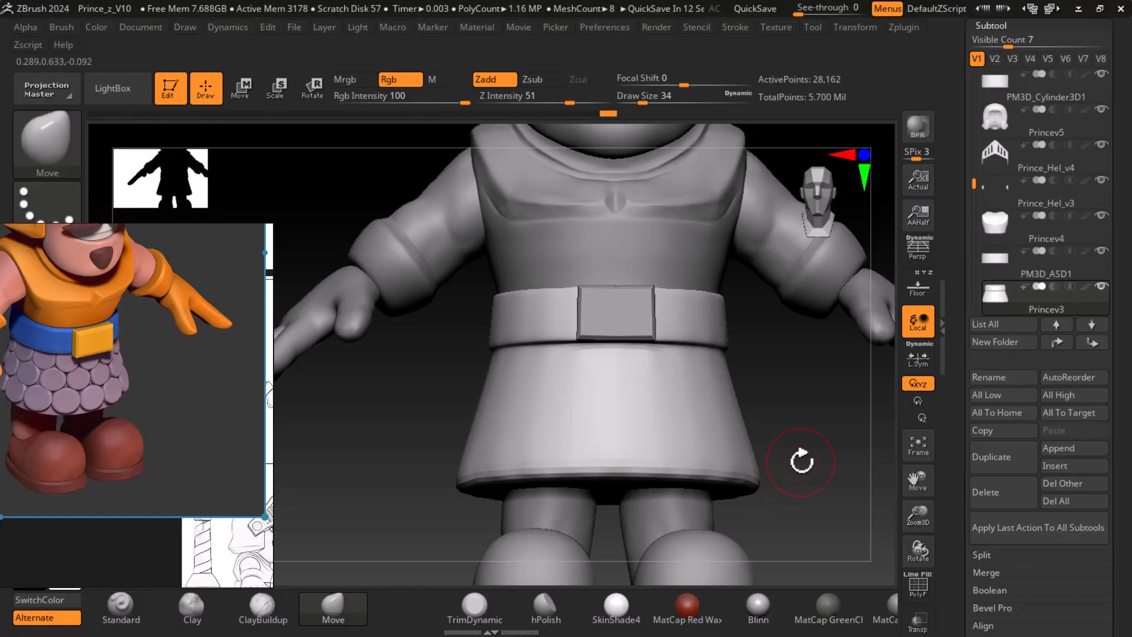
key("ctrl+d")
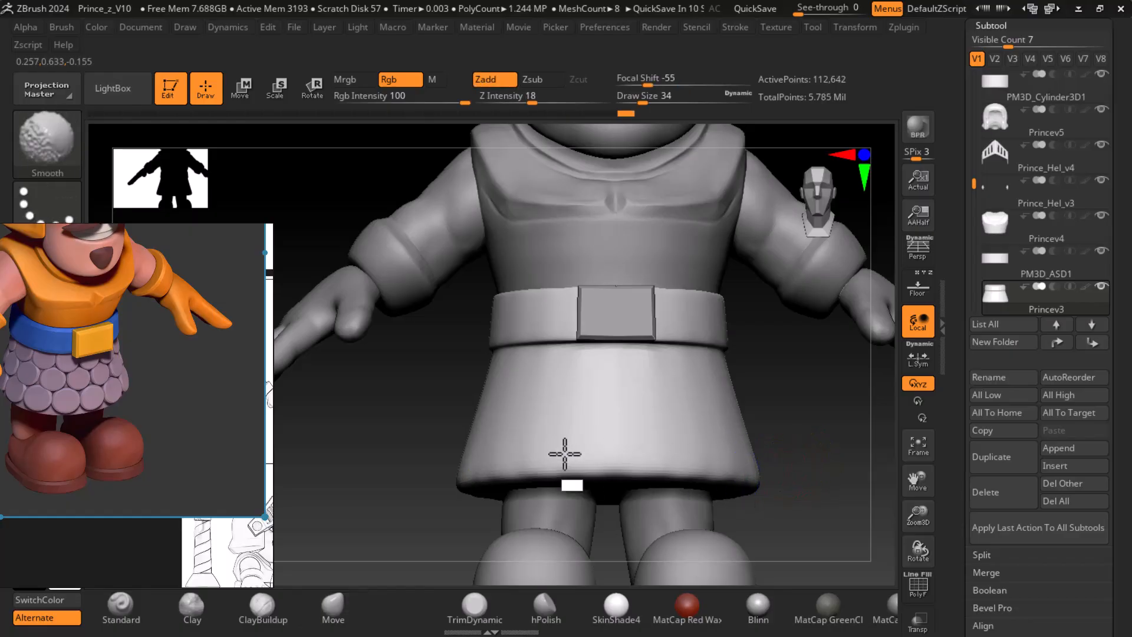
left_click_drag(771, 448, 776, 455, "shift")
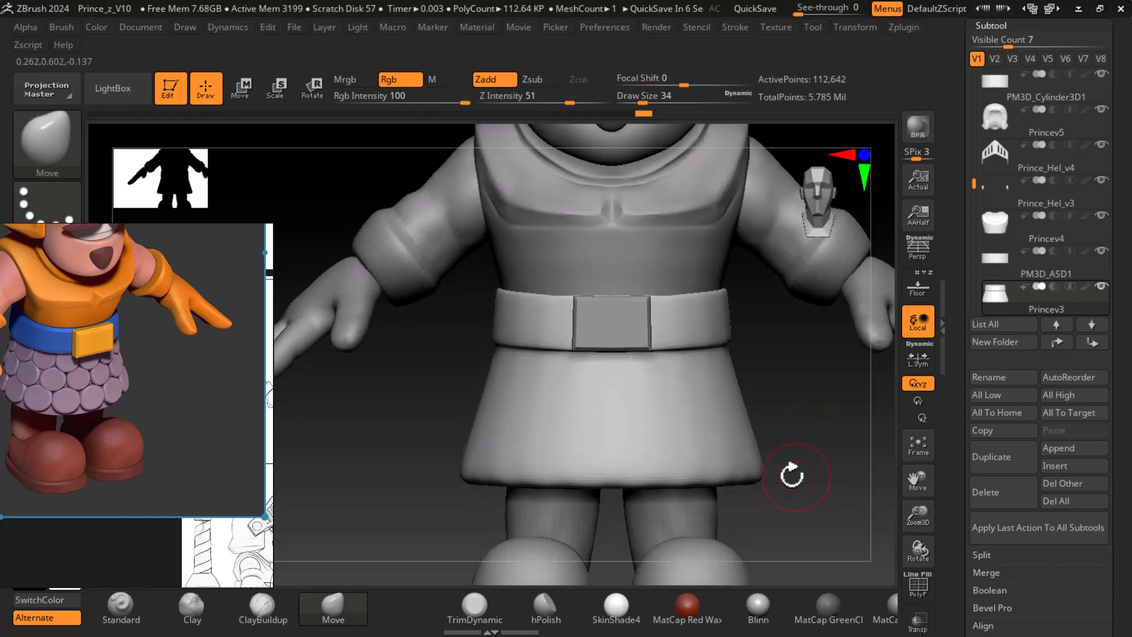
- Isolate the skirt subtool and polish its bottom rim from below with the hPolish brush
mouse_move(824, 455)
left_mouse_down()
mouse_move(796, 380)
mouse_move(849, 519)
mouse_move(705, 548)
left_mouse_up()
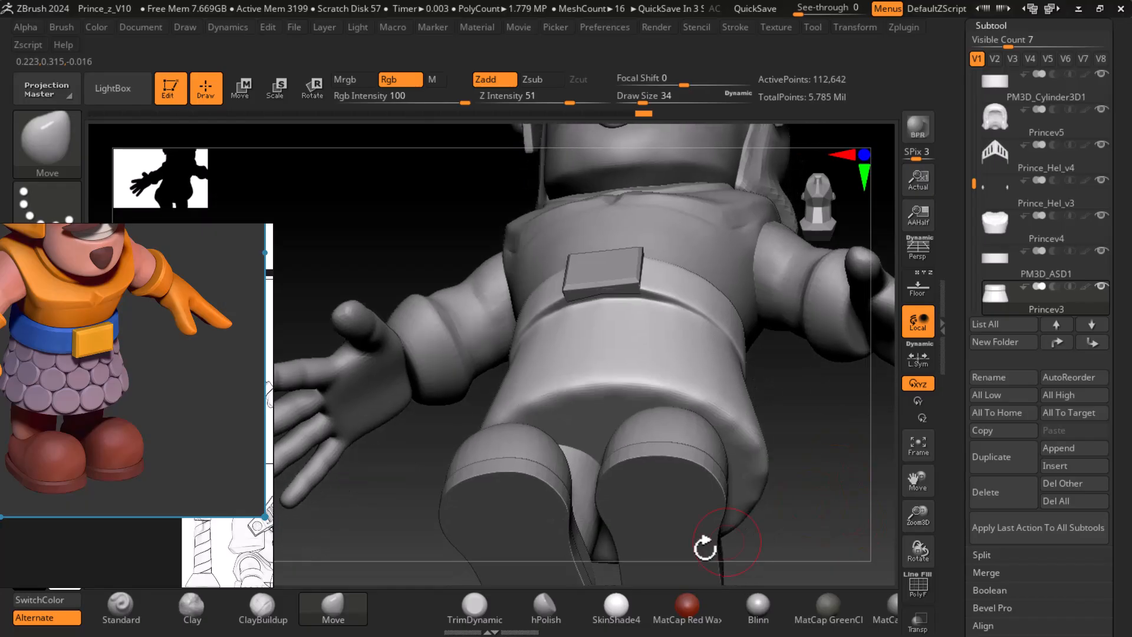
left_click(545, 610)
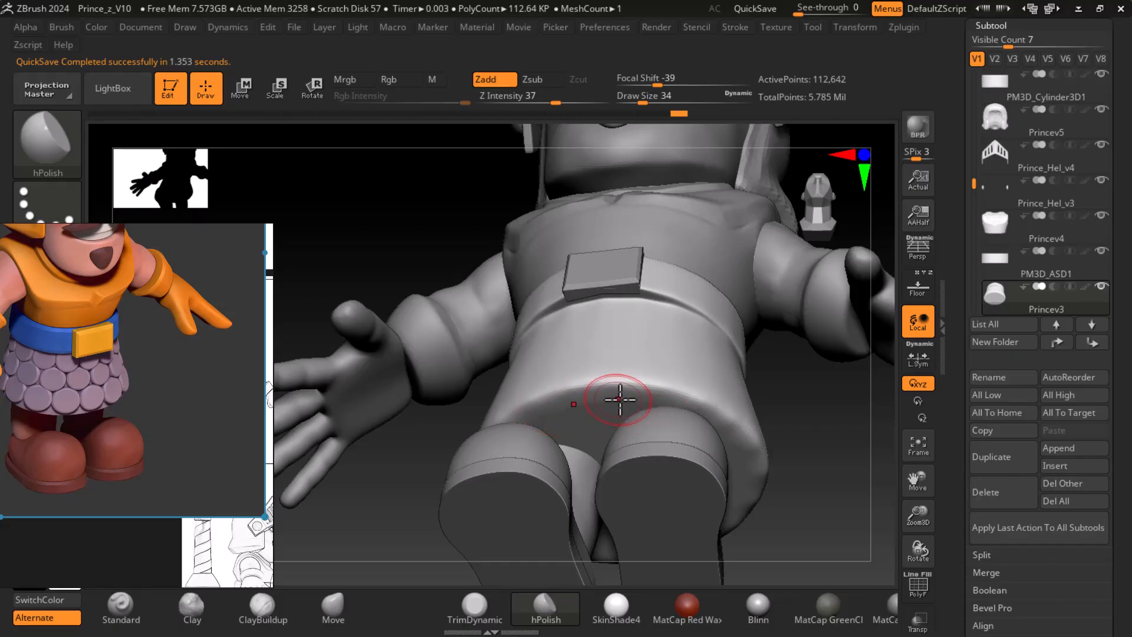
left_click(1001, 301, "shift")
left_click_drag(837, 496, 788, 411, "alt")
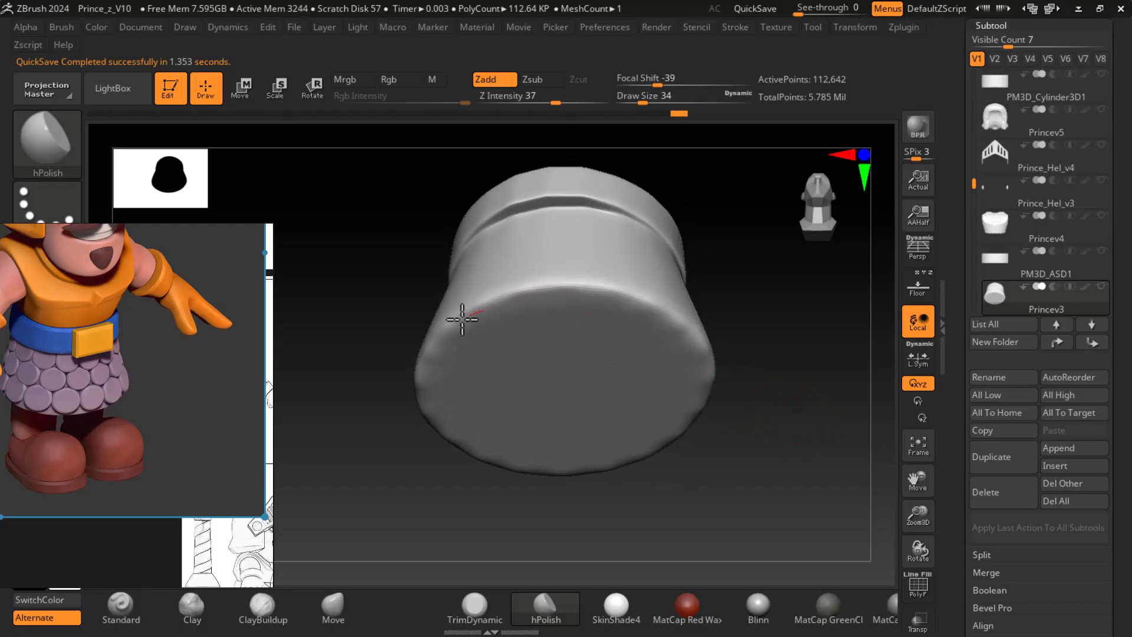
left_click_drag(465, 322, 430, 370)
left_click_drag(435, 420, 431, 405)
left_click_drag(538, 297, 568, 319)
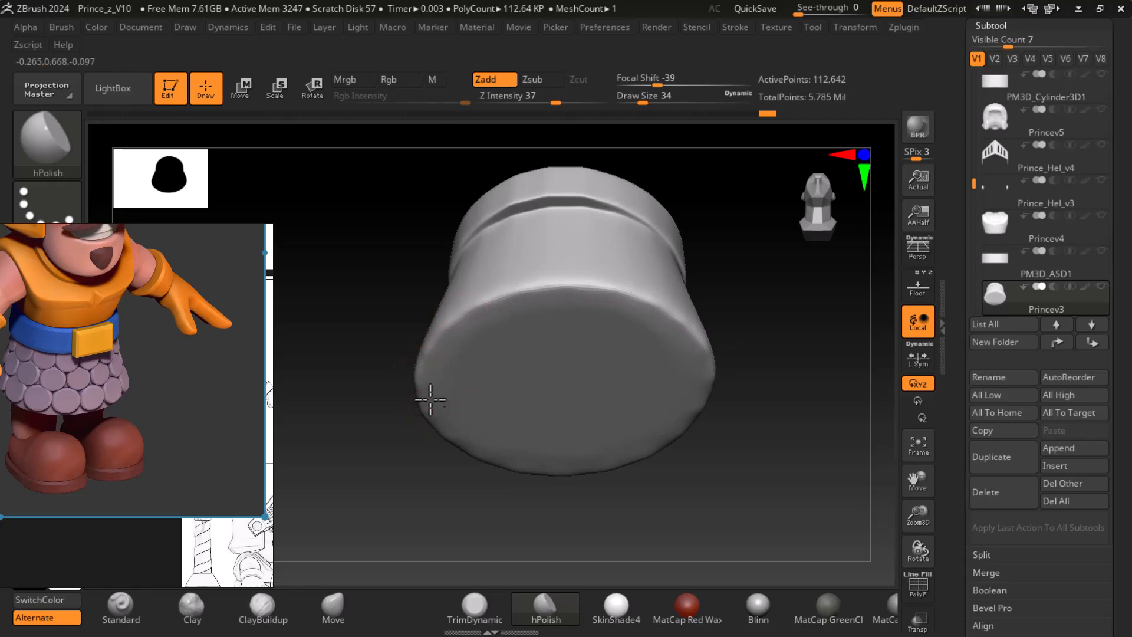
left_click_drag(536, 305, 553, 304)
- Continue polishing and smoothing the skirt's bottom rim, working on the hem from below and from the front
left_click_drag(819, 453, 807, 389)
mouse_move(527, 315)
left_mouse_down()
mouse_move(463, 331)
mouse_move(428, 386)
mouse_move(428, 419)
mouse_move(506, 502)
left_mouse_up()
left_click_drag(661, 426, 691, 372)
mouse_move(761, 405)
left_mouse_down()
mouse_move(859, 505)
mouse_move(832, 466)
mouse_move(863, 481)
left_mouse_up()
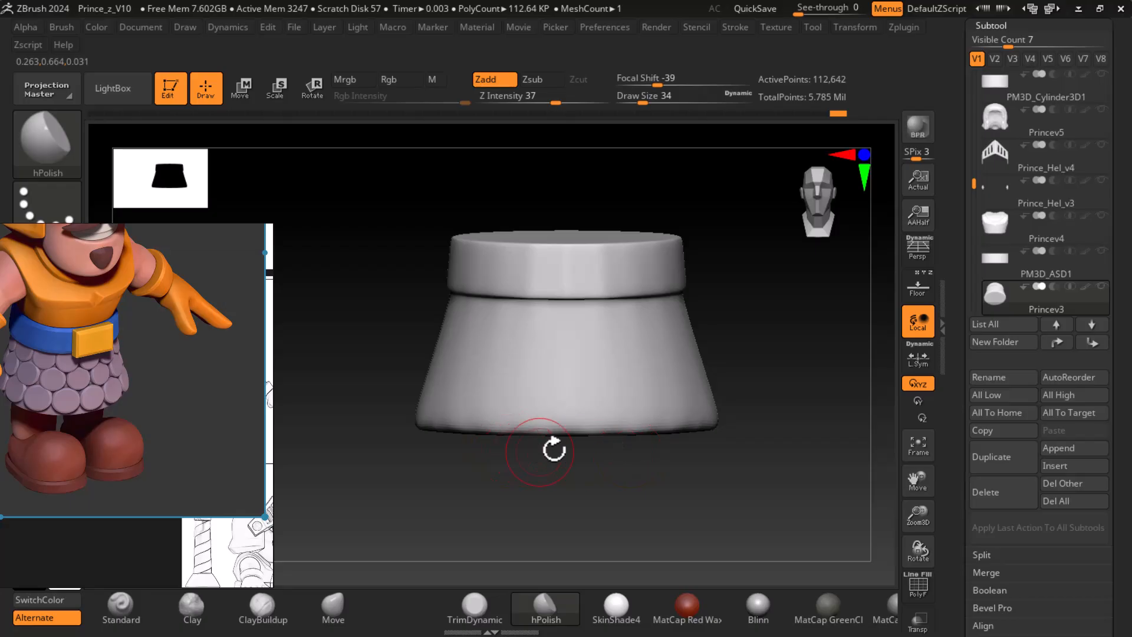
mouse_move(678, 448)
left_mouse_down()
mouse_move(746, 362)
mouse_move(725, 361)
left_mouse_up()
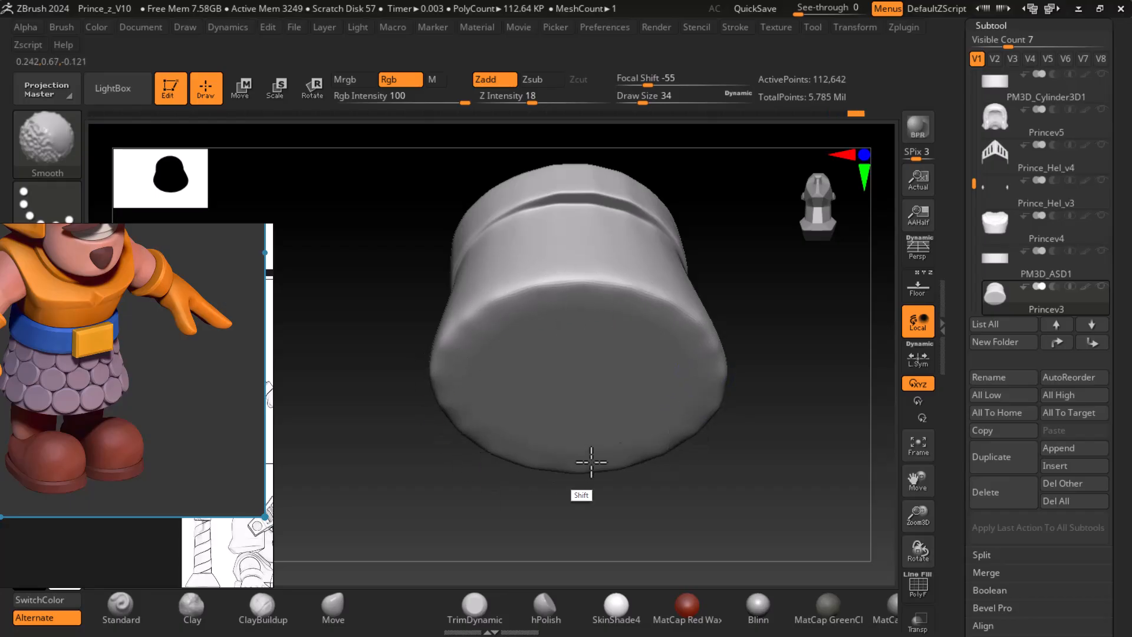
mouse_move(784, 407)
left_mouse_down()
mouse_move(764, 493)
mouse_move(790, 445)
left_mouse_up()
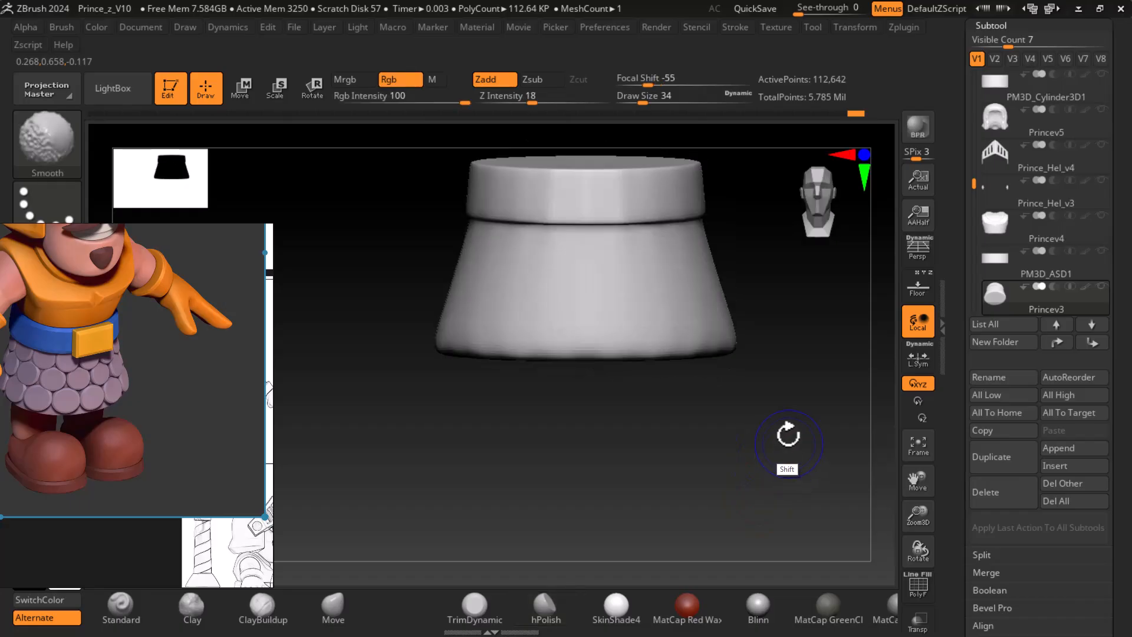
left_click_drag(540, 367, 670, 380)
mouse_move(784, 448)
left_mouse_down()
mouse_move(812, 465)
mouse_move(799, 445)
left_mouse_up()
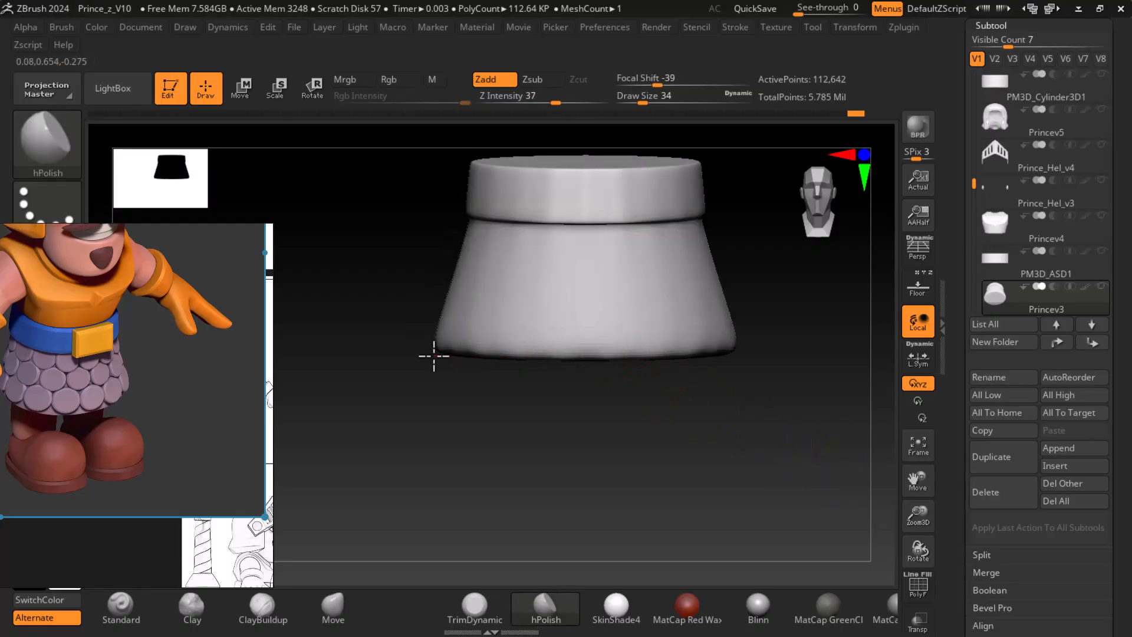
- Choose the Pinch brush for sharpening the skirt's hem
left_click(224, 237)
left_click(45, 159)
left_click(45, 160)
left_click(47, 141)
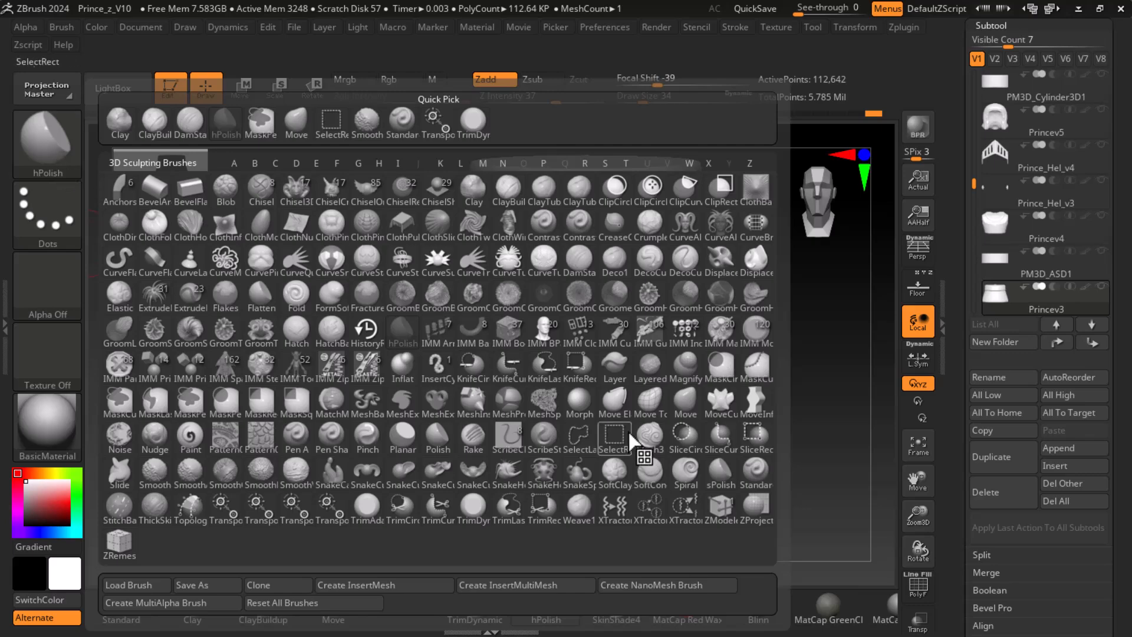
key("p")
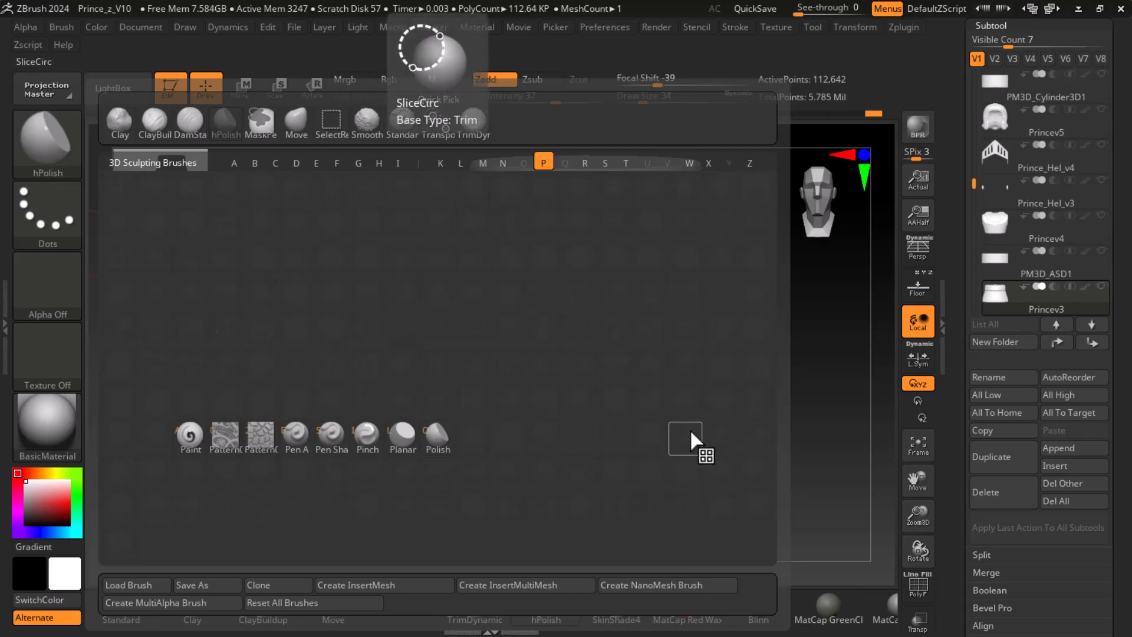
left_click(367, 445)
left_click_drag(696, 490, 740, 492)
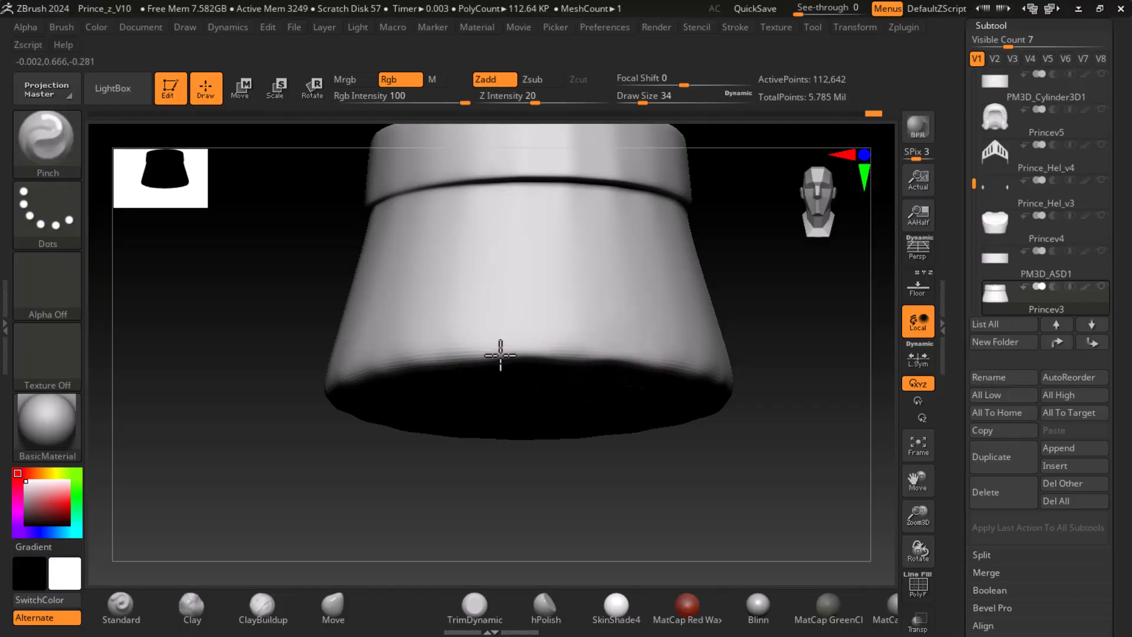
left_click_drag(481, 354, 358, 371)
mouse_move(738, 424)
left_mouse_down()
mouse_move(766, 354)
mouse_move(832, 341)
left_mouse_up()
key("ctrl")
key("ctrl+z")
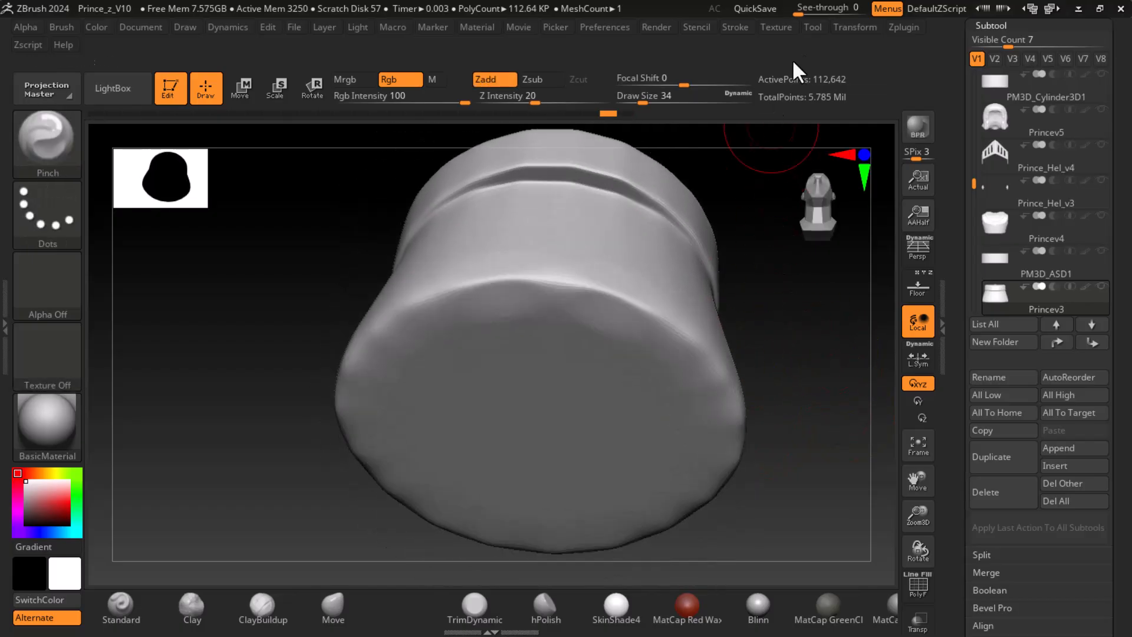
- Dock the Stroke settings beside the canvas and turn on LazyMouse for the Pinch brush
left_click(736, 27)
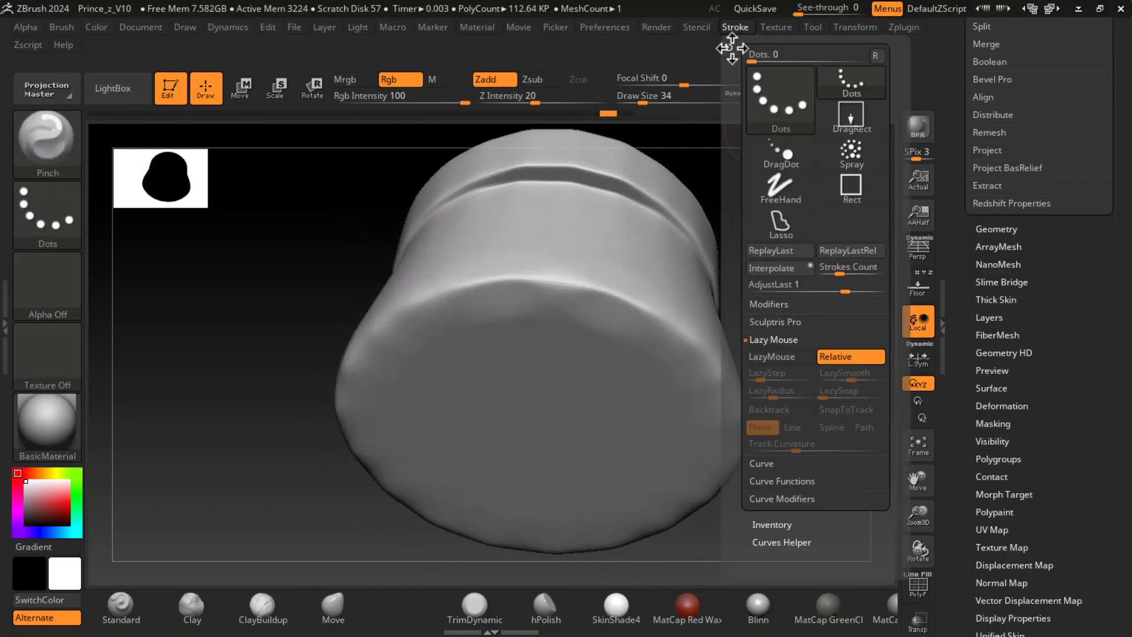
left_click_drag(732, 48, 1003, 36)
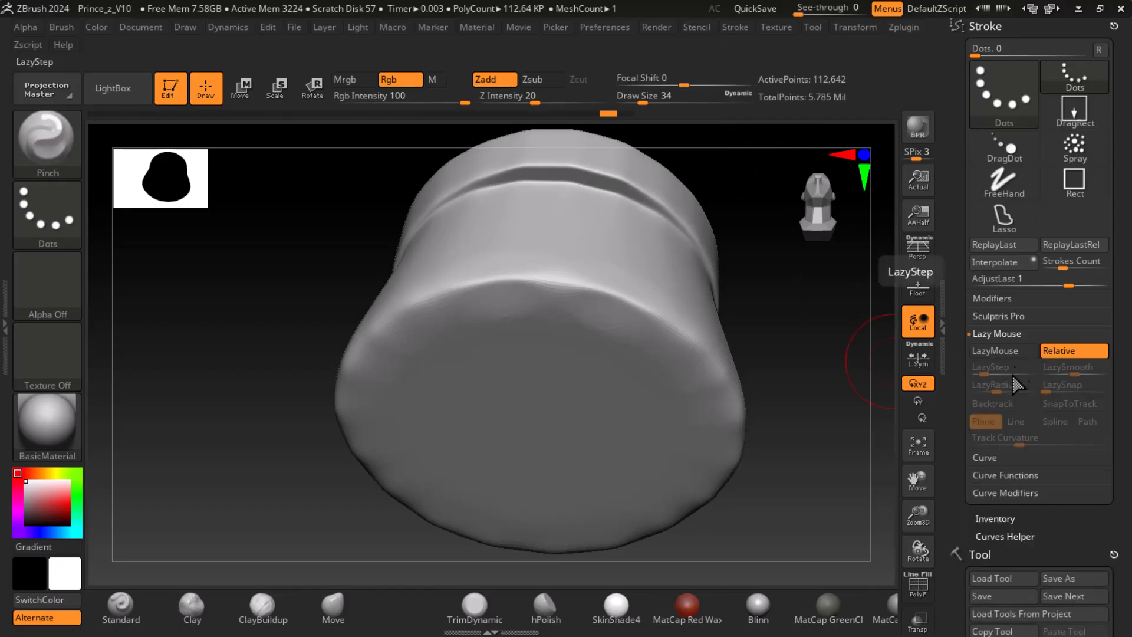
left_click(996, 351)
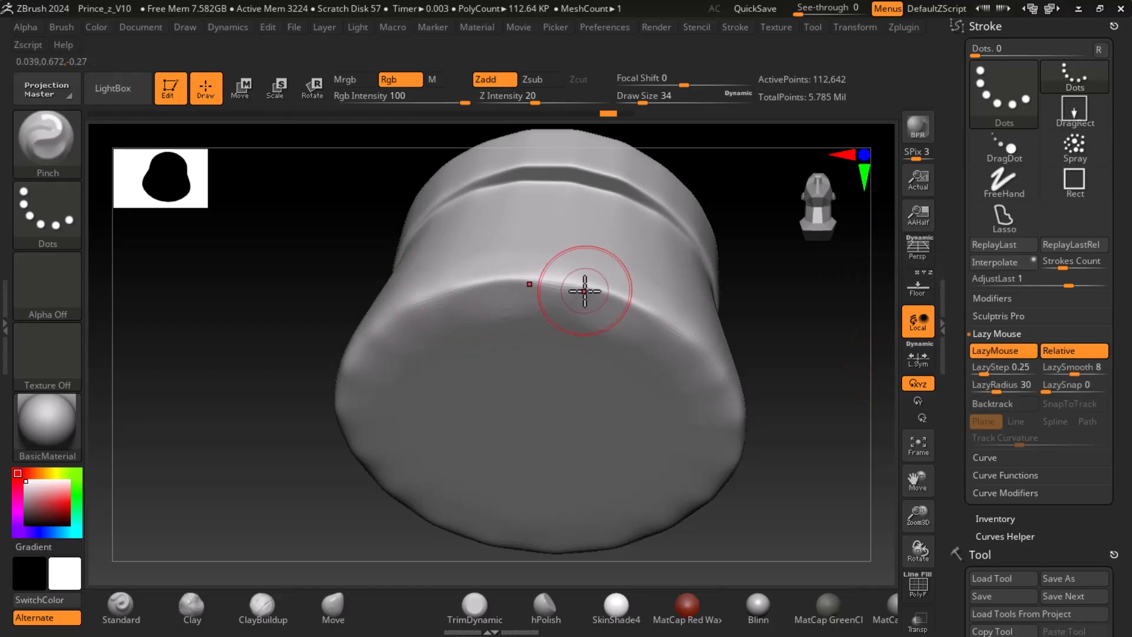
- Sharpen the skirt's bottom edge with long Pinch strokes around the rim from below
left_click_drag(504, 287, 506, 278)
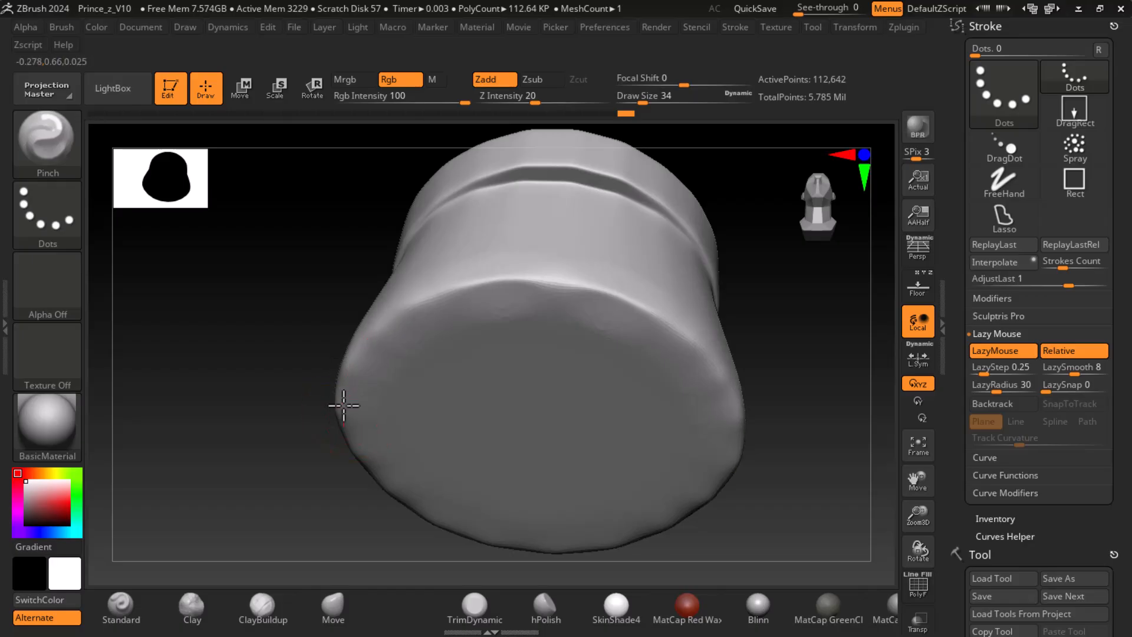
mouse_move(541, 283)
left_mouse_down()
mouse_move(604, 296)
mouse_move(504, 286)
mouse_move(384, 326)
left_mouse_up()
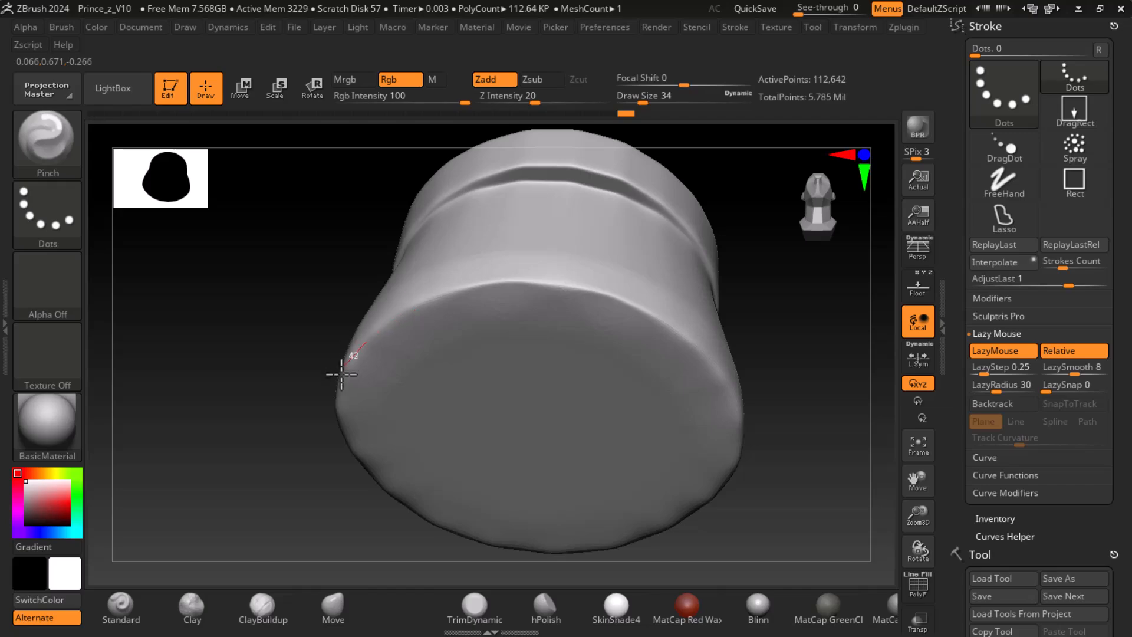
left_click_drag(776, 489, 799, 319)
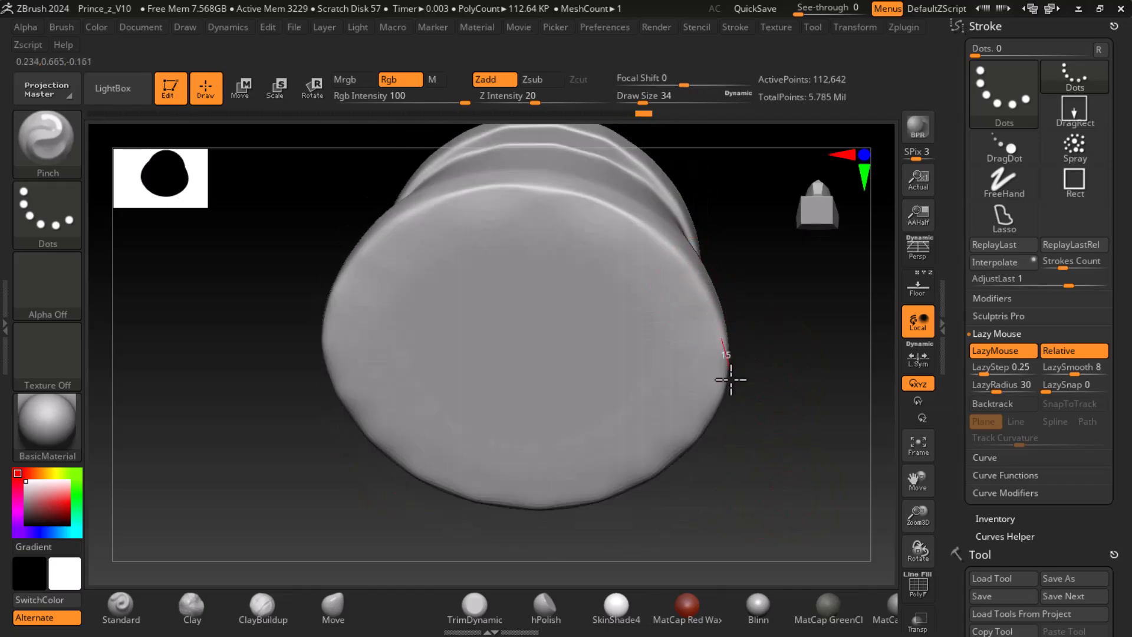
left_click_drag(705, 417, 717, 383)
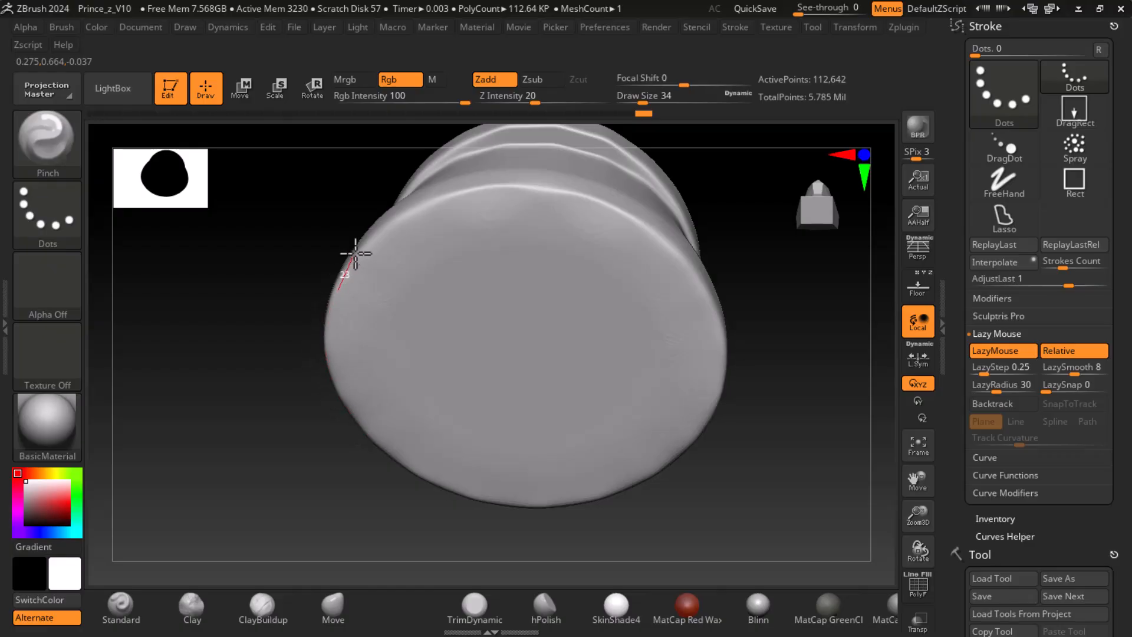
- Smooth the front and side surfaces of the skirt just above the hem
mouse_move(761, 449)
left_mouse_down()
mouse_move(791, 544)
mouse_move(814, 463)
mouse_move(581, 413)
left_mouse_up()
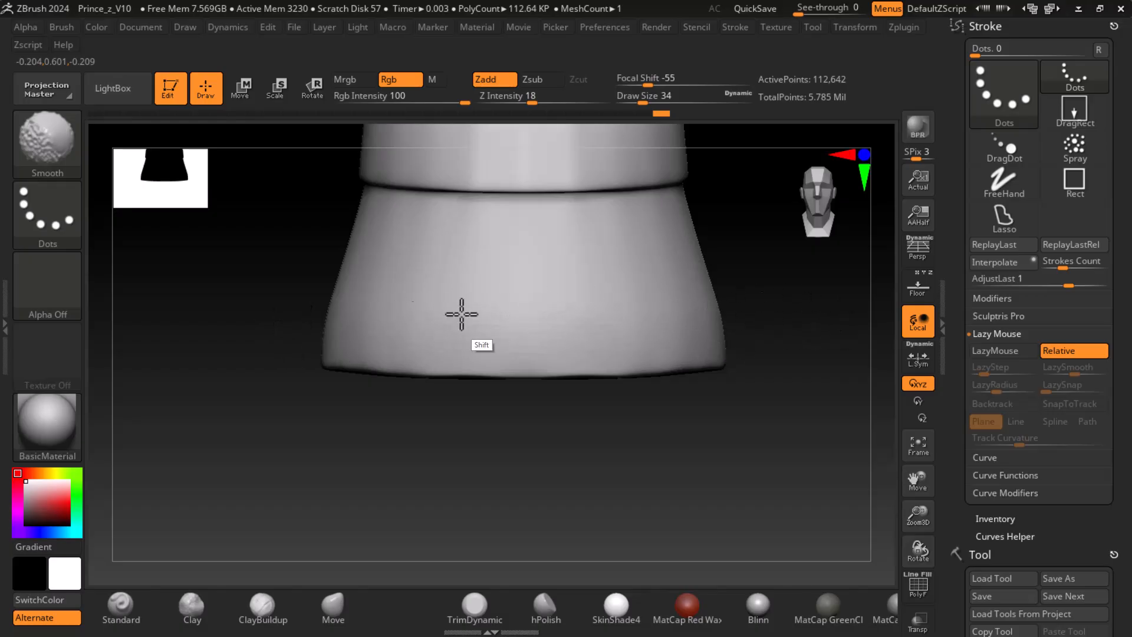
mouse_move(561, 392)
left_mouse_down()
mouse_move(723, 458)
mouse_move(653, 443)
mouse_move(642, 374)
left_mouse_up()
key("shift")
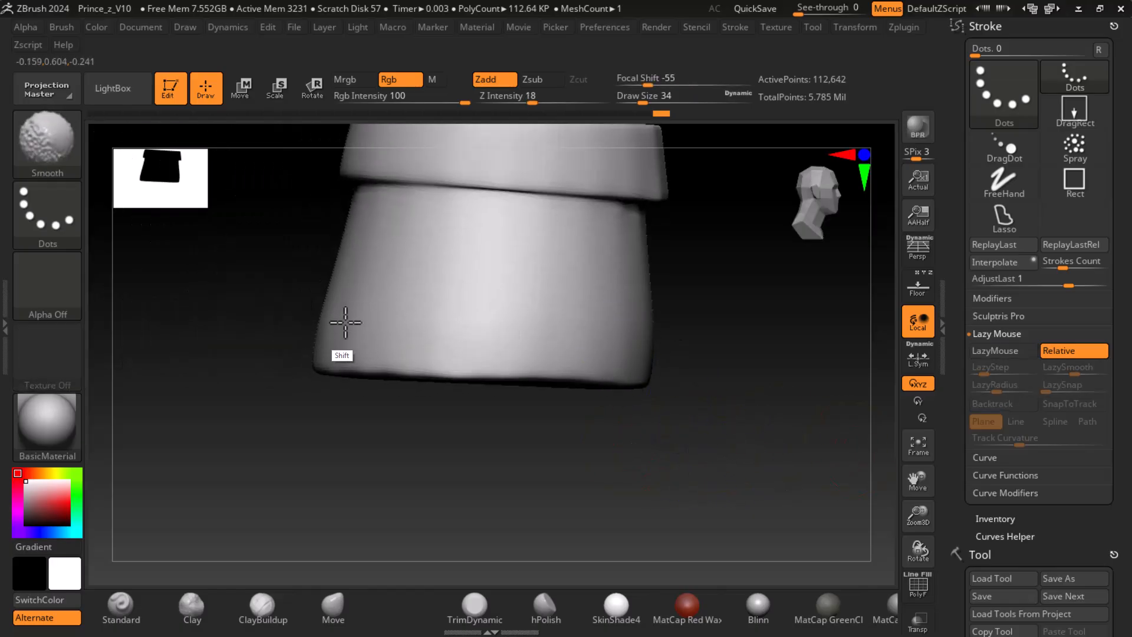
left_click_drag(448, 420, 731, 370)
left_click_drag(498, 325, 319, 331, "shift")
left_click_drag(501, 348, 351, 362, "shift")
- Smooth the front surface of the belt band above the skirt
left_click_drag(803, 479, 749, 359, "alt")
mouse_move(552, 366)
left_mouse_down()
mouse_move(826, 448)
mouse_move(681, 488)
mouse_move(751, 515)
left_mouse_up()
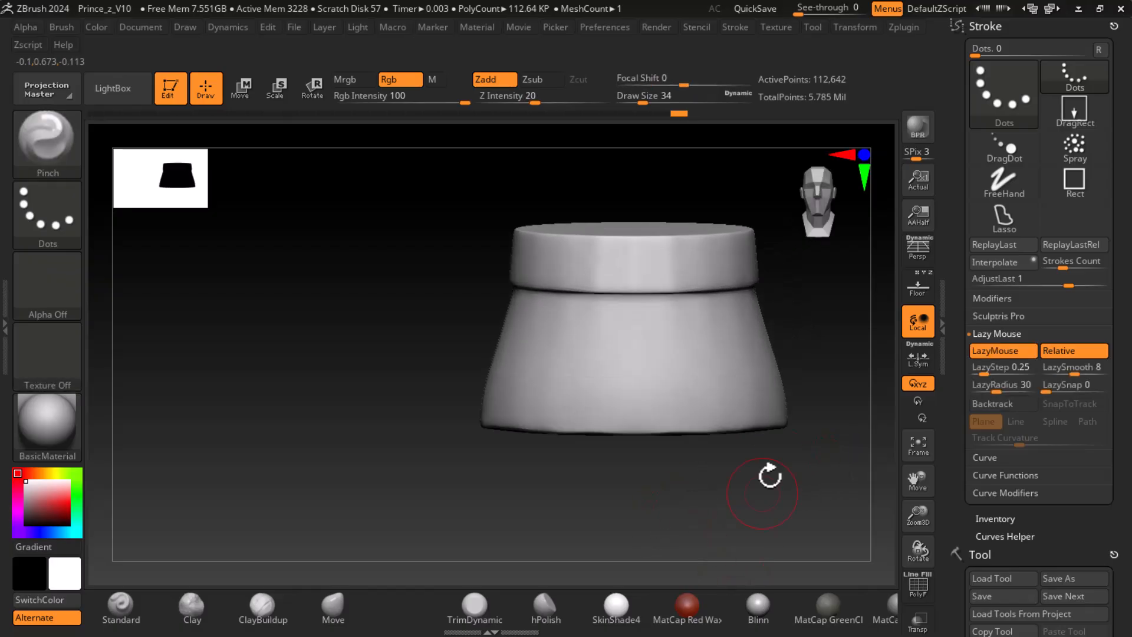
key("shift")
left_click_drag(682, 265, 616, 266, "shift")
- Polish the belt band's front and sides with the hPolish brush at draw size 22
mouse_move(833, 361)
left_mouse_down("alt")
mouse_move(722, 394)
mouse_move(791, 400)
left_mouse_up("alt")
left_click(543, 606)
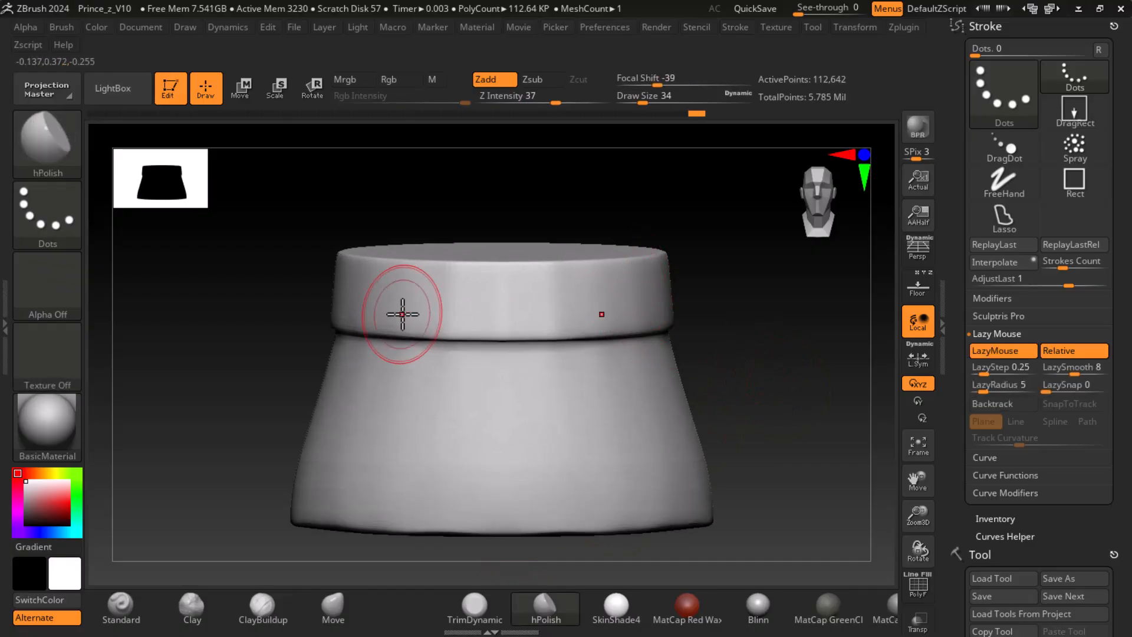
key("bracketleft")
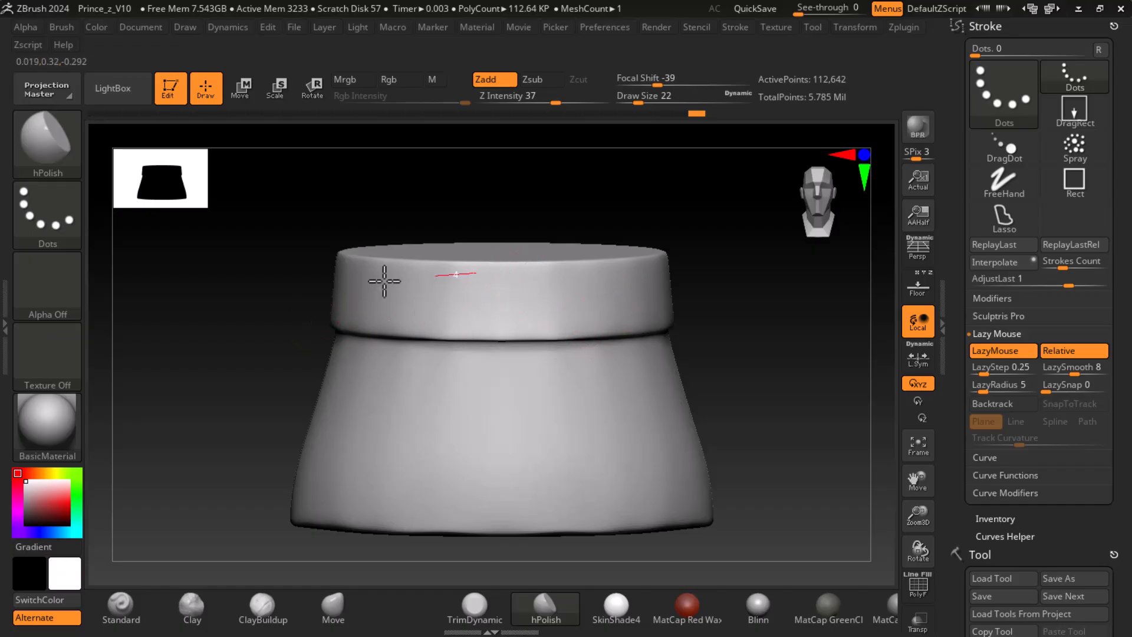
left_click_drag(749, 376, 803, 370)
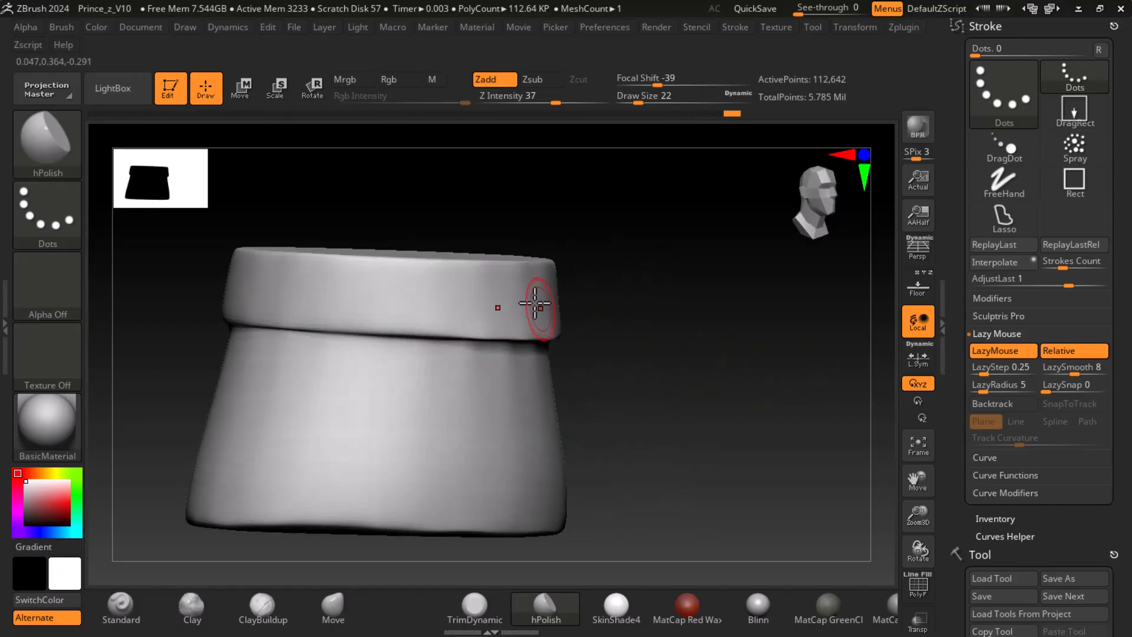
left_click_drag(581, 277, 607, 303)
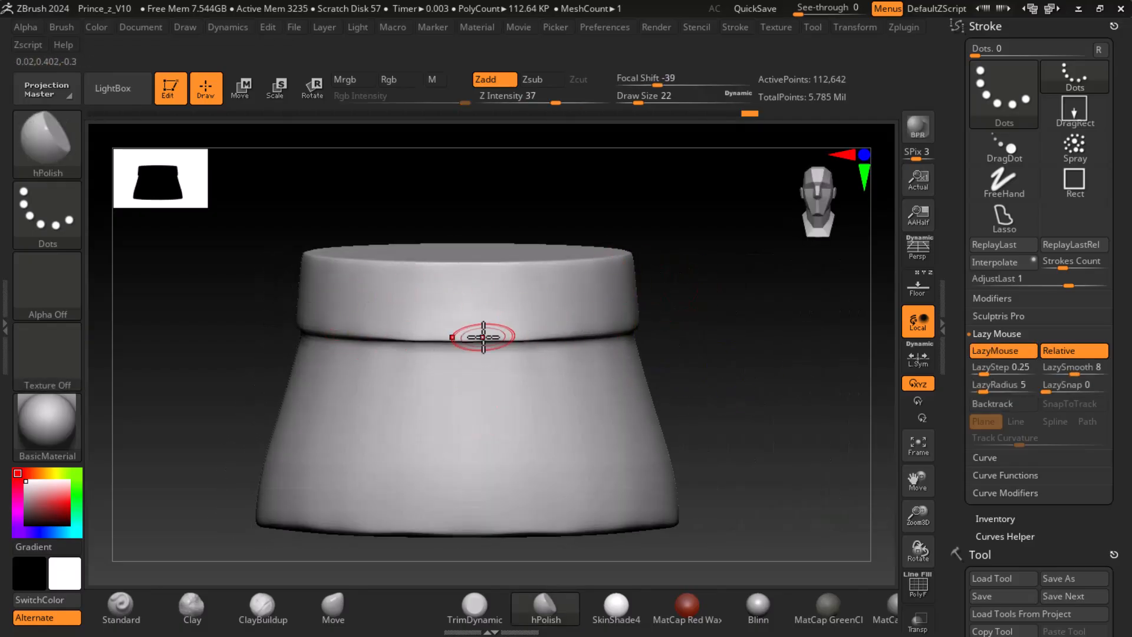
left_click_drag(761, 324, 564, 323)
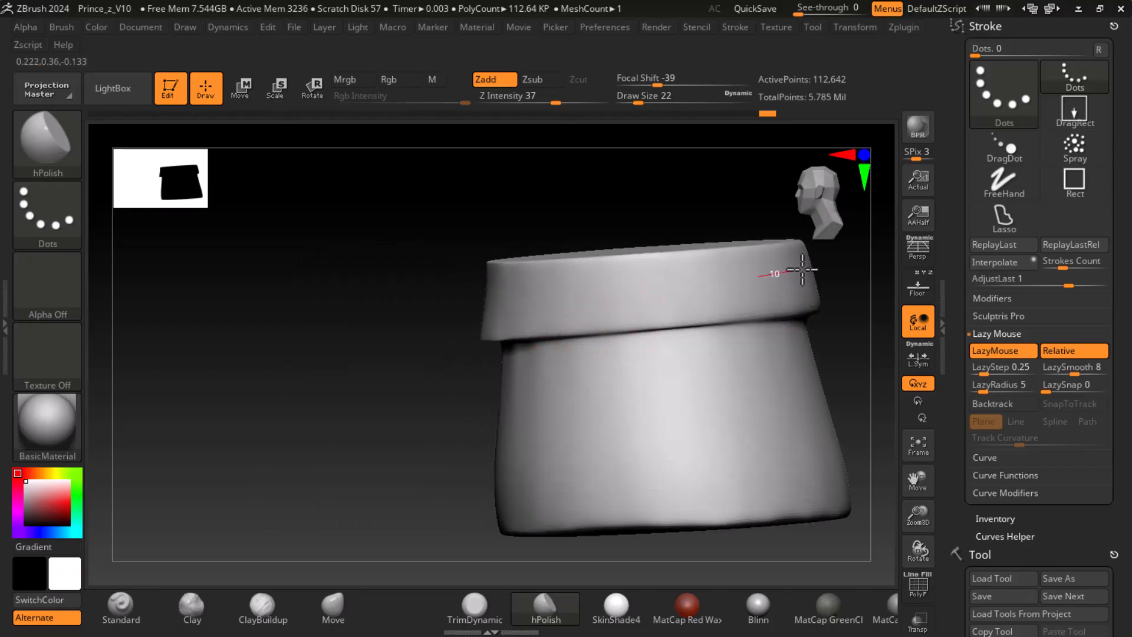
- Smooth the sides of the belt band and the skirt surface just beneath it
key("shift")
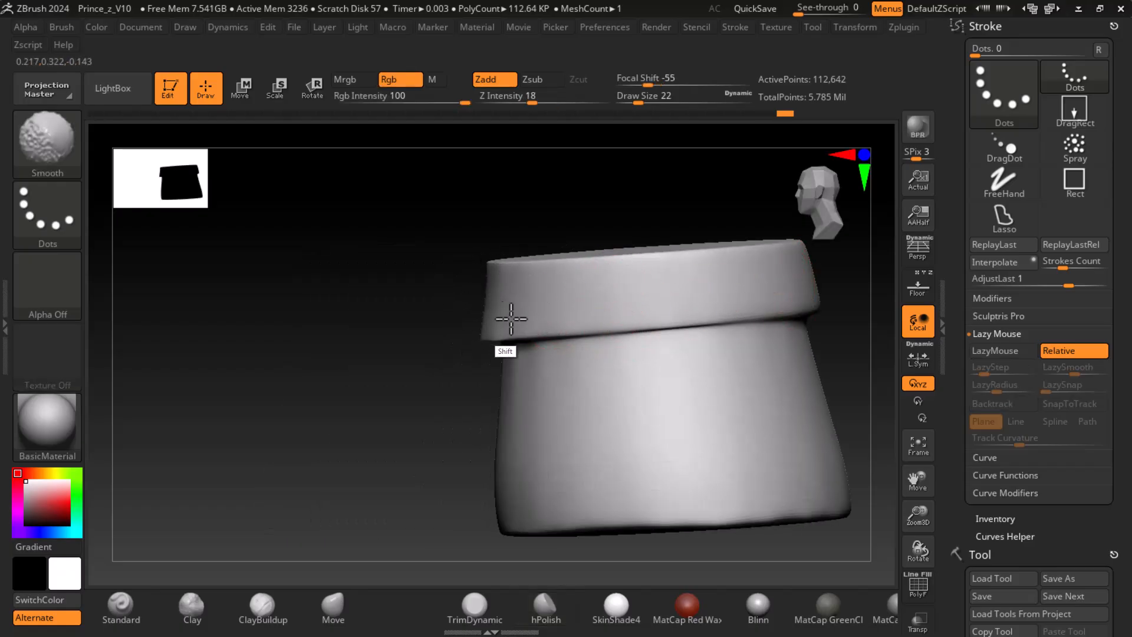
left_click_drag(462, 336, 529, 301, "shift")
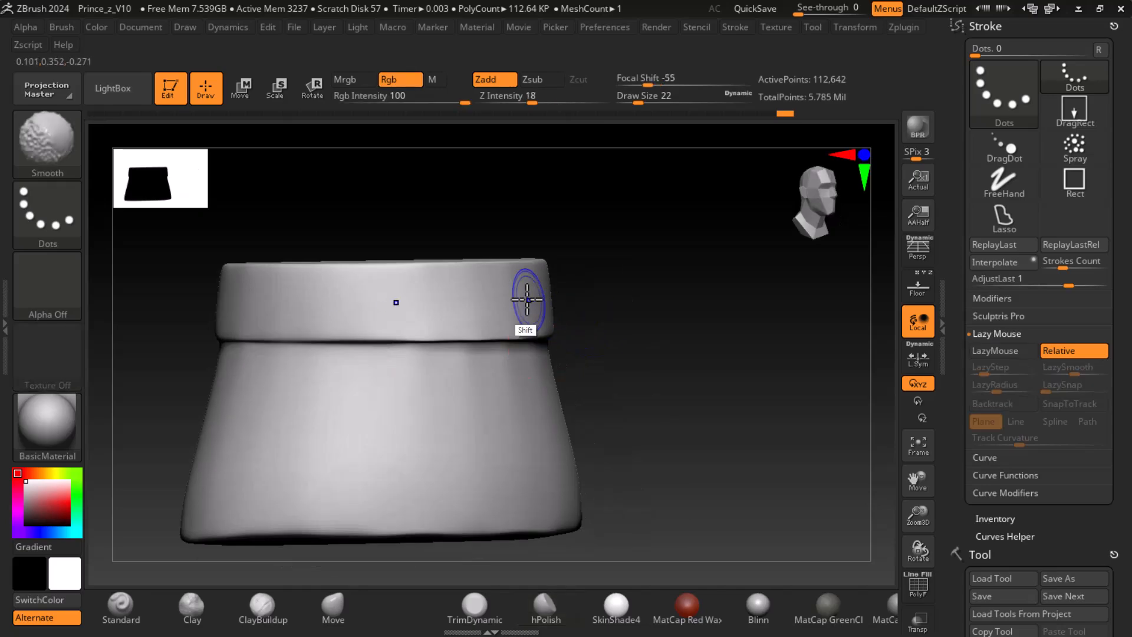
key("l")
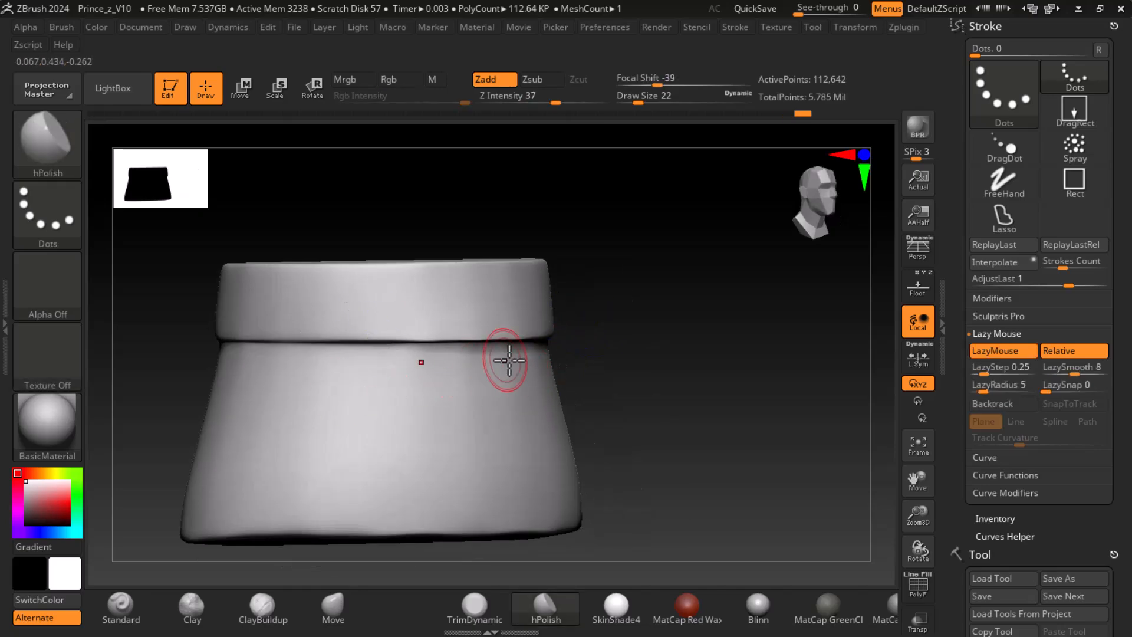
key("shift")
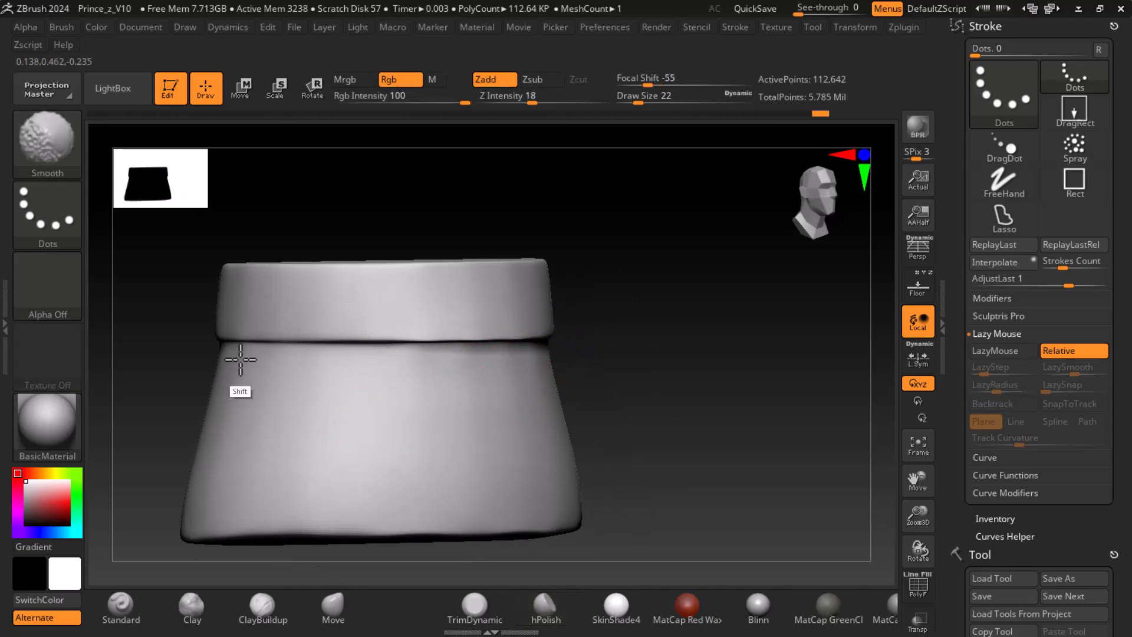
mouse_move(759, 412)
left_mouse_down("shift")
mouse_move(864, 436)
mouse_move(242, 374)
left_mouse_up("shift")
- Show all the knight's other subtools again around the skirt
left_click_drag(333, 433, 267, 442, "alt")
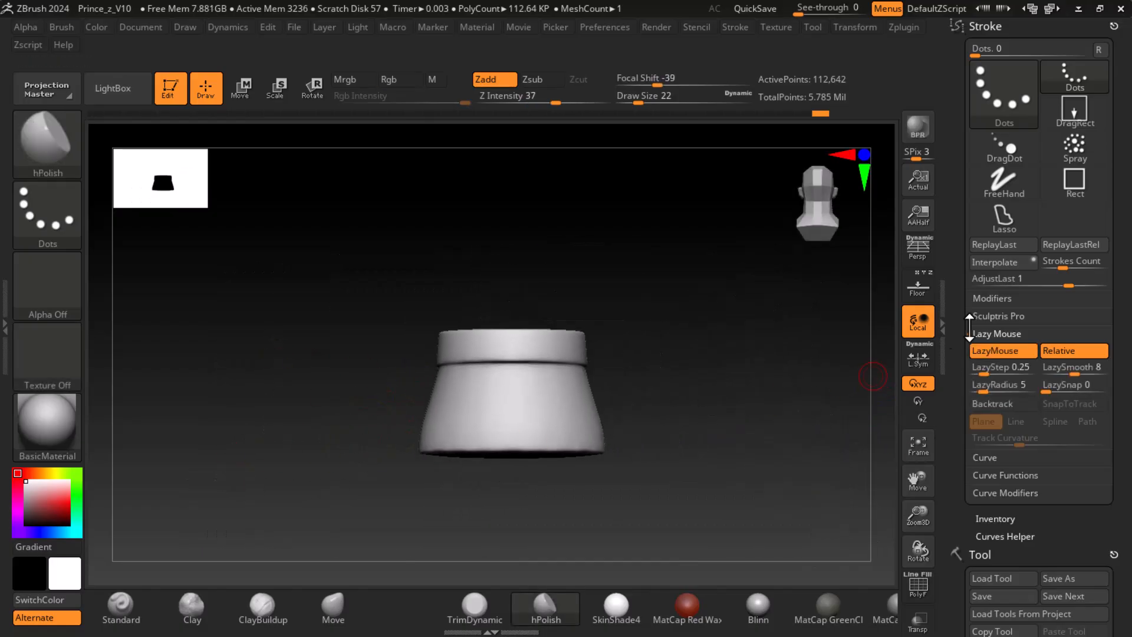
left_click_drag(958, 492, 948, 344)
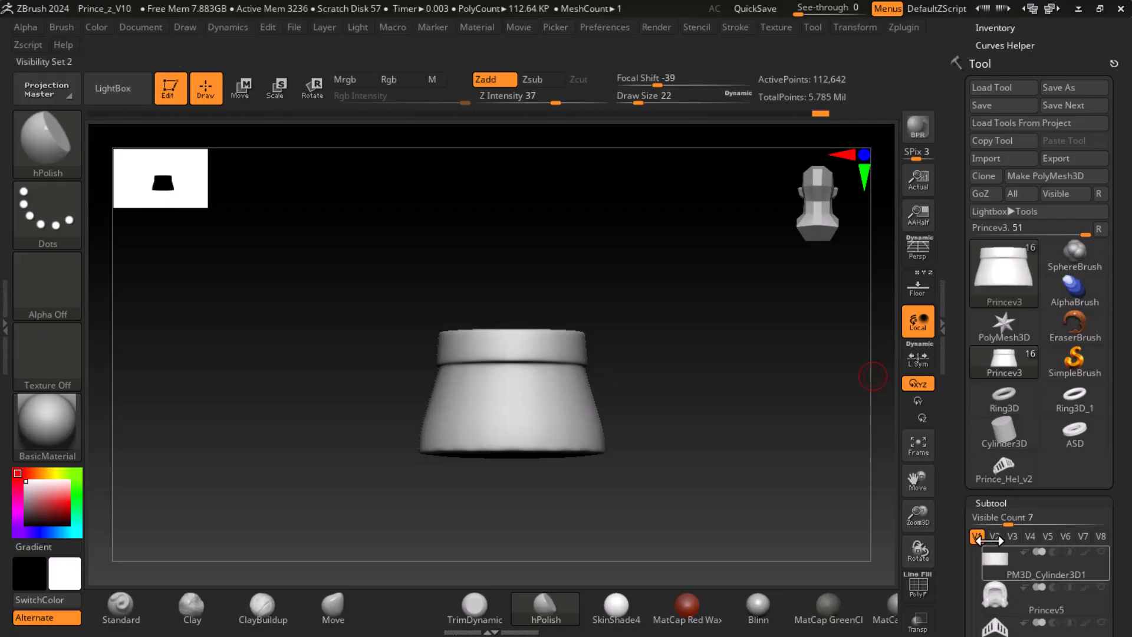
scroll(963, 489, "down", 5)
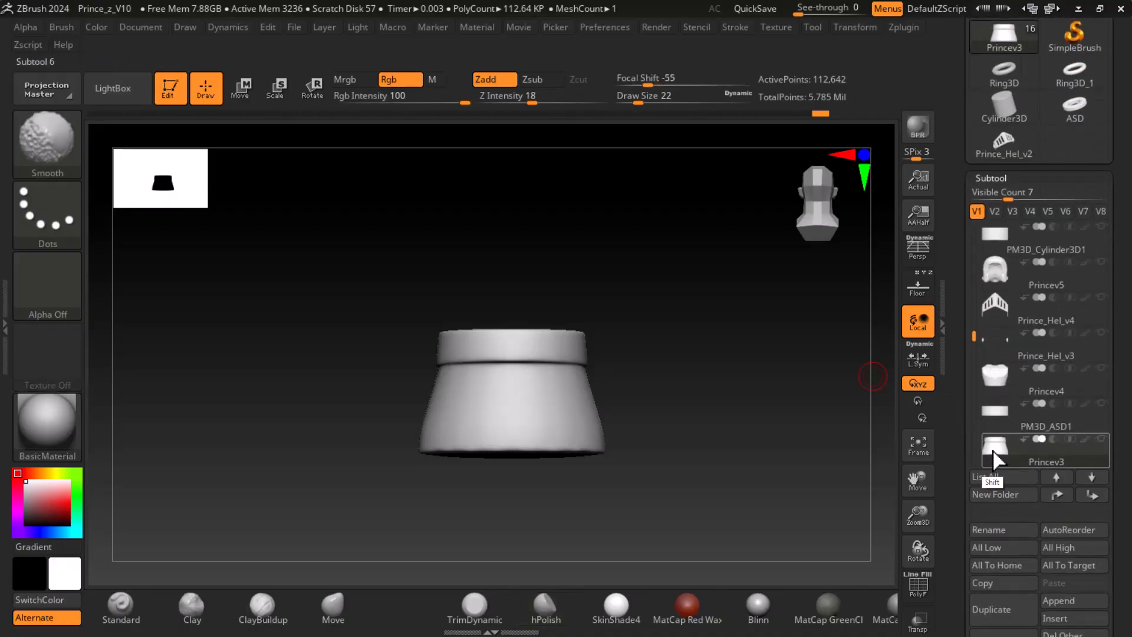
left_click(994, 453, "shift")
left_click_drag(756, 508, 785, 456)
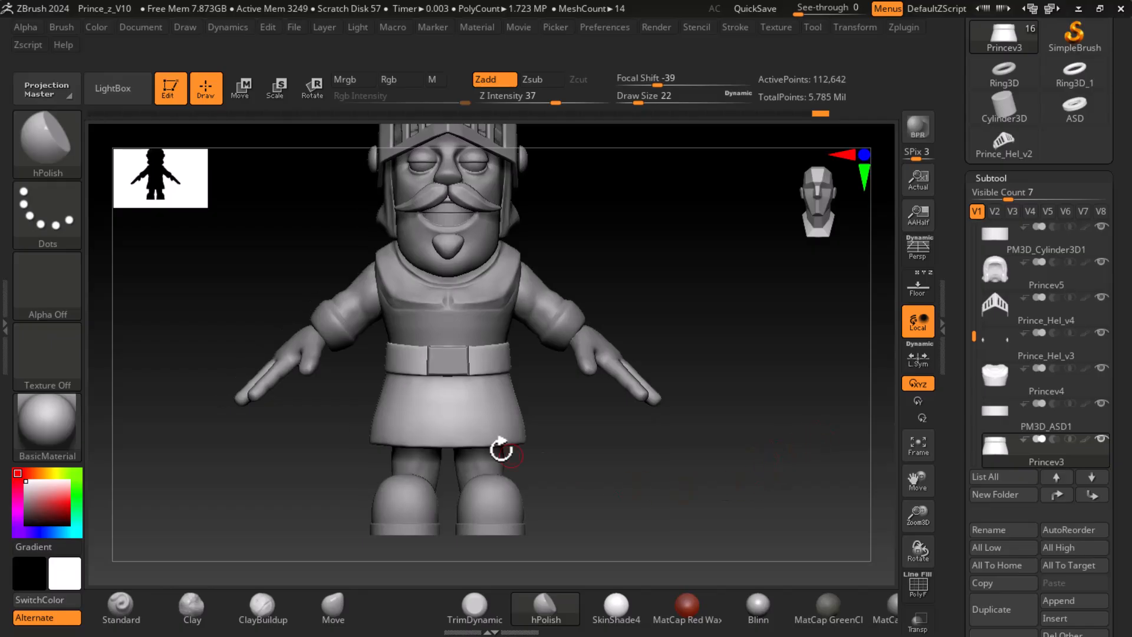
- Smooth the skirt's upper front just below the belt and check the whole figure
left_click_drag(661, 460, 730, 482, "alt")
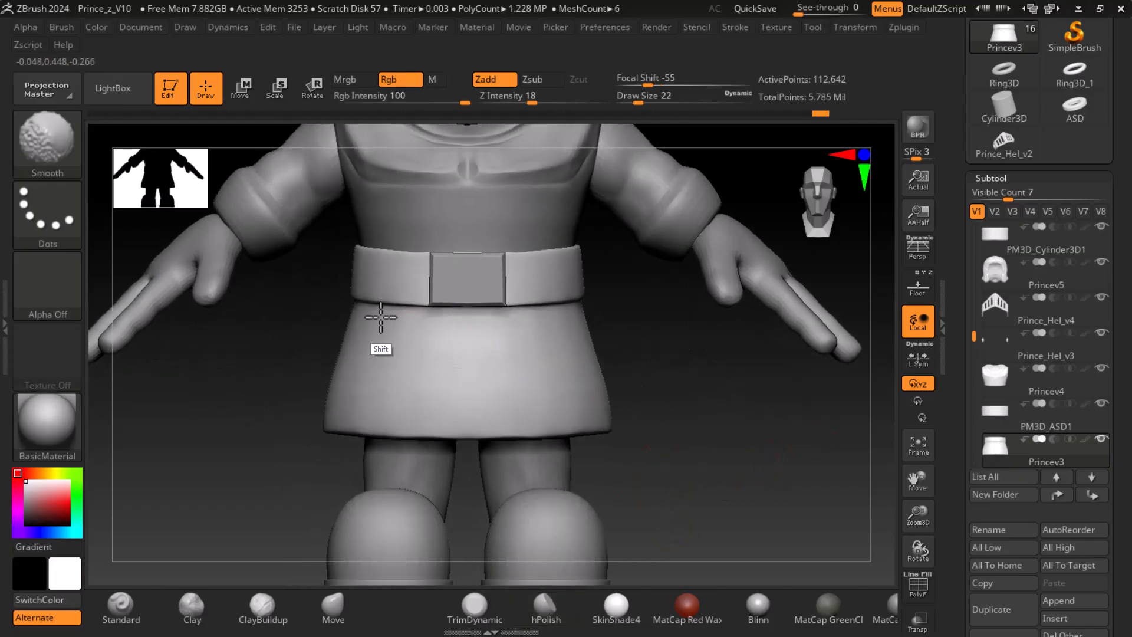
mouse_move(710, 442)
left_mouse_down("alt")
mouse_move(708, 480)
mouse_move(660, 385)
left_mouse_up("alt")
mouse_move(771, 469)
left_mouse_down("alt")
mouse_move(801, 525)
mouse_move(796, 480)
mouse_move(811, 518)
mouse_move(811, 490)
mouse_move(789, 466)
mouse_move(786, 496)
left_mouse_up("alt")
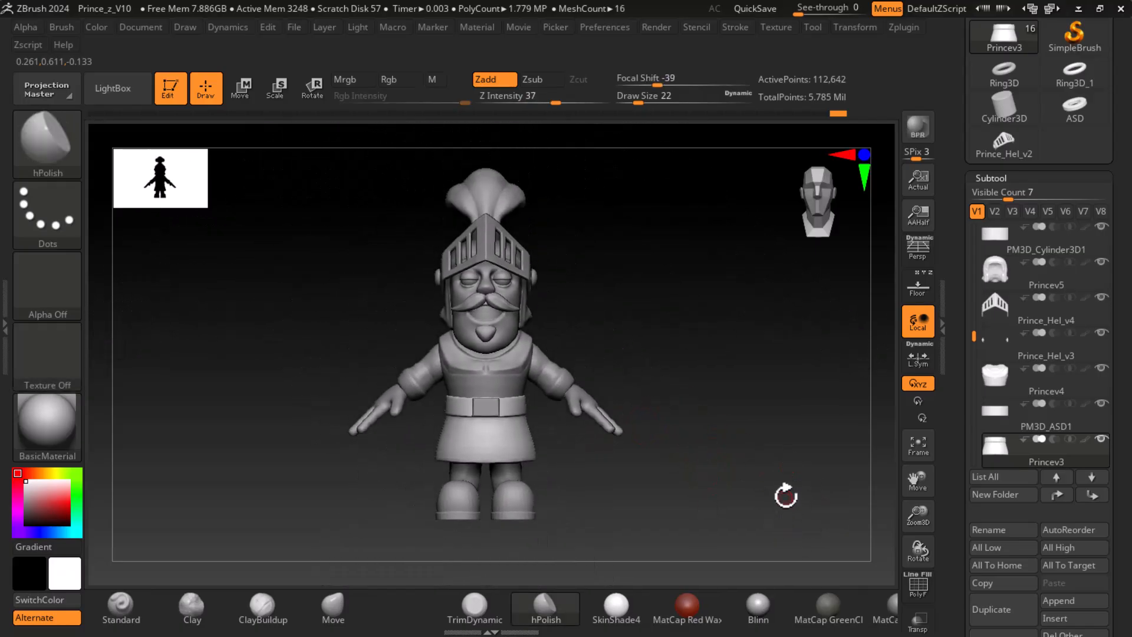
key("super")
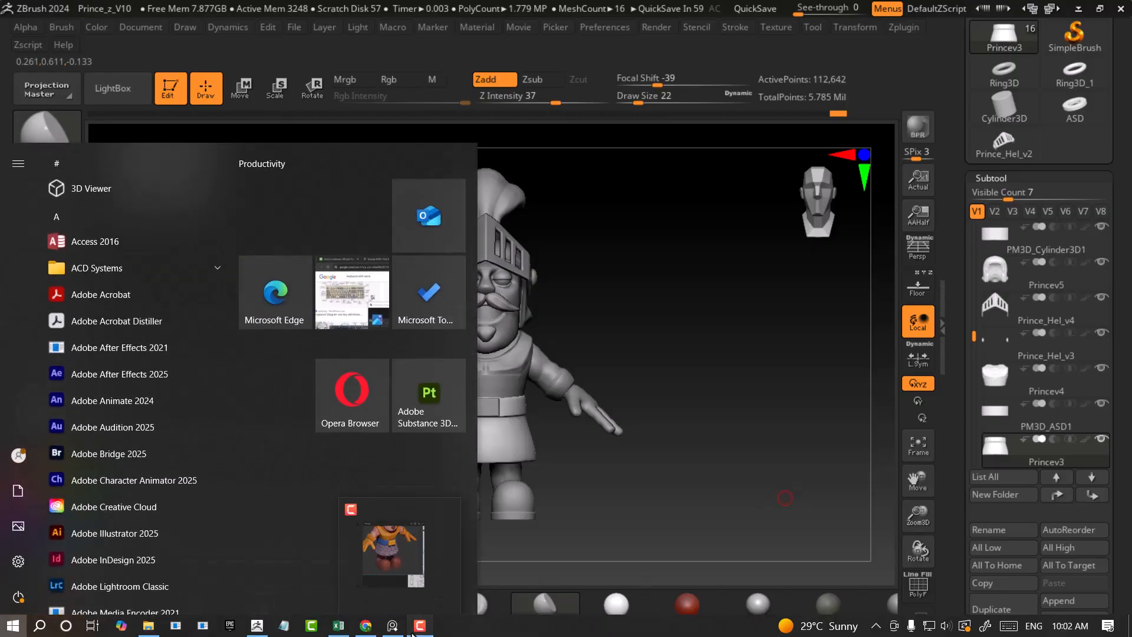
left_click(732, 240)
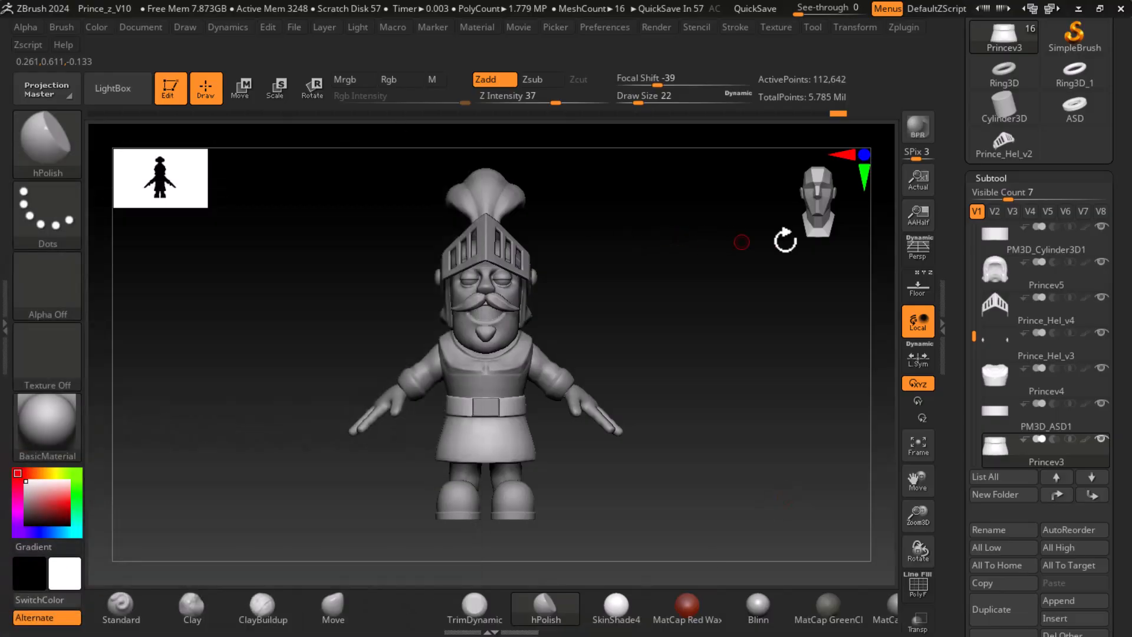